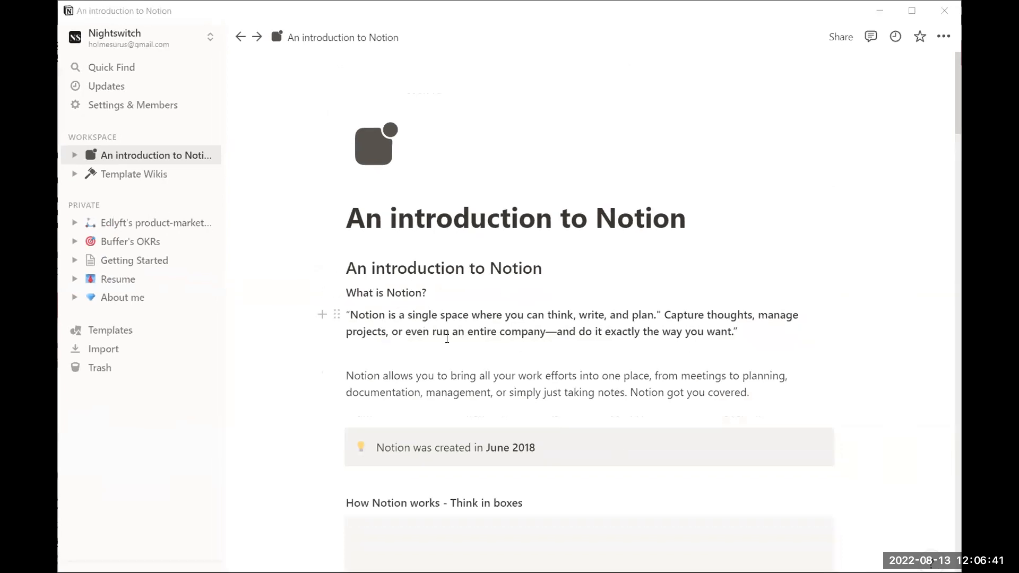
Open the About me page and scroll through its photo and Professional Summary
scroll(447, 338, "down", 1)
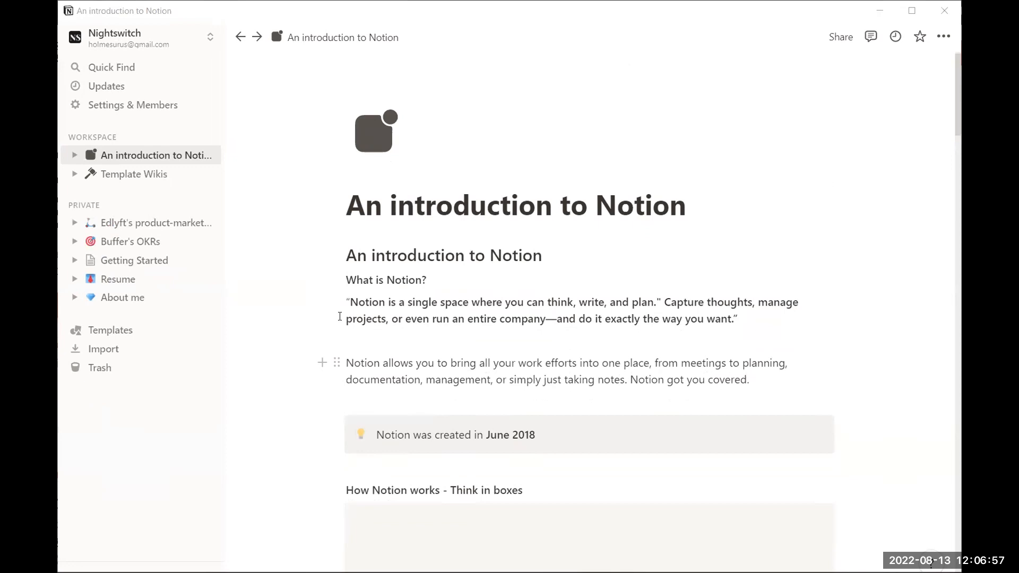
left_click(139, 297)
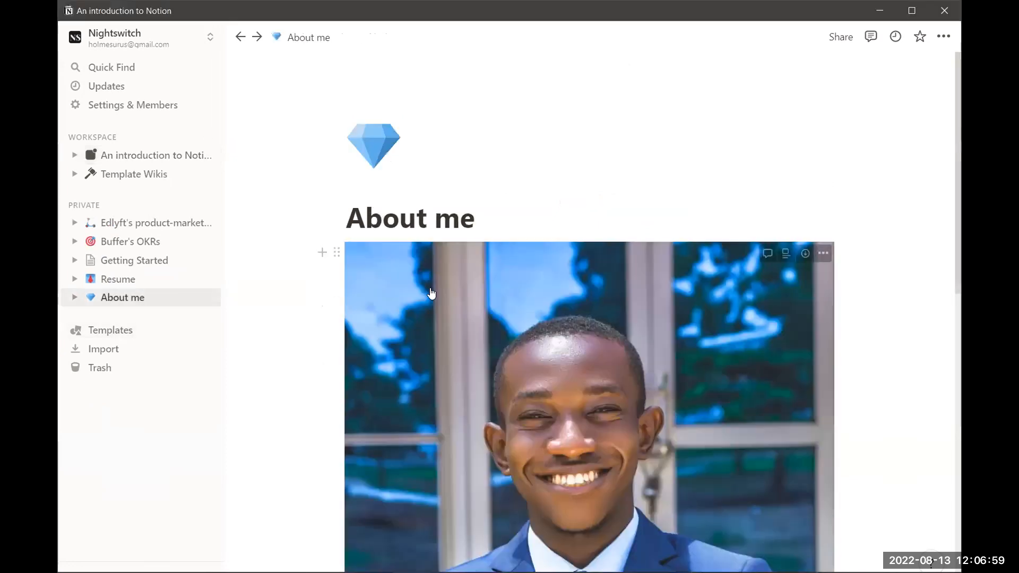
scroll(431, 294, "down", 7)
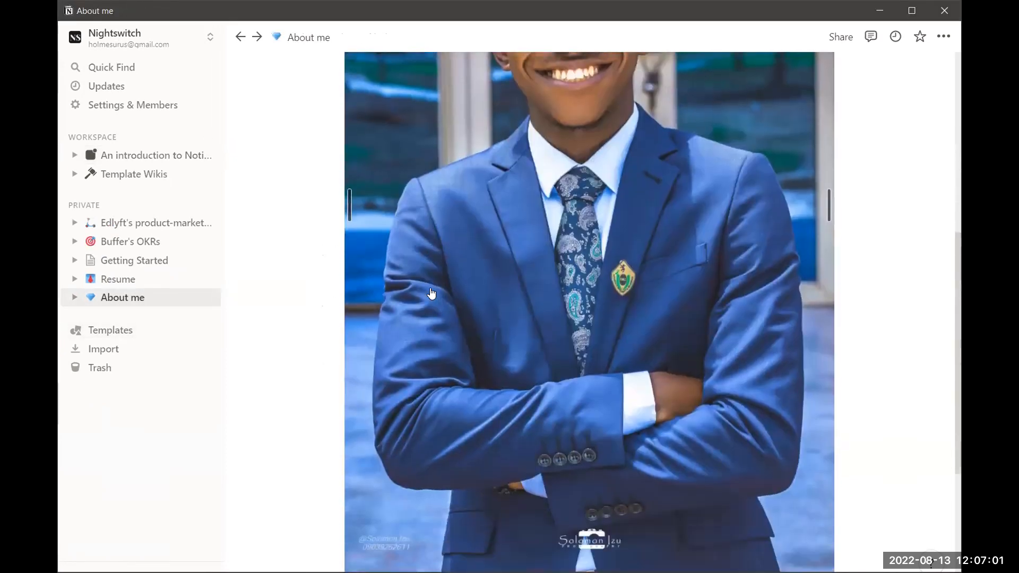
scroll(431, 293, "down", 4)
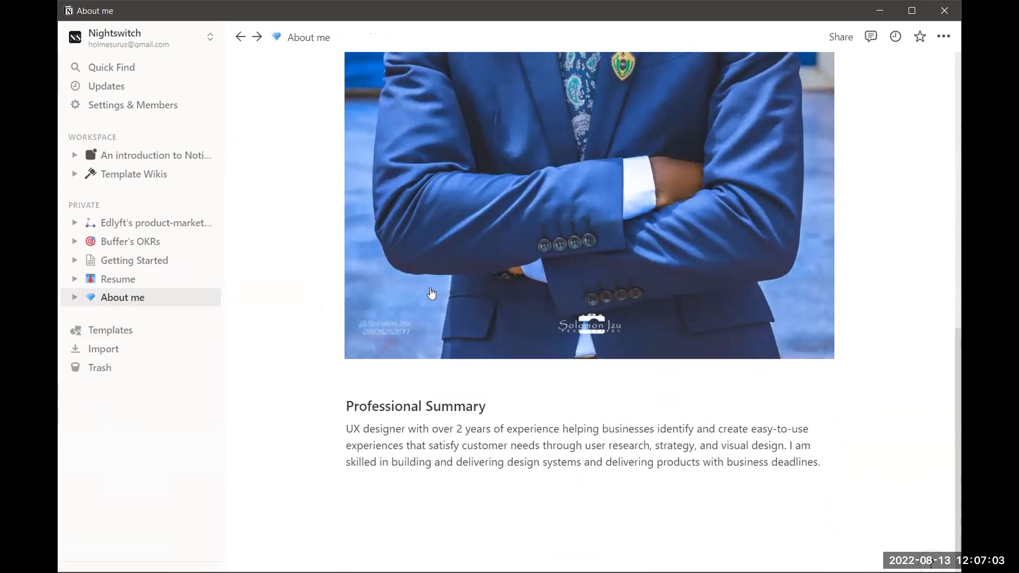
scroll(513, 313, "down", 1)
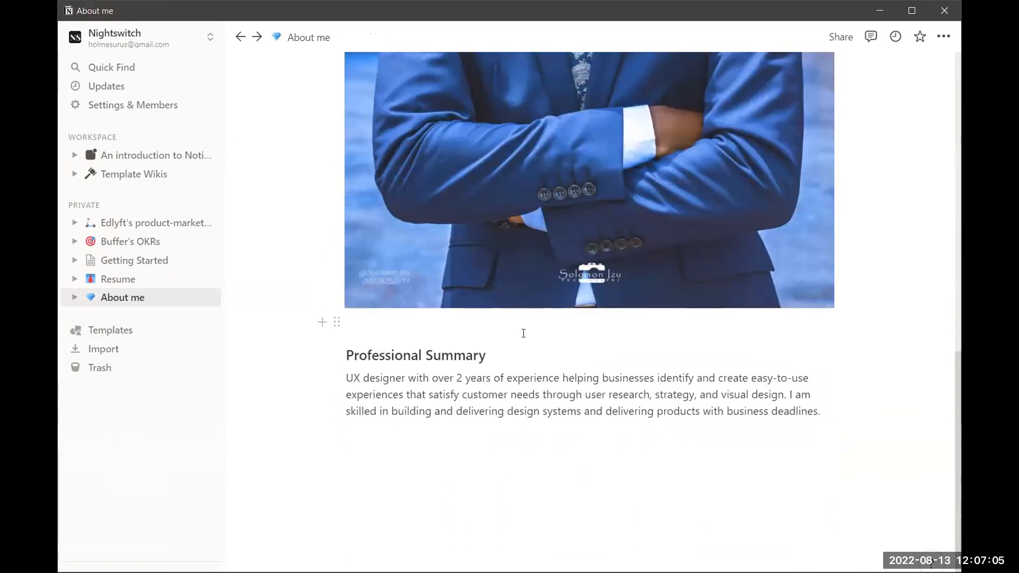
scroll(523, 333, "up", 2)
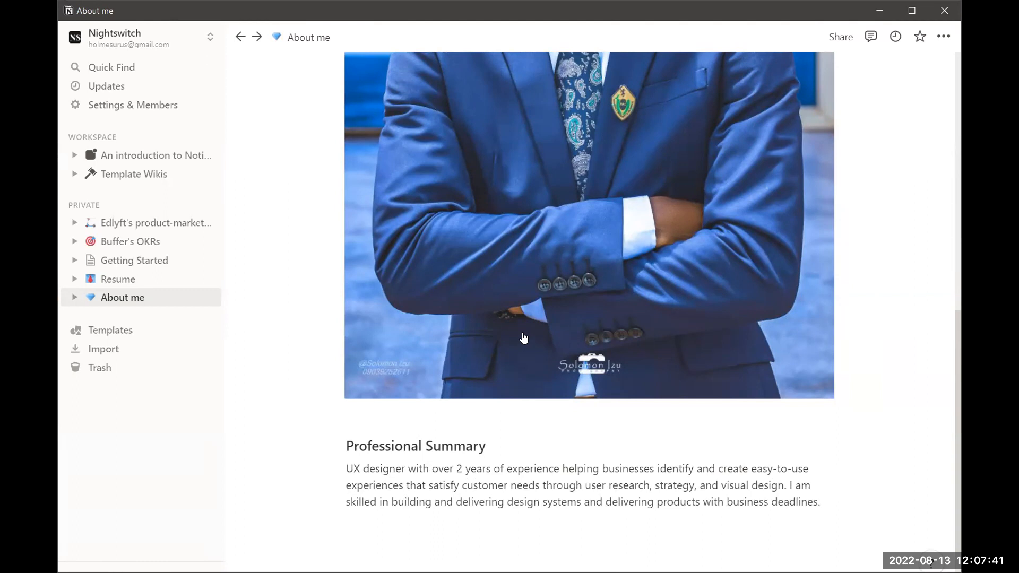
Return to the An introduction to Notion page from the sidebar
scroll(581, 383, "down", 2)
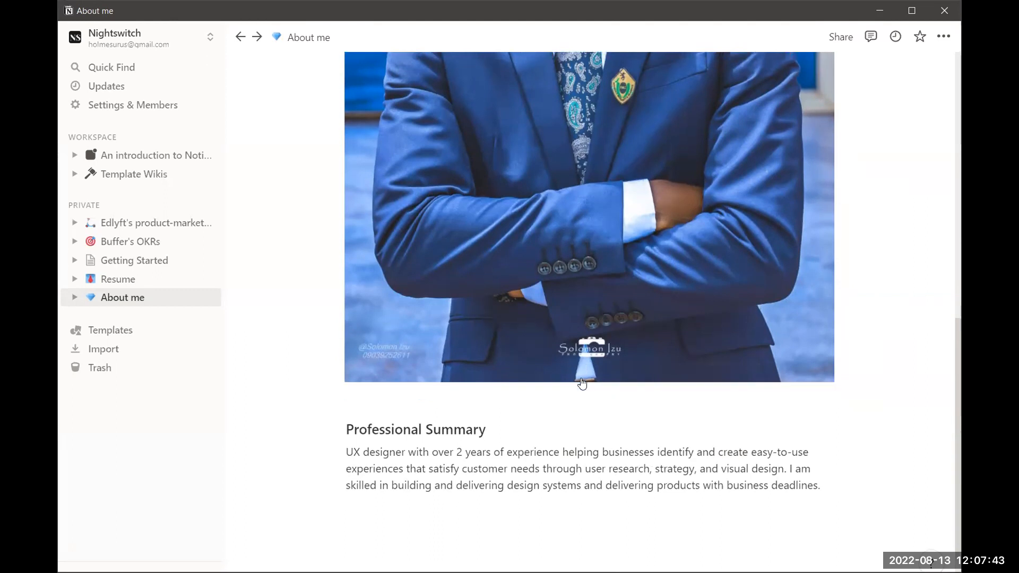
scroll(582, 382, "up", 3)
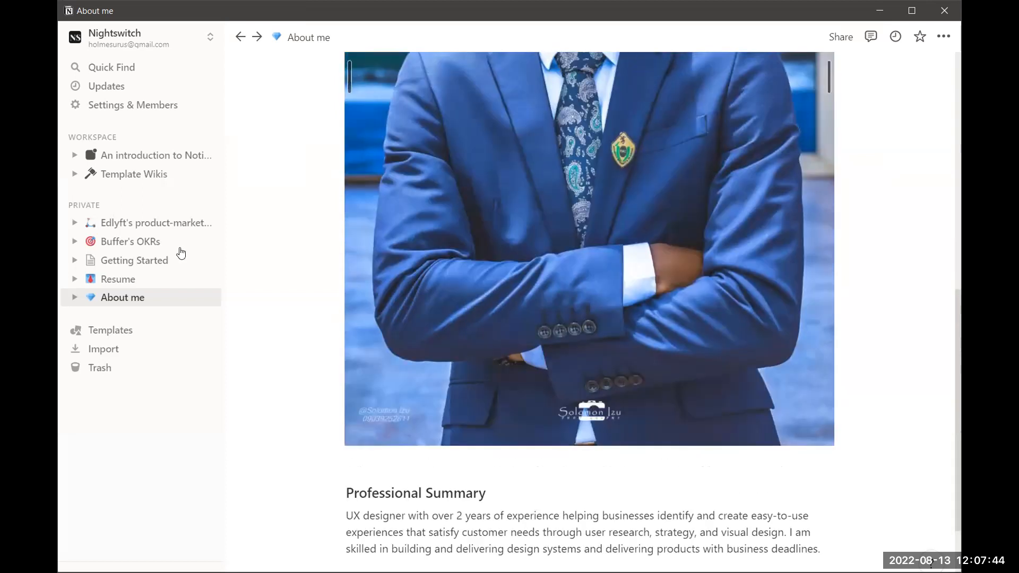
left_click(125, 155)
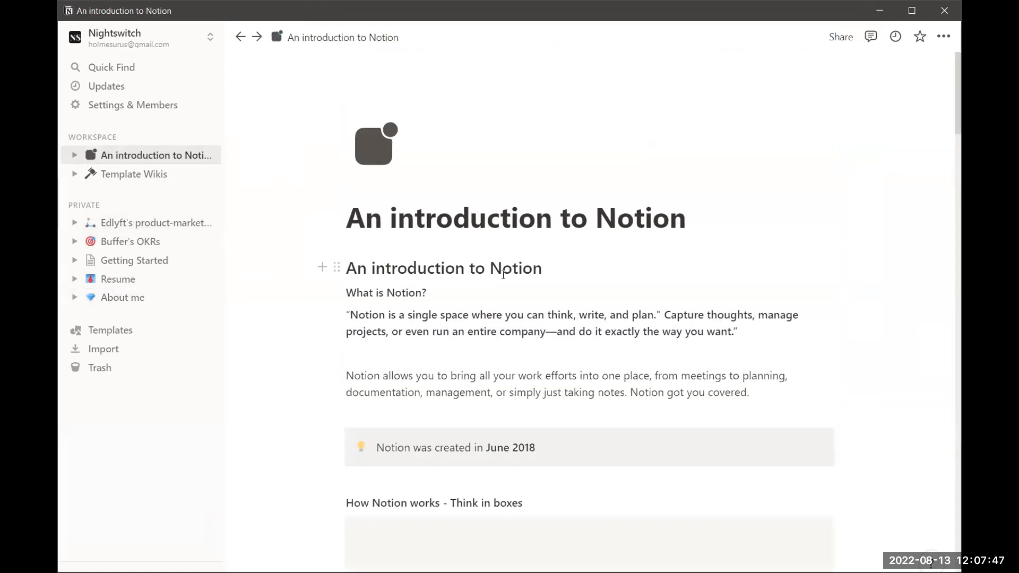
scroll(504, 275, "down", 1)
scroll(504, 275, "up", 1)
scroll(503, 275, "up", 1)
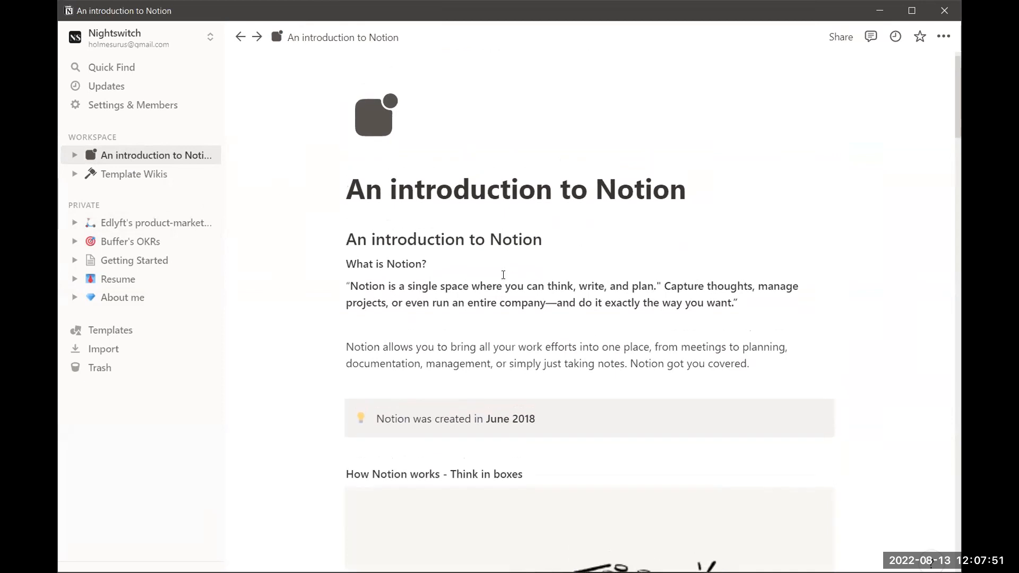
scroll(502, 288, "down", 1)
scroll(502, 288, "up", 2)
scroll(501, 288, "down", 1)
scroll(501, 288, "up", 1)
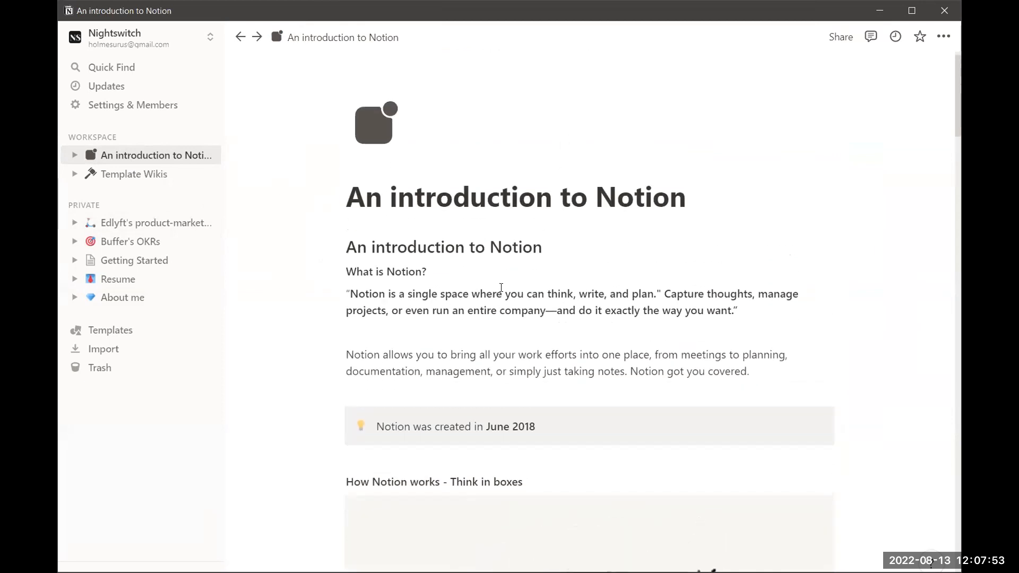
scroll(501, 288, "up", 1)
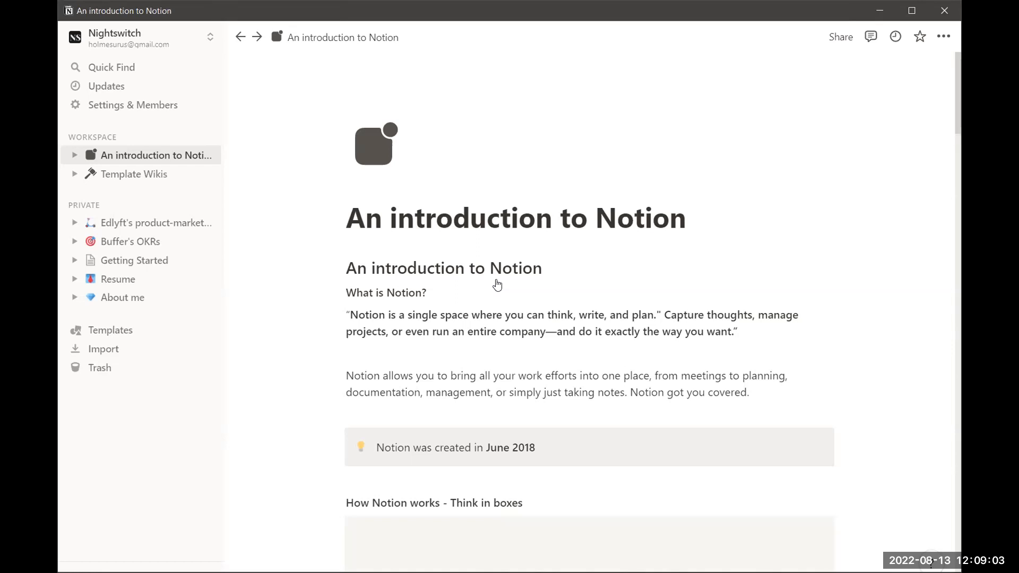
scroll(497, 285, "down", 2)
scroll(542, 352, "down", 1)
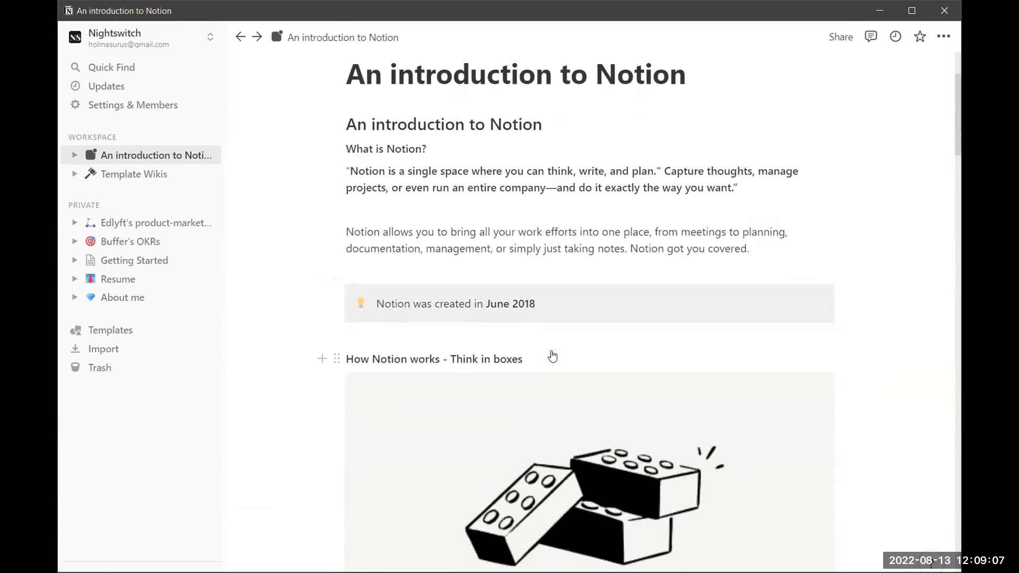
scroll(551, 355, "down", 1)
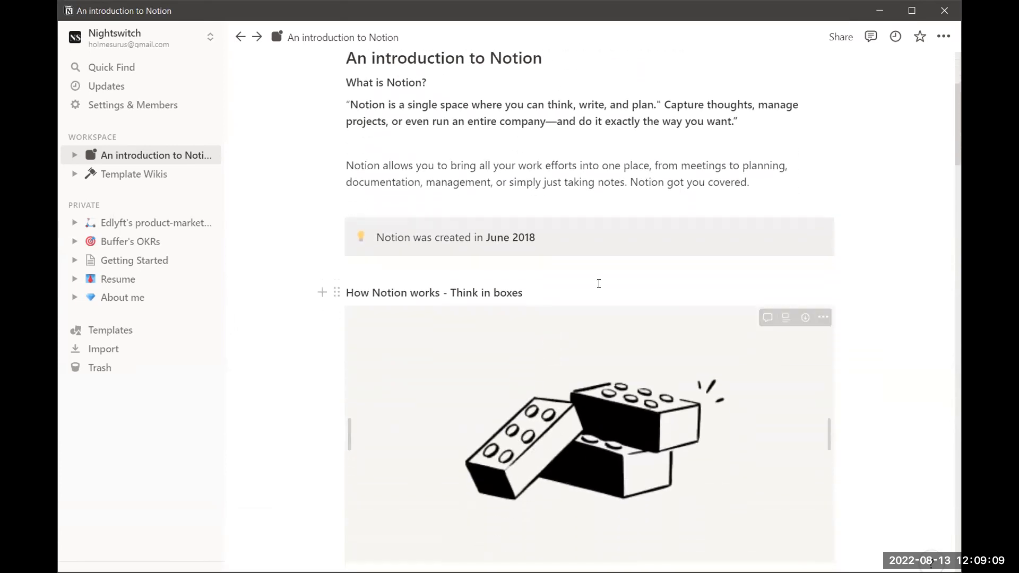
scroll(624, 279, "down", 1)
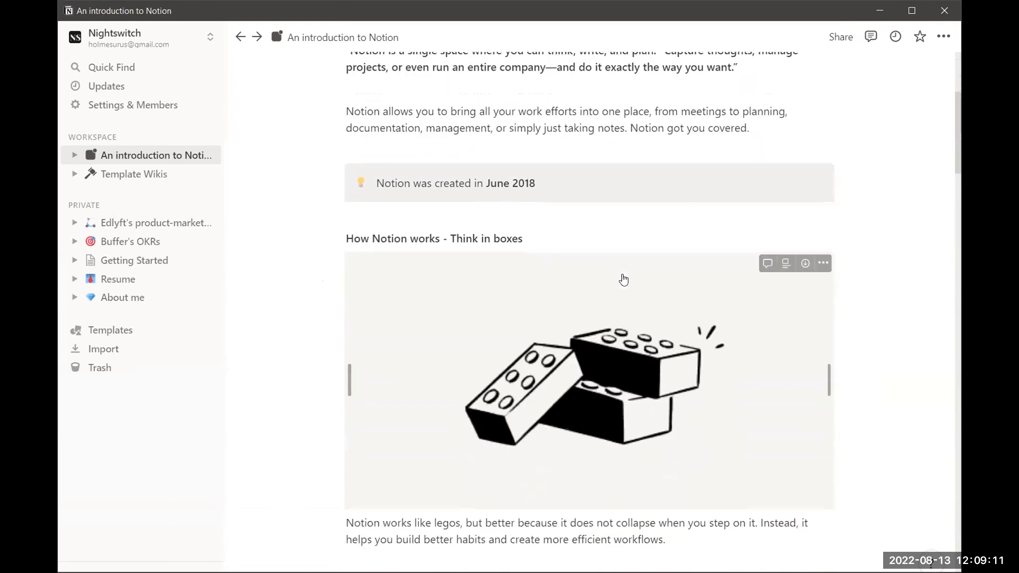
scroll(623, 280, "up", 1)
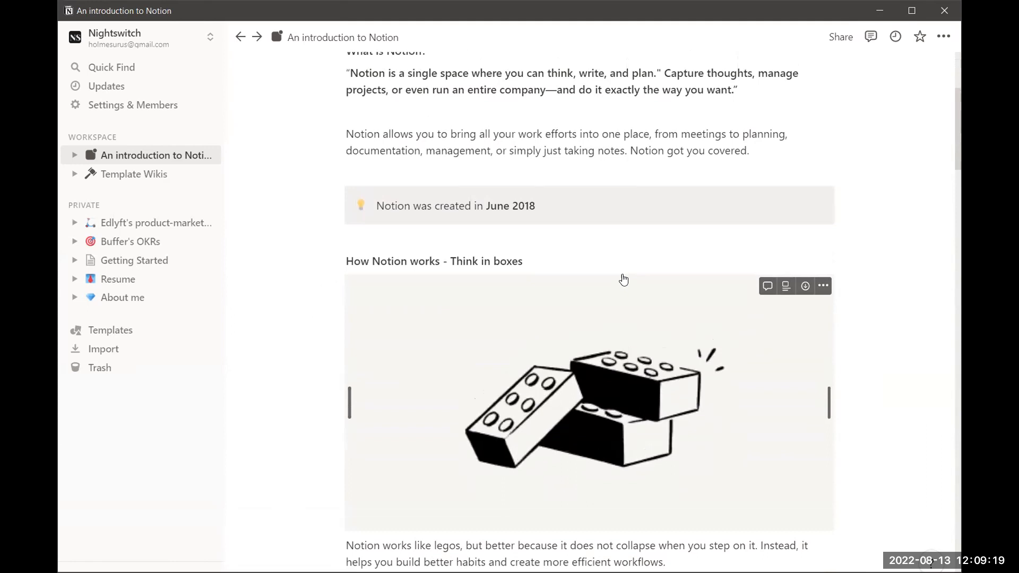
scroll(624, 279, "down", 5)
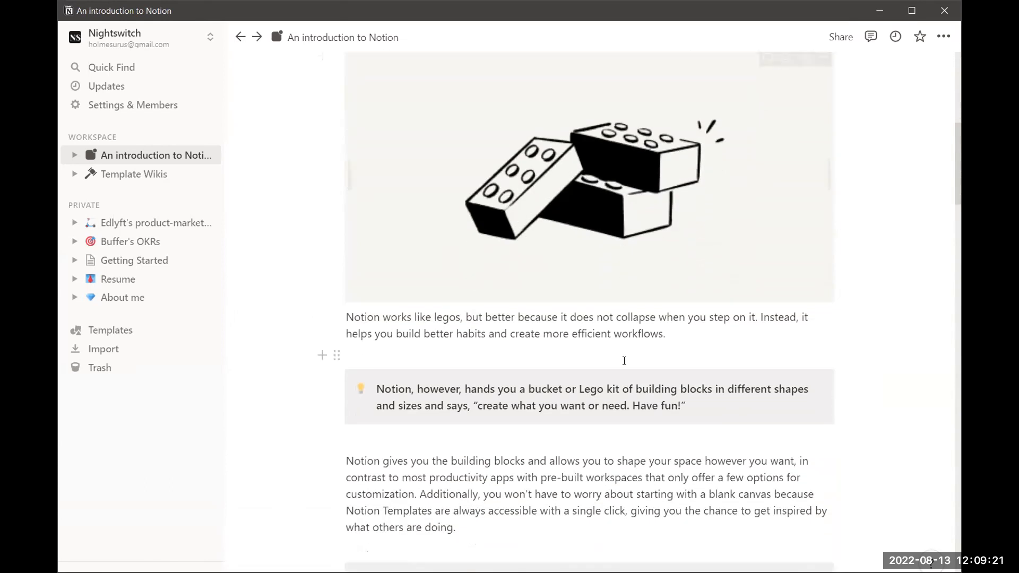
scroll(573, 298, "up", 2)
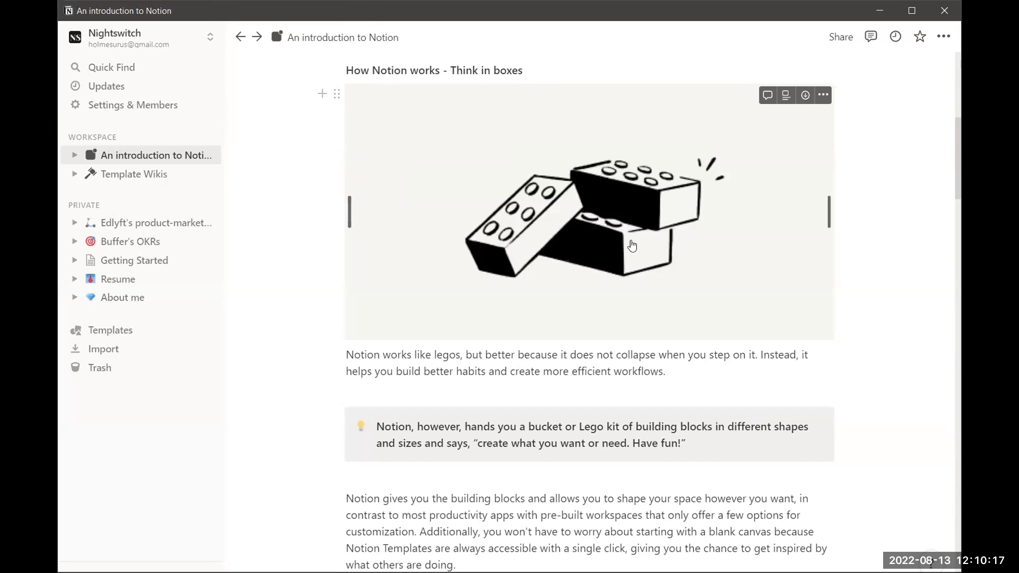
scroll(631, 245, "down", 1)
scroll(612, 377, "down", 1)
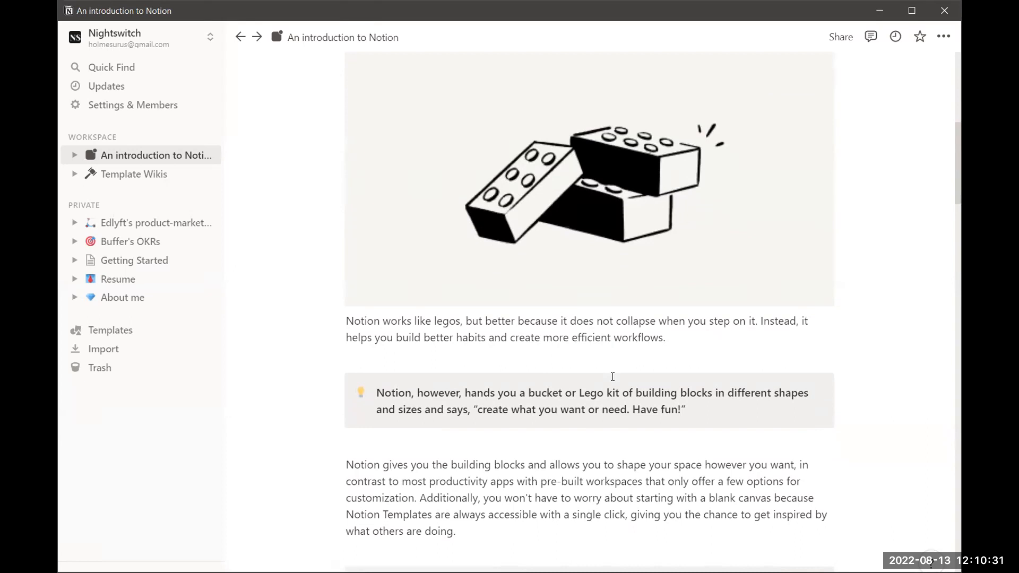
scroll(613, 377, "down", 2)
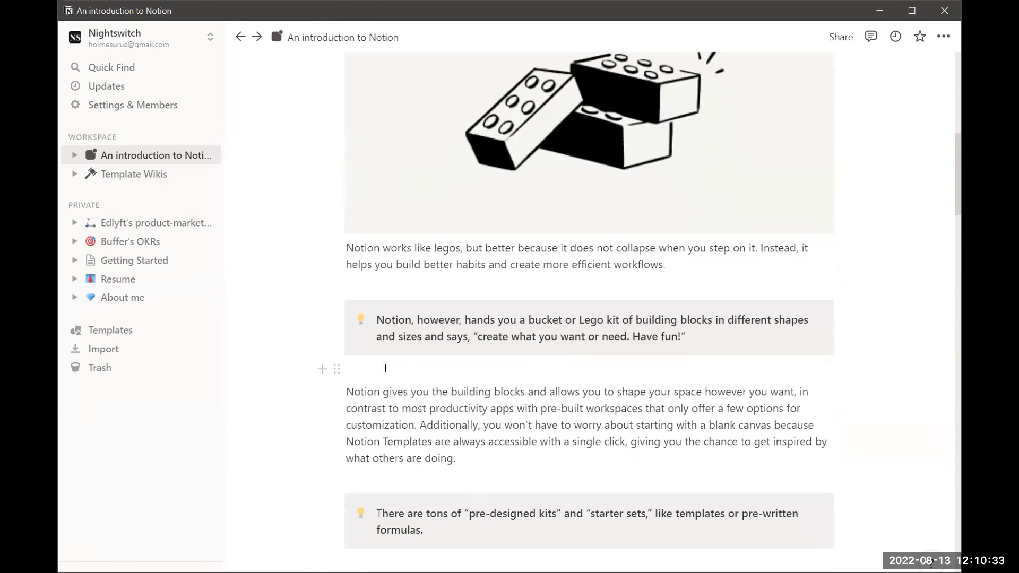
left_click(400, 369)
key("Return")
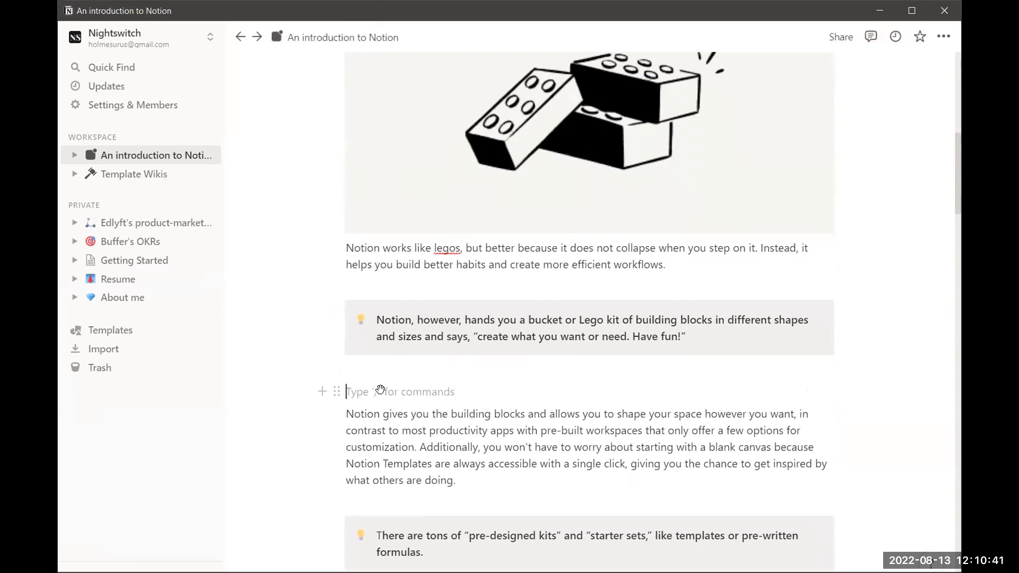
key("Return")
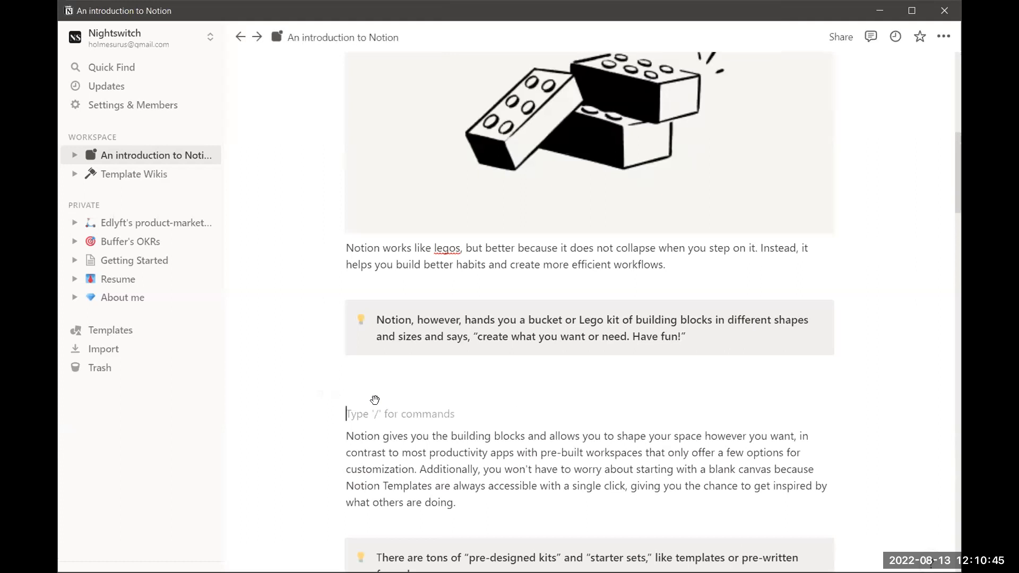
key("BackSpace")
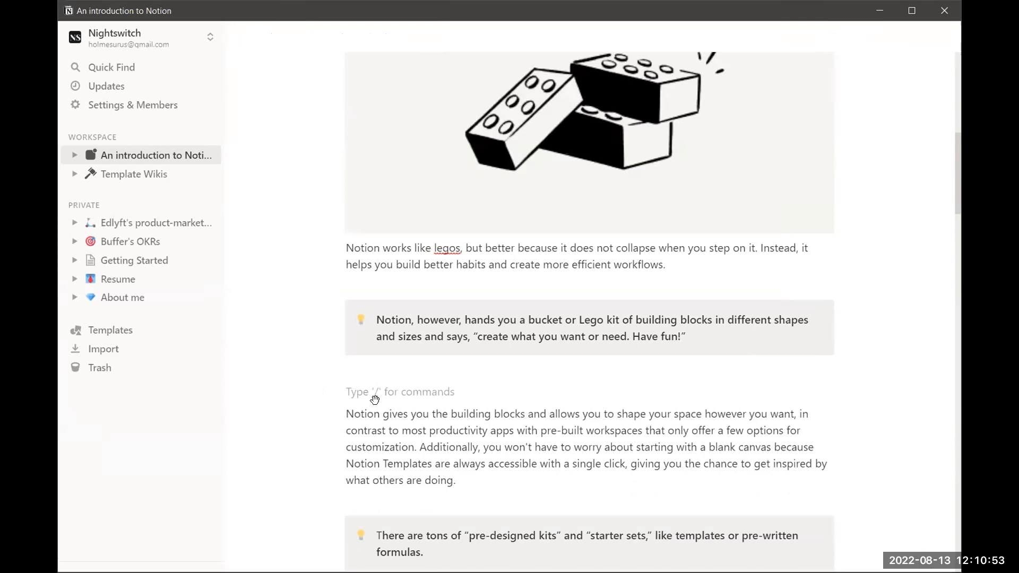
key("BackSpace")
scroll(494, 419, "down", 1)
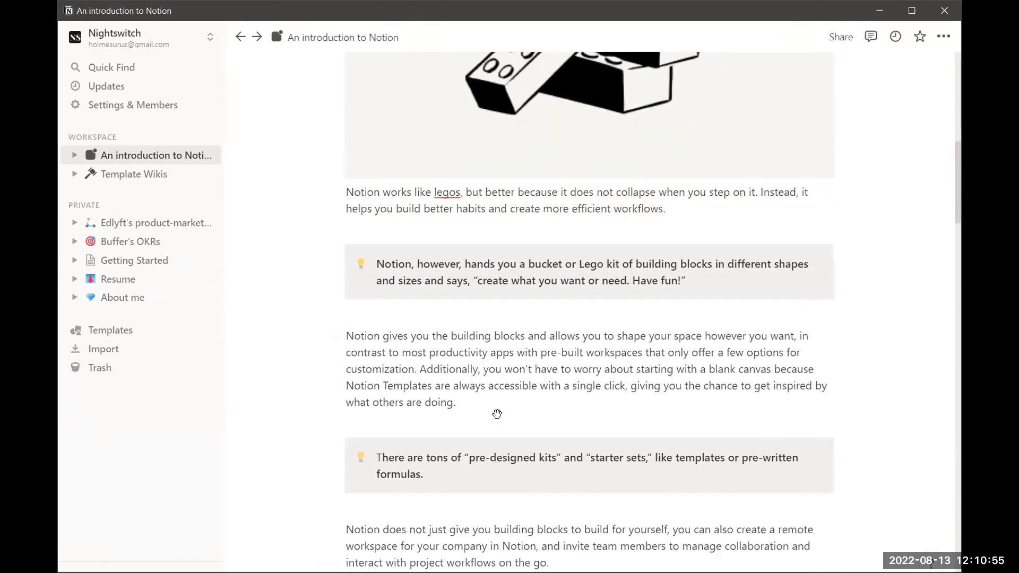
scroll(521, 384, "down", 1)
left_click(531, 327)
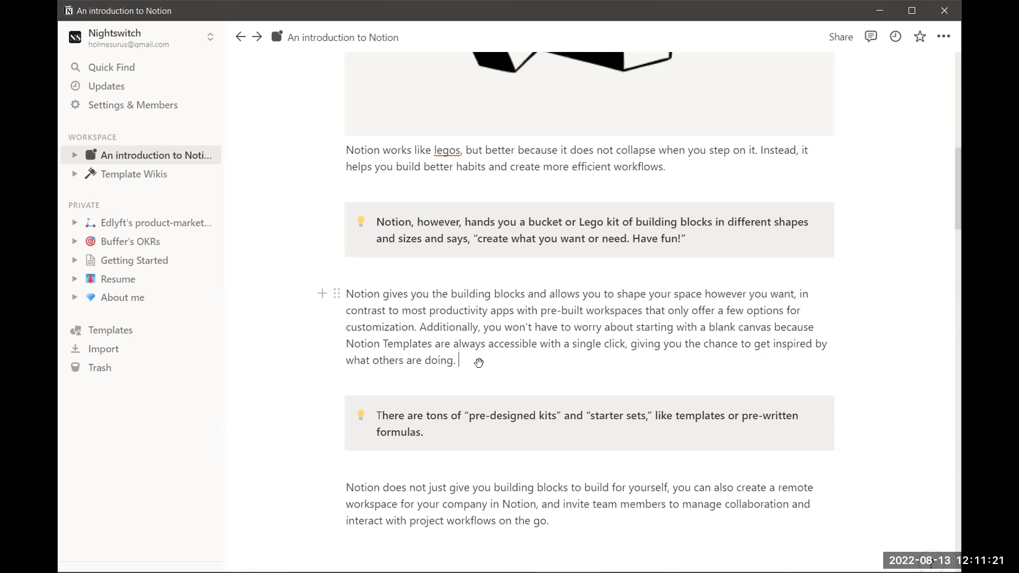
scroll(478, 364, "down", 1)
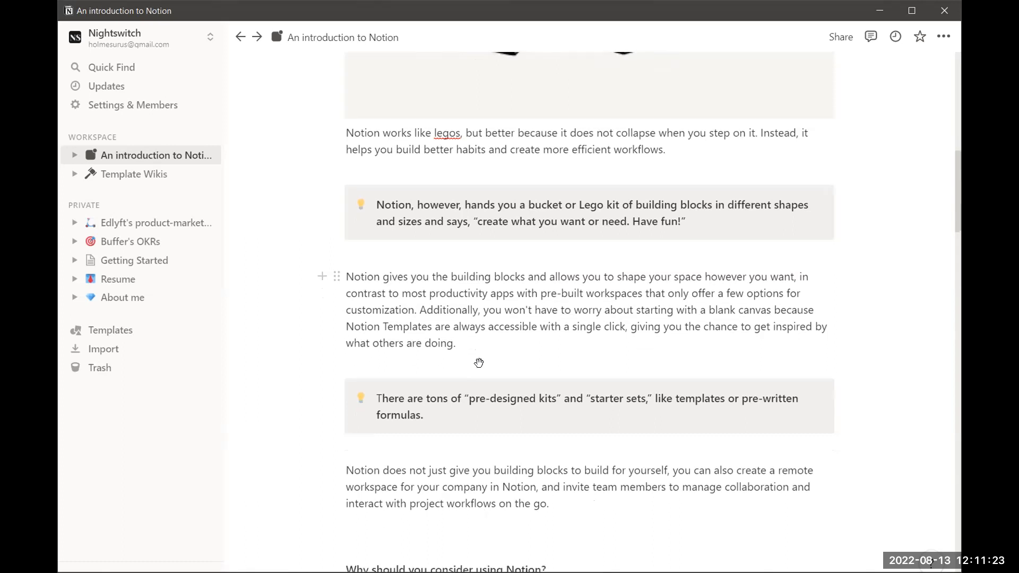
Leave a blank line under the building-blocks paragraph, dismissing the '/' block menu and its slash
left_click(436, 326)
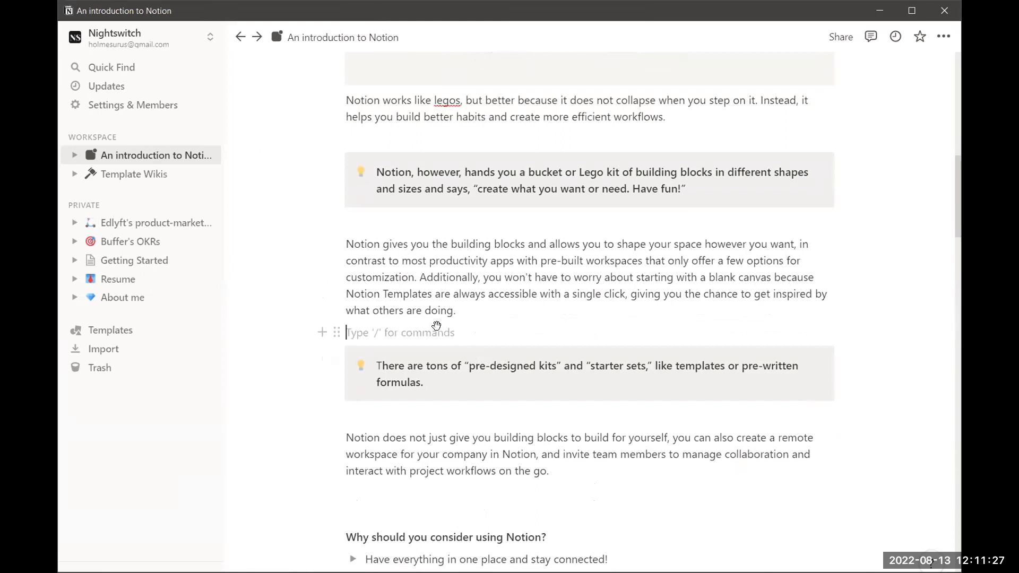
type("/")
scroll(436, 412, "down", 5)
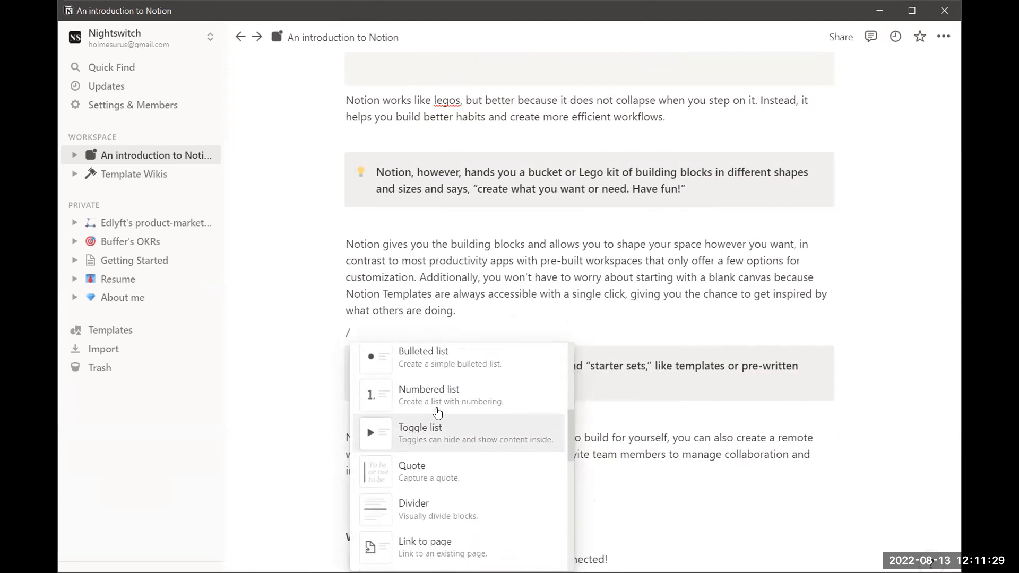
scroll(437, 412, "down", 5)
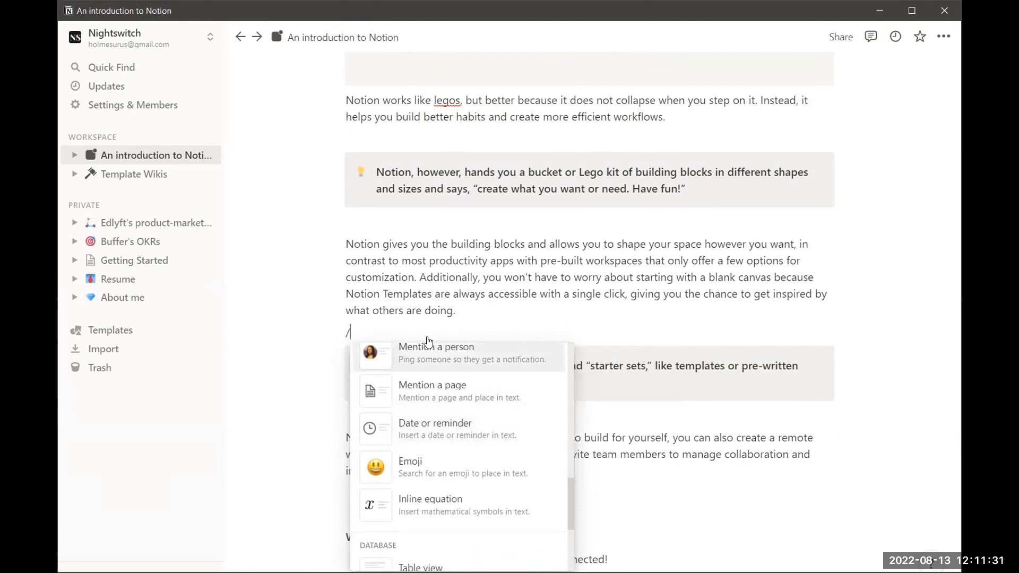
key("Escape")
key("BackSpace")
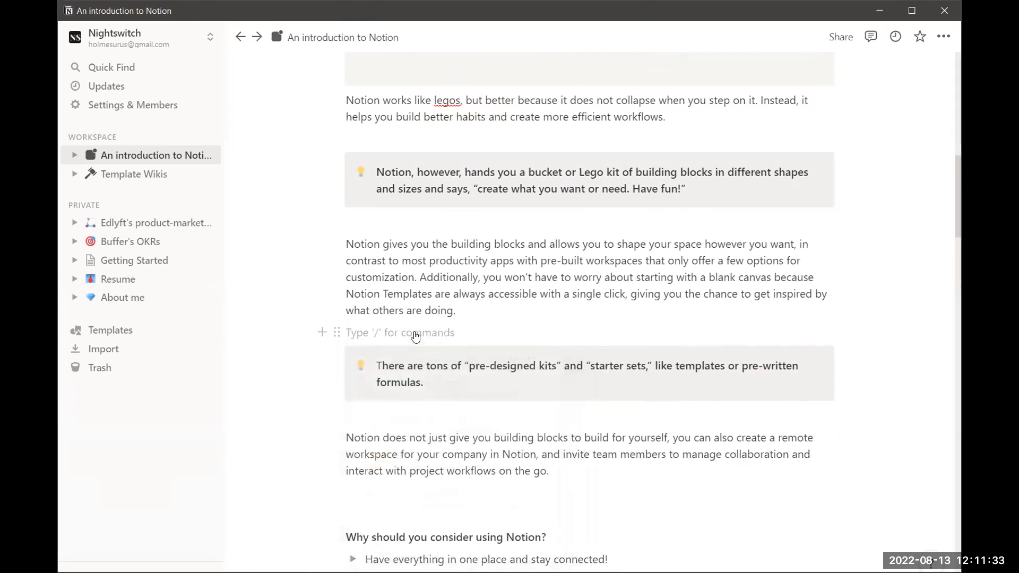
scroll(288, 312, "down", 1)
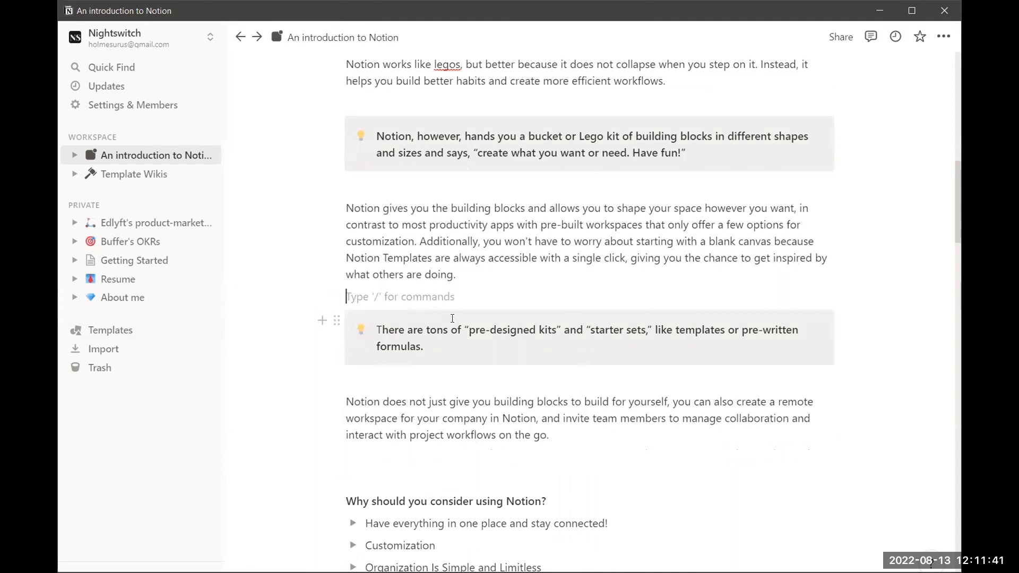
Add a new empty block right after the 'pre-designed kits' callout
left_click(435, 351)
key("Return")
scroll(444, 383, "down", 1)
scroll(443, 383, "down", 1)
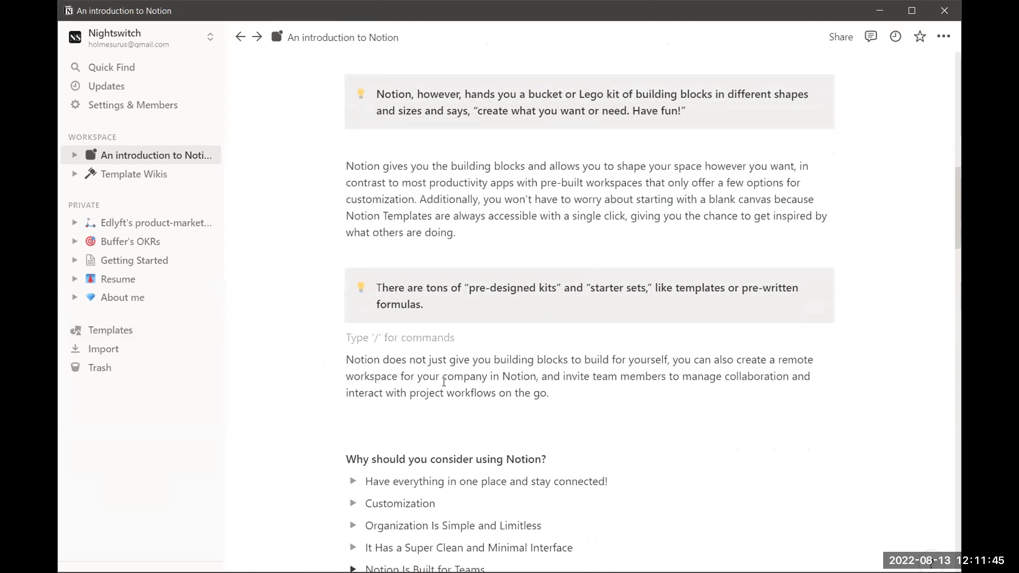
scroll(450, 392, "down", 1)
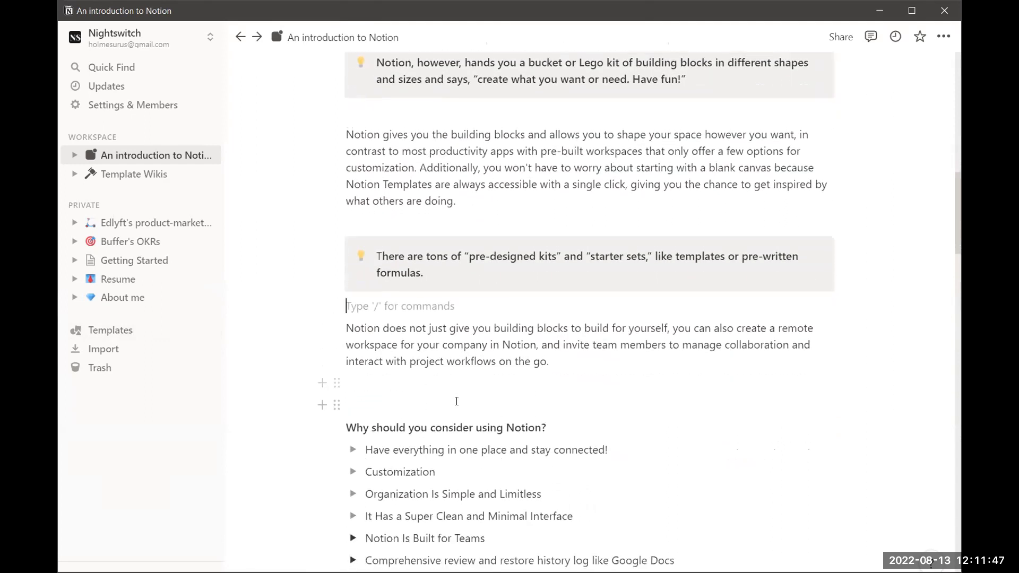
scroll(456, 400, "down", 1)
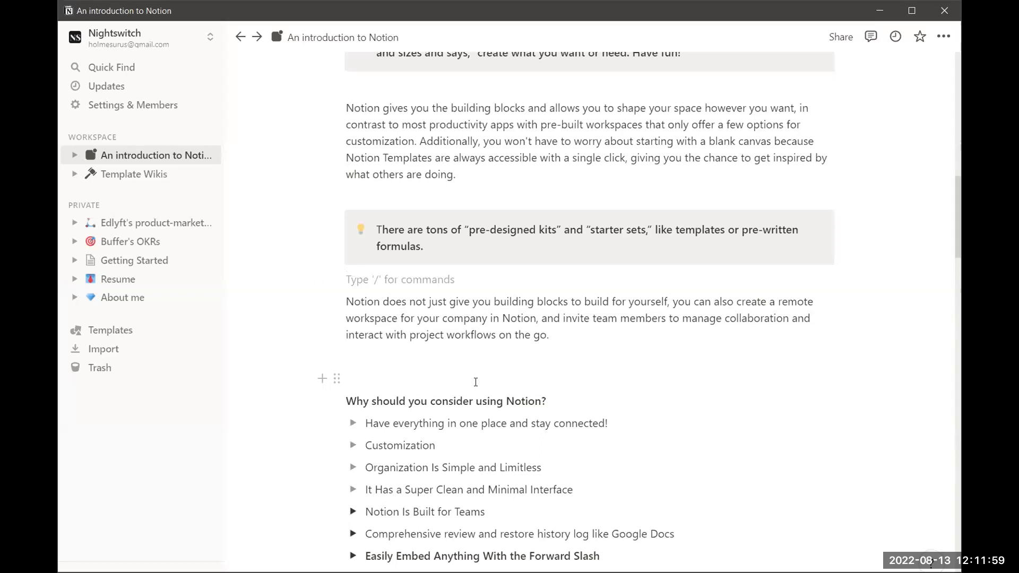
scroll(476, 382, "down", 1)
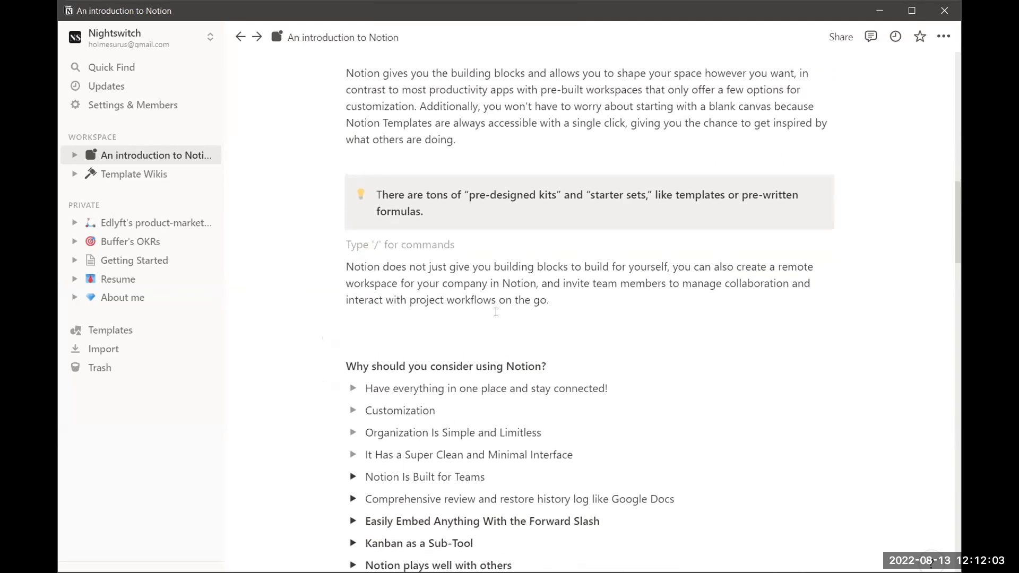
scroll(495, 312, "down", 1)
scroll(496, 312, "down", 2)
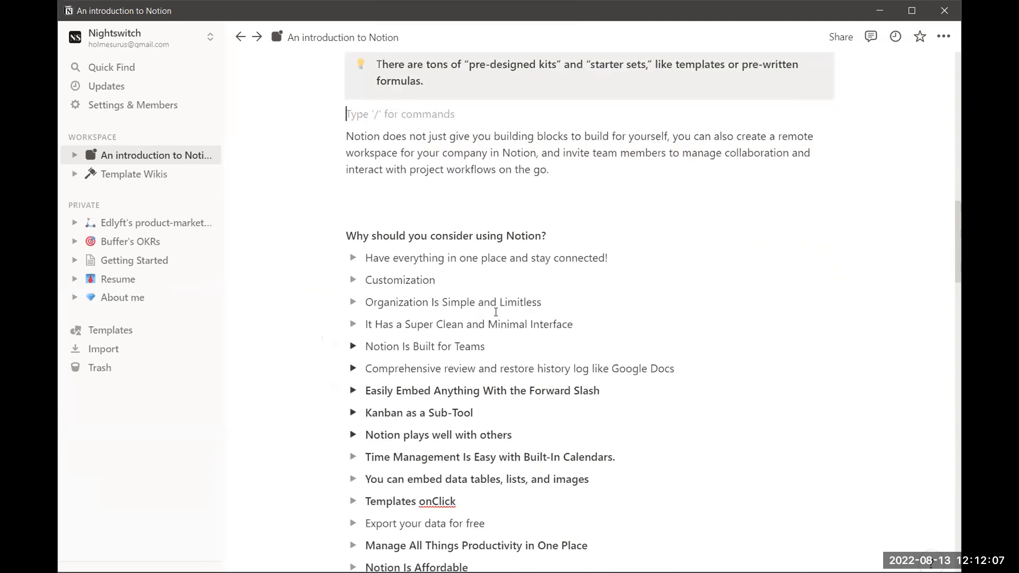
scroll(496, 312, "down", 1)
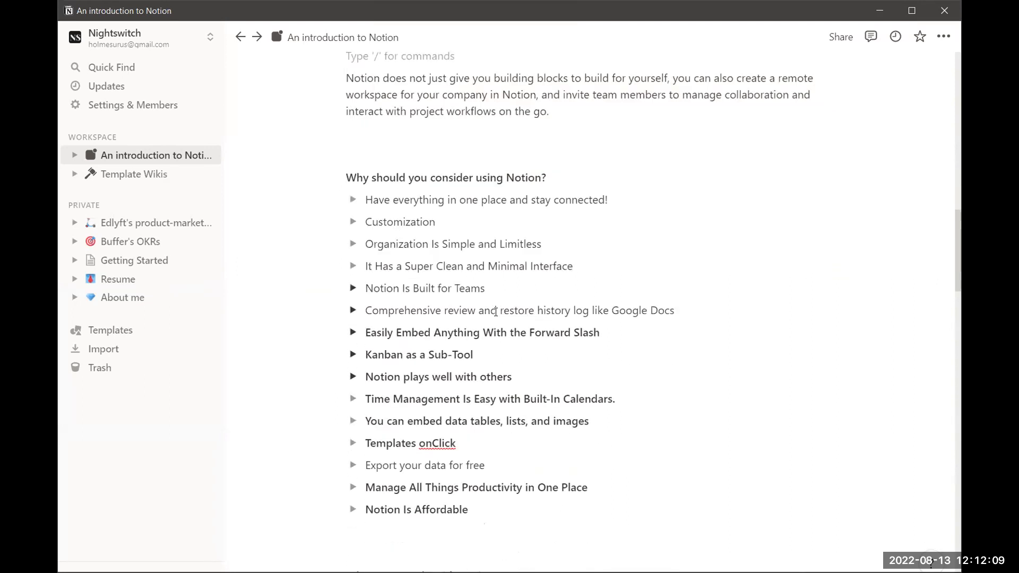
scroll(495, 312, "down", 1)
scroll(495, 312, "up", 2)
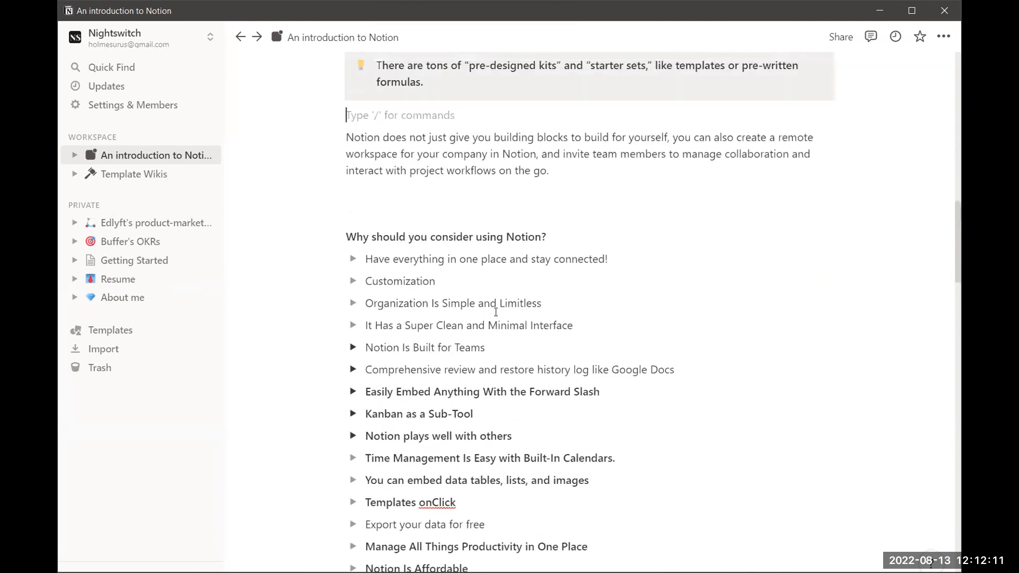
scroll(472, 228, "up", 1)
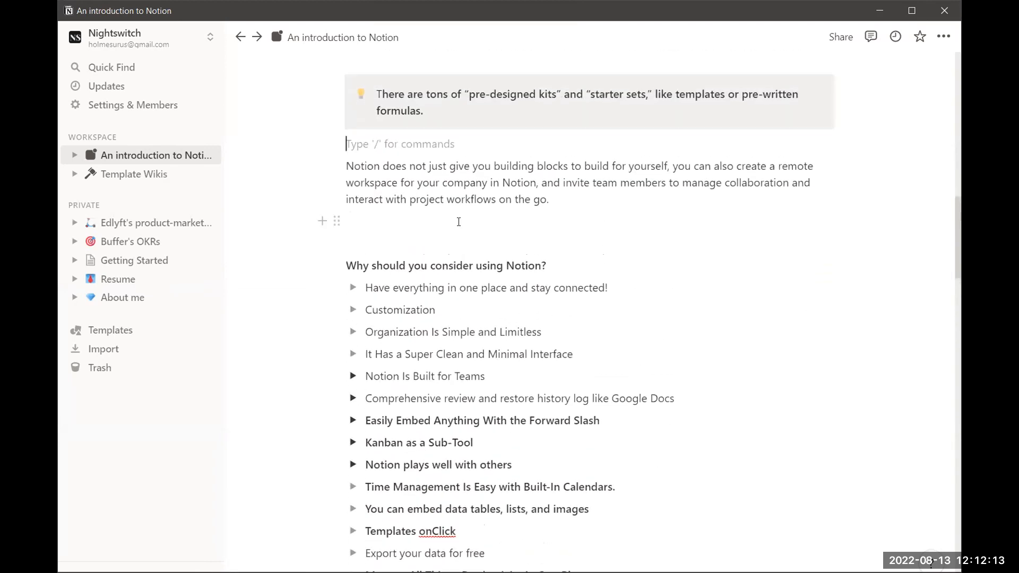
Place the caret on the empty line above 'What can you do with Notion?'
left_click(460, 221)
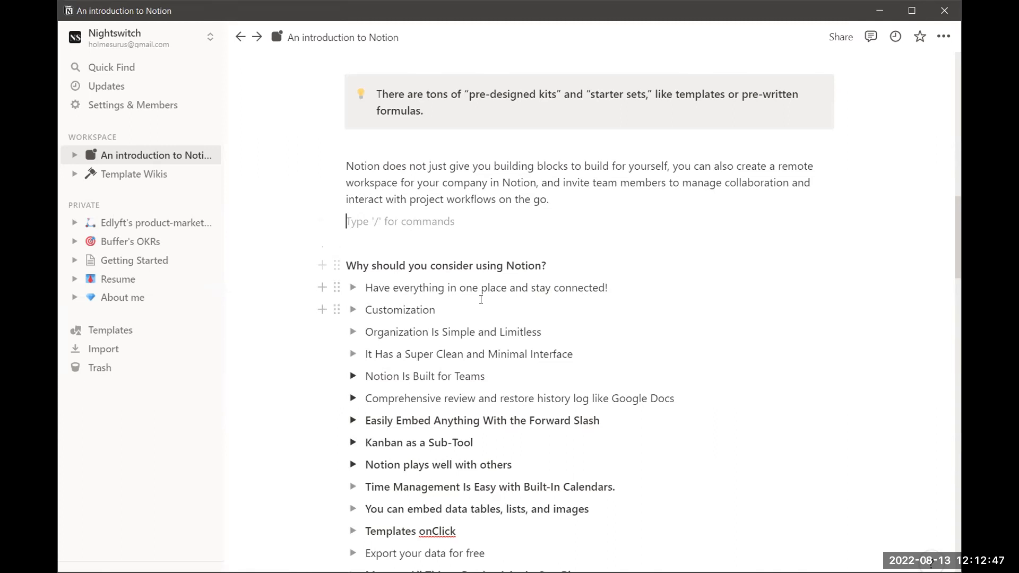
left_click(462, 310)
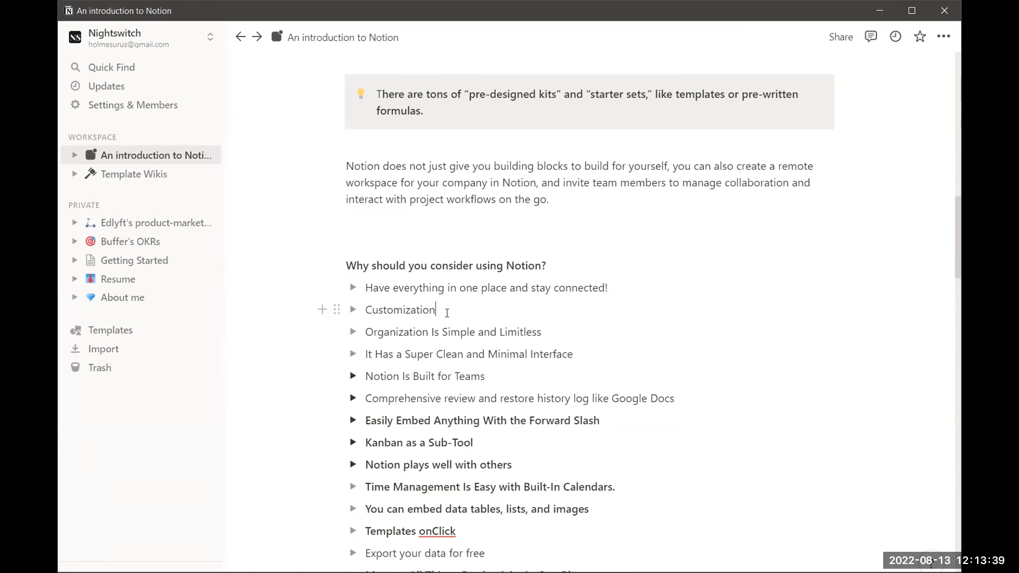
scroll(447, 313, "down", 1)
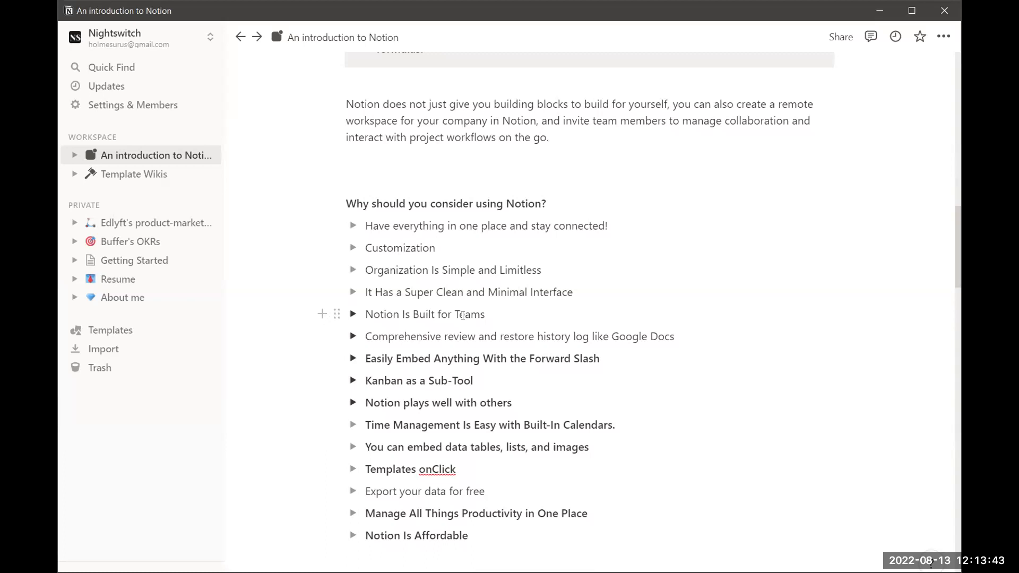
scroll(463, 315, "down", 2)
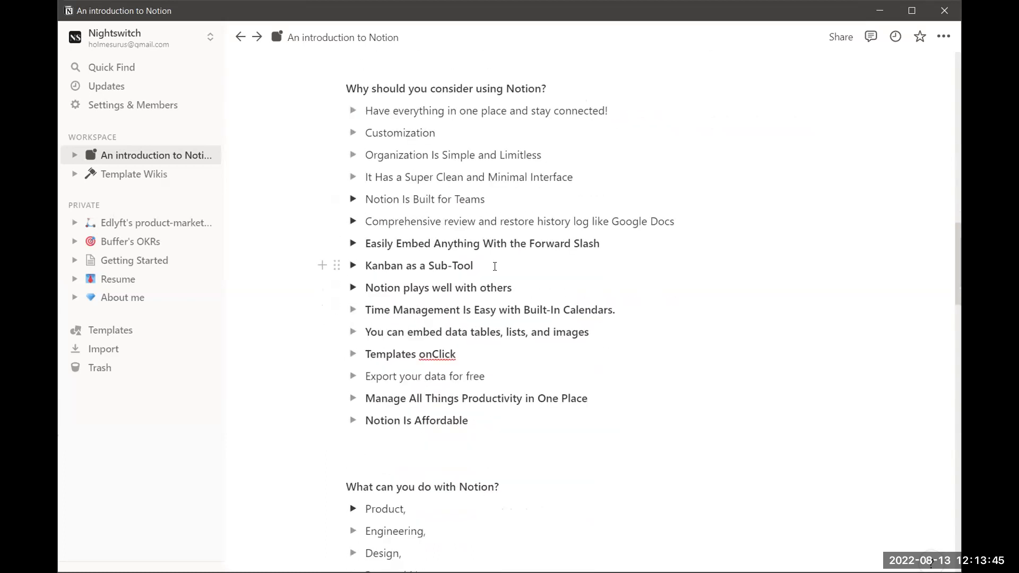
scroll(495, 266, "up", 1)
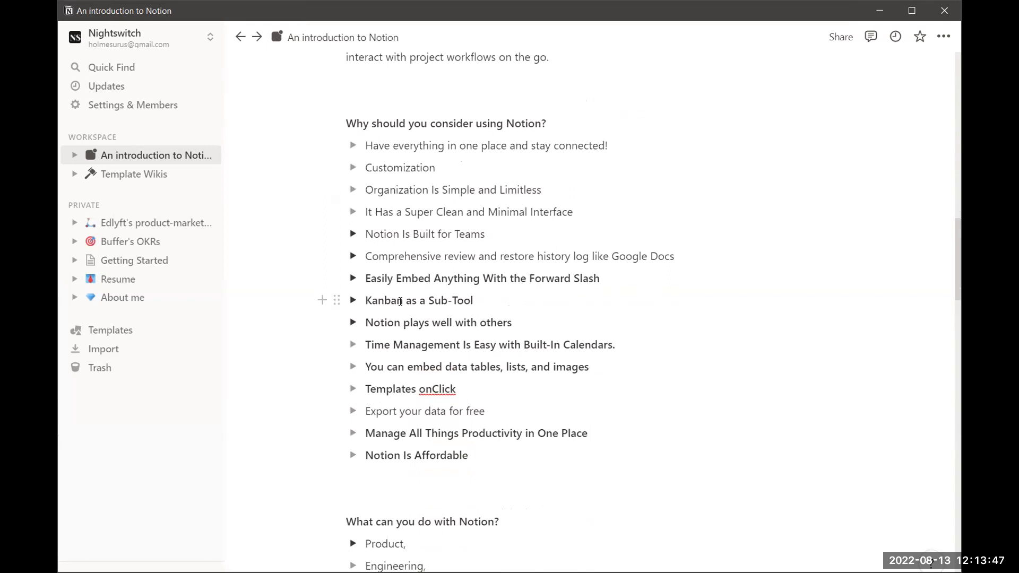
scroll(408, 324, "down", 1)
scroll(412, 348, "down", 1)
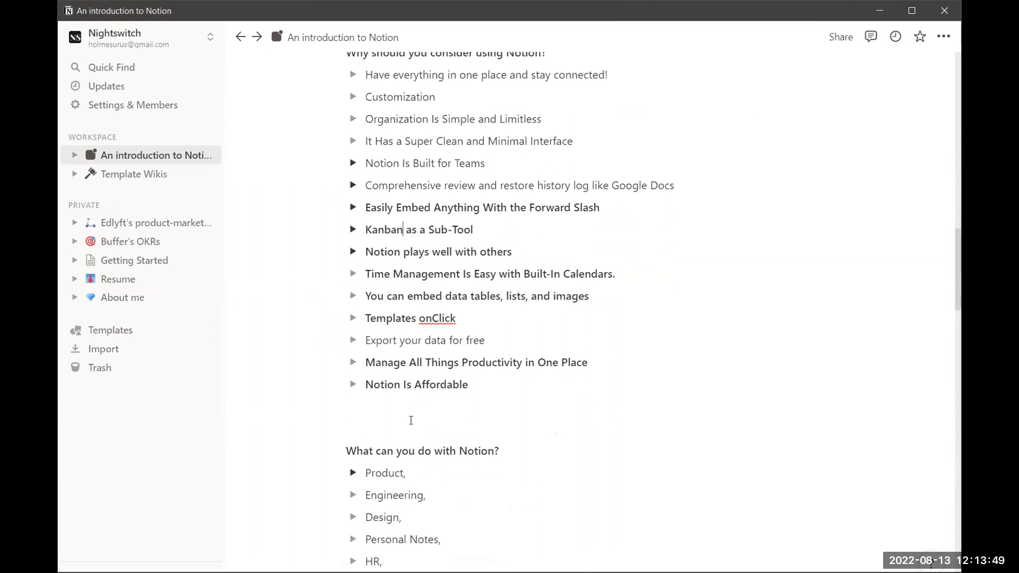
left_click(411, 421)
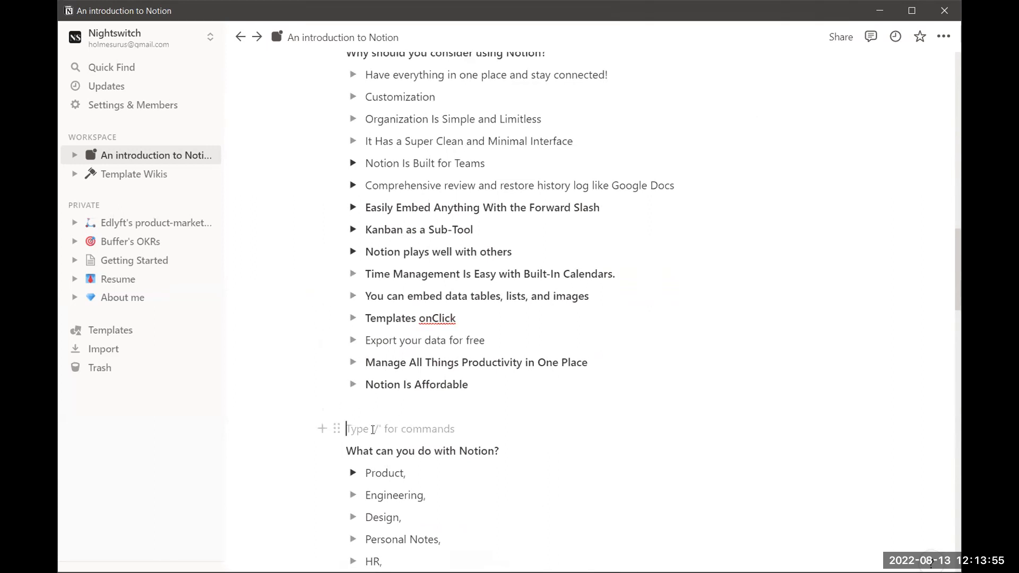
type("/")
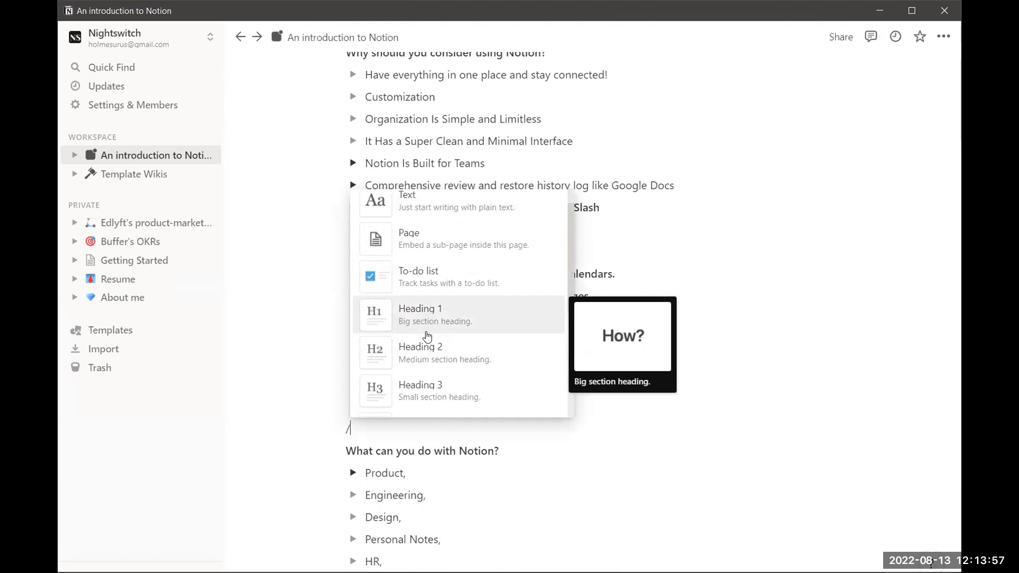
scroll(427, 336, "down", 4)
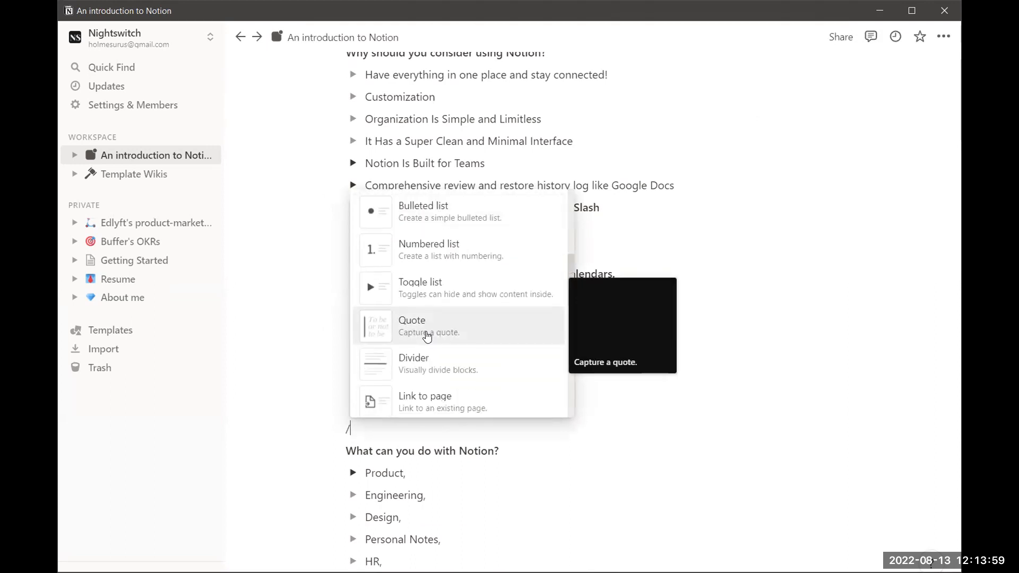
scroll(433, 234, "up", 1)
mouse_move(436, 260)
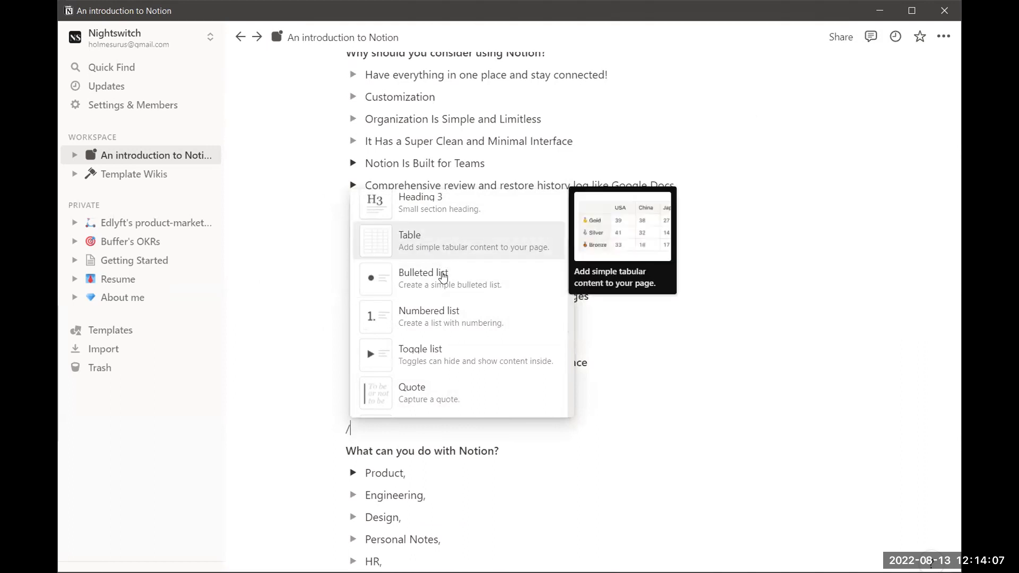
scroll(448, 342, "down", 2)
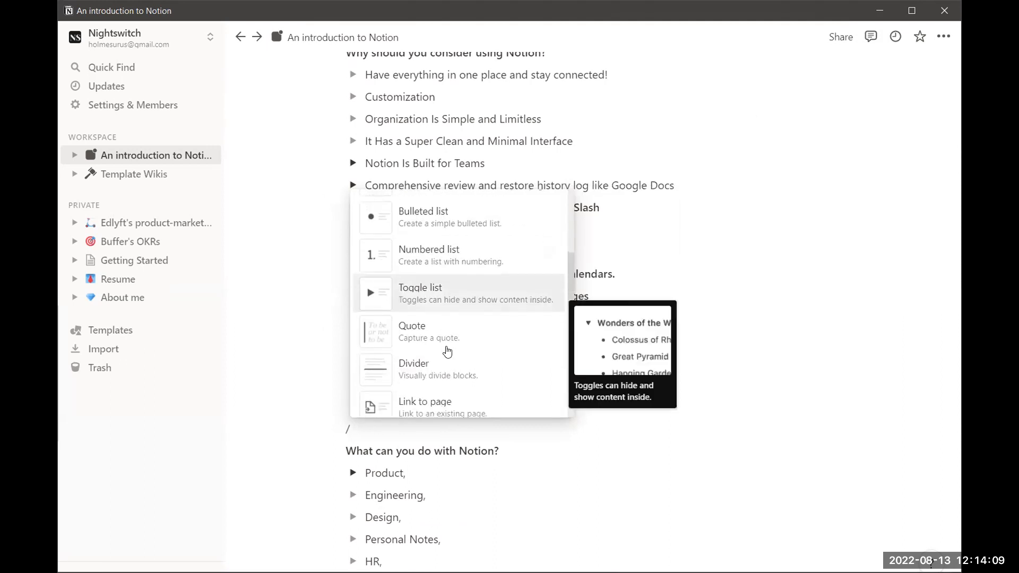
scroll(446, 339, "down", 5)
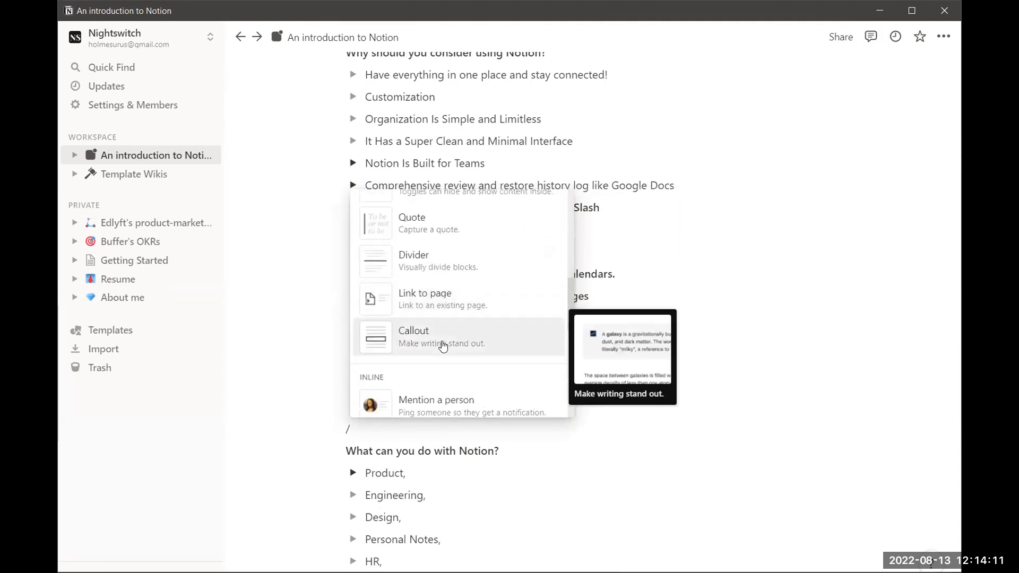
scroll(454, 344, "down", 4)
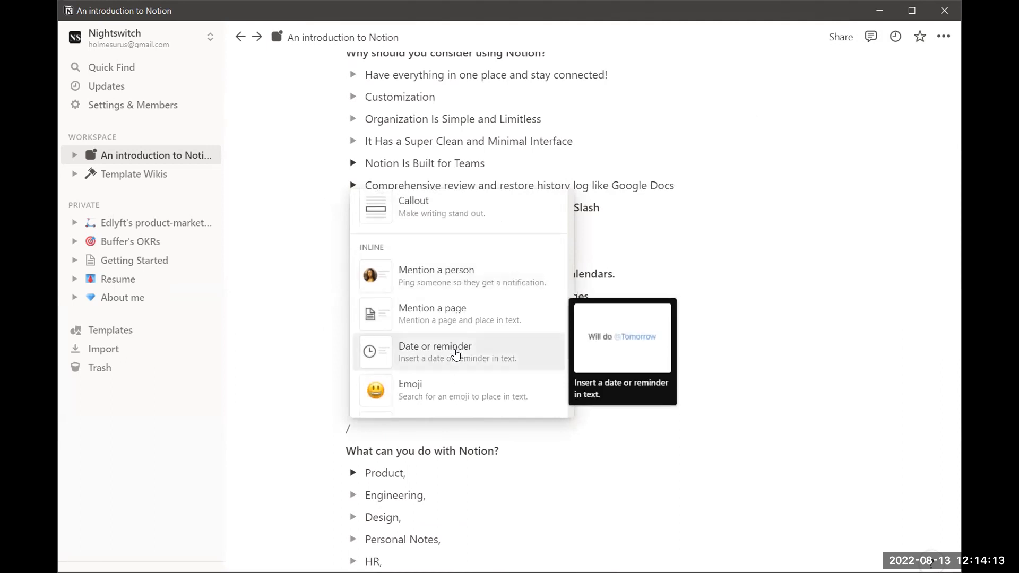
scroll(475, 314, "down", 2)
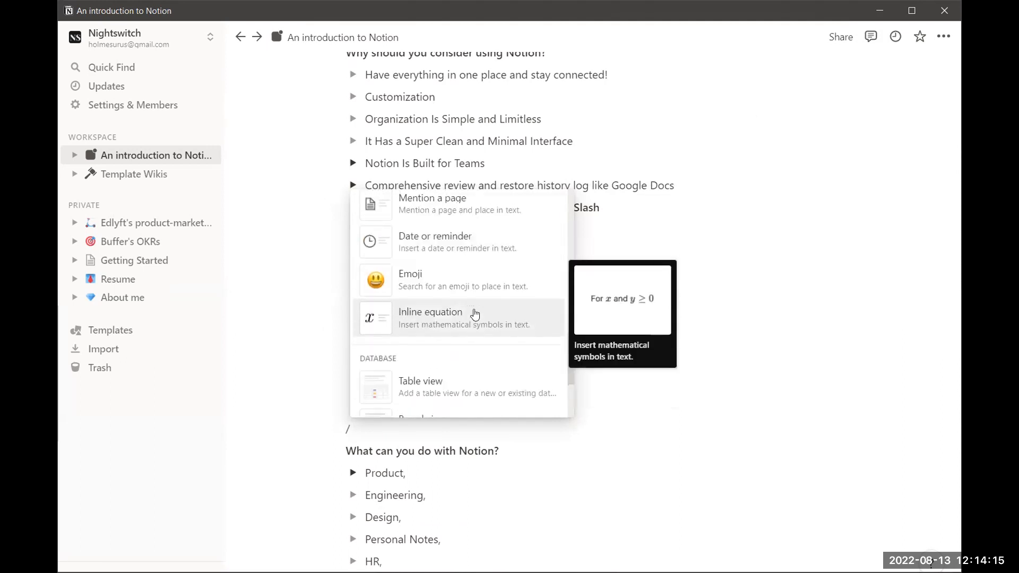
scroll(475, 315, "up", 1)
scroll(472, 297, "down", 4)
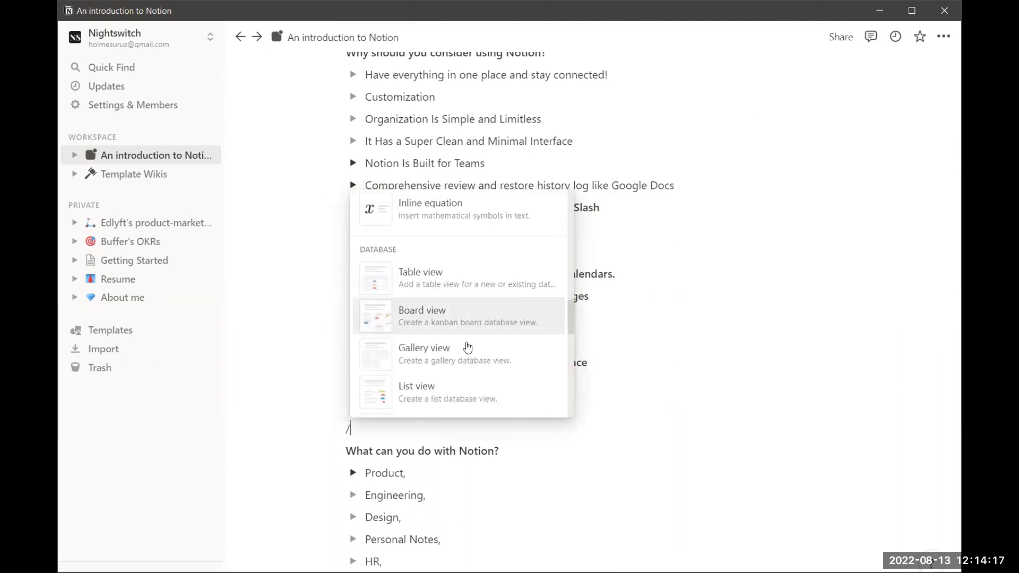
key("Escape")
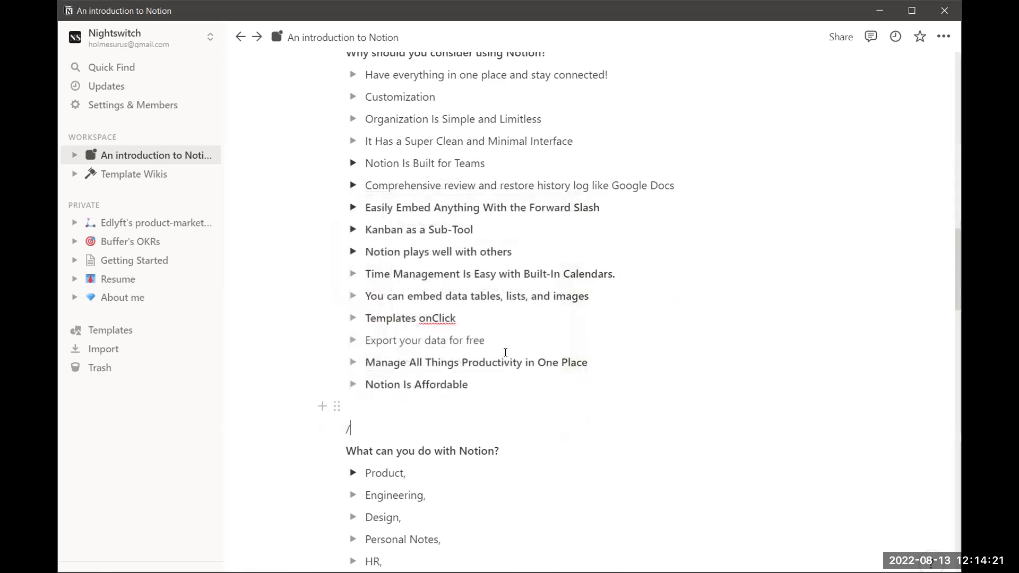
key("BackSpace")
key("BackSpace")
scroll(473, 220, "up", 1)
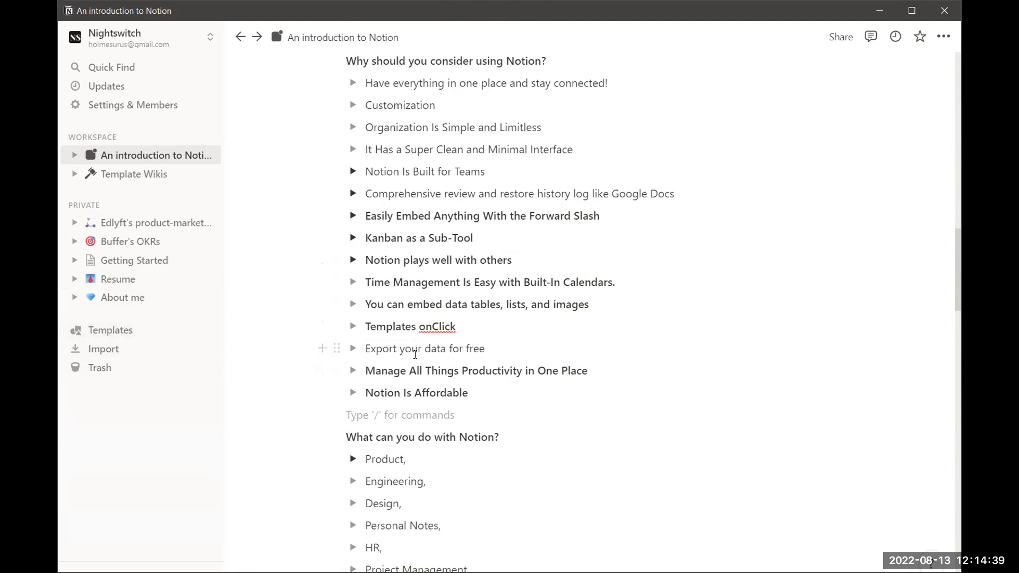
scroll(417, 280, "down", 1)
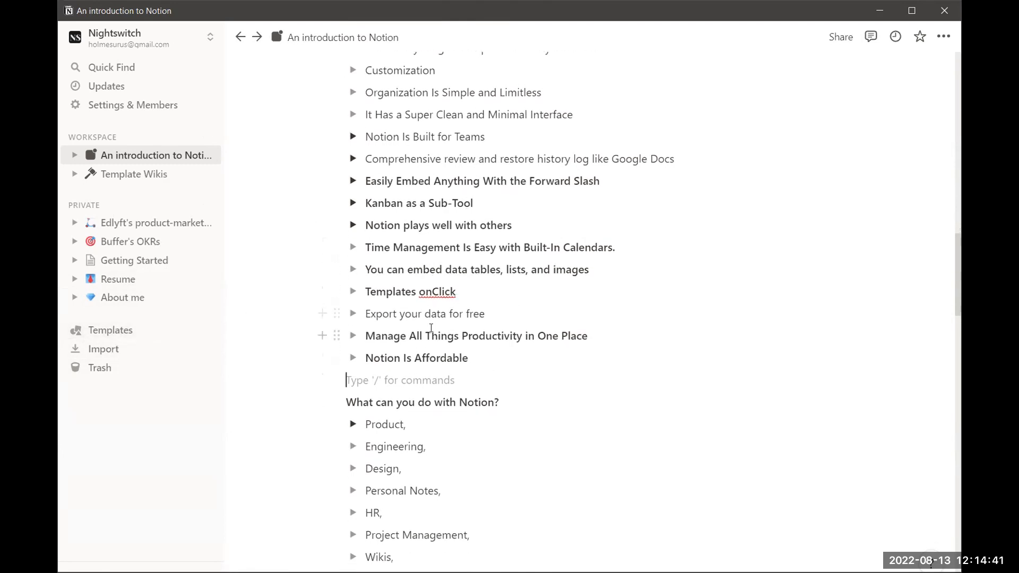
scroll(441, 348, "down", 1)
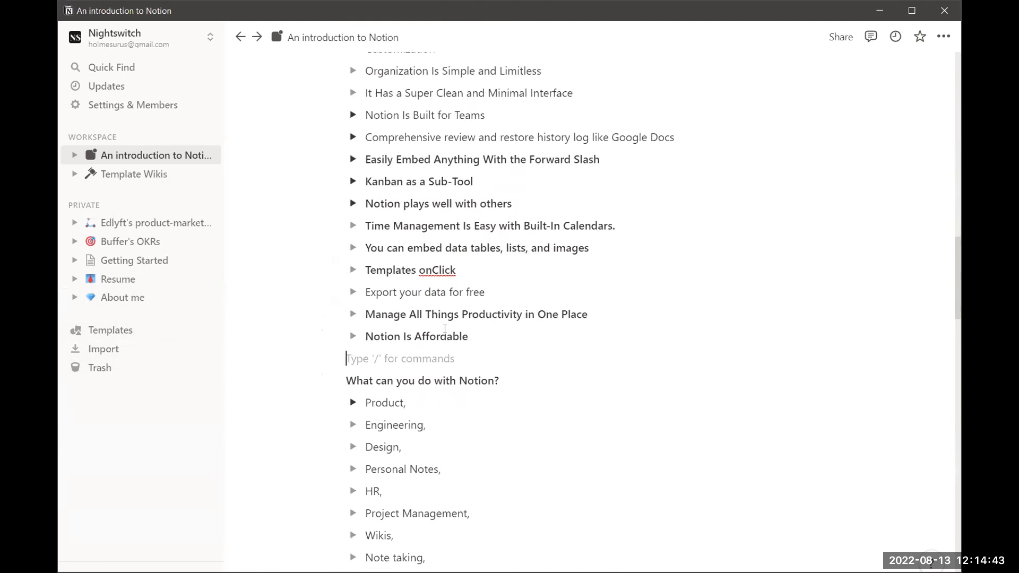
left_click(472, 293)
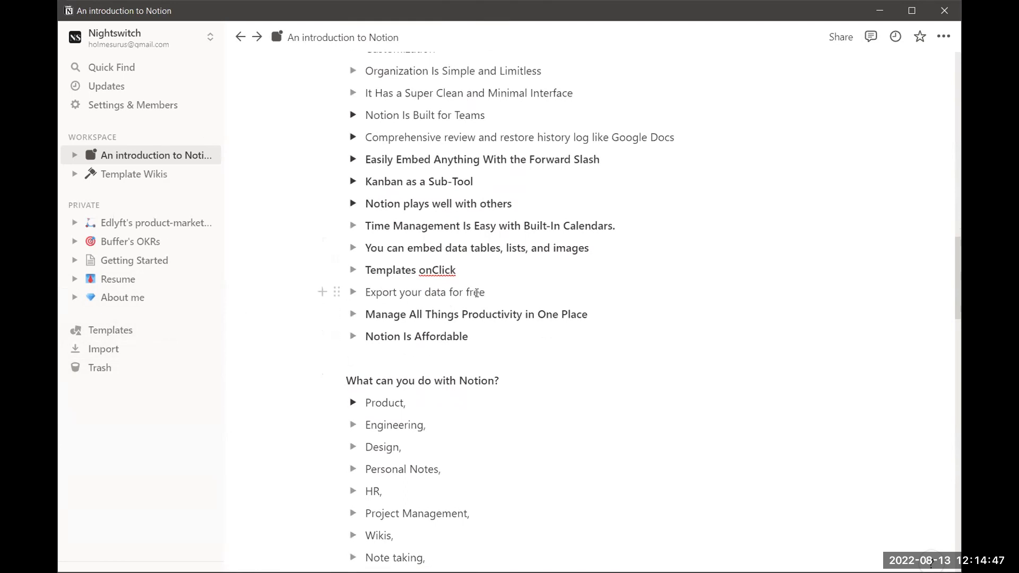
scroll(511, 279, "up", 1)
left_click(510, 302)
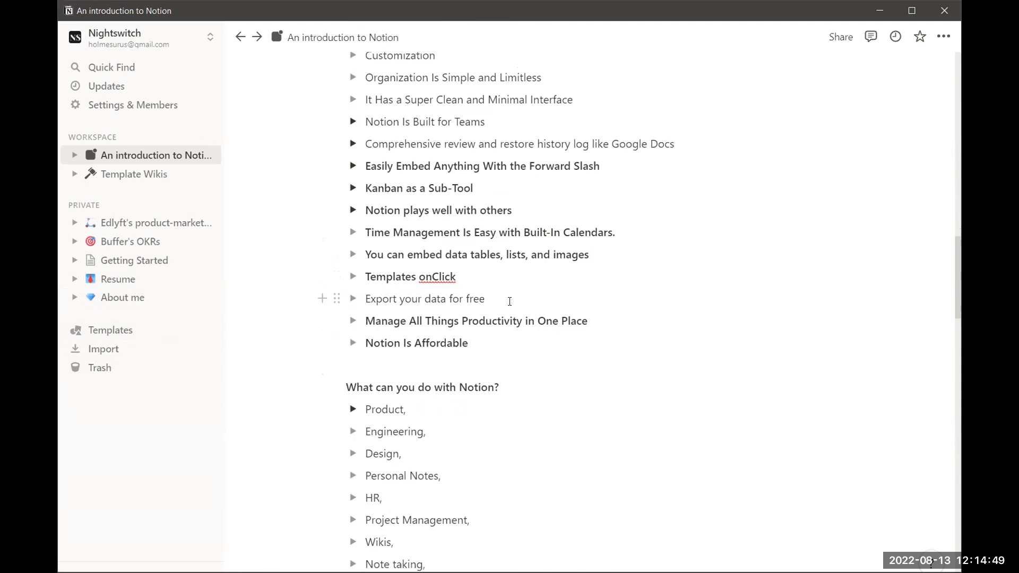
scroll(510, 281, "up", 1)
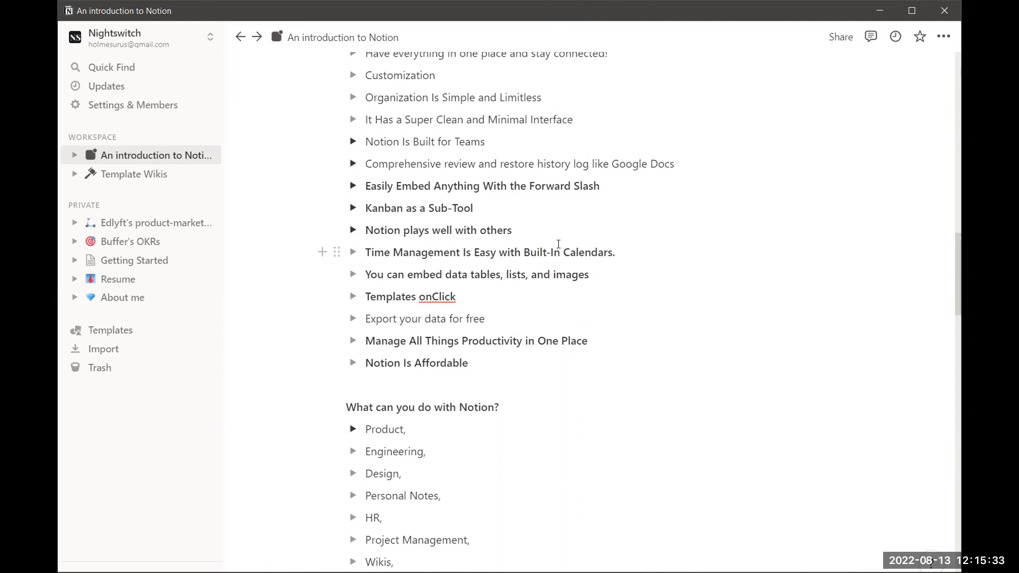
scroll(557, 247, "down", 1)
scroll(507, 250, "down", 1)
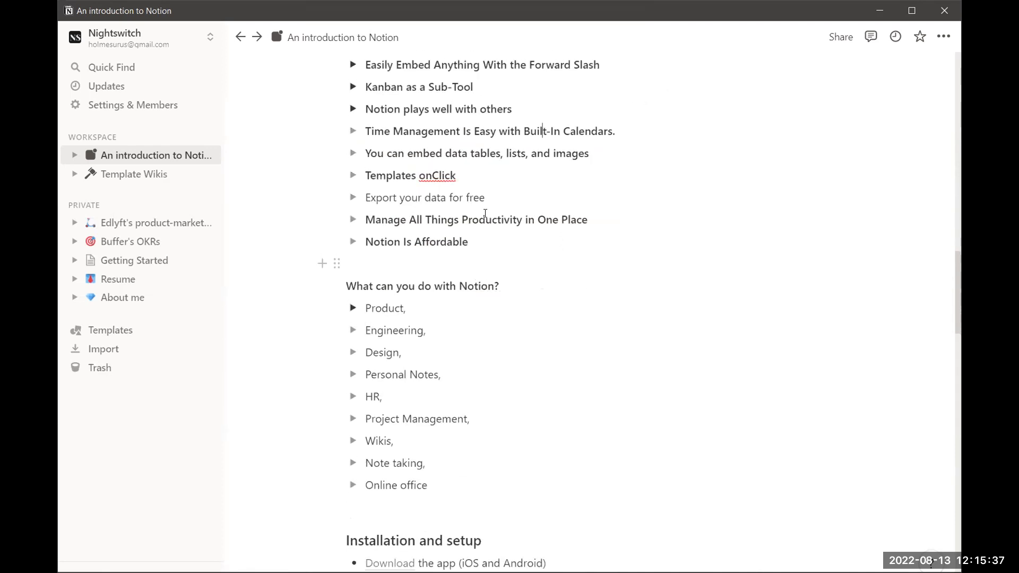
scroll(440, 244, "down", 1)
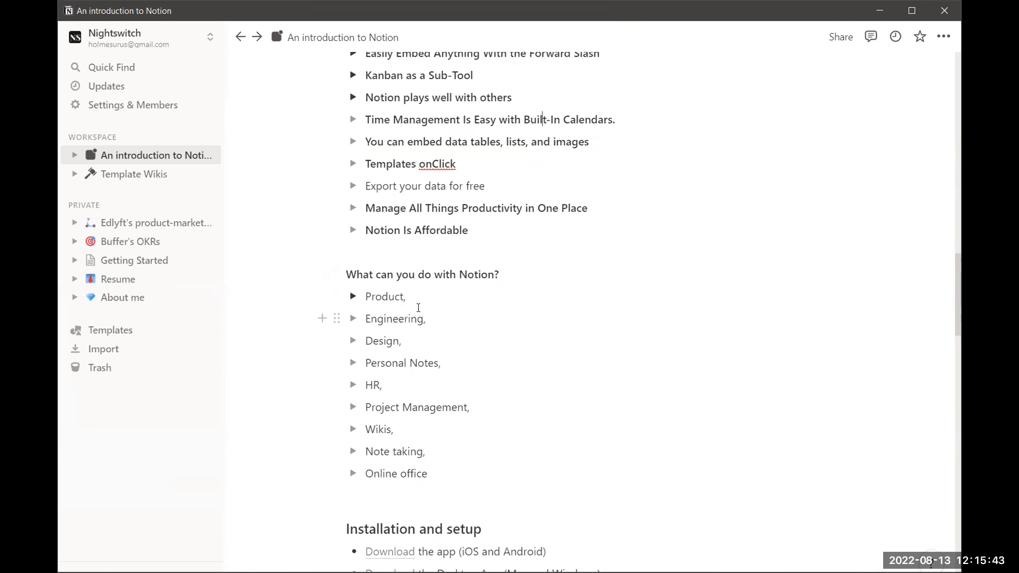
scroll(416, 318, "down", 1)
scroll(416, 330, "down", 1)
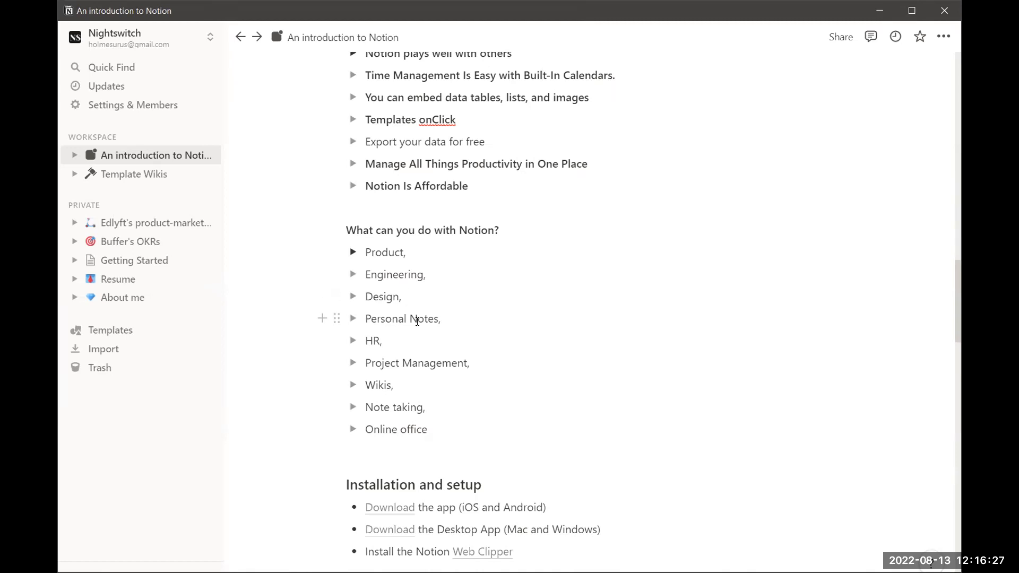
scroll(427, 327, "down", 1)
left_click(418, 253)
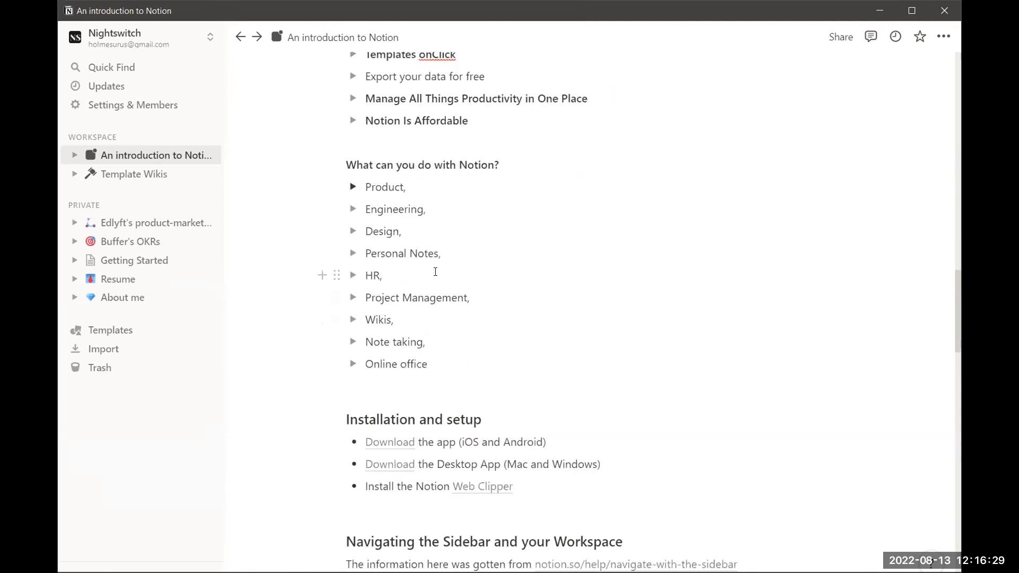
scroll(406, 284, "down", 1)
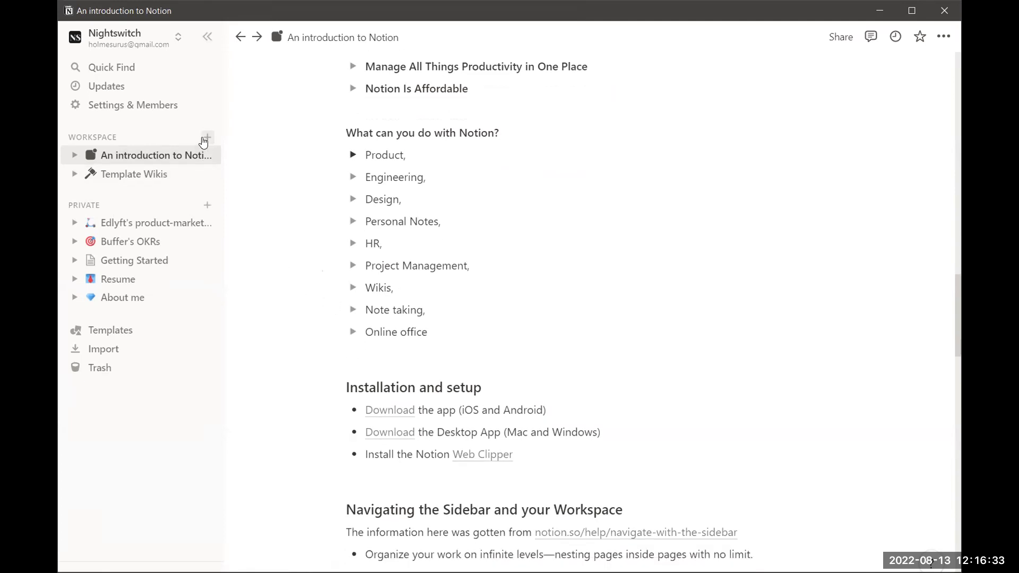
Create a blank private page titled 'Todo list', then return to An introduction to Notion
left_click(206, 206)
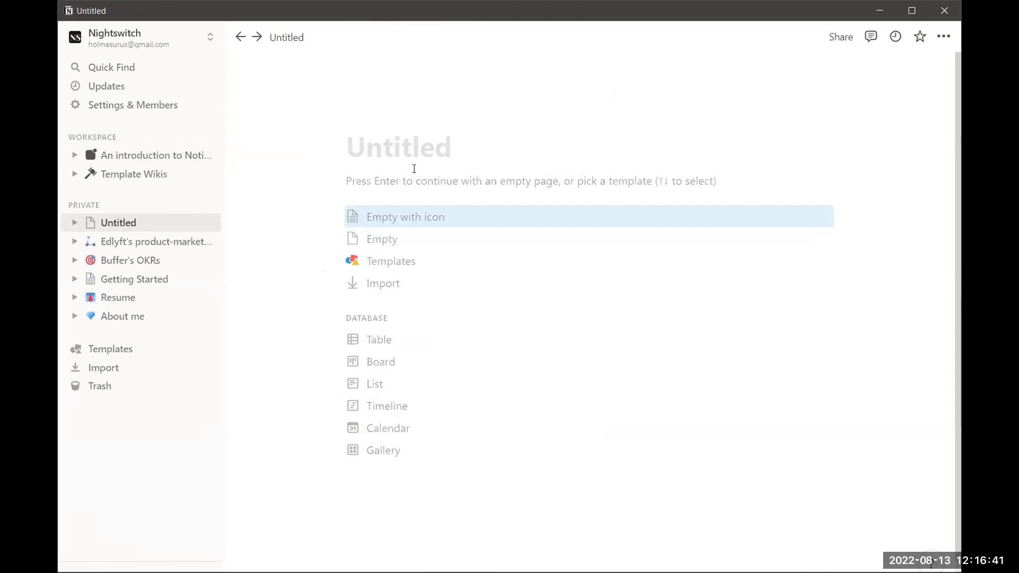
type("To")
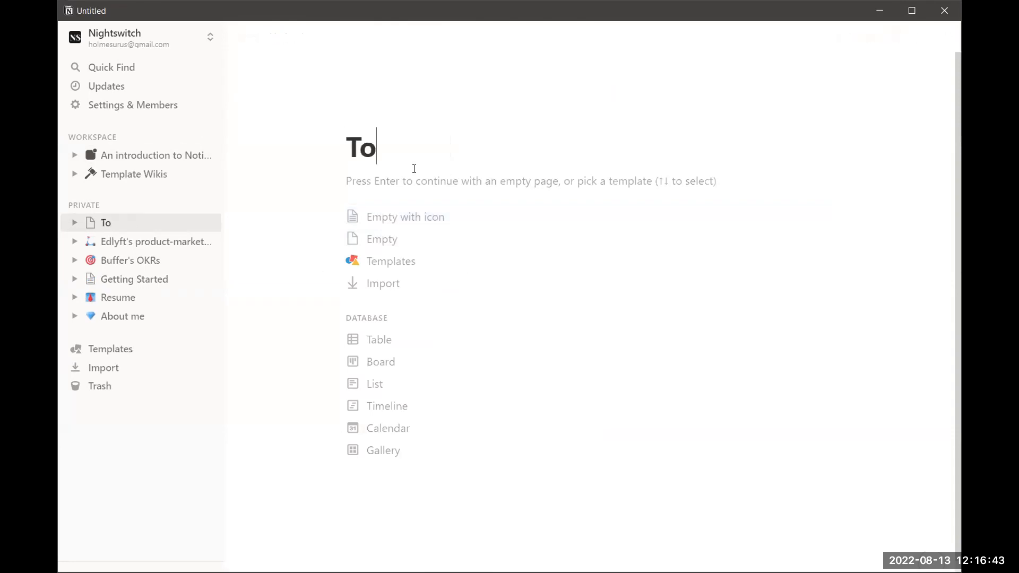
type("do list")
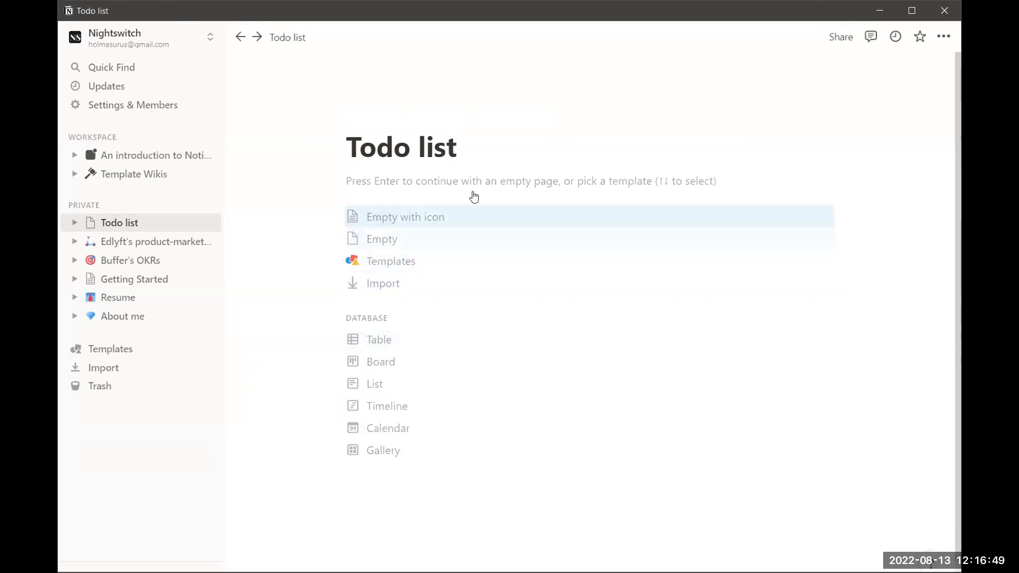
key("Return")
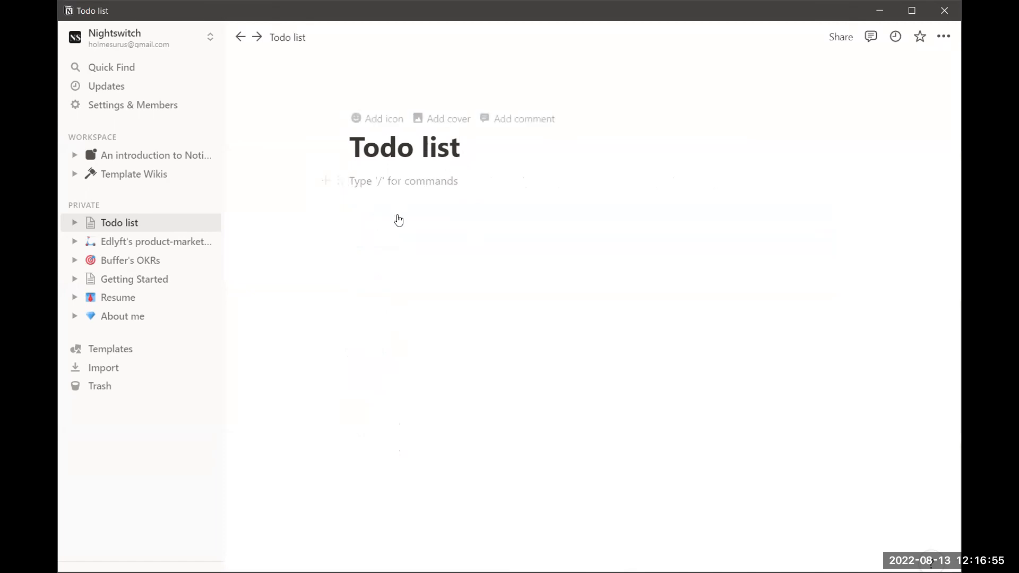
left_click(129, 155)
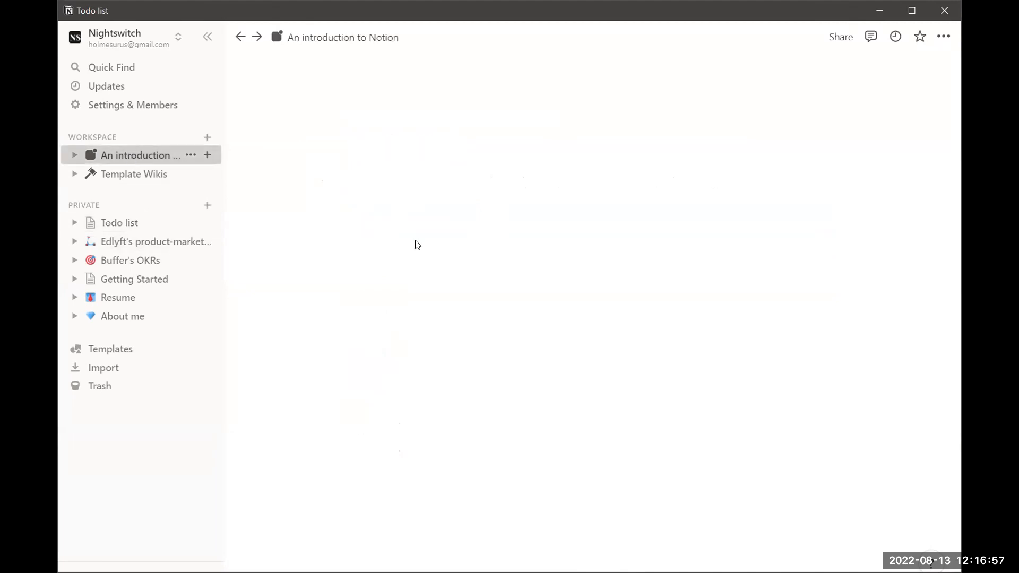
scroll(534, 355, "down", 20)
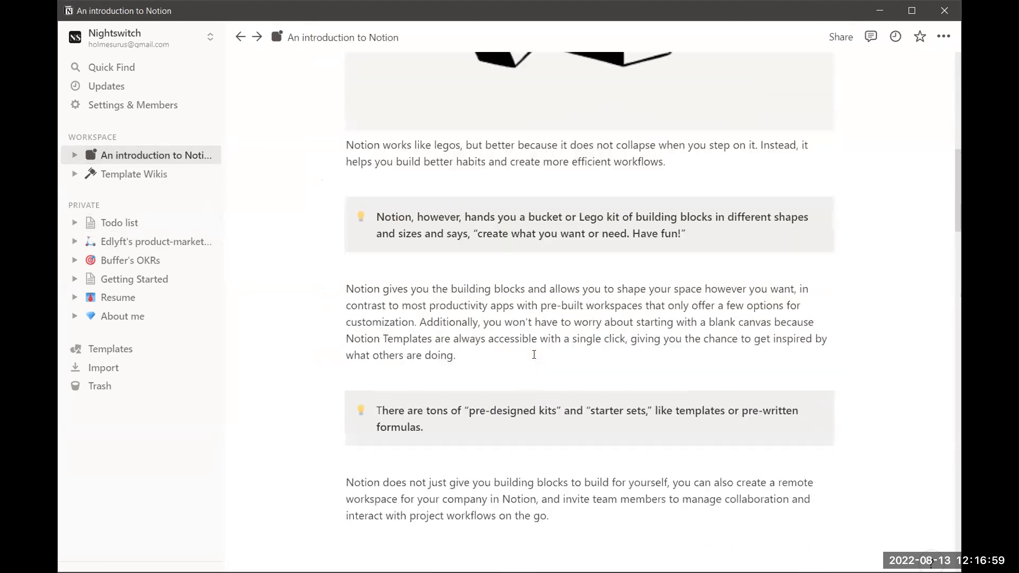
scroll(534, 354, "down", 5)
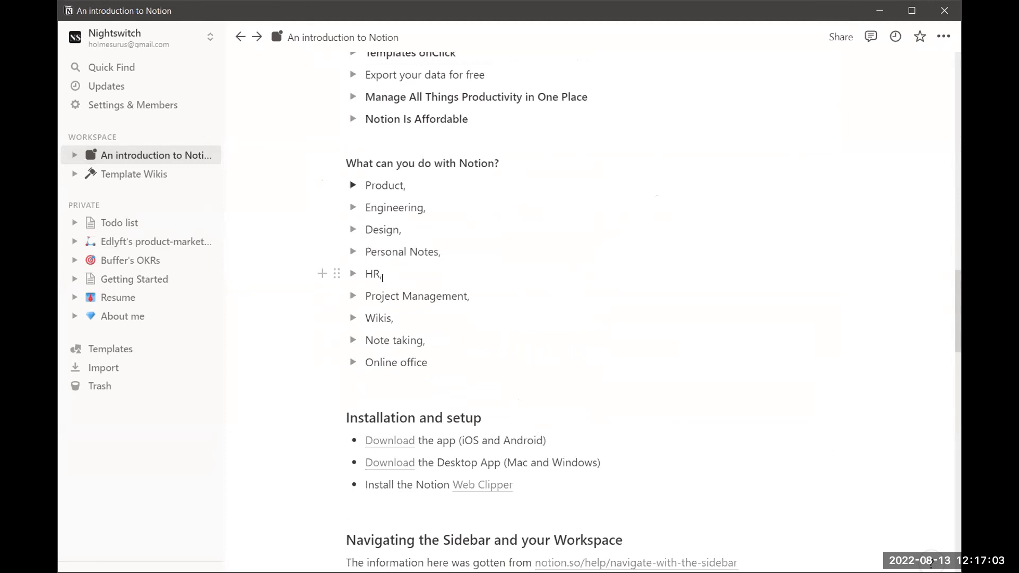
left_click_drag(382, 276, 366, 278)
left_click(396, 292)
left_click(364, 299)
mouse_move(365, 300)
left_mouse_down()
mouse_move(482, 302)
mouse_move(367, 306)
left_mouse_up()
left_click(481, 303)
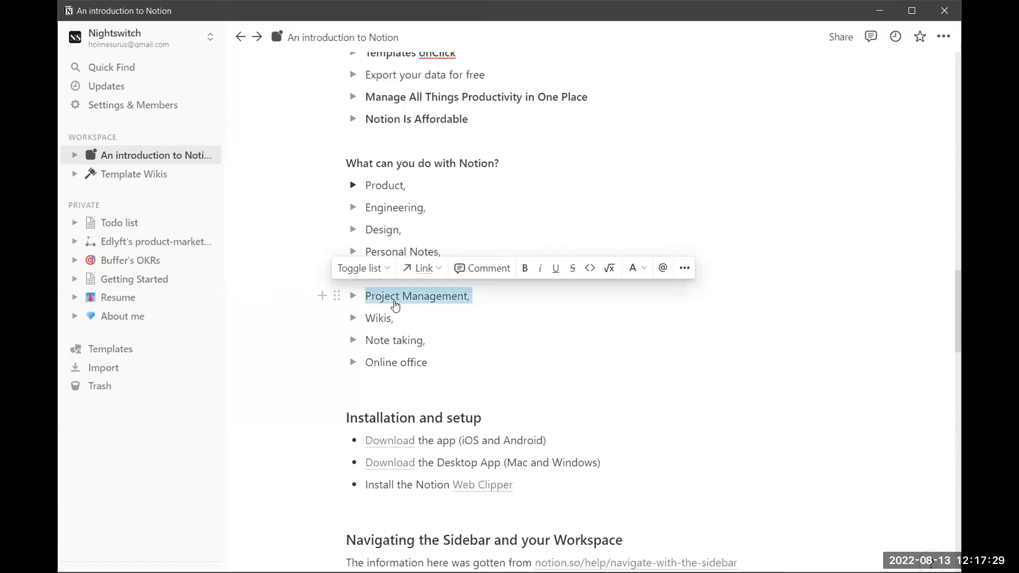
left_click(443, 328)
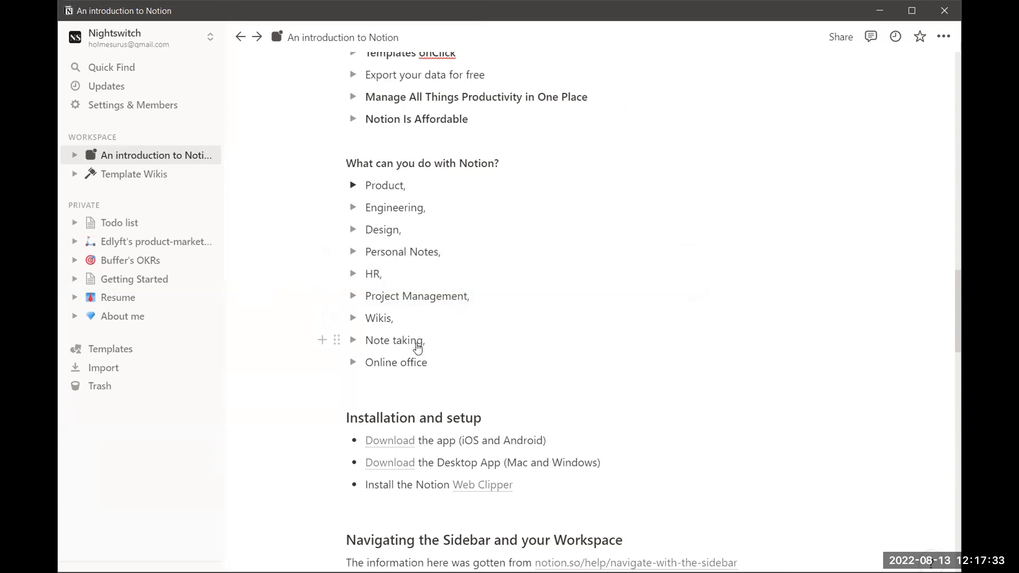
left_click(443, 340)
scroll(439, 342, "down", 2)
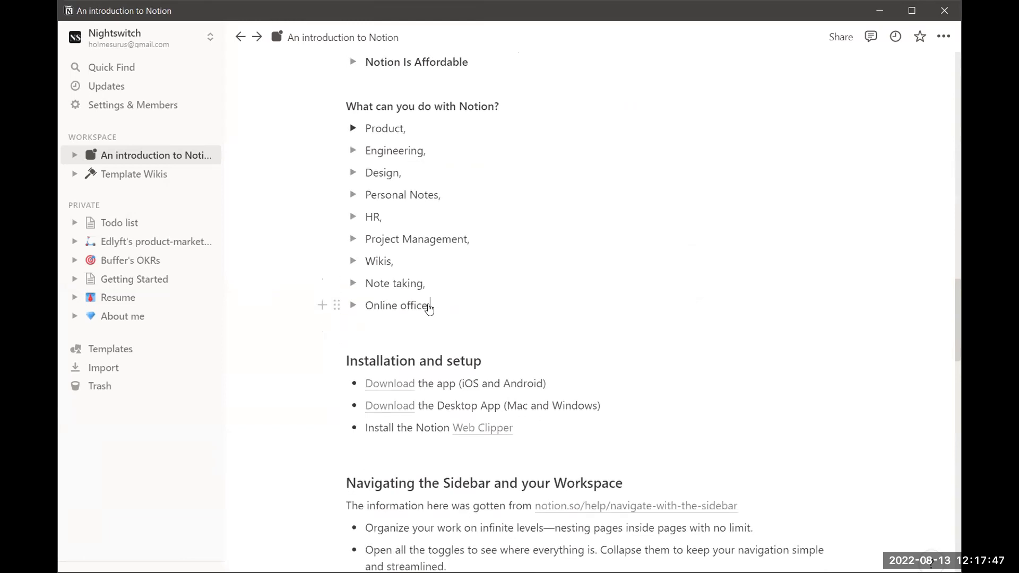
scroll(430, 311, "up", 1)
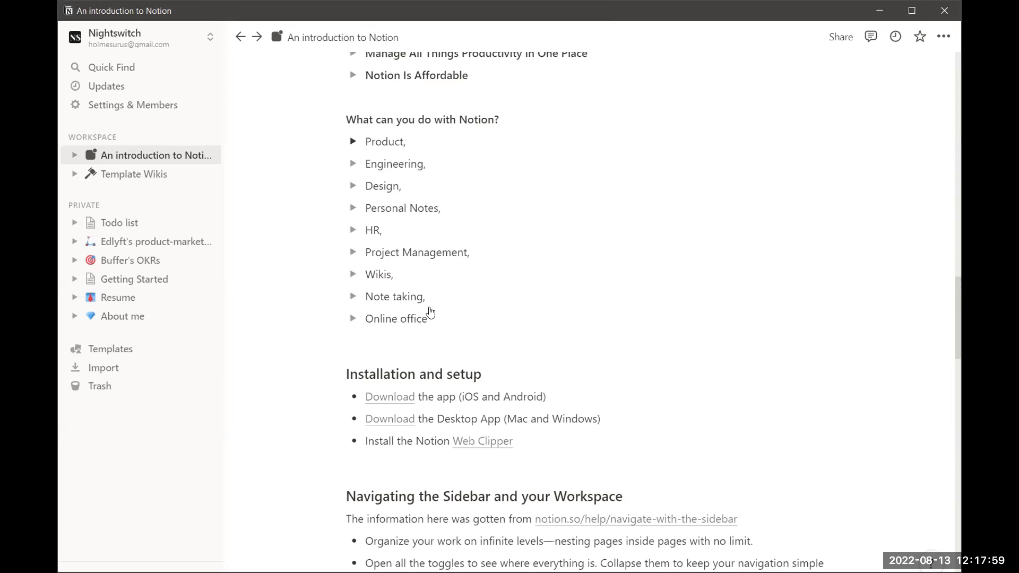
Scroll down the Notion page before moving over to the browser
scroll(430, 313, "down", 1)
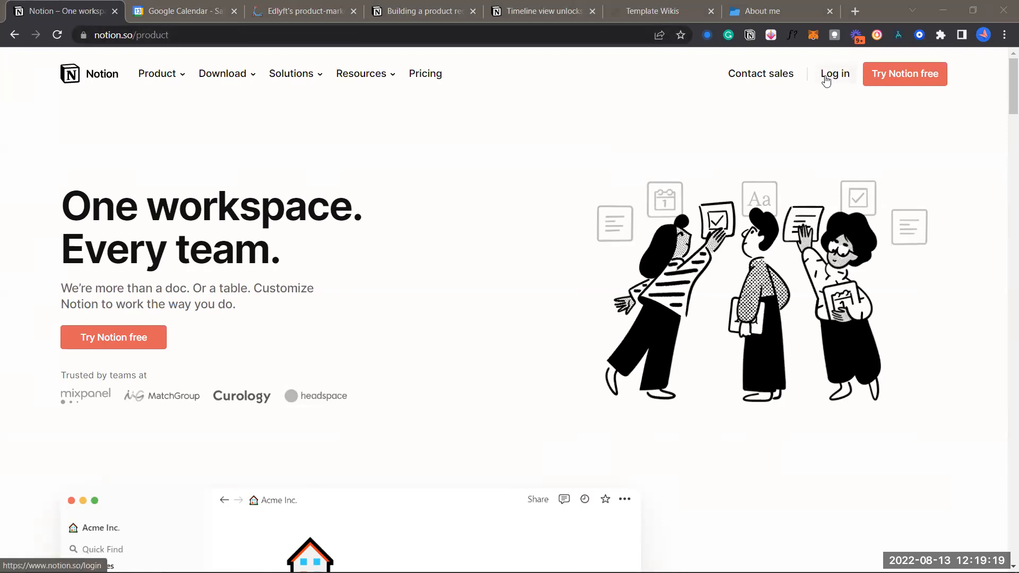
Open and browse the Notion for Mac & Windows download page, then show the 'Timeline view unlocks' tab
mouse_move(237, 95)
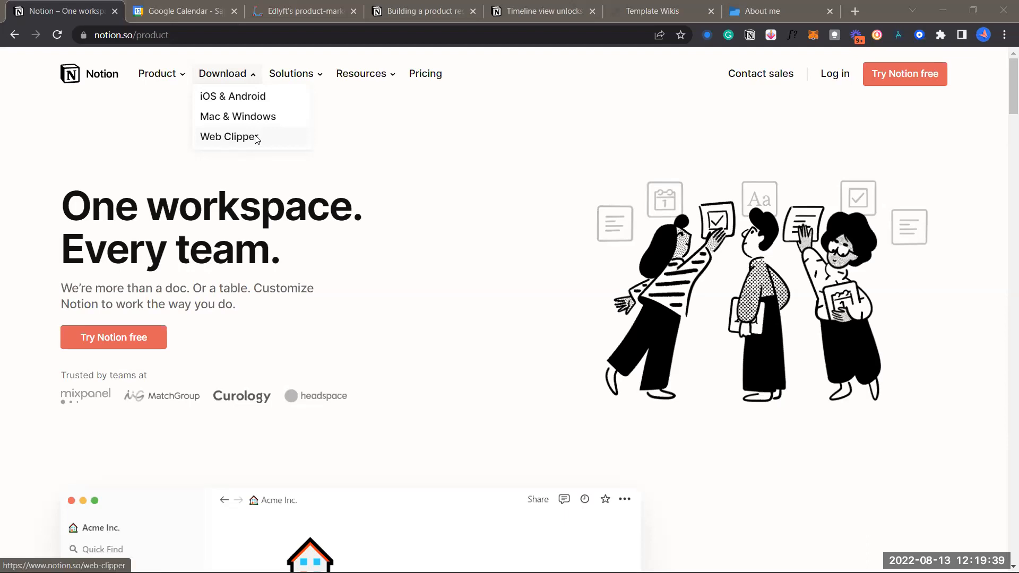
left_click(237, 110)
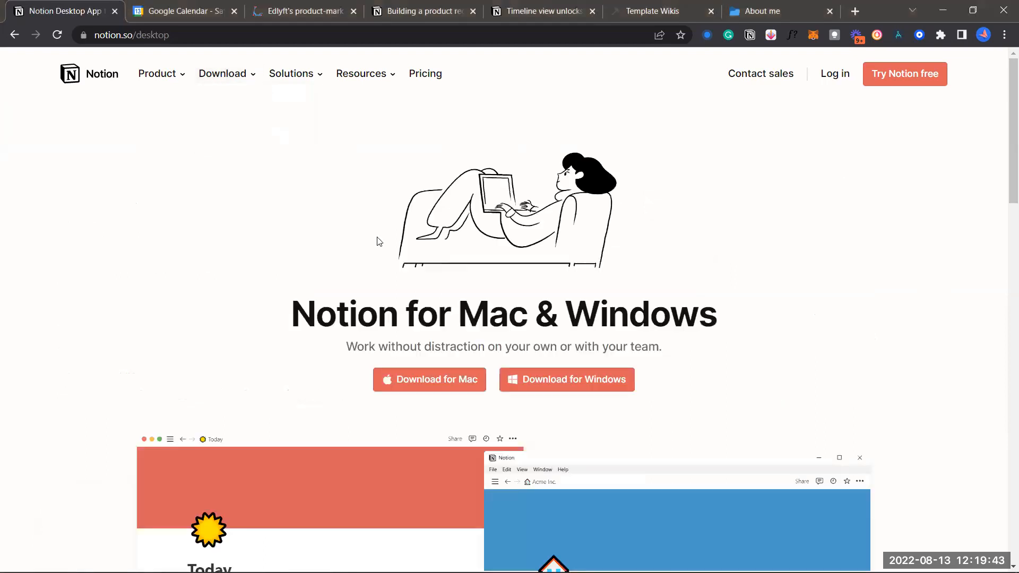
scroll(379, 241, "down", 6)
scroll(488, 277, "up", 4)
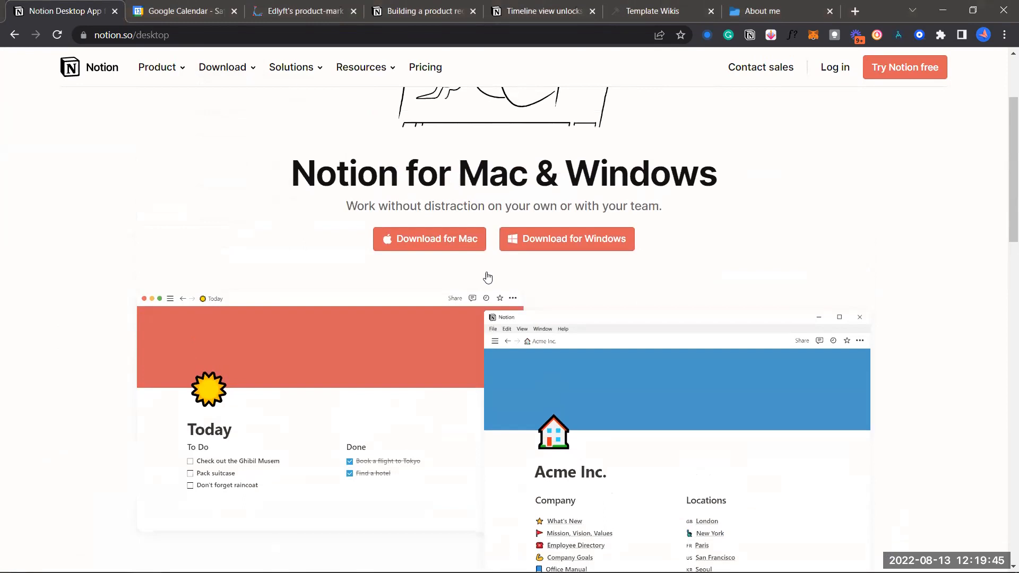
scroll(488, 276, "down", 2)
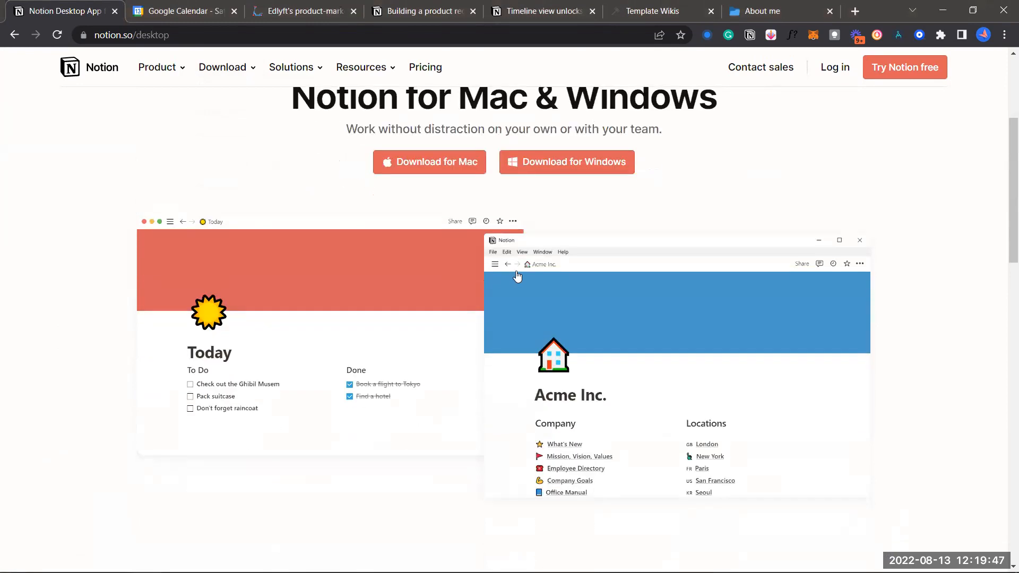
scroll(518, 276, "down", 2)
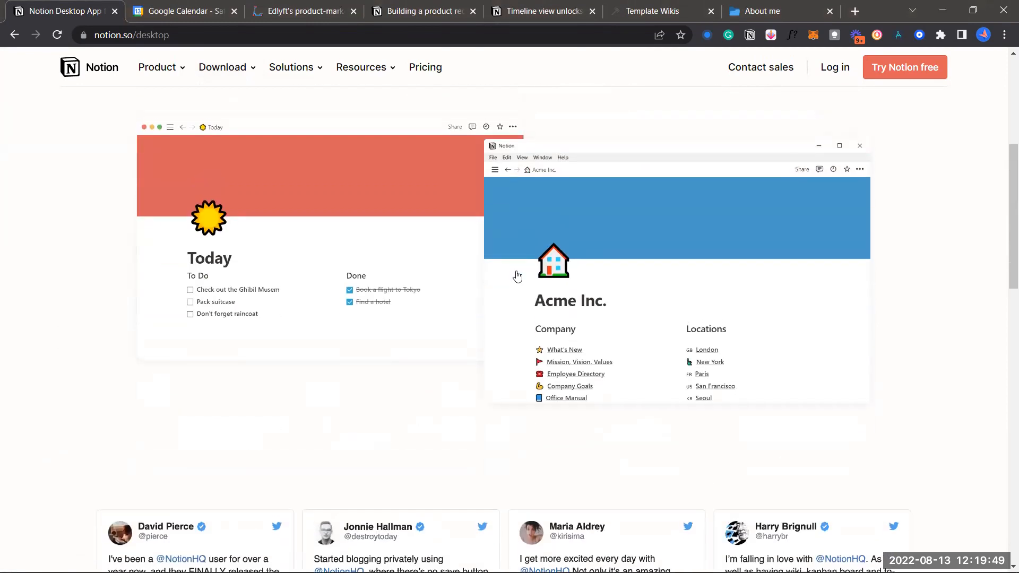
scroll(518, 276, "down", 4)
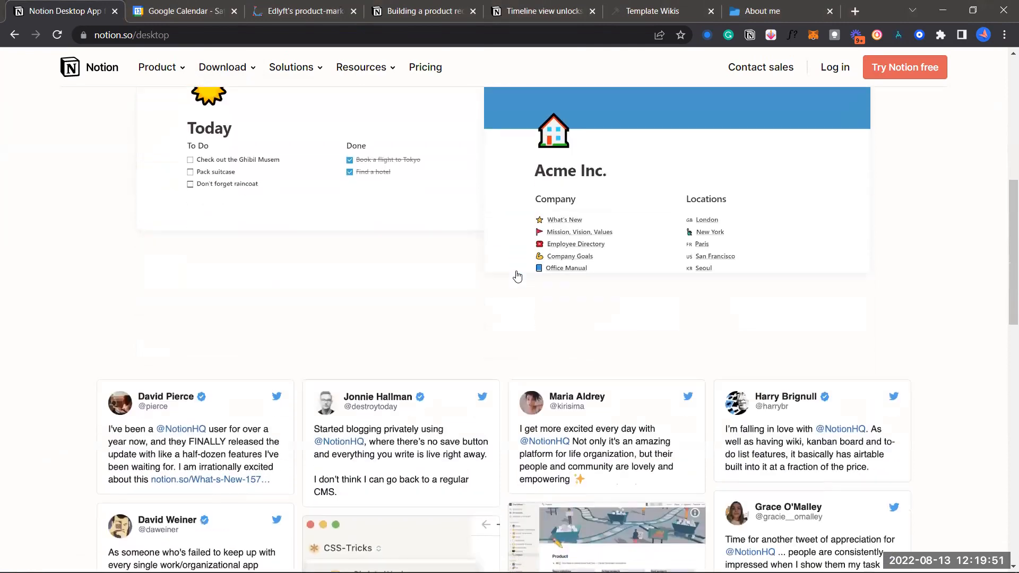
scroll(517, 277, "down", 2)
scroll(518, 276, "up", 2)
scroll(518, 277, "up", 1)
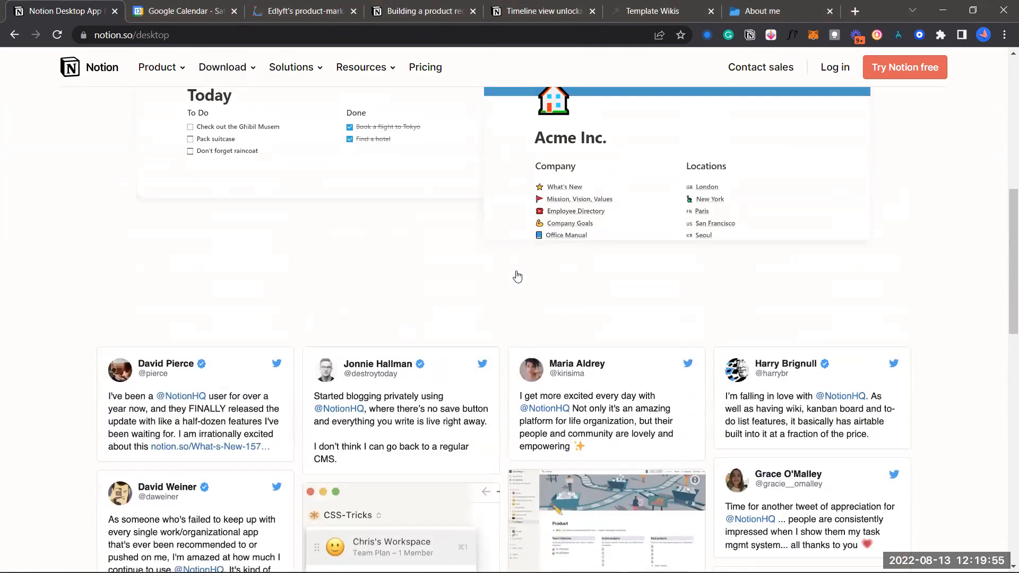
scroll(517, 277, "up", 4)
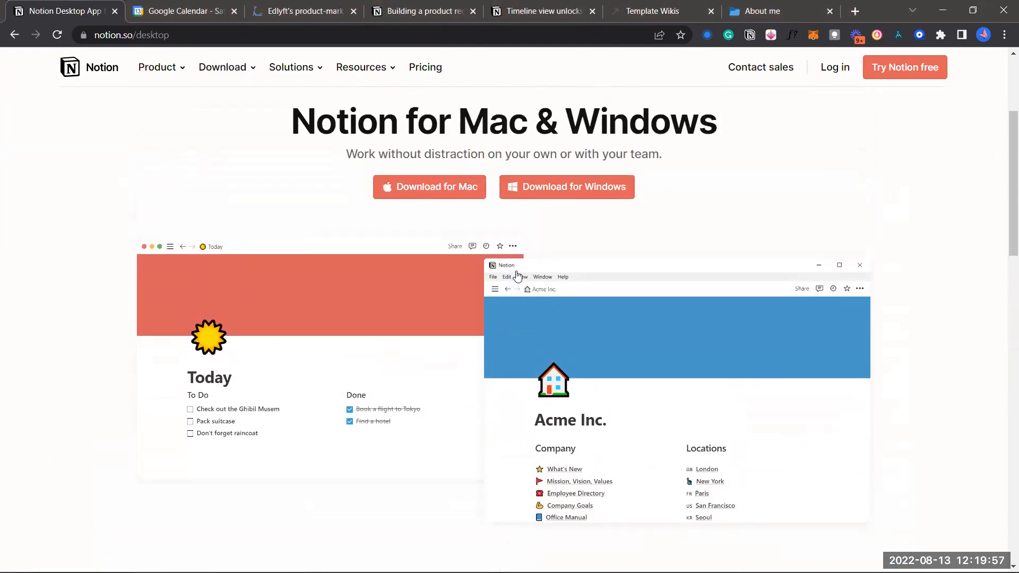
scroll(521, 276, "up", 1)
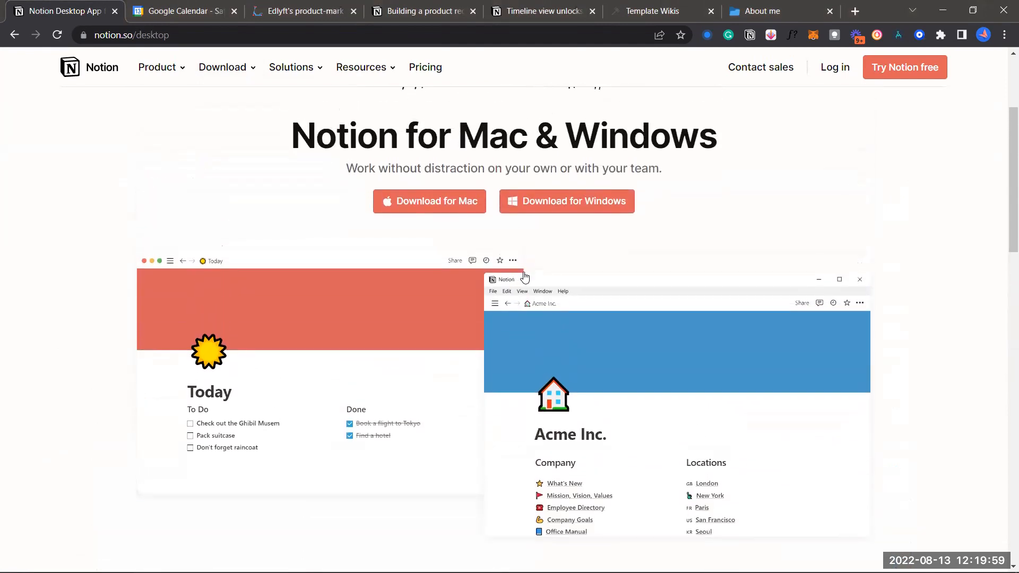
scroll(525, 277, "up", 4)
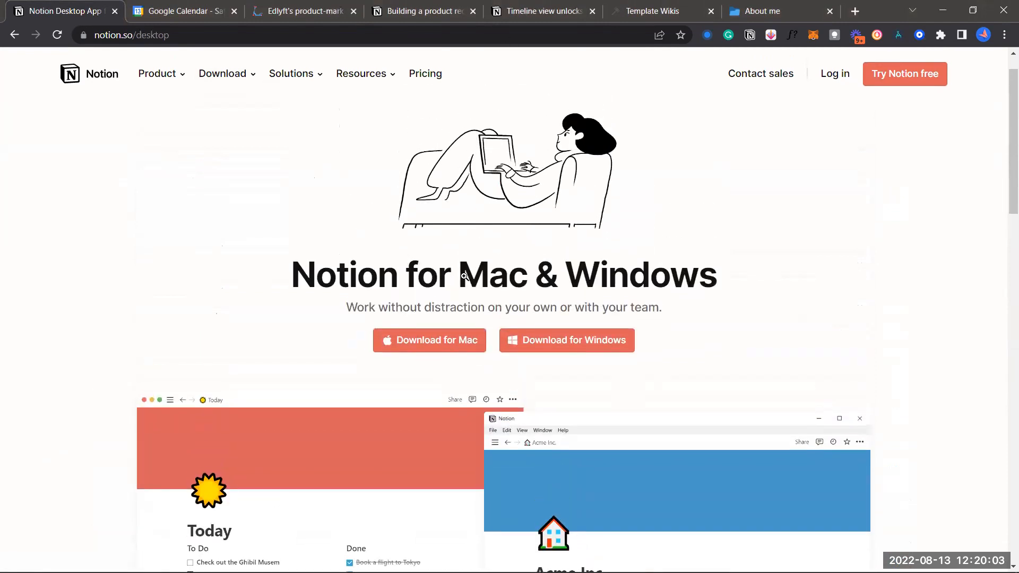
left_click(536, 11)
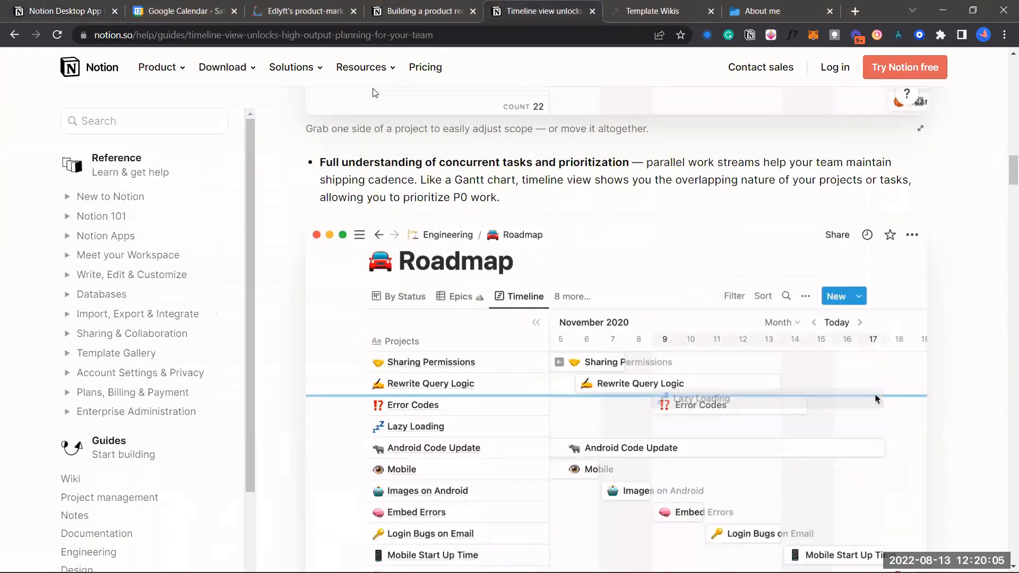
Look over Edlyft's product-market fit system page, then return to the Notion Desktop App tab
left_click(299, 11)
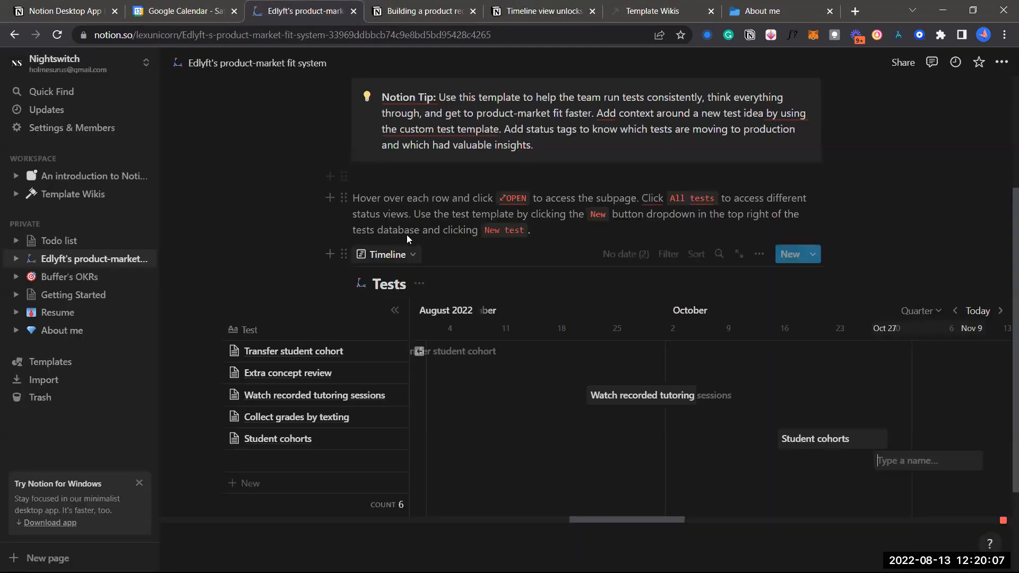
scroll(410, 250, "down", 1)
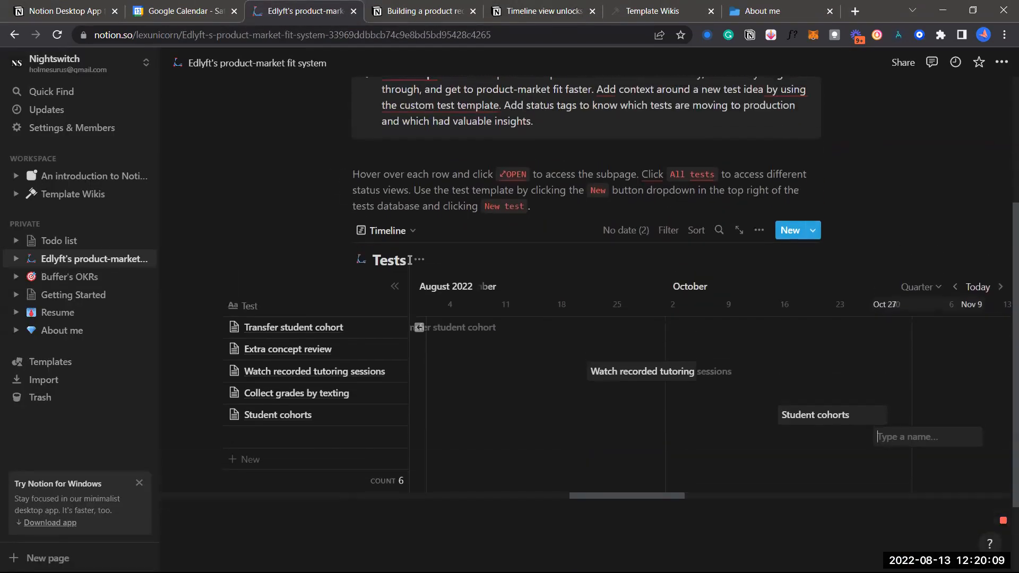
scroll(409, 260, "down", 1)
scroll(409, 261, "up", 1)
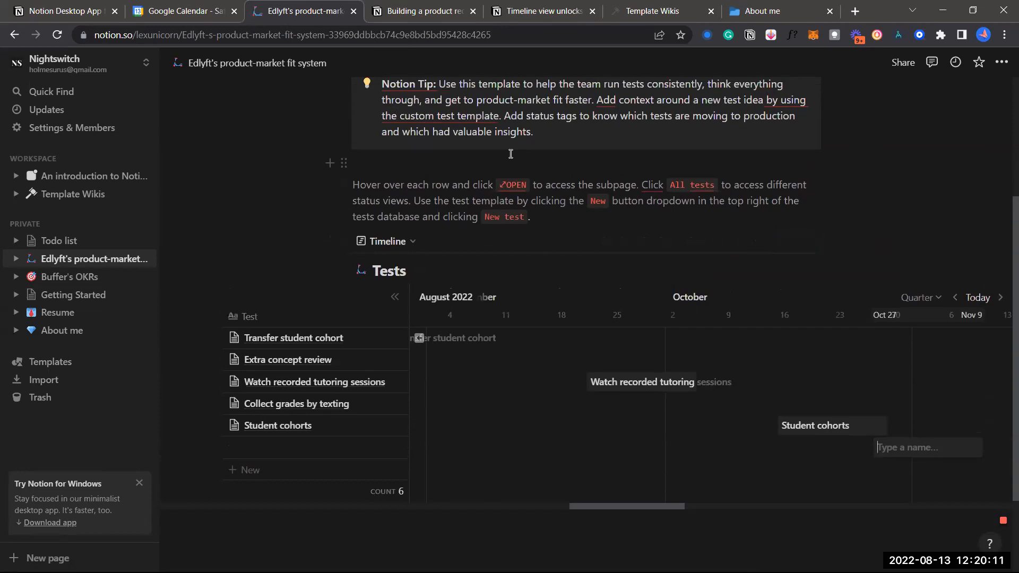
scroll(511, 154, "up", 2)
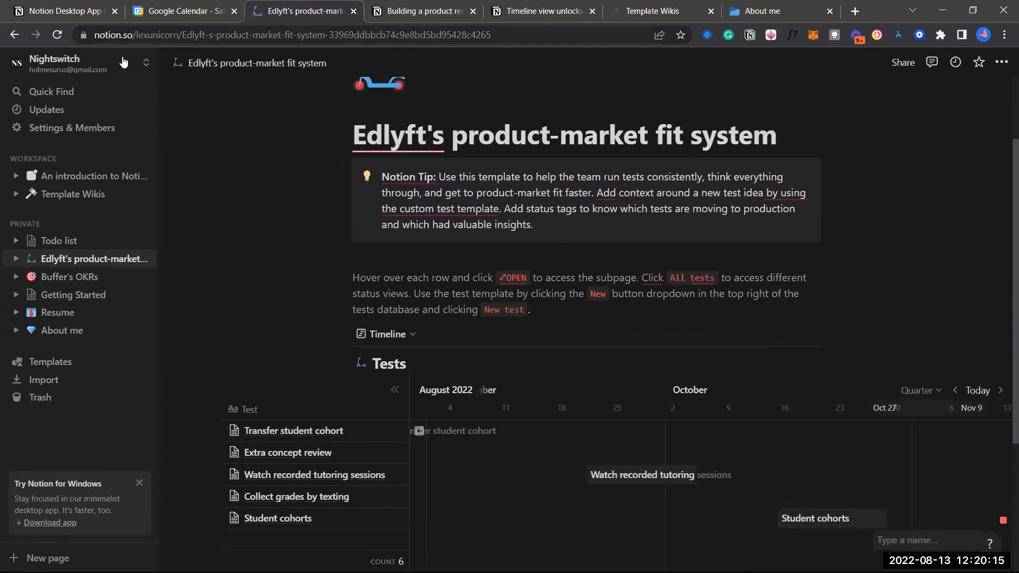
scroll(473, 340, "down", 1)
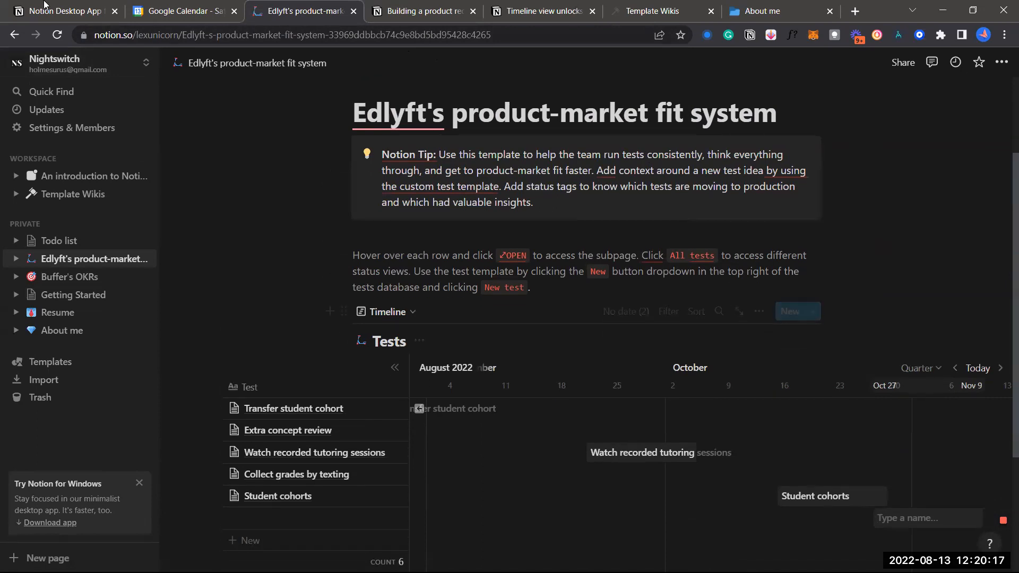
left_click(93, 18)
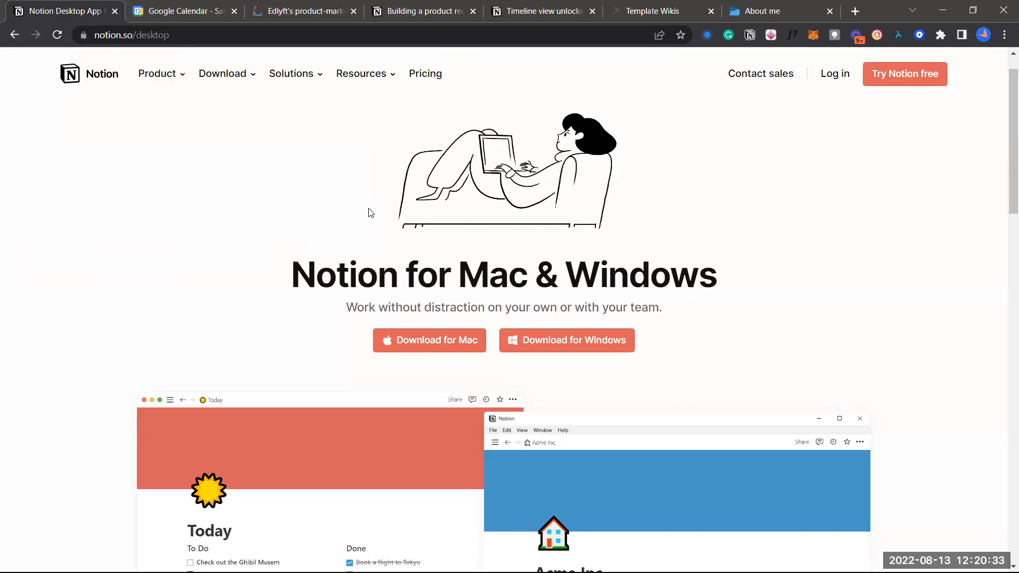
scroll(484, 284, "down", 4)
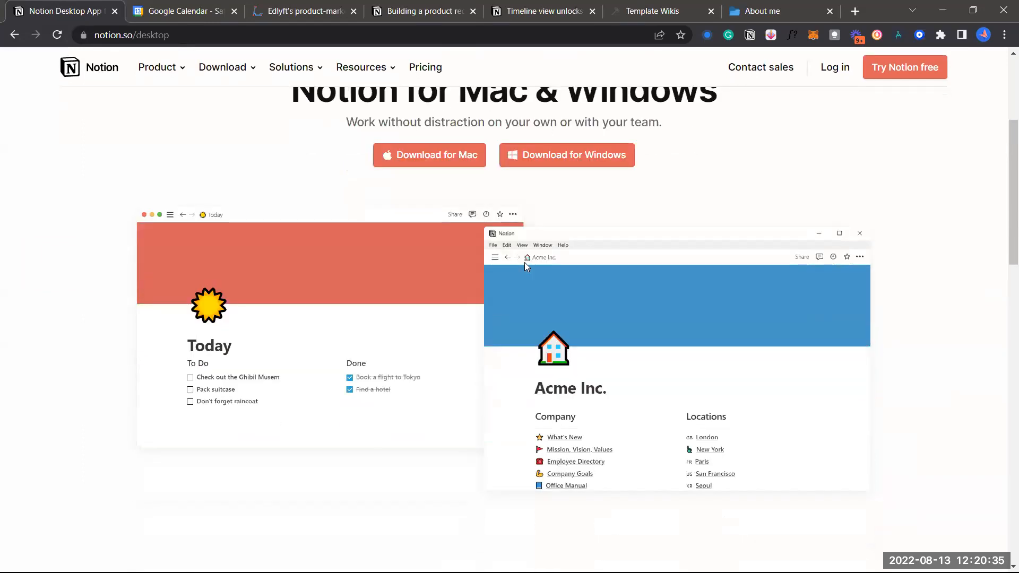
scroll(525, 266, "down", 7)
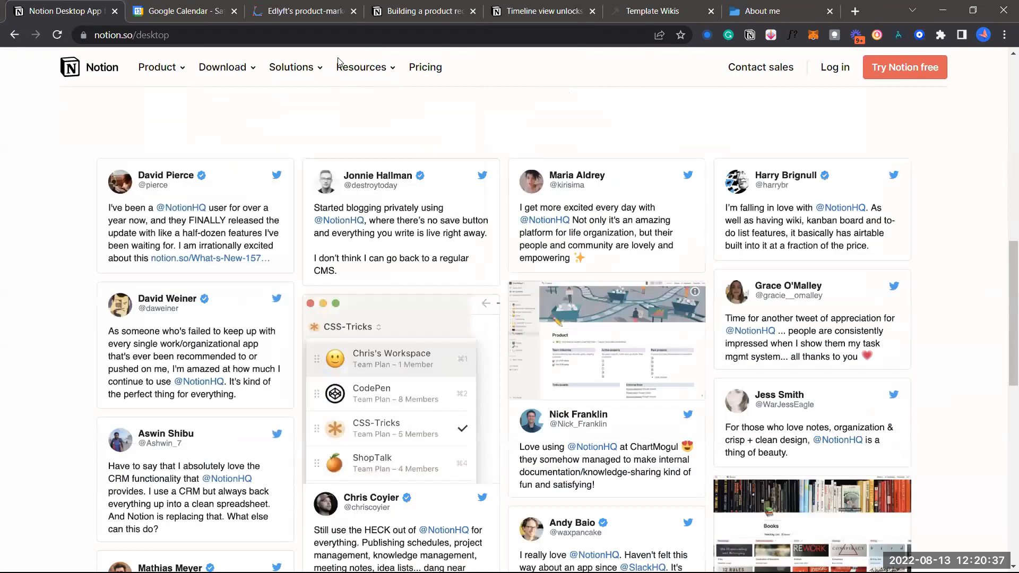
left_click(245, 72)
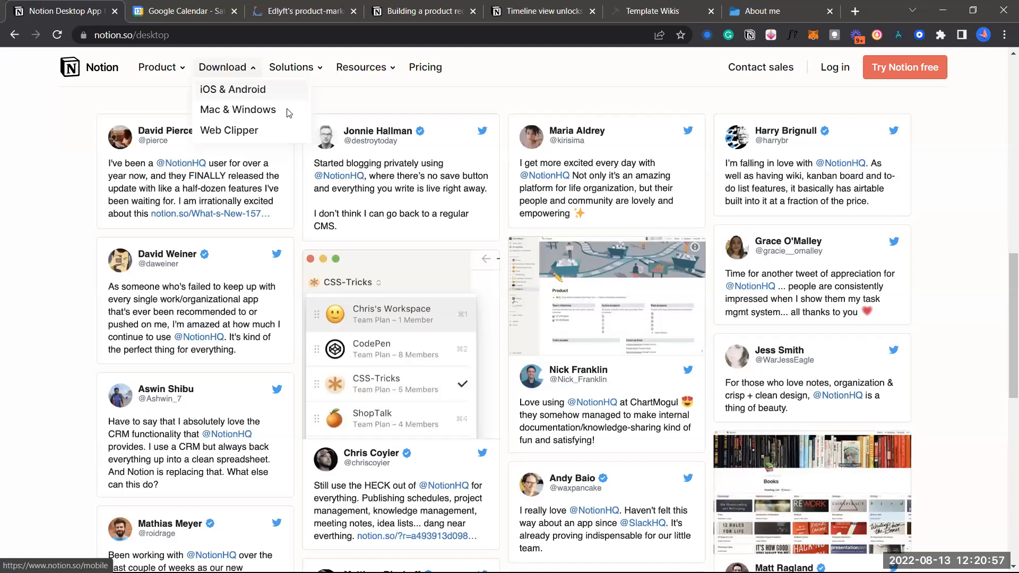
left_click(257, 108)
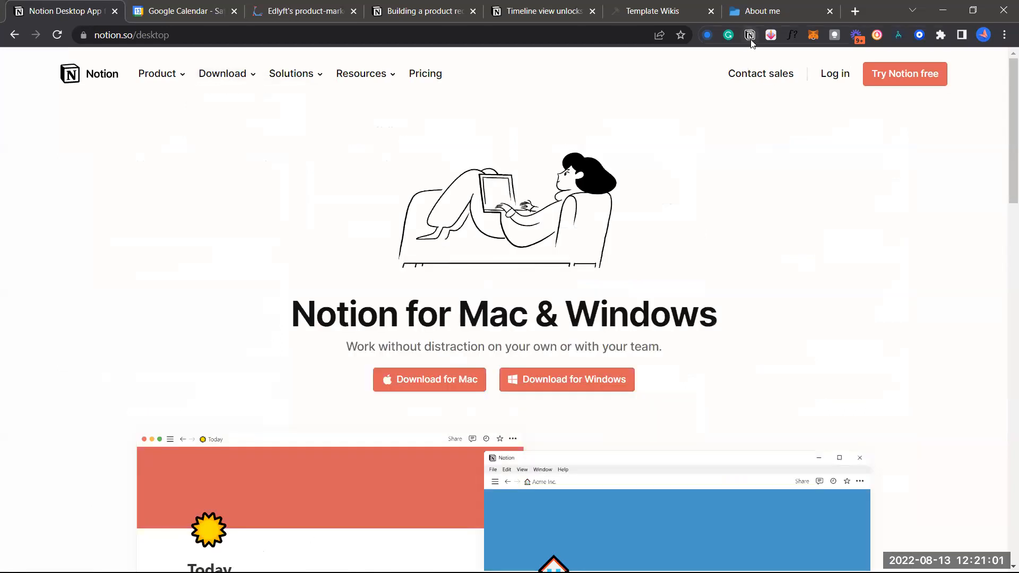
In a new tab, web-search 'chrome webstore' and open the Chrome Web Store result
left_click(855, 11)
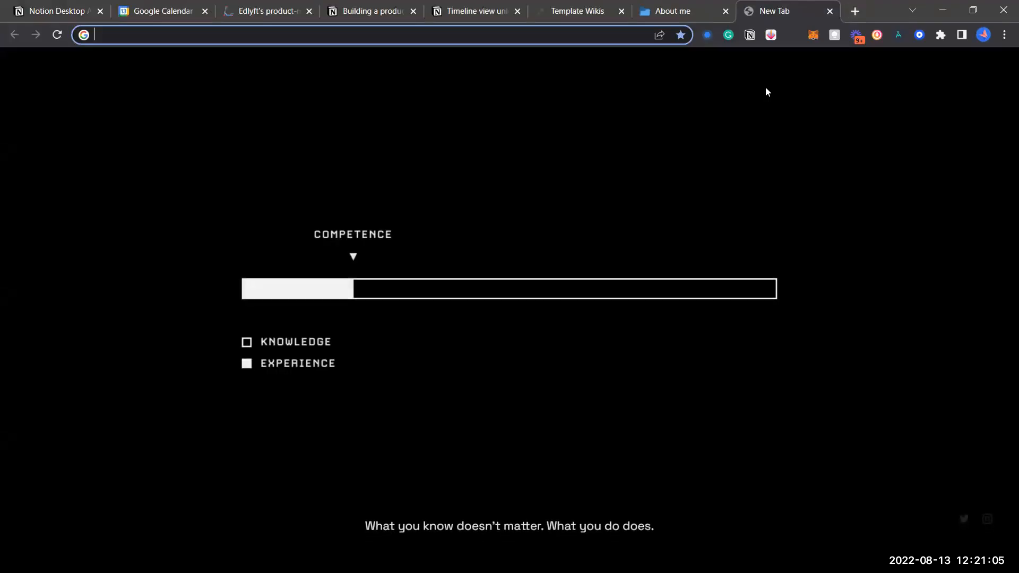
type("websti")
key("BackSpace")
key("BackSpace")
type("it")
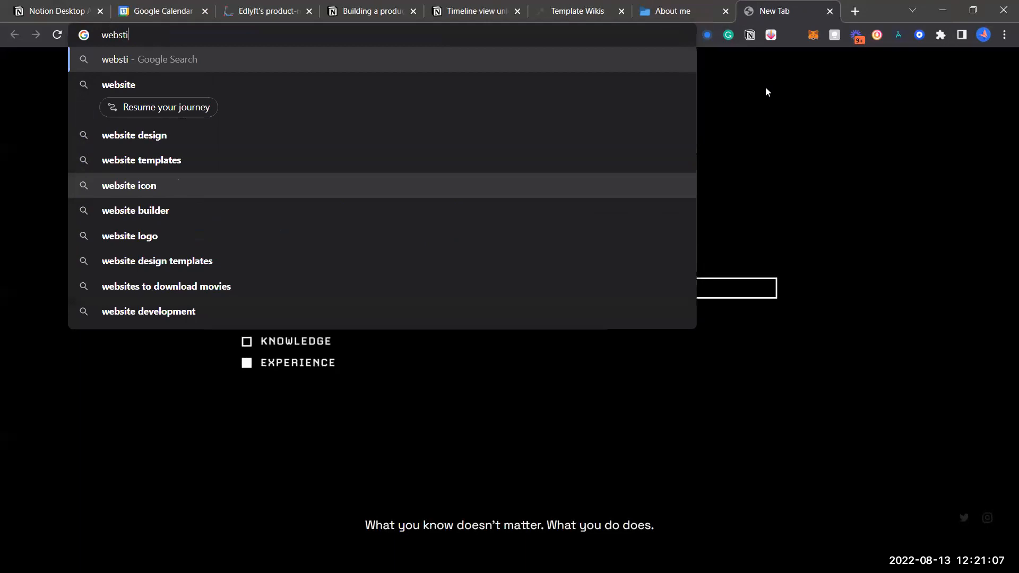
key("BackSpace")
key("BackSpace")
key("BackSpace")
key("BackSpace")
key("BackSpace")
key("BackSpace")
type("chrome")
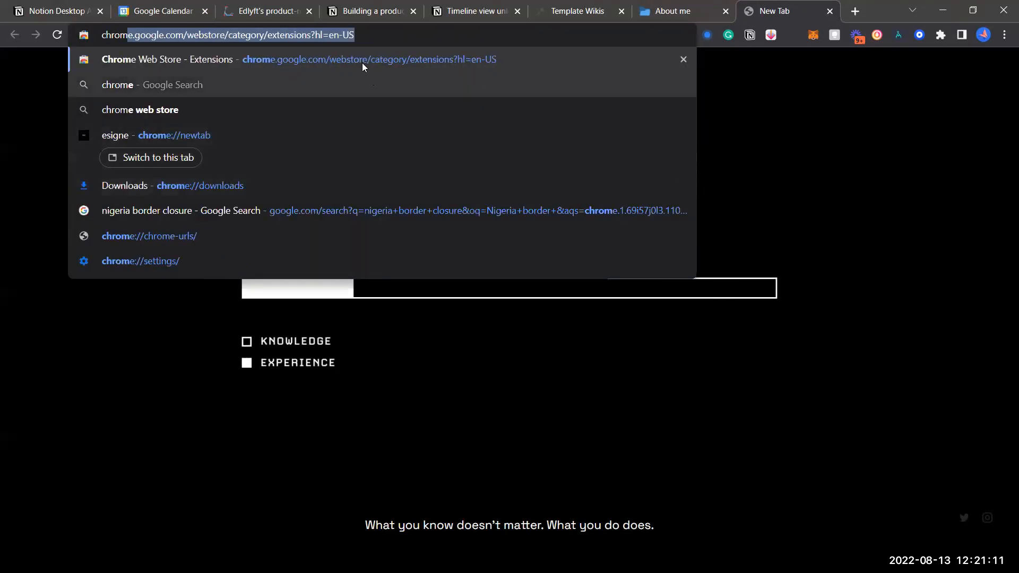
type("e")
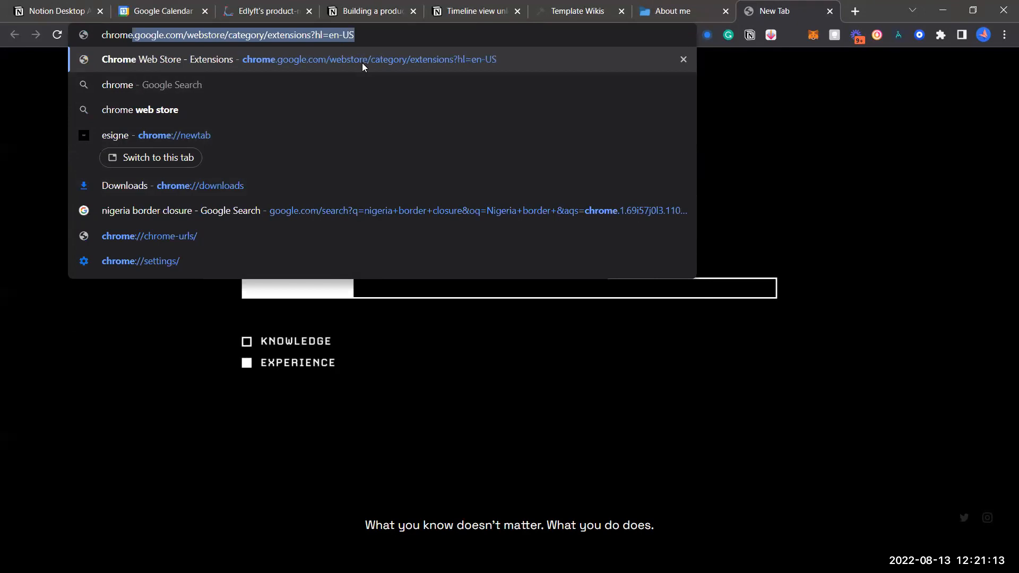
type(" webst")
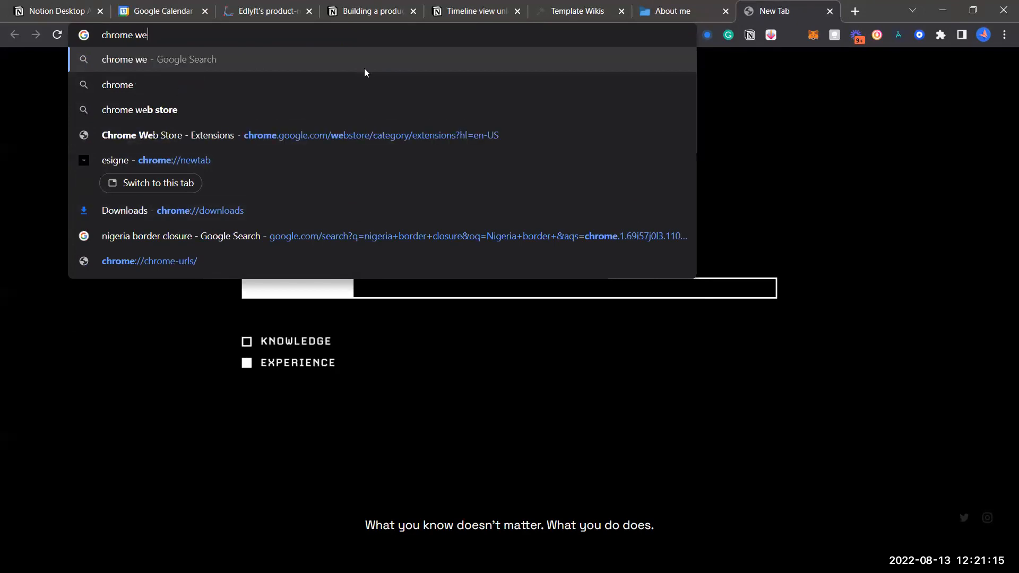
type("ore")
key("Return")
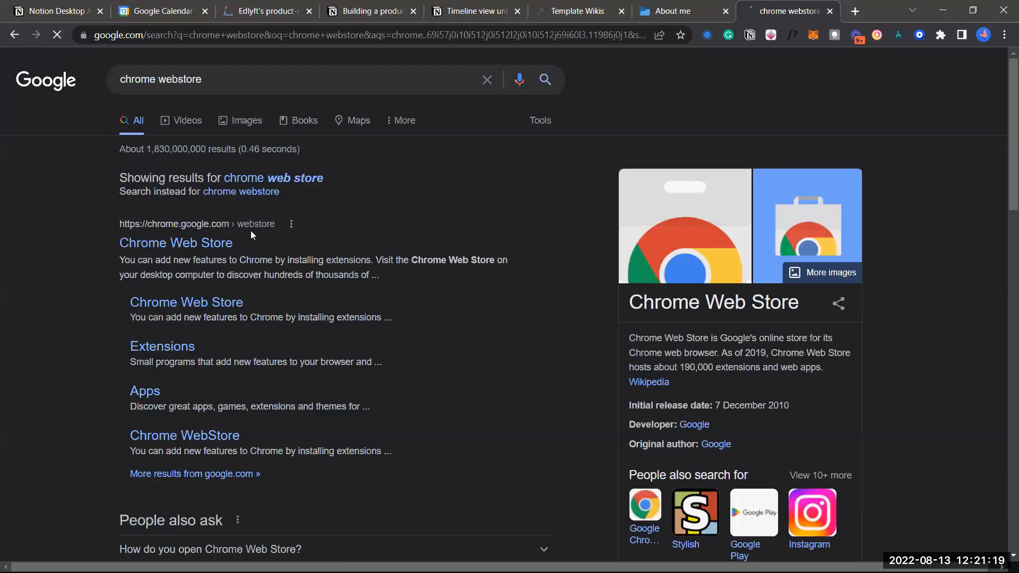
left_click(207, 249)
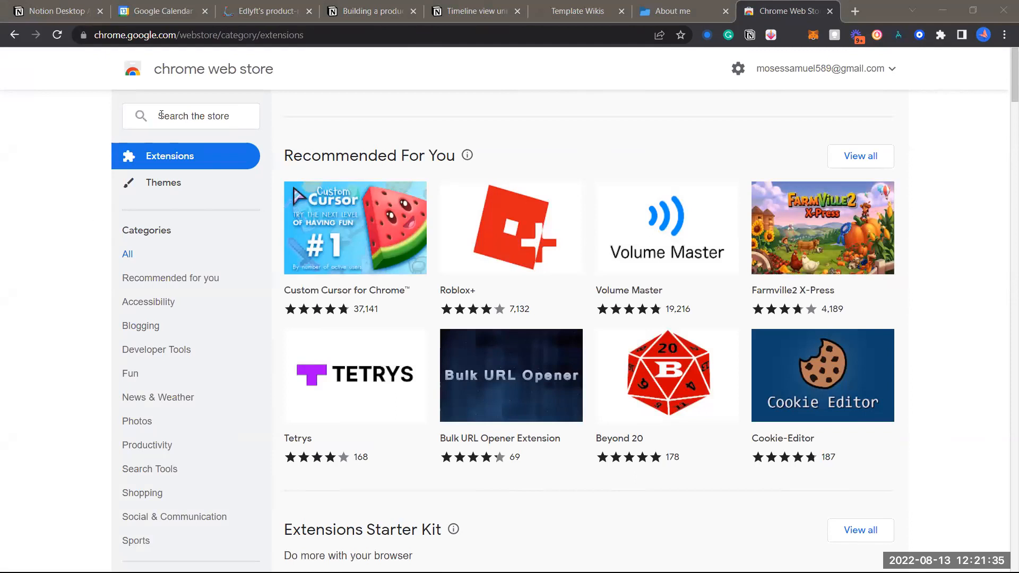
Find Notion Web Clipper by searching the store for 'web clip', then return to the Notion Desktop tab
left_click(201, 120)
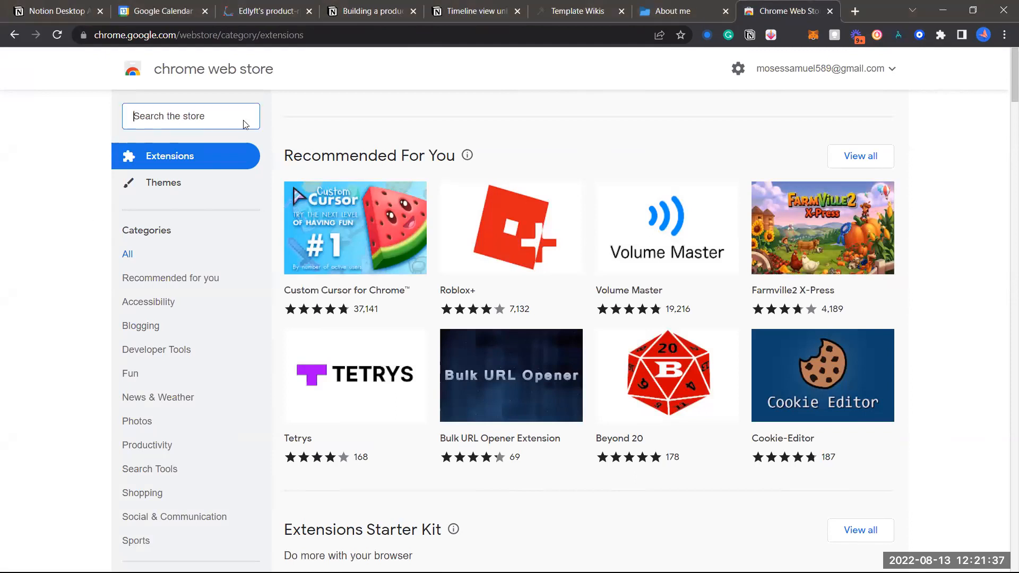
left_click(229, 122)
left_click(229, 121)
type("w")
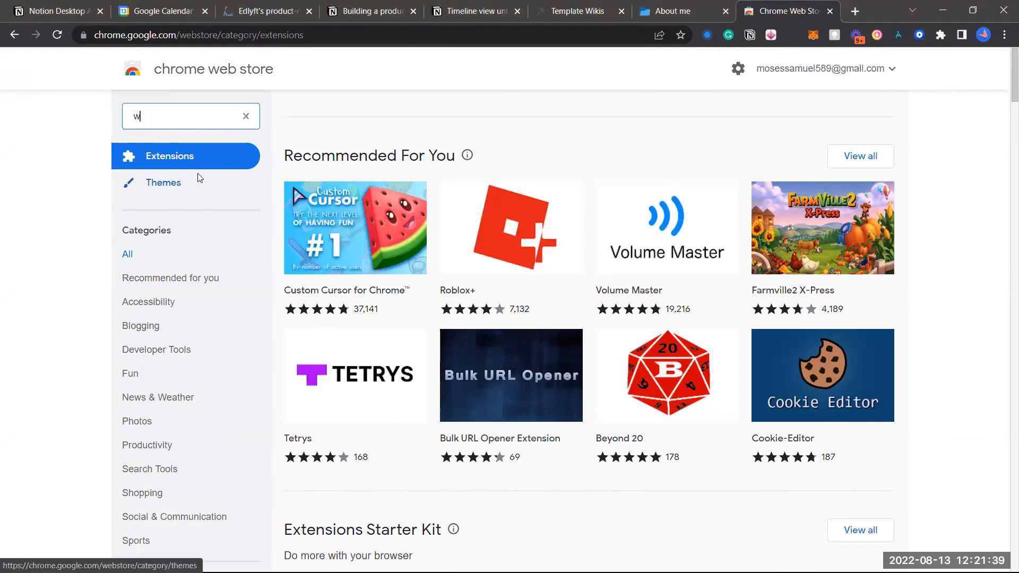
type("eb clip")
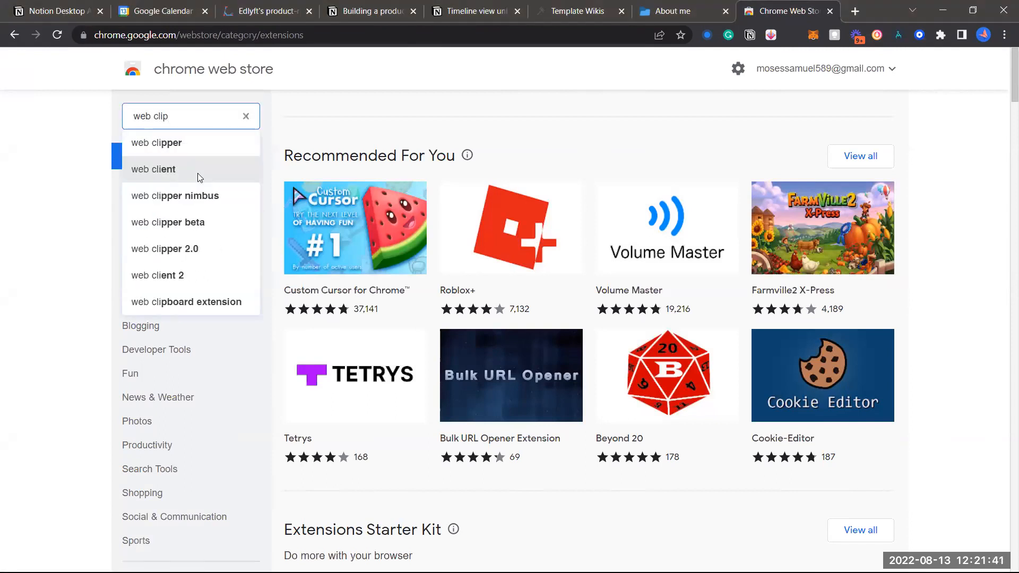
left_click(200, 142)
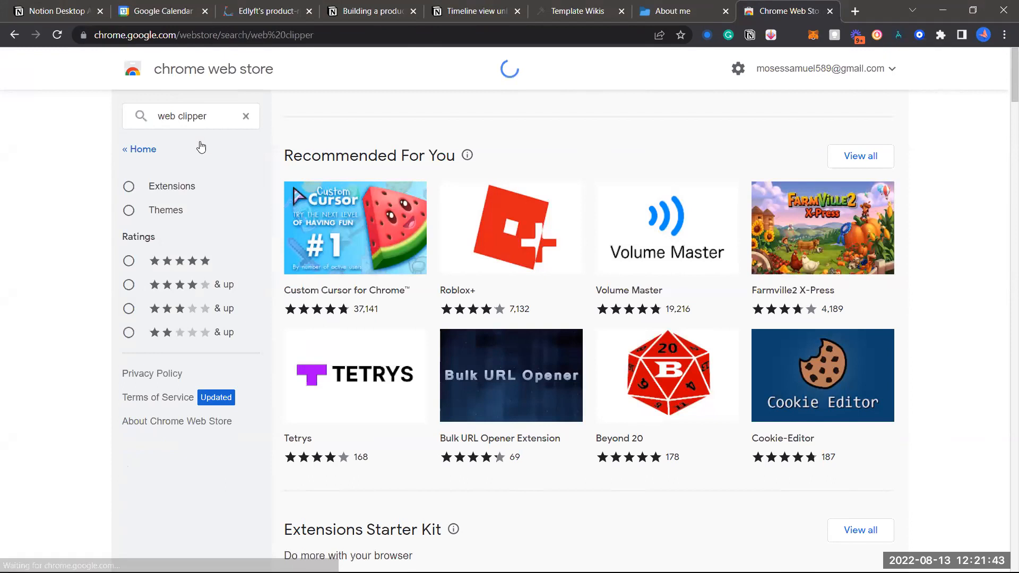
left_click(205, 115)
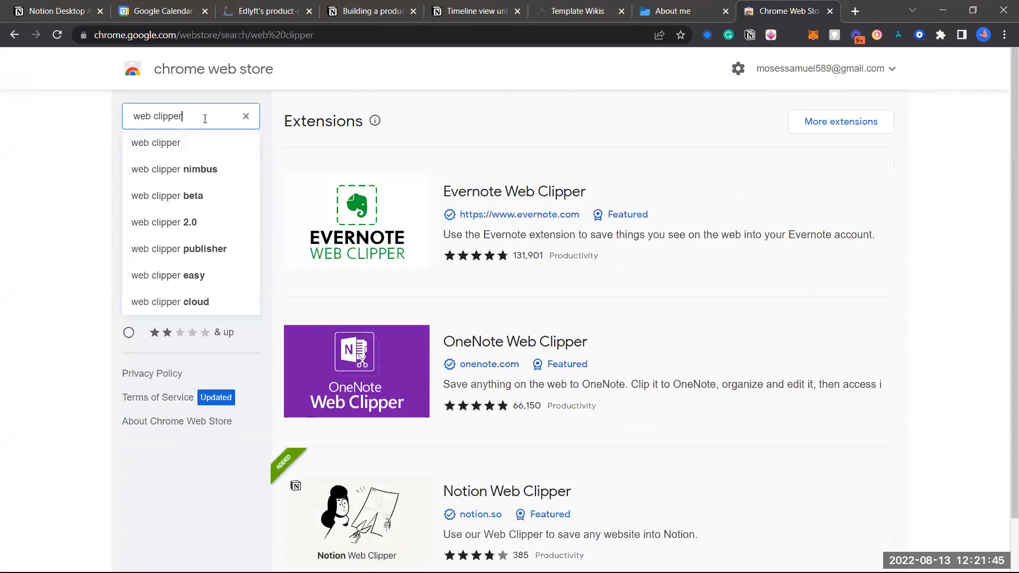
scroll(367, 168, "down", 1)
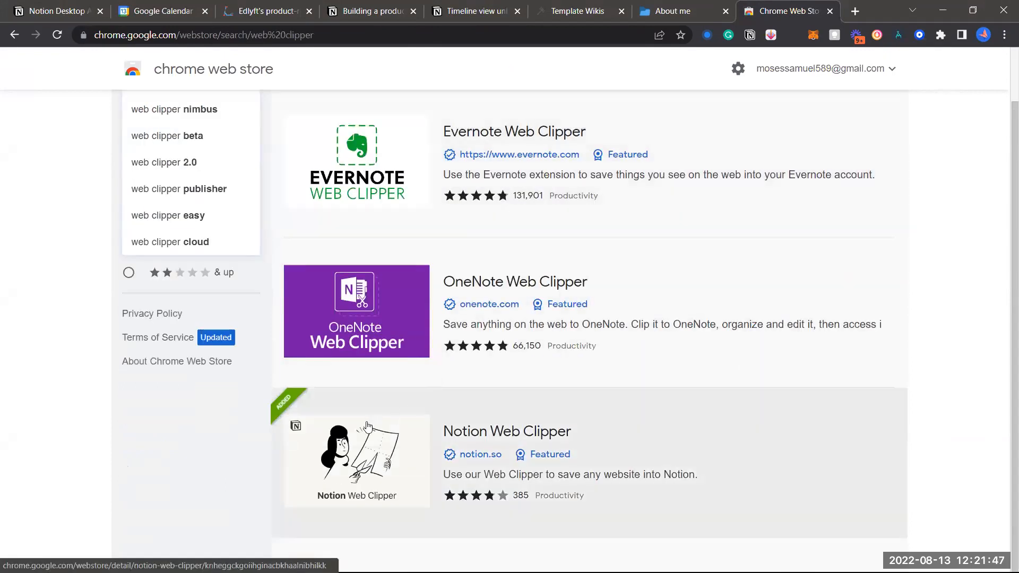
left_click(368, 426)
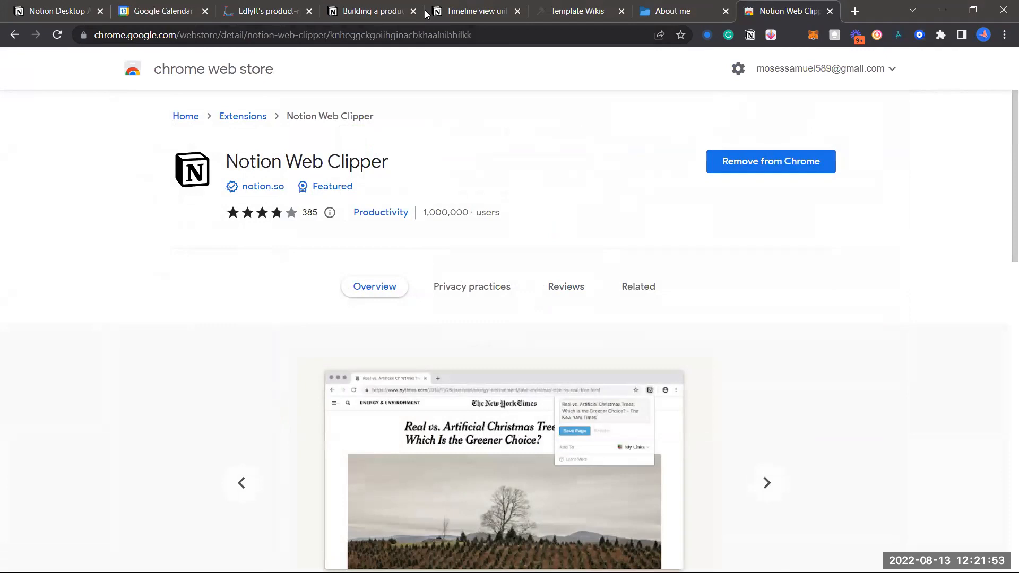
left_click(95, 10)
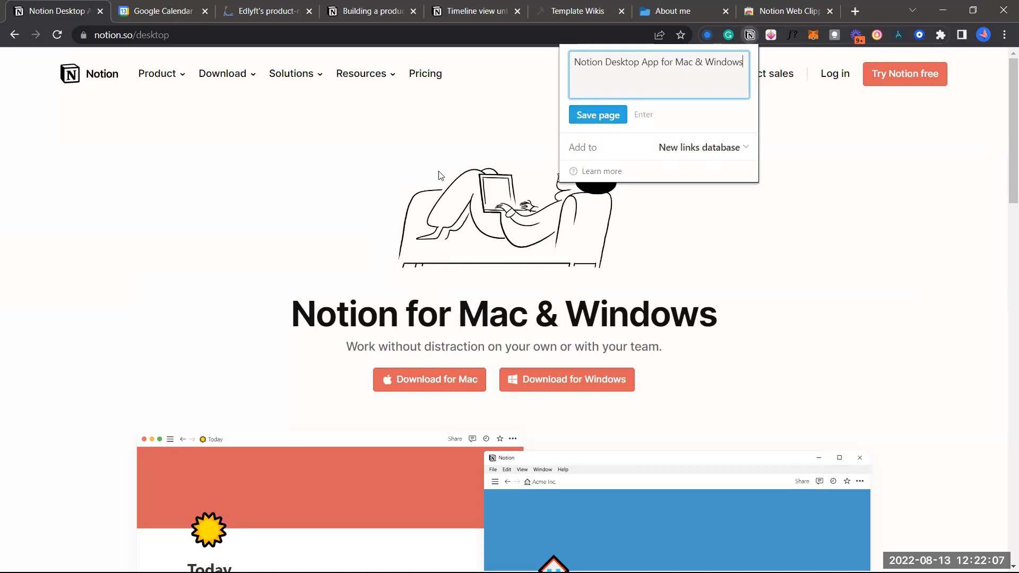
Clip the desktop page into An introduction to Notion and open the saved clip in Notion
left_click(697, 149)
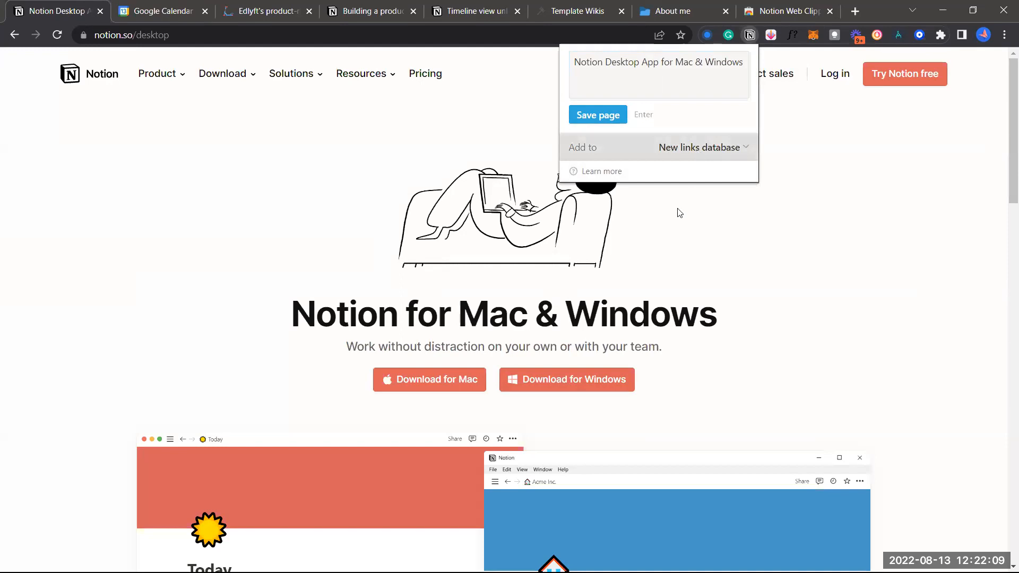
scroll(660, 207, "down", 3)
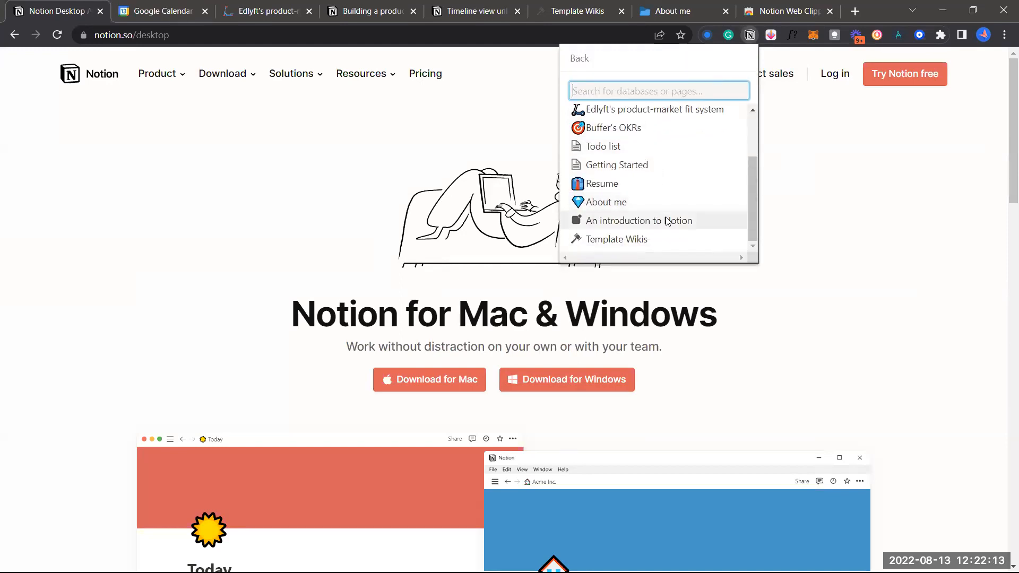
left_click(667, 221)
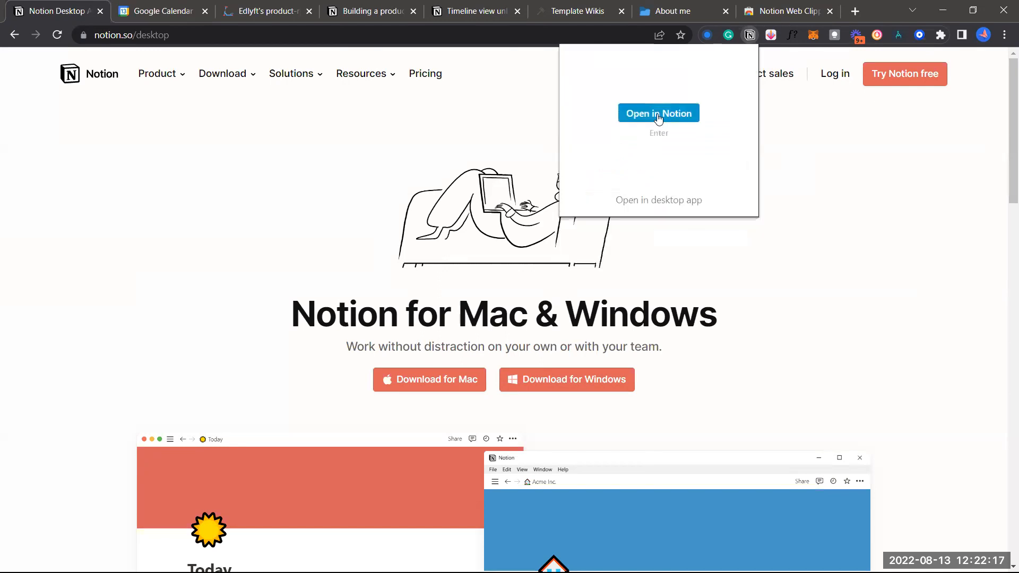
left_click(659, 118)
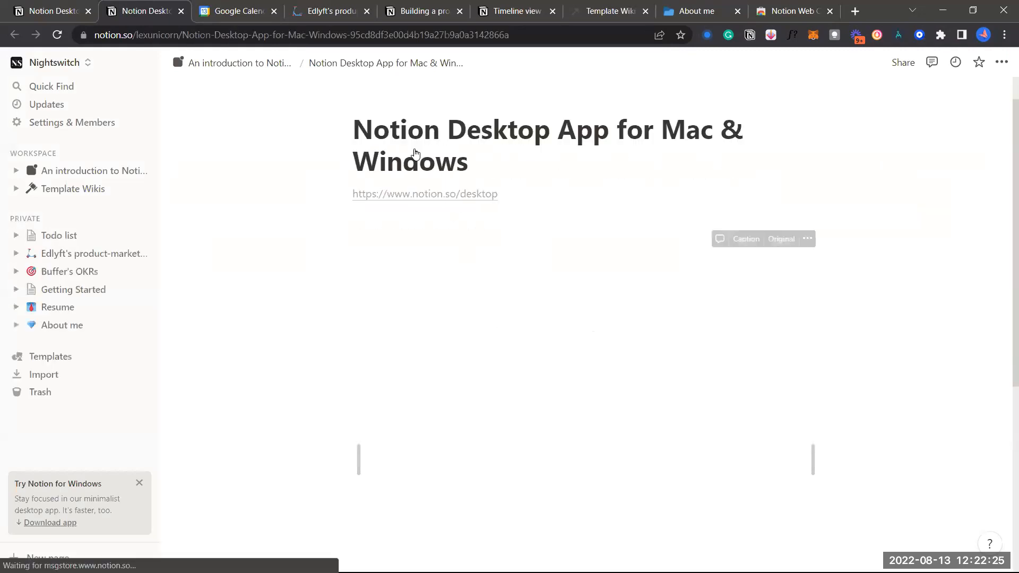
Browse the Notion Desktop App for Mac & Windows page, then go back up to 'An introduction to Notion' via the breadcrumb
scroll(470, 256, "down", 3)
scroll(469, 257, "up", 2)
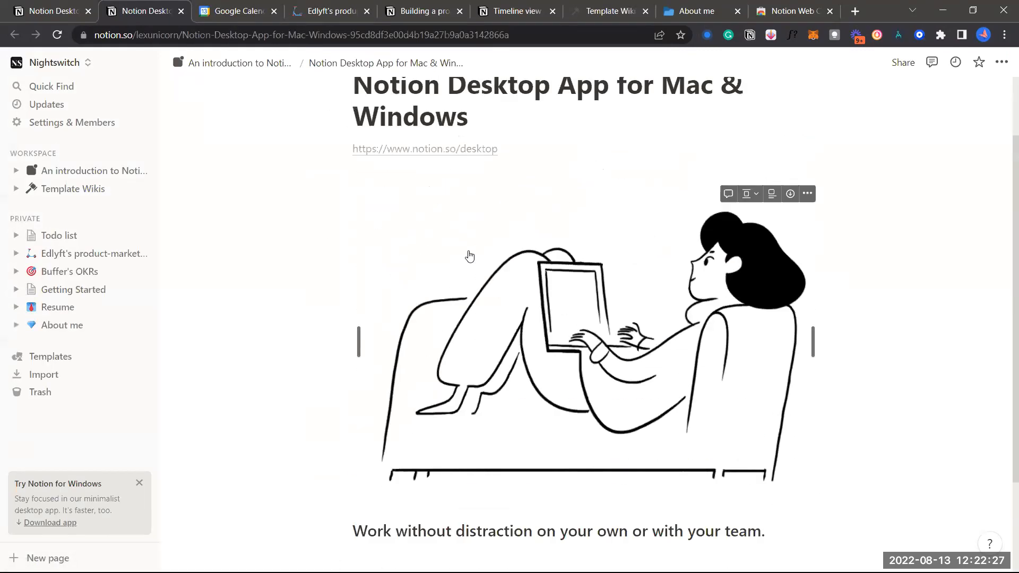
scroll(469, 256, "down", 3)
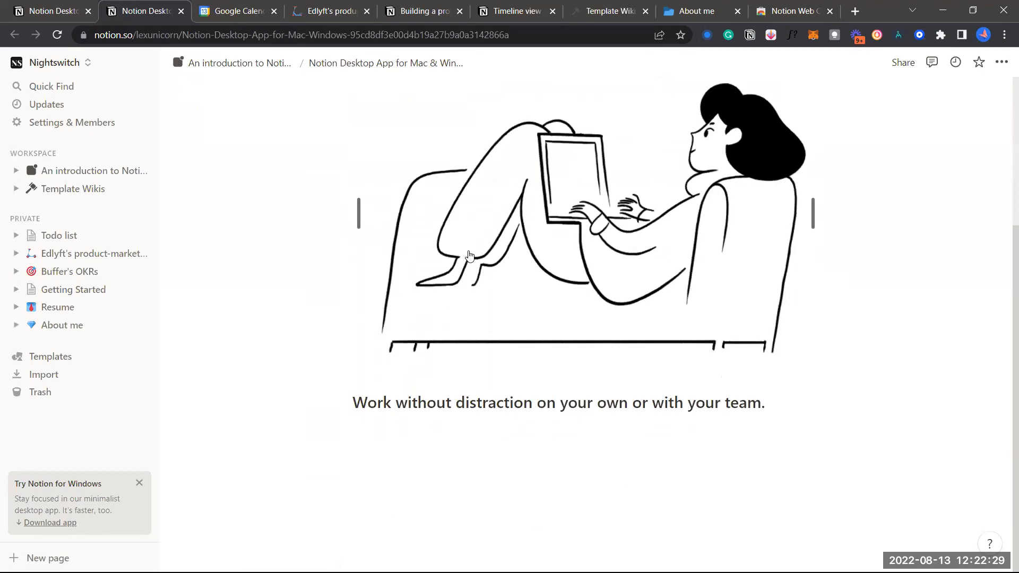
scroll(519, 412, "up", 3)
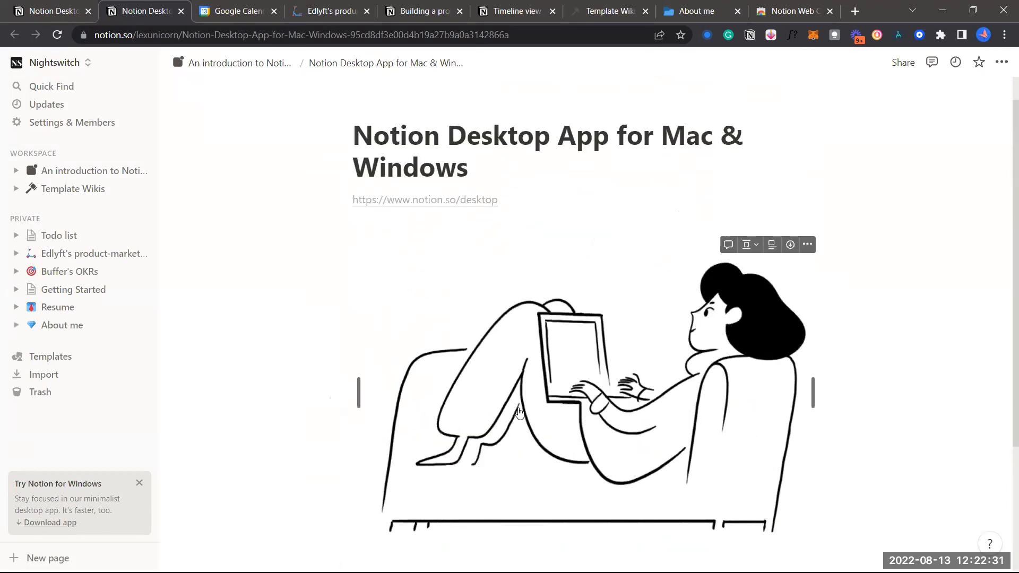
scroll(515, 241, "down", 1)
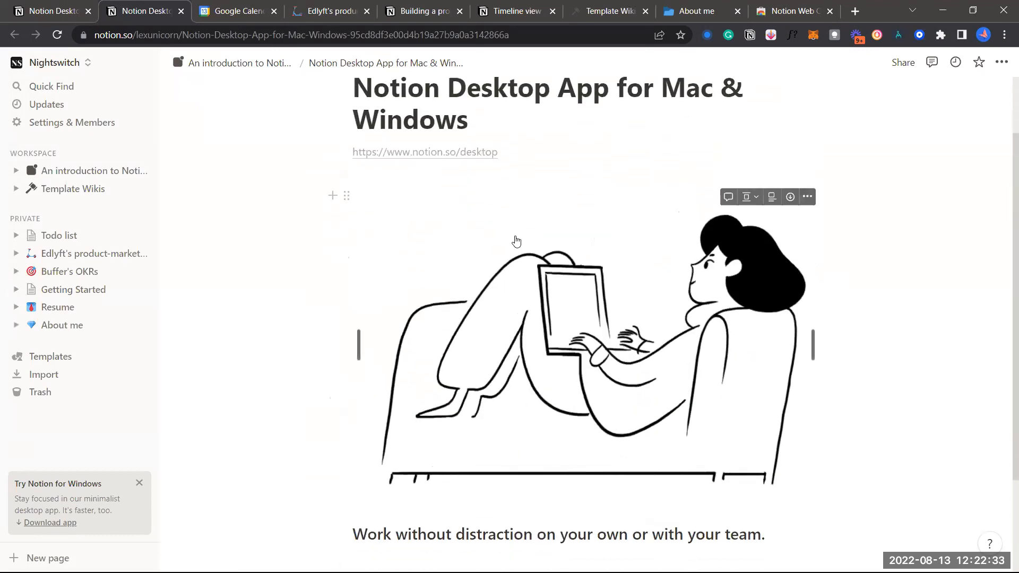
scroll(516, 241, "down", 3)
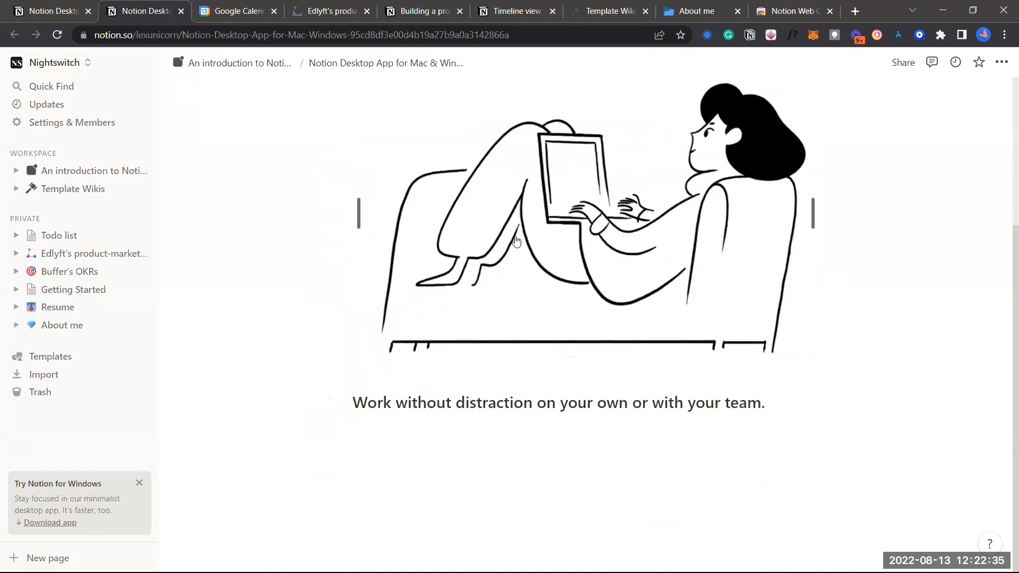
scroll(516, 241, "up", 3)
scroll(516, 242, "down", 1)
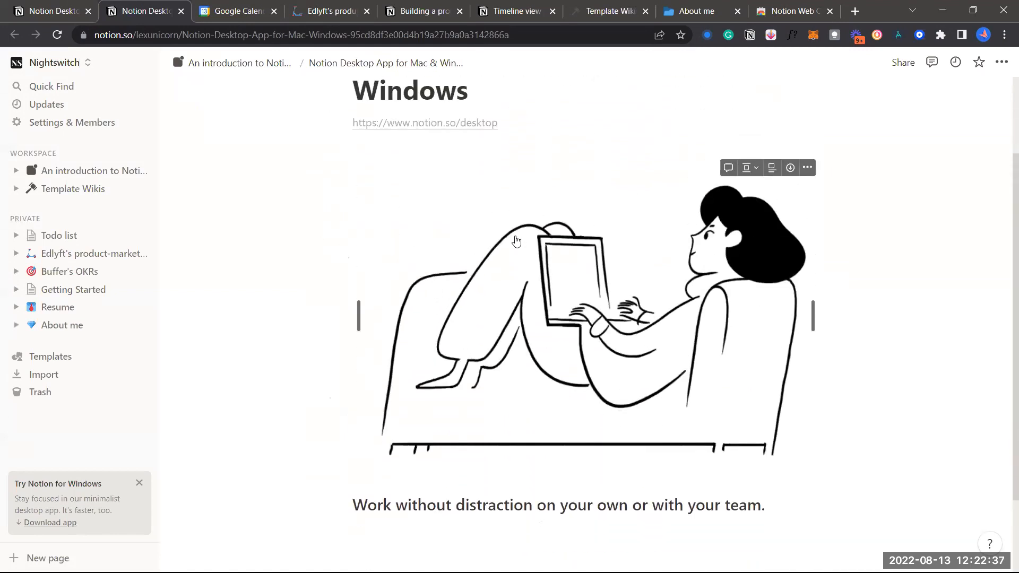
scroll(516, 242, "down", 2)
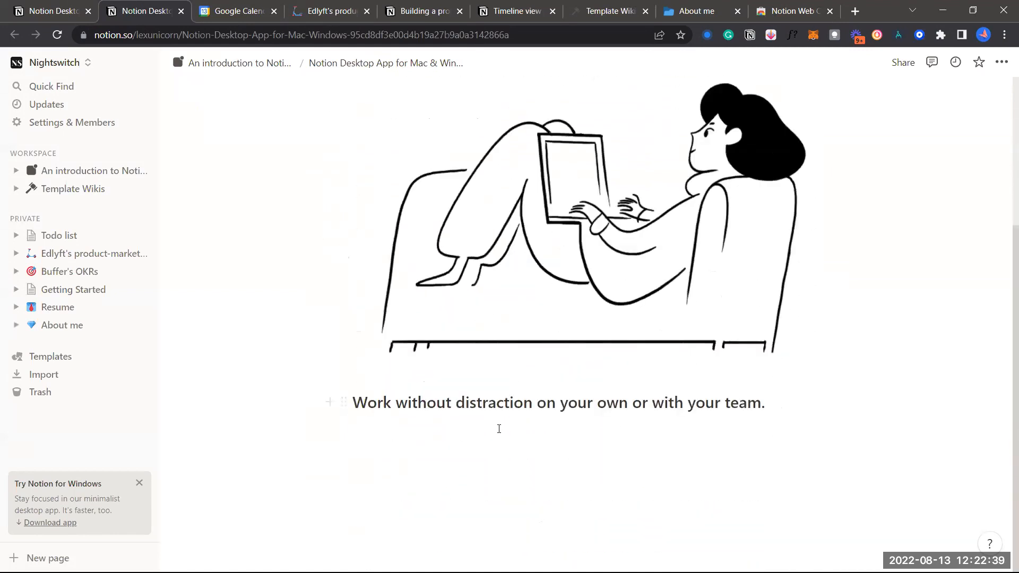
scroll(505, 309, "up", 2)
scroll(505, 305, "up", 2)
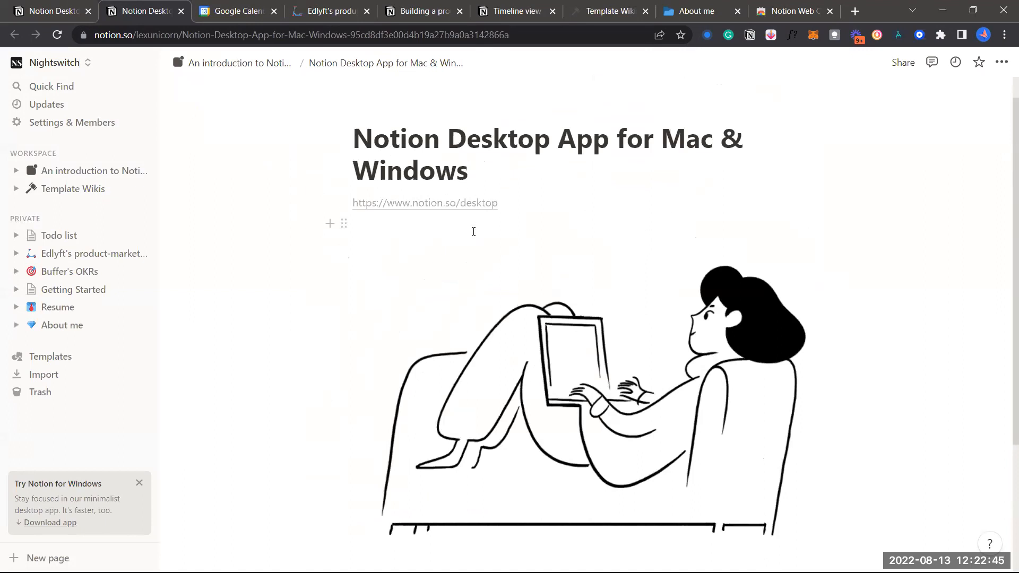
scroll(474, 231, "down", 1)
scroll(473, 232, "up", 1)
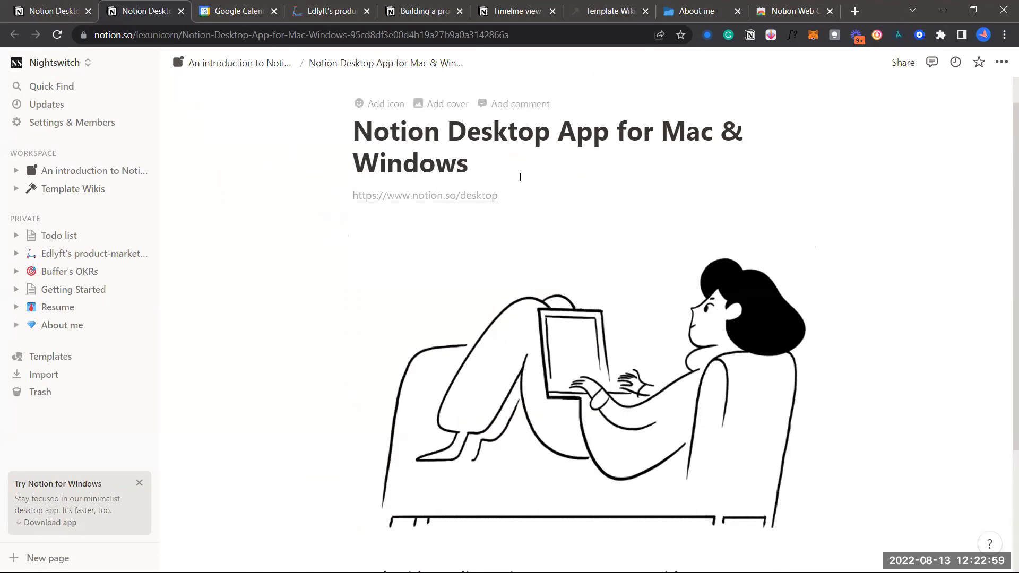
left_click(485, 174)
left_click(271, 67)
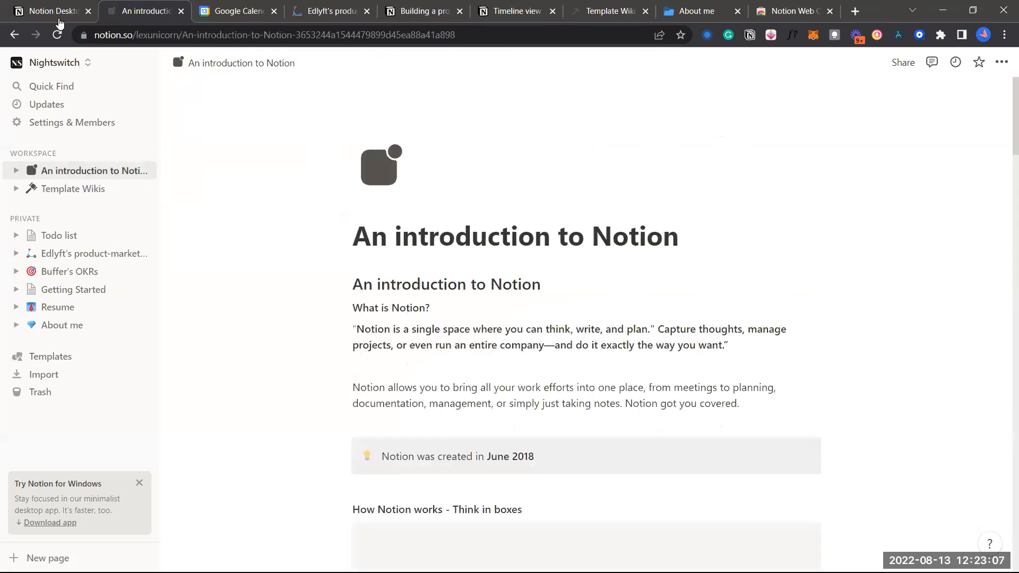
View the Notion for Mac & Windows web page tab, then switch back to the introduction tab
left_click(54, 11)
mouse_move(229, 71)
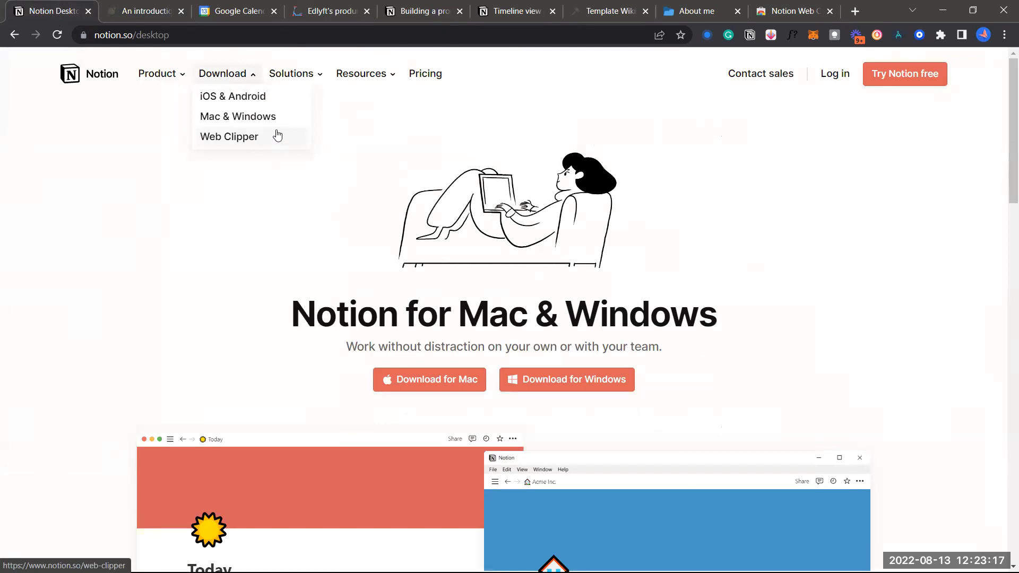
key("ctrl+Tab")
Scroll the introduction down to Installation and setup, placing the caret above the Navigating section
scroll(464, 270, "down", 15)
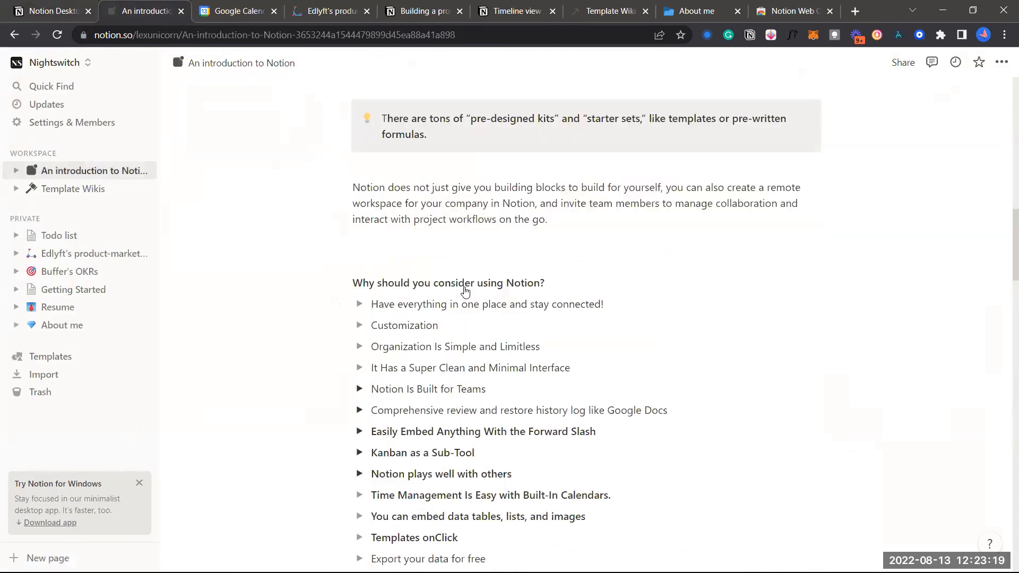
scroll(466, 291, "down", 10)
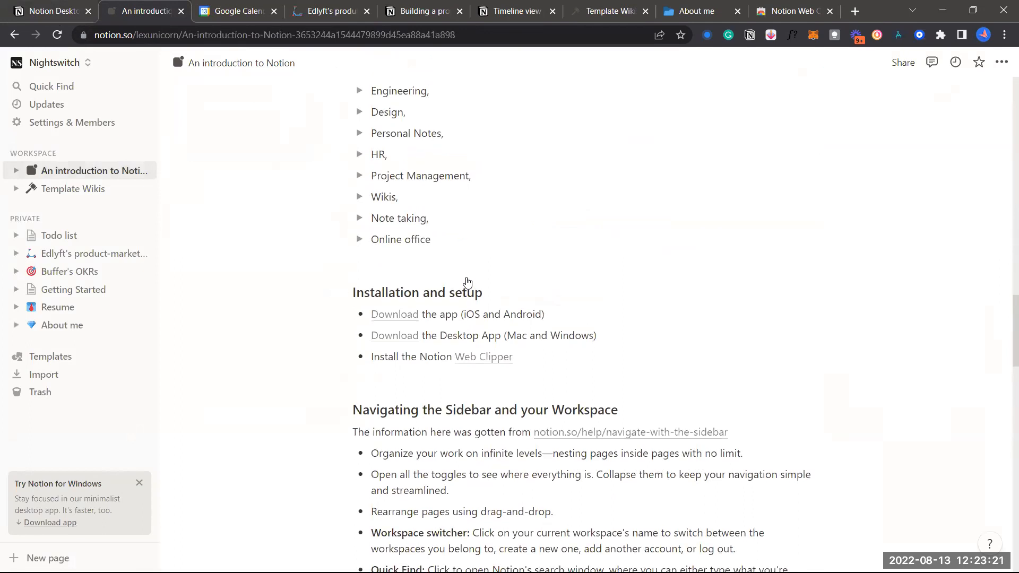
scroll(467, 282, "down", 3)
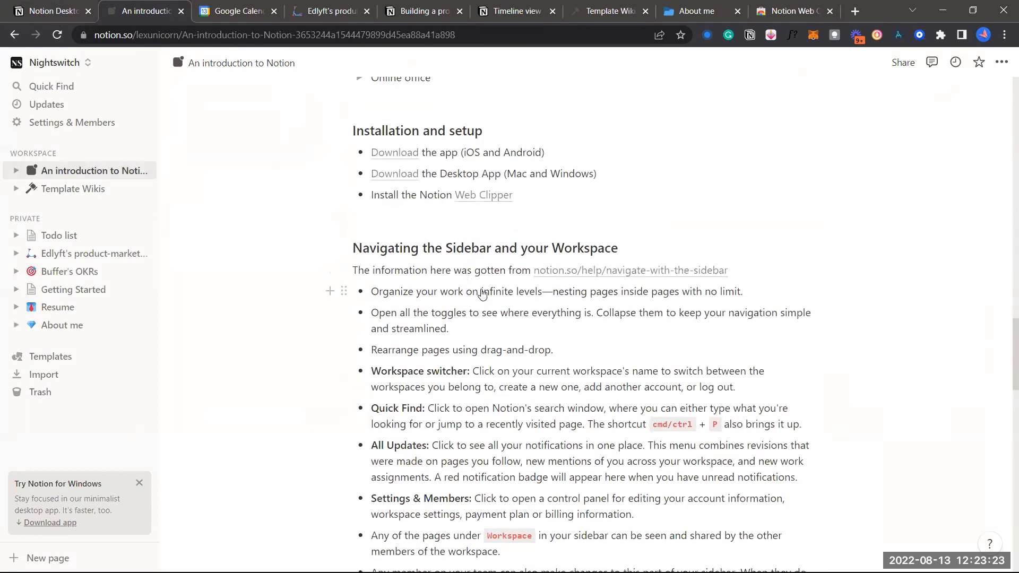
scroll(482, 294, "down", 1)
left_click(504, 236)
scroll(506, 238, "down", 1)
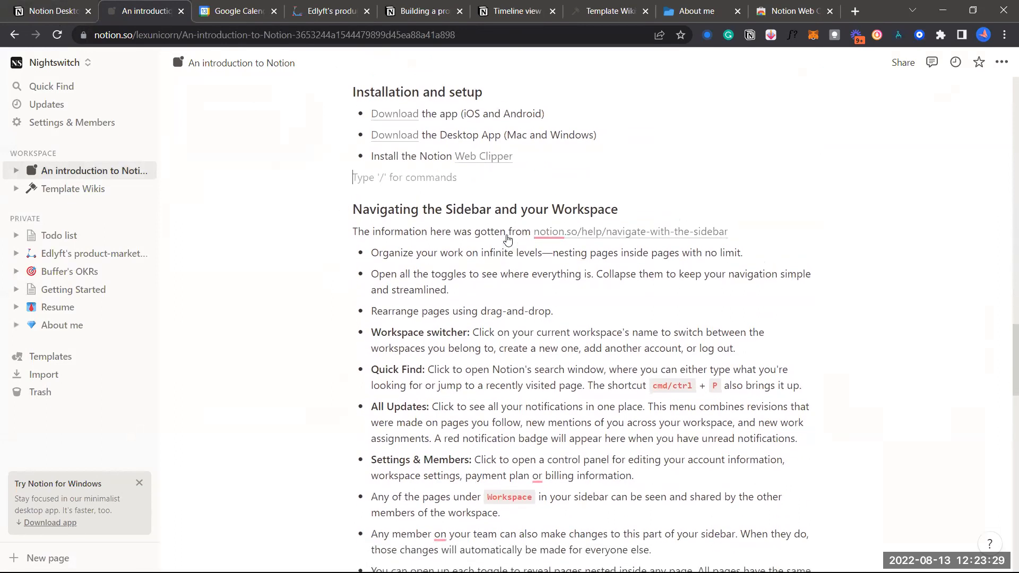
scroll(500, 213, "up", 1)
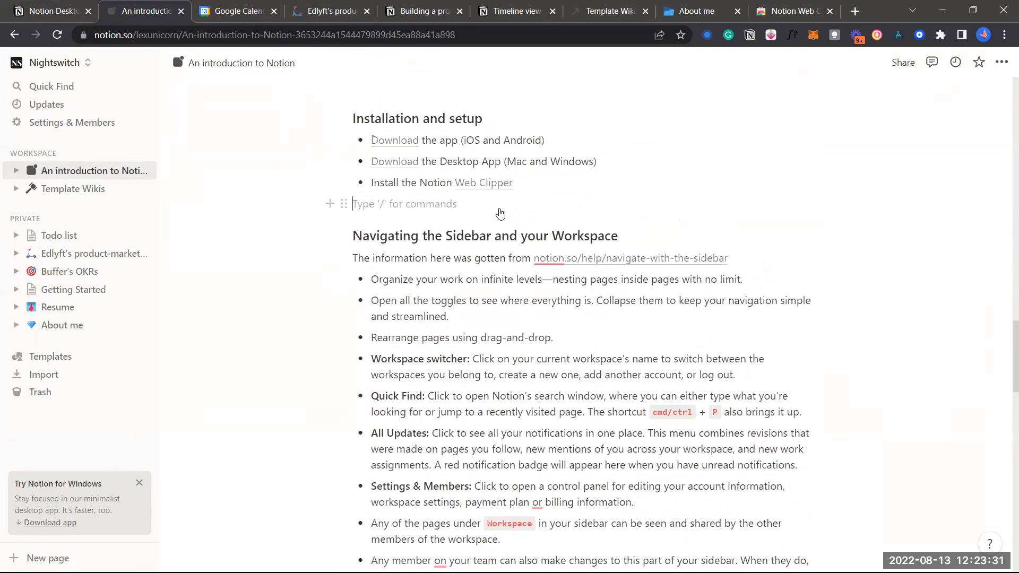
Close the About me and Notion Web Clipper tabs, leaving An introduction to Notion open
left_click(737, 11)
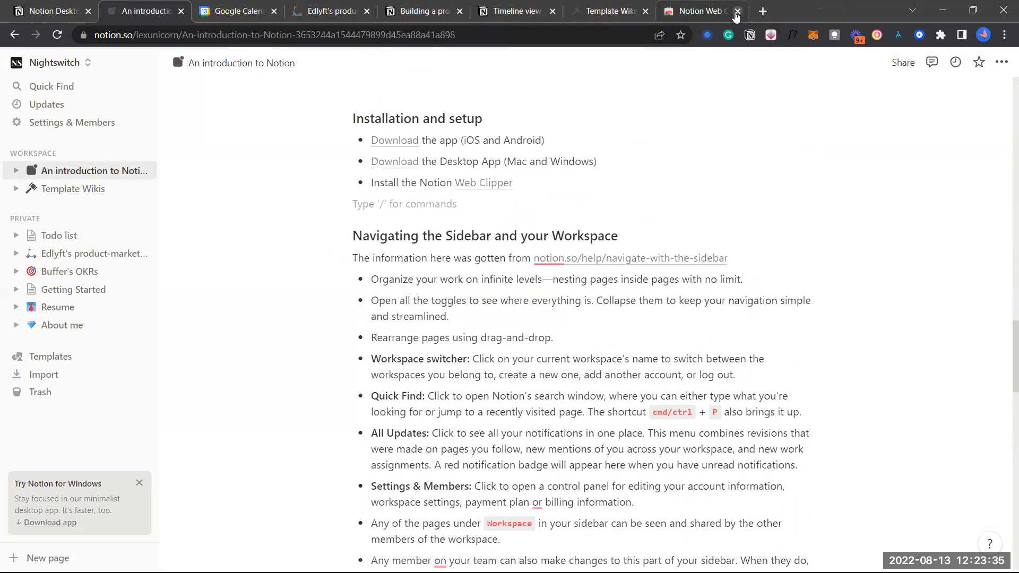
scroll(520, 218, "up", 1)
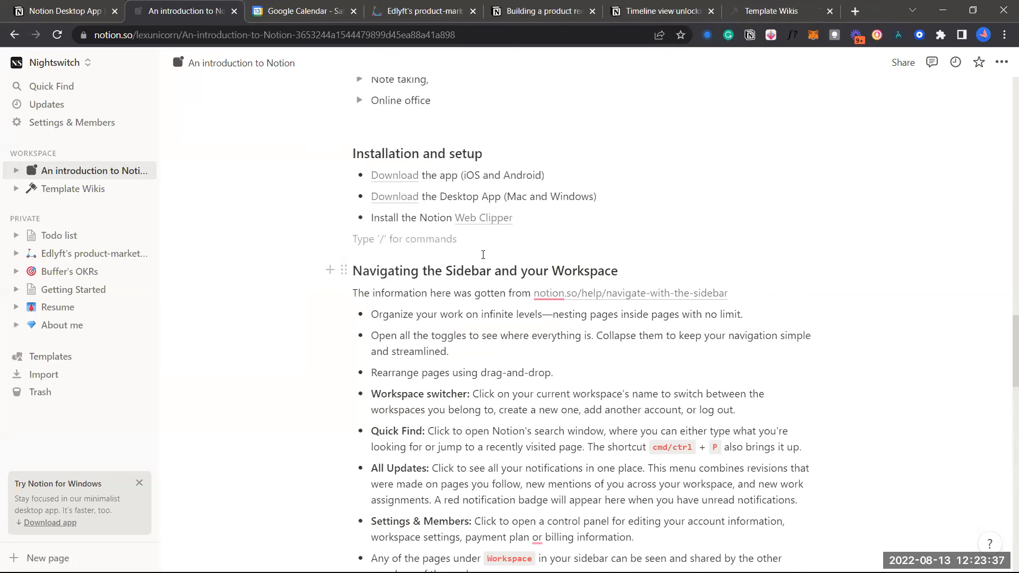
scroll(477, 260, "down", 1)
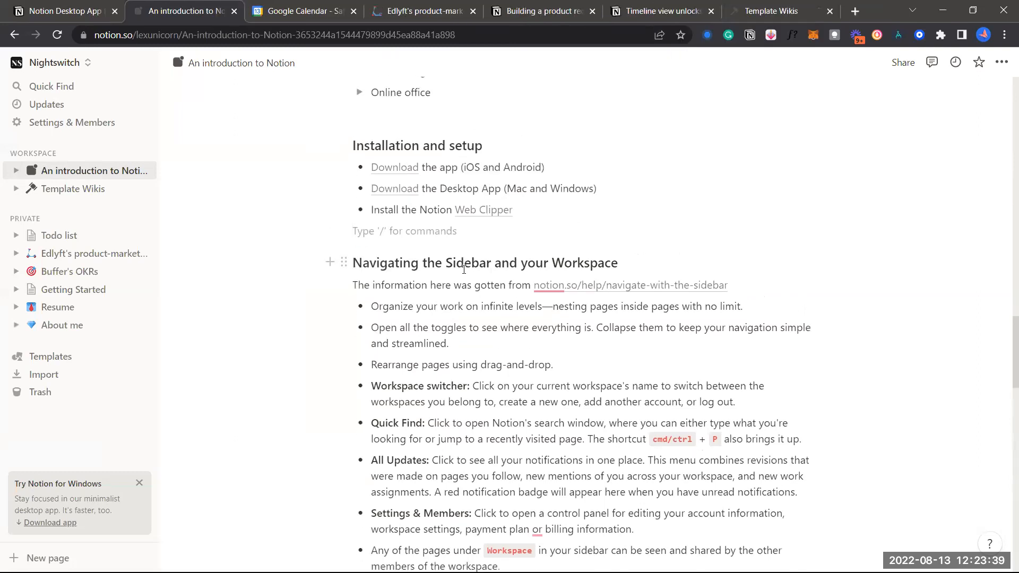
scroll(462, 284, "up", 1)
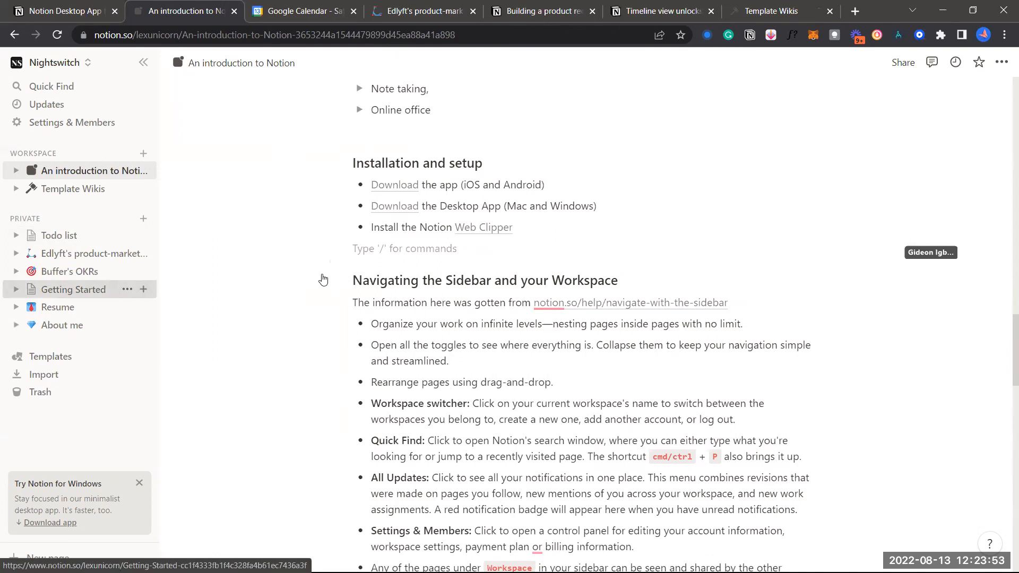
Open Getting Started from the sidebar and scroll through its basics checklist, tips toggle and tutorial videos
left_click(73, 289)
scroll(552, 412, "down", 10)
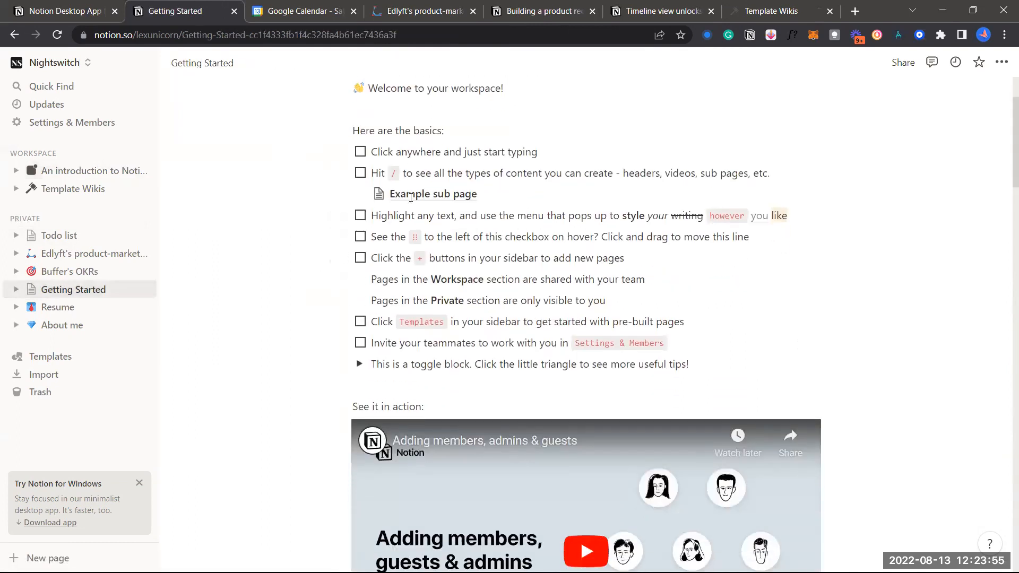
scroll(552, 411, "down", 20)
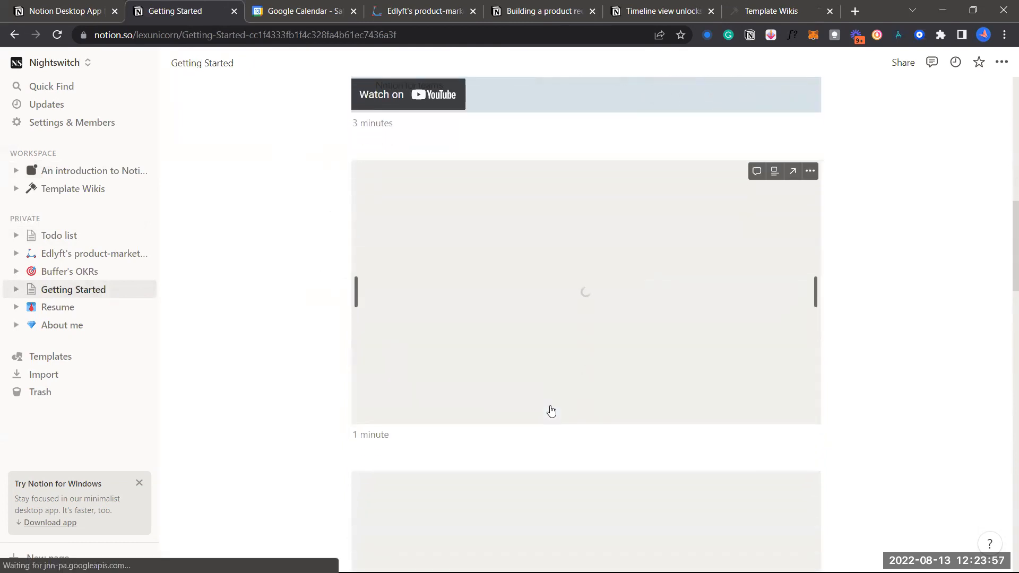
scroll(551, 411, "down", 9)
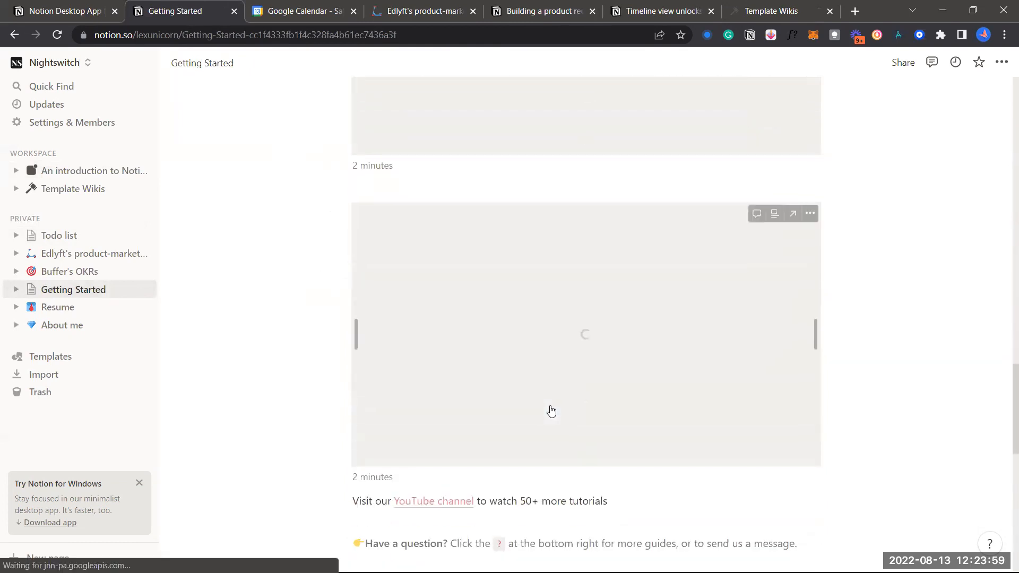
scroll(552, 412, "down", 4)
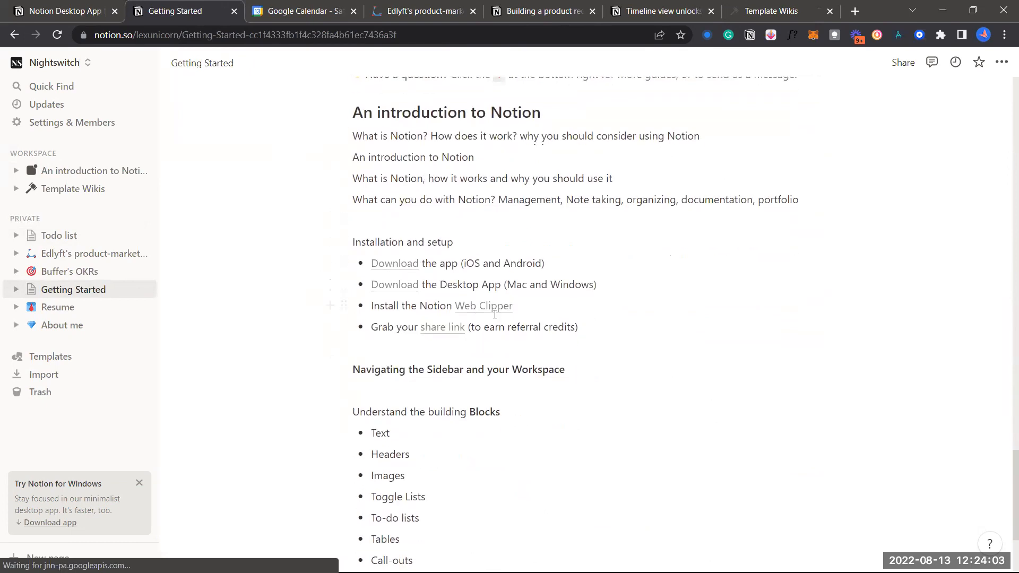
scroll(483, 330, "down", 4)
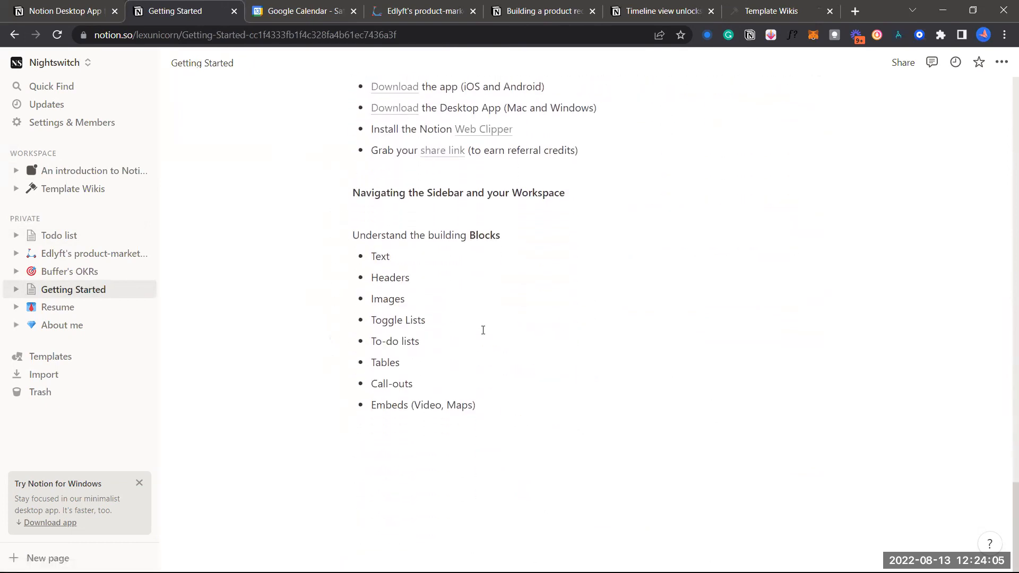
scroll(451, 357, "up", 20)
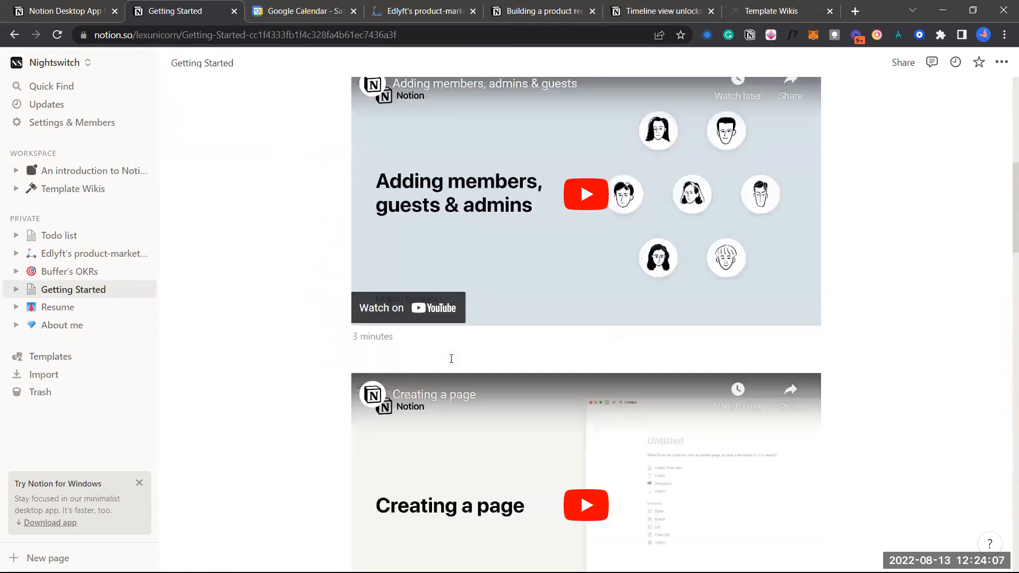
scroll(451, 357, "up", 10)
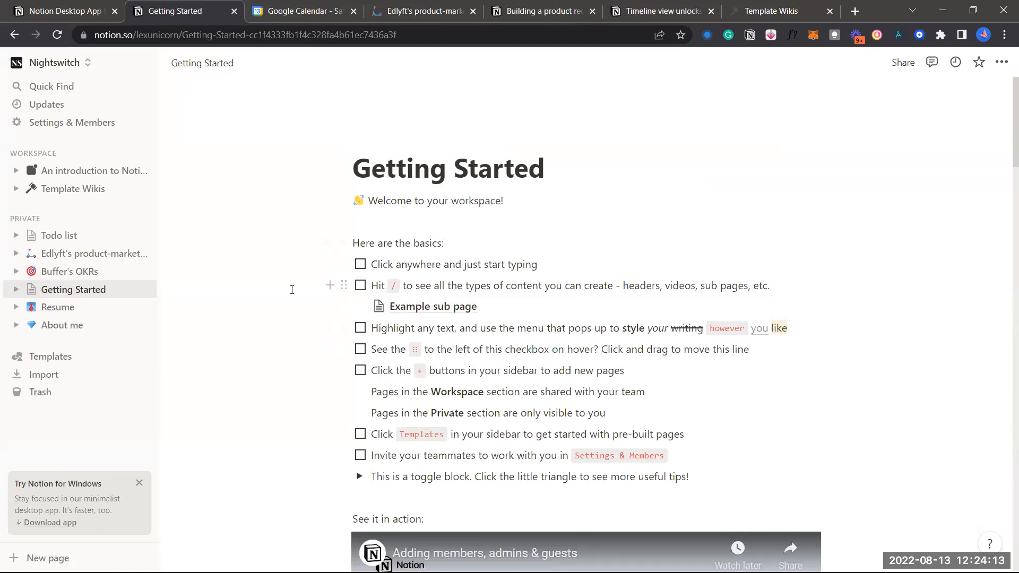
scroll(430, 326, "down", 4)
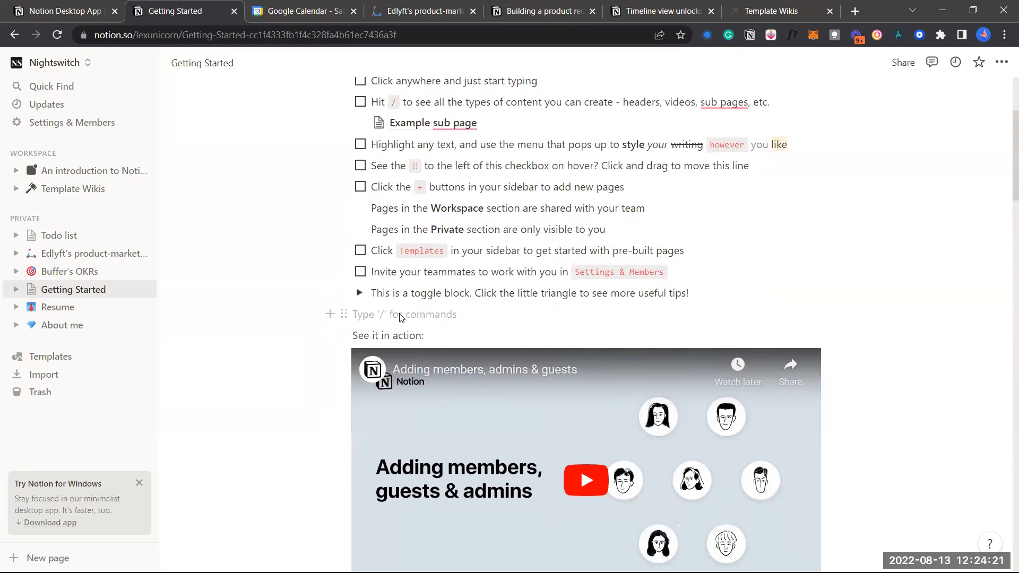
type("/")
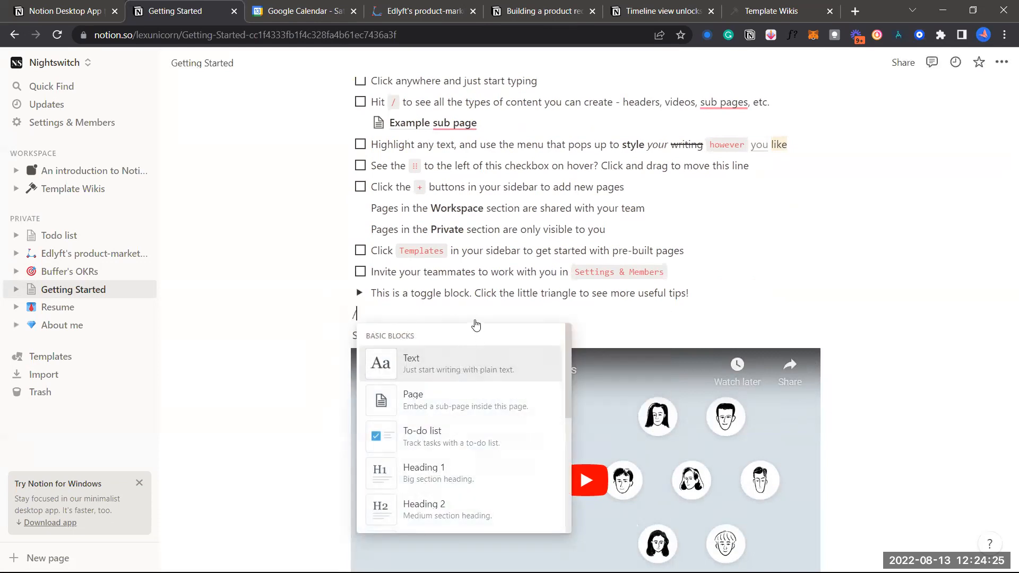
key("BackSpace")
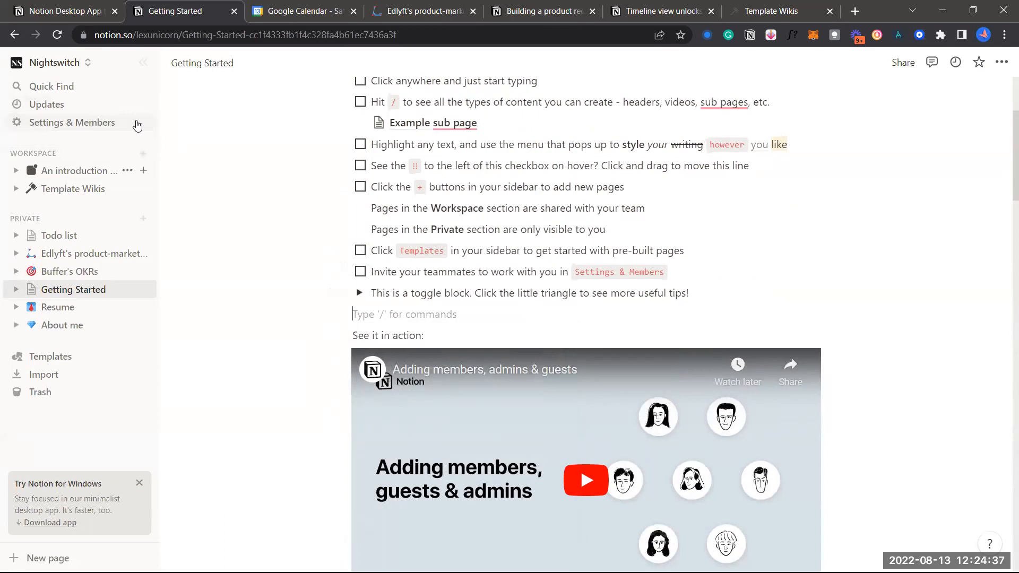
Collapse the sidebar, scroll to the top of Getting Started, then lock the sidebar open again
left_click(141, 63)
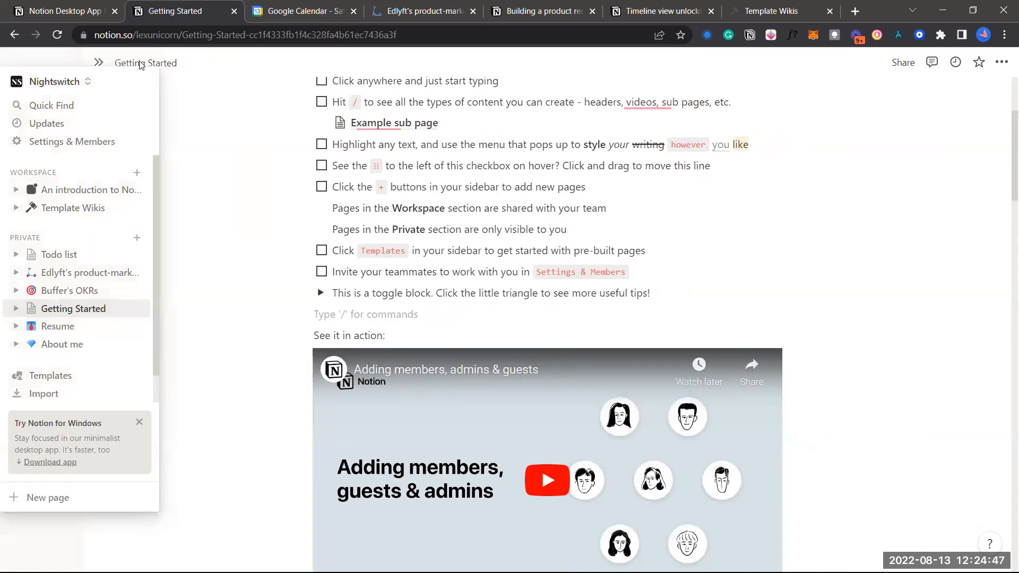
mouse_move(16, 63)
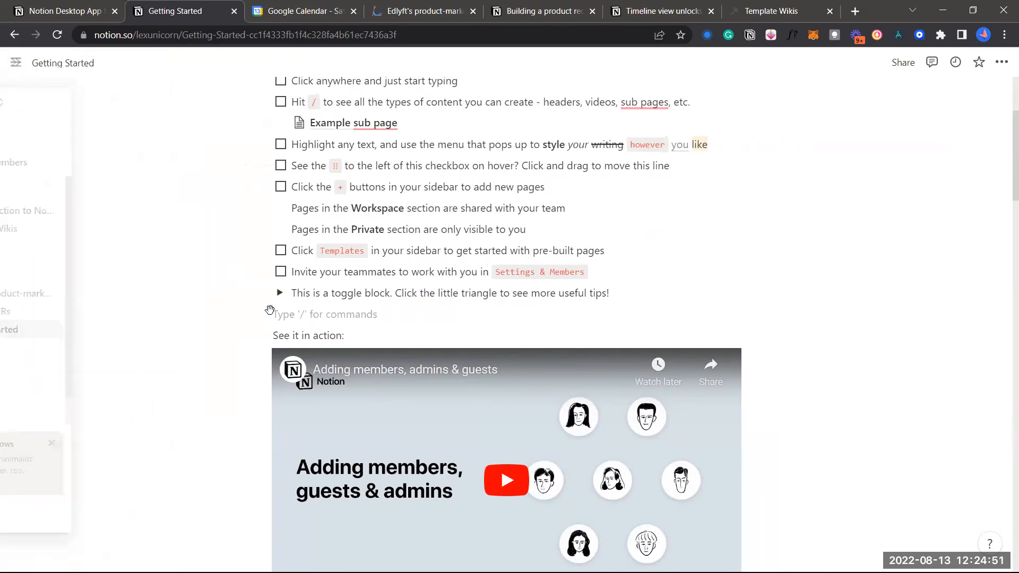
scroll(448, 212, "up", 3)
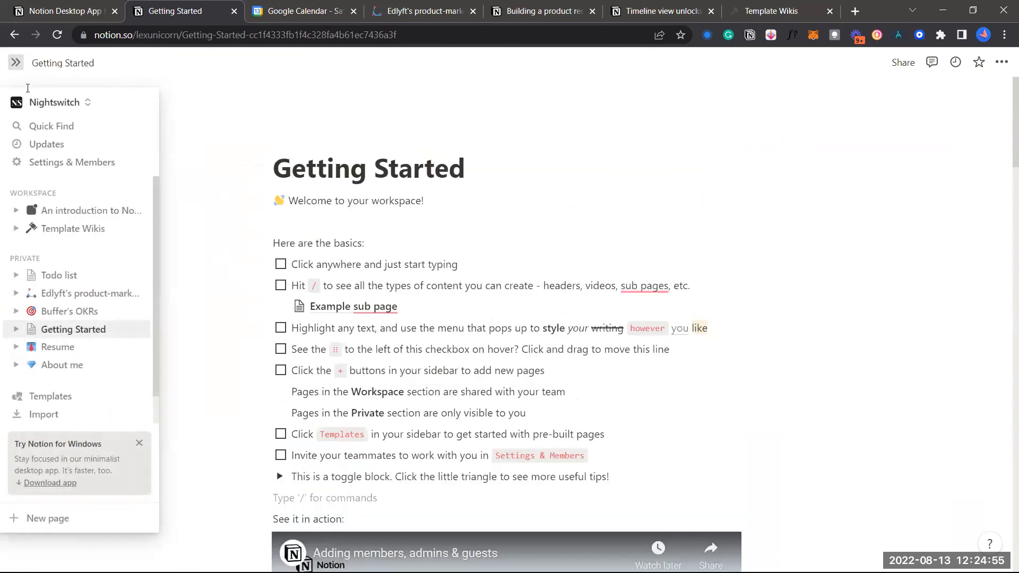
left_click(16, 63)
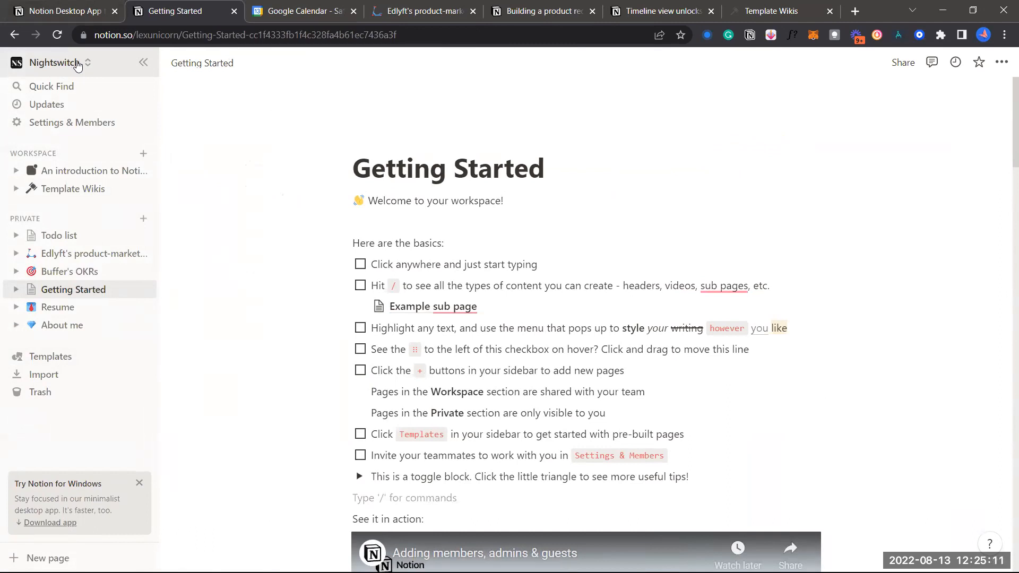
left_click(77, 64)
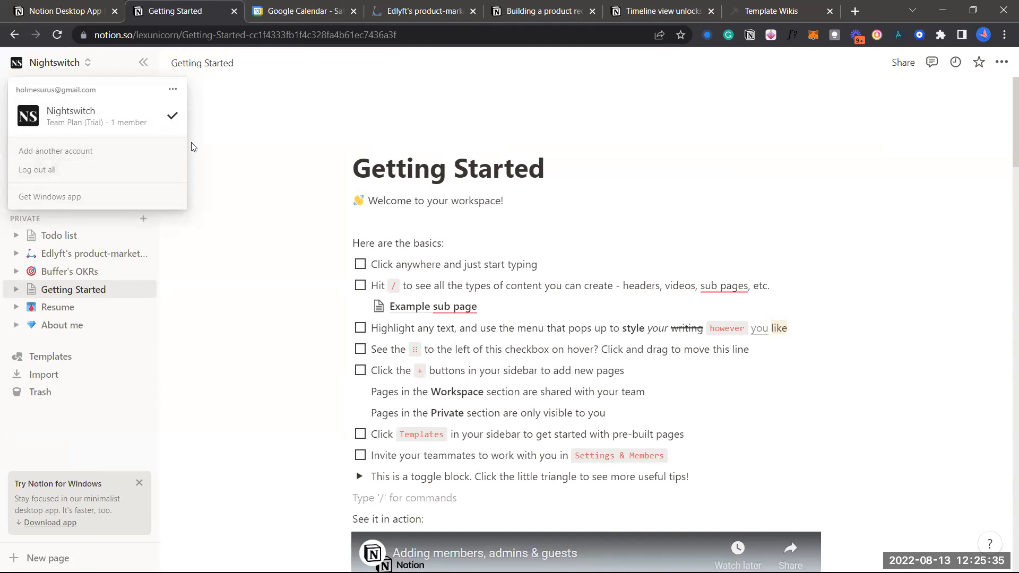
left_click(172, 90)
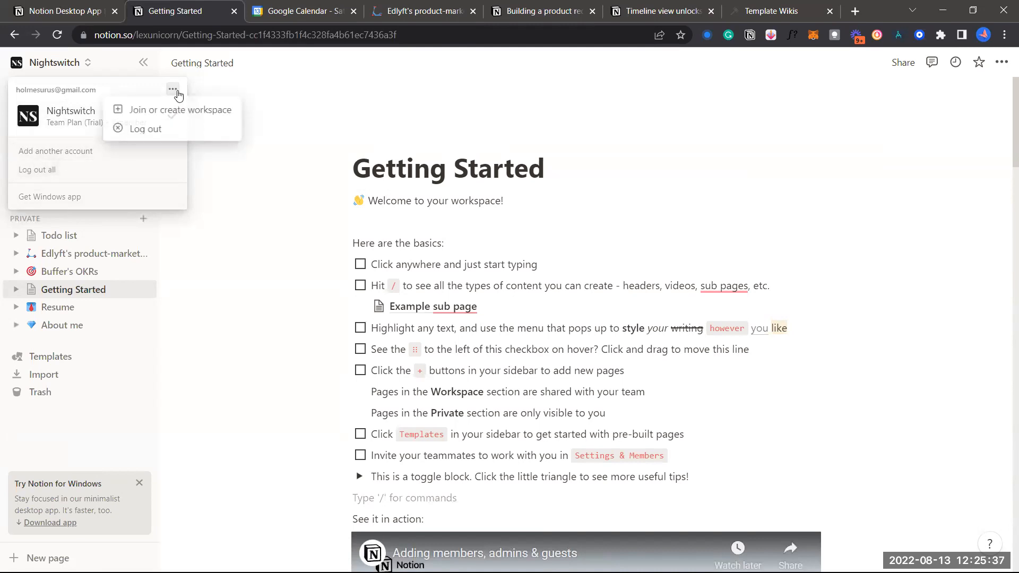
left_click(177, 92)
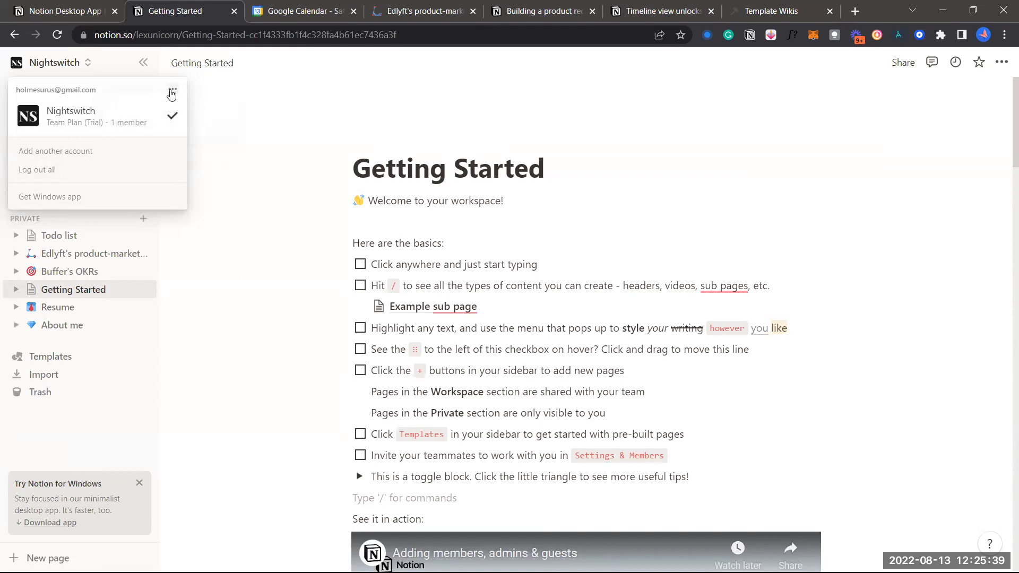
left_click(173, 90)
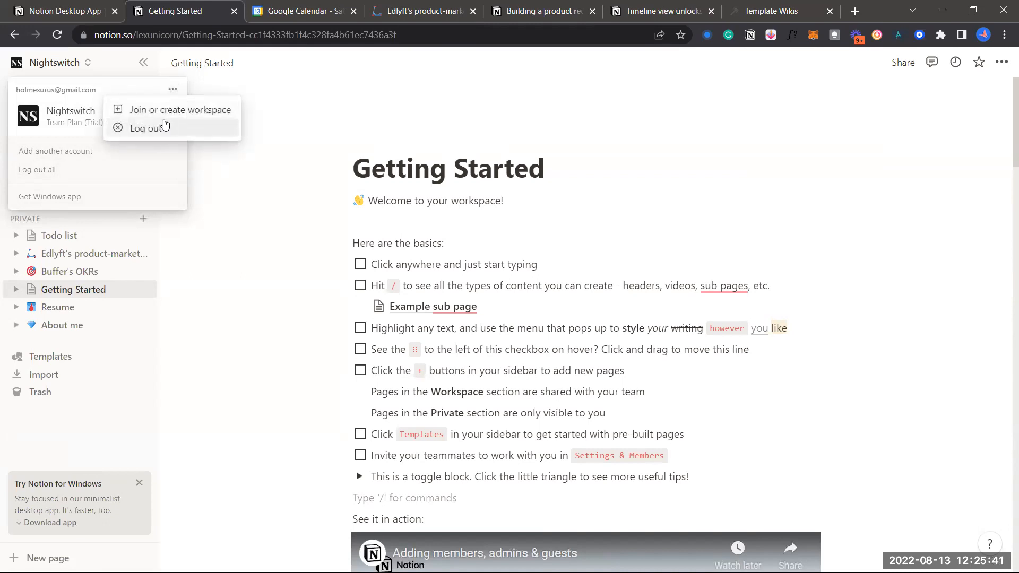
left_click(91, 124)
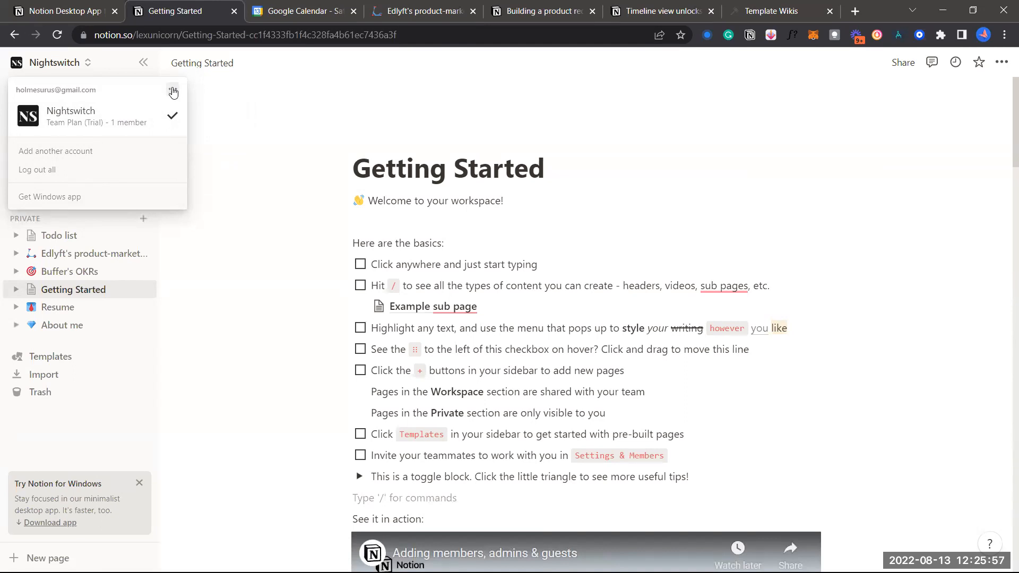
left_click(209, 117)
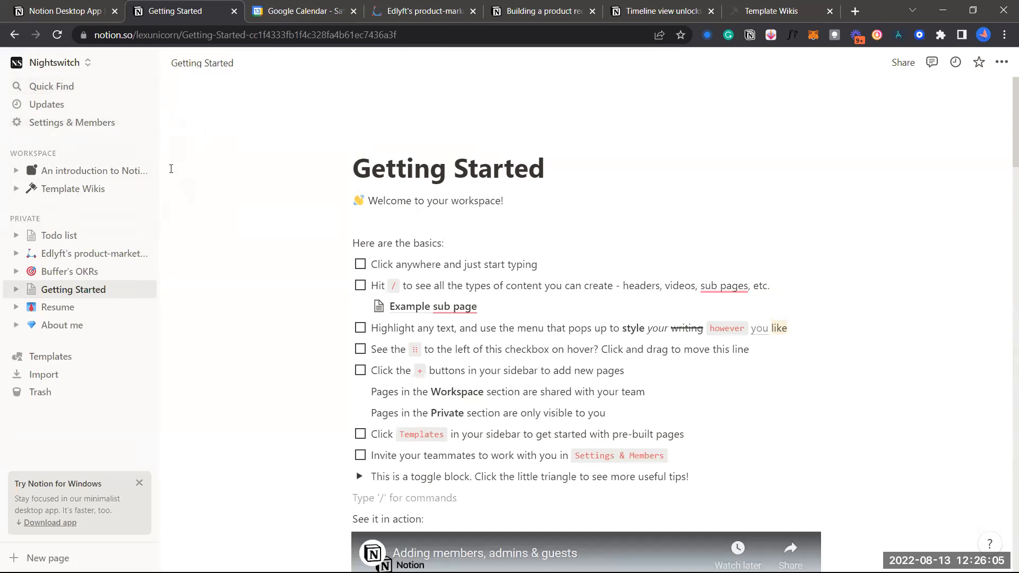
left_click(60, 89)
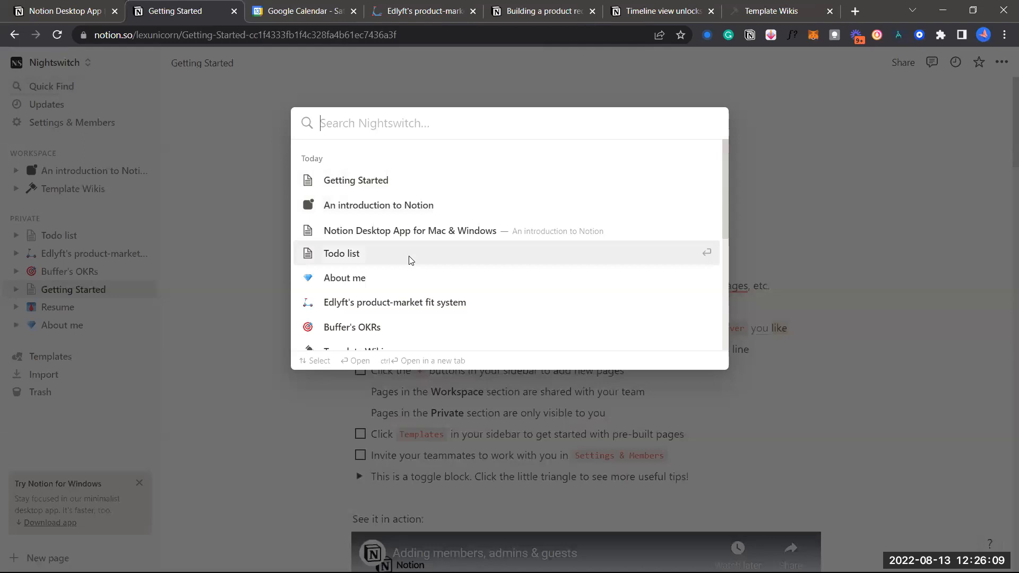
scroll(410, 256, "down", 2)
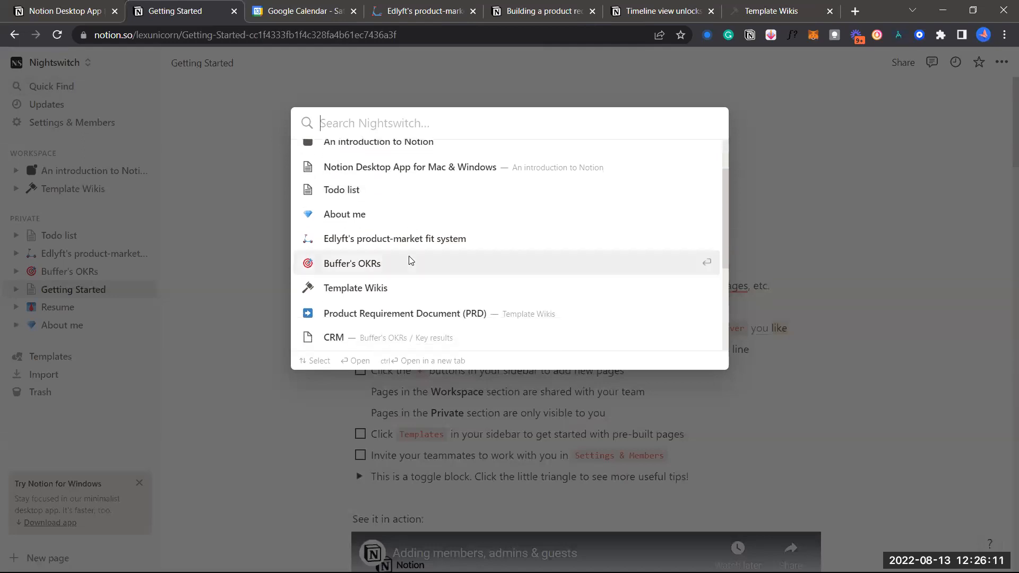
scroll(409, 259, "up", 2)
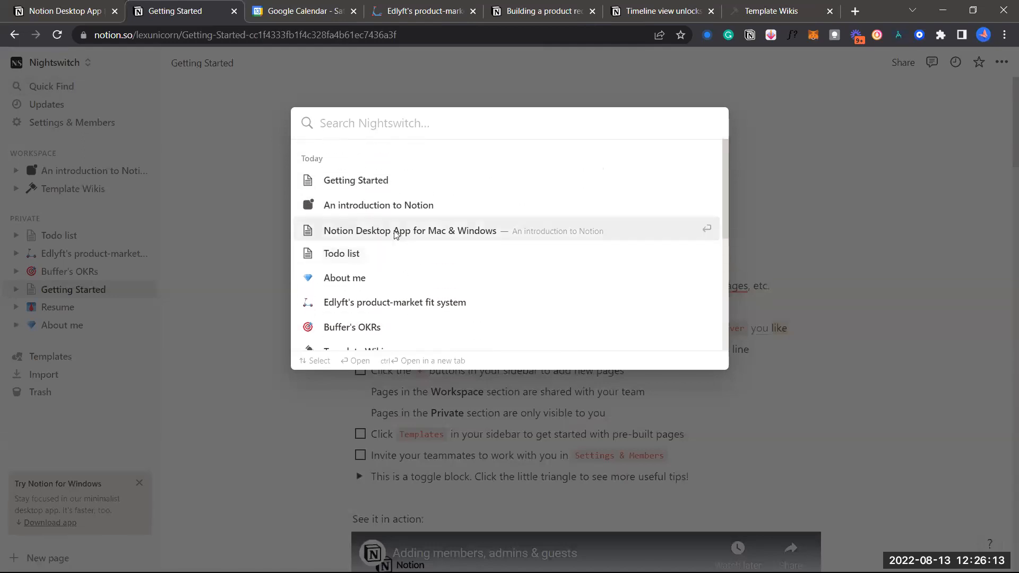
type("PRD")
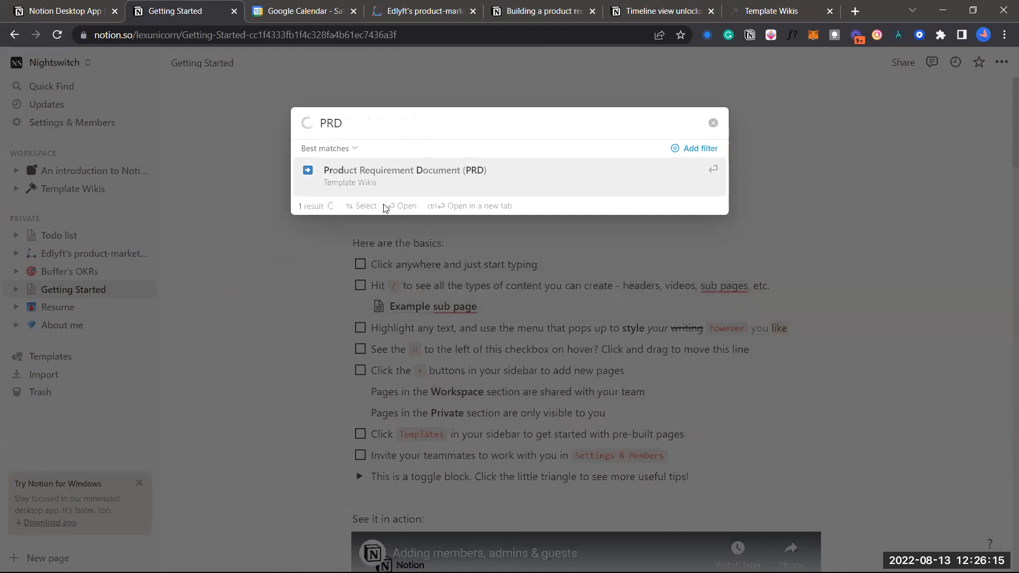
key("BackSpace")
key("BackSpace")
key("BackSpace")
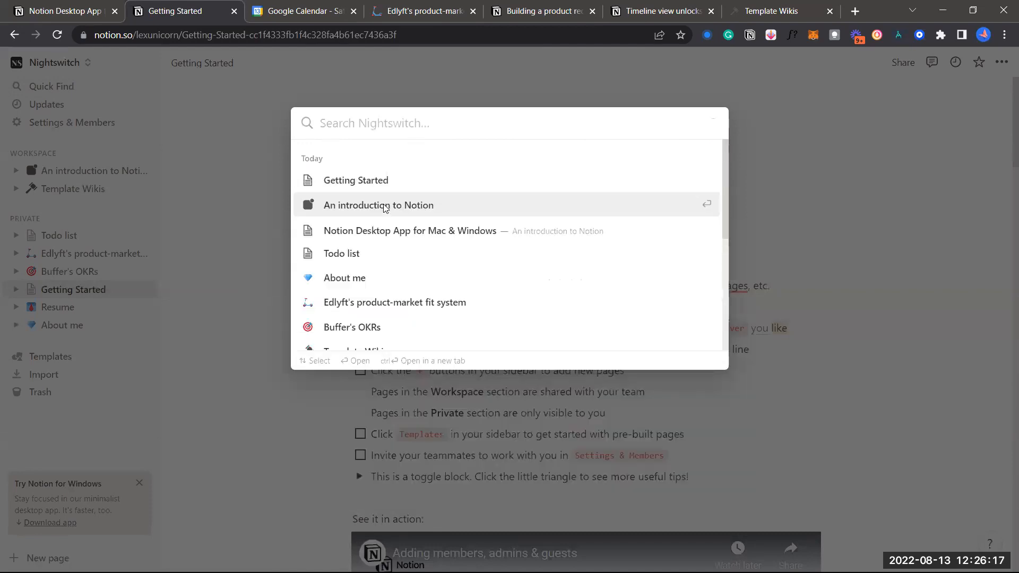
key("Up")
type("Desktop")
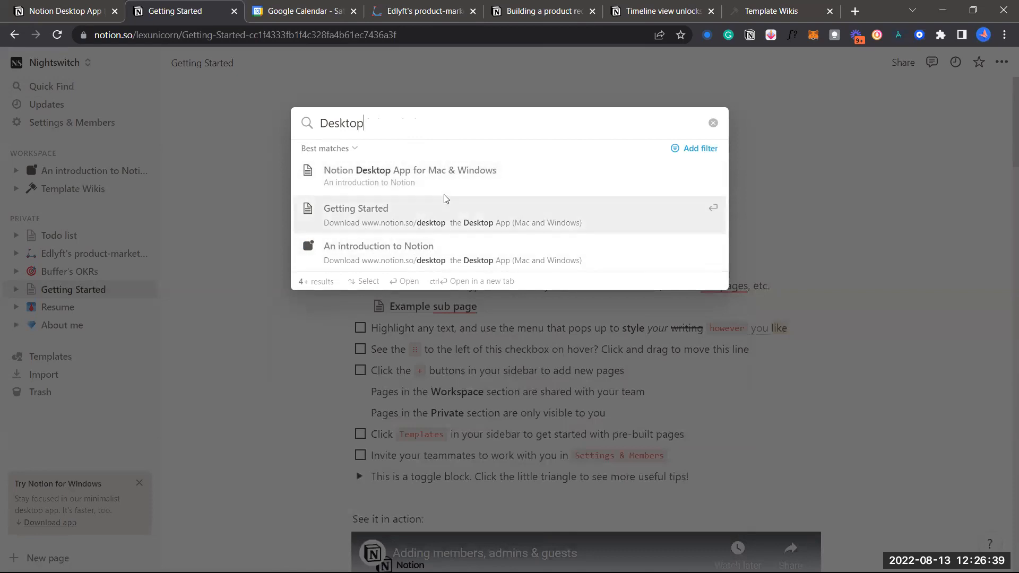
left_click(254, 200)
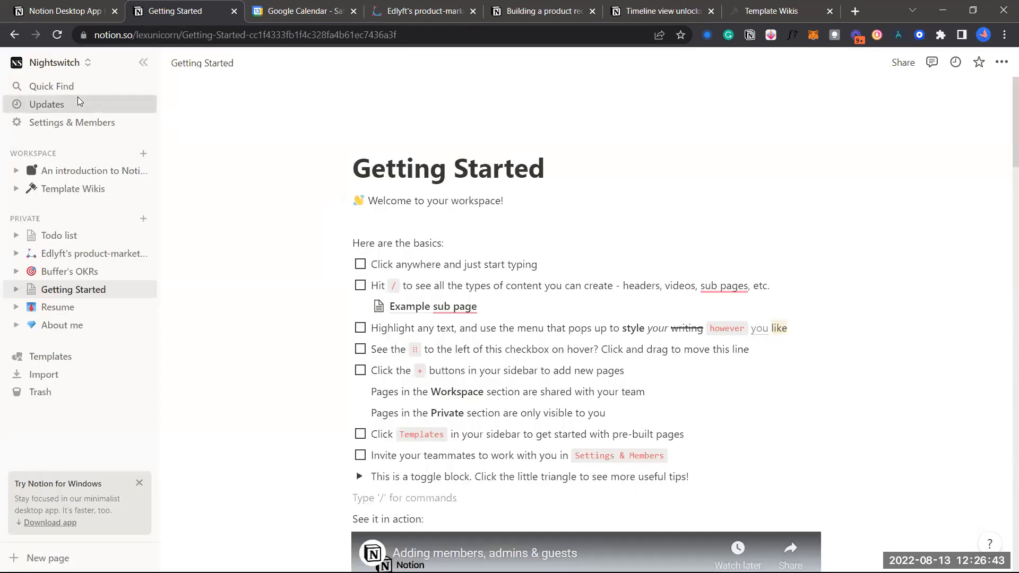
Check the Updates inbox, close it, and open Edlyft's product-market fit system page
left_click(78, 98)
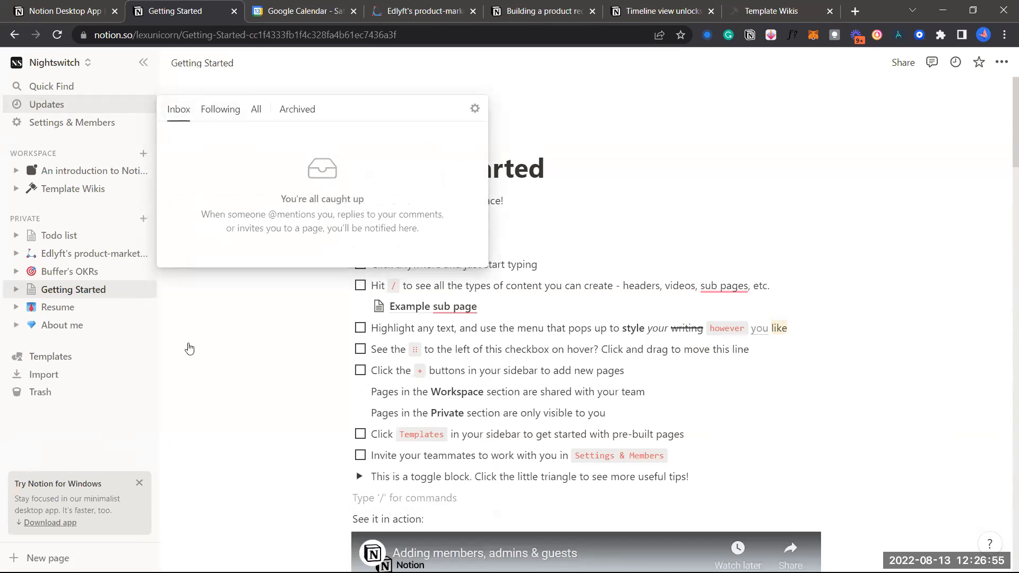
left_click(158, 322)
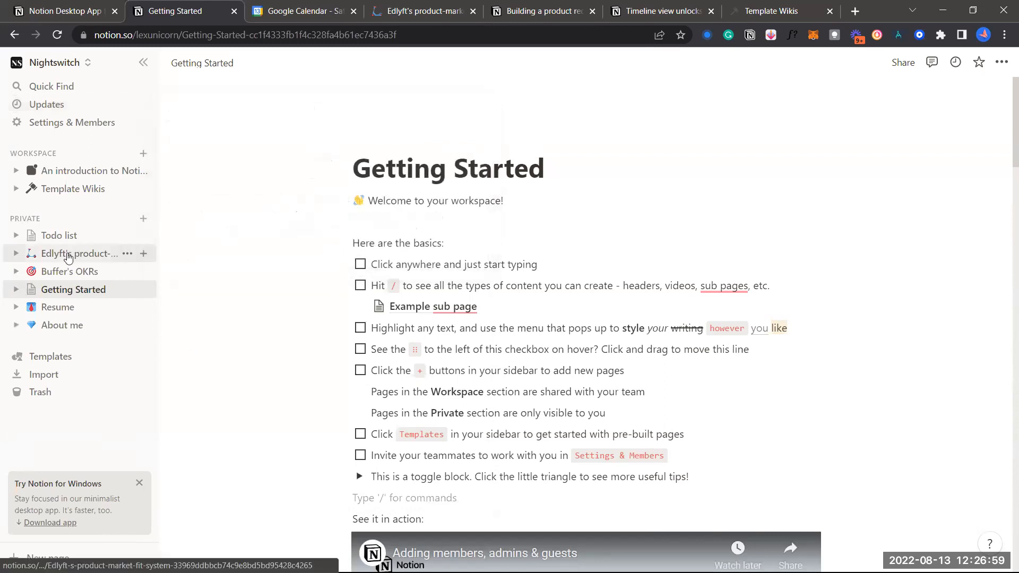
left_click(69, 256)
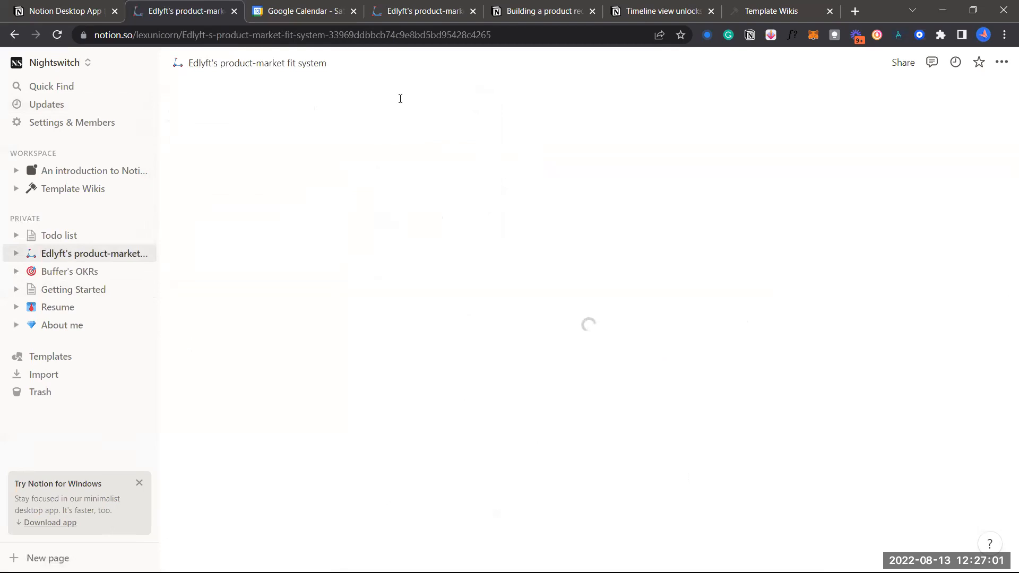
Scroll through the Edlyft page's Tests timeline, then open the Updates inbox showing you're all caught up
scroll(516, 387, "down", 2)
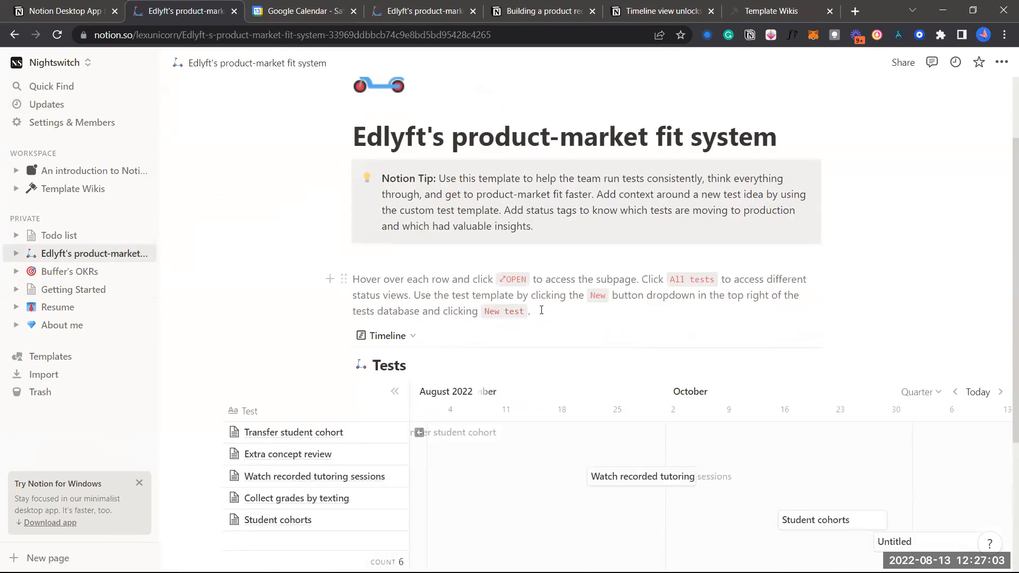
scroll(451, 255, "down", 1)
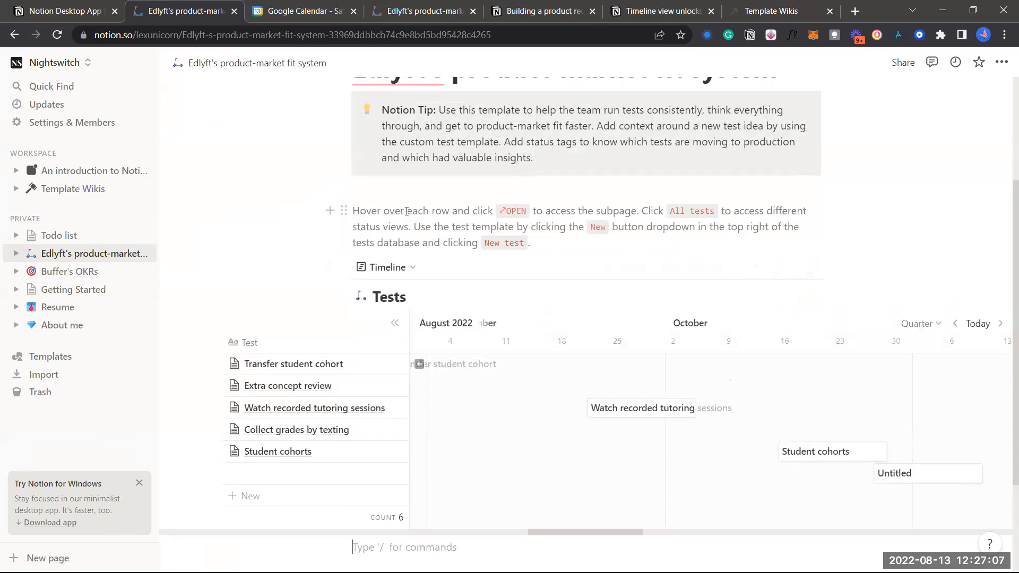
scroll(406, 211, "up", 1)
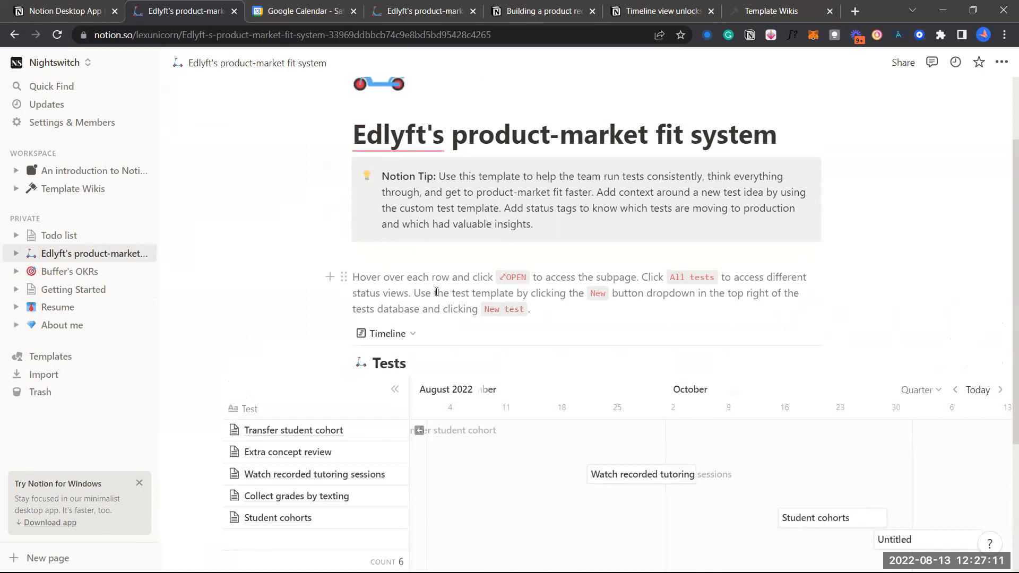
left_click(76, 106)
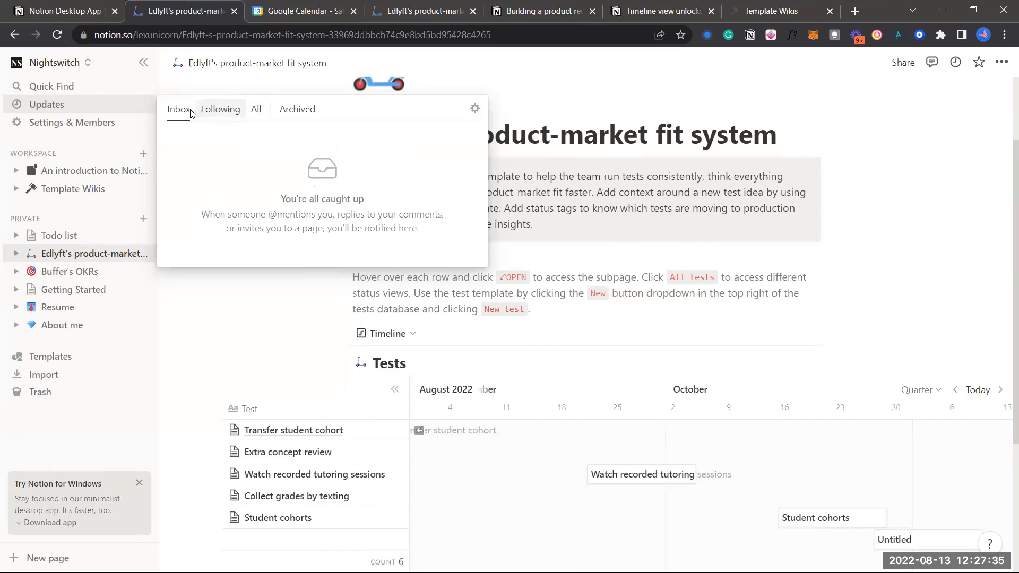
Browse the Following, All and Archived update tabs, then dismiss the Updates panel
left_click(230, 109)
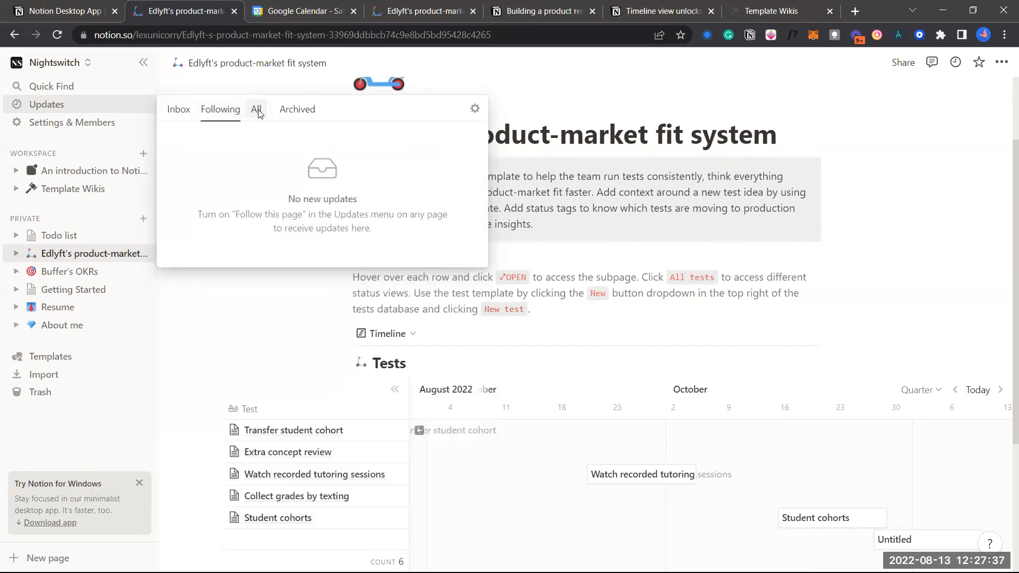
left_click(257, 109)
left_click(285, 112)
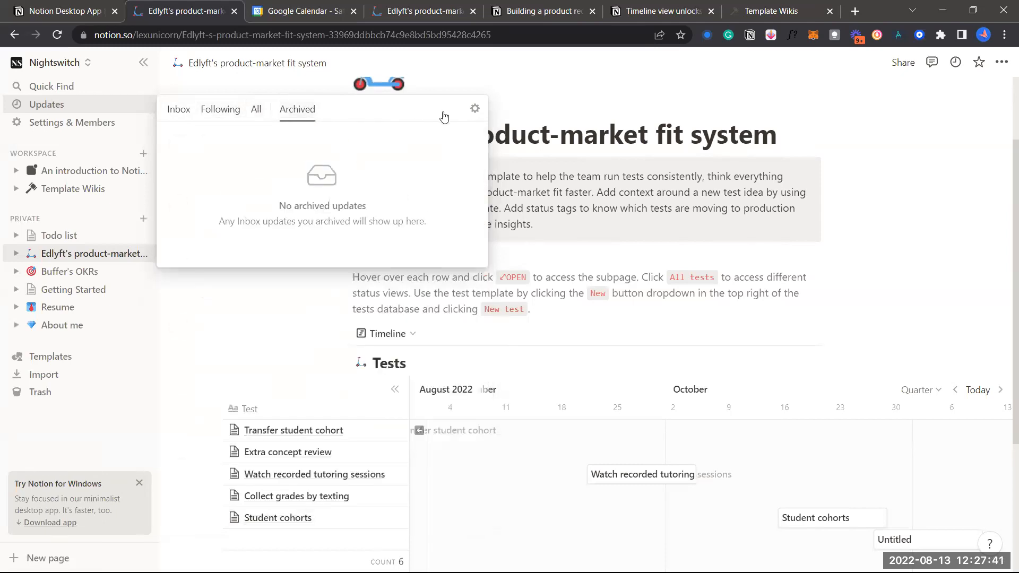
left_click(246, 305)
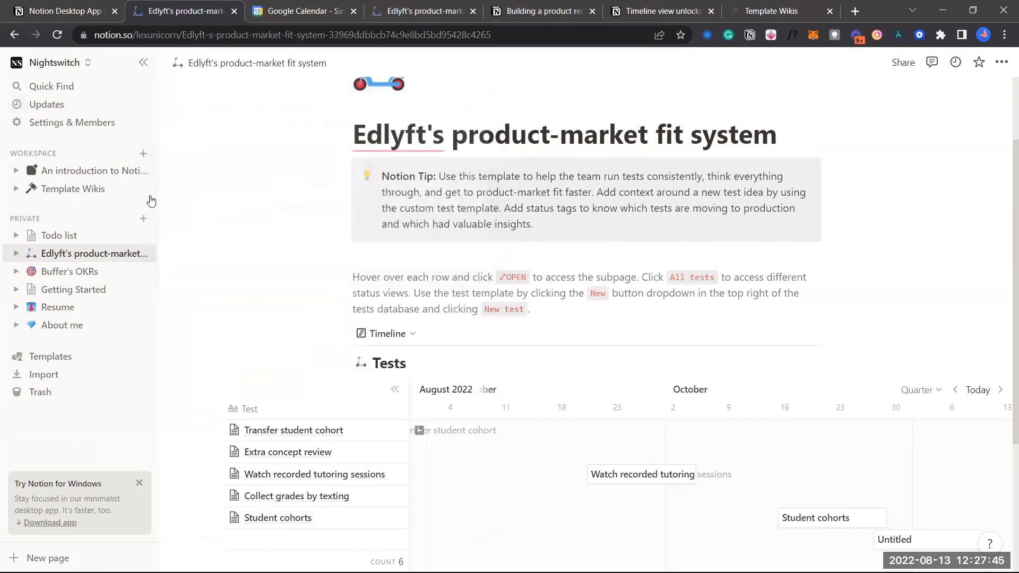
Open the Members settings and Add members dialog, then close both windows
left_click(59, 123)
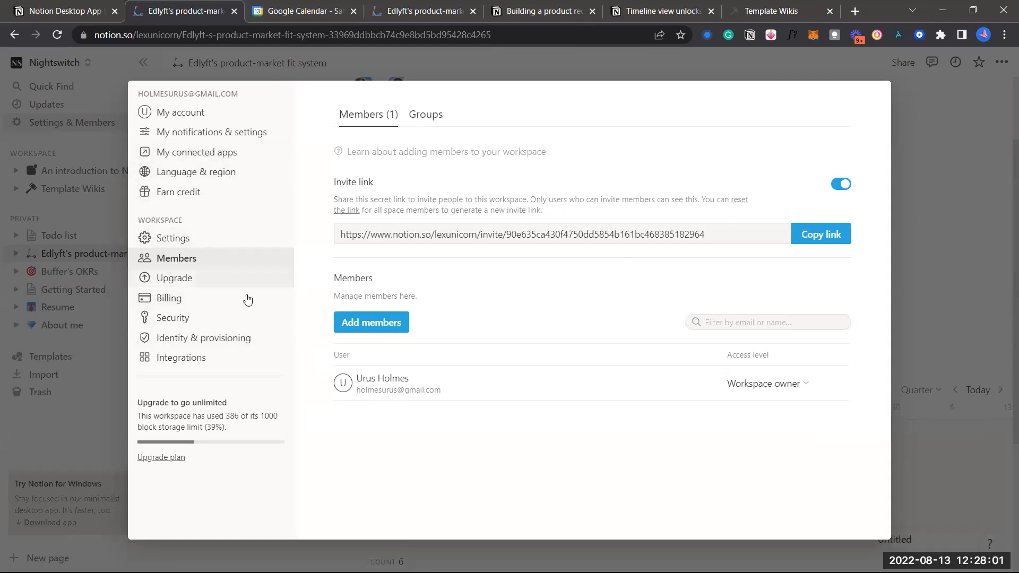
left_click(360, 321)
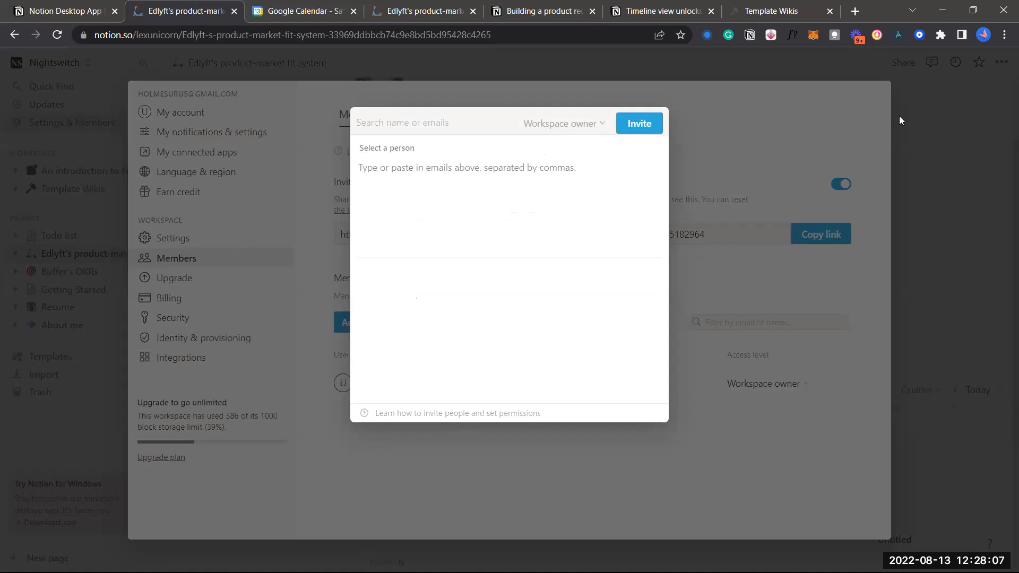
left_click(911, 122)
left_click(911, 122)
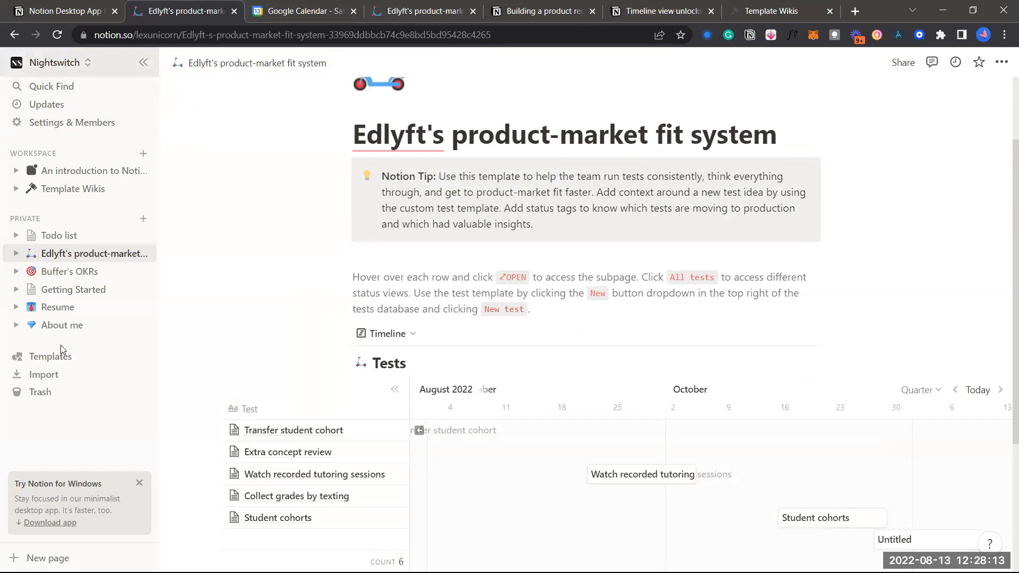
Reopen Members settings, review the Workspace owner and Member invite roles, and close the invite dialog
left_click(46, 121)
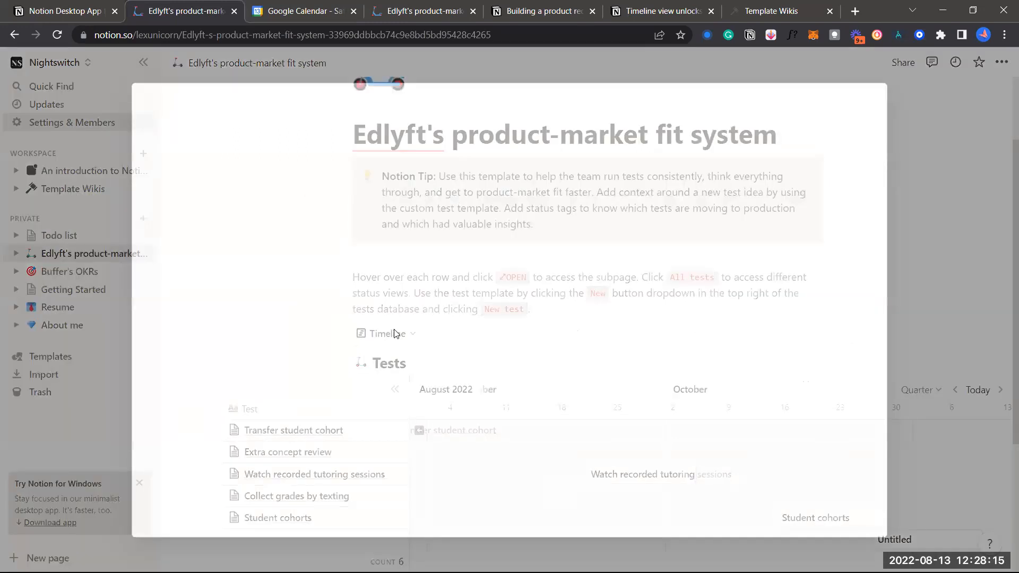
left_click(375, 317)
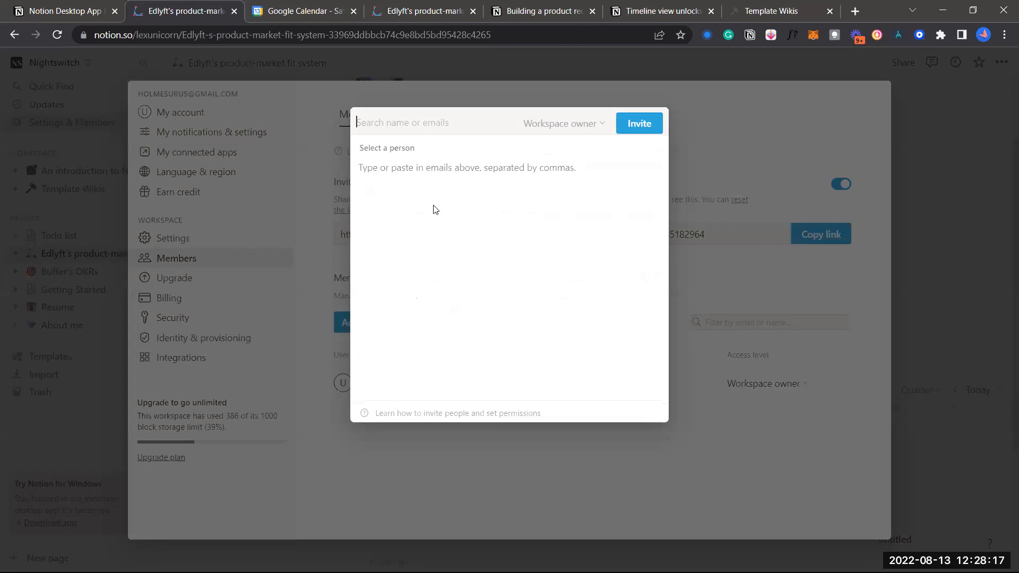
left_click(568, 122)
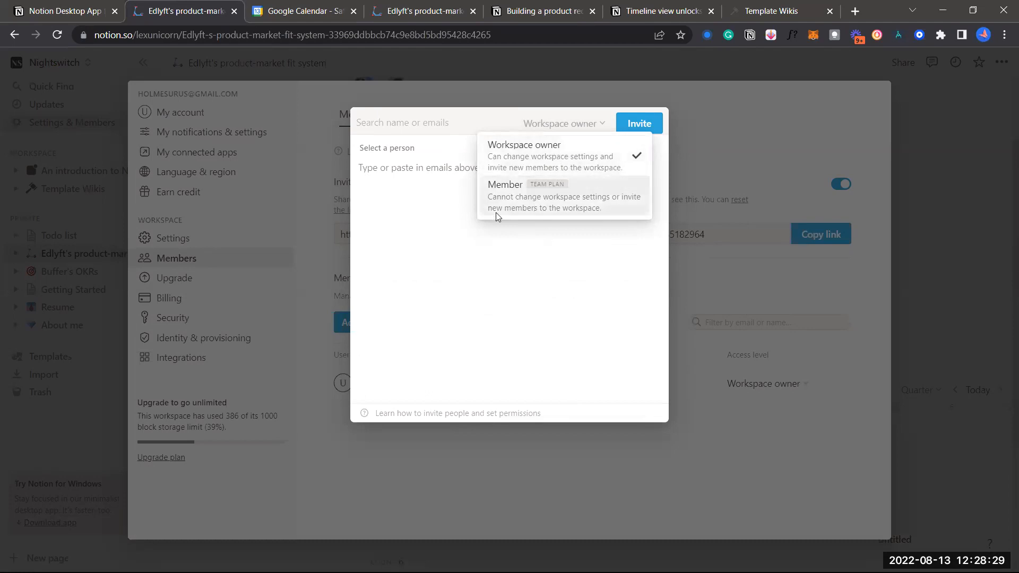
mouse_move(531, 211)
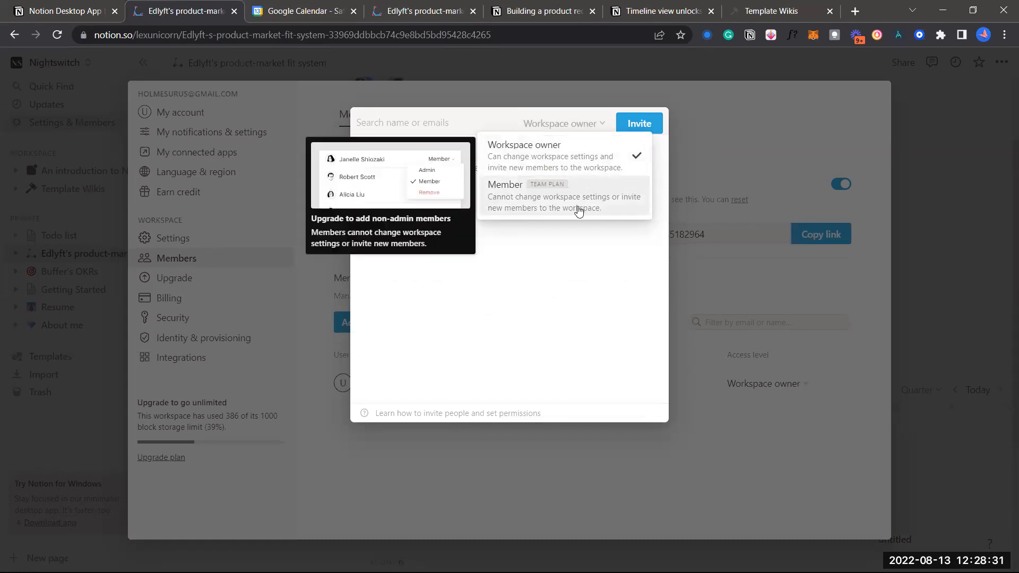
left_click(596, 240)
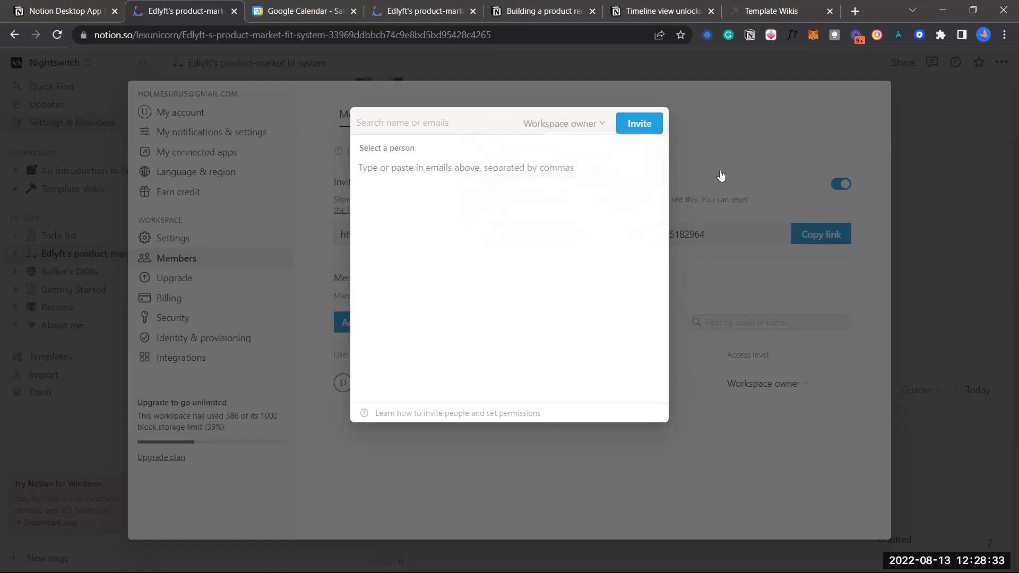
left_click(720, 175)
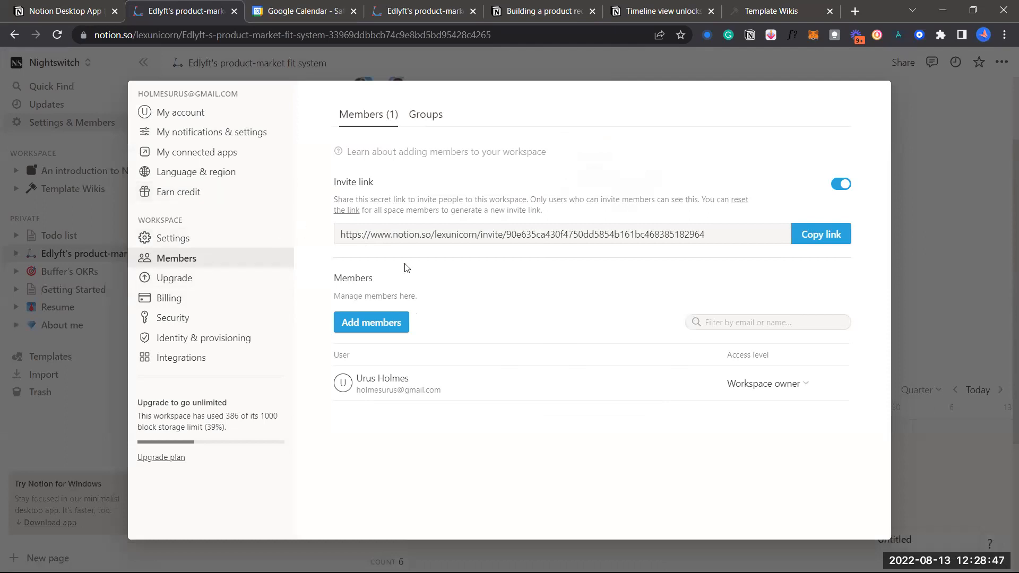
View Groups, browse the Upgrade plans table, then open Earn credit showing a $13 balance
left_click(426, 115)
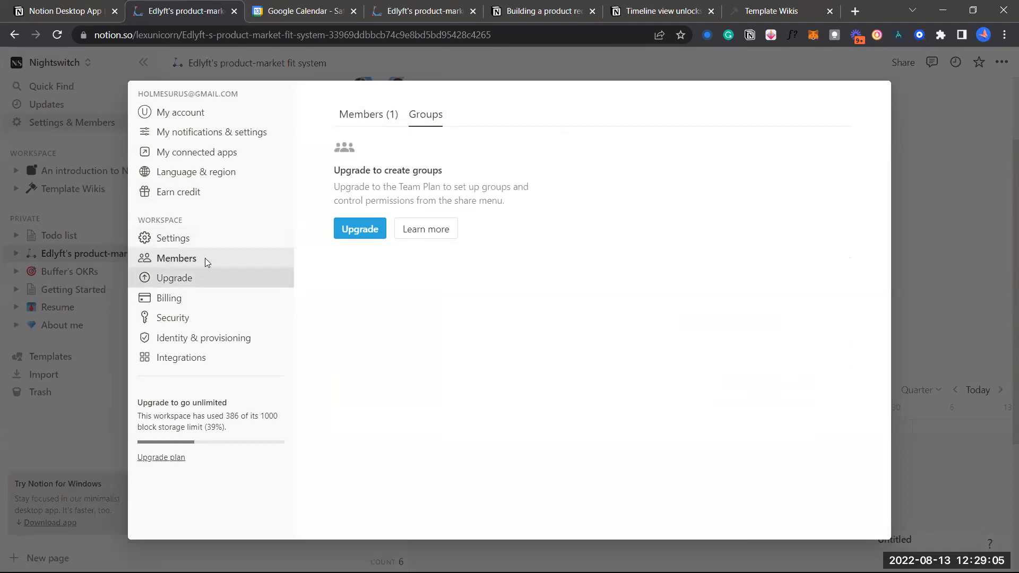
left_click(203, 277)
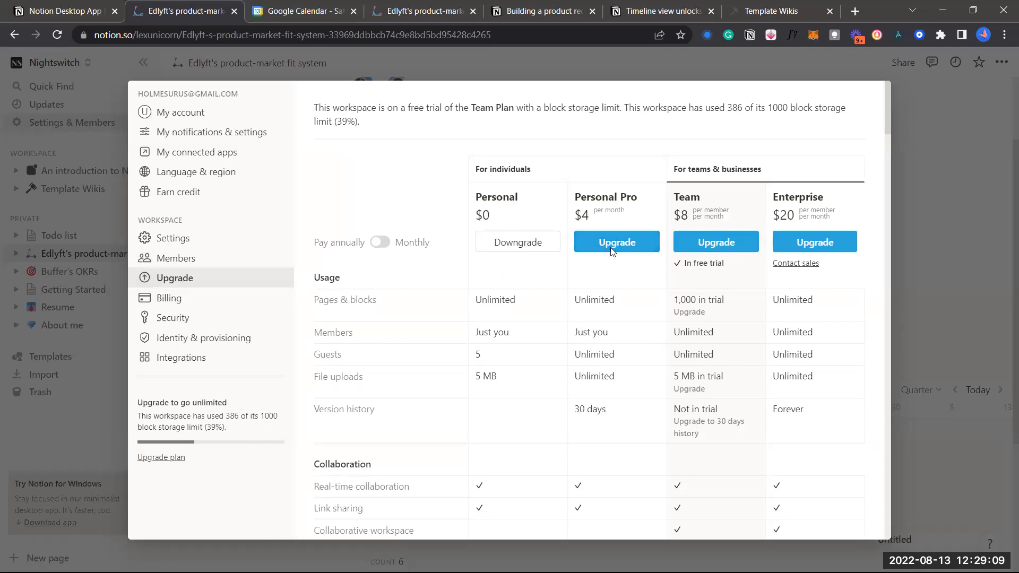
scroll(599, 291, "down", 1)
scroll(595, 287, "down", 5)
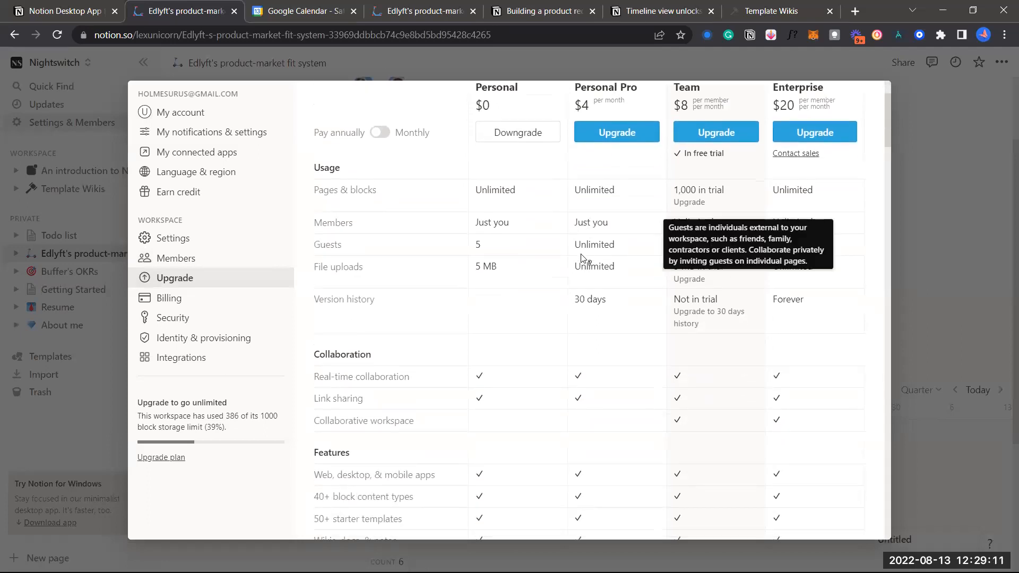
scroll(582, 258, "up", 6)
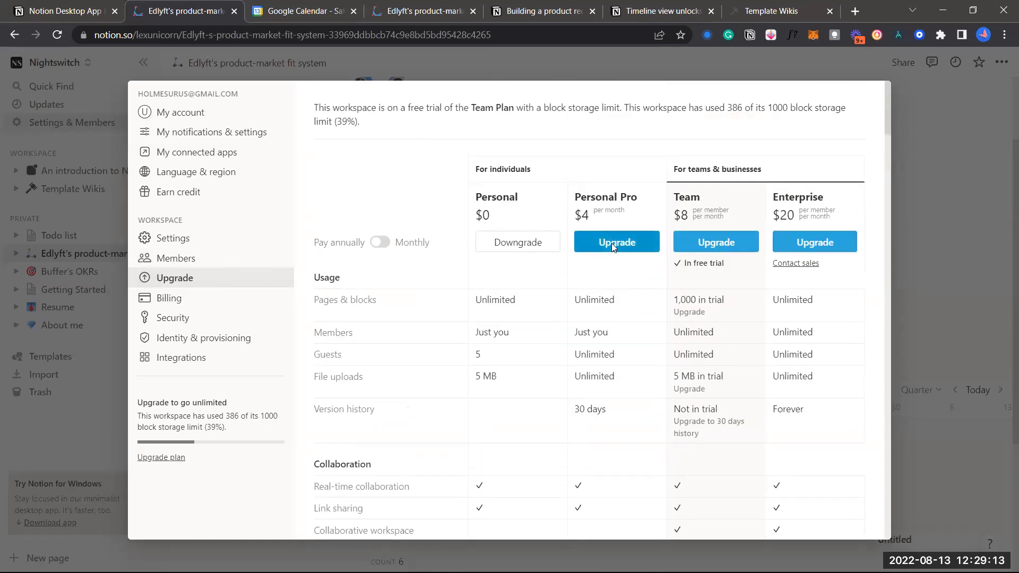
left_click(192, 195)
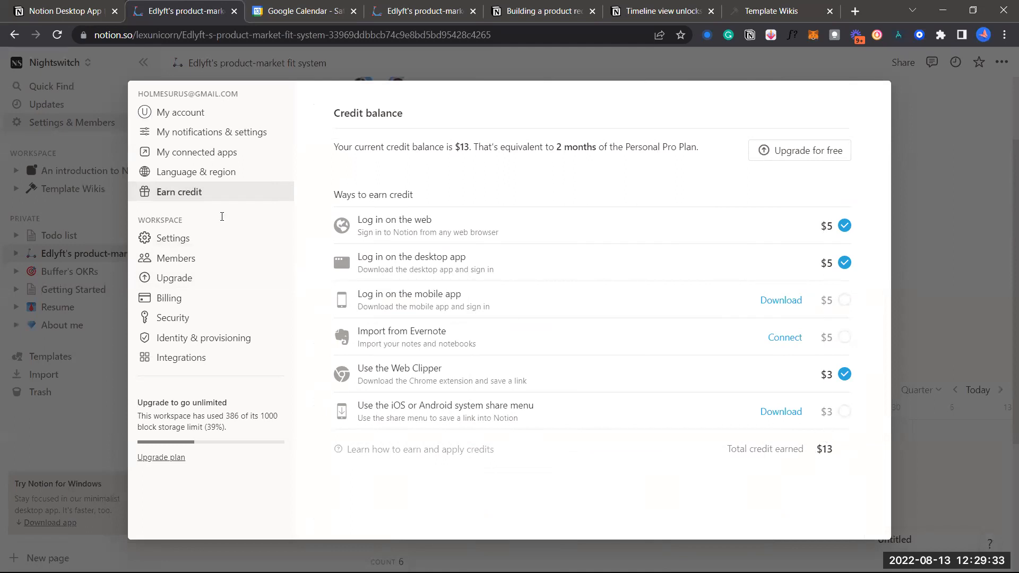
Check Billing, then return to Upgrade and scroll the Personal, Personal Pro, Team and Enterprise plan table
left_click(205, 299)
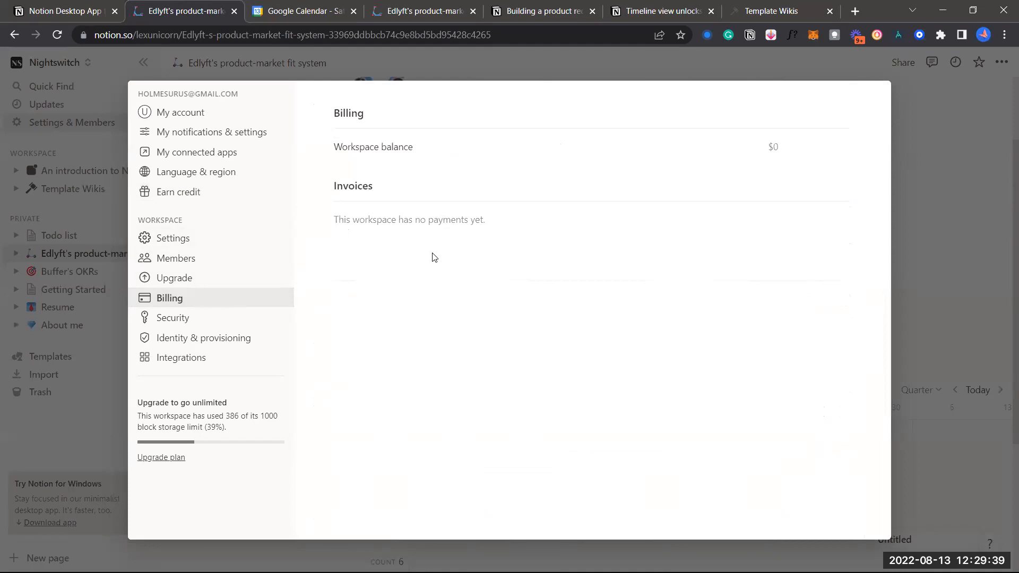
left_click(219, 281)
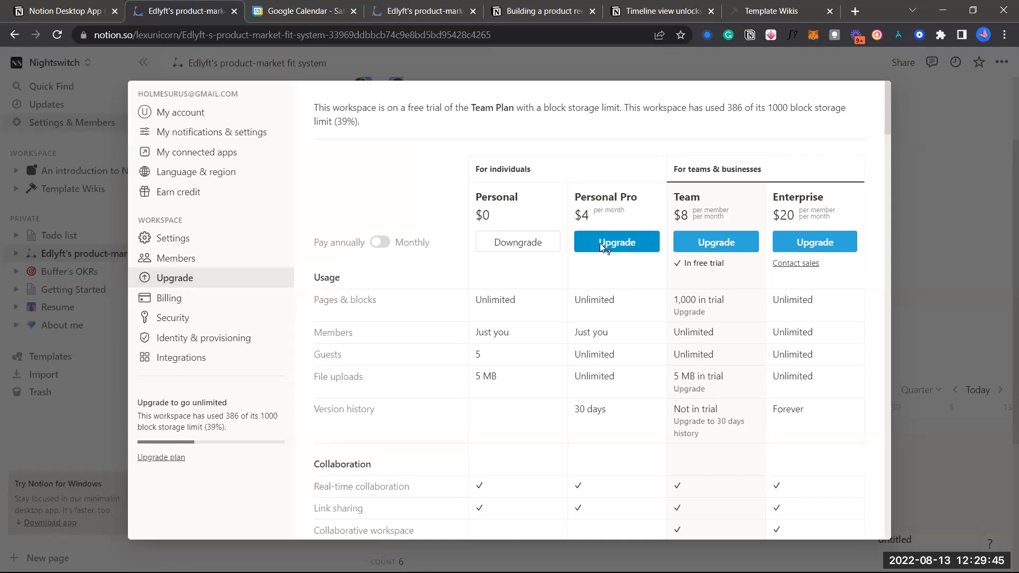
scroll(616, 282, "down", 2)
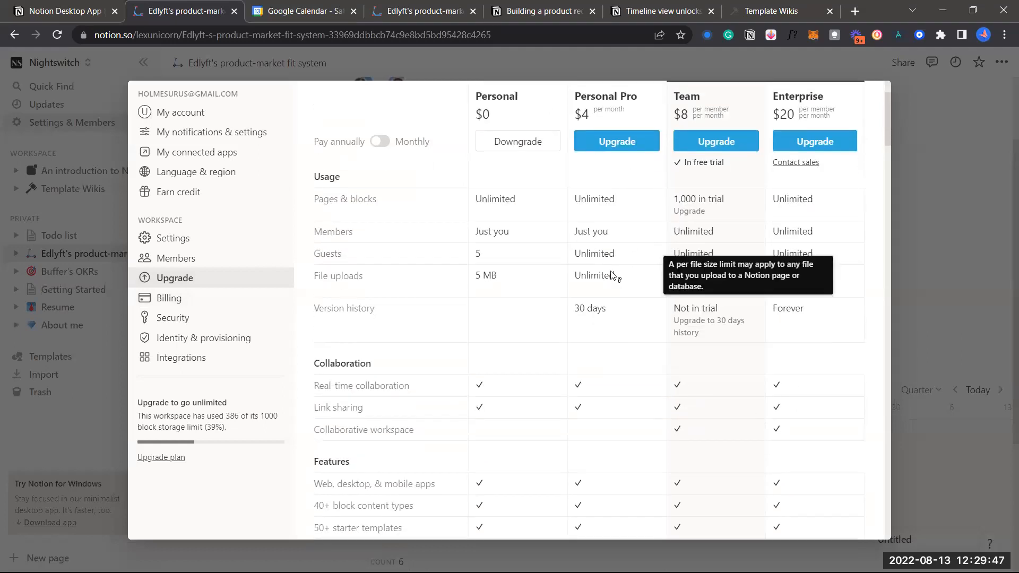
scroll(600, 315, "down", 2)
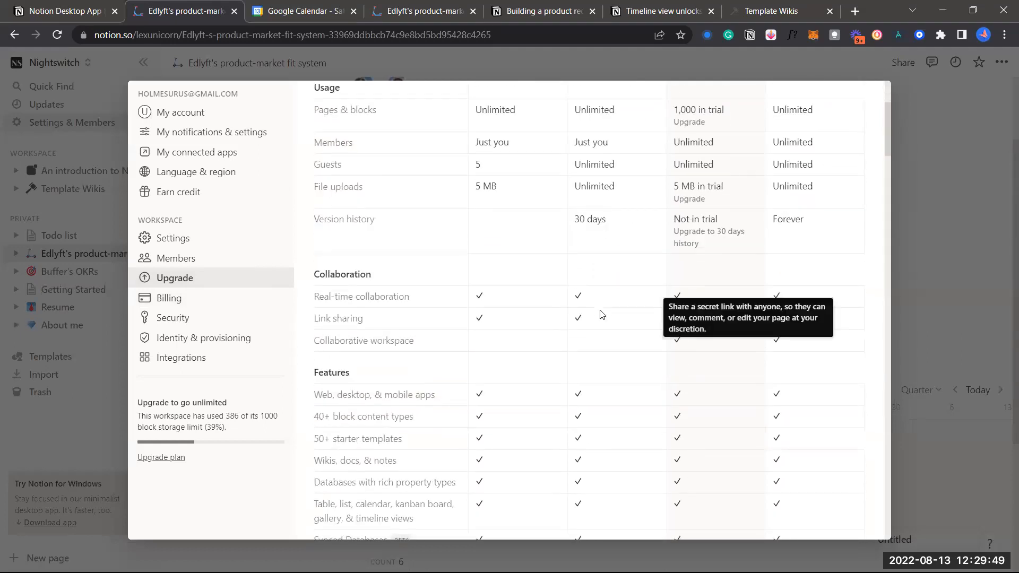
scroll(601, 314, "up", 1)
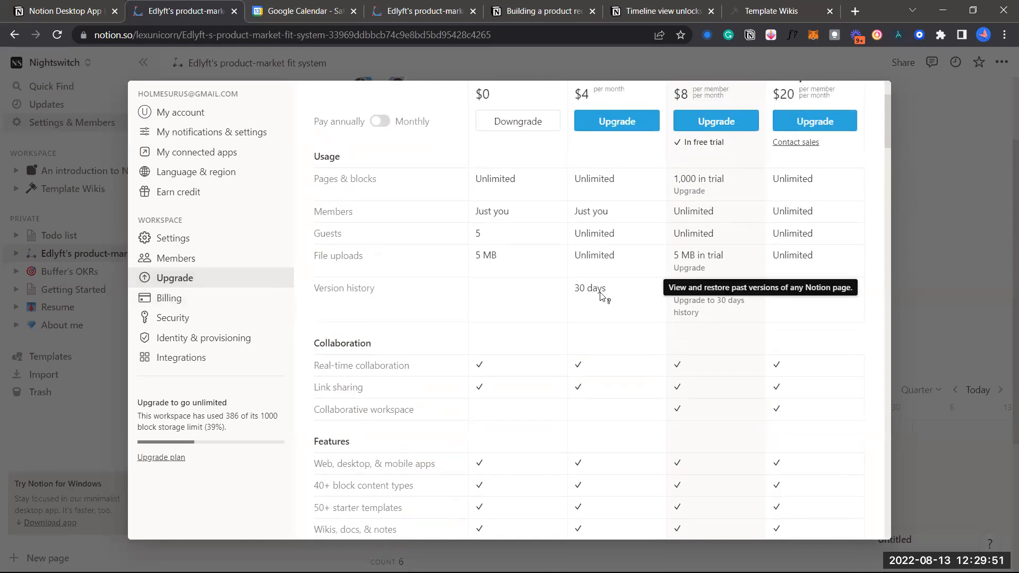
scroll(604, 304, "down", 1)
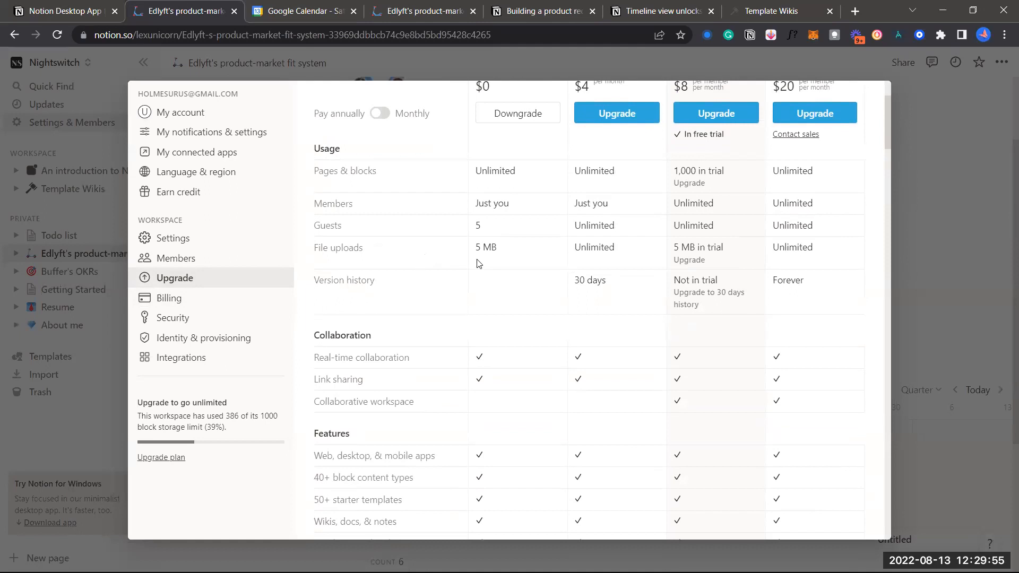
scroll(609, 283, "up", 1)
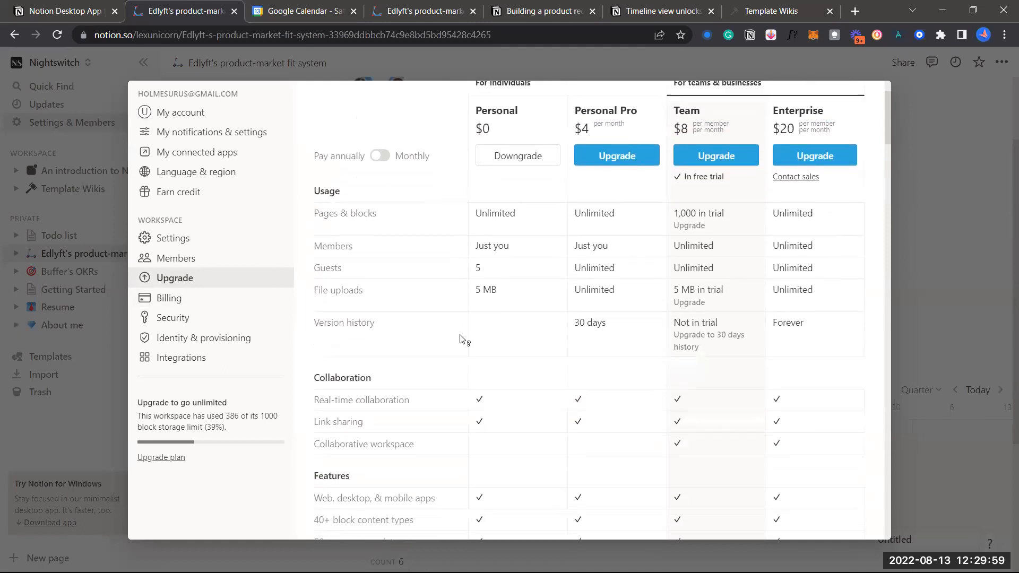
scroll(539, 329, "up", 2)
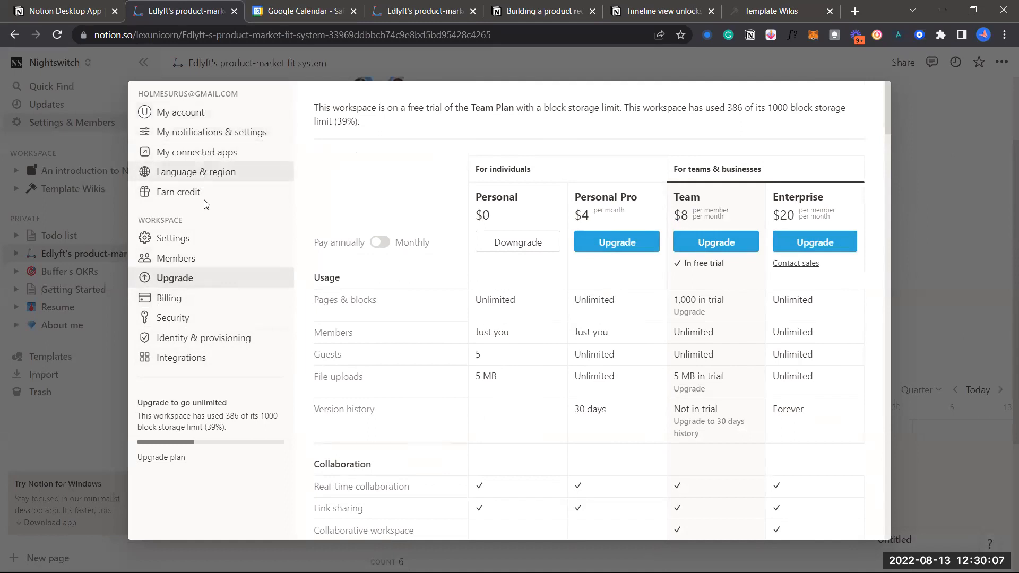
Open the Nightswitch Workspace settings and scroll through export and Danger zone options, then back up
left_click(202, 234)
scroll(404, 231, "down", 1)
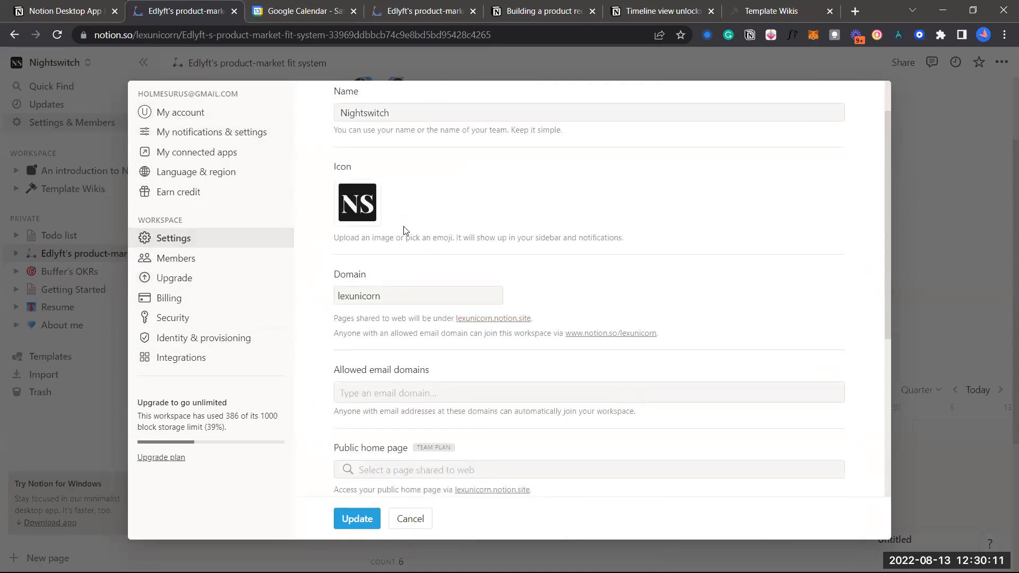
scroll(402, 227, "down", 1)
scroll(437, 273, "down", 2)
scroll(456, 274, "up", 1)
scroll(416, 225, "up", 1)
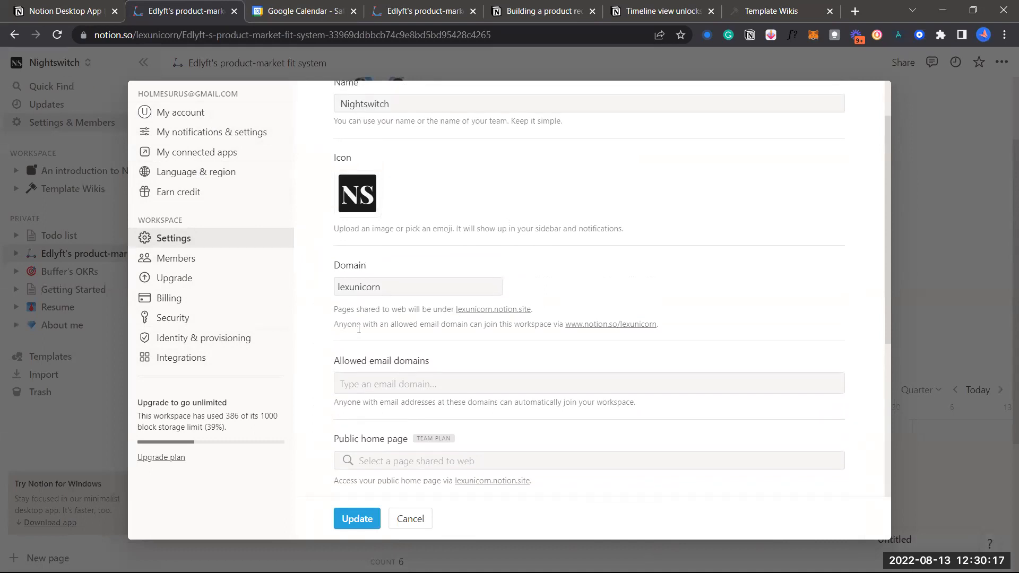
scroll(358, 329, "down", 2)
scroll(359, 329, "up", 3)
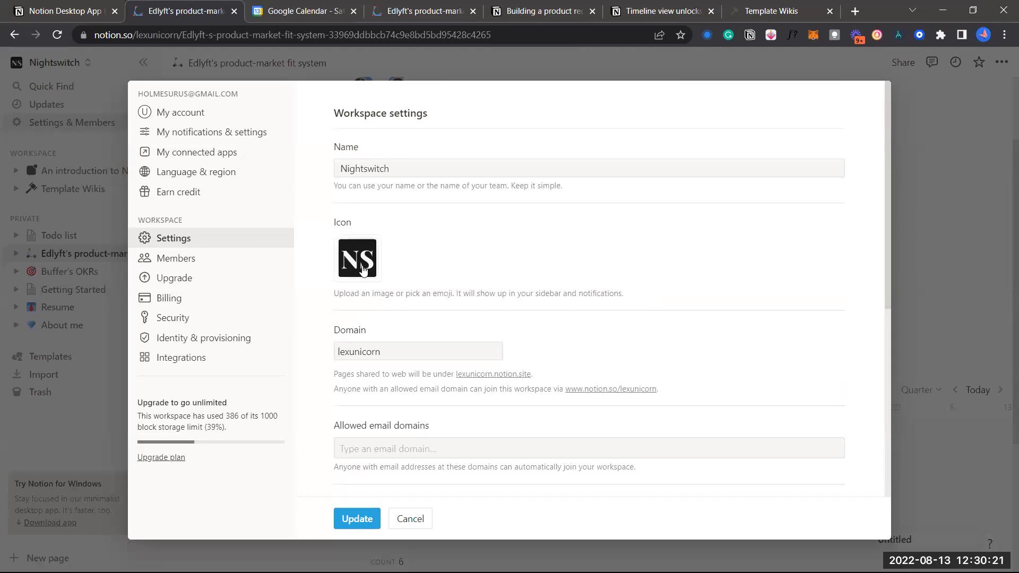
scroll(372, 273, "down", 3)
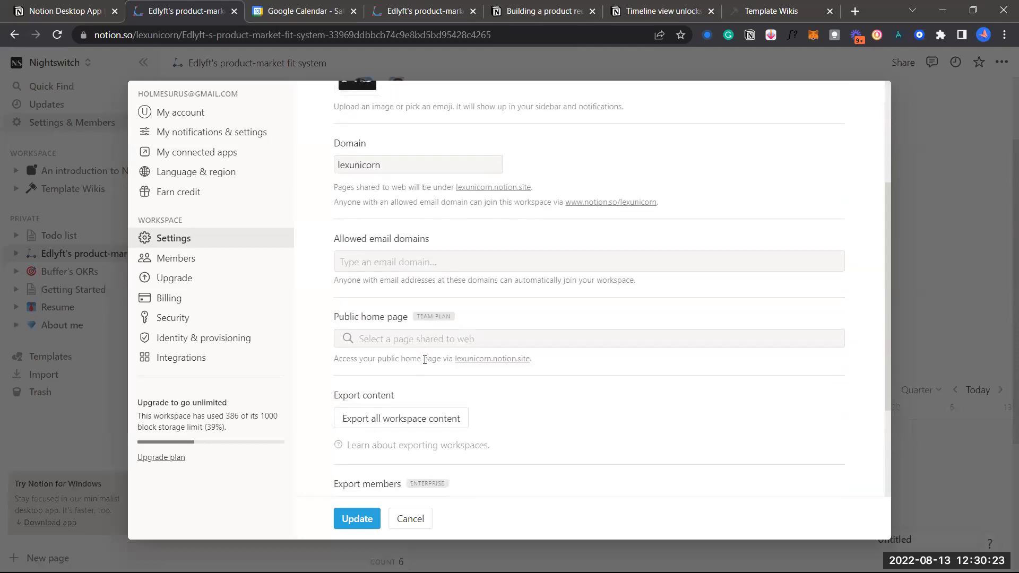
scroll(424, 351, "down", 2)
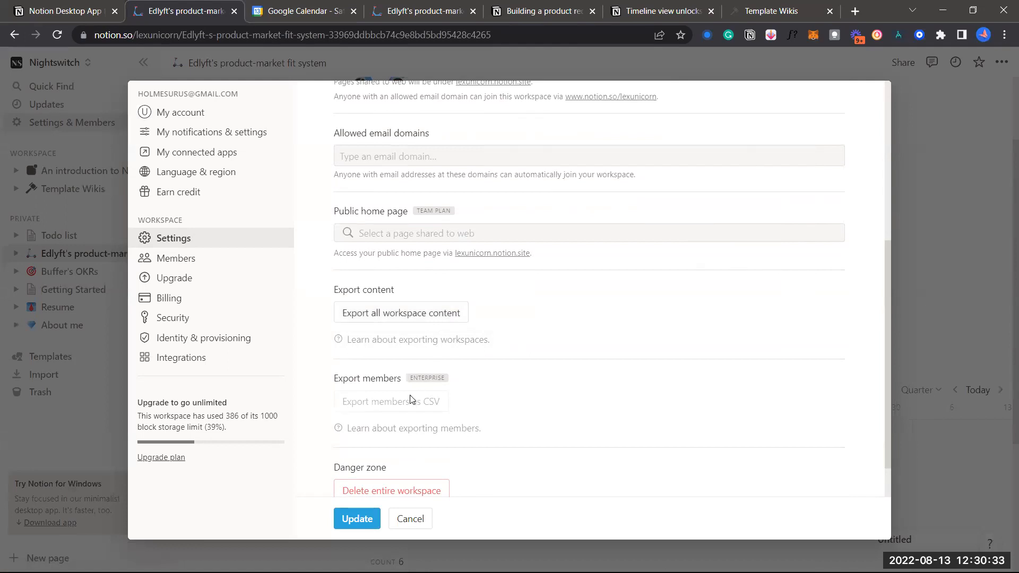
scroll(414, 393, "down", 1)
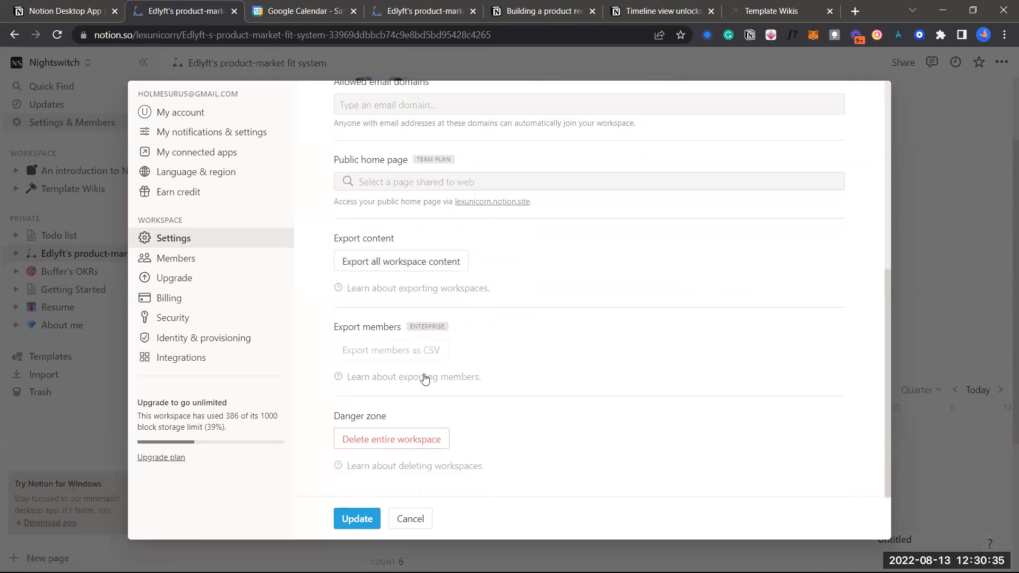
scroll(428, 358, "up", 1)
scroll(455, 221, "up", 5)
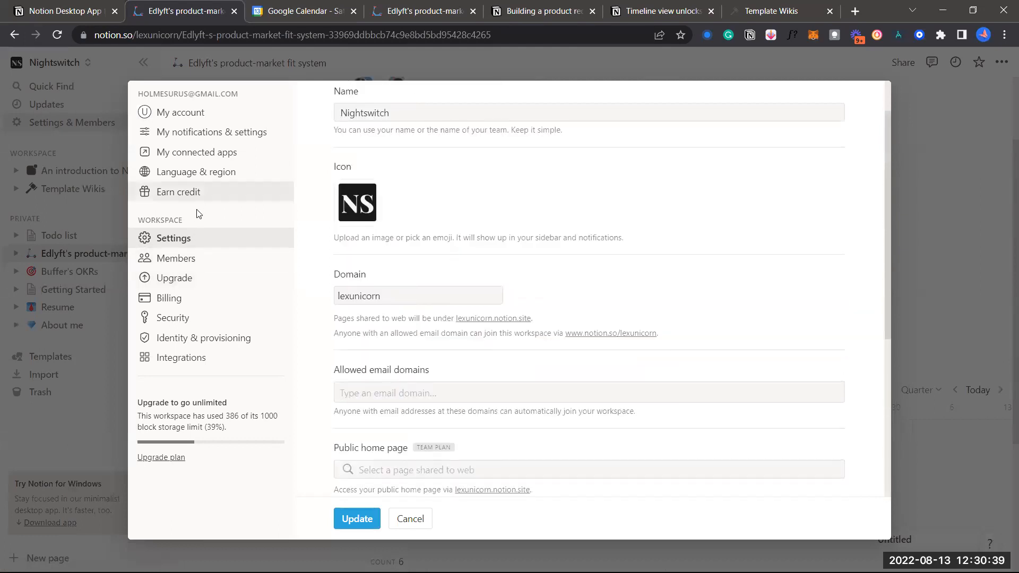
scroll(380, 337, "up", 1)
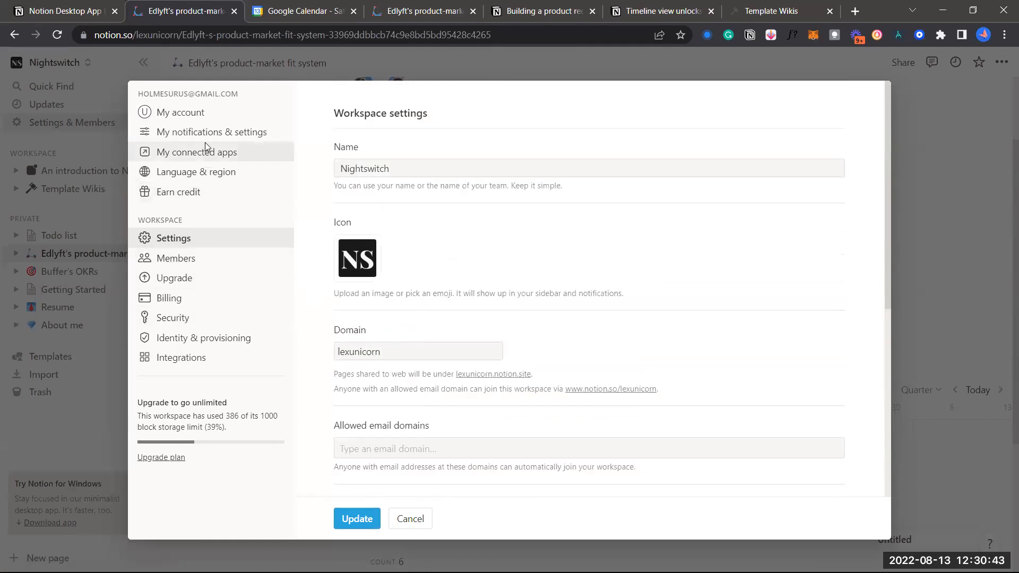
Switch the Appearance setting under My notifications & settings to Dark, then close settings
left_click(218, 133)
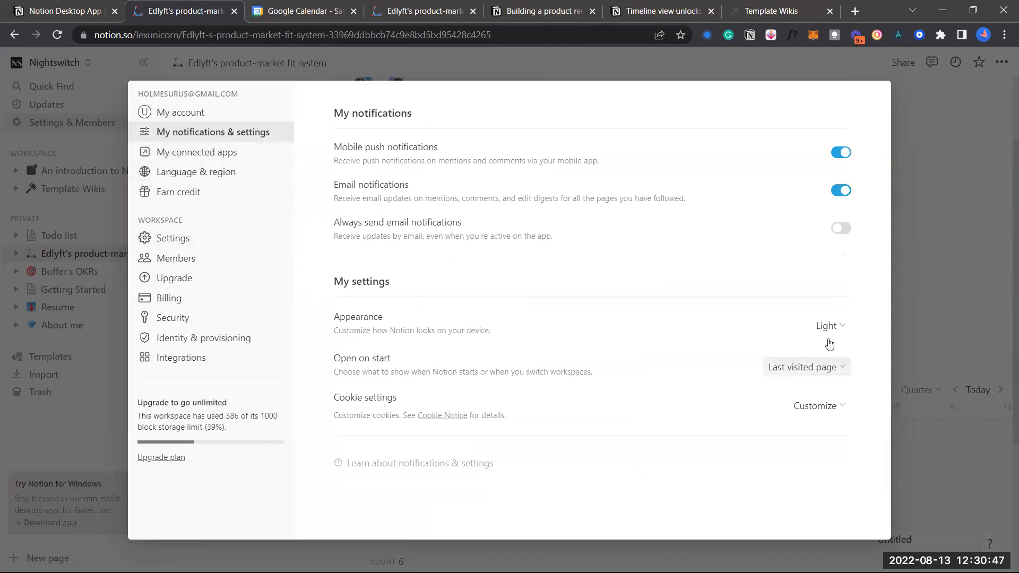
left_click(827, 326)
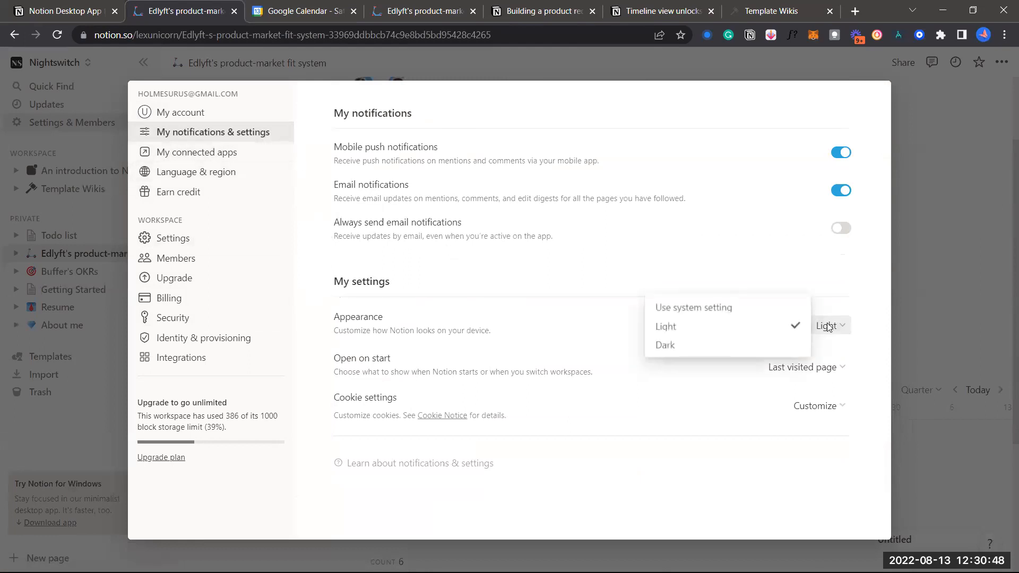
left_click(740, 345)
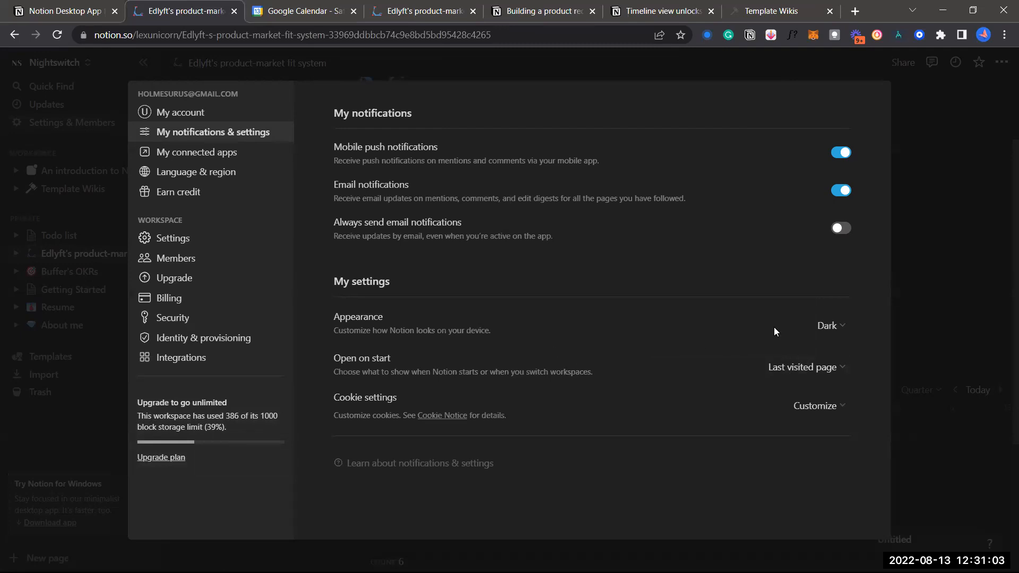
left_click(933, 241)
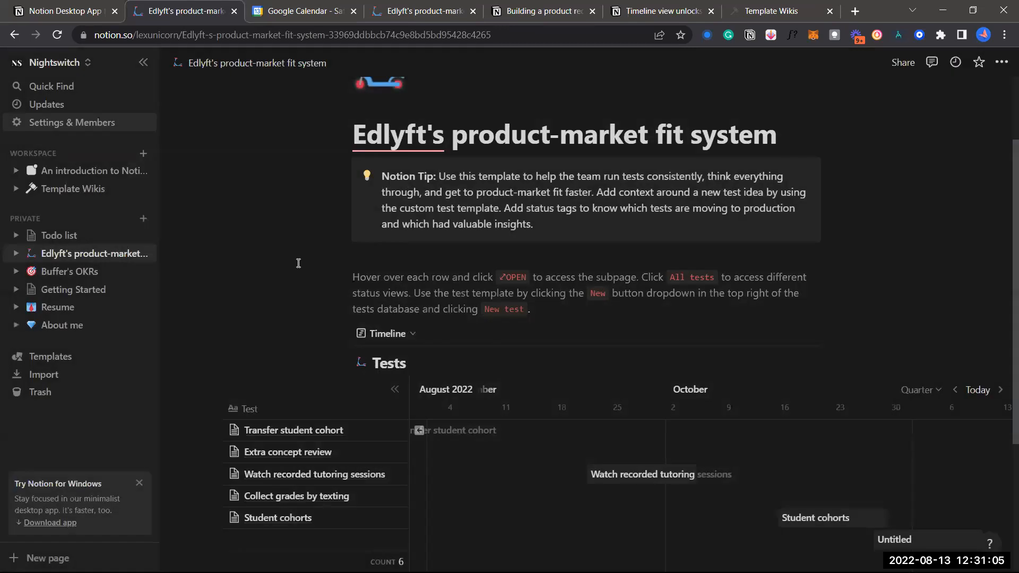
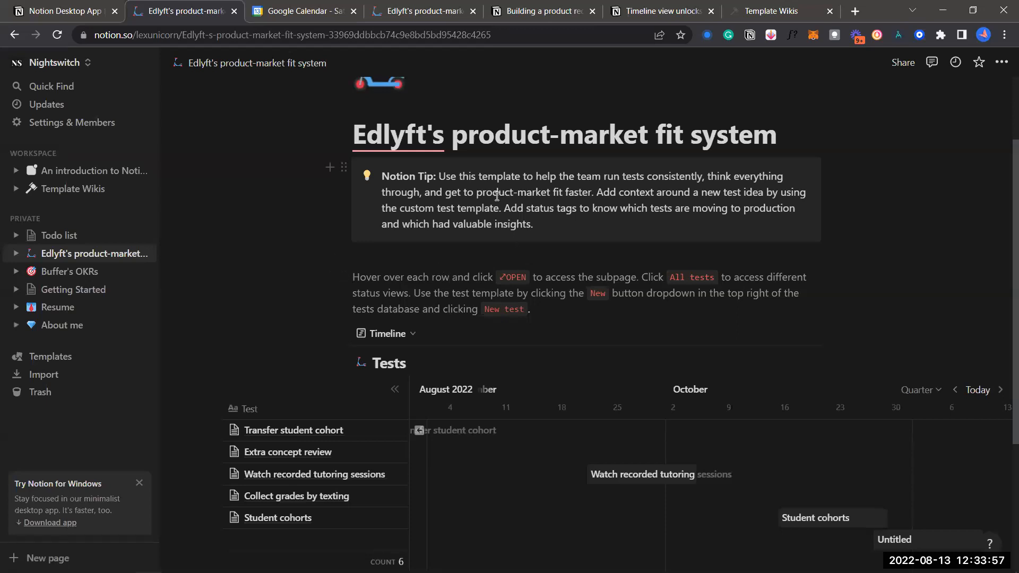
Place the caret in the tip callout, the page title and the Hover over paragraph
scroll(504, 197, "up", 1)
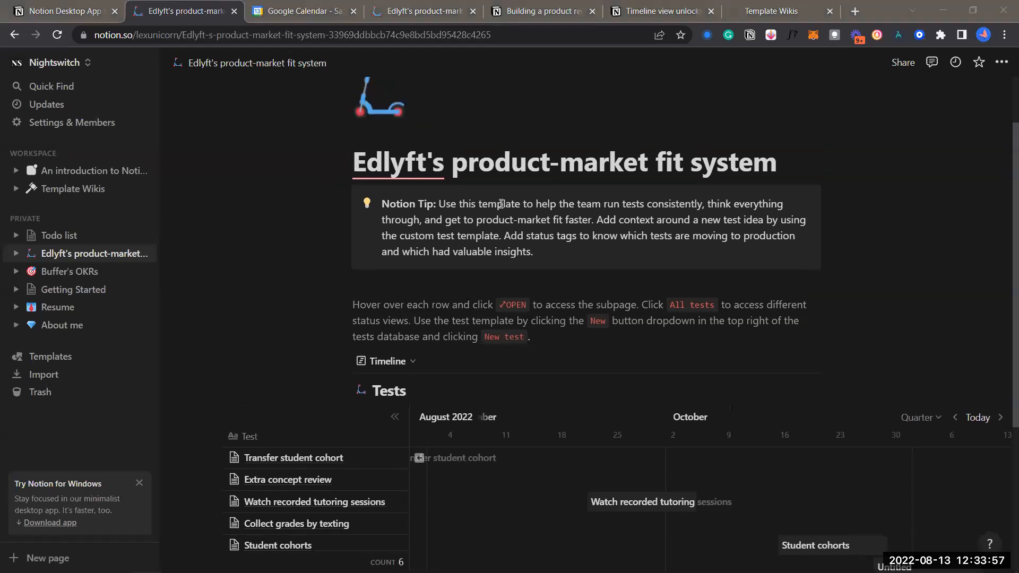
left_click(538, 248)
scroll(538, 247, "down", 1)
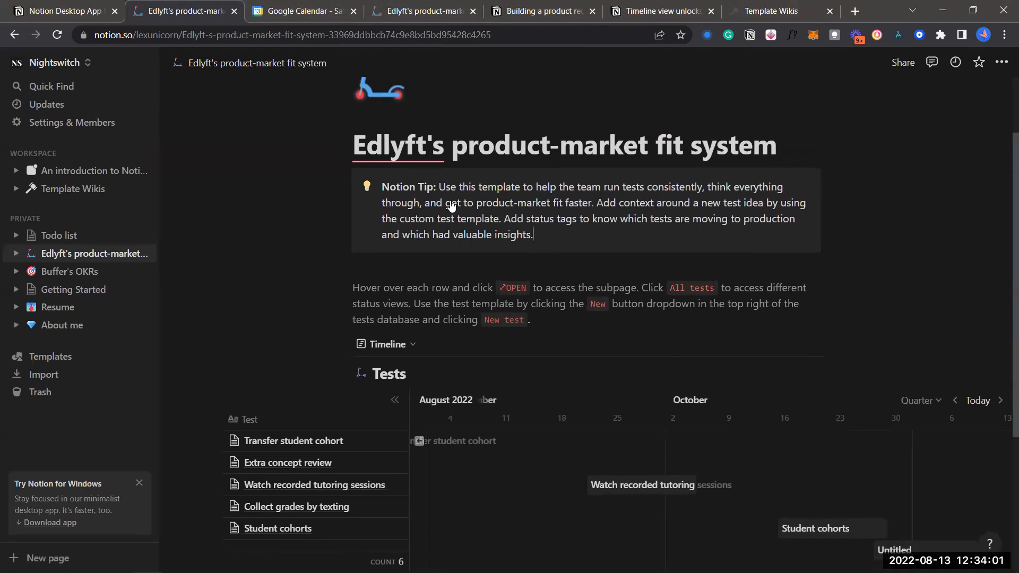
left_click(493, 141)
left_click(467, 137)
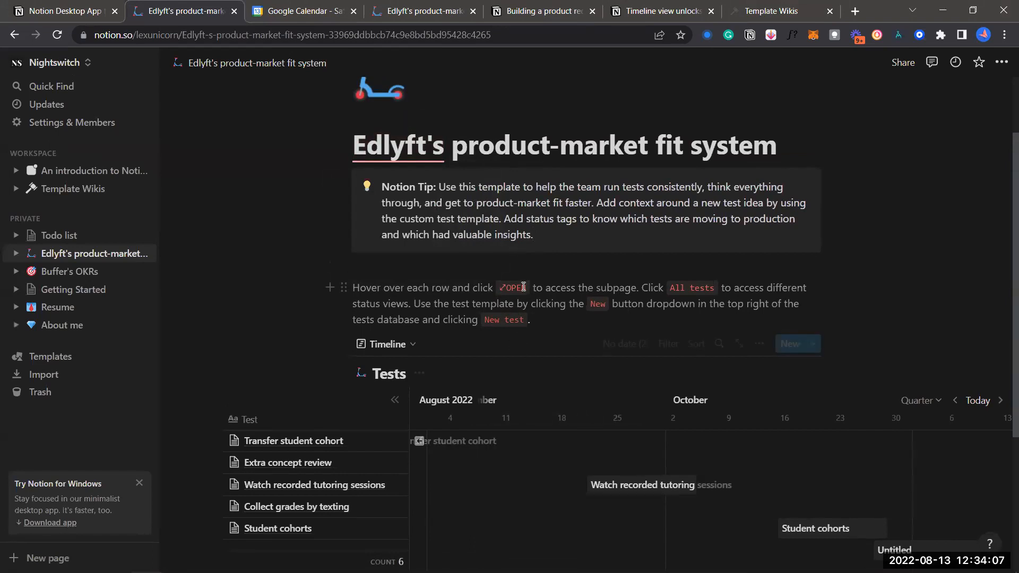
scroll(499, 261, "up", 3)
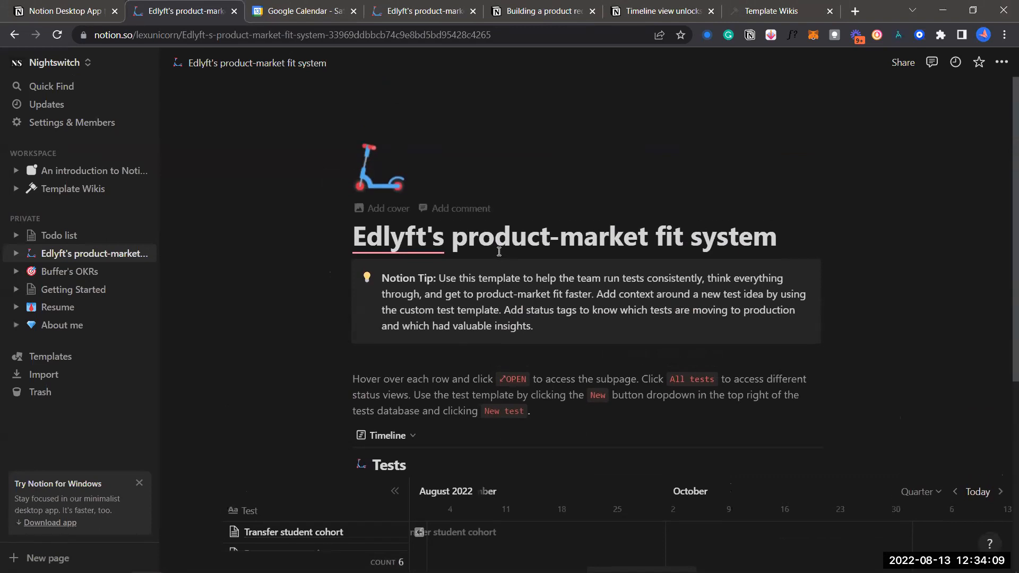
scroll(499, 261, "down", 2)
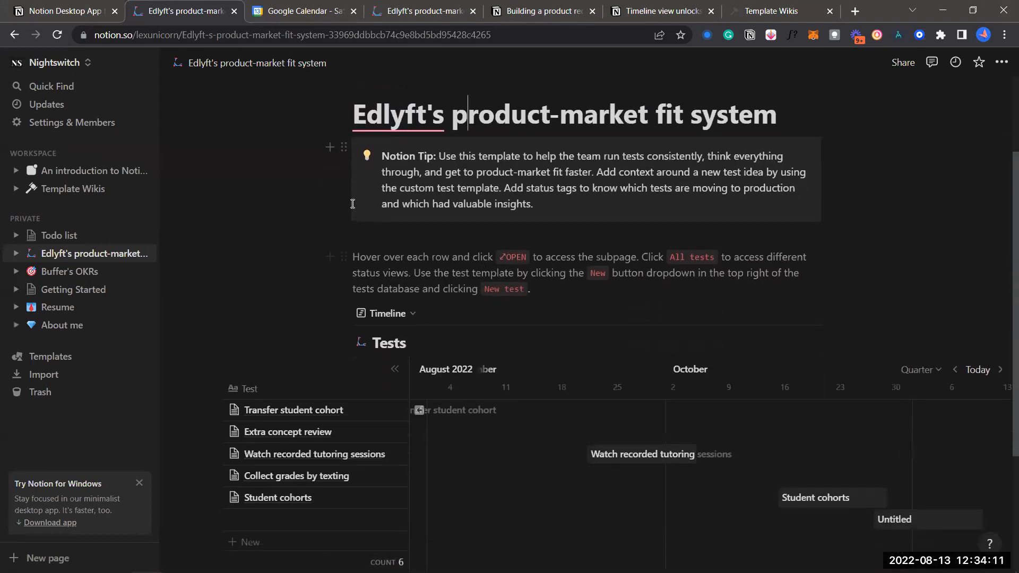
scroll(441, 268, "down", 1)
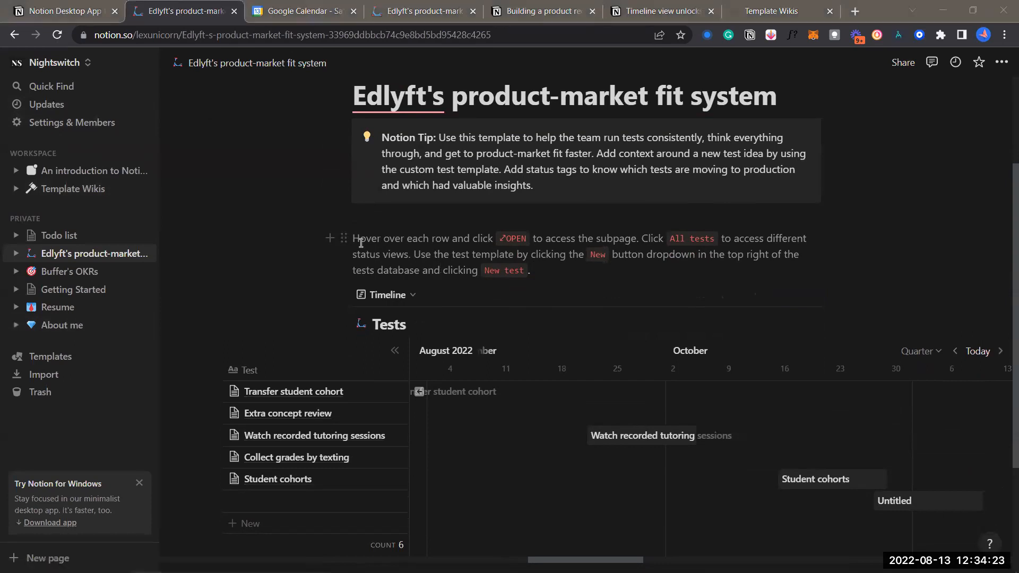
left_click(324, 240)
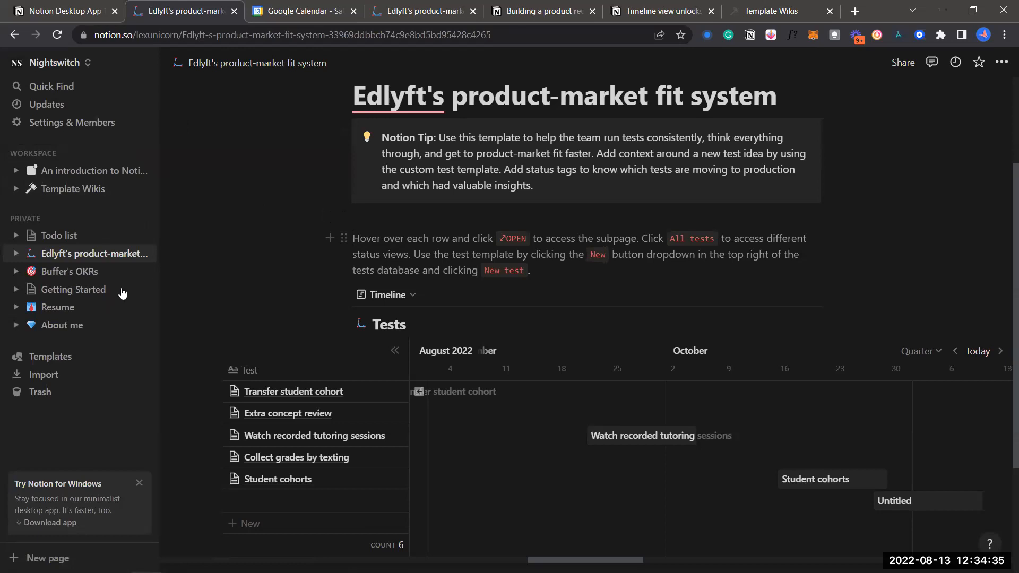
Browse the New Hire Onboarding template preview in Templates, then collapse Human resources
left_click(85, 357)
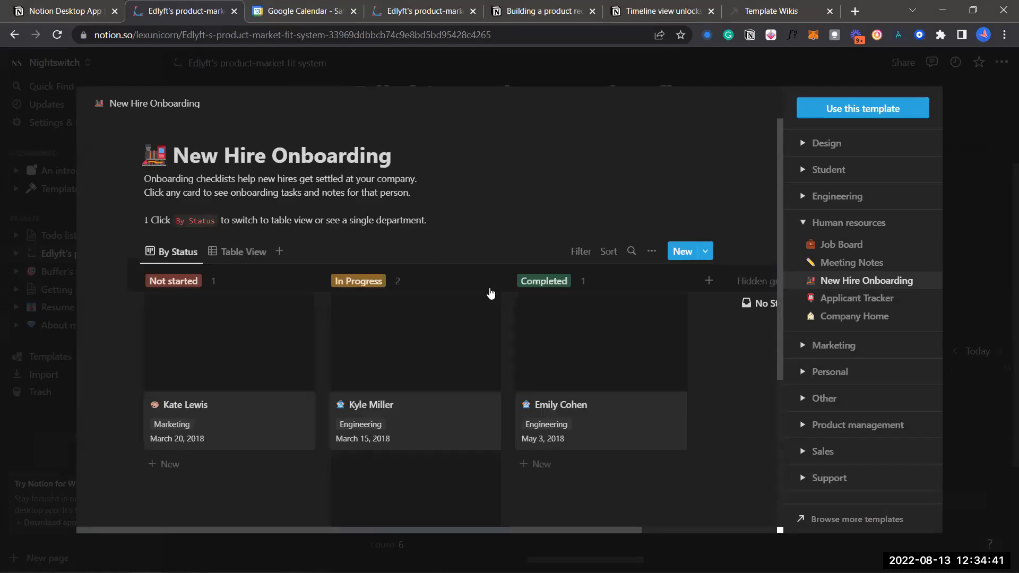
scroll(467, 388, "down", 2)
scroll(467, 388, "up", 1)
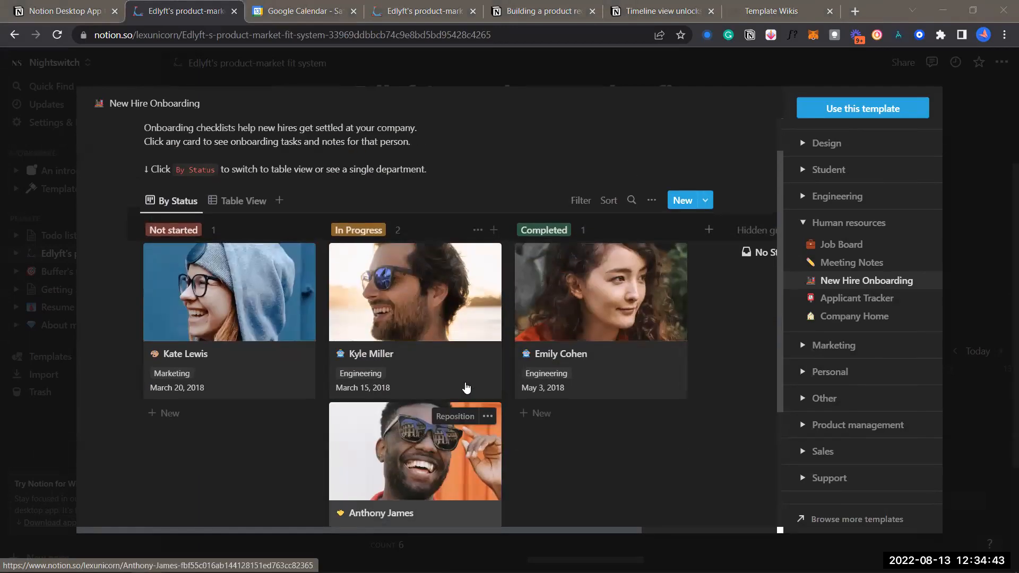
scroll(466, 388, "up", 2)
scroll(494, 345, "down", 3)
scroll(520, 298, "up", 3)
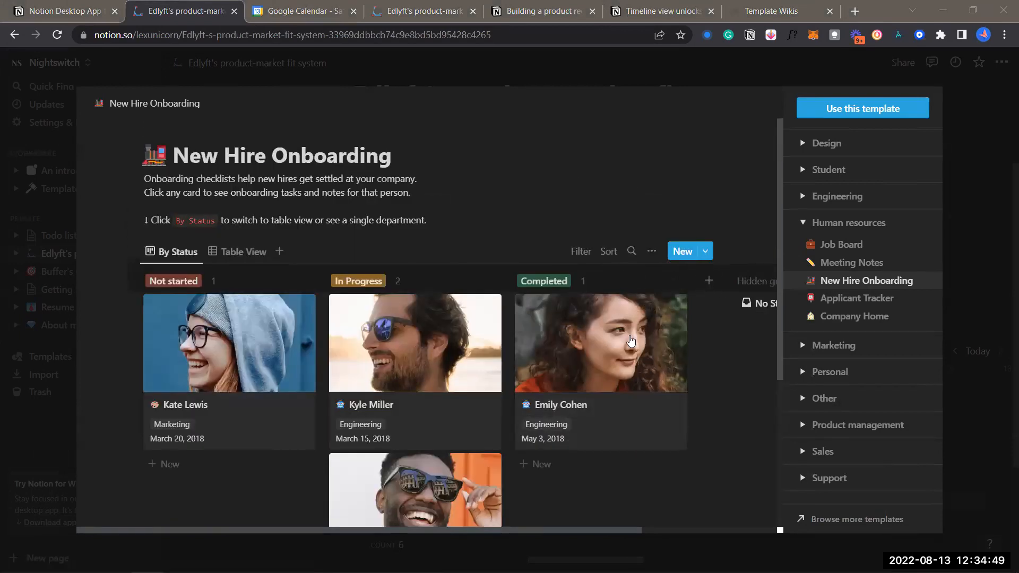
scroll(632, 353, "down", 4)
scroll(632, 351, "up", 4)
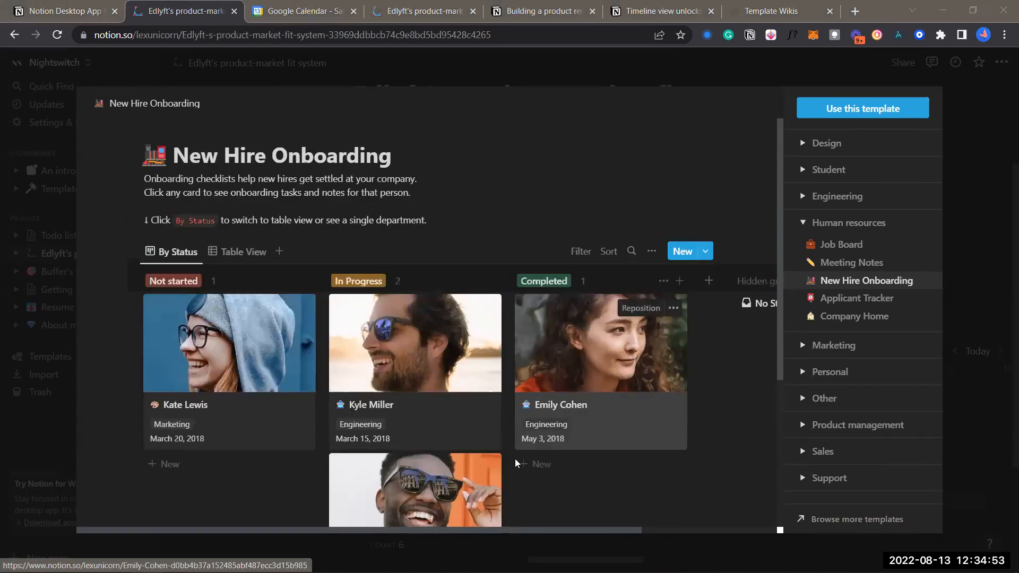
scroll(412, 365, "down", 4)
scroll(412, 365, "up", 4)
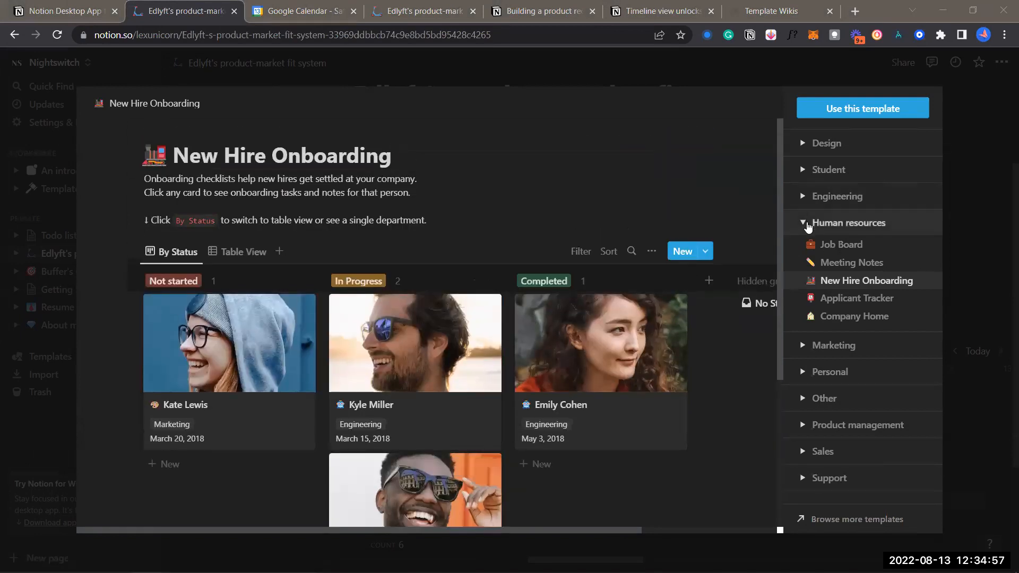
left_click(807, 226)
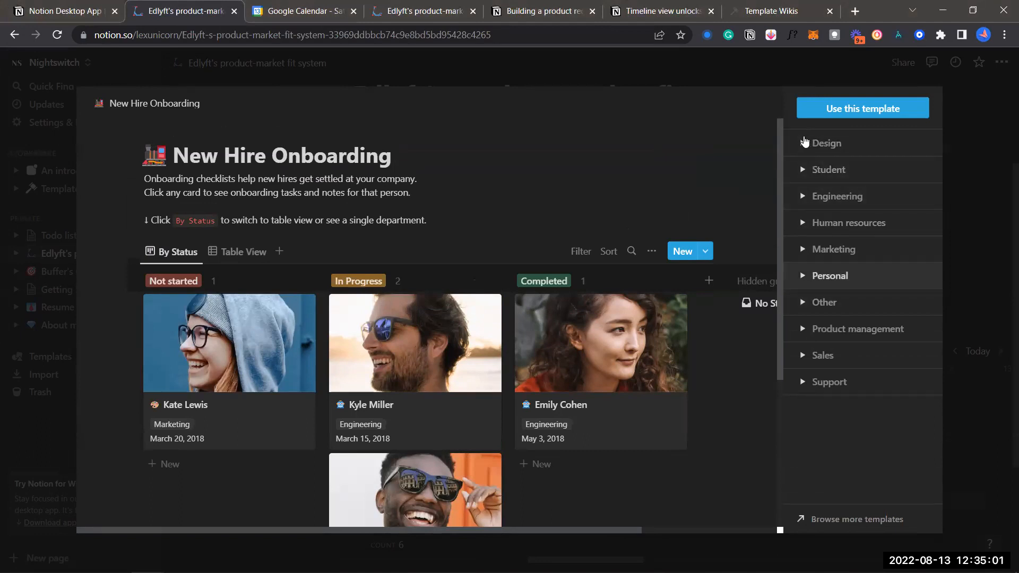
Expand Design and preview the User Research Database and Design Tasks templates
left_click(805, 145)
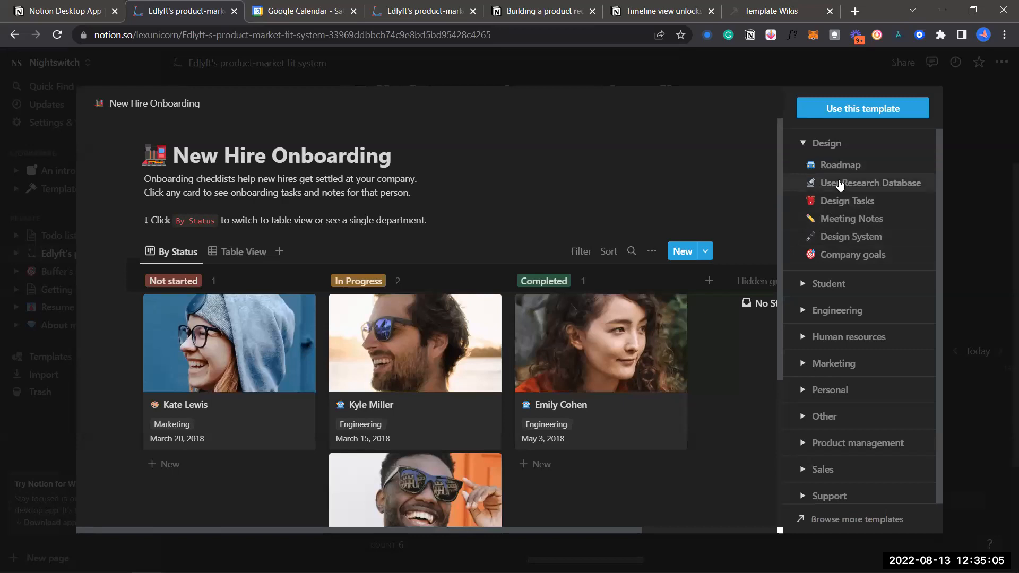
left_click(839, 185)
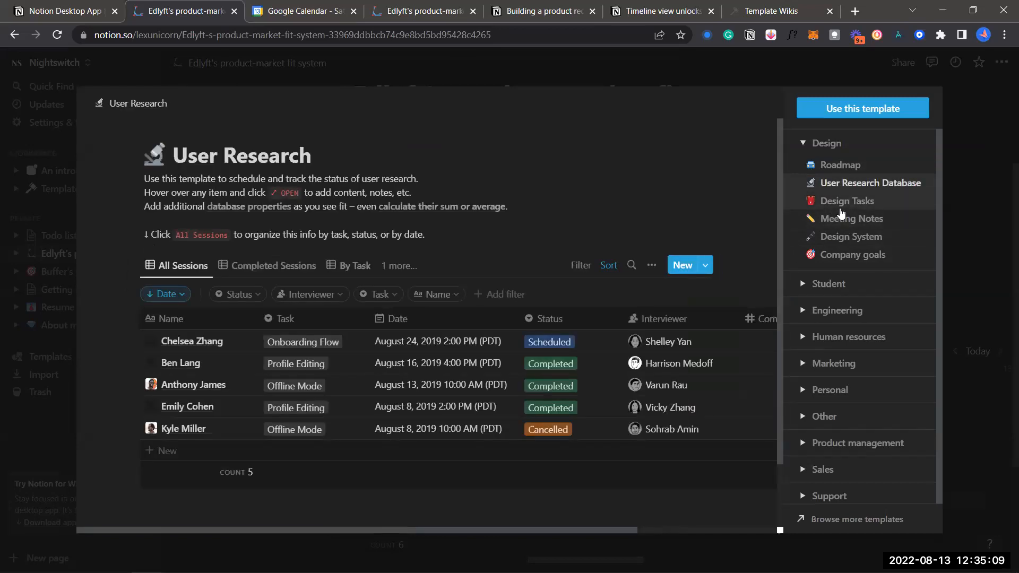
left_click(841, 208)
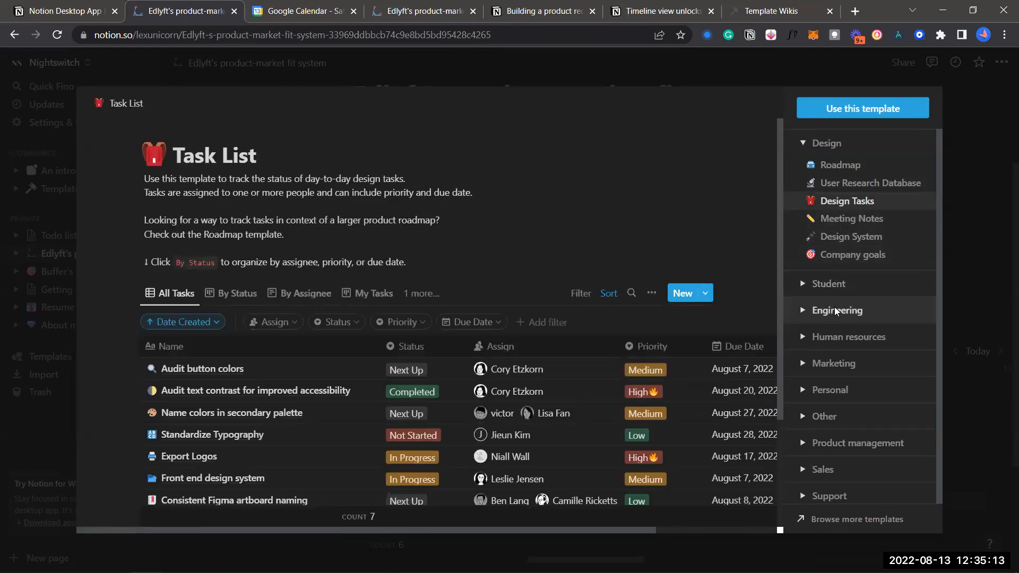
Expand Engineering and preview its To-Do, Roadmap and Engineering Wiki templates
scroll(833, 310, "down", 1)
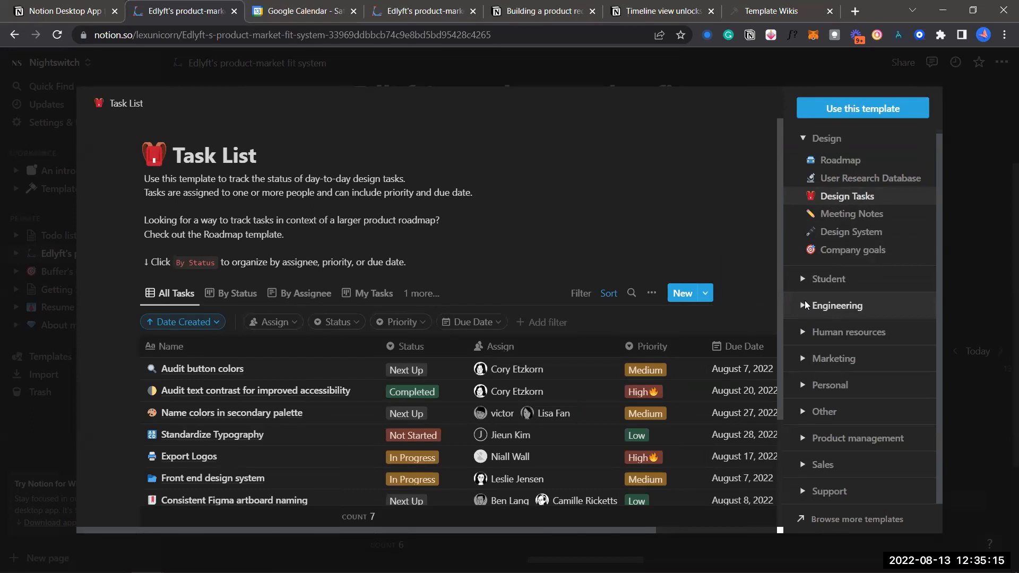
left_click(805, 306)
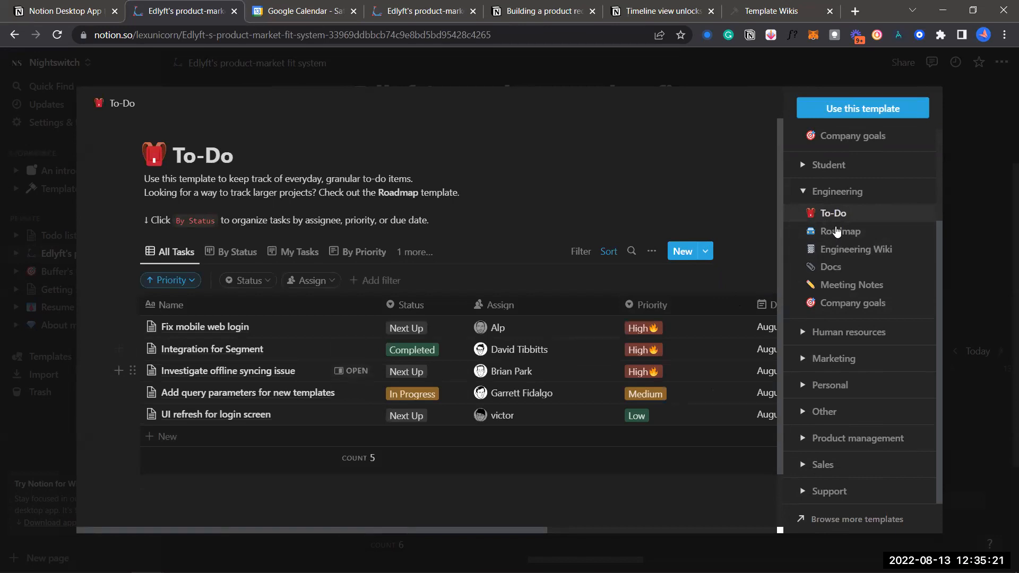
scroll(537, 388, "down", 1)
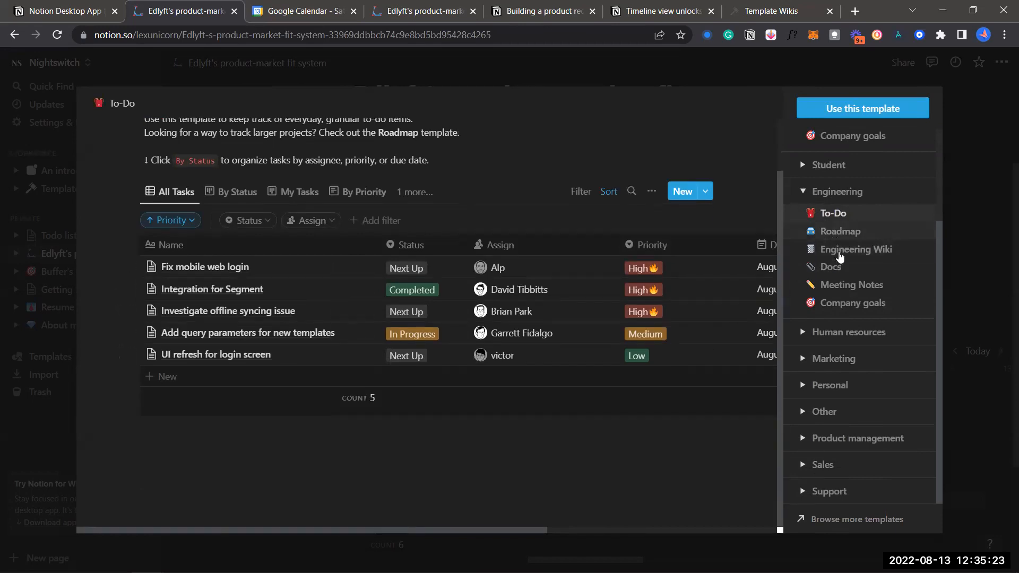
left_click(839, 232)
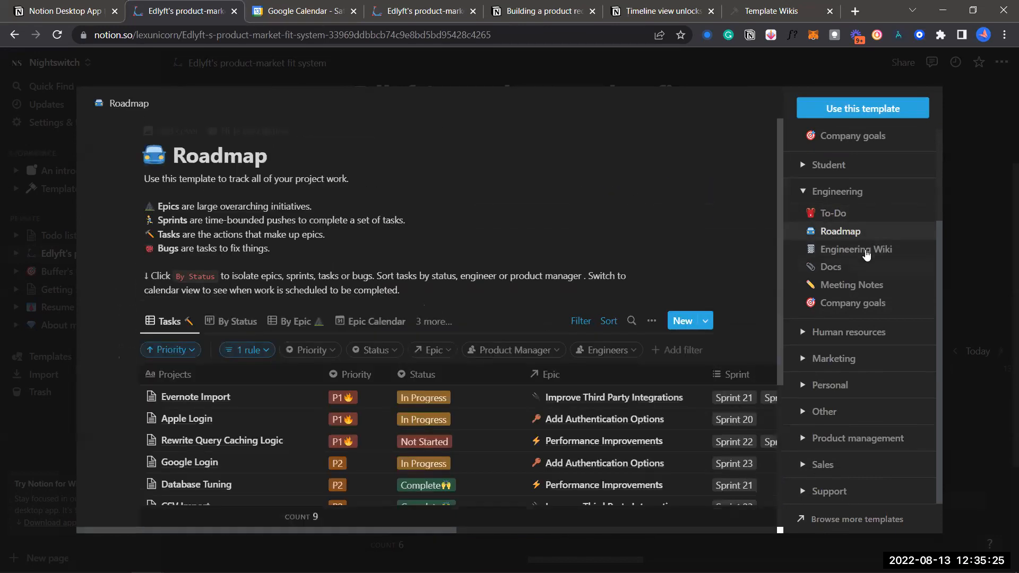
key("Down")
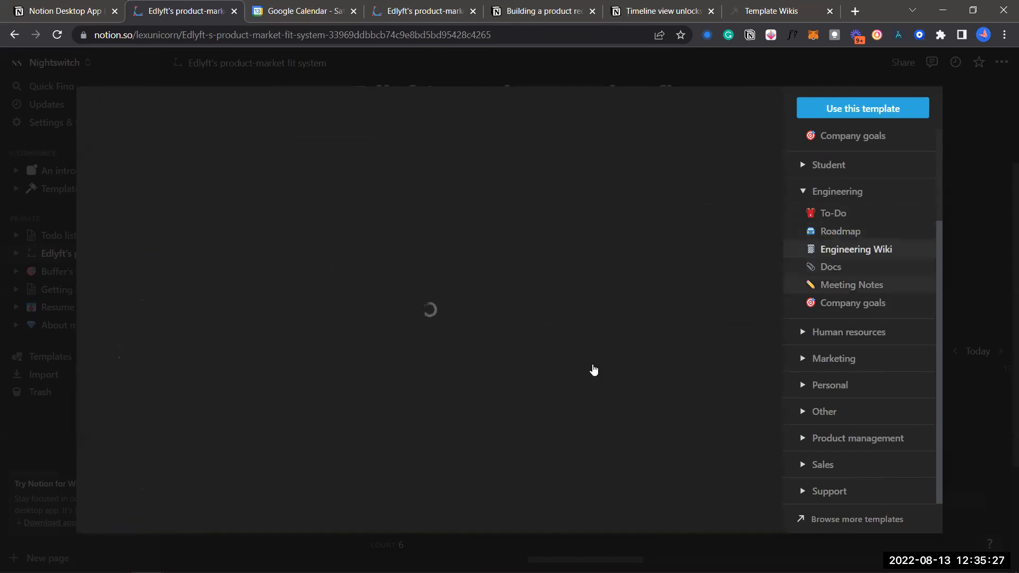
Browse Engineering Wiki, then preview the Docs, Meeting Notes and Company goals templates
scroll(555, 319, "down", 2)
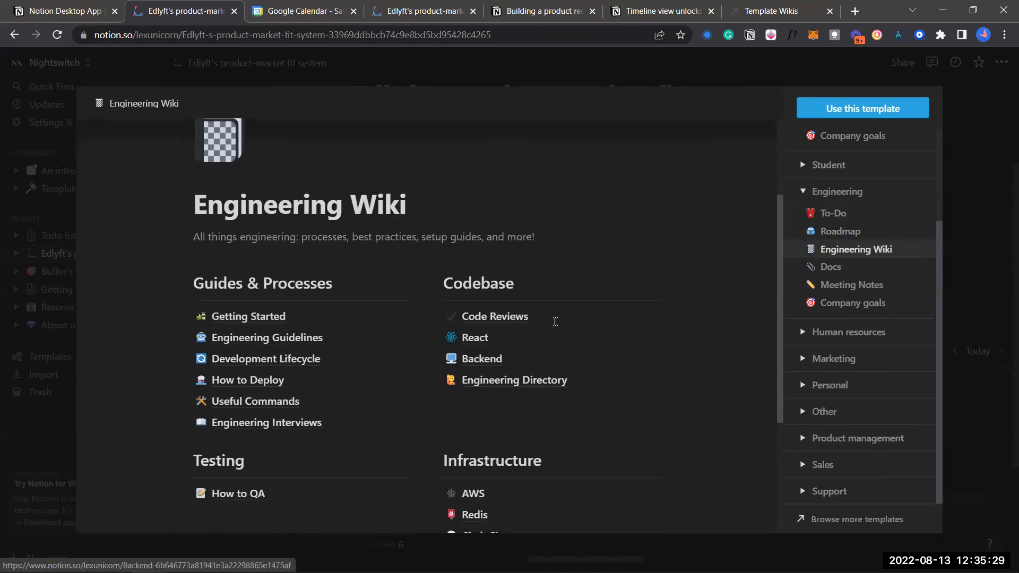
scroll(555, 322, "down", 5)
scroll(556, 321, "up", 1)
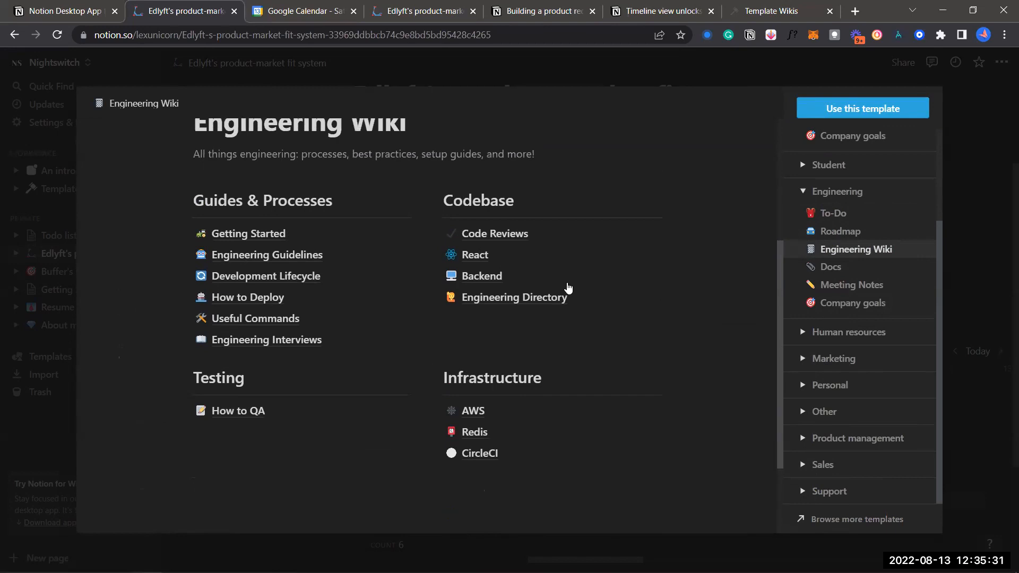
scroll(548, 204, "up", 1)
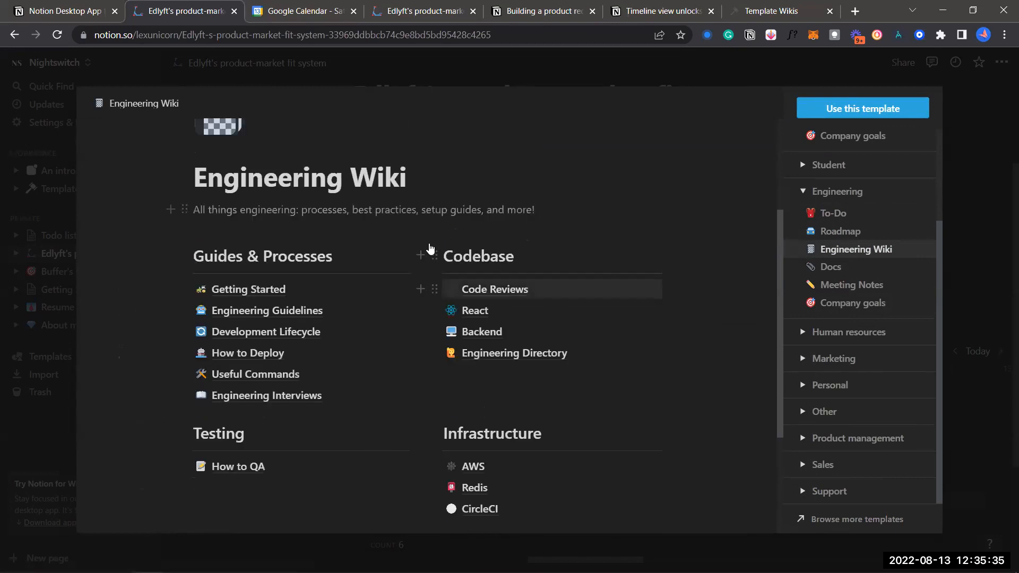
scroll(393, 251, "down", 1)
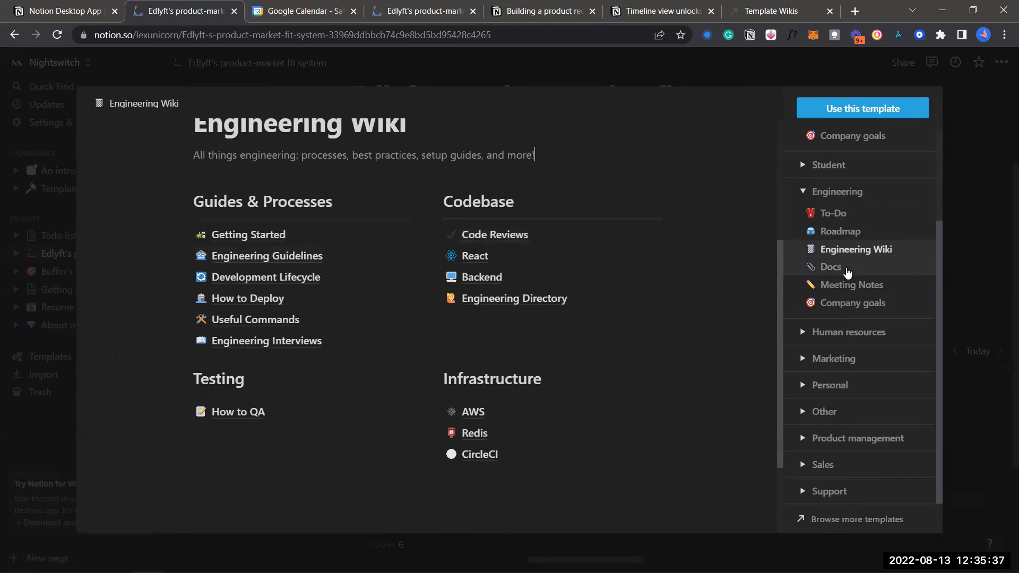
left_click(847, 272)
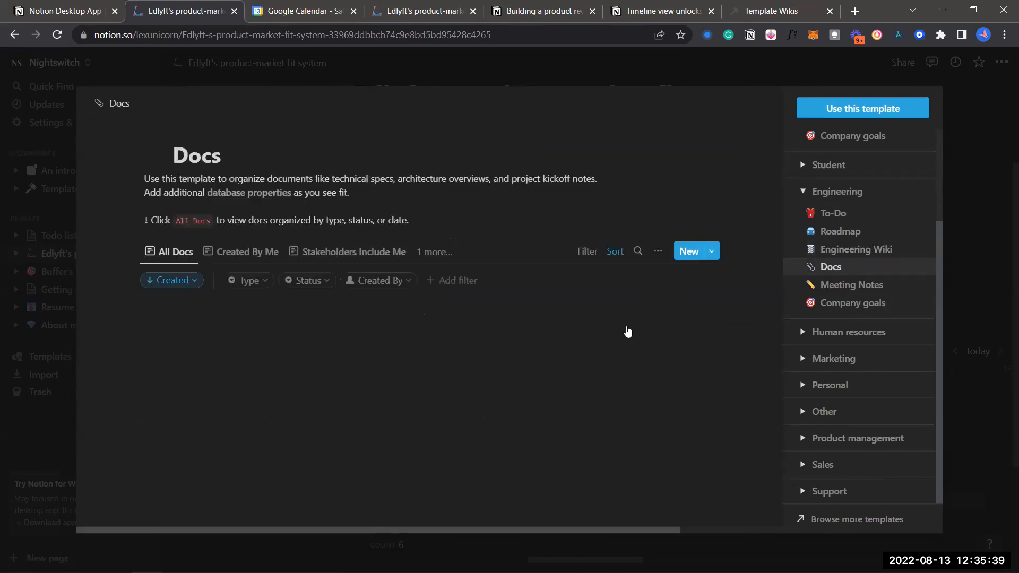
scroll(634, 319, "down", 1)
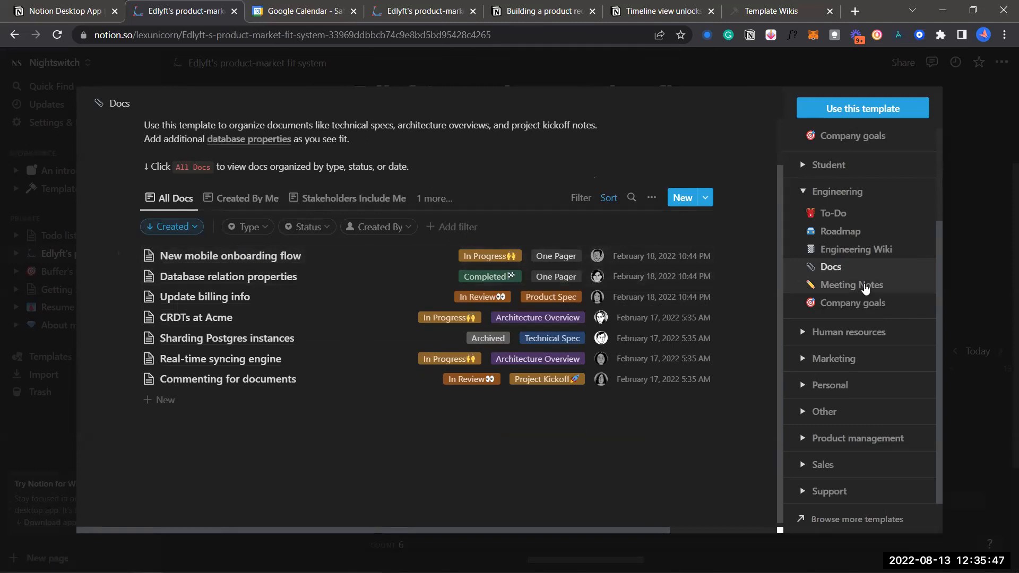
left_click(865, 288)
left_click(838, 306)
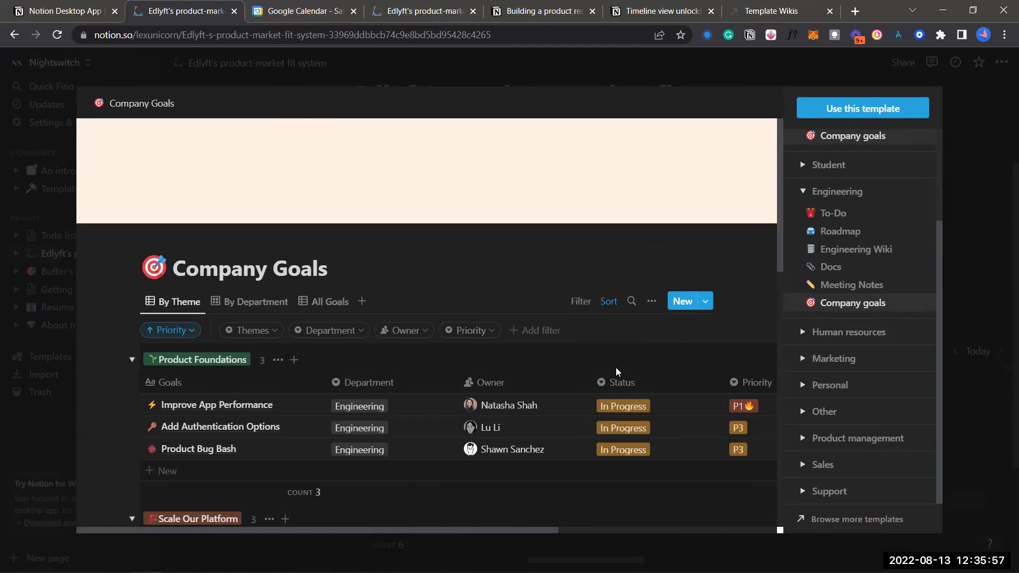
Scroll through the Company Goals preview's themes, goals, owners and priorities
scroll(617, 371, "down", 3)
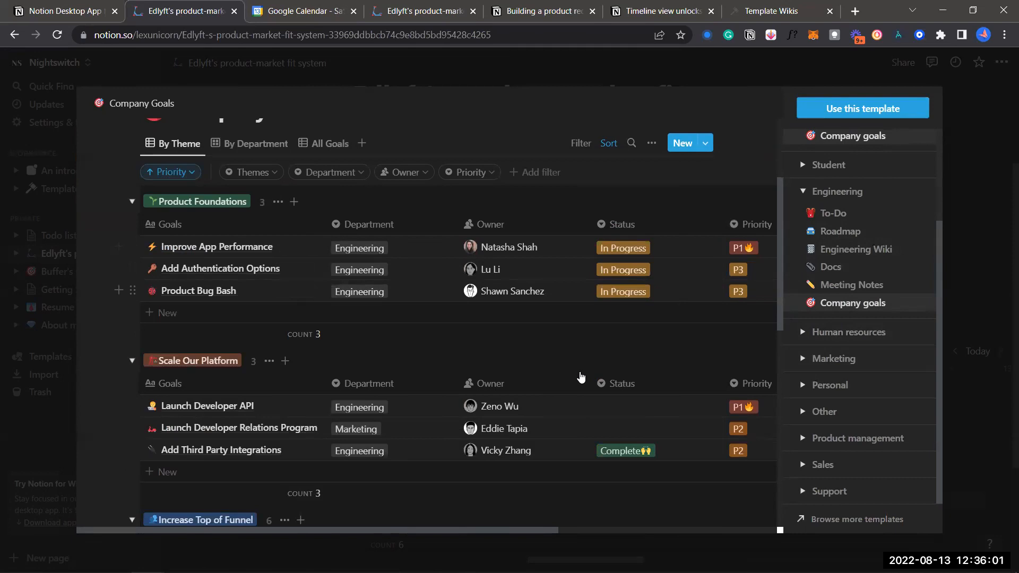
scroll(584, 313, "up", 3)
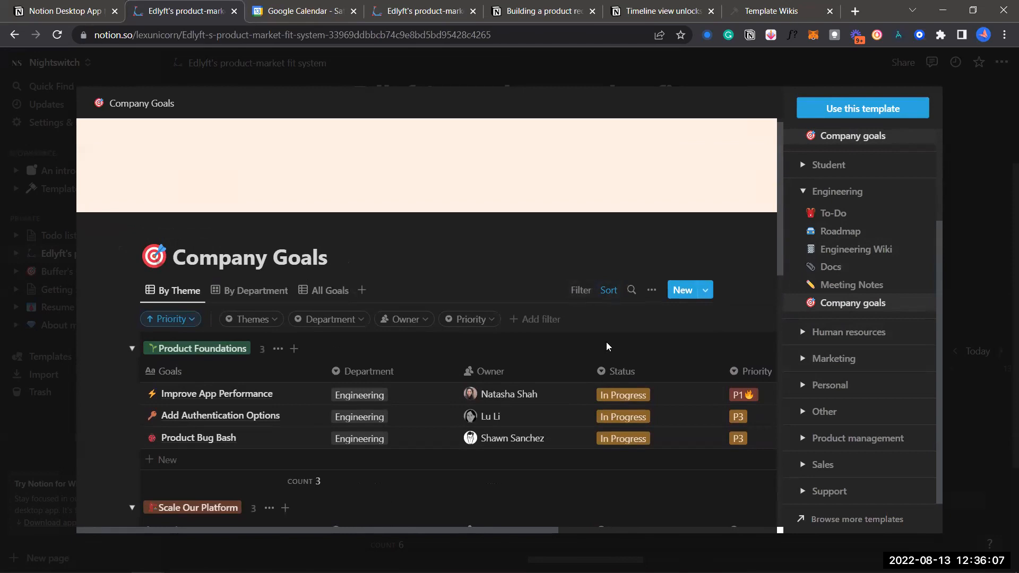
scroll(608, 347, "down", 2)
scroll(466, 277, "down", 1)
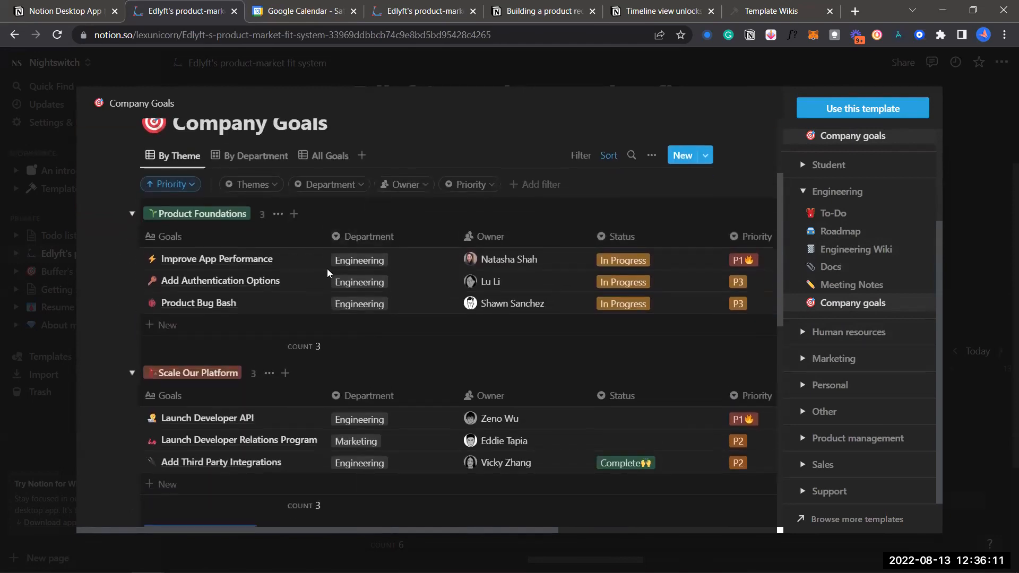
scroll(333, 315, "down", 2)
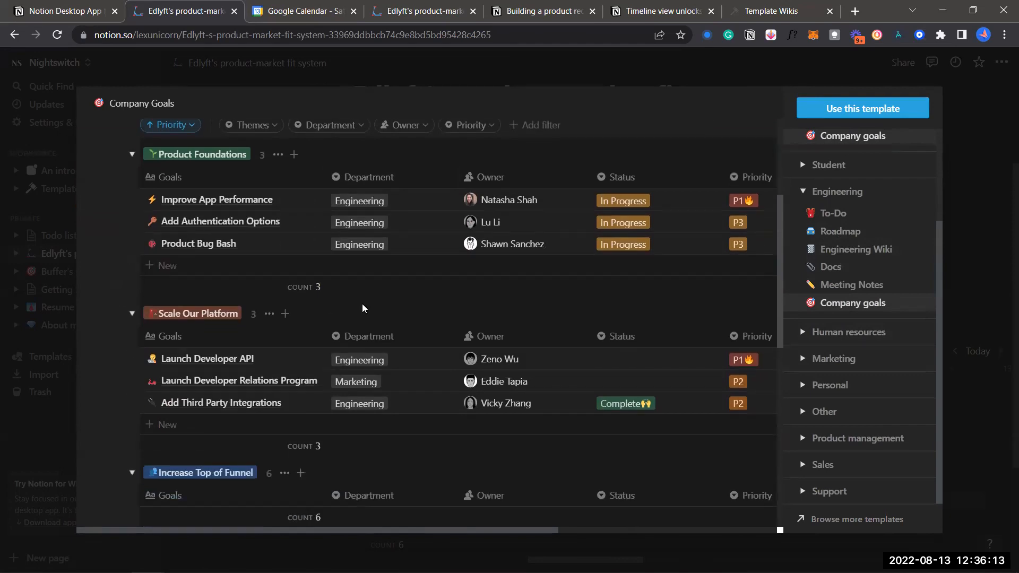
scroll(363, 308, "down", 2)
scroll(396, 348, "down", 2)
scroll(425, 336, "down", 4)
scroll(426, 335, "up", 9)
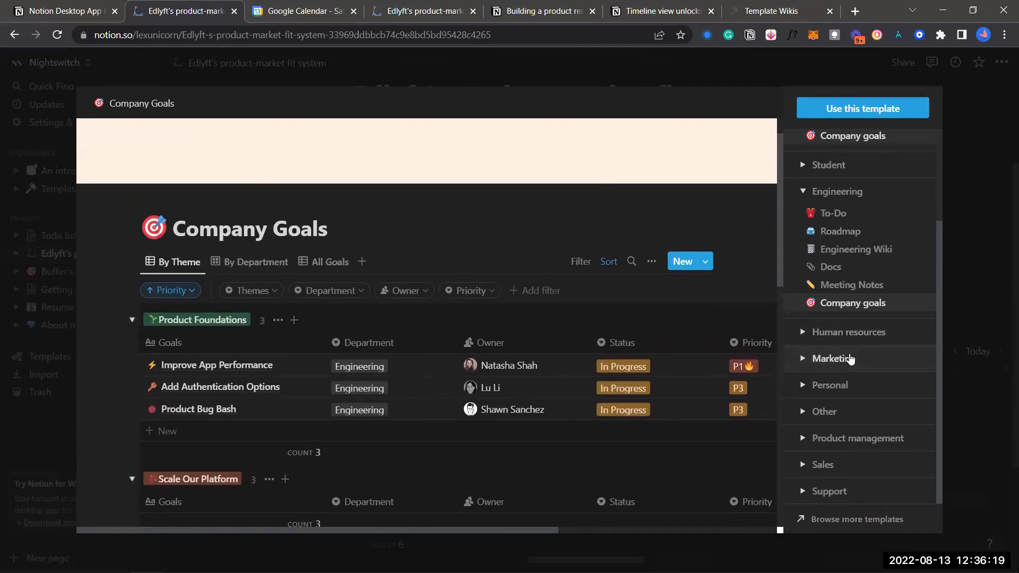
Expand Marketing, Human resources and Product management, and preview the Product Wiki template
left_click(851, 360)
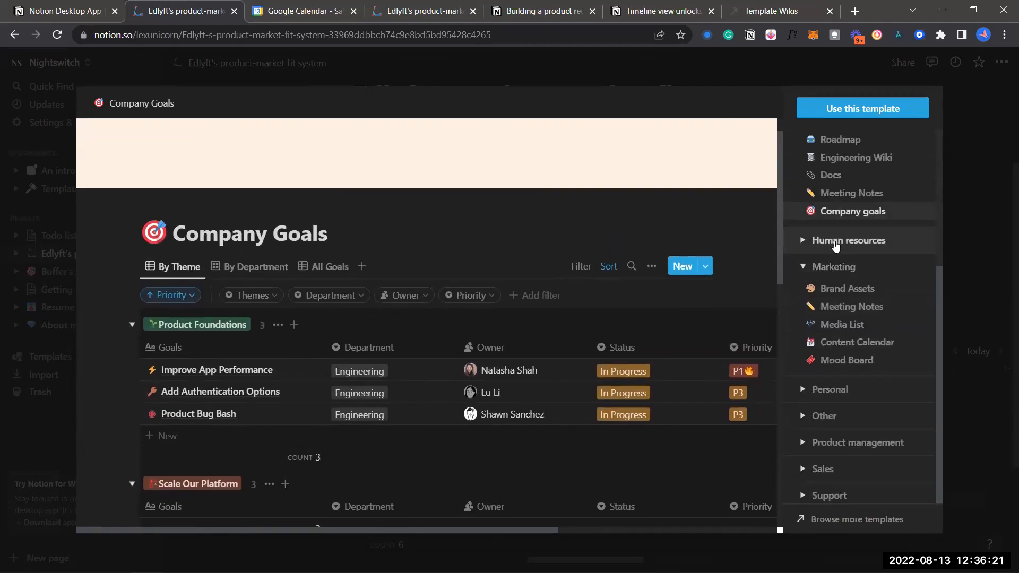
left_click(836, 241)
scroll(844, 393, "down", 3)
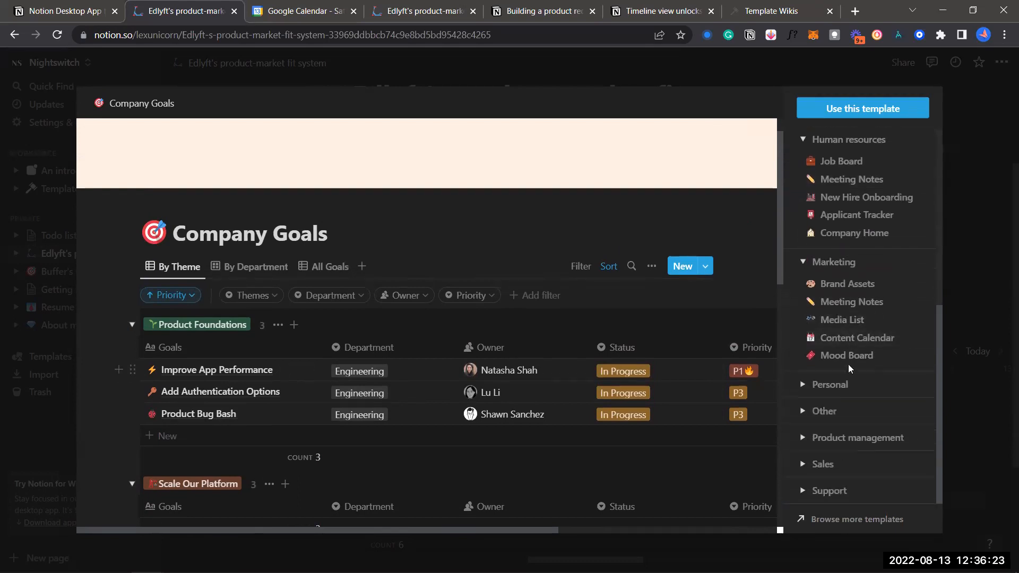
left_click(858, 434)
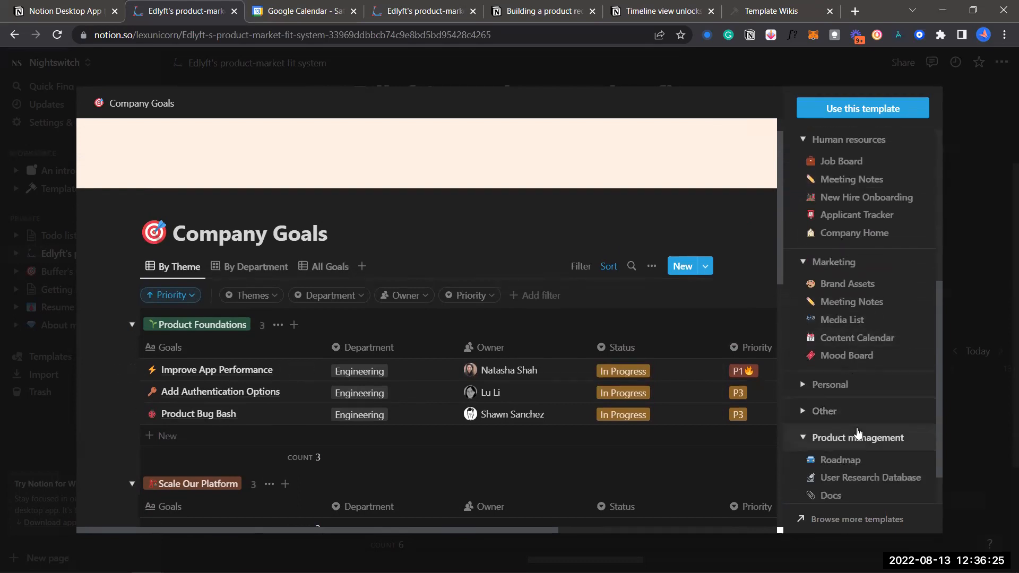
scroll(858, 434, "down", 3)
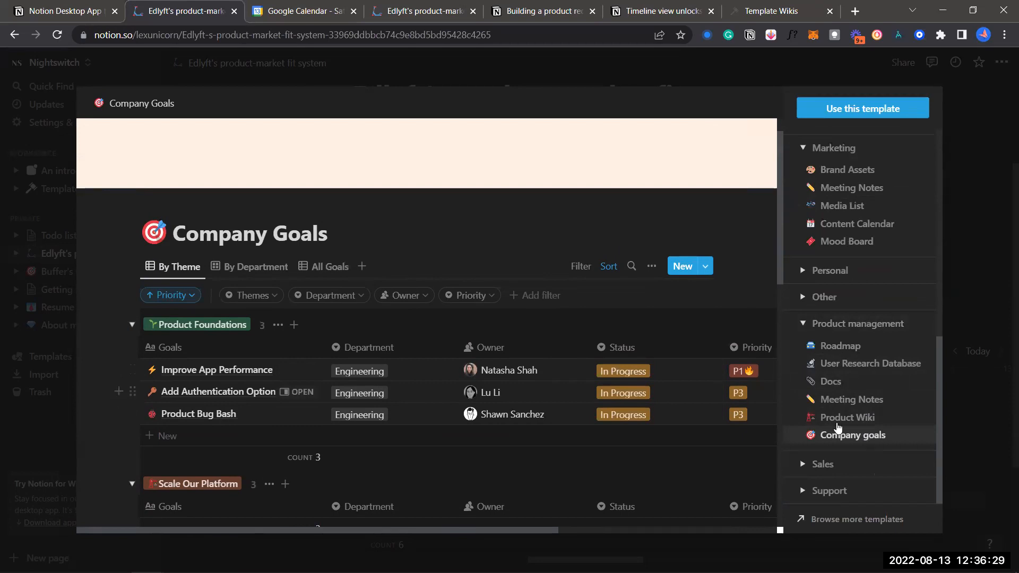
left_click(846, 418)
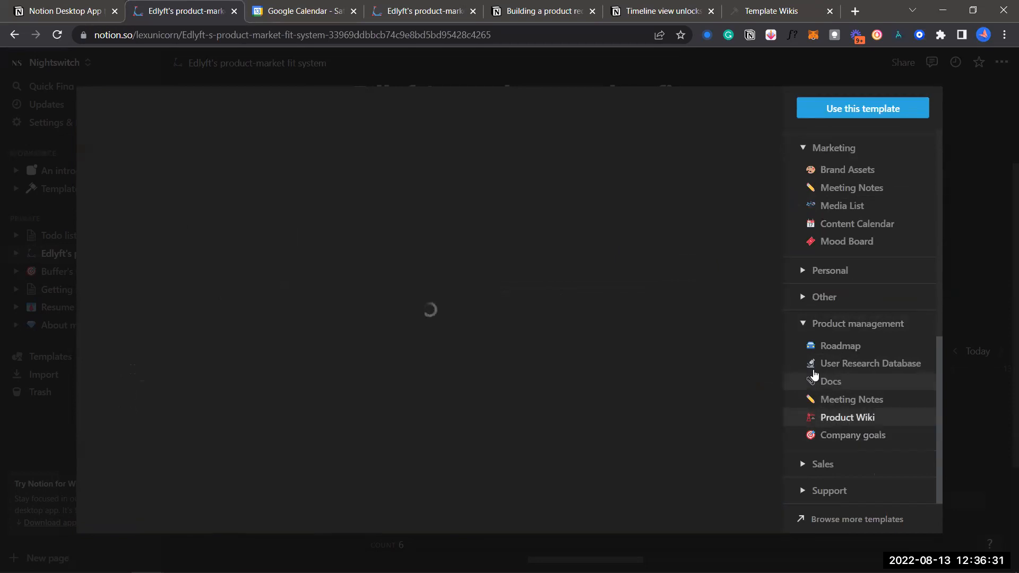
Review the Product Wiki preview and delete the '!' from its subtitle
scroll(548, 398, "down", 3)
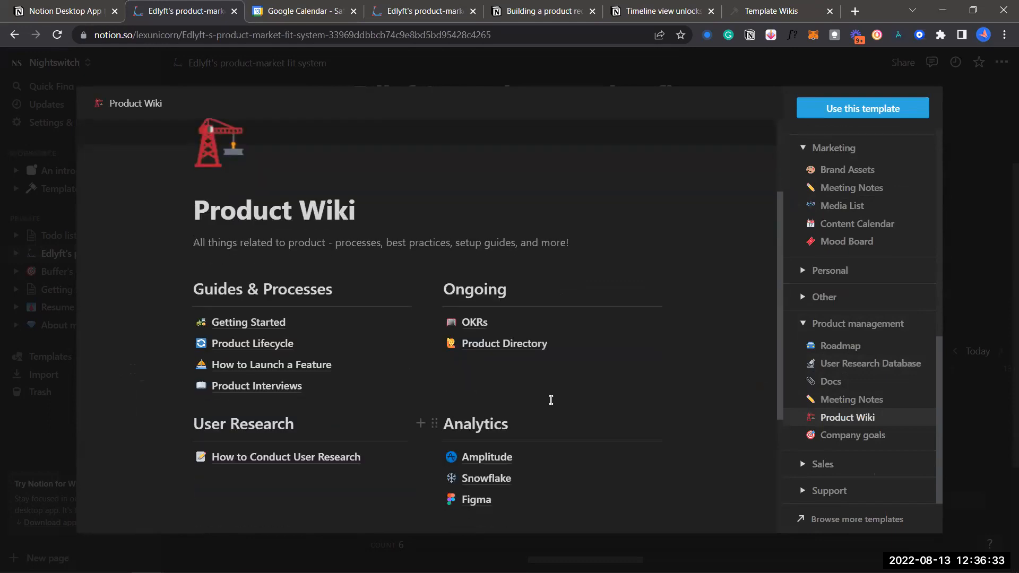
scroll(549, 399, "down", 1)
scroll(651, 298, "down", 2)
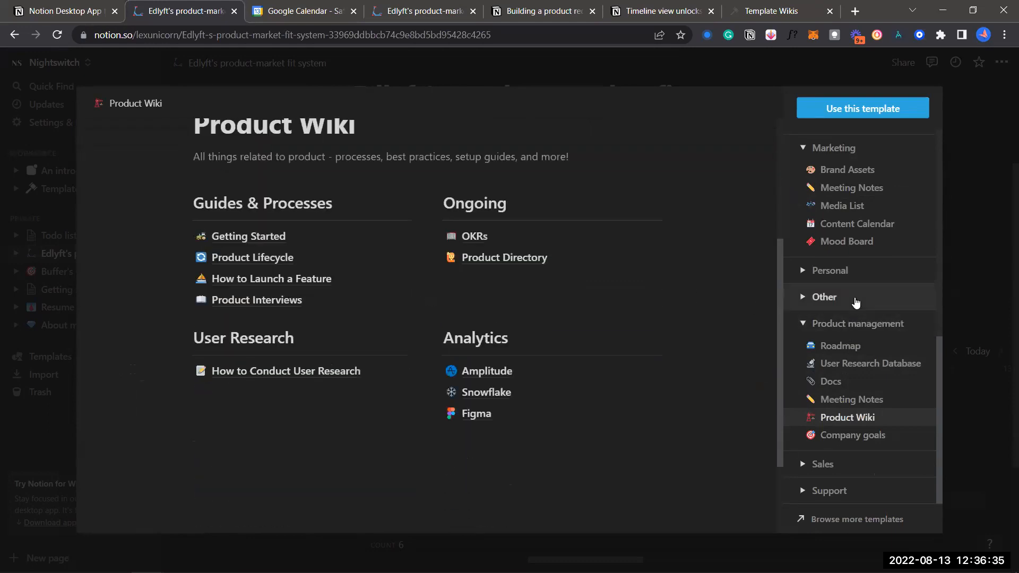
scroll(852, 300, "up", 1)
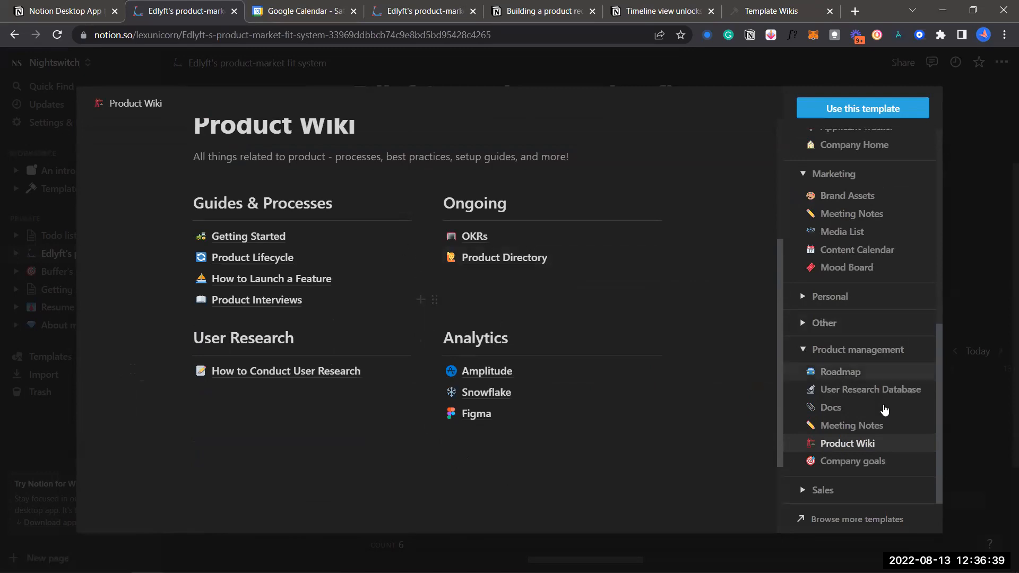
scroll(796, 462, "up", 2)
scroll(648, 250, "up", 1)
scroll(652, 238, "up", 2)
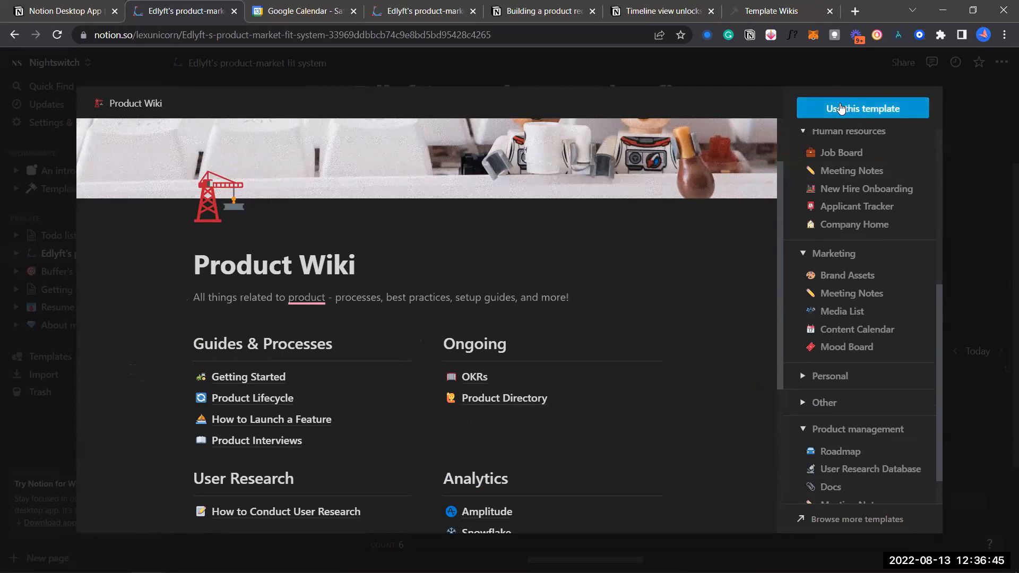
scroll(667, 216, "down", 2)
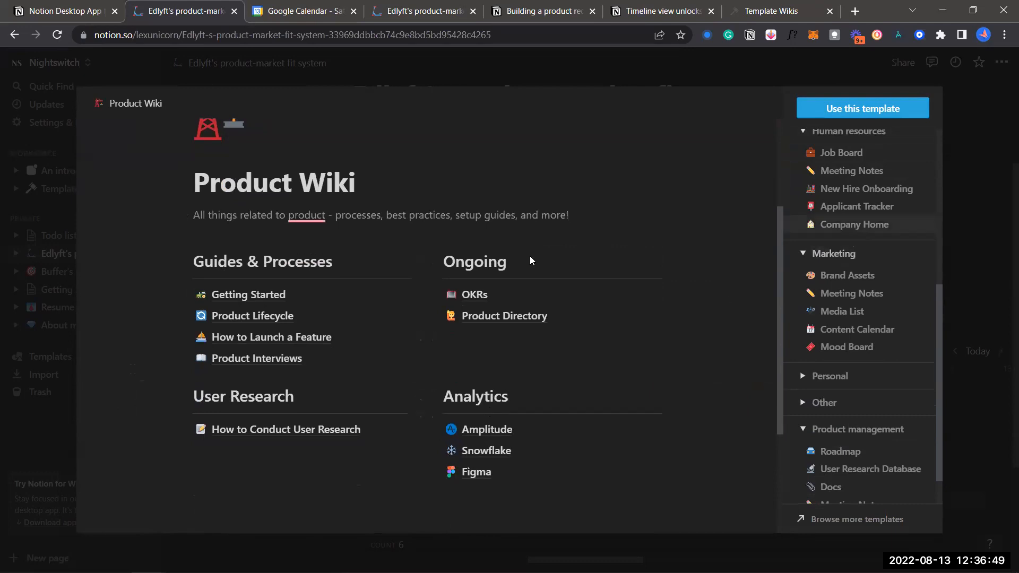
scroll(531, 261, "up", 1)
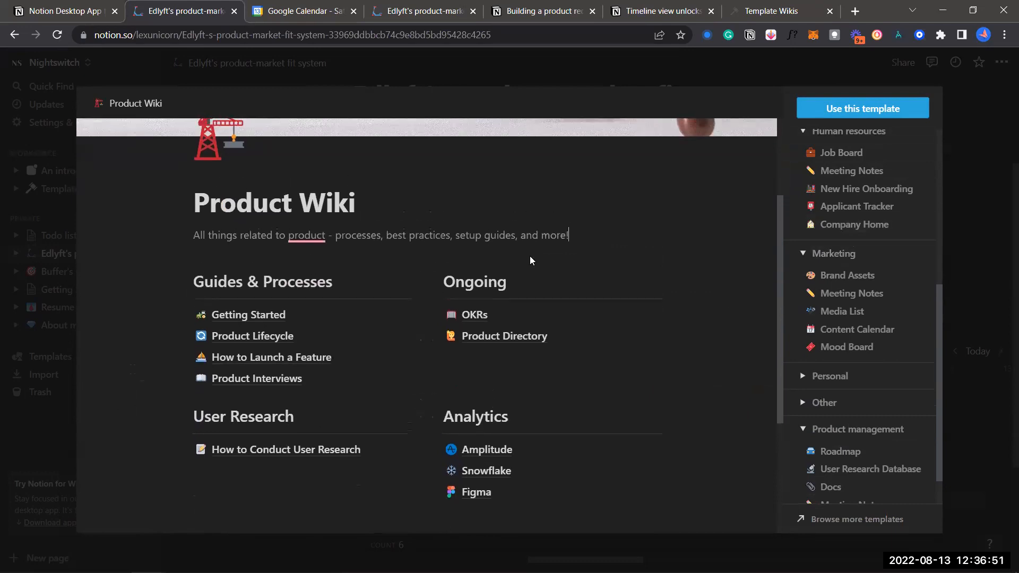
scroll(584, 264, "up", 1)
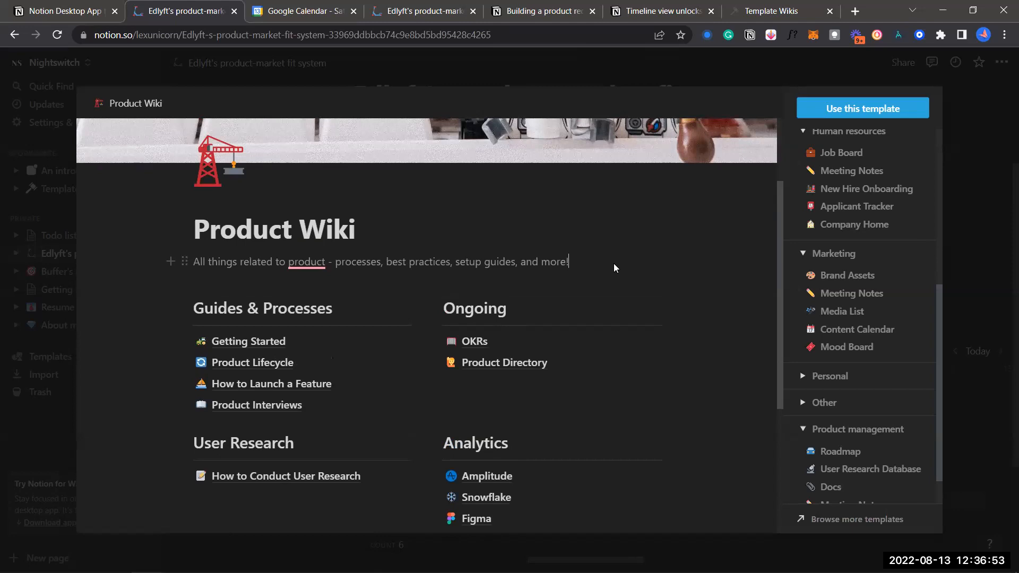
scroll(614, 263, "up", 5)
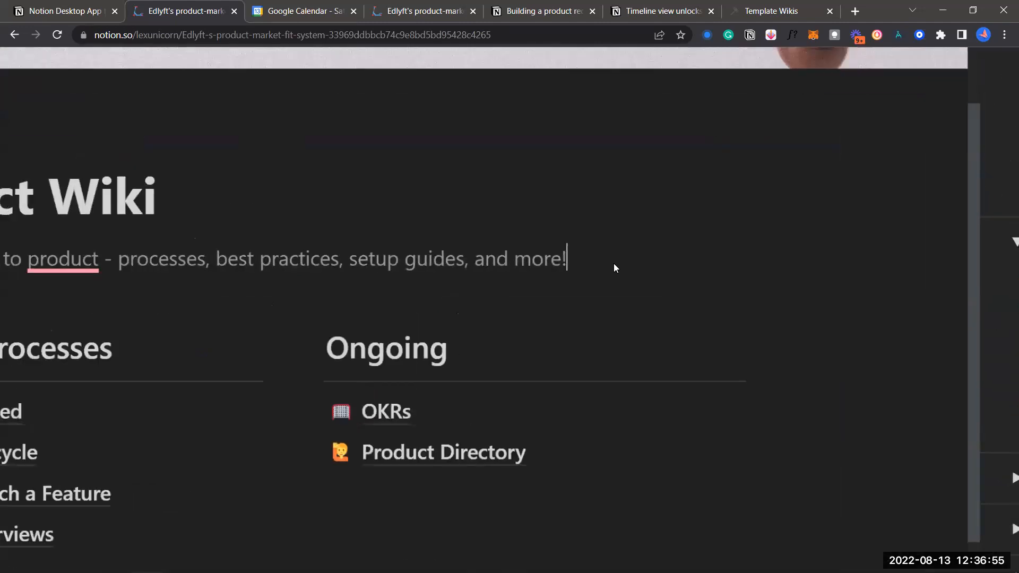
scroll(734, 164, "down", 5)
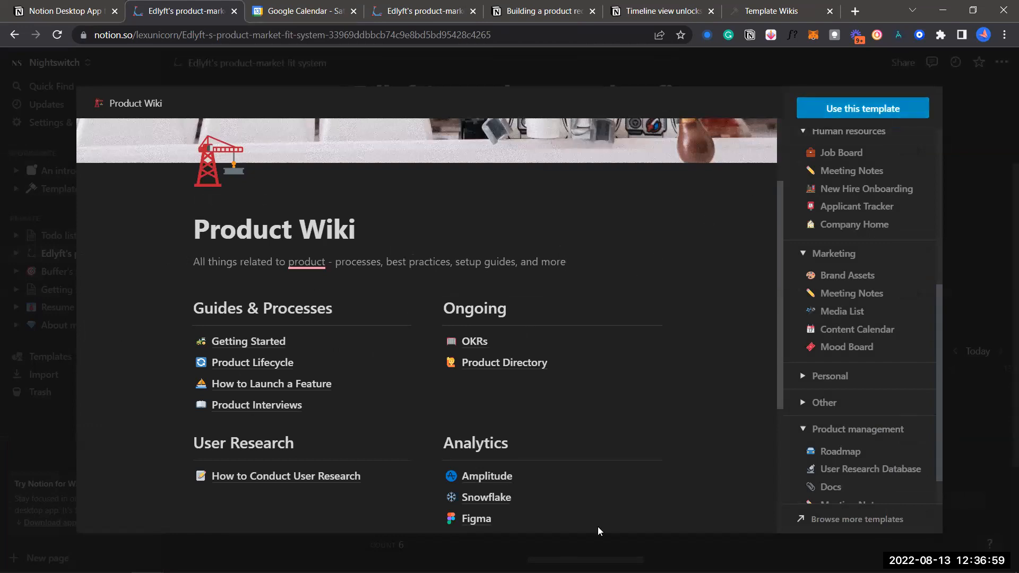
Save the template edits, adding a Product Wiki page, and reopen the template gallery
left_click(670, 546)
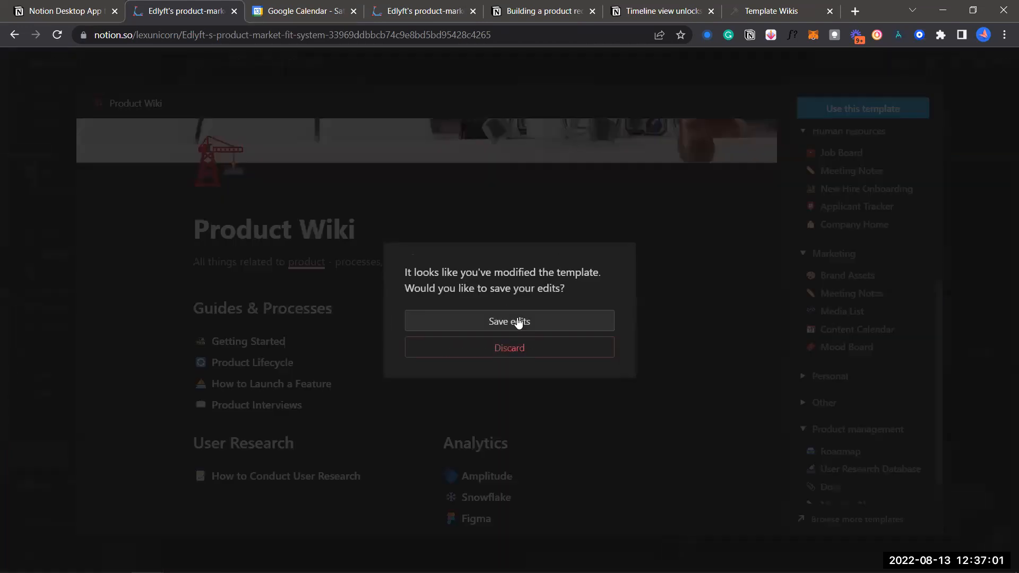
left_click(640, 281)
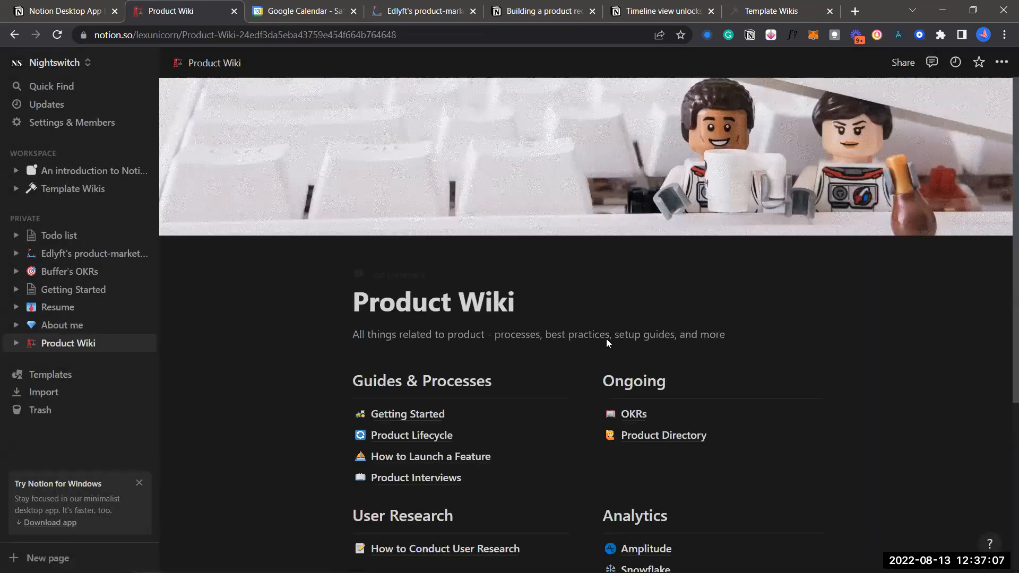
scroll(606, 338, "down", 3)
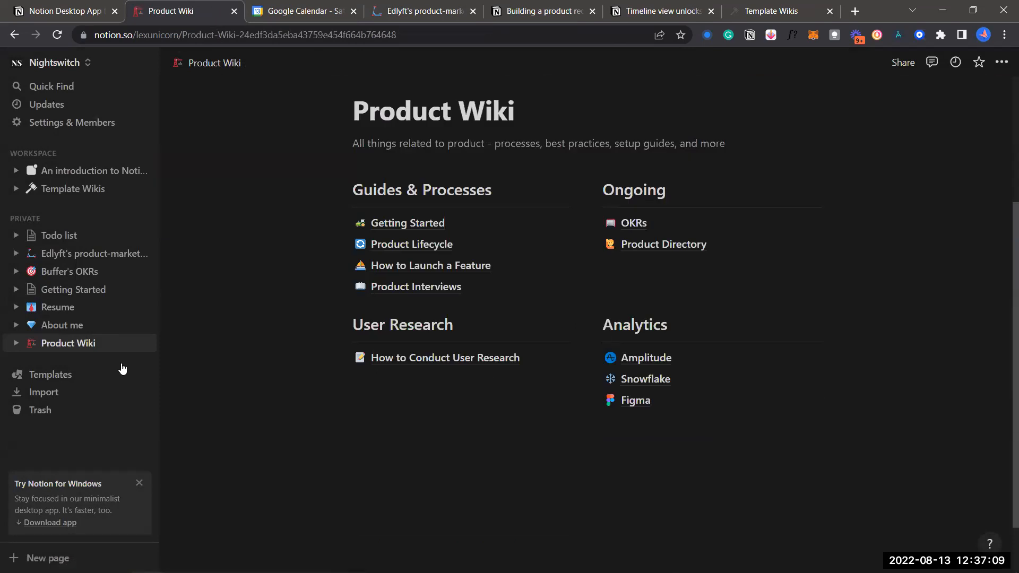
left_click(70, 376)
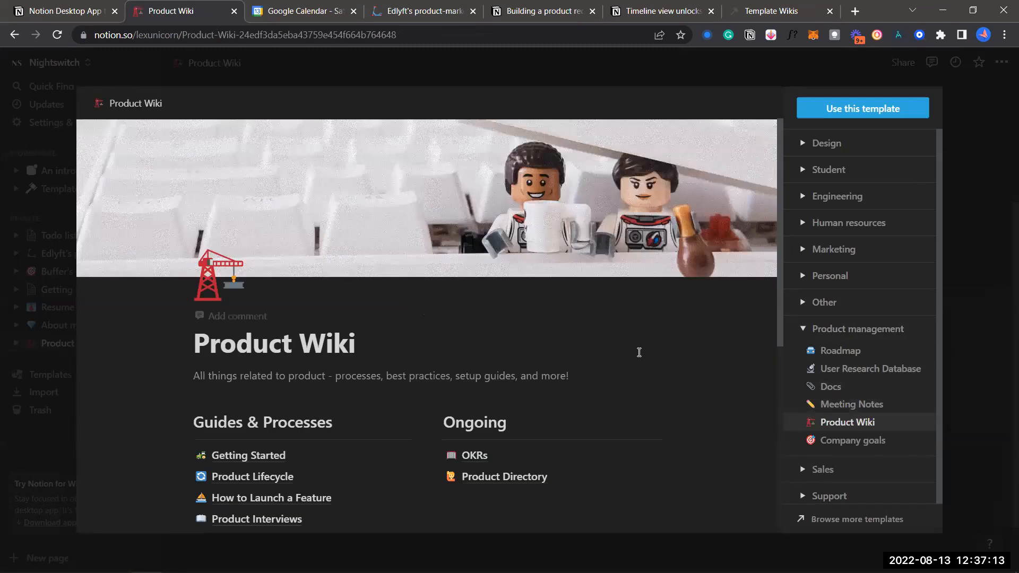
Create a Roadmap page from the Product management Roadmap template
scroll(640, 357, "down", 2)
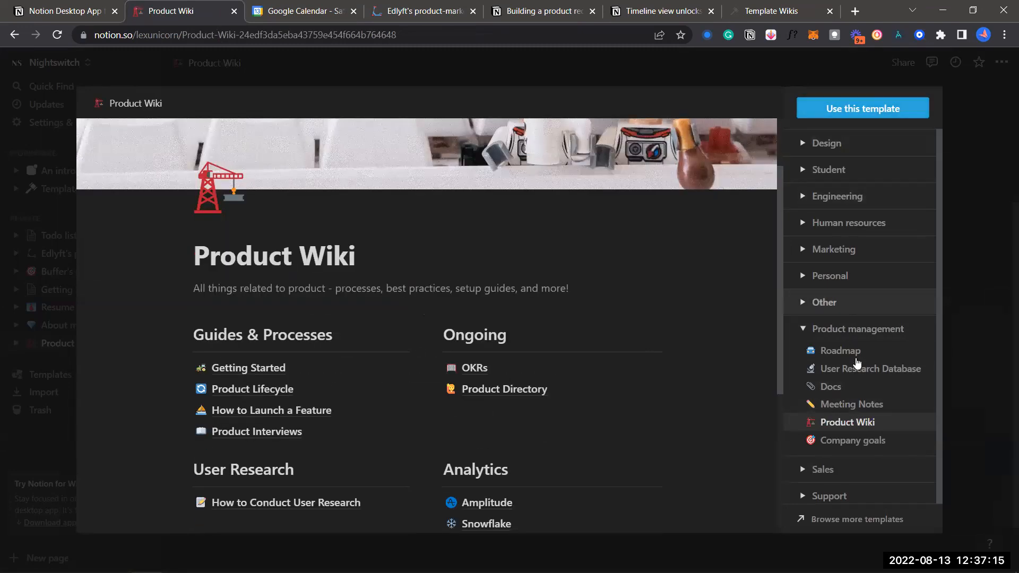
left_click(857, 359)
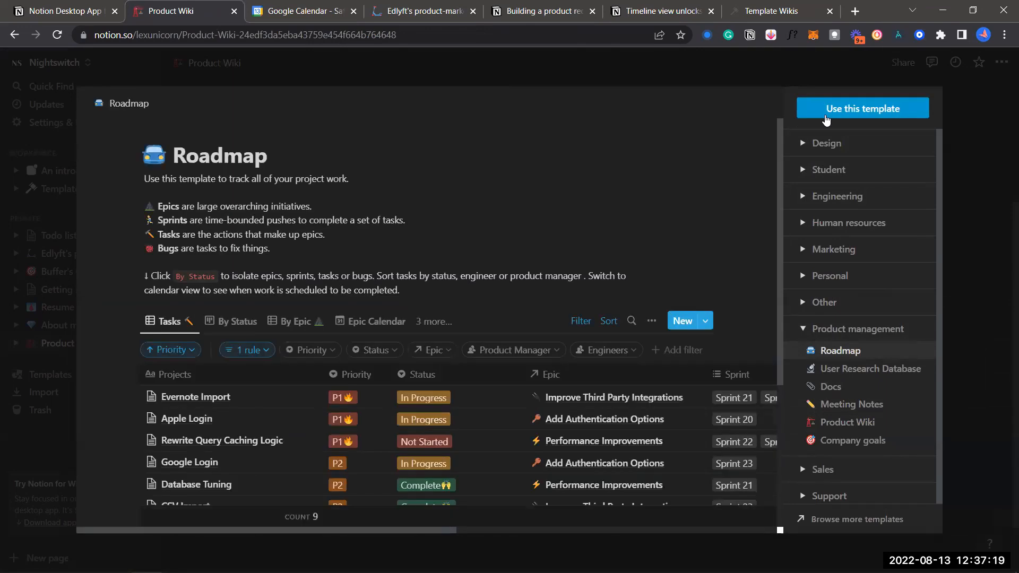
left_click(826, 111)
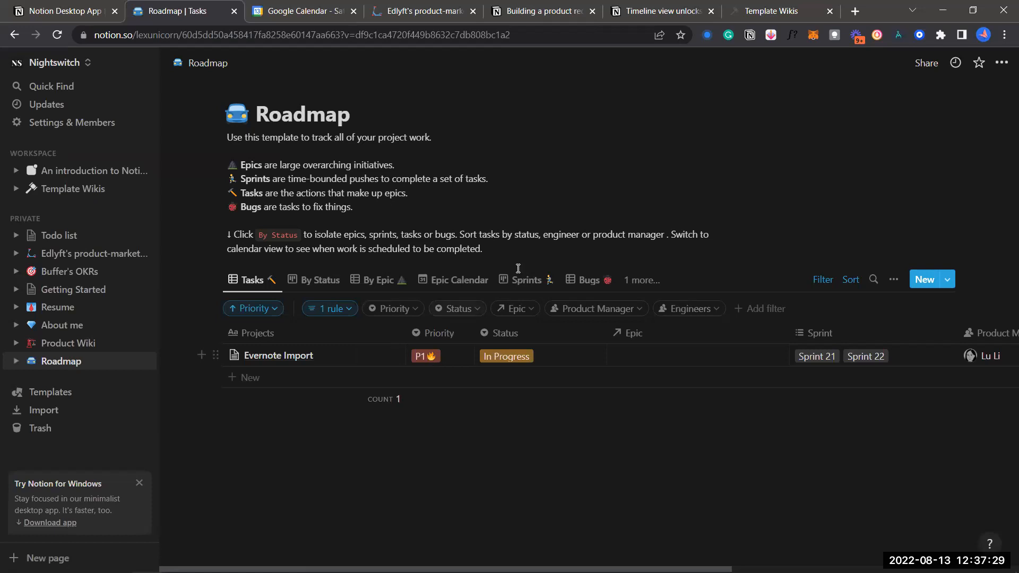
Drop the Roadmap description's final period, close Import and the Windows promo, then open Todo list
key("BackSpace")
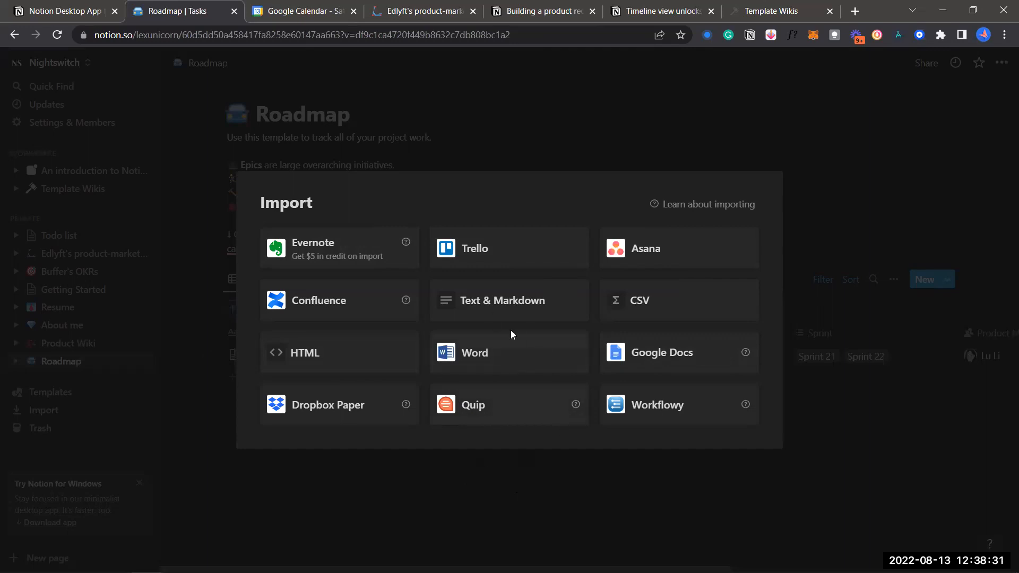
left_click_drag(483, 468, 417, 490)
left_click(418, 493)
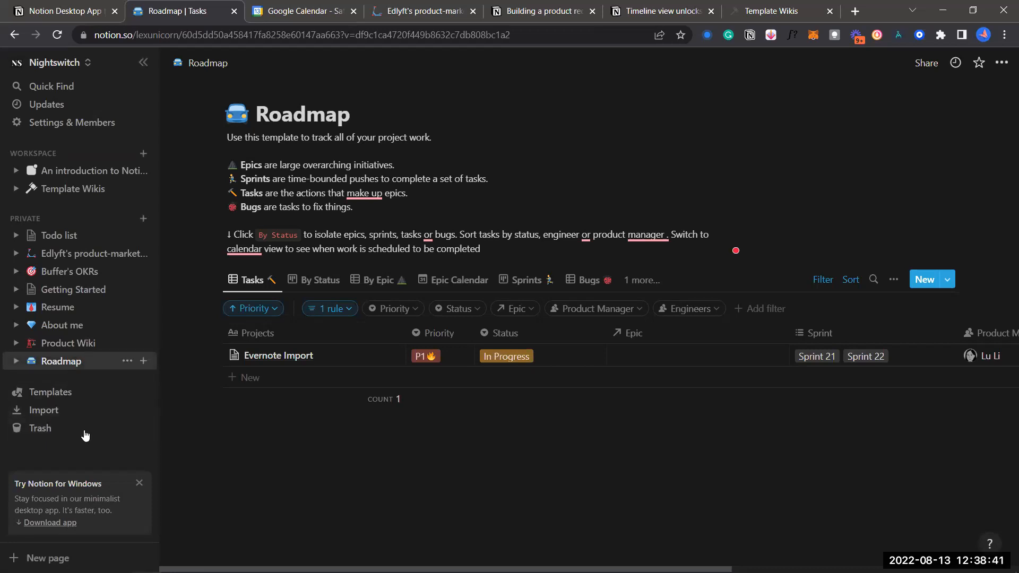
left_click(140, 484)
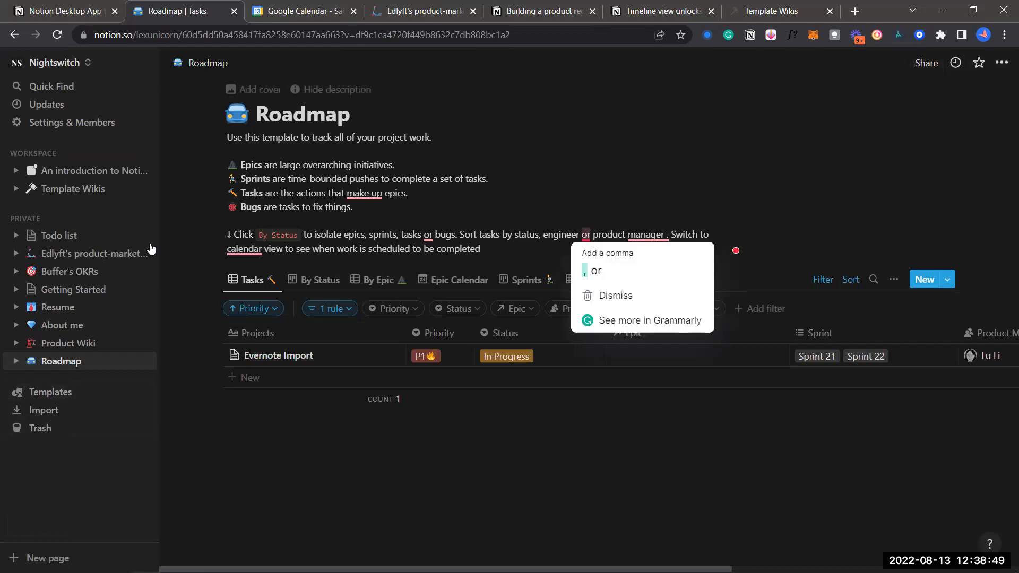
left_click(59, 236)
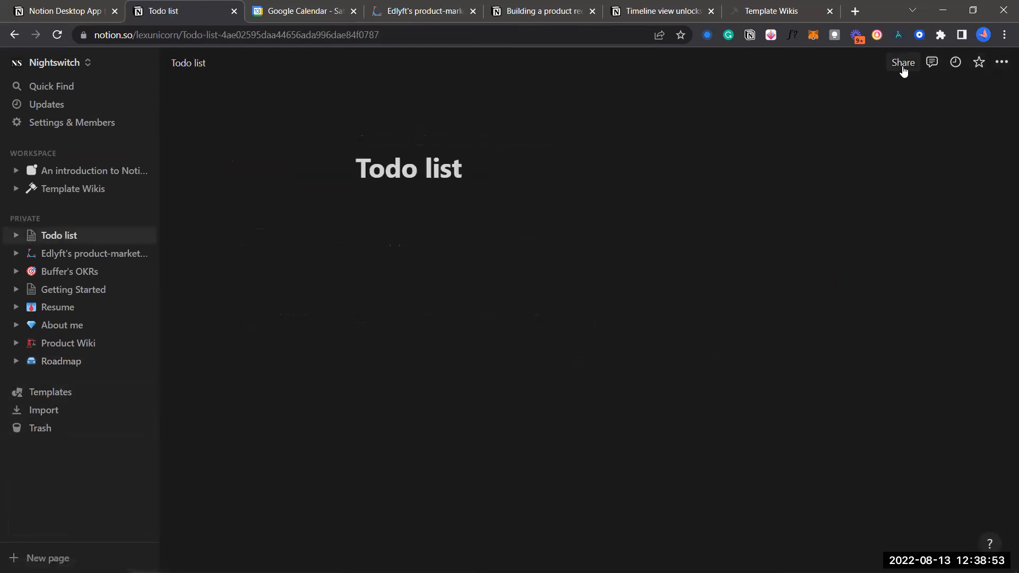
Show the Todo list page's updates panel and star the page into Favorites
left_click(905, 65)
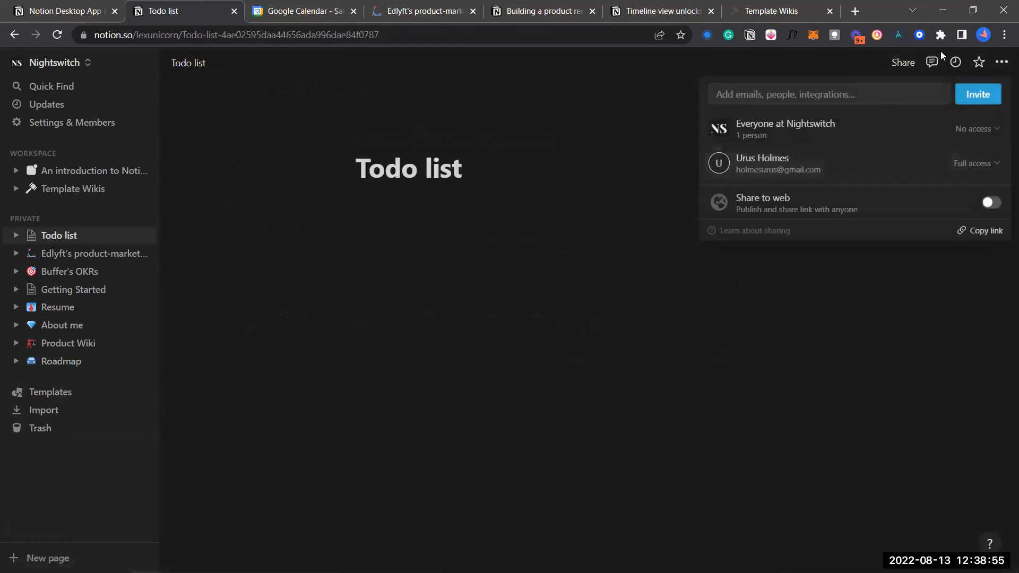
left_click(956, 62)
left_click(956, 63)
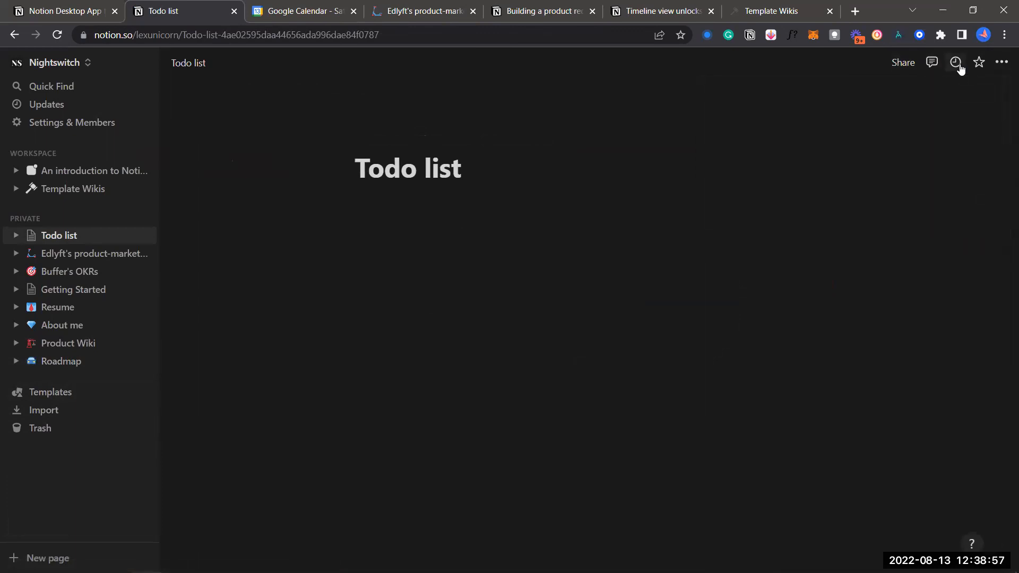
left_click(979, 63)
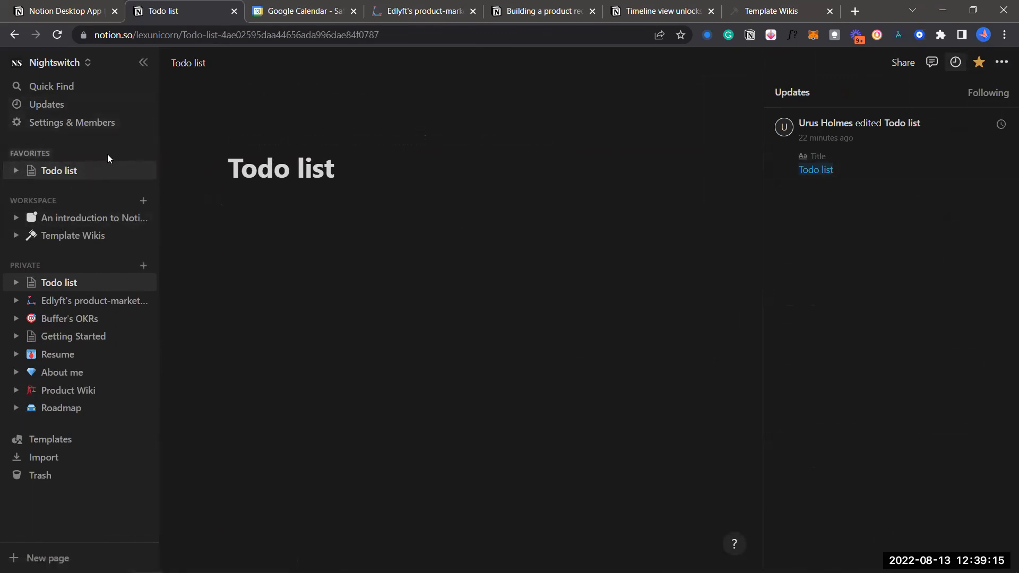
Remove Todo list from Favorites and close the updates panel
left_click(979, 64)
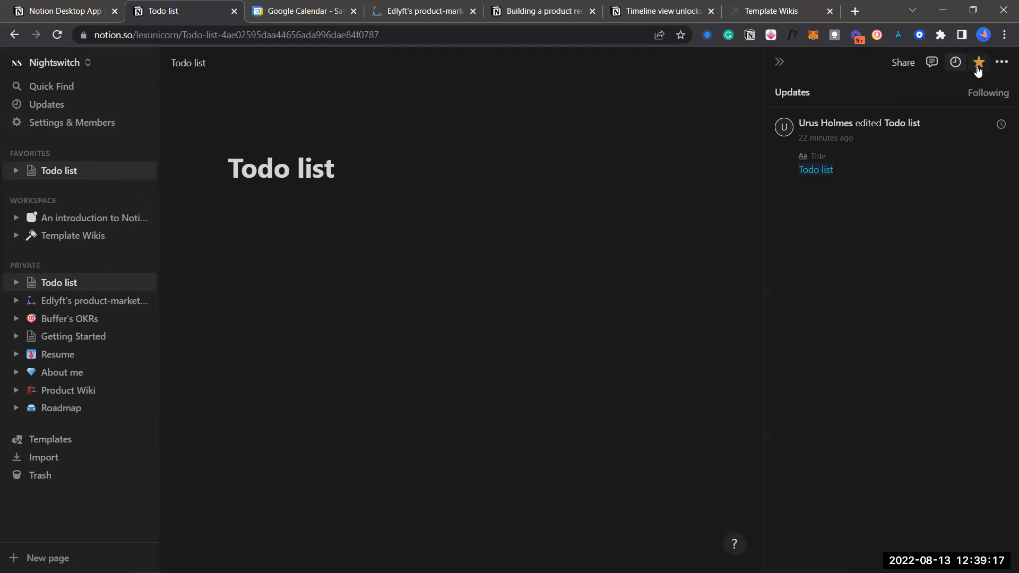
left_click(1000, 63)
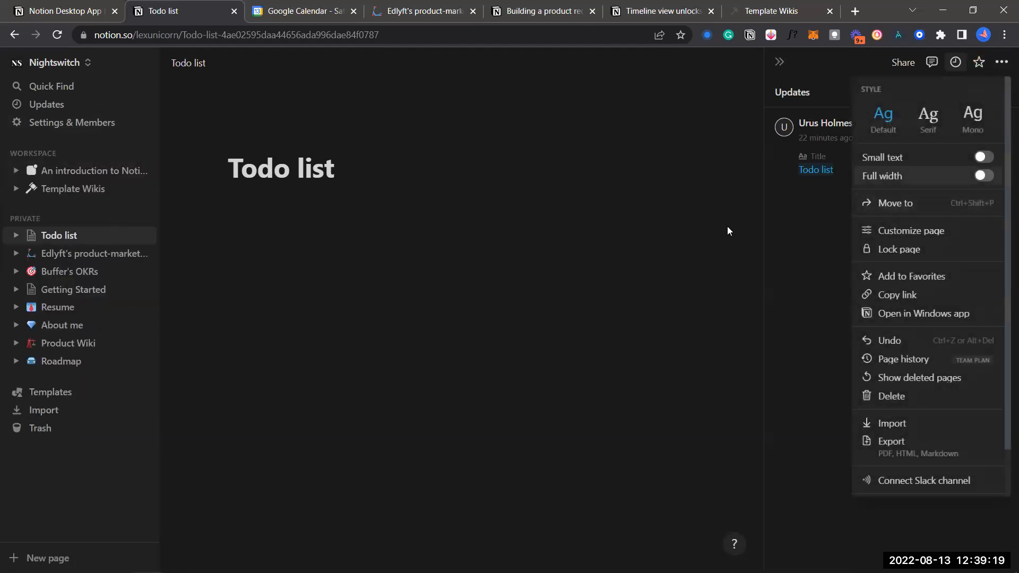
left_click(664, 249)
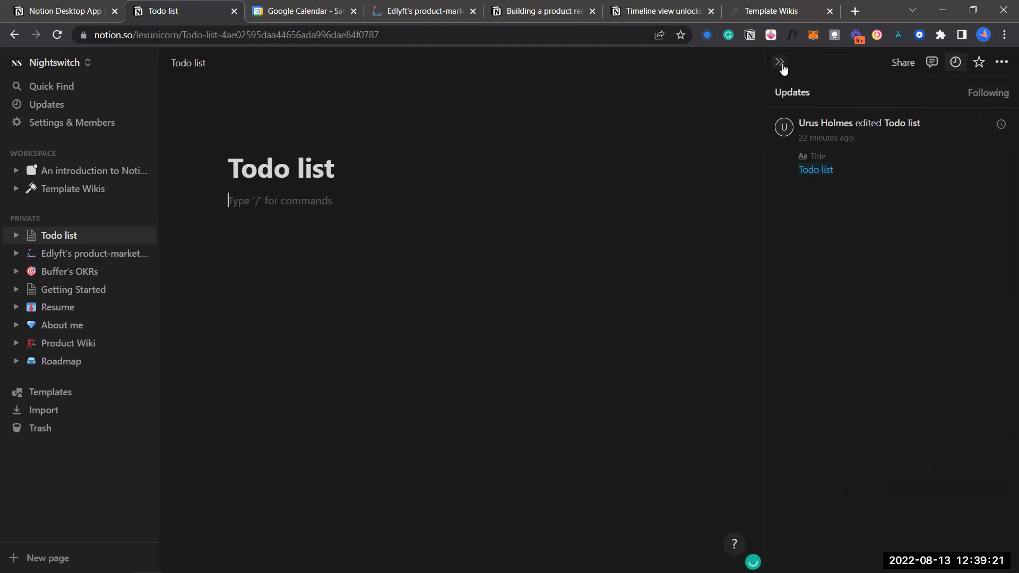
left_click(779, 62)
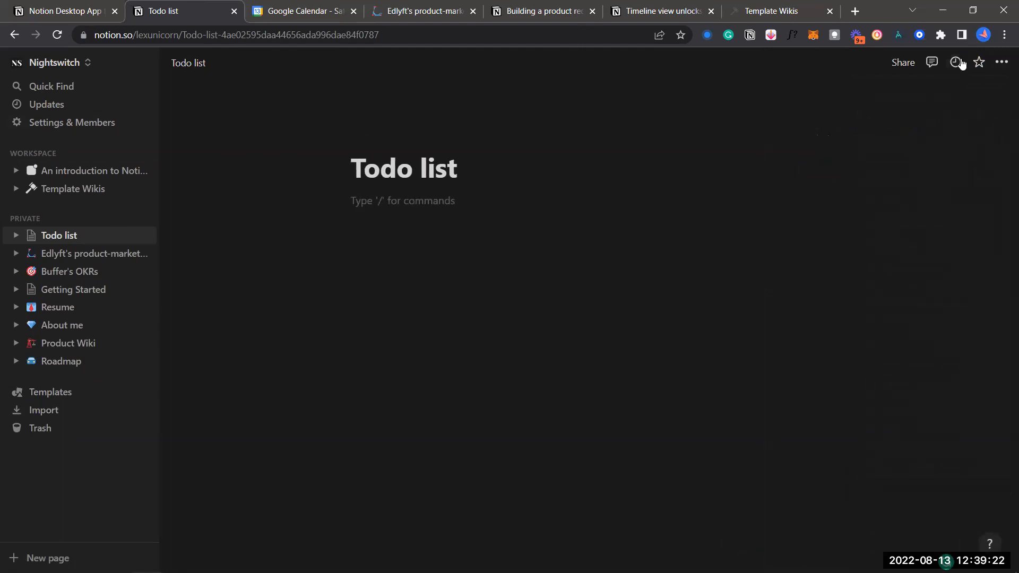
Switch the Todo list font from Serif to Mono, then go to the Template Wikis page
left_click(1001, 63)
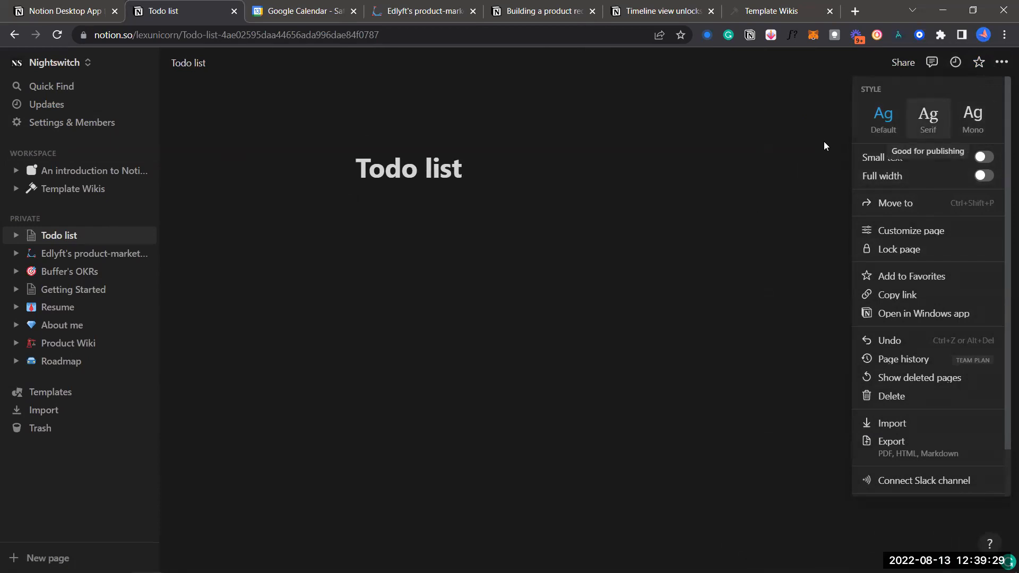
left_click(928, 116)
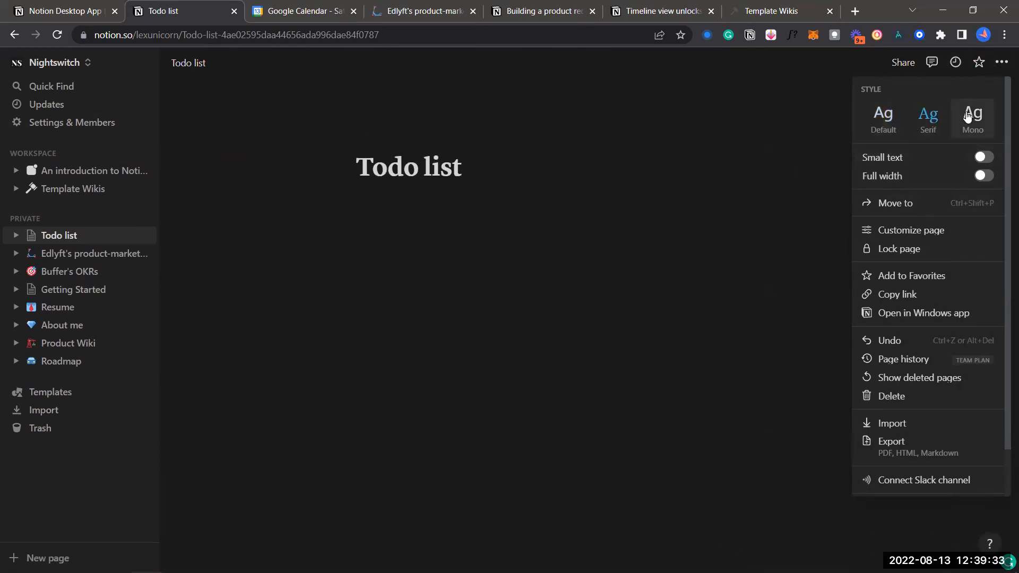
left_click(967, 116)
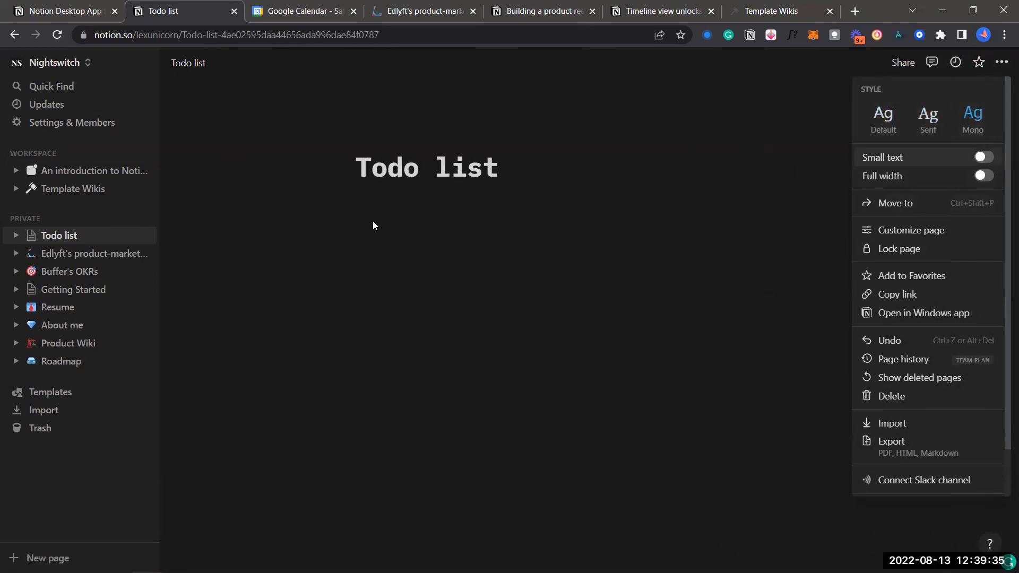
left_click(75, 187)
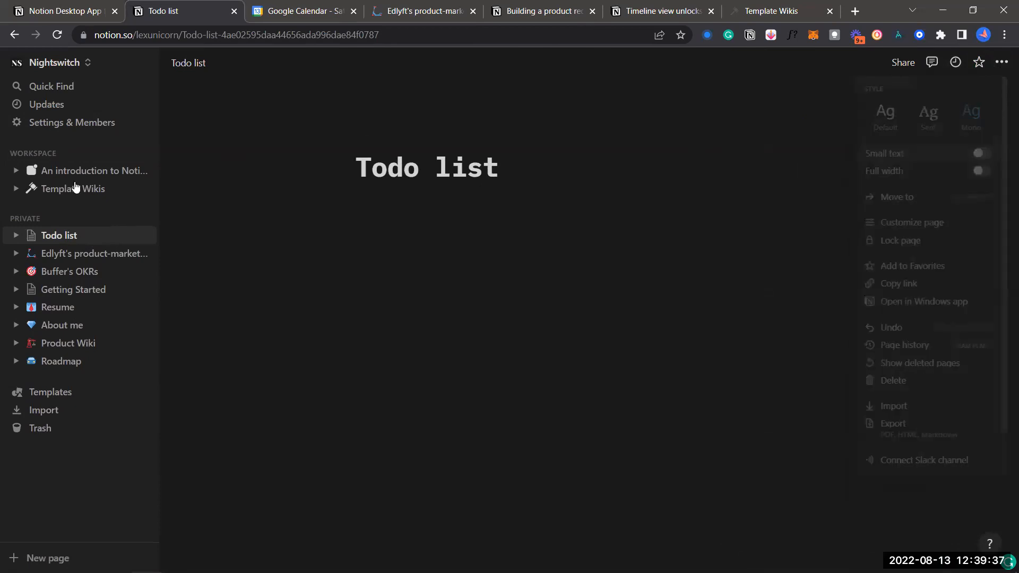
left_click(75, 188)
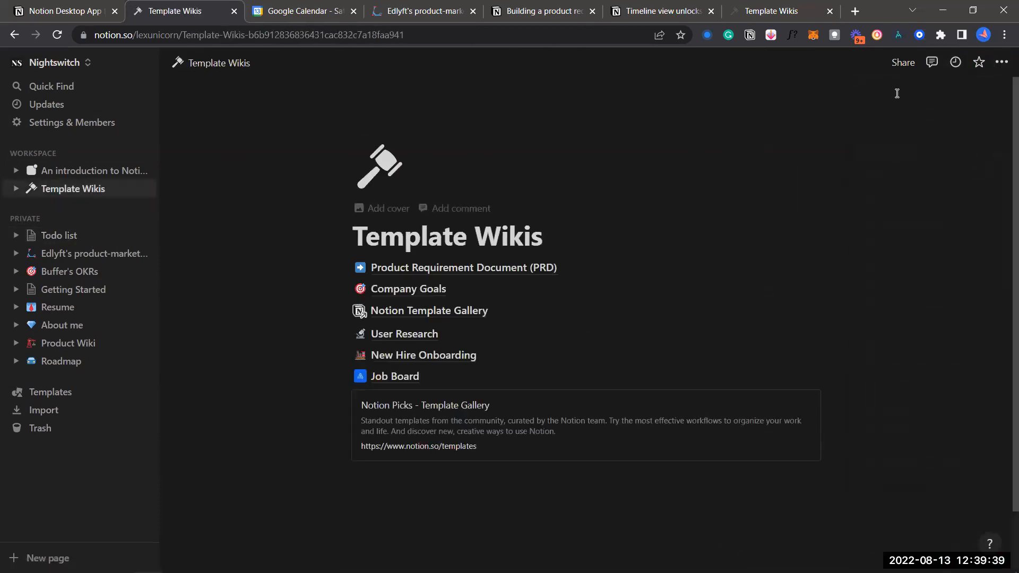
On An introduction to Notion, try the Mono and Serif fonts, then return to Default
left_click(62, 175)
left_click(1002, 62)
left_click(964, 133)
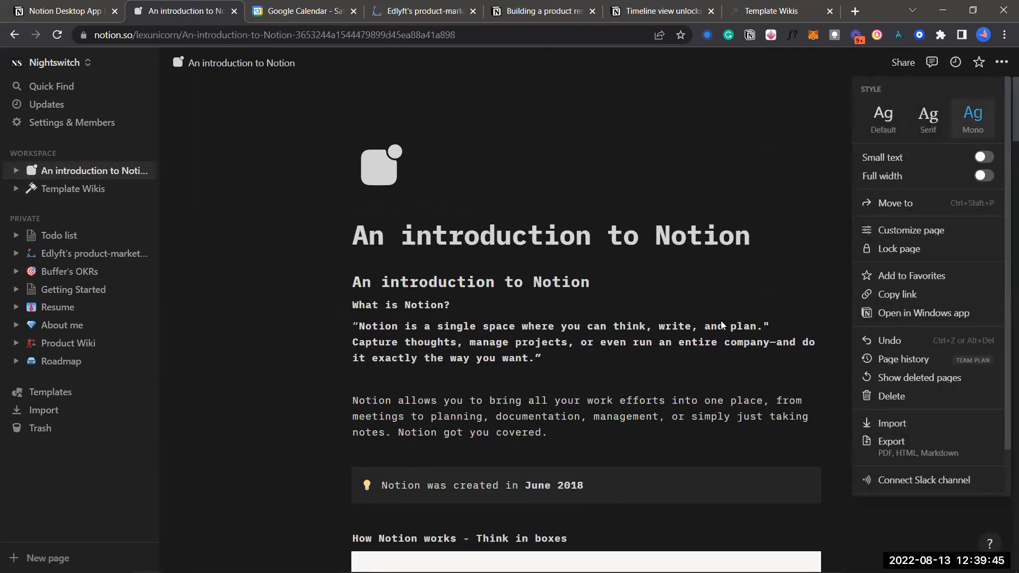
left_click(943, 120)
left_click(887, 127)
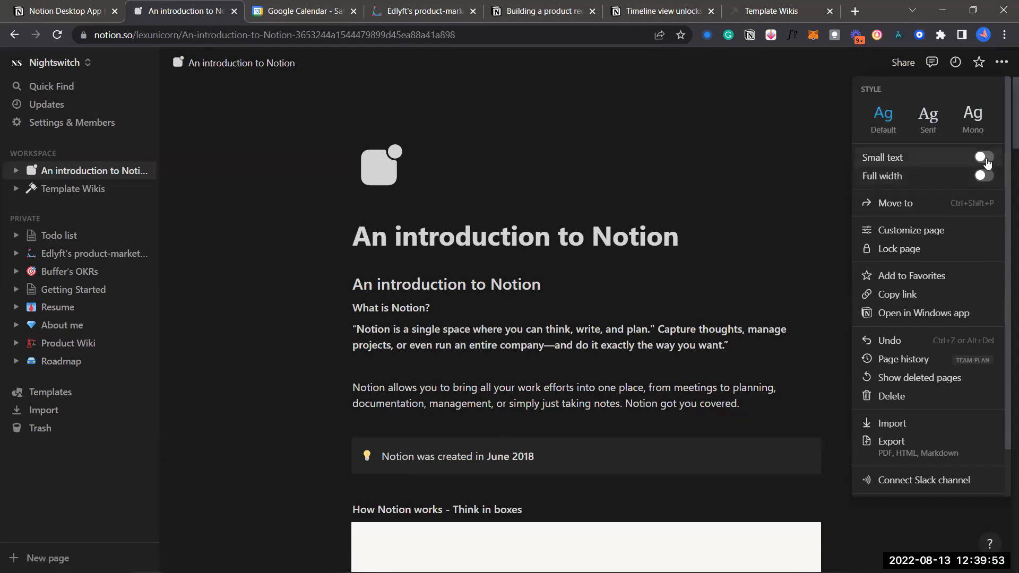
Toggle Small text and Full width on then off, and open and close Customize page
left_click(984, 158)
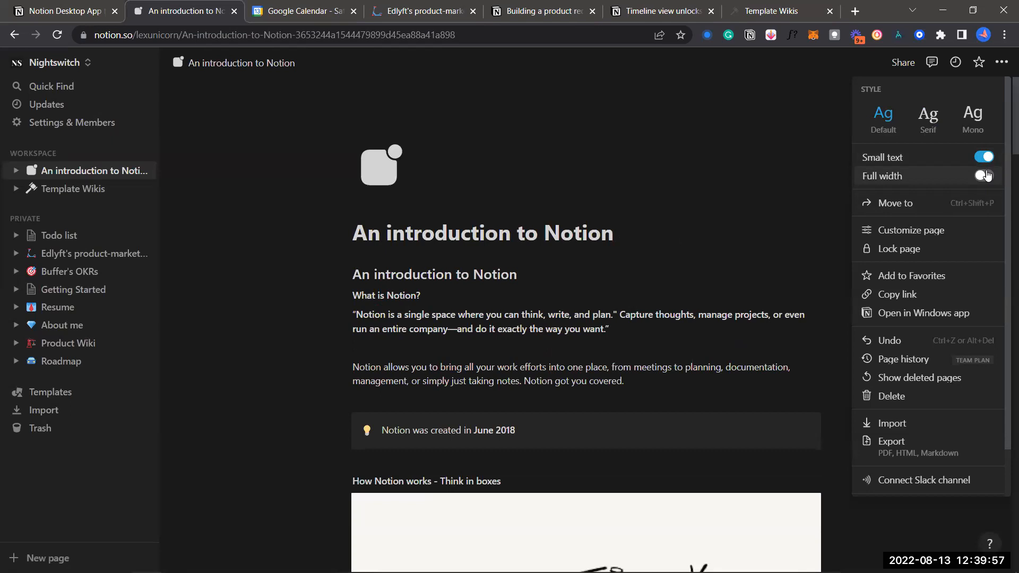
left_click(985, 175)
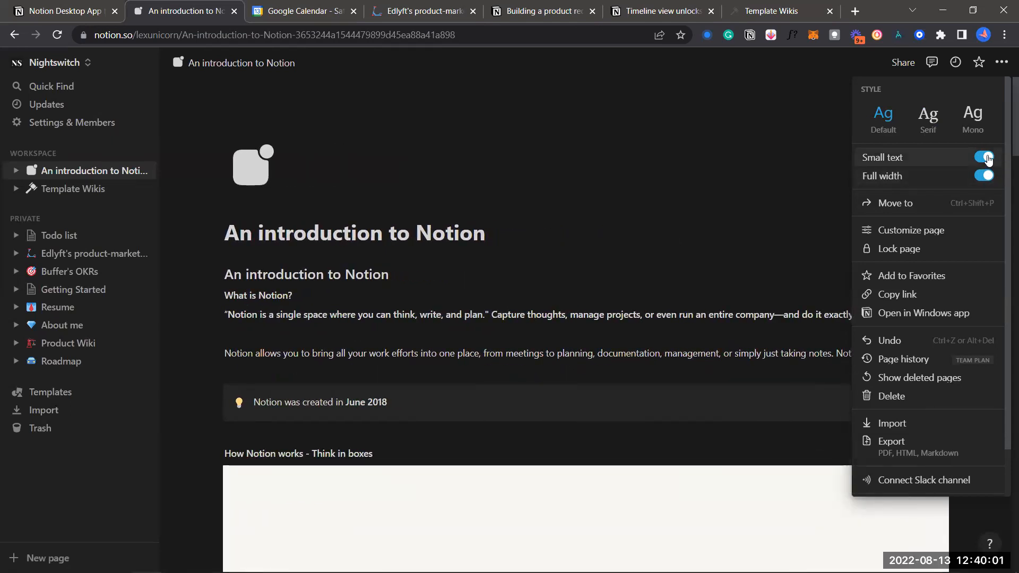
left_click(986, 157)
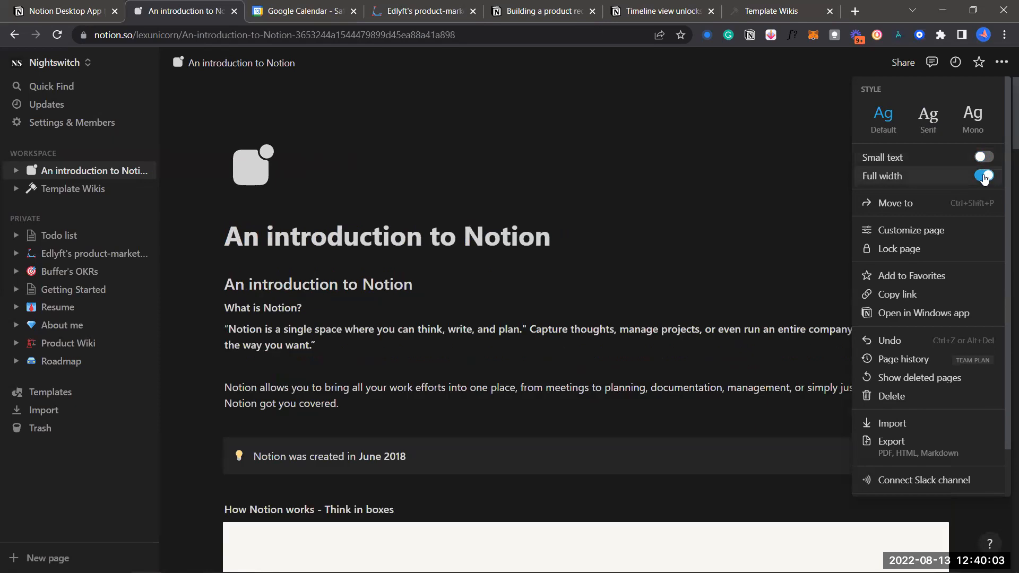
left_click(984, 177)
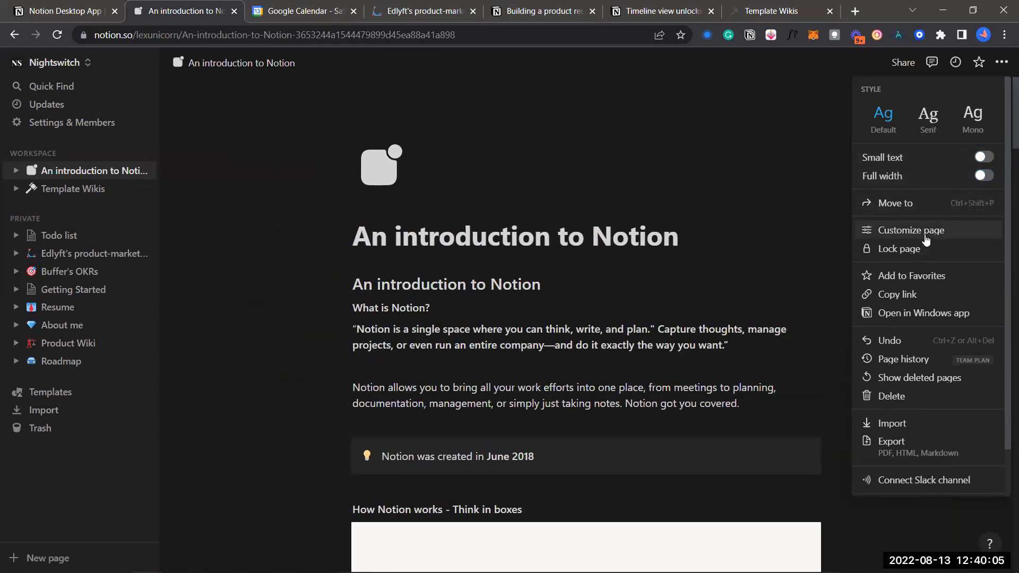
left_click(927, 239)
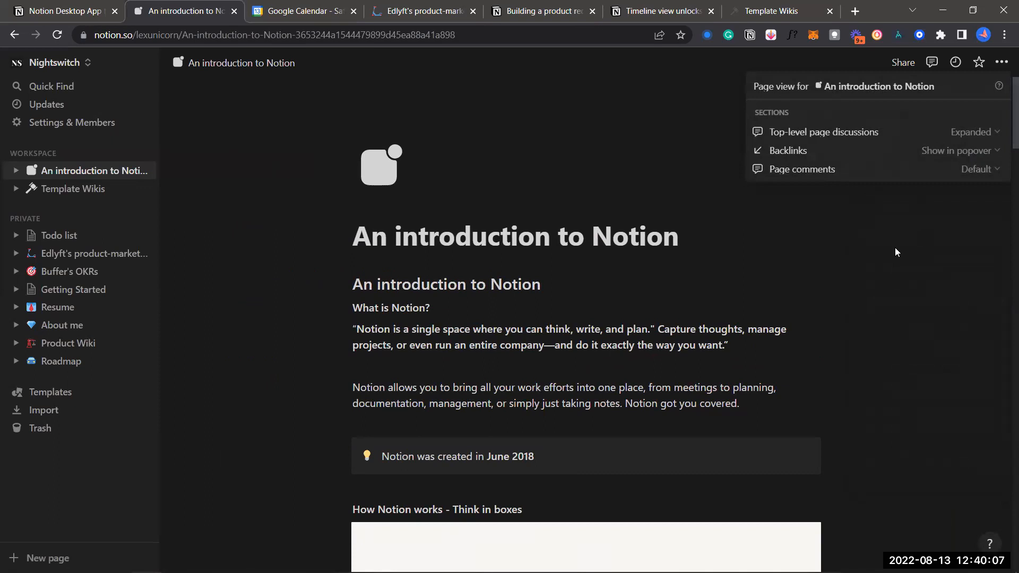
left_click(897, 245)
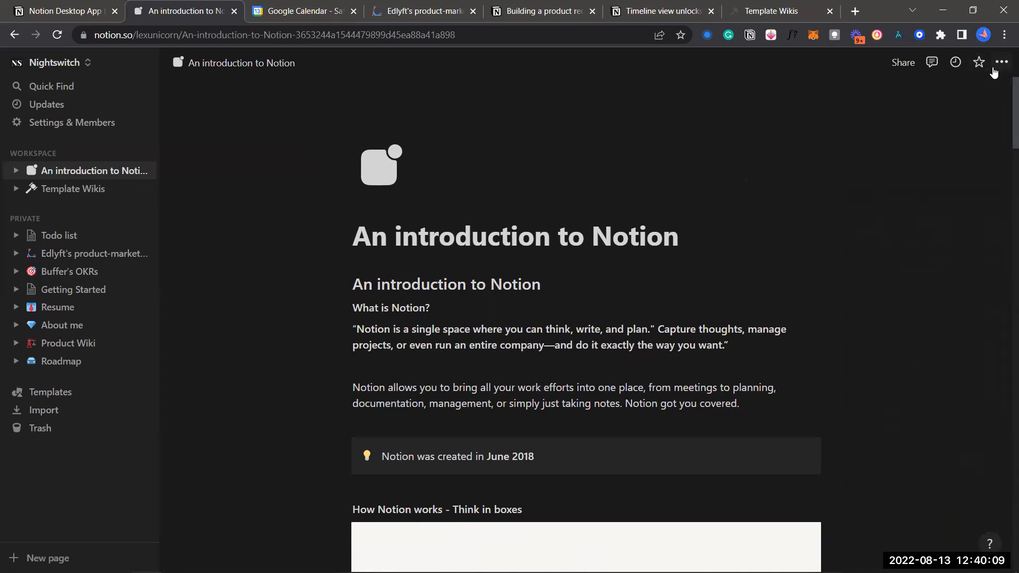
left_click(994, 69)
scroll(922, 344, "down", 1)
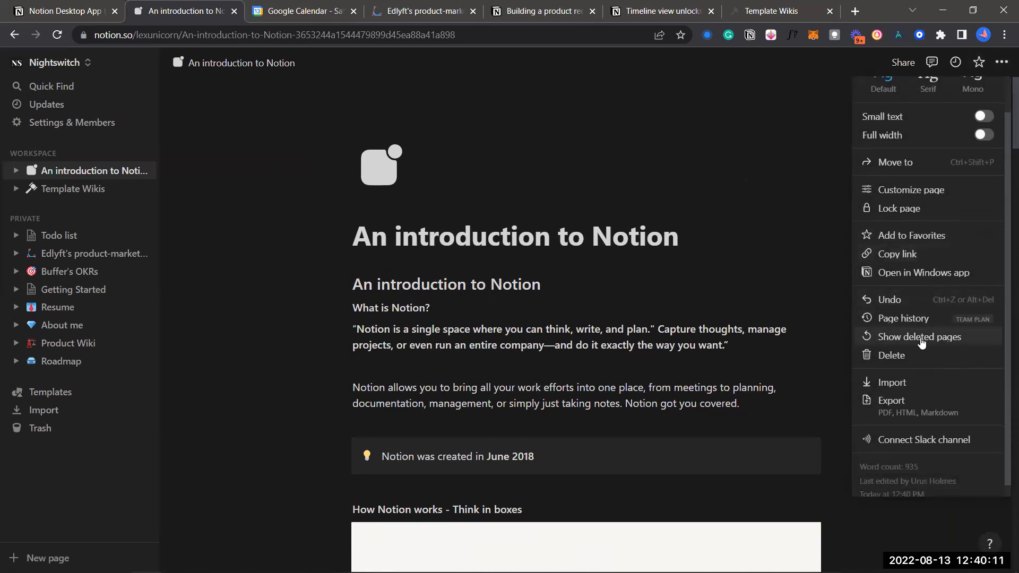
scroll(922, 344, "down", 1)
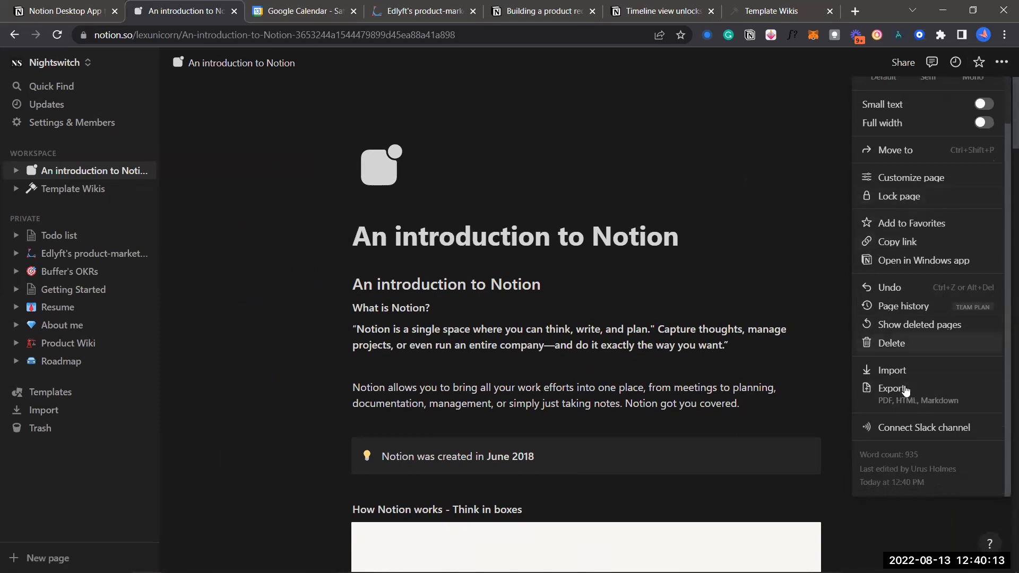
left_click(761, 227)
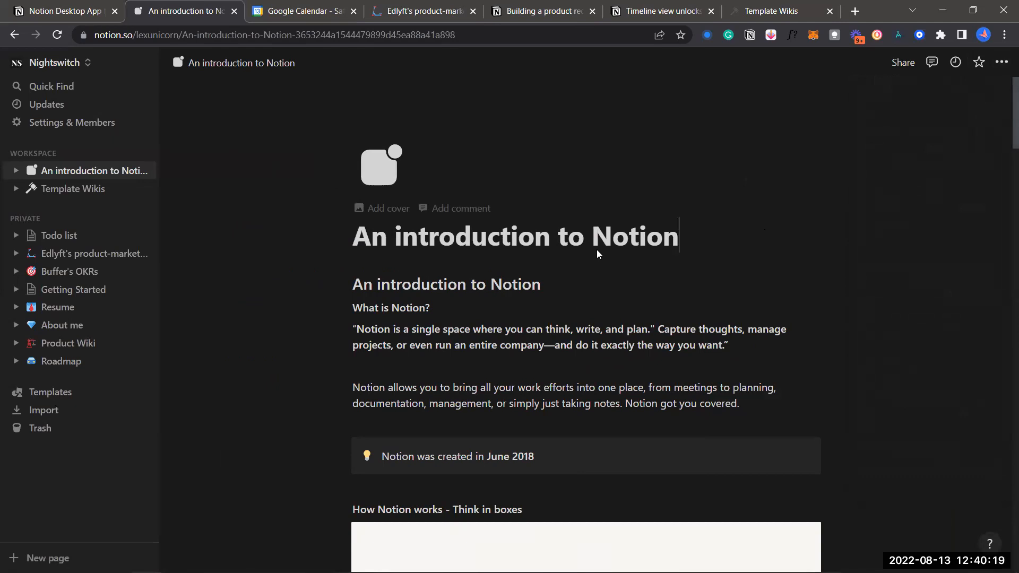
Delete the lone '/' on the empty line above the Exploring Notion heading
scroll(415, 331, "down", 5)
scroll(415, 331, "down", 20)
scroll(467, 404, "down", 7)
scroll(485, 435, "down", 5)
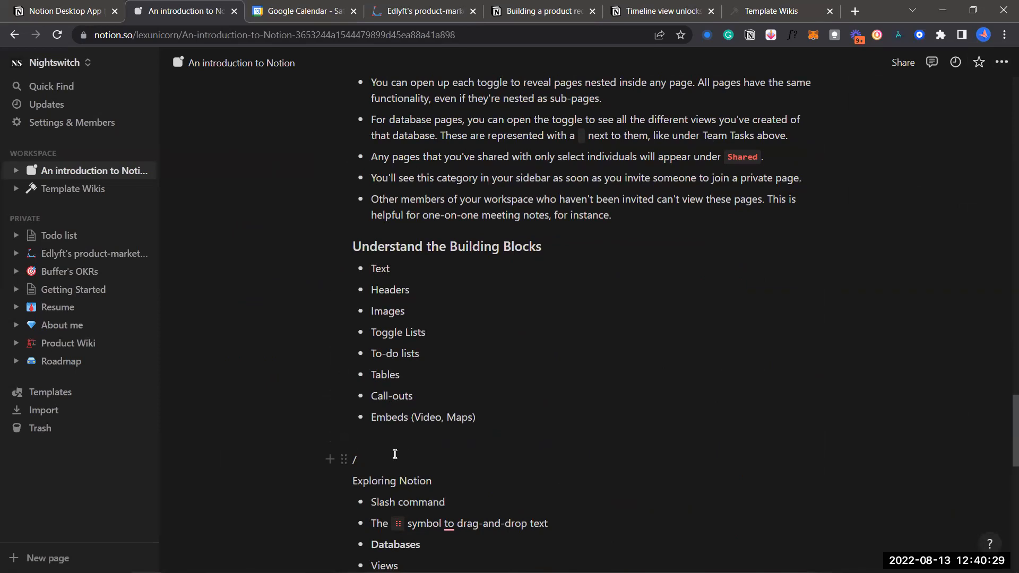
key("BackSpace")
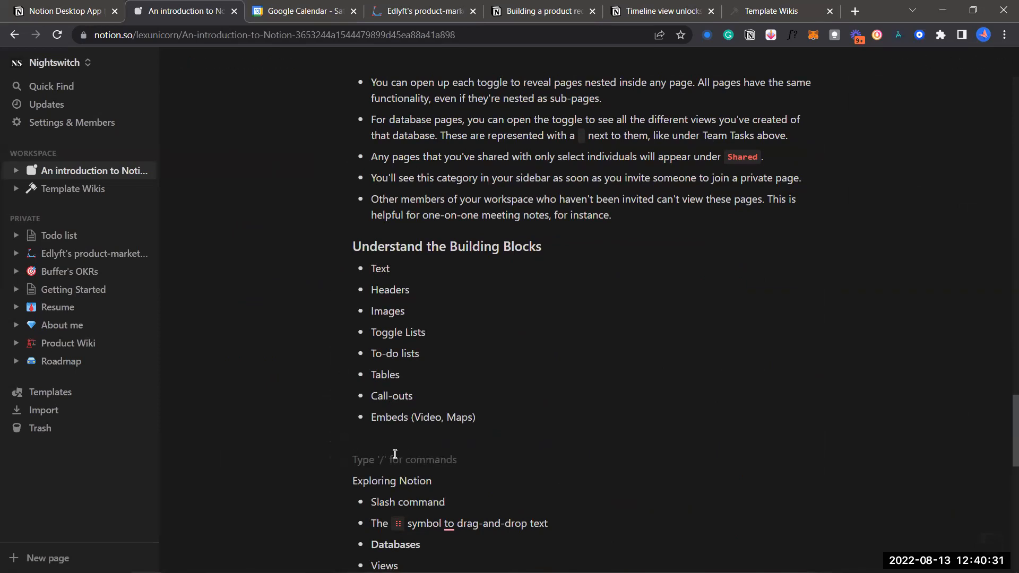
scroll(395, 454, "down", 1)
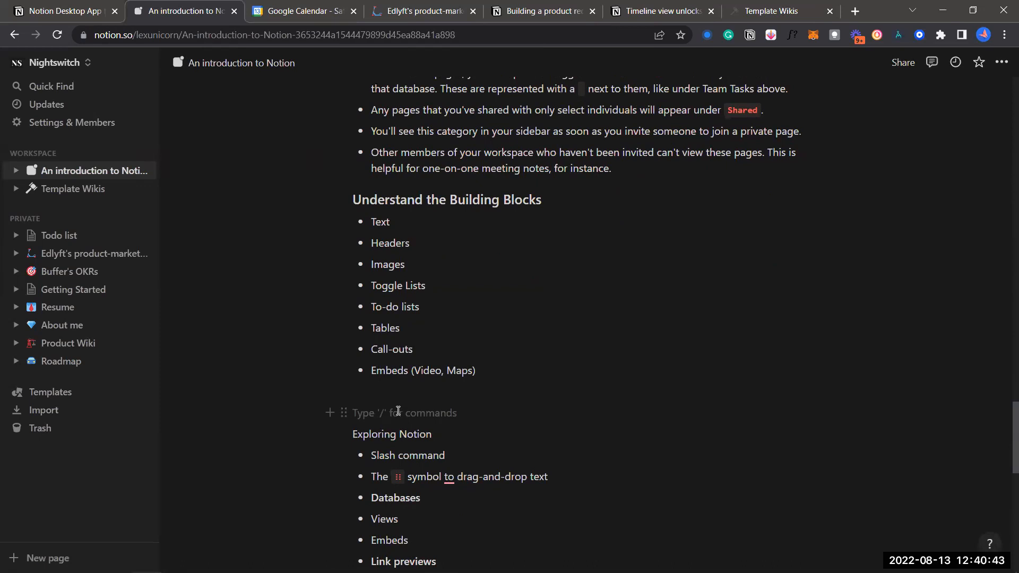
Add empty lines below the Building Blocks list, removing a slash typed there
key("Return")
key("Return")
key("Return")
key("Return")
left_click(416, 392)
left_click(408, 458)
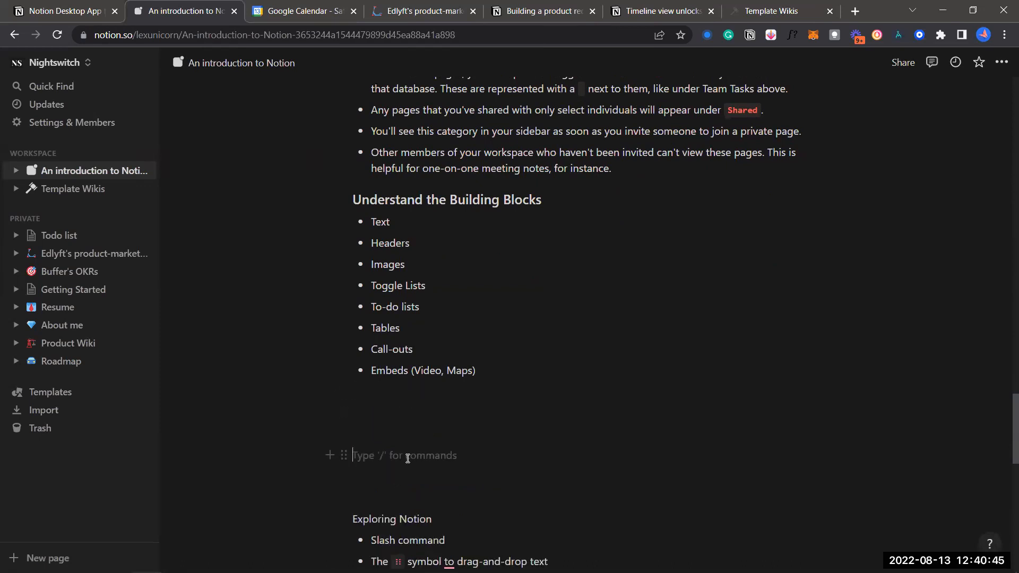
scroll(409, 458, "down", 1)
left_click(408, 442)
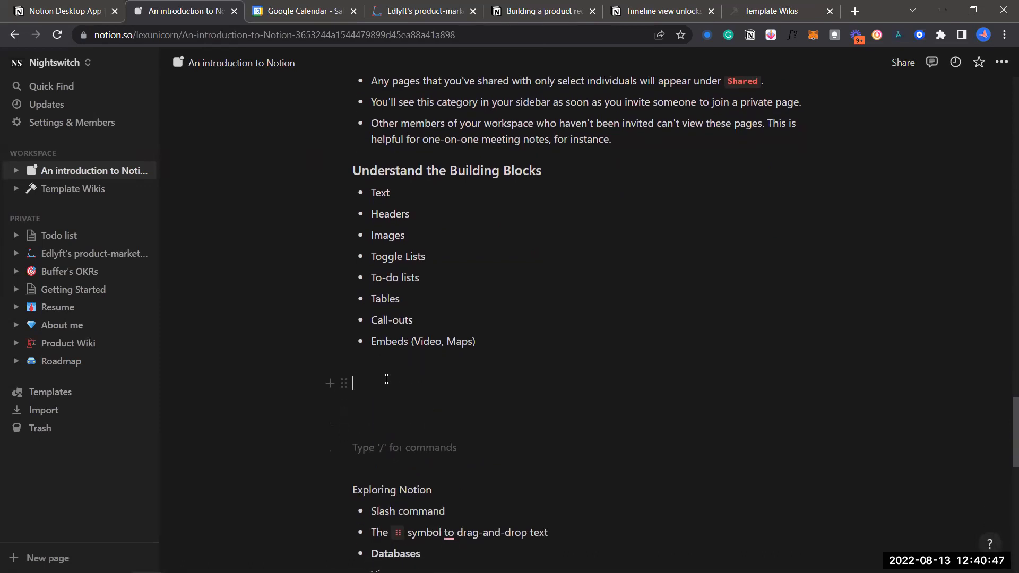
key("Return")
type("/")
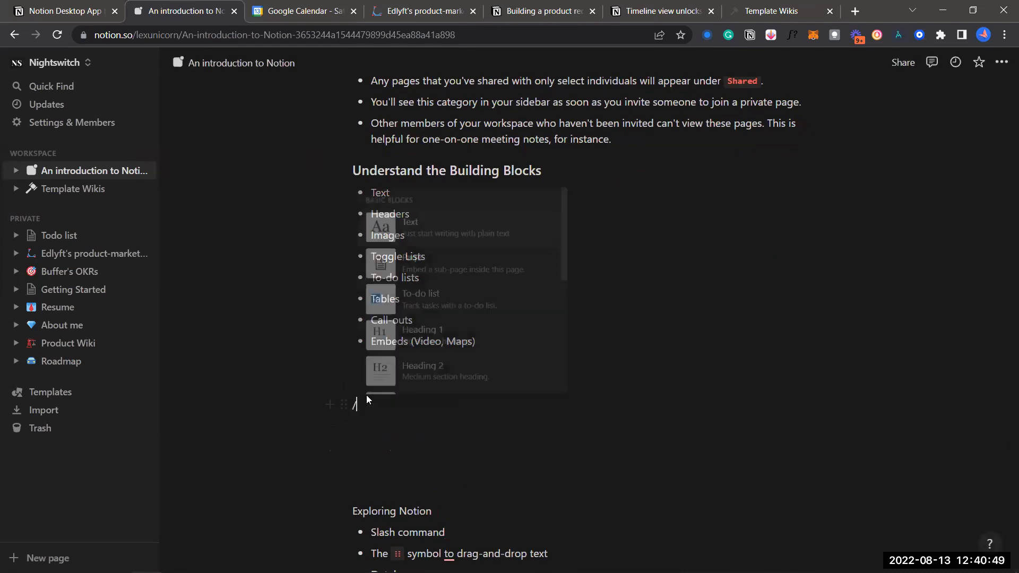
scroll(424, 314, "down", 2)
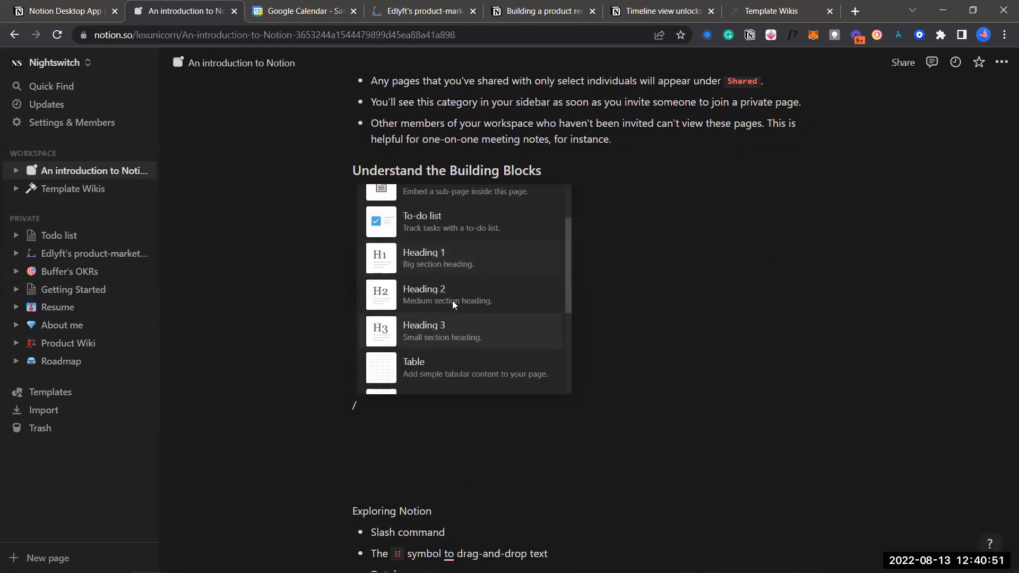
scroll(453, 303, "down", 5)
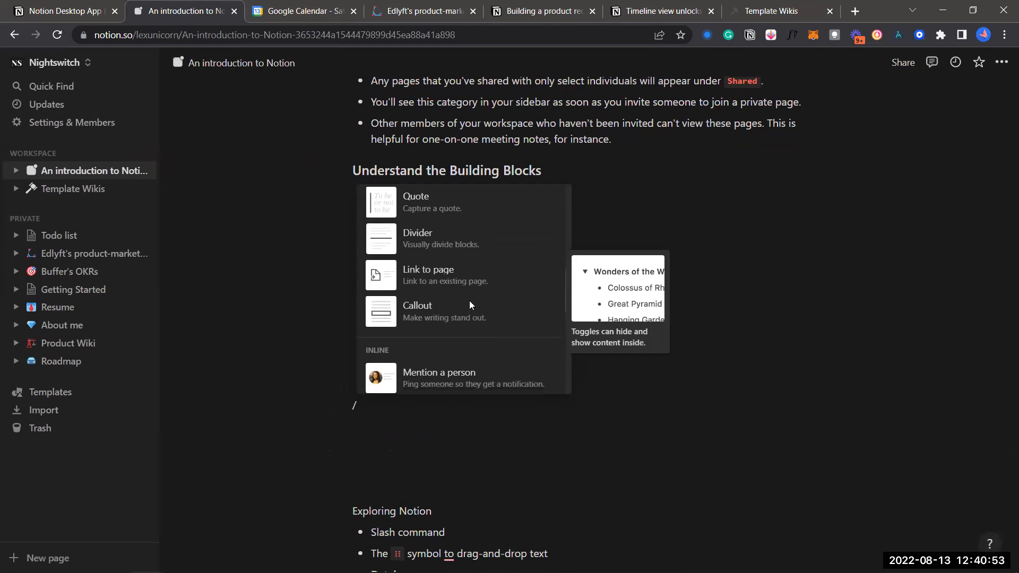
scroll(469, 300, "up", 7)
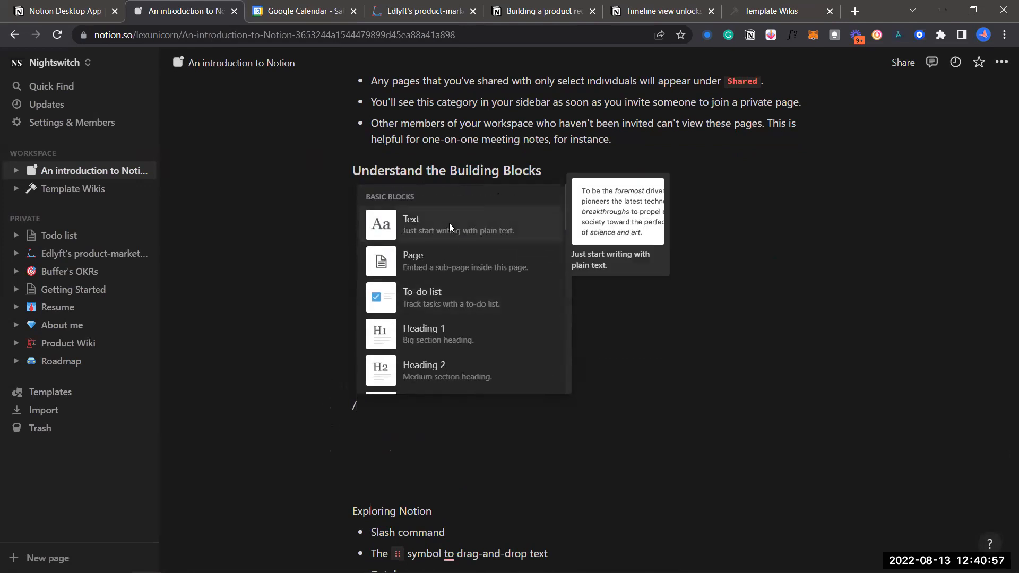
key("BackSpace")
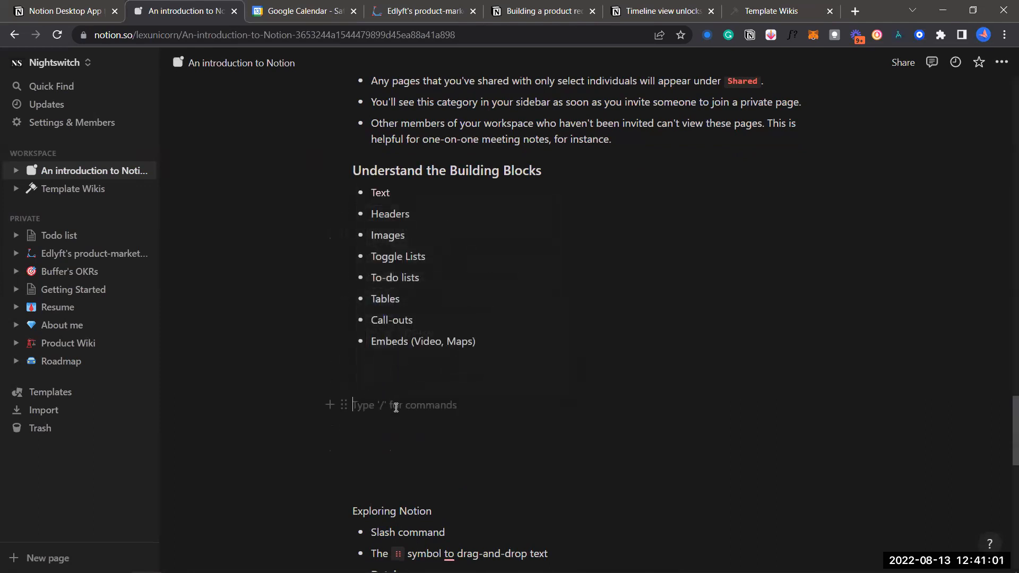
Type 'Hello Hi' on the empty line and start a fresh line beneath it
type("Hello Hi")
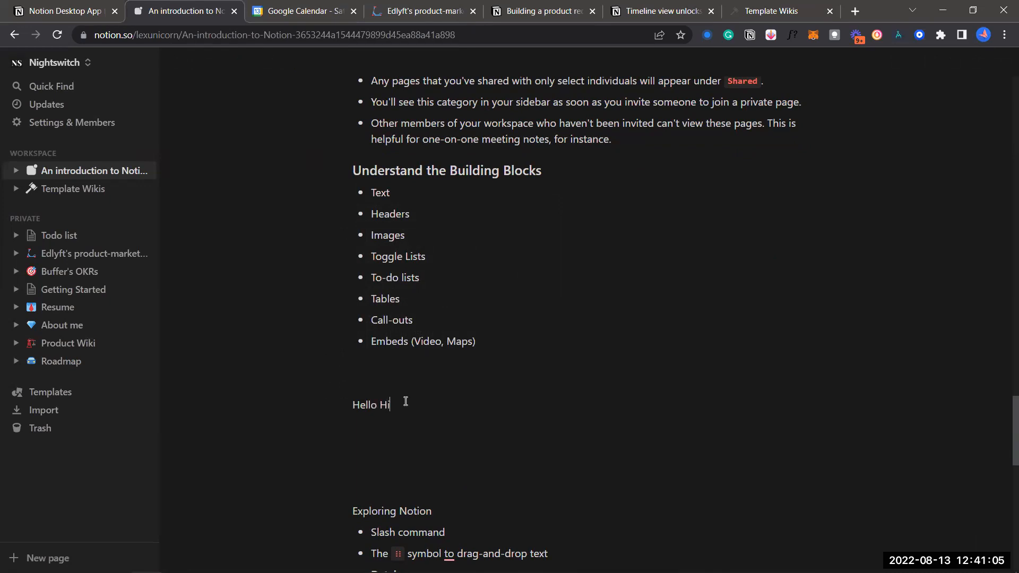
left_click(391, 425)
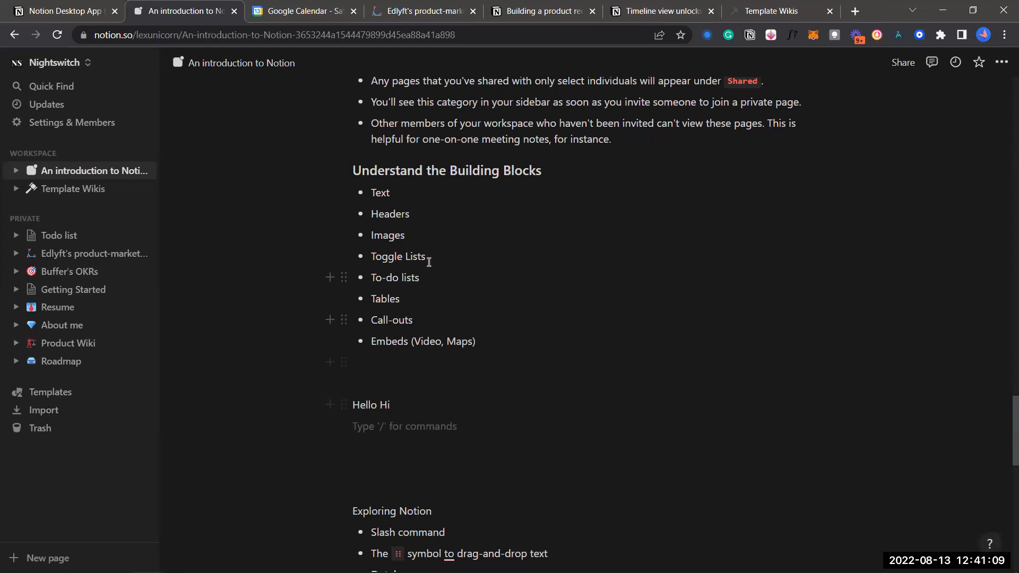
scroll(451, 154, "up", 1)
scroll(457, 145, "up", 1)
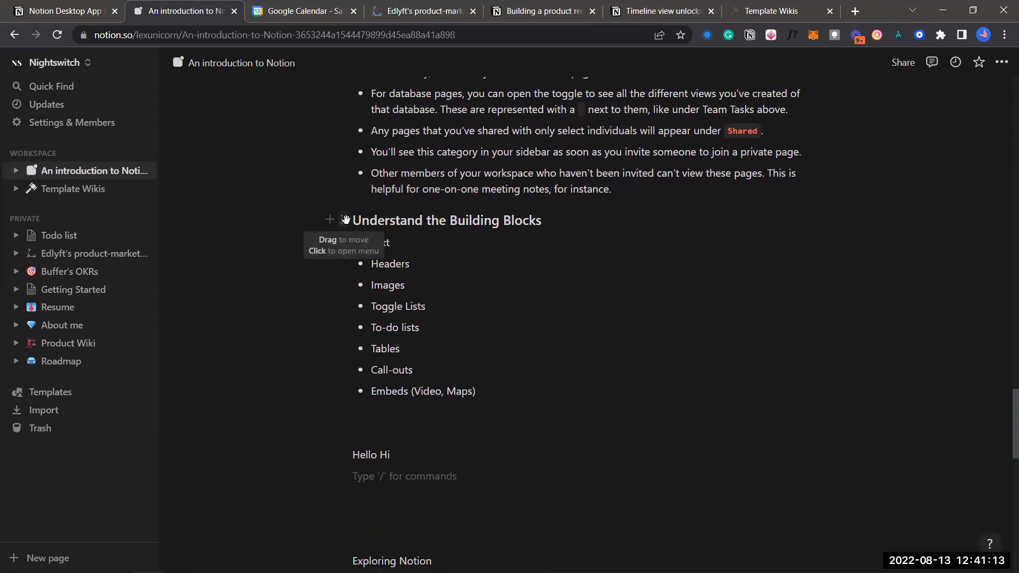
Turn the Understand the Building Blocks heading into plain text, then undo it
left_click(346, 219)
mouse_move(276, 179)
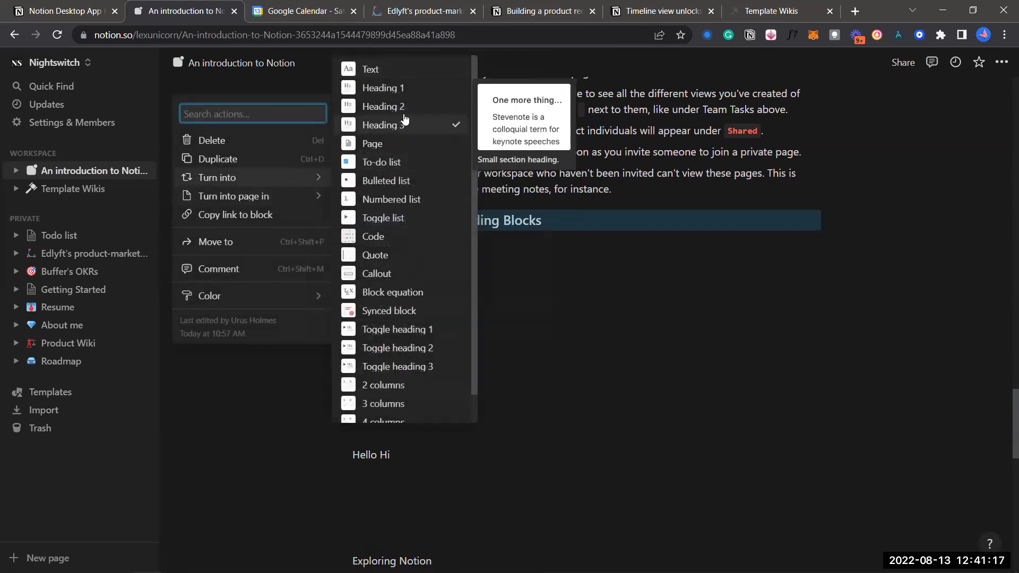
left_click(400, 72)
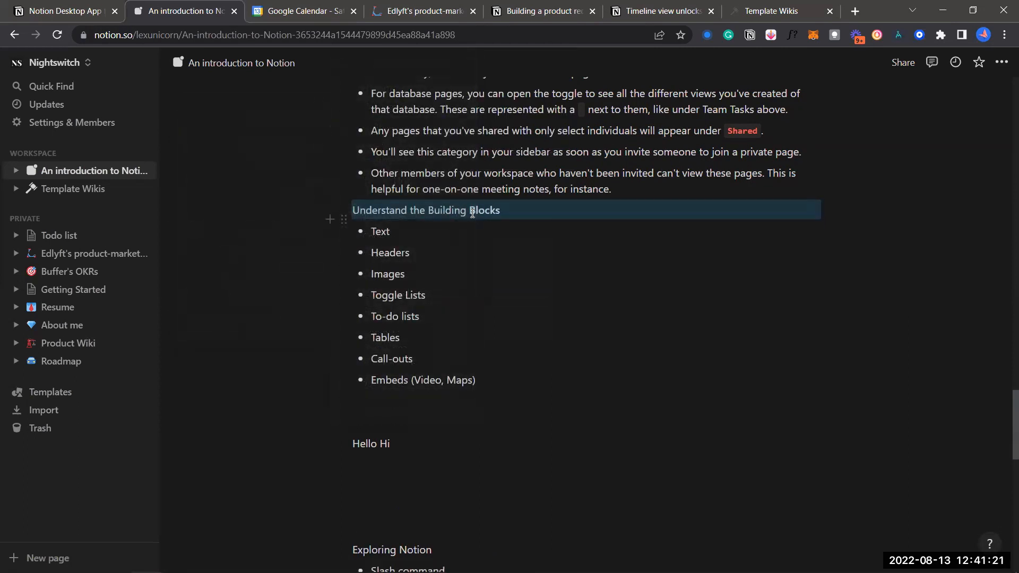
key("ctrl+z")
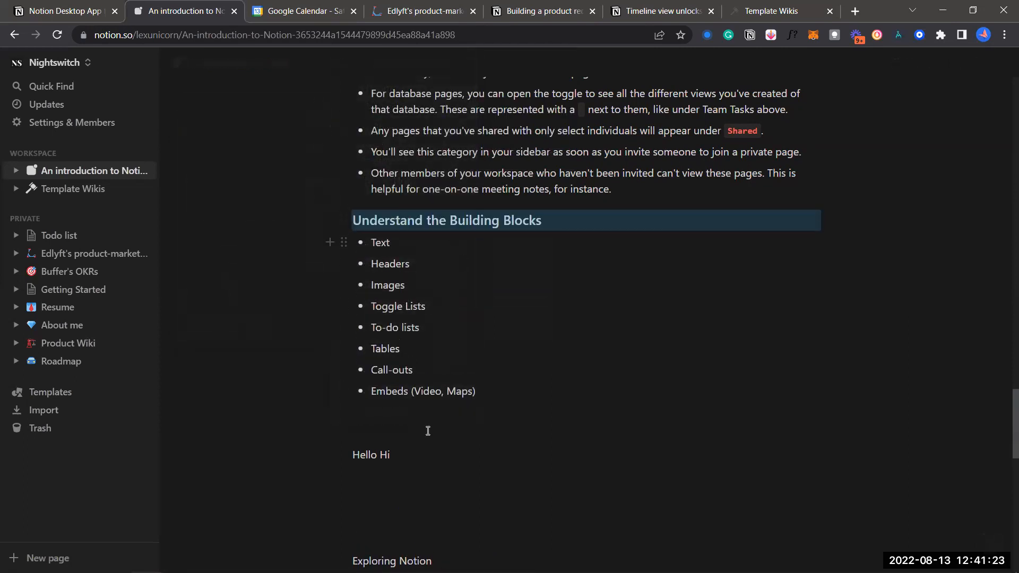
Select and delete the 'Hello Hi' text, then type '/' on that line
left_click(400, 447)
left_click_drag(400, 447, 346, 457)
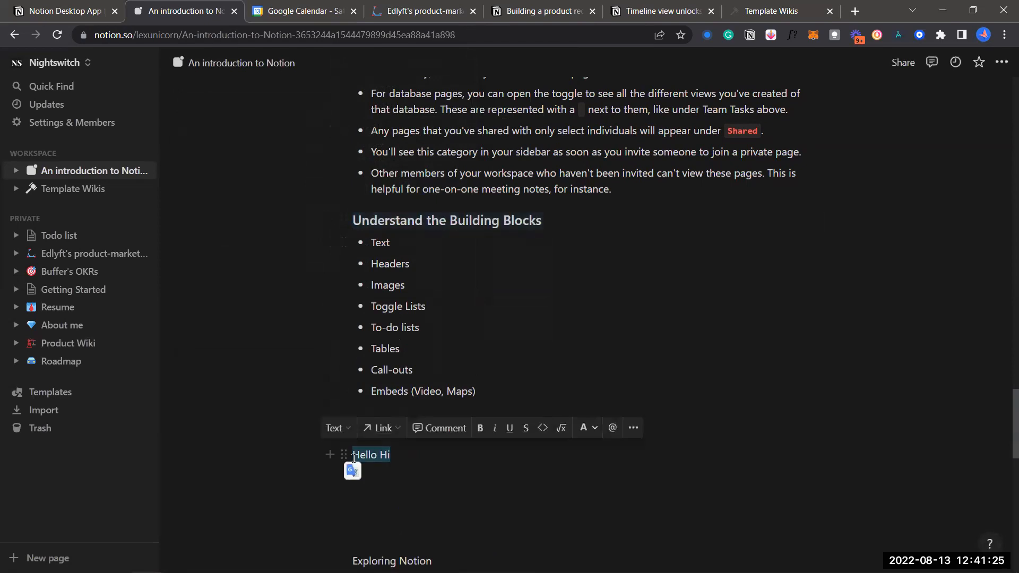
key("BackSpace")
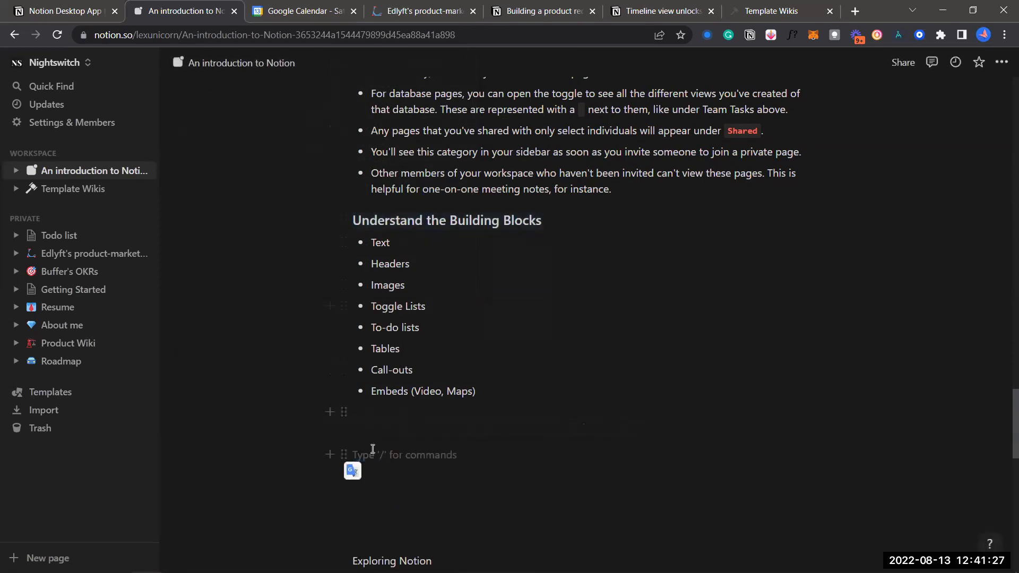
type("/")
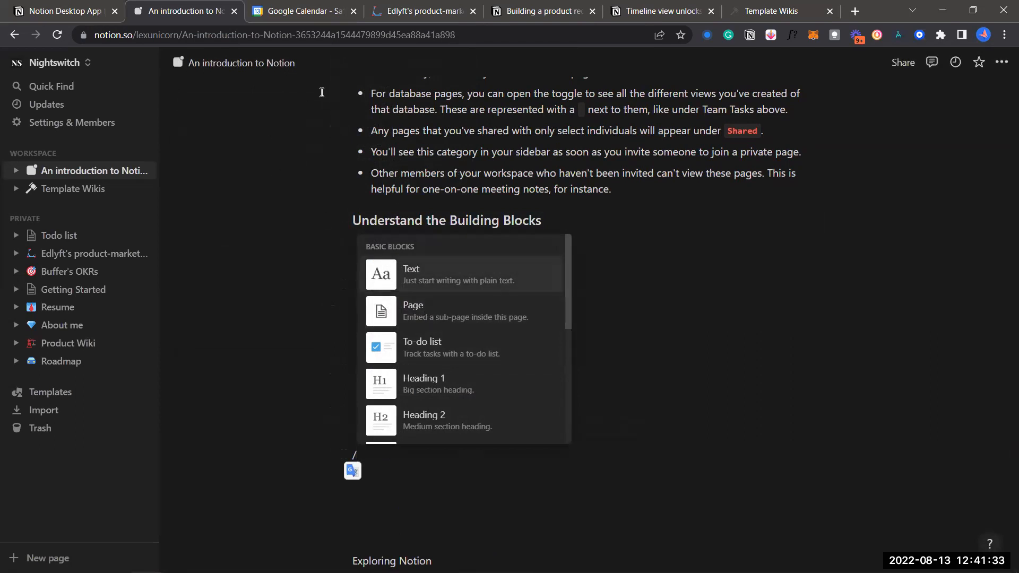
left_click(264, 224)
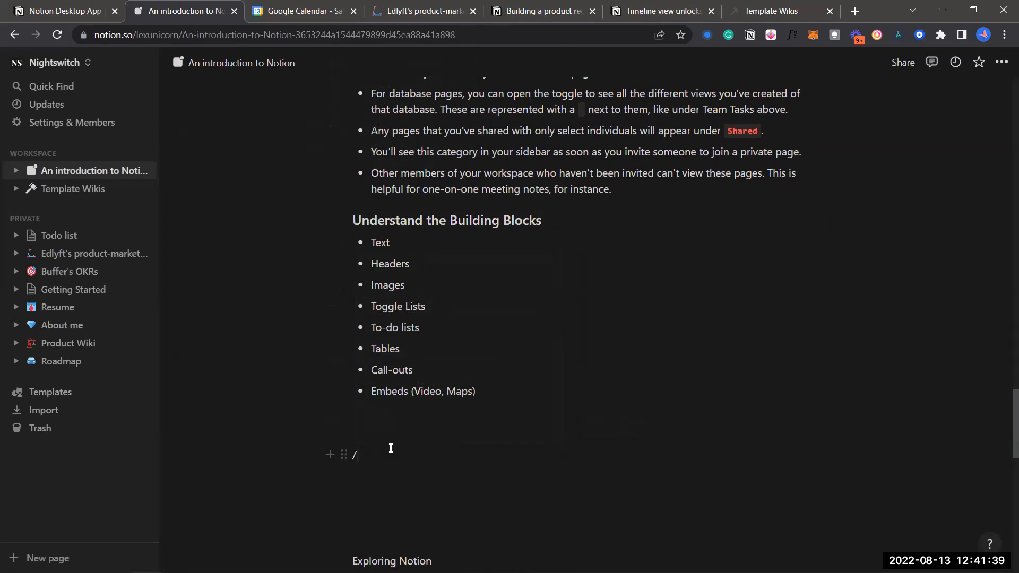
key("BackSpace")
type("/")
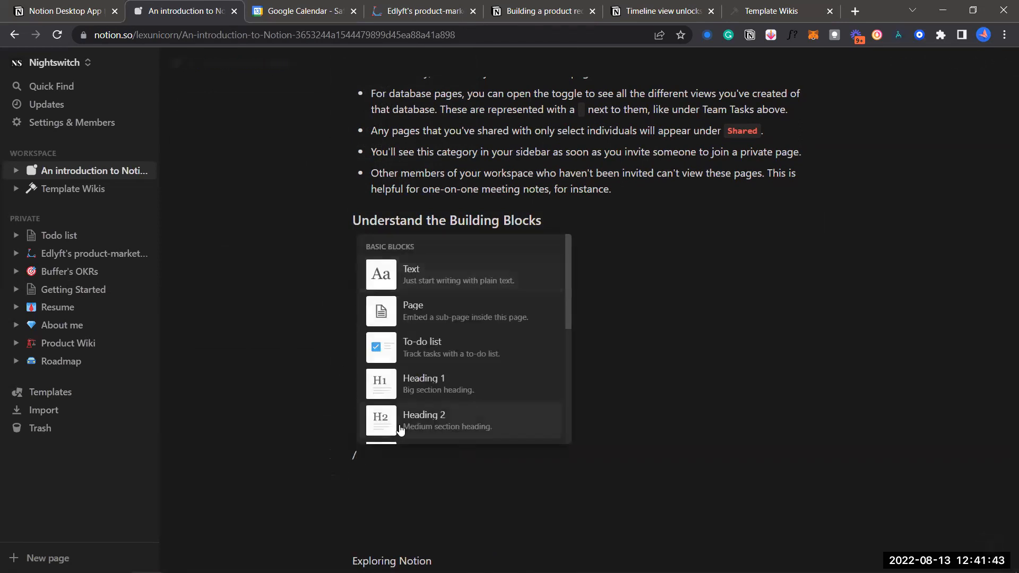
Insert an Untitled sub-page below the Building Blocks list and return to the introduction page
left_click(422, 324)
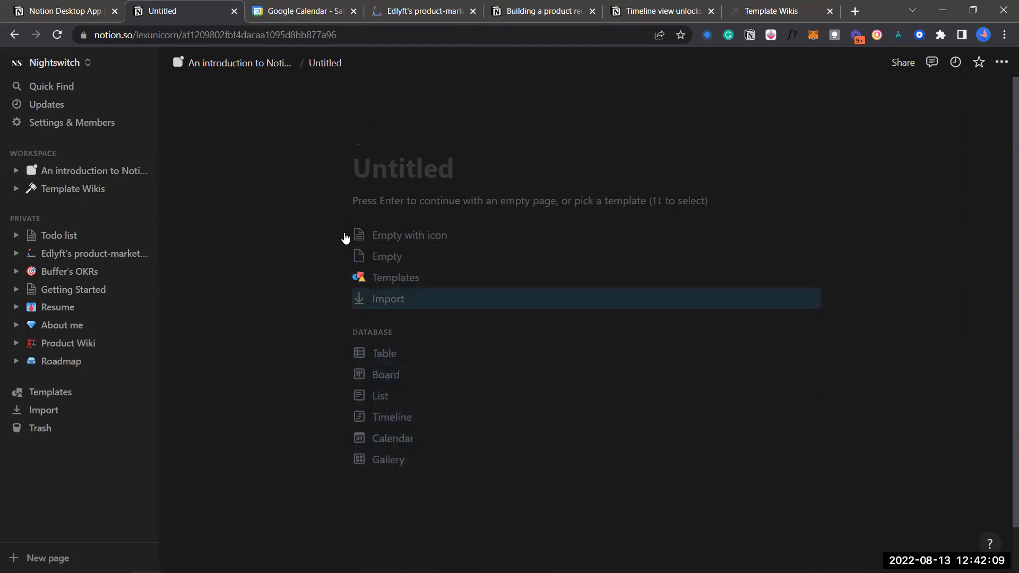
left_click(256, 71)
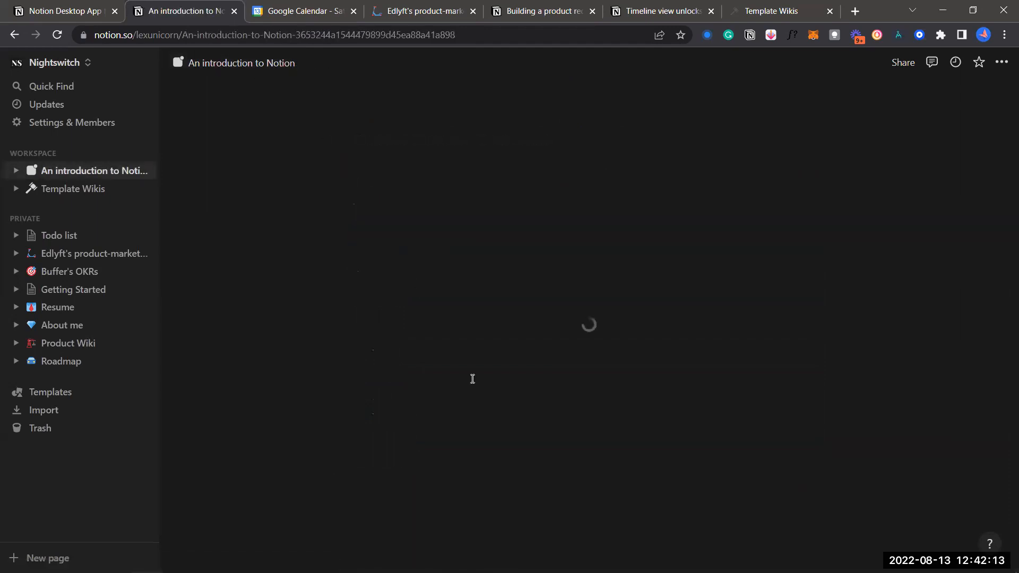
scroll(484, 391, "down", 10)
scroll(525, 381, "down", 20)
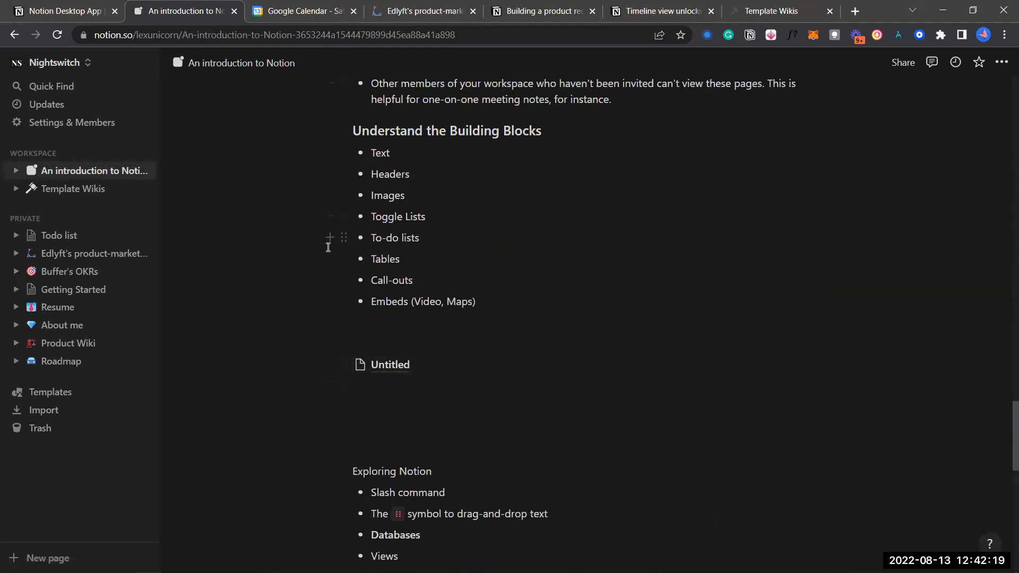
scroll(329, 248, "left", 10)
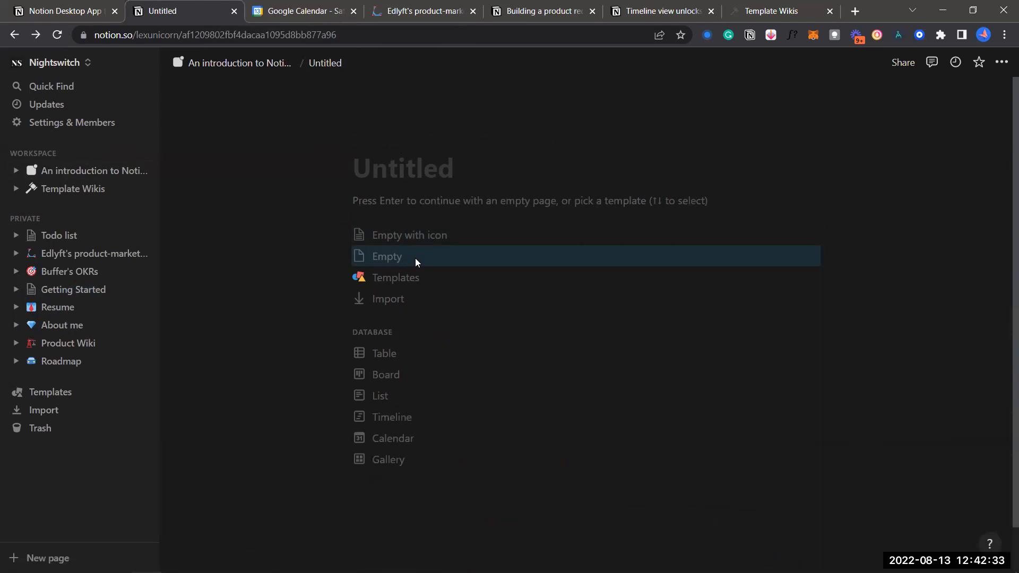
scroll(415, 258, "left", 5)
scroll(592, 238, "right", 5)
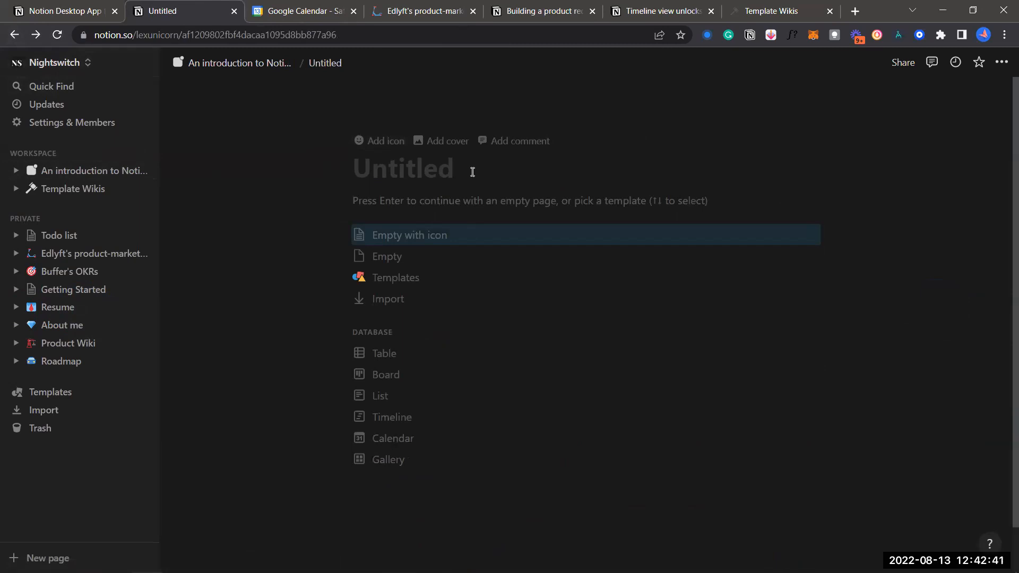
left_click(268, 62)
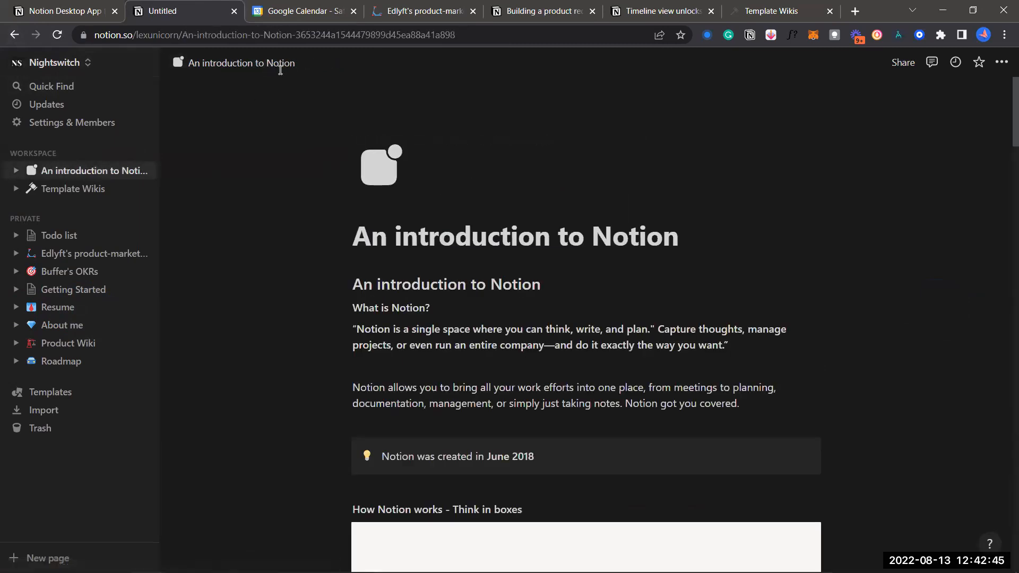
scroll(387, 340, "down", 2)
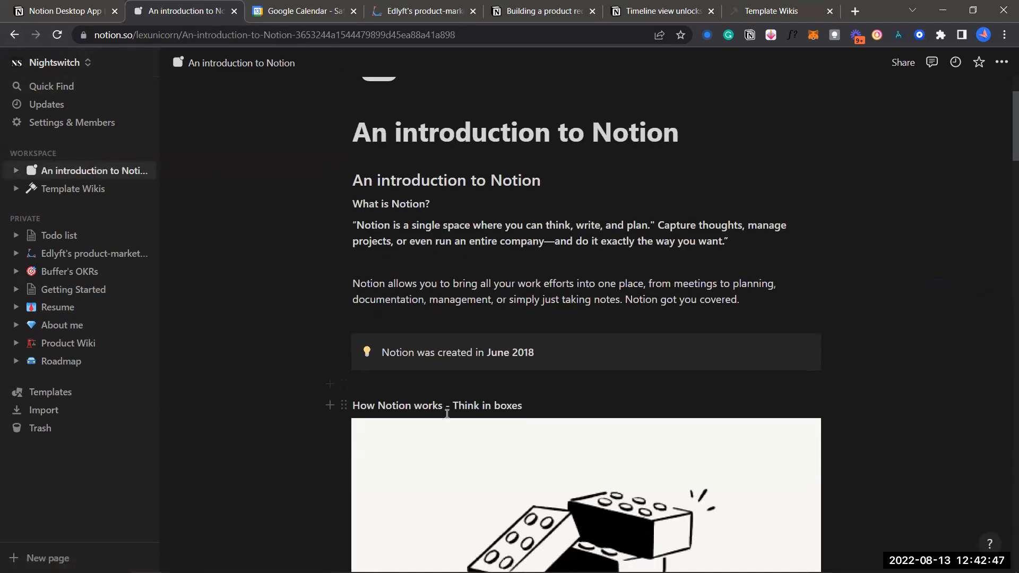
scroll(386, 340, "down", 20)
scroll(447, 414, "down", 15)
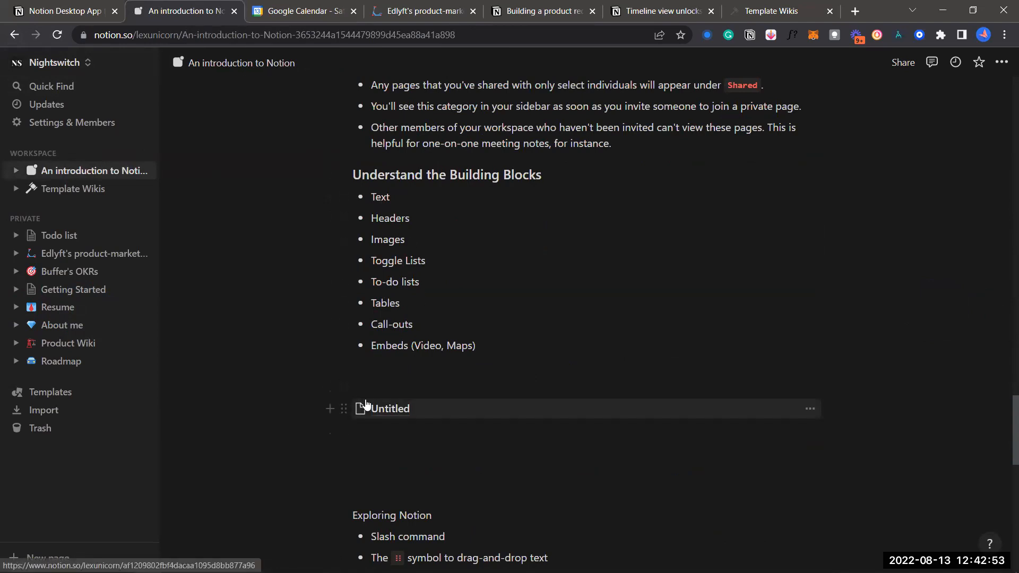
left_click(345, 410)
left_click(345, 409)
left_click(373, 450)
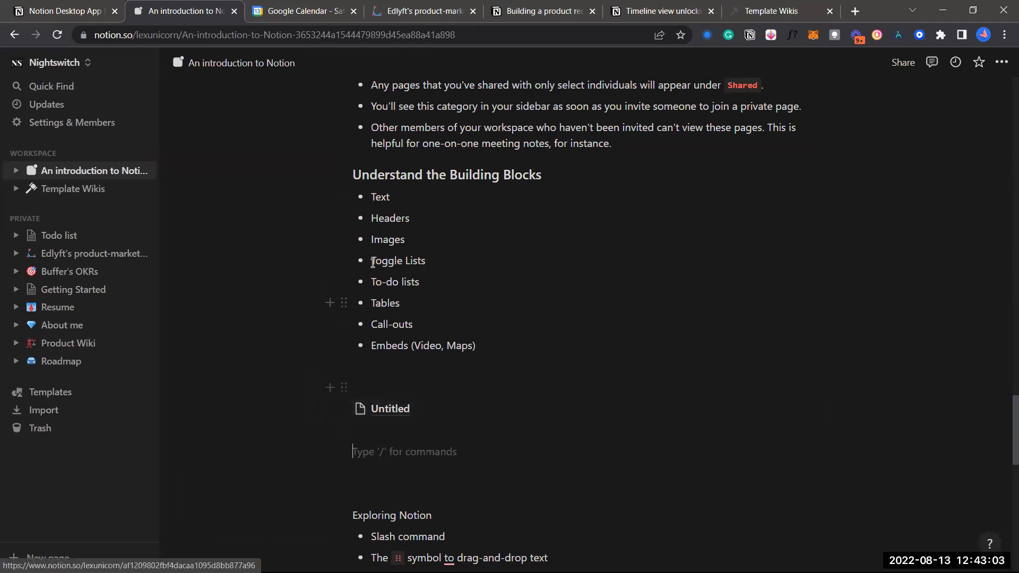
scroll(385, 288, "up", 3)
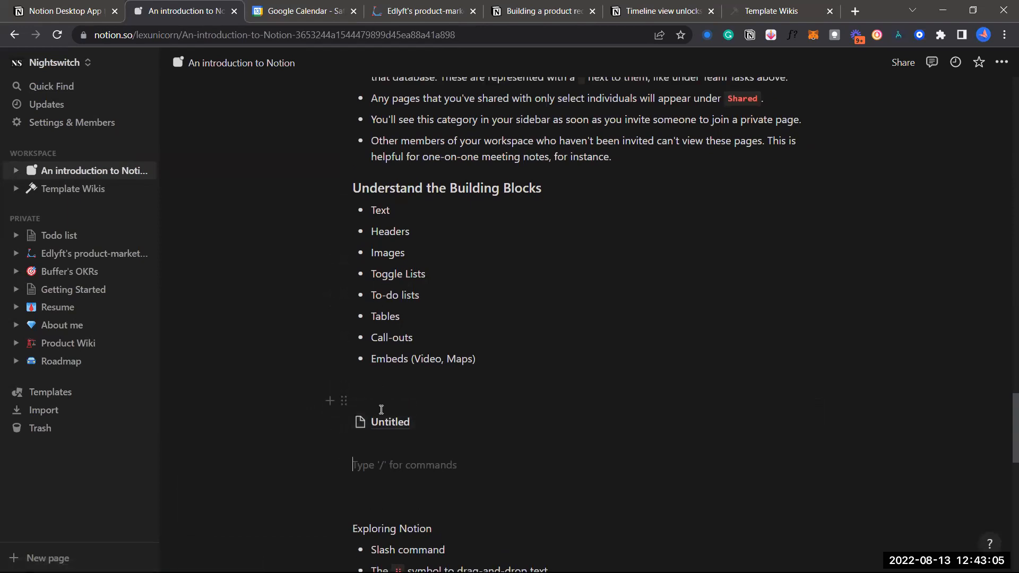
scroll(409, 176, "up", 7)
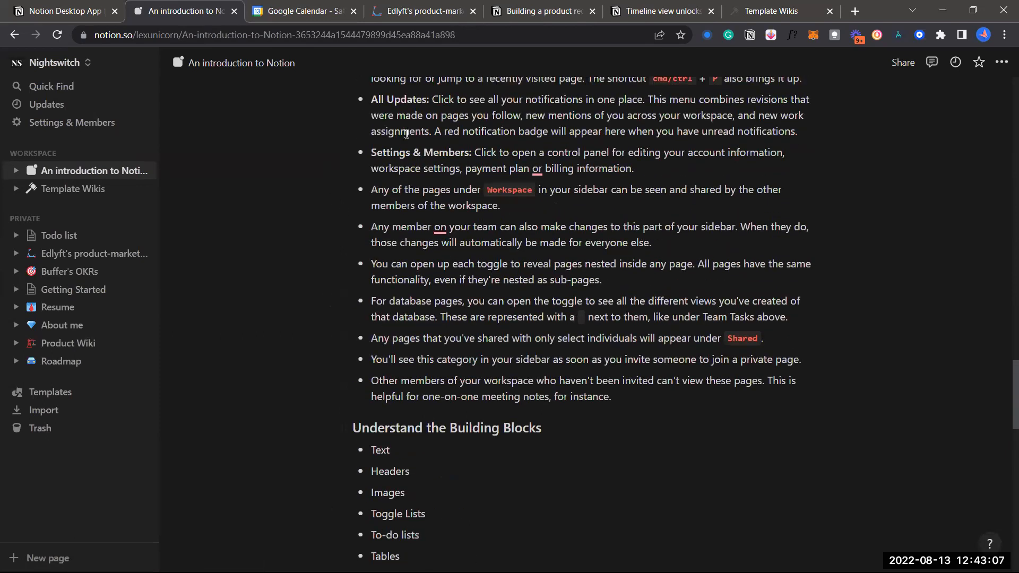
scroll(420, 269, "up", 2)
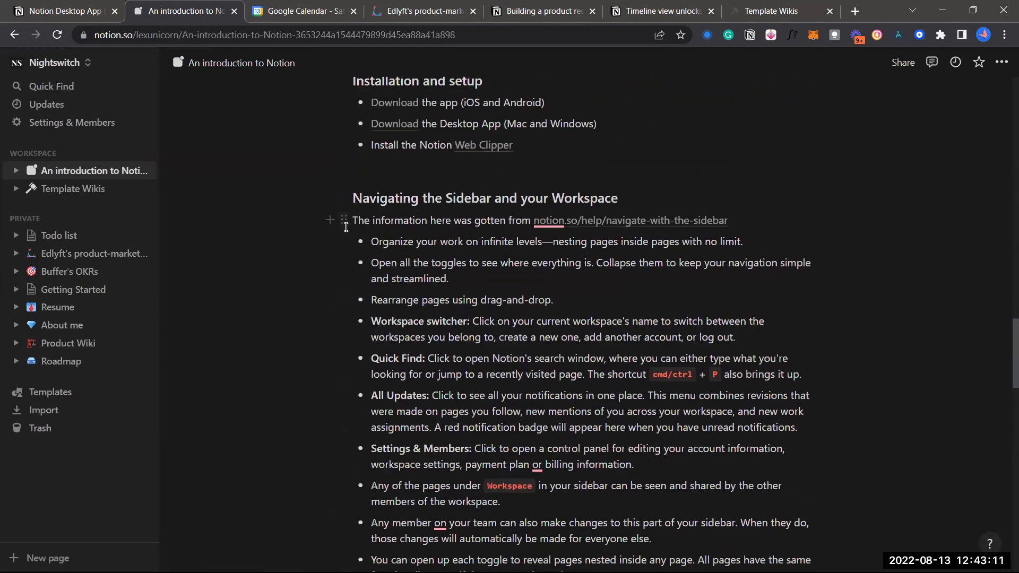
scroll(346, 227, "up", 5)
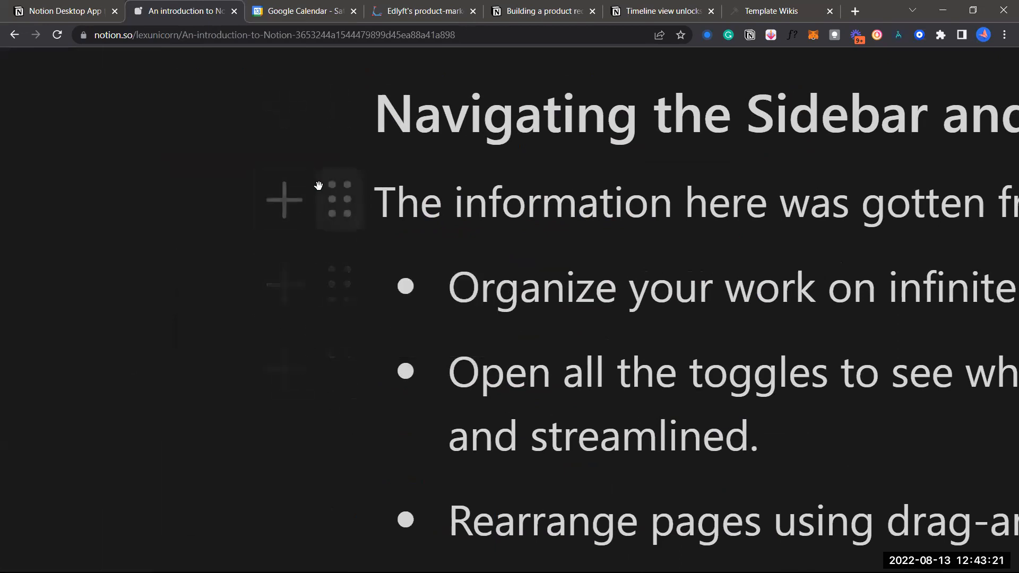
Add two blank lines below the Untitled sub-page link
scroll(338, 265, "down", 3)
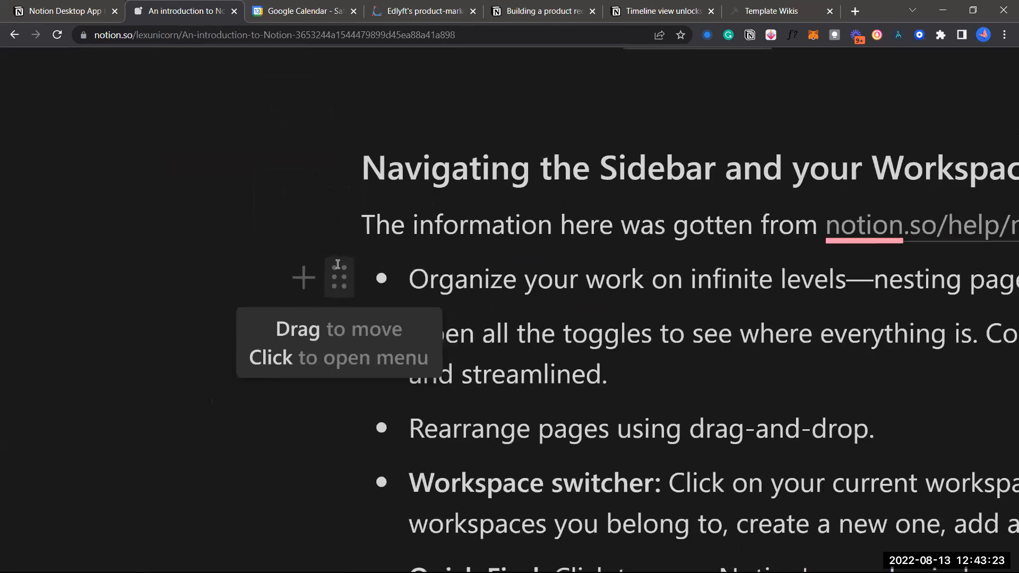
scroll(337, 264, "down", 3)
scroll(337, 265, "down", 5)
scroll(389, 346, "down", 3)
scroll(425, 451, "down", 6)
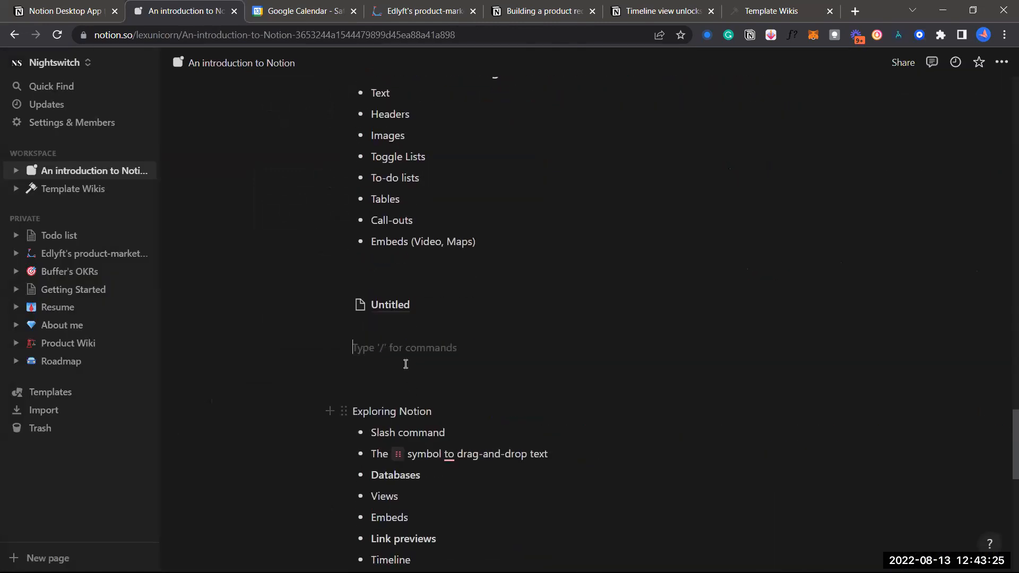
key("Return")
scroll(404, 366, "up", 5)
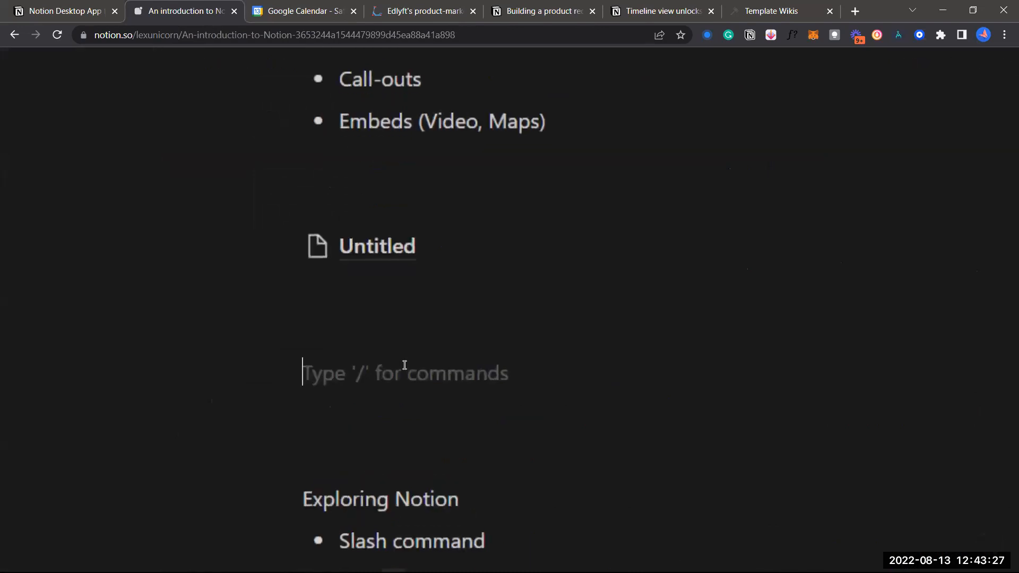
key("Return")
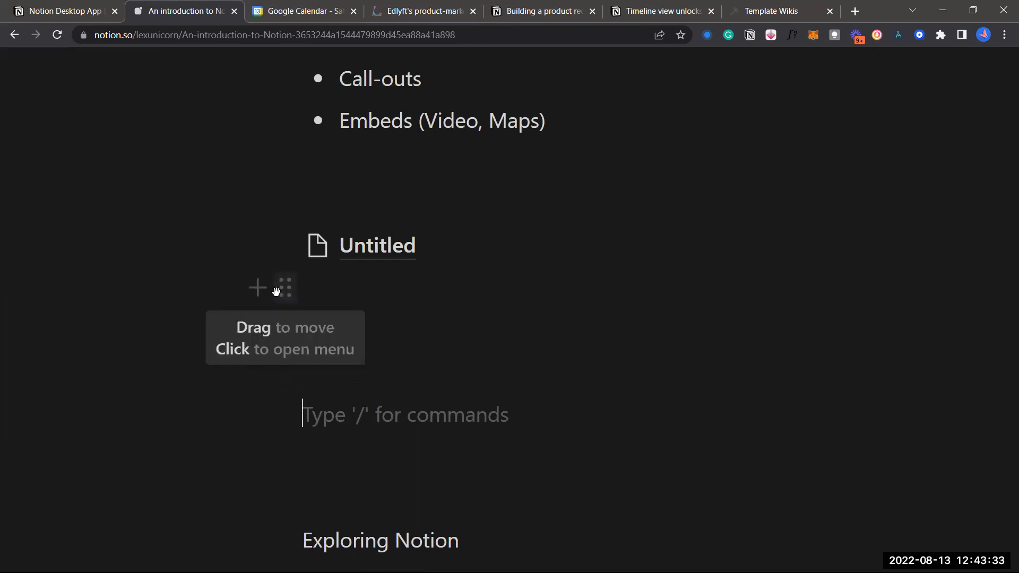
left_click(280, 292)
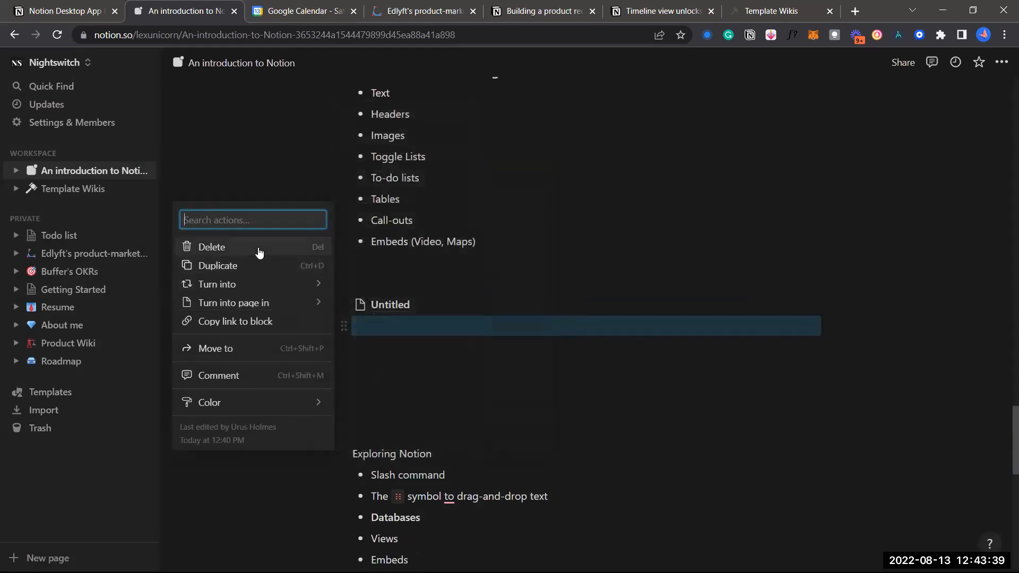
Duplicate the Untitled page block with Ctrl+D
mouse_move(275, 284)
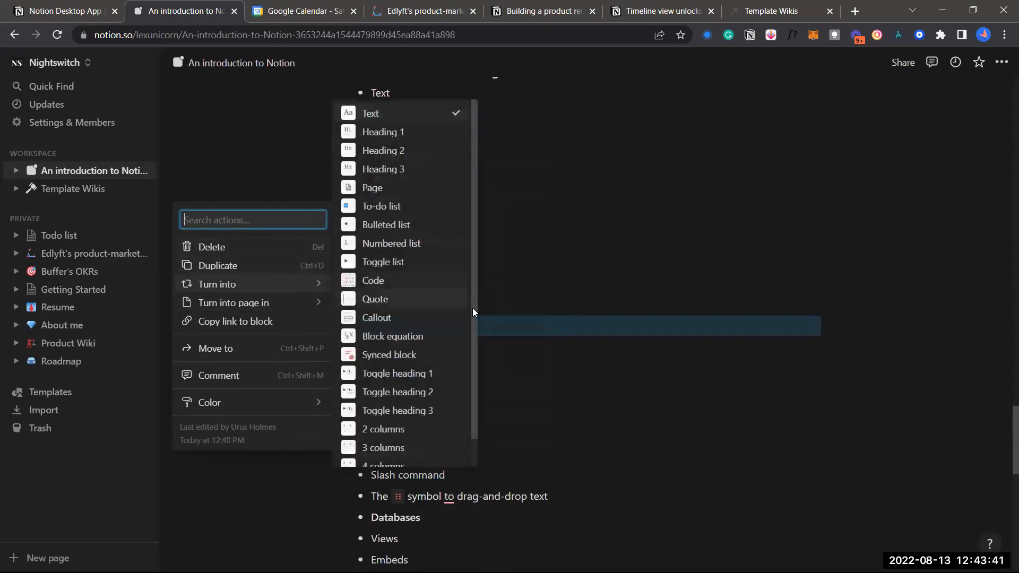
left_click(514, 319)
scroll(450, 275, "up", 1)
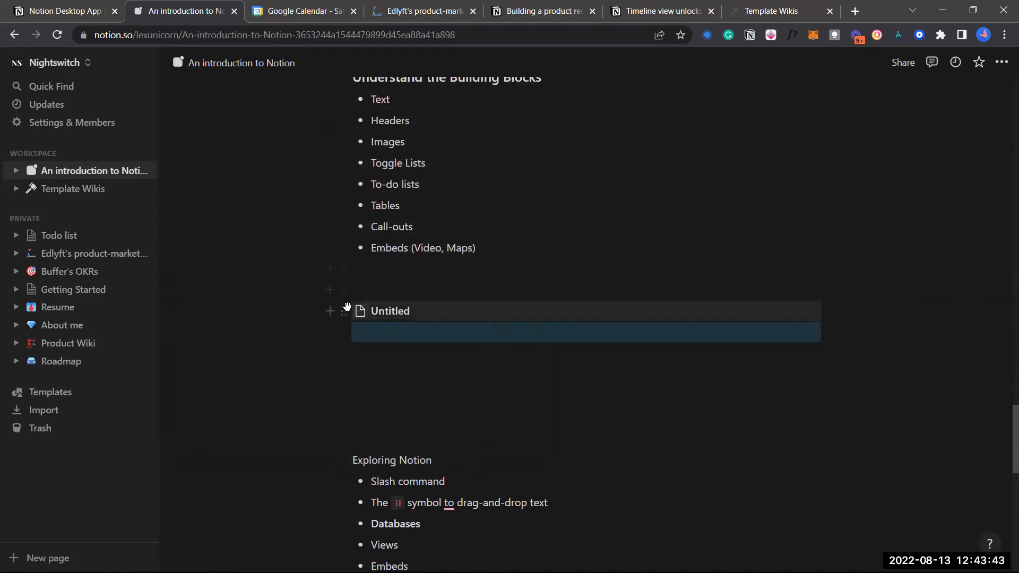
left_click(343, 311)
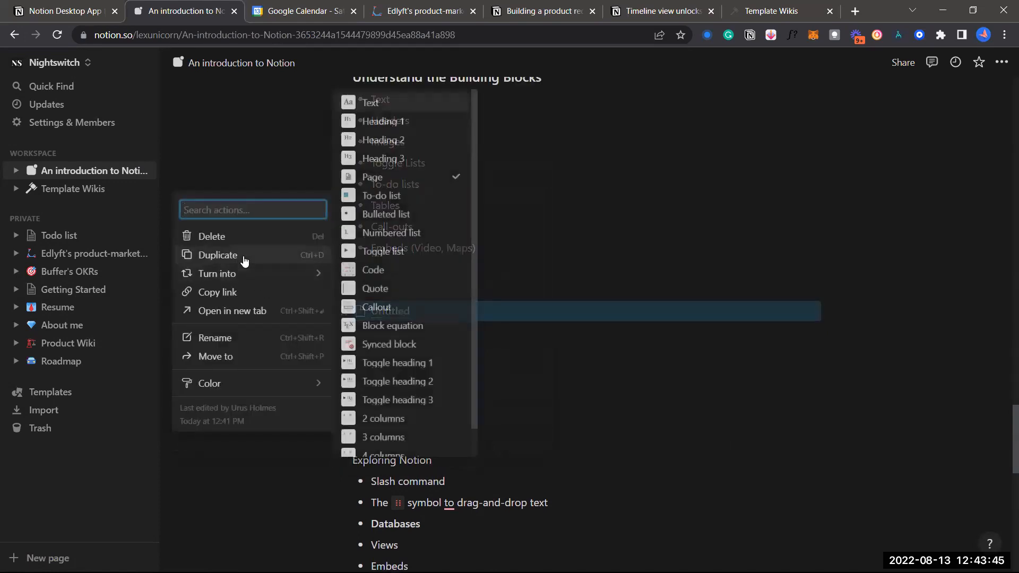
key("ctrl+d")
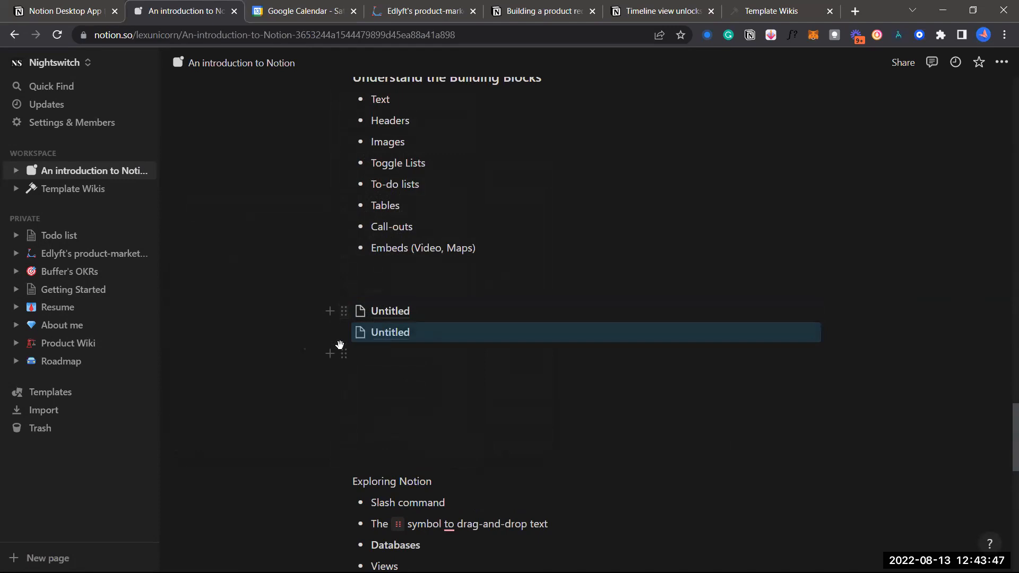
Put the caret on the empty line below the two Untitled pages and type '/'
left_click(339, 333)
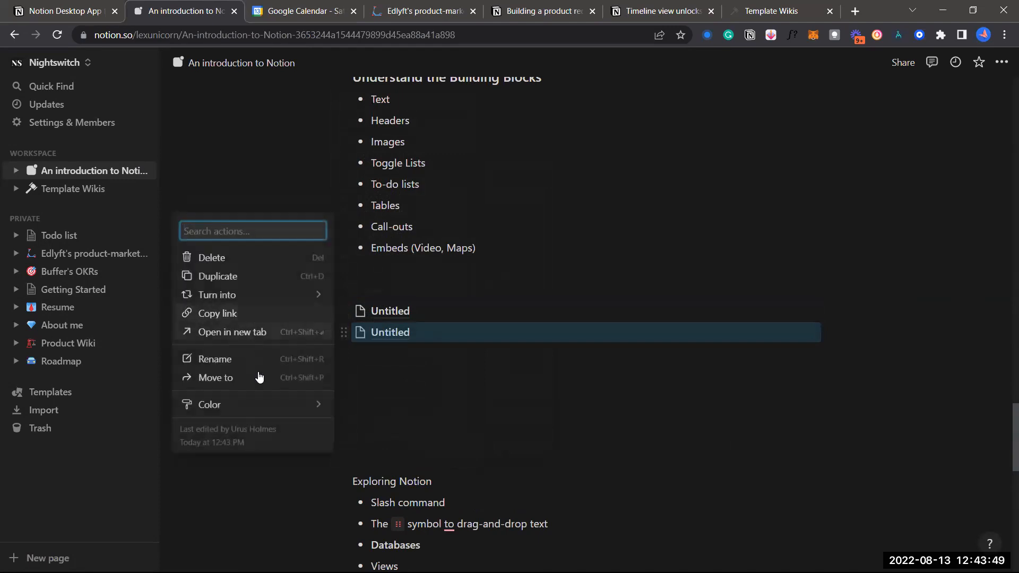
mouse_move(270, 295)
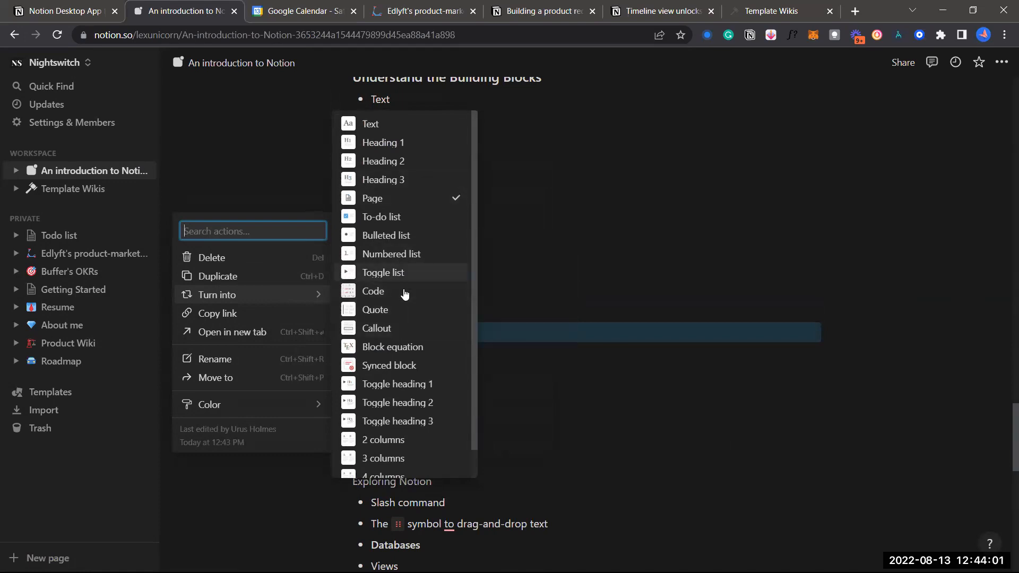
left_click(614, 261)
scroll(587, 274, "down", 1)
left_click(588, 302)
type("/")
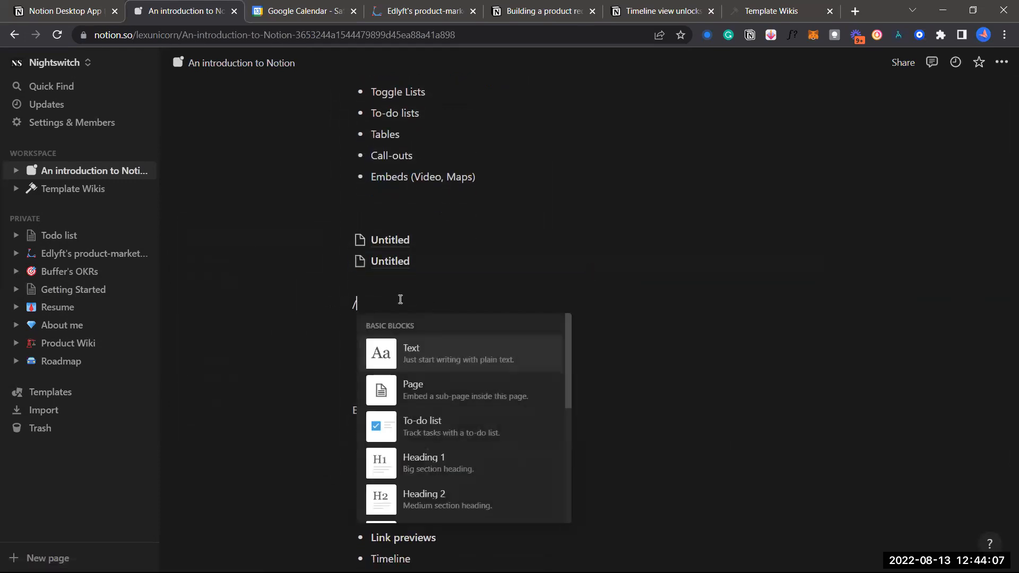
key("BackSpace")
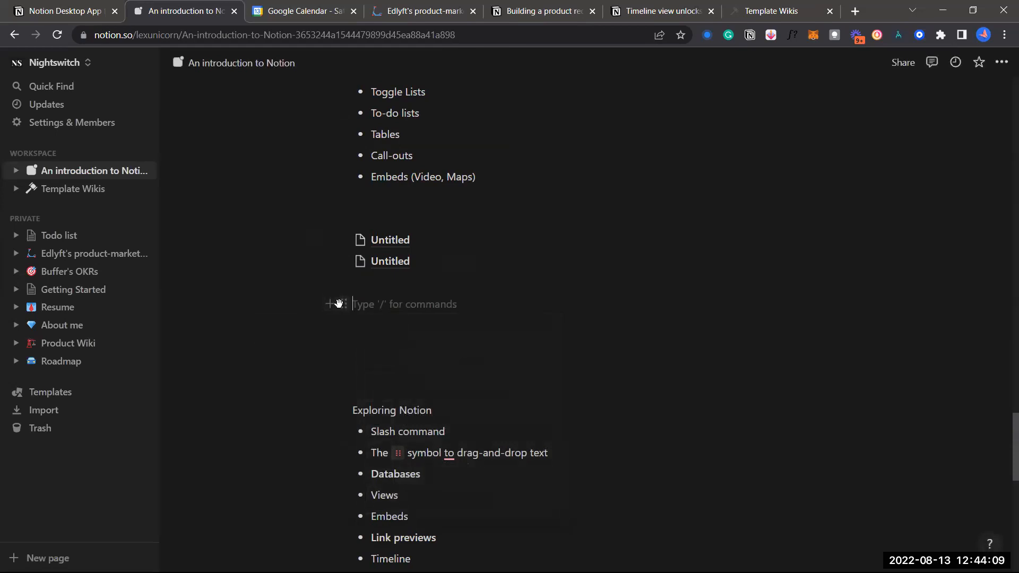
left_click(341, 304)
mouse_move(290, 262)
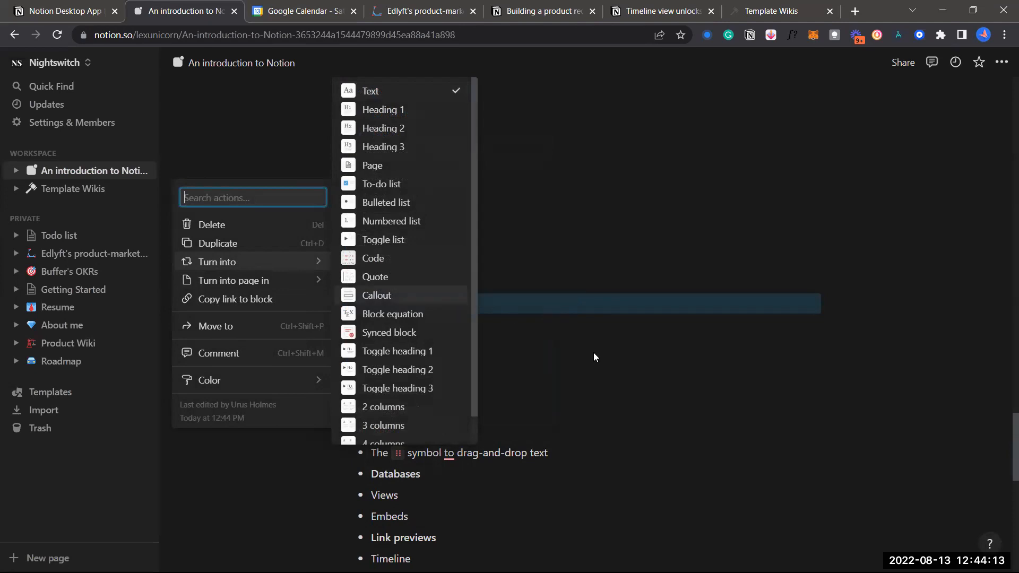
key("Escape")
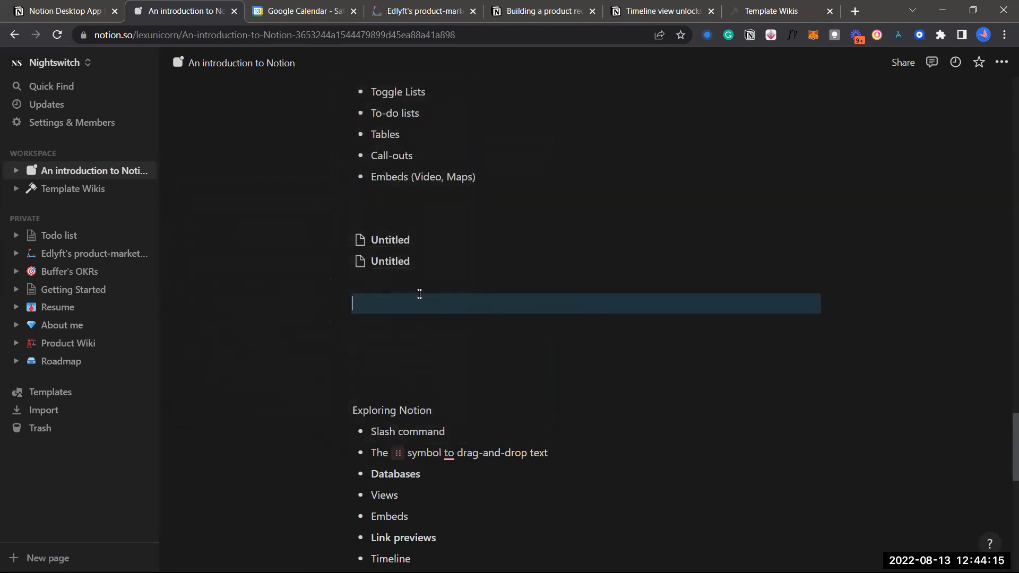
left_click(328, 303)
scroll(437, 425, "down", 9)
scroll(437, 424, "down", 6)
scroll(448, 370, "up", 6)
left_click(470, 276)
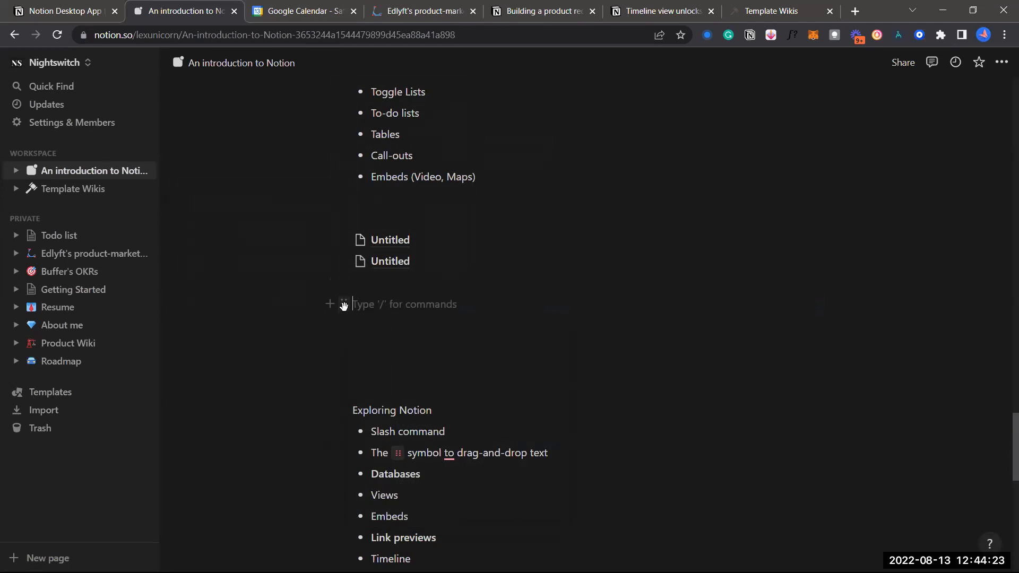
left_click(344, 305)
mouse_move(244, 263)
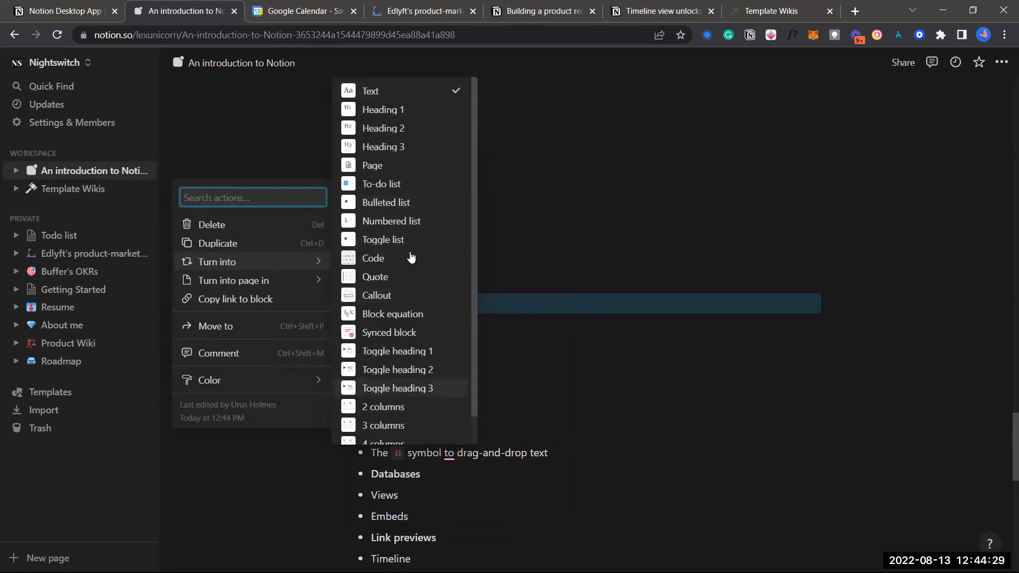
left_click(576, 313)
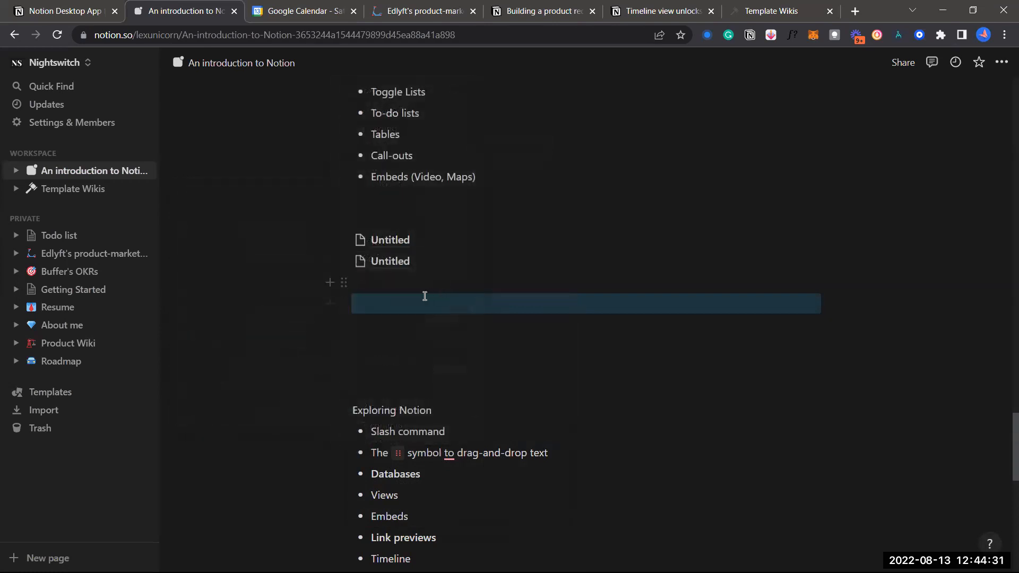
left_click(416, 298)
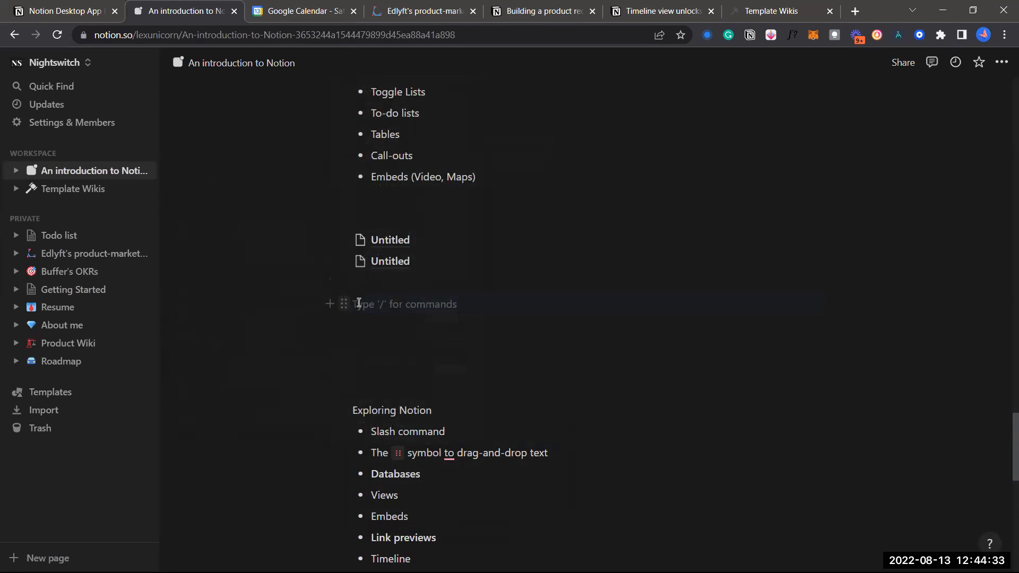
type("/")
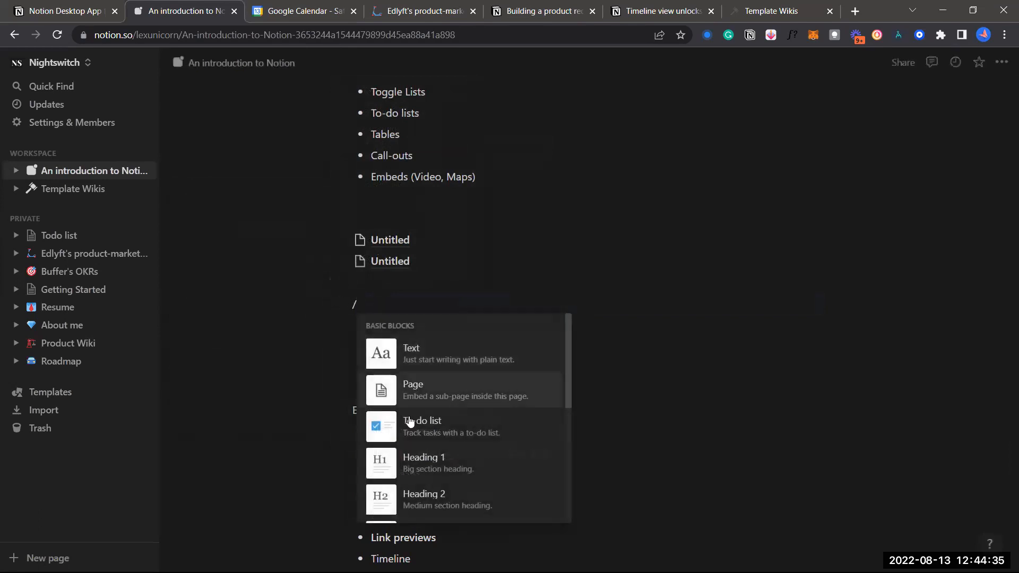
scroll(414, 420, "down", 4)
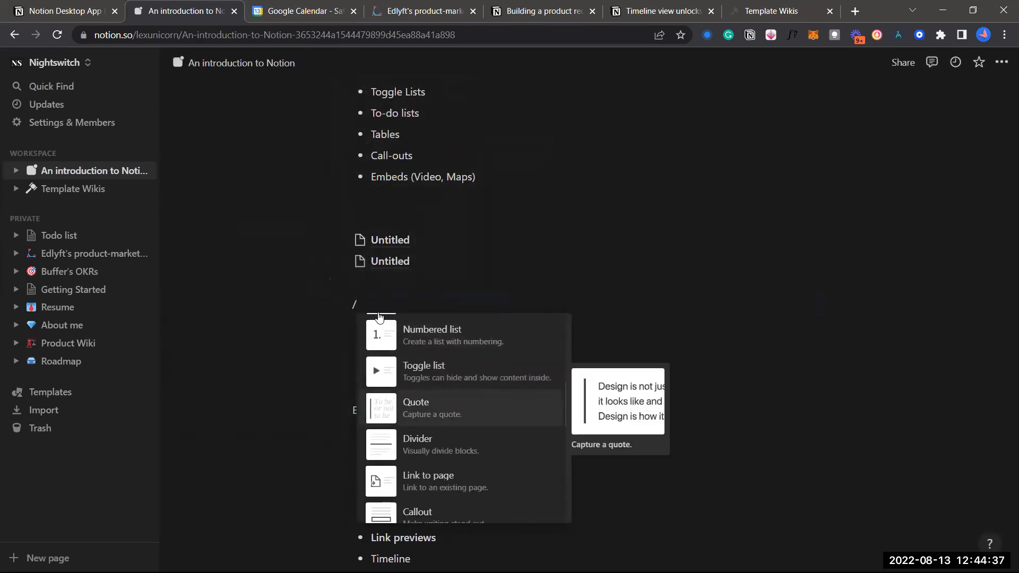
key("BackSpace")
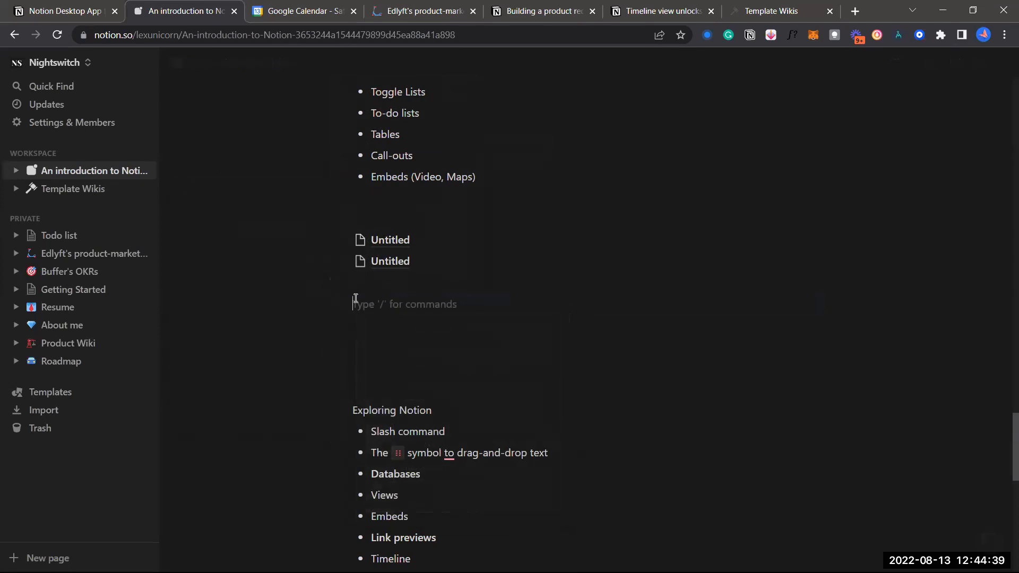
left_click(331, 303)
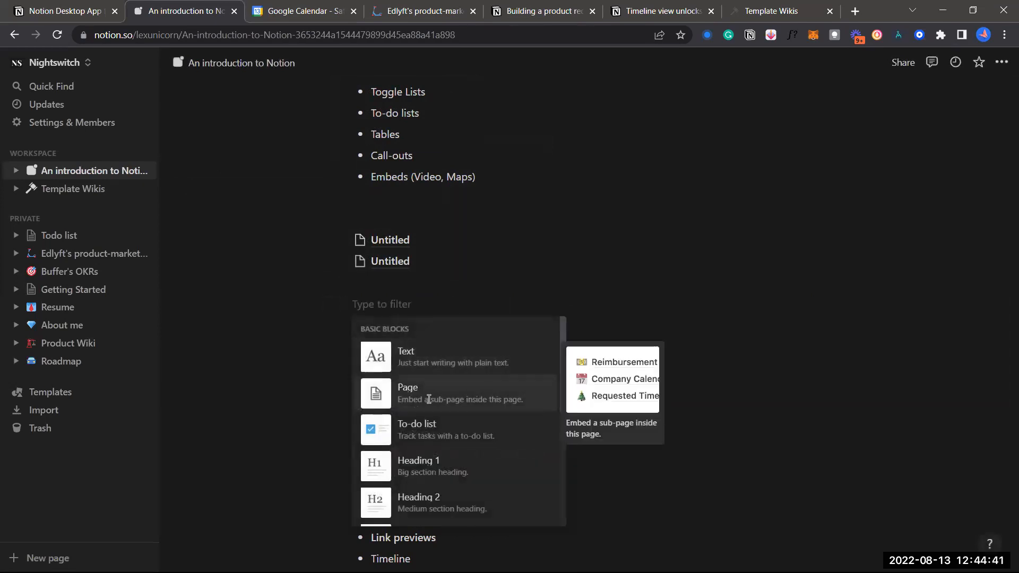
scroll(425, 385, "down", 1)
scroll(435, 421, "down", 2)
scroll(433, 423, "down", 2)
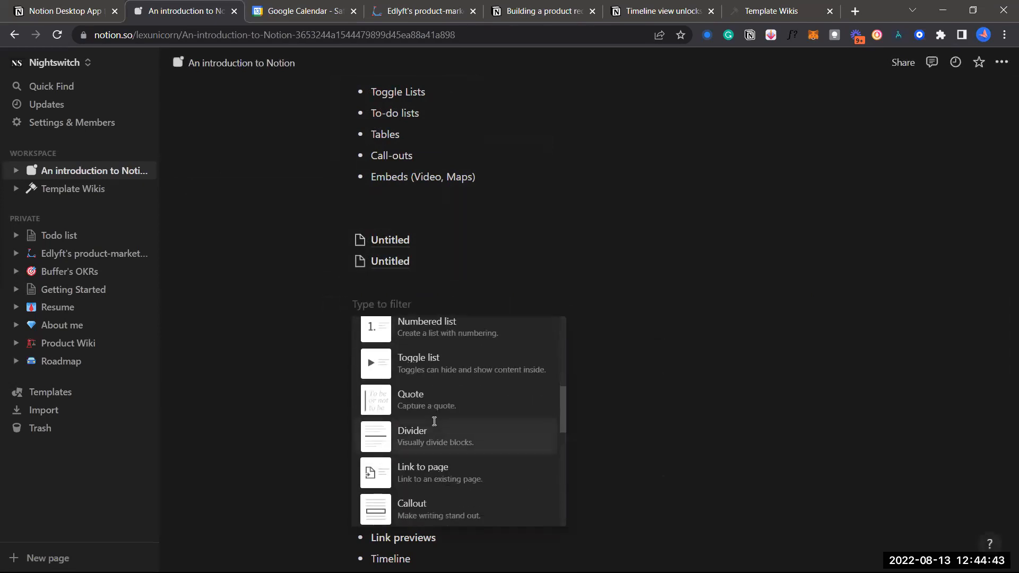
scroll(452, 431, "down", 2)
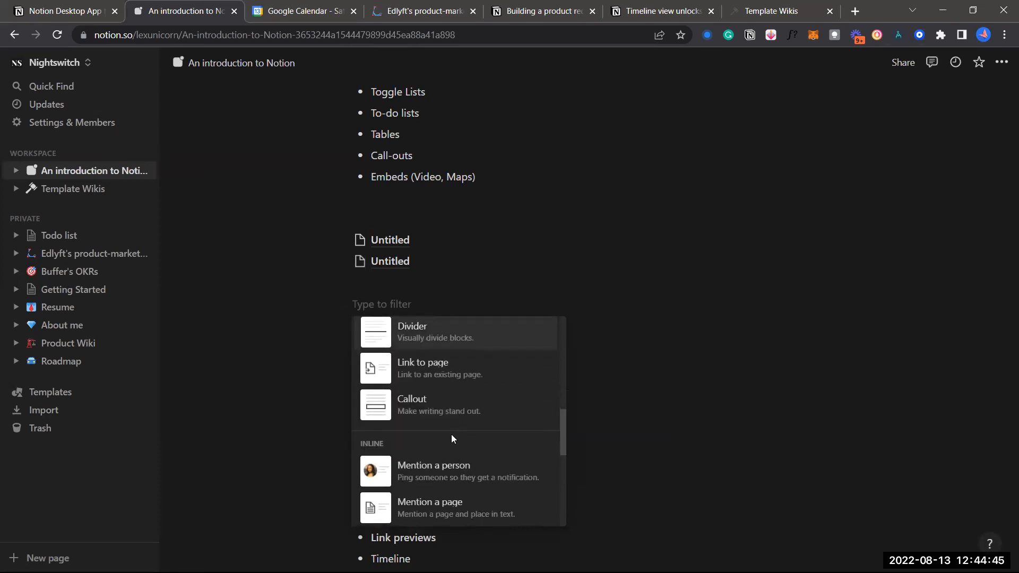
scroll(451, 435, "down", 1)
left_click(593, 361)
left_click(332, 301)
left_click(399, 303)
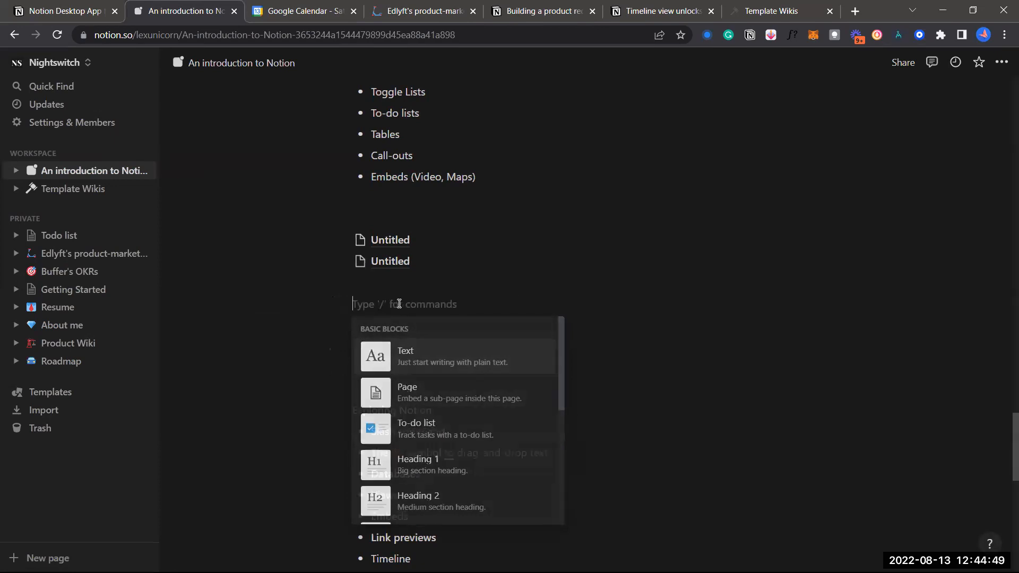
left_click(330, 302)
scroll(440, 422, "down", 8)
scroll(447, 414, "down", 5)
scroll(448, 418, "up", 7)
scroll(448, 419, "up", 5)
scroll(449, 419, "up", 4)
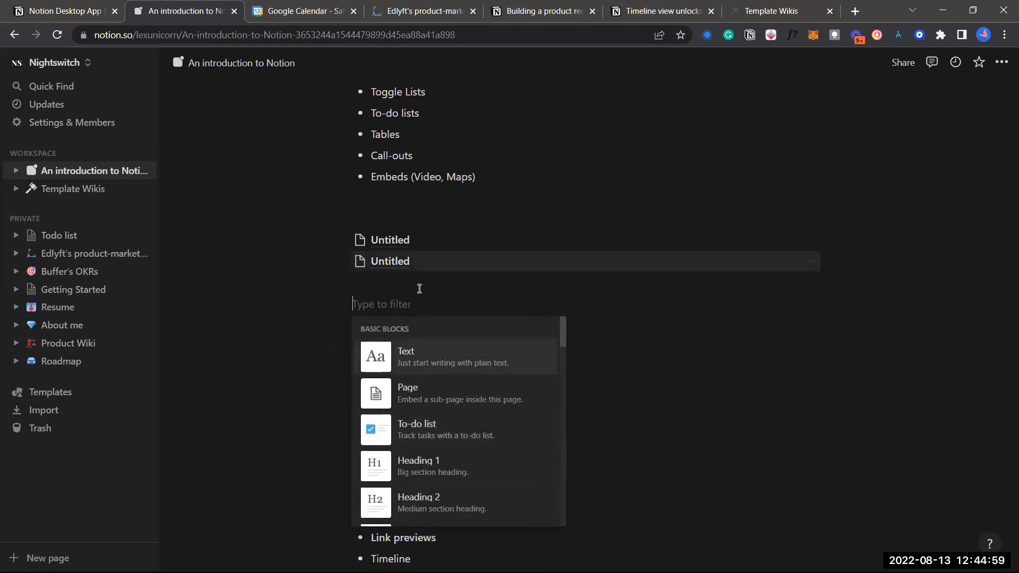
left_click(392, 291)
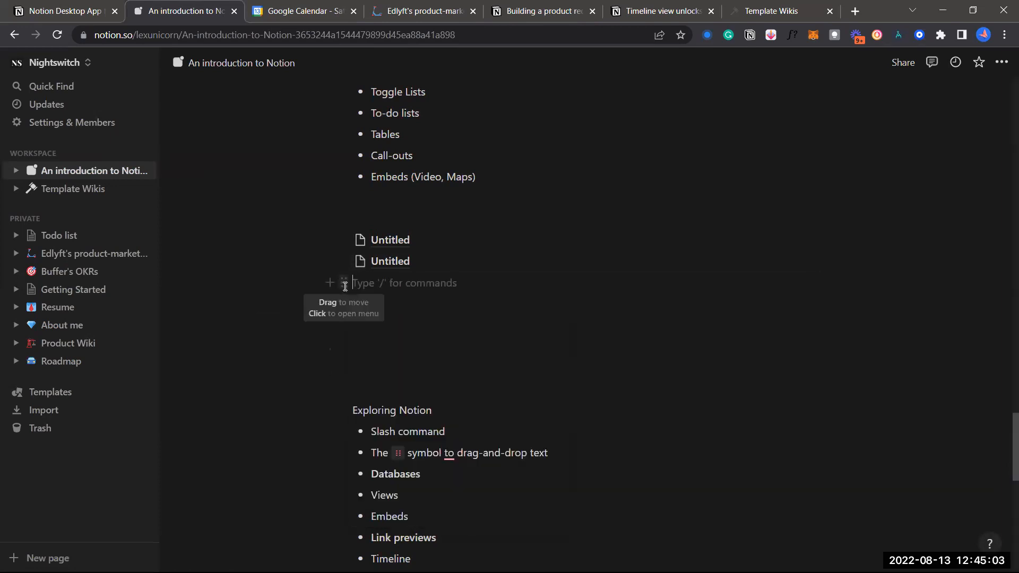
left_click(344, 286)
mouse_move(273, 238)
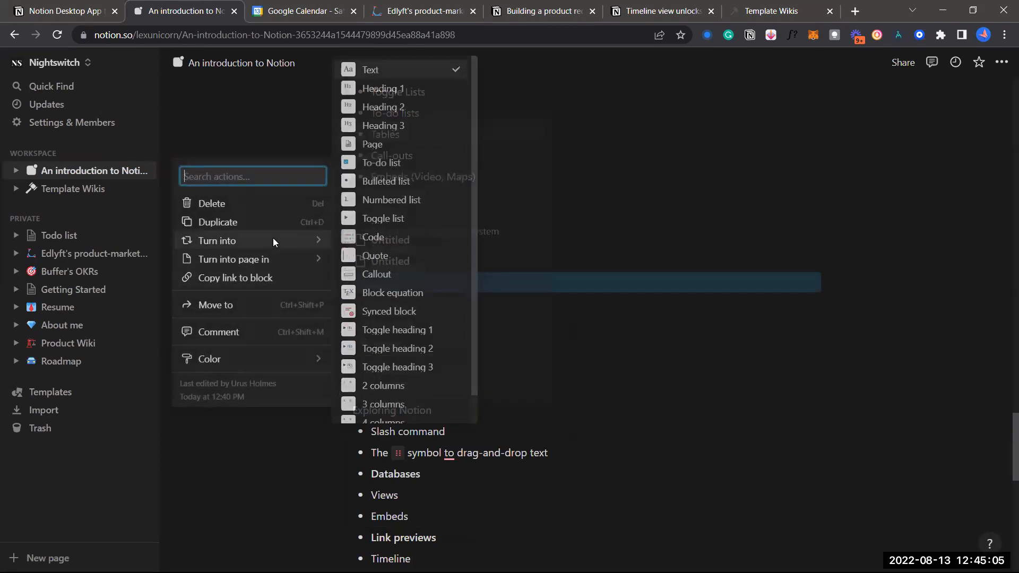
left_click(394, 237)
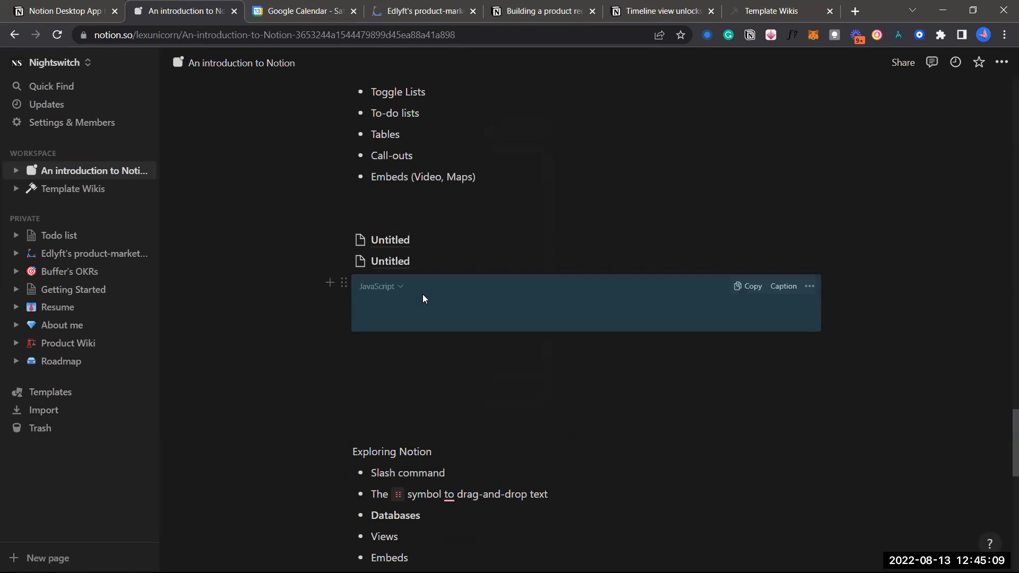
left_click(423, 296)
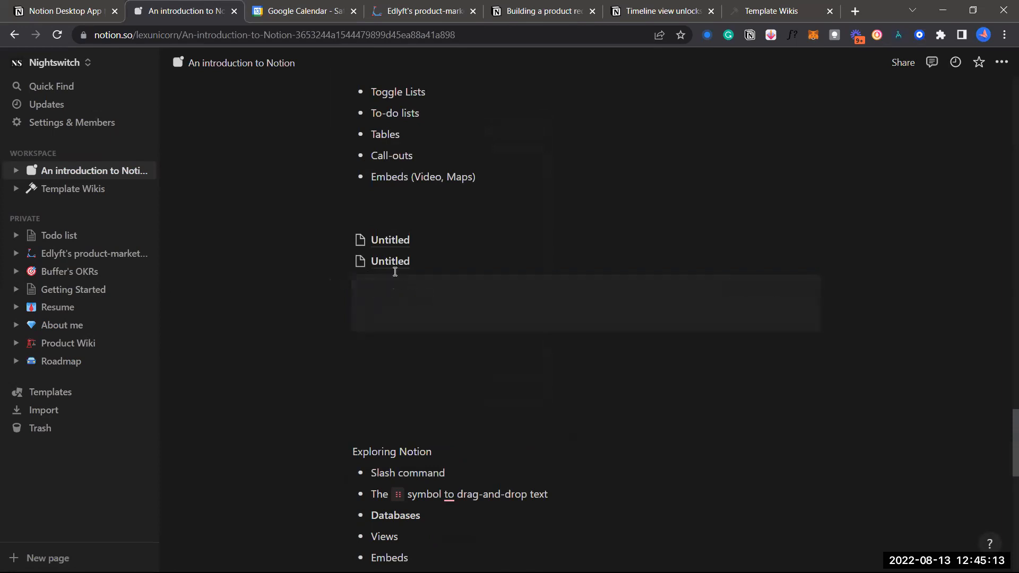
left_click(406, 287)
scroll(373, 472, "down", 3)
scroll(375, 475, "down", 3)
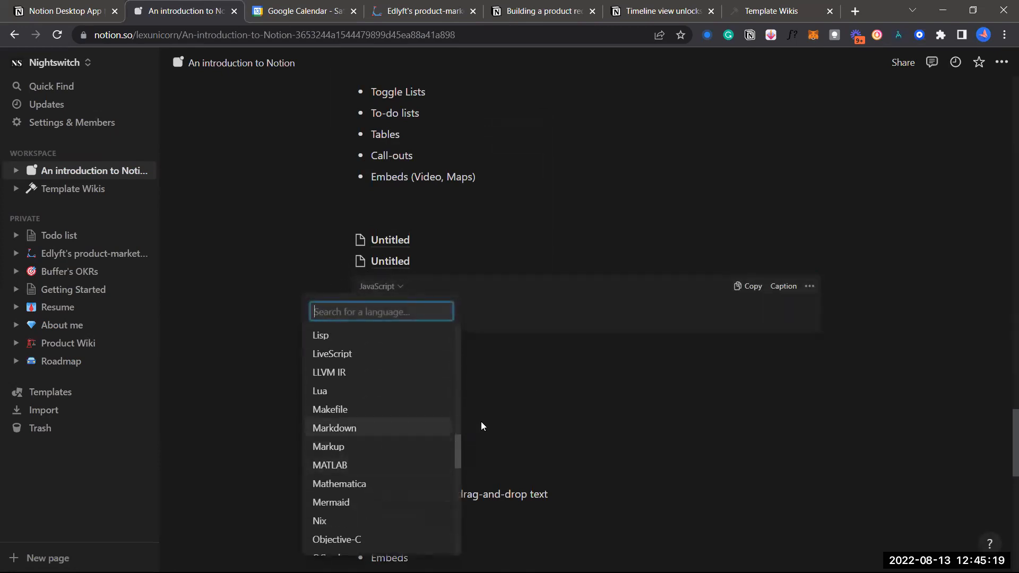
left_click(481, 398)
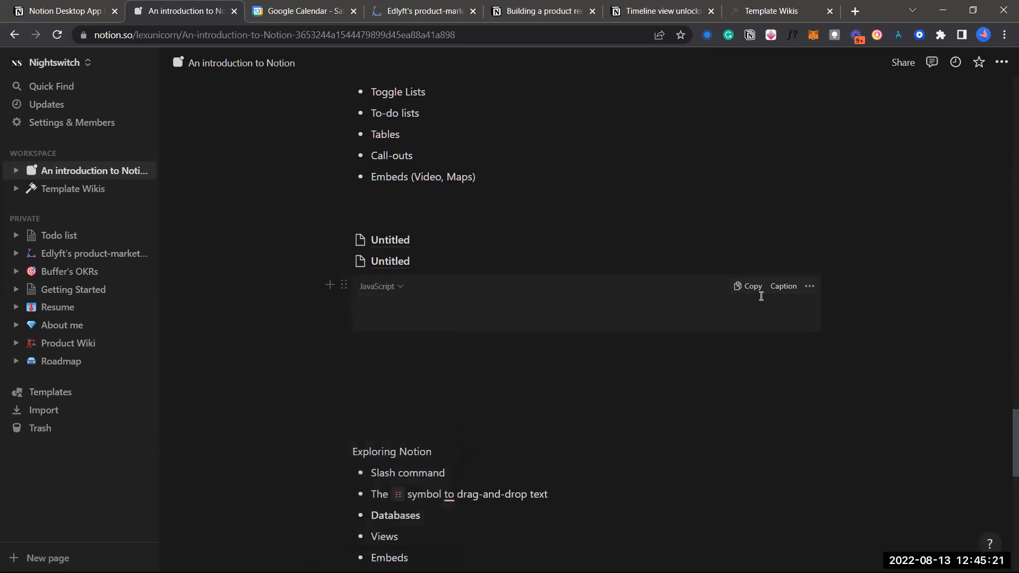
left_click(344, 286)
key("Delete")
left_click(362, 295)
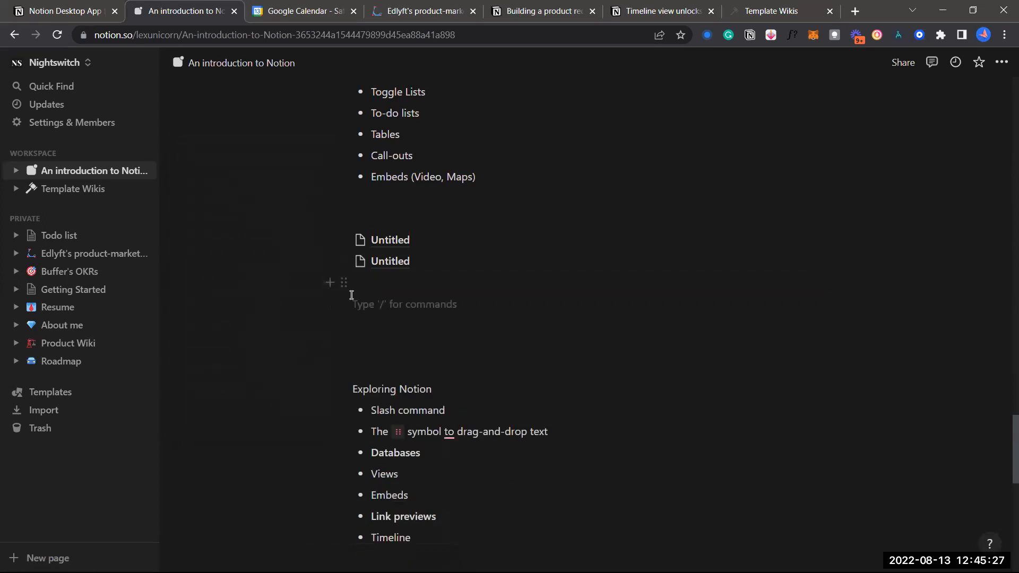
Open the Untitled sub-page, then return to An introduction to Notion via the breadcrumb
type("/")
scroll(418, 393, "down", 8)
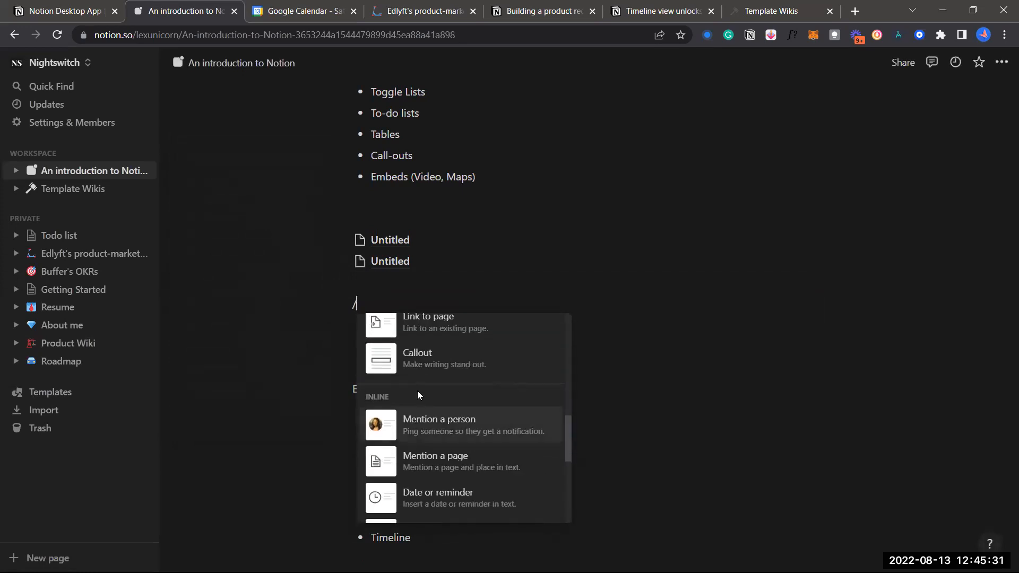
key("Up")
key("Up")
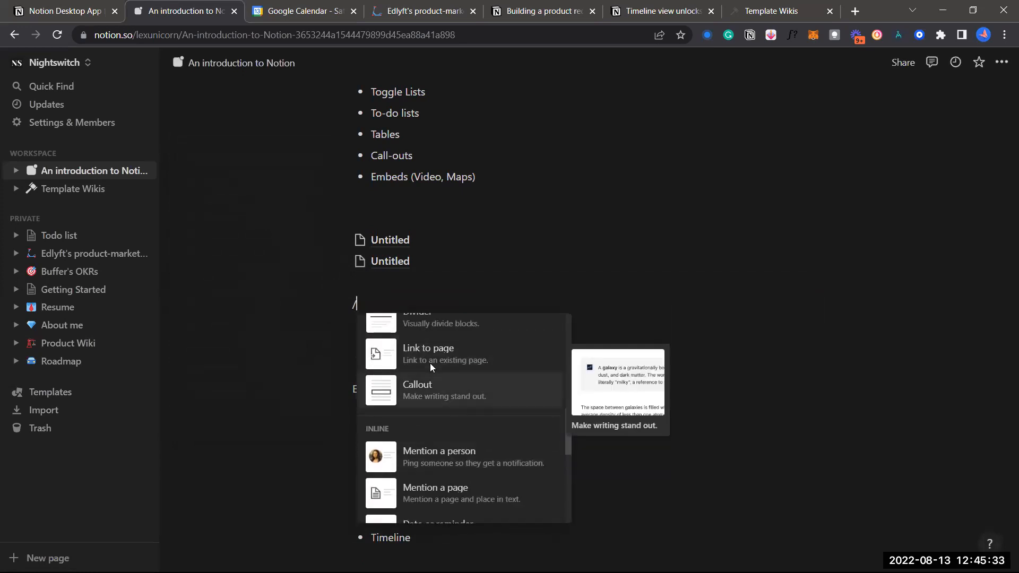
left_click(514, 288)
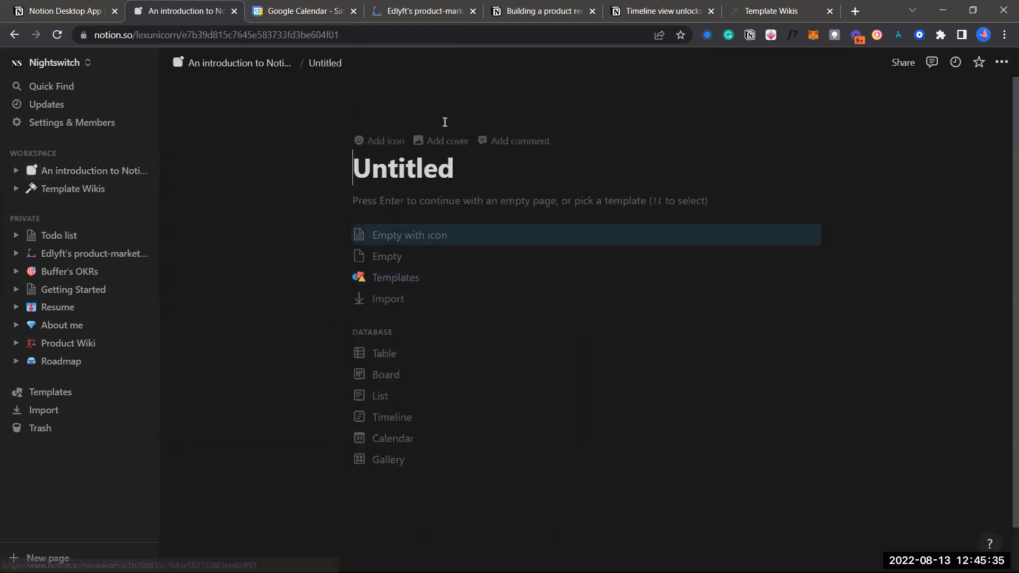
left_click(260, 65)
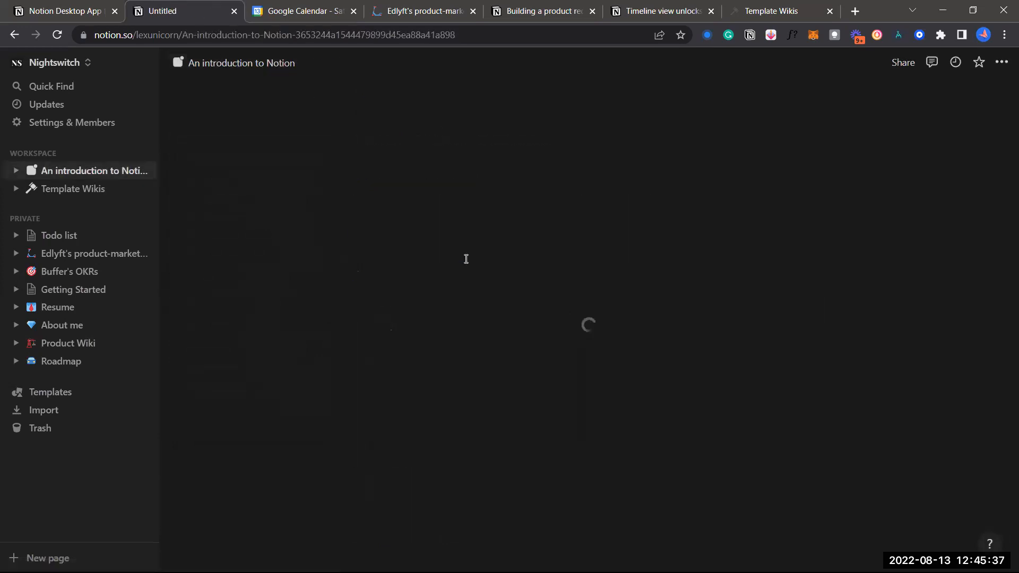
scroll(450, 400, "down", 2)
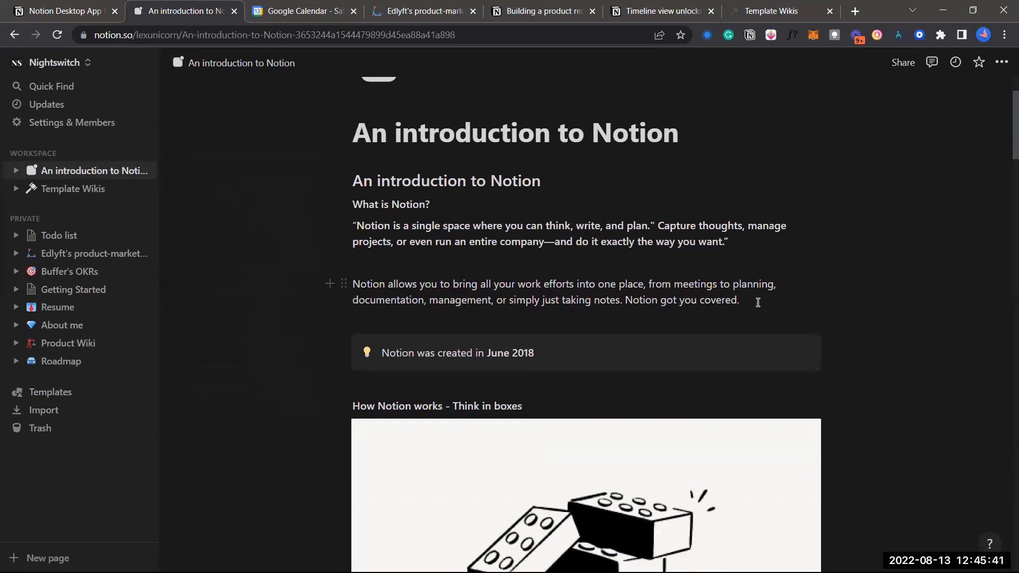
Select the 'Notion allows you' paragraph and open, then close, its block actions
triple_click(463, 282)
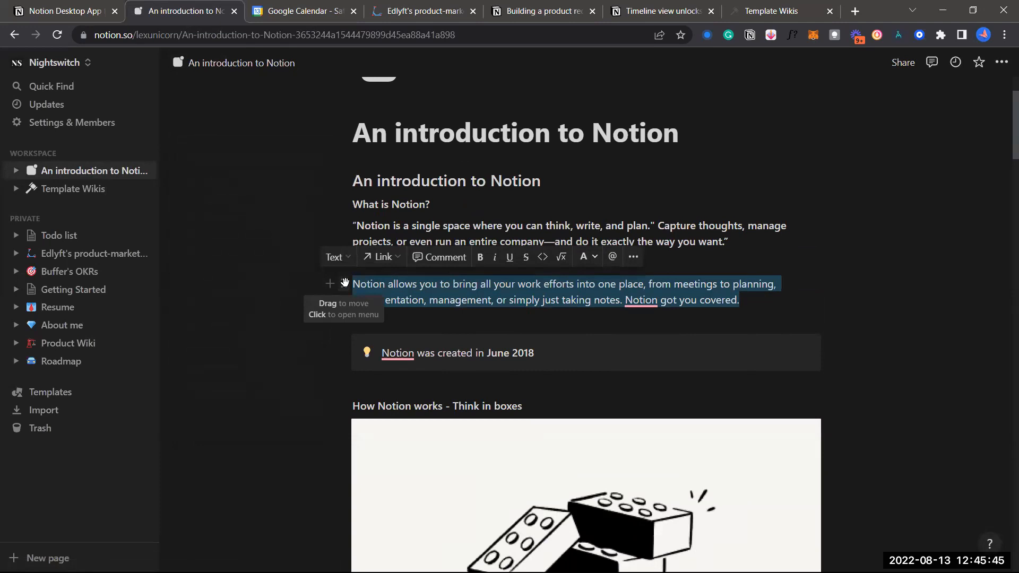
left_click(345, 283)
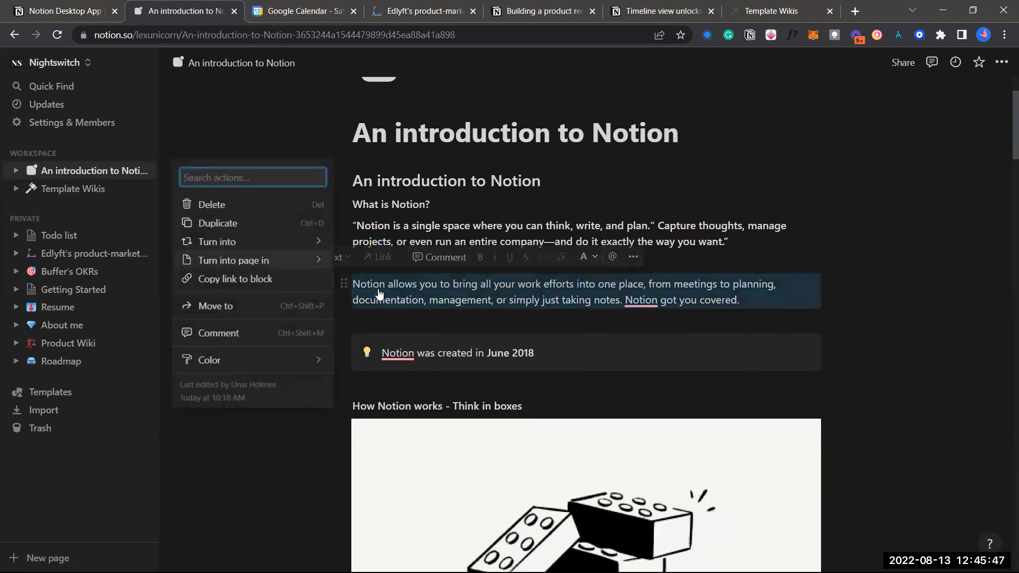
left_click(234, 261)
left_click(623, 281)
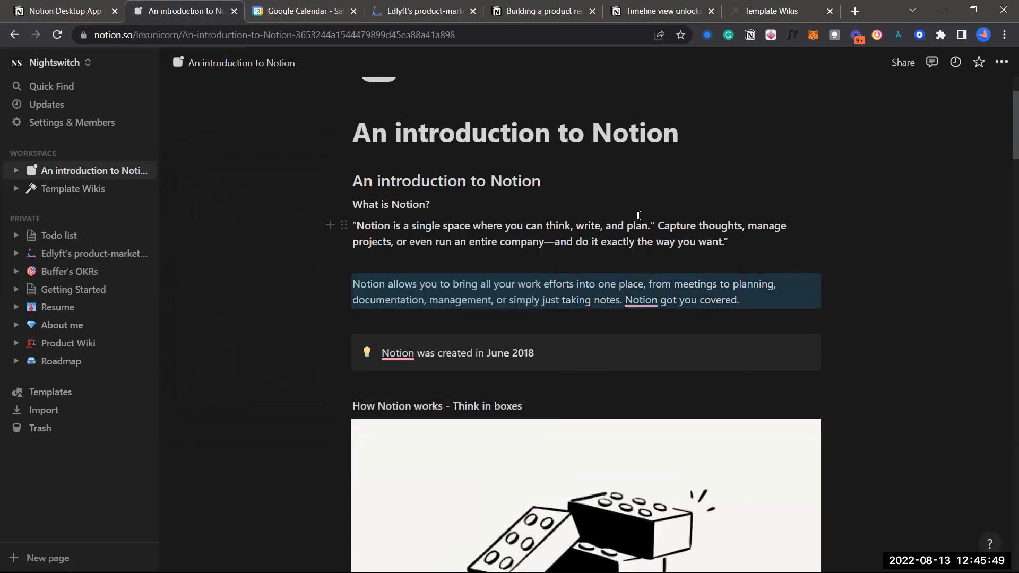
left_click(451, 307)
scroll(523, 351, "up", 5)
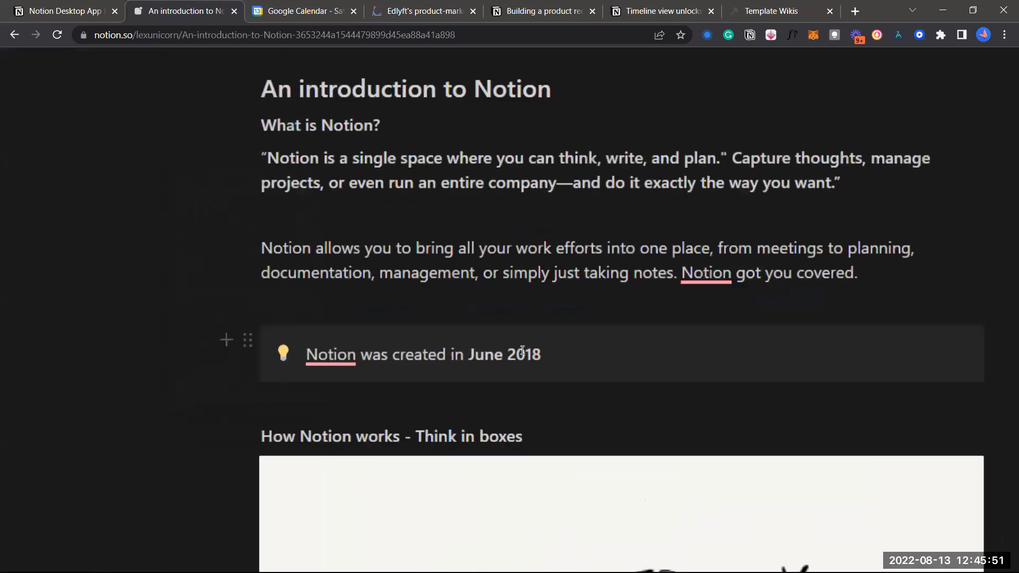
scroll(523, 351, "down", 1)
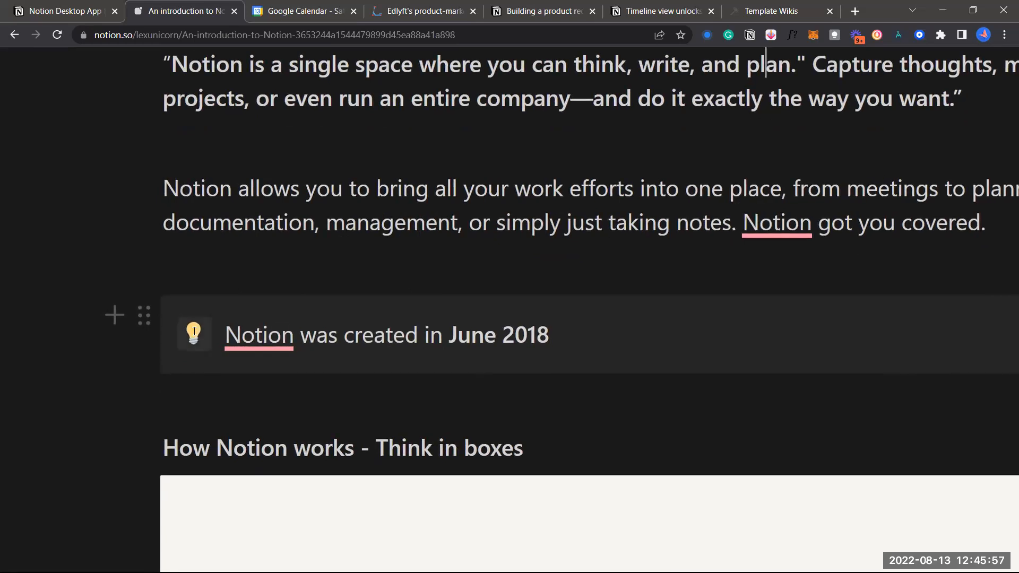
scroll(192, 337, "down", 5)
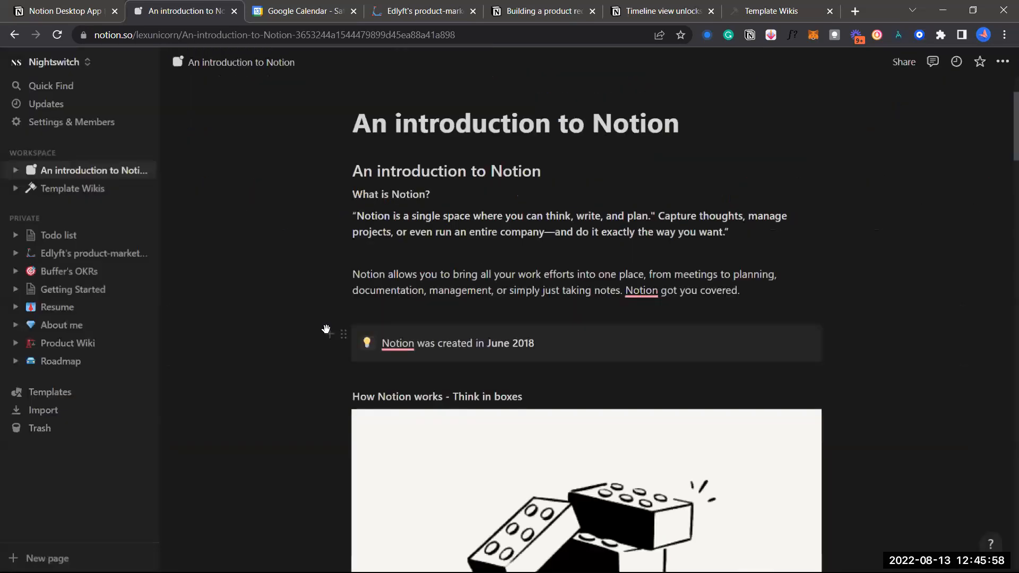
Inspect the June 2018 callout's options, then turn the 'Notion allows you' paragraph into a callout
left_click(368, 344)
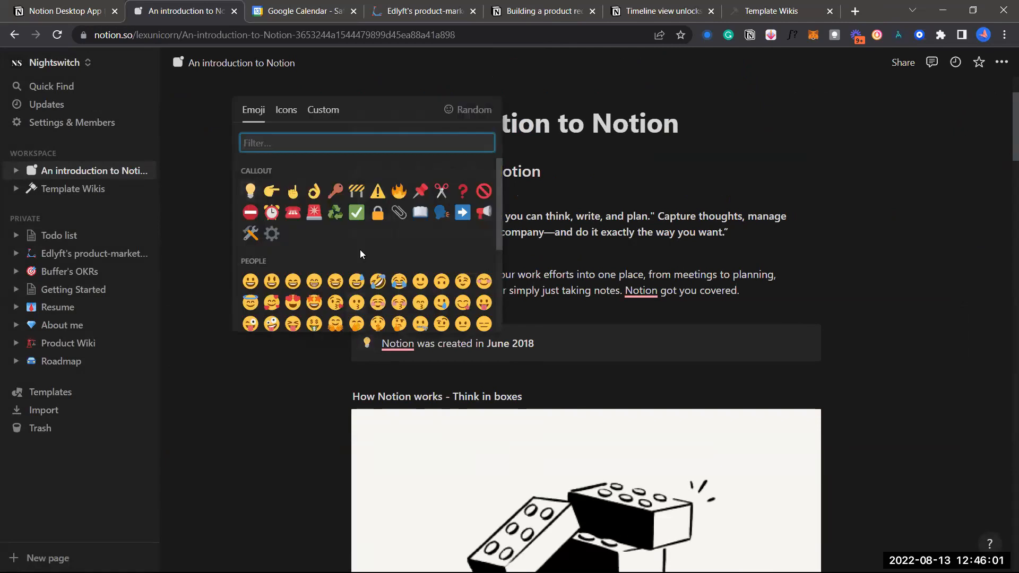
left_click(584, 273)
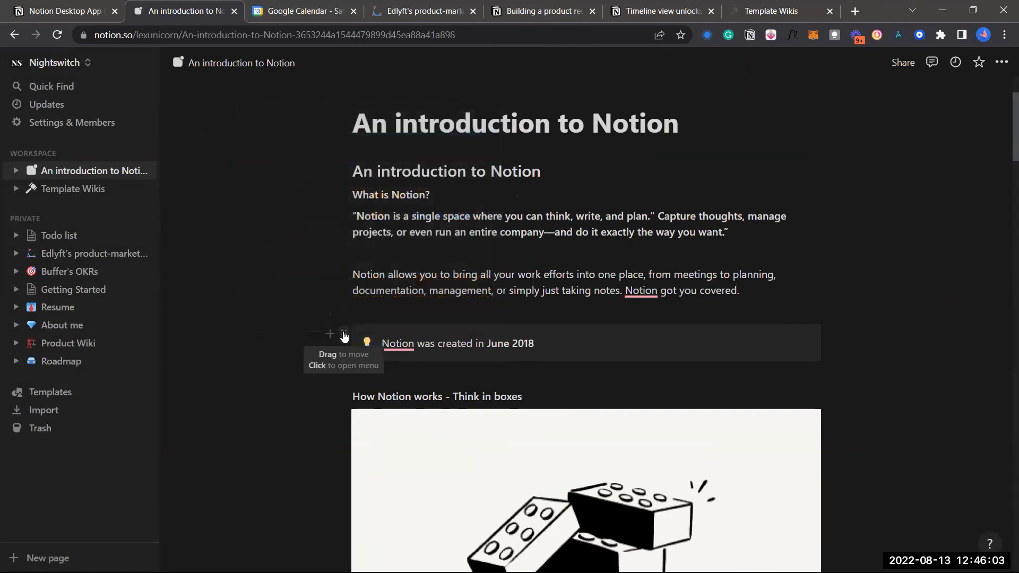
left_click(343, 331)
mouse_move(250, 287)
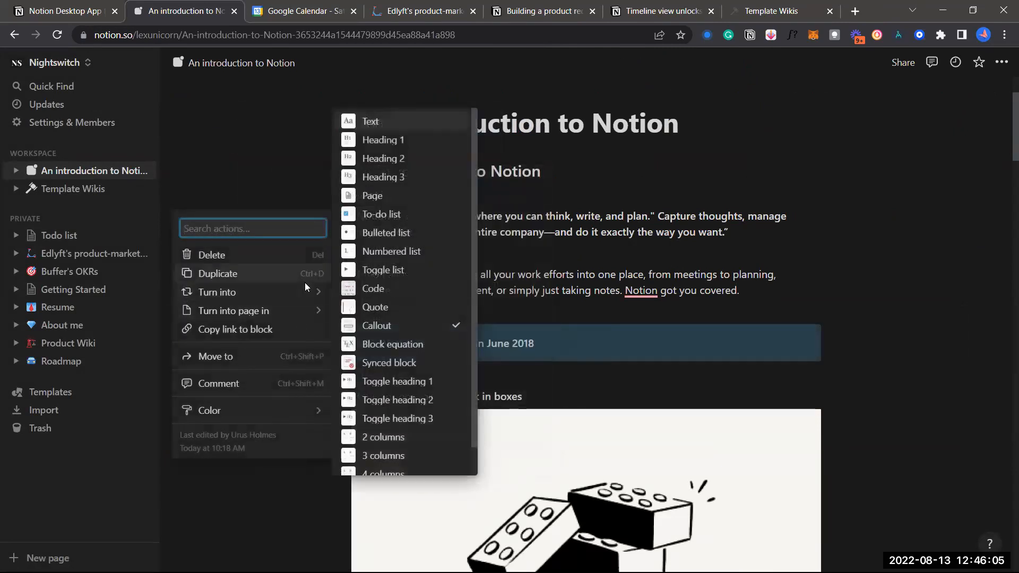
left_click(653, 277)
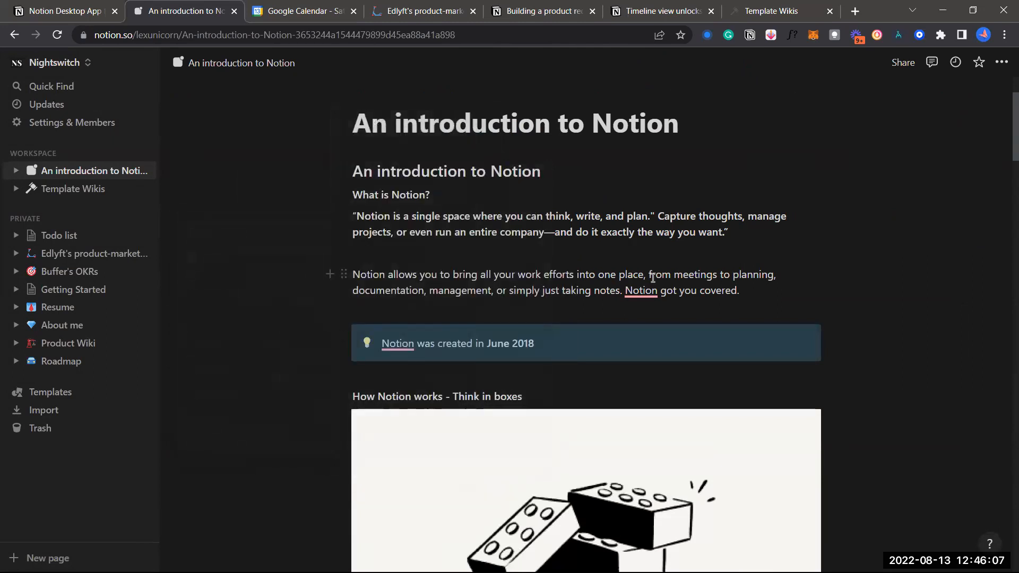
left_click(344, 275)
mouse_move(268, 230)
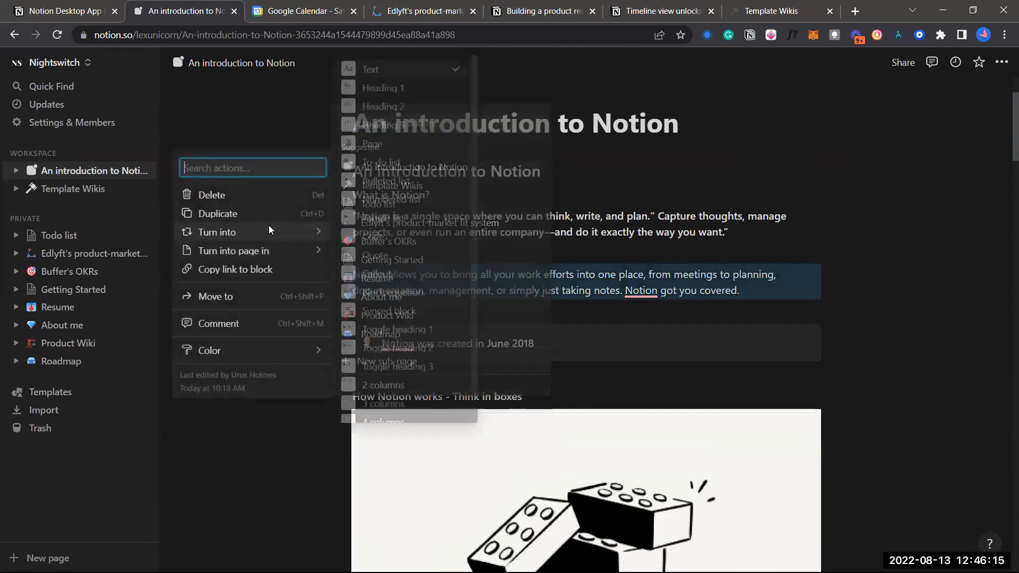
left_click(384, 272)
Add several blank lines after the Embeds item ending the Building Blocks list
scroll(527, 278, "down", 2)
scroll(580, 352, "down", 20)
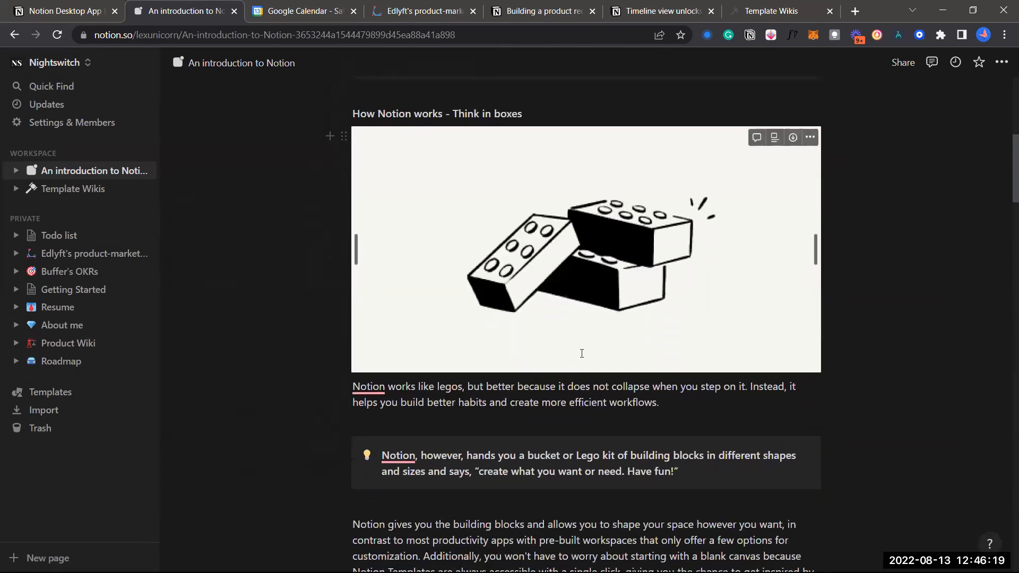
scroll(582, 353, "down", 10)
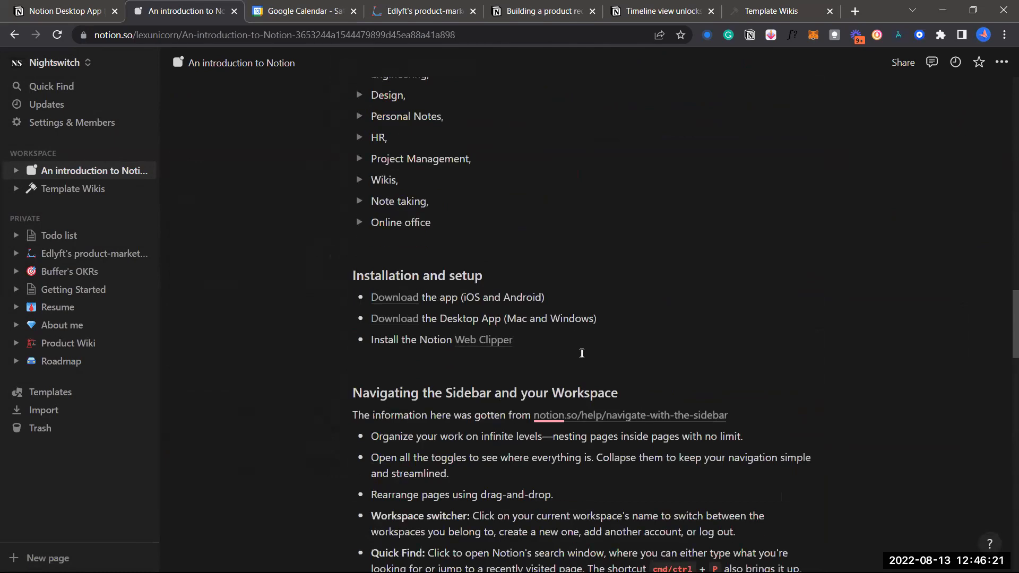
scroll(581, 353, "down", 3)
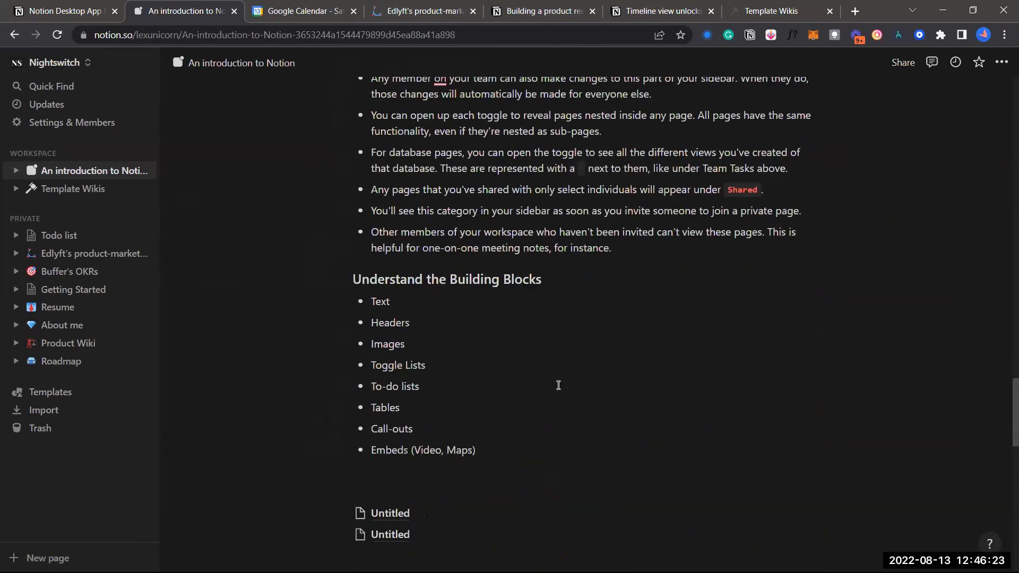
scroll(552, 392, "down", 1)
scroll(482, 296, "down", 1)
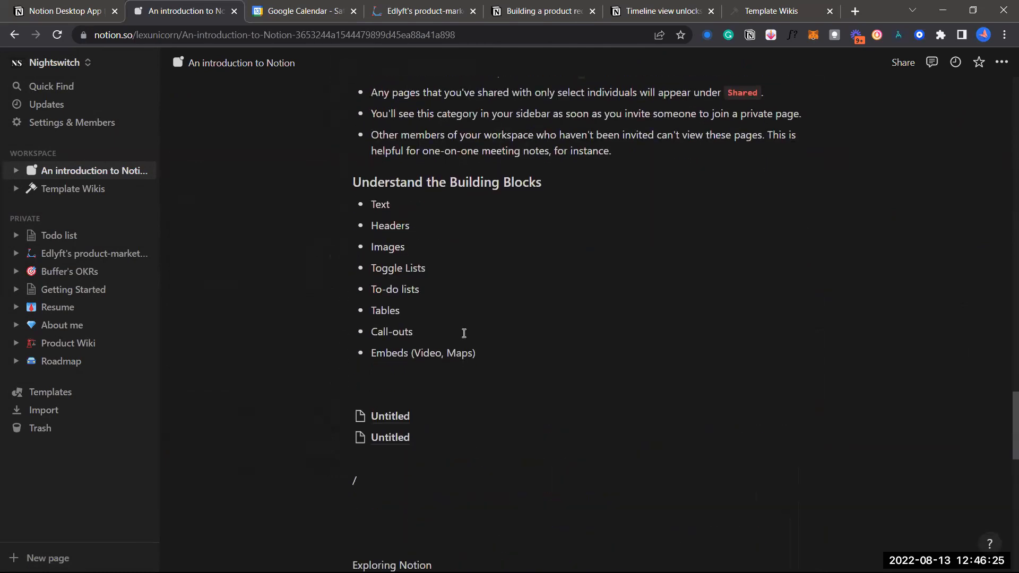
scroll(451, 364, "up", 1)
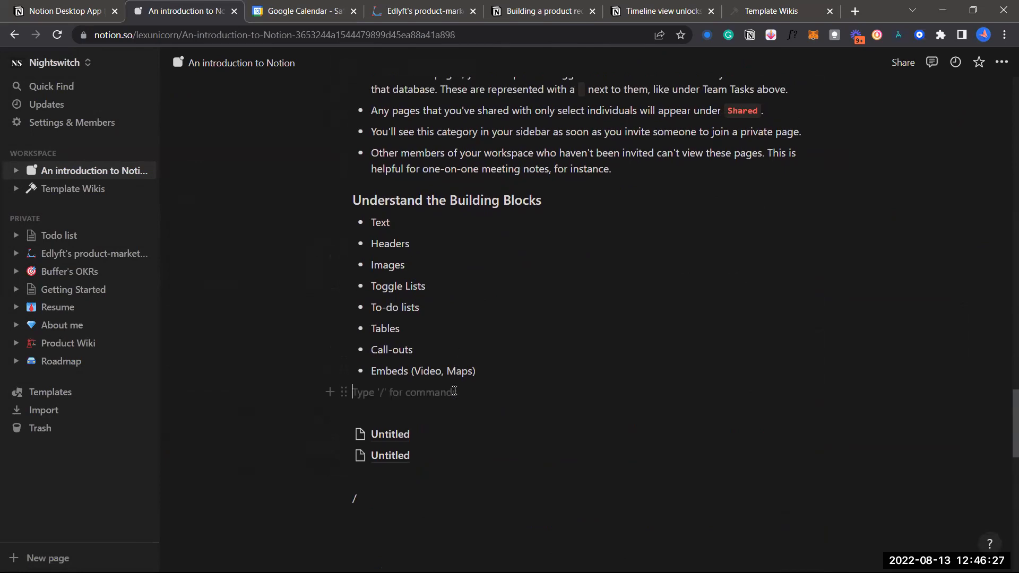
scroll(454, 391, "up", 3)
scroll(456, 345, "up", 10)
scroll(459, 272, "up", 6)
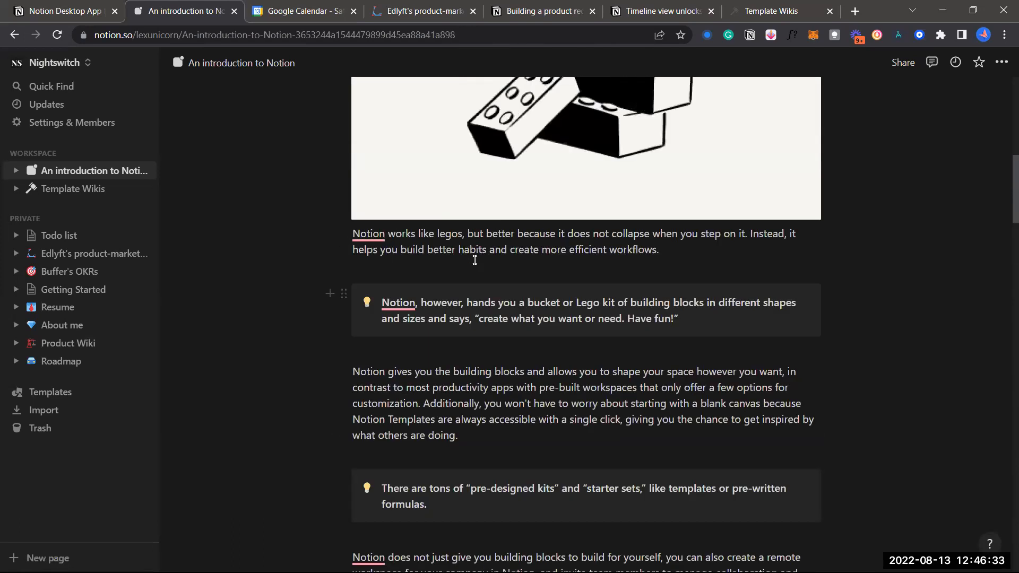
scroll(496, 258, "up", 6)
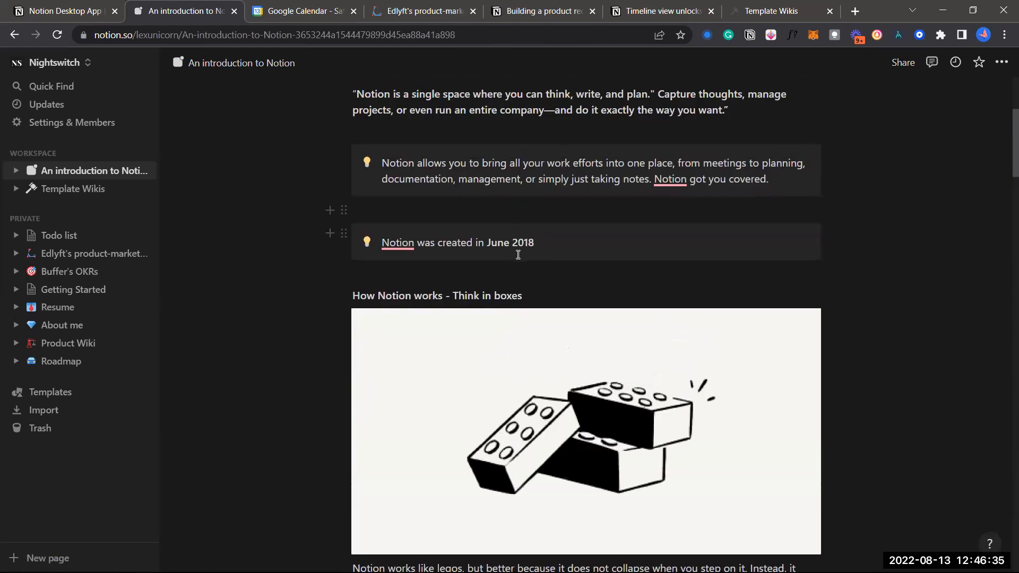
scroll(518, 254, "up", 2)
scroll(524, 314, "down", 5)
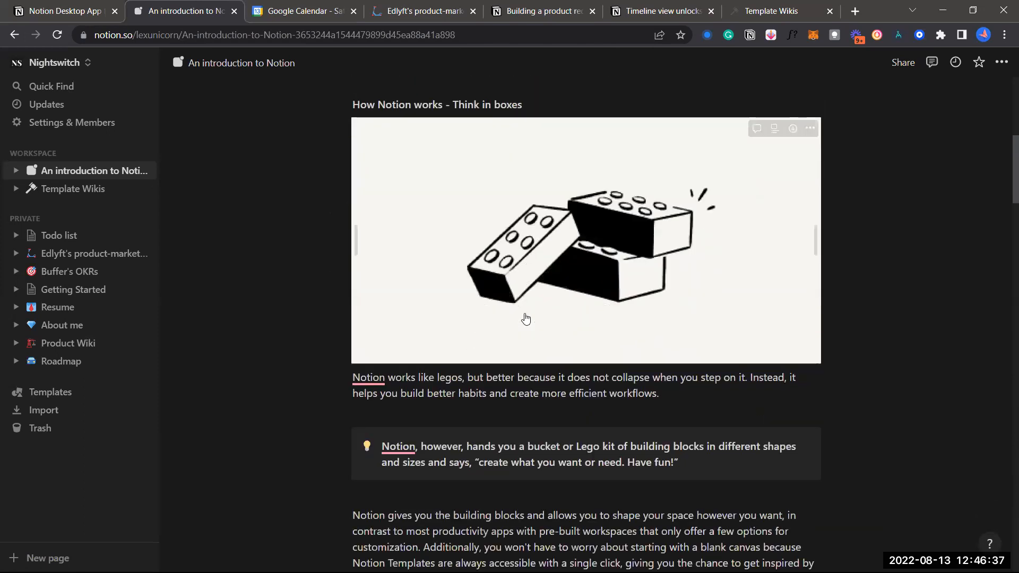
scroll(526, 319, "down", 10)
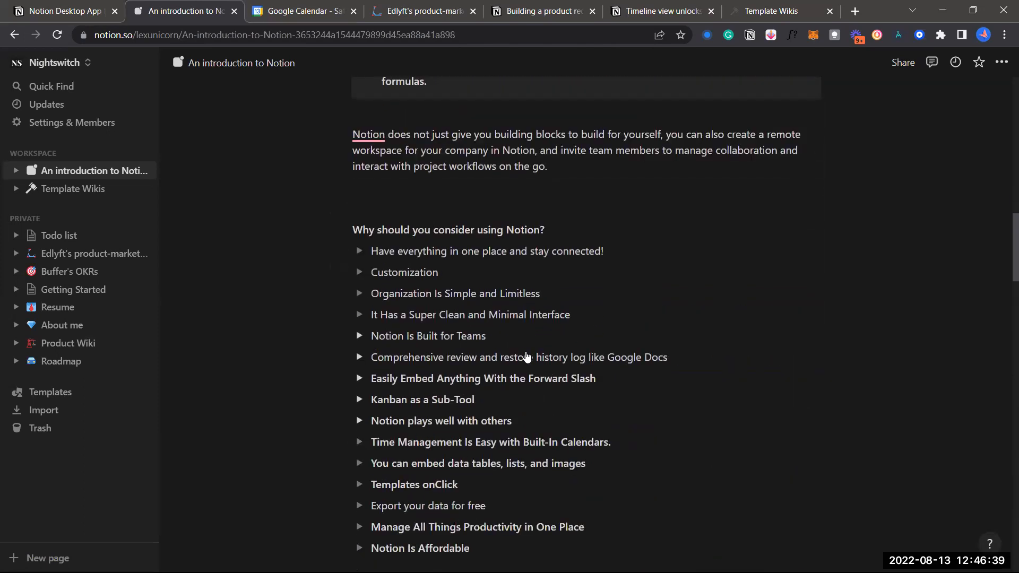
scroll(528, 359, "down", 1)
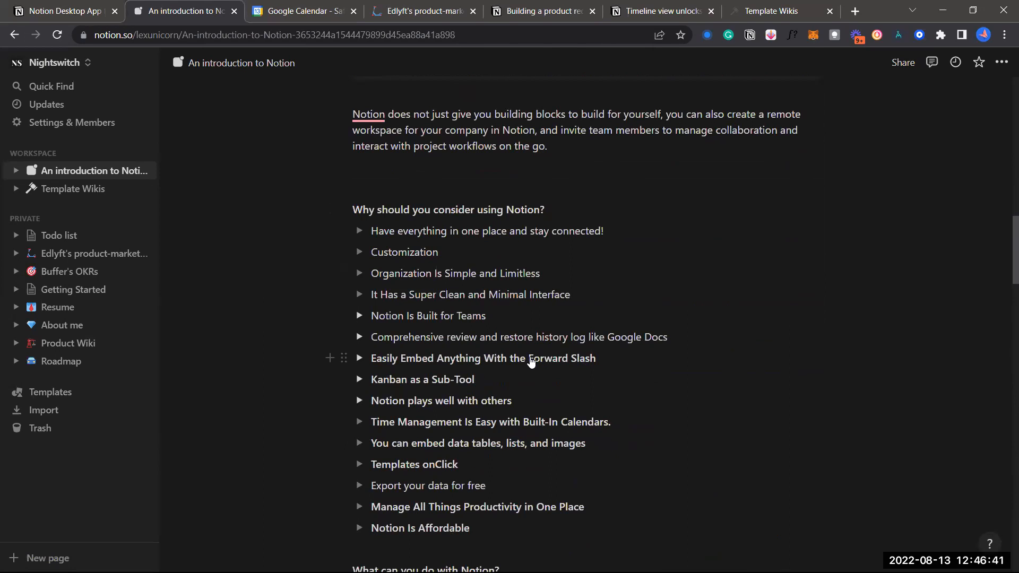
scroll(531, 361, "down", 9)
scroll(531, 362, "down", 12)
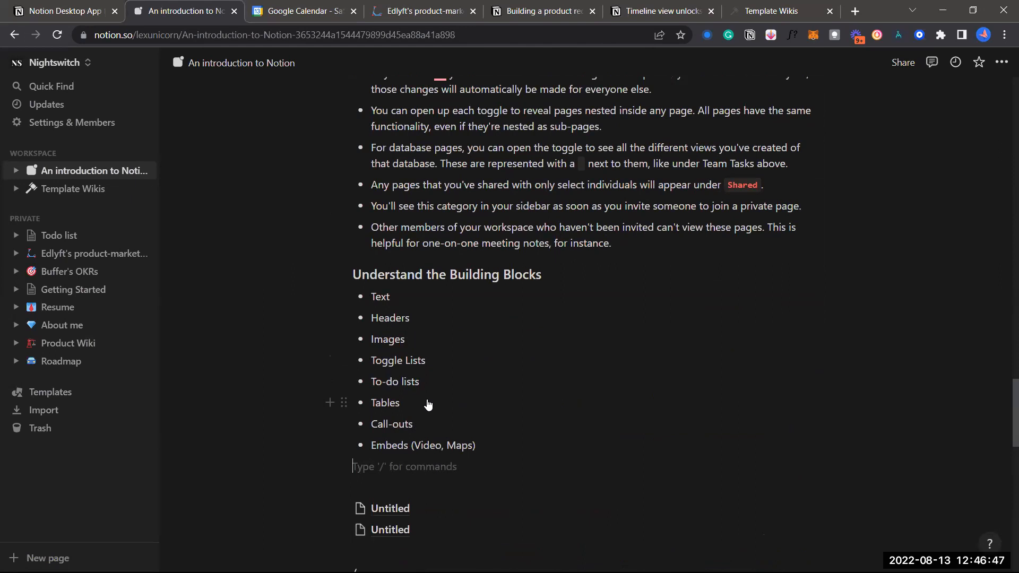
scroll(428, 404, "down", 2)
key("Return")
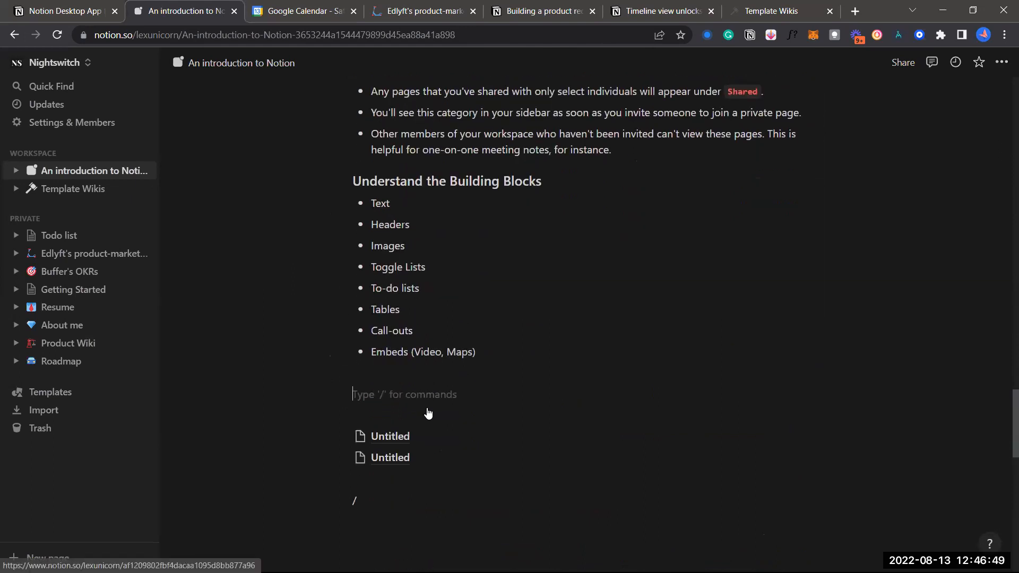
key("Return")
key("Return")
key("Return")
scroll(428, 413, "up", 3)
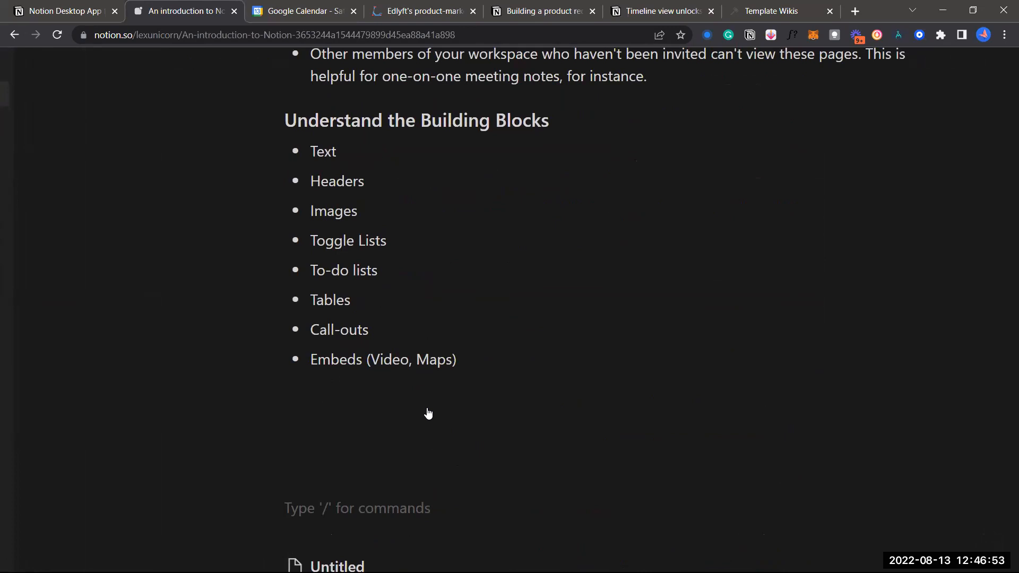
Turn the empty block below the Building Blocks list into a to-do item
left_click(302, 422)
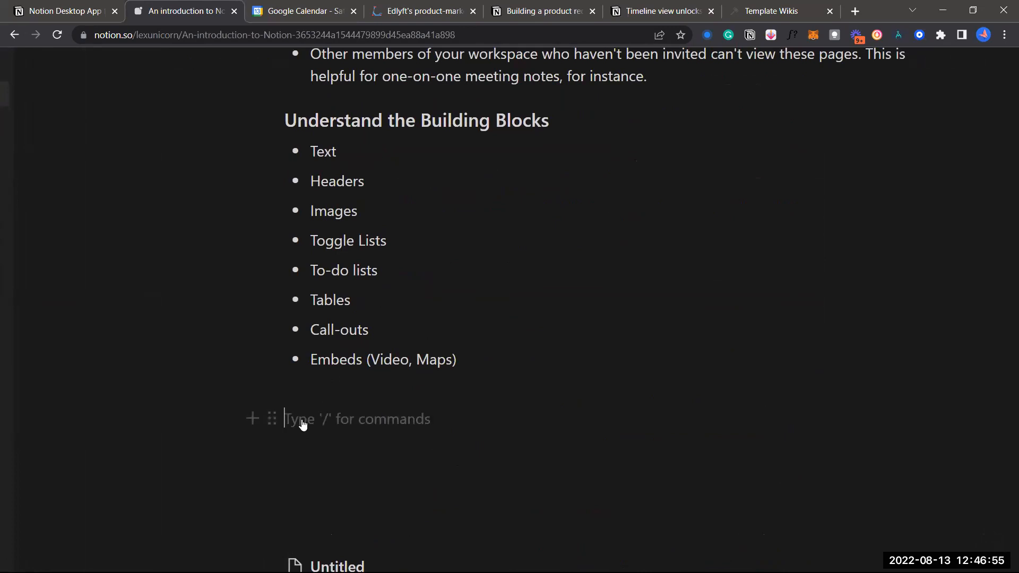
left_click(271, 421)
mouse_move(156, 360)
key("Escape")
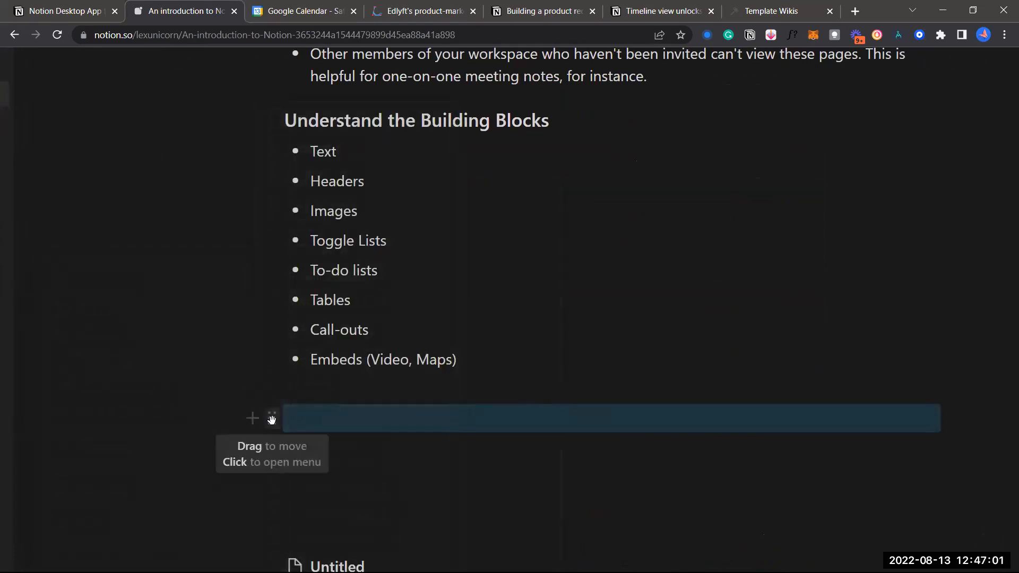
left_click(271, 420)
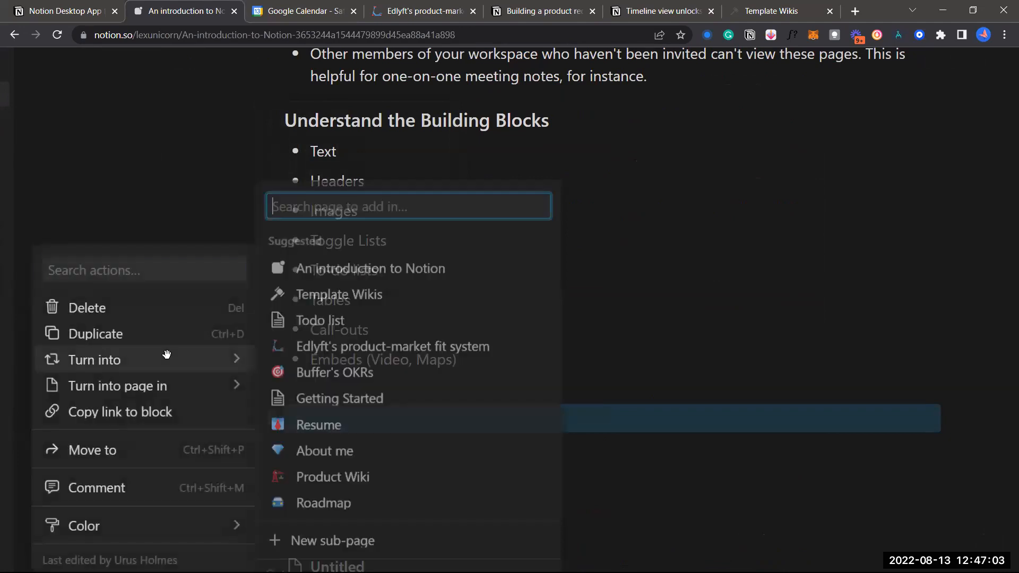
mouse_move(202, 359)
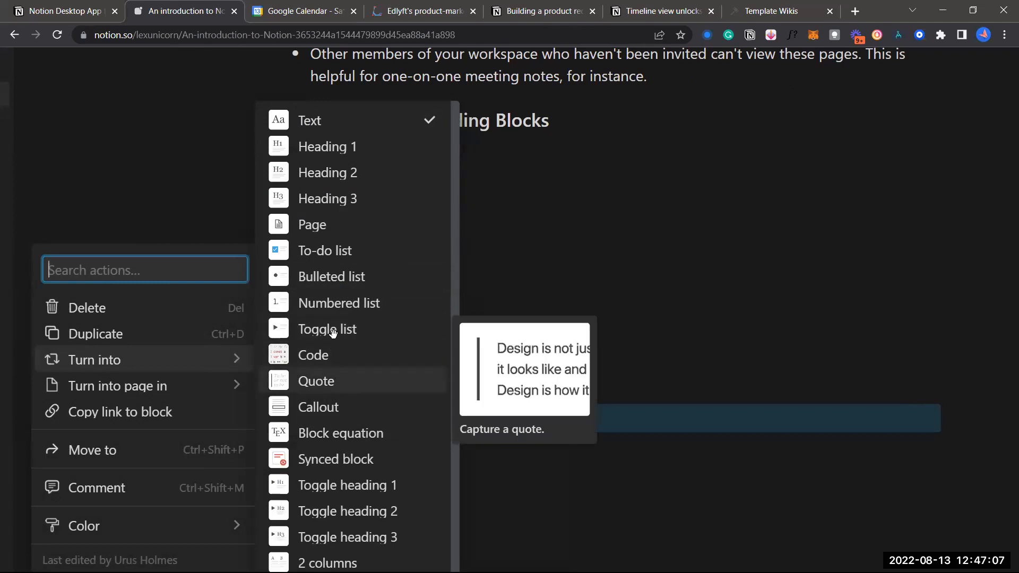
left_click(328, 252)
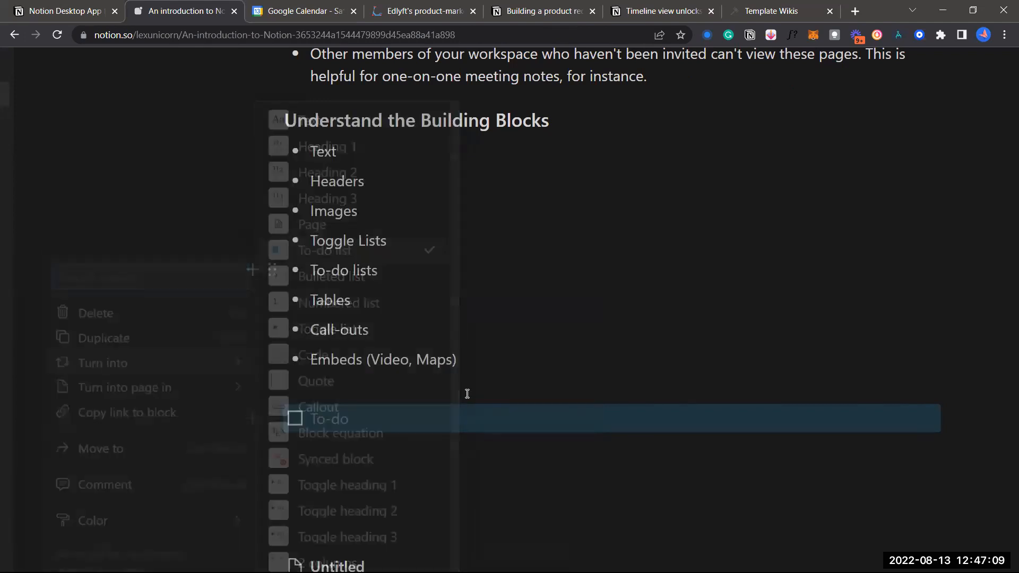
Write 'Meeting with stakeholders' as the first to-do
left_click(384, 404)
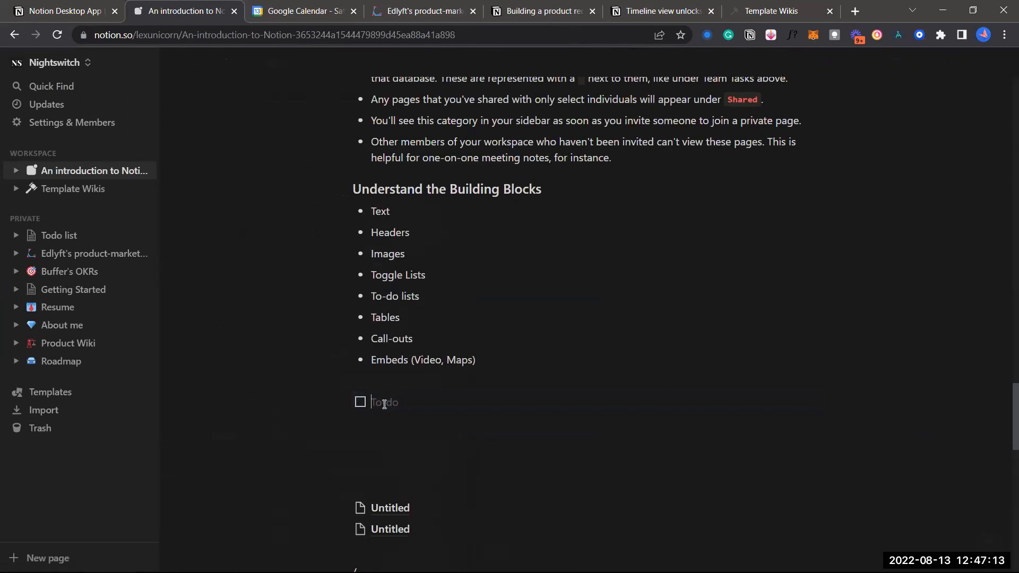
type("Meeting with stakeholders")
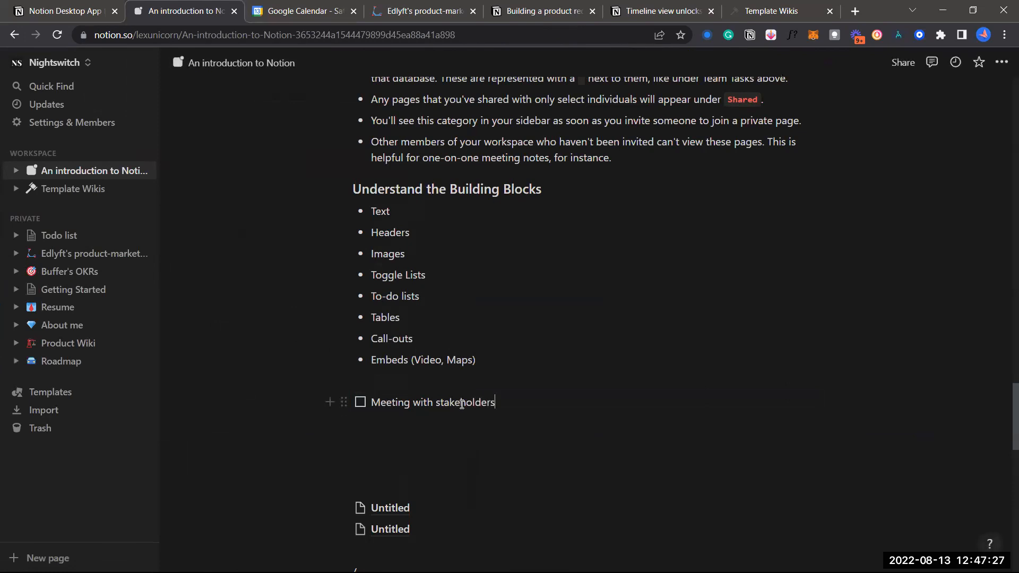
key("Return")
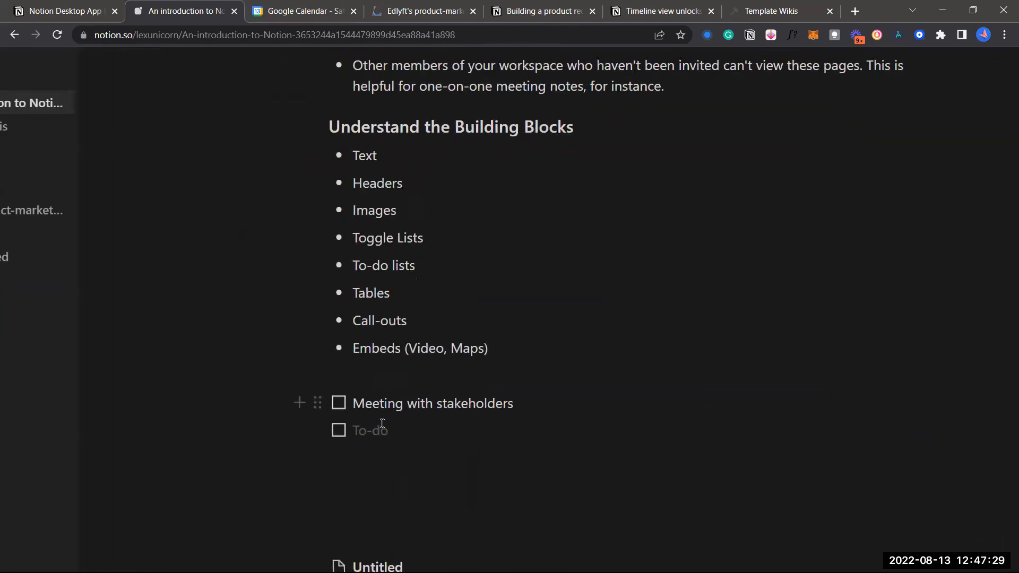
scroll(382, 423, "down", 1)
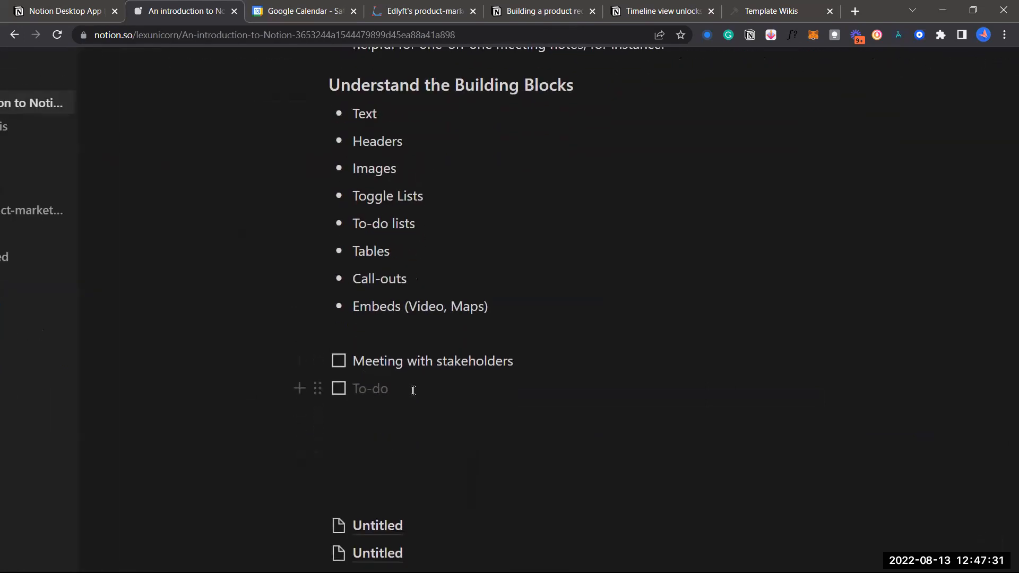
key("BackSpace")
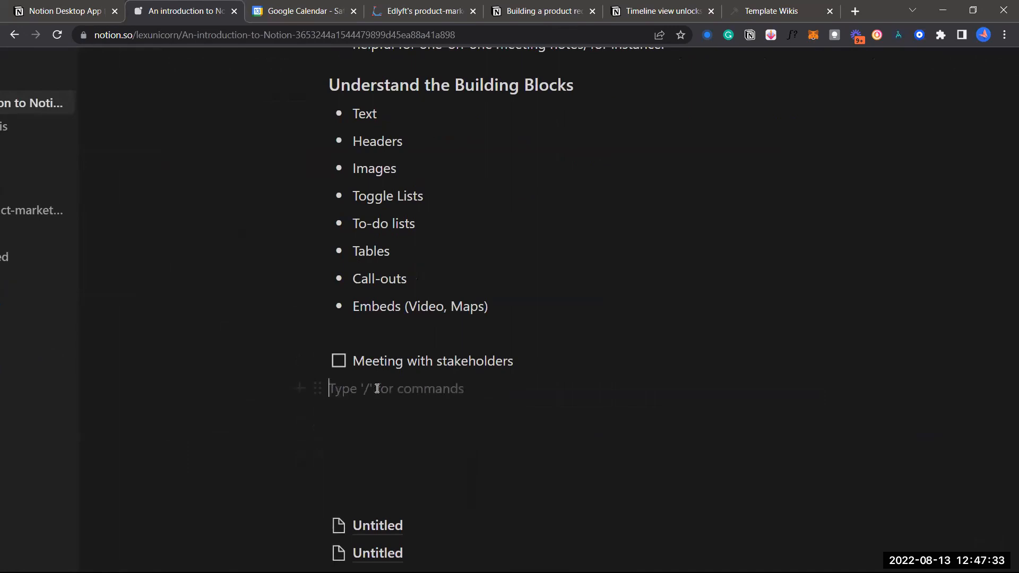
key("Return")
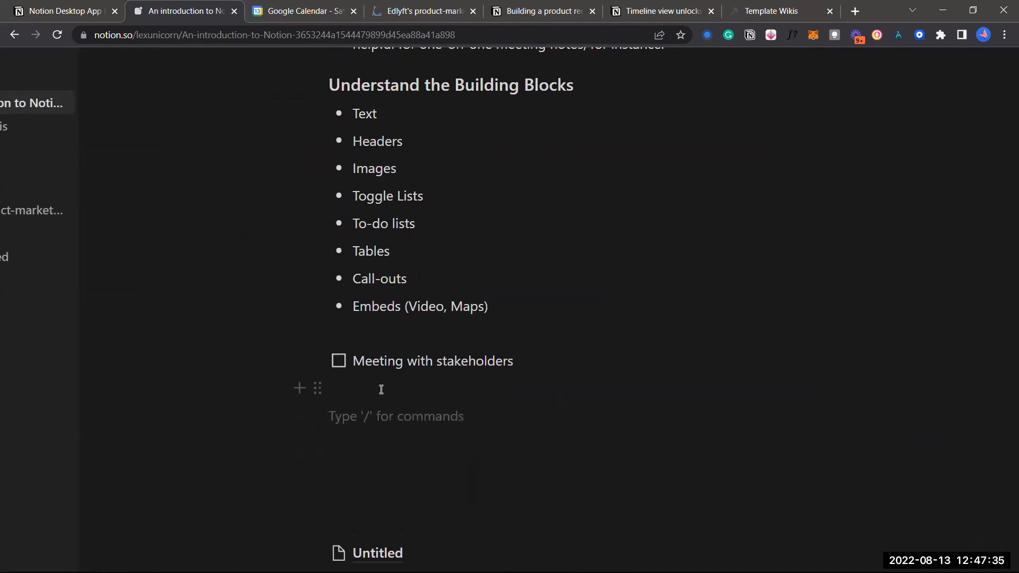
key("BackSpace")
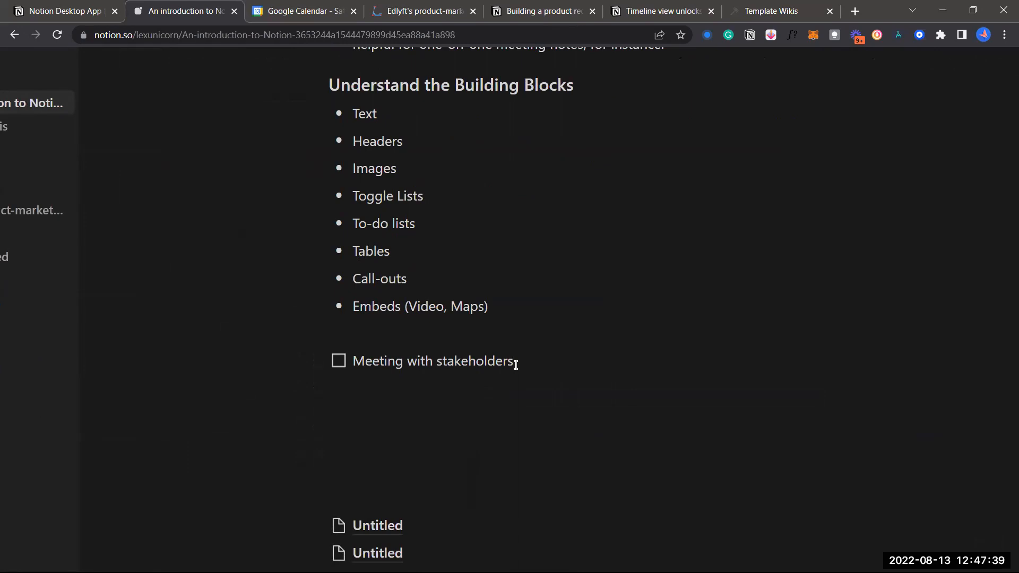
Add 'Code review' and 'PRDs' as to-dos below it
type("C")
key("BackSpace")
key("BackSpace")
key("BackSpace")
key("Return")
type("Code review")
key("Return")
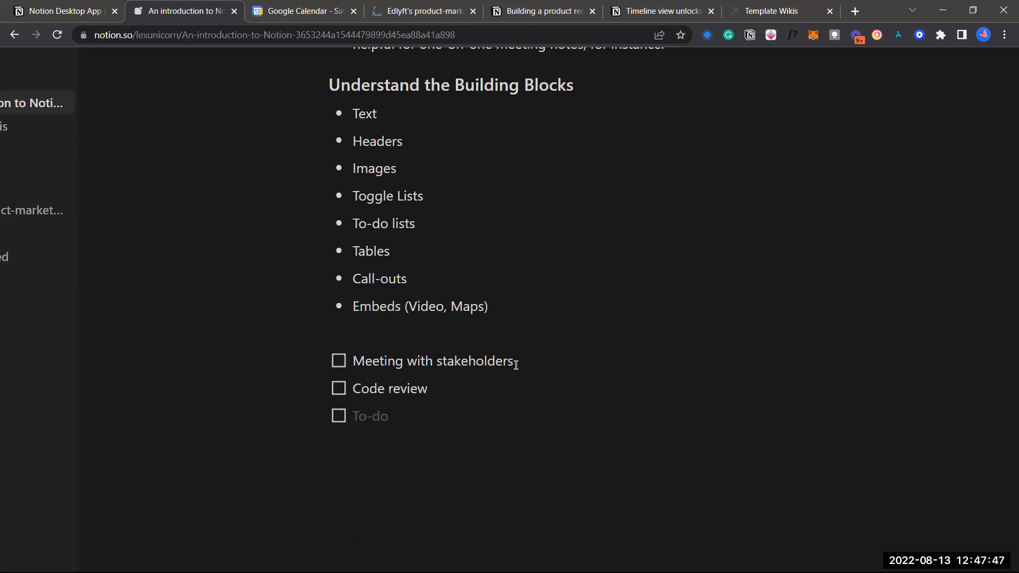
type("D")
key("BackSpace")
type("PRDs")
Check off Meeting with stakeholders, Code review and PRDs
left_click(338, 361)
left_click(338, 393)
left_click(336, 421)
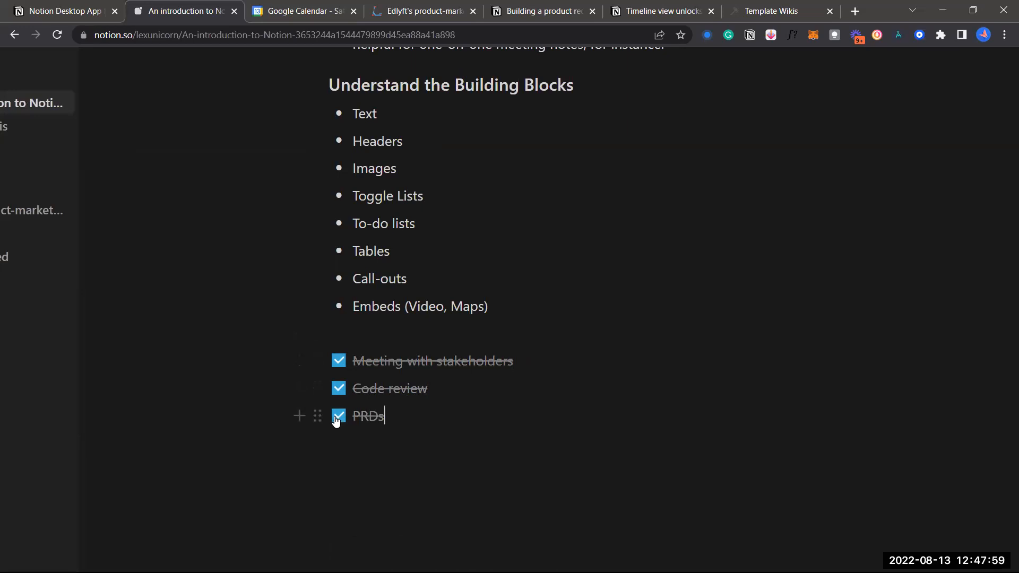
left_click(383, 334)
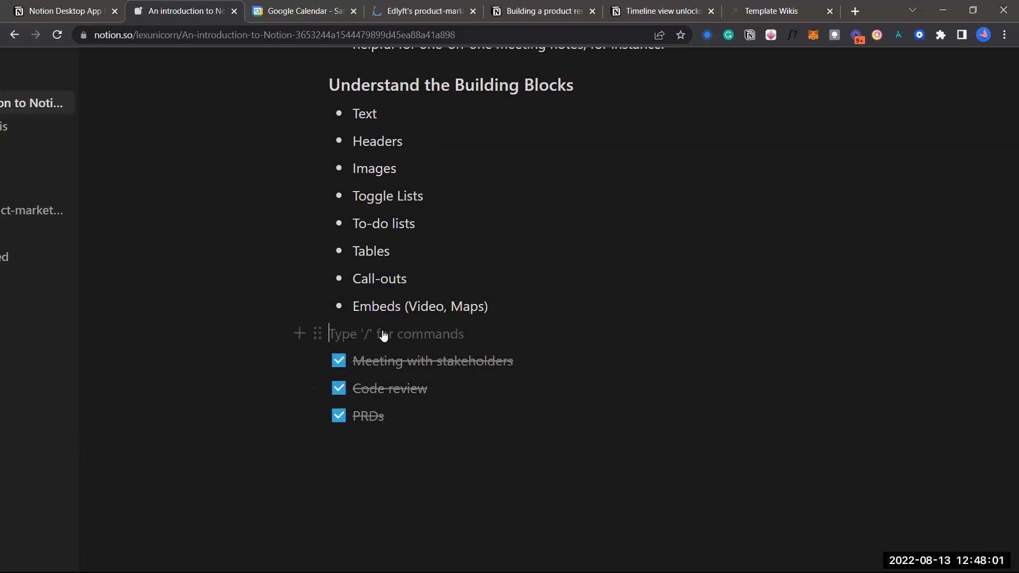
scroll(382, 334, "down", 1)
scroll(383, 336, "down", 2)
scroll(386, 359, "up", 2)
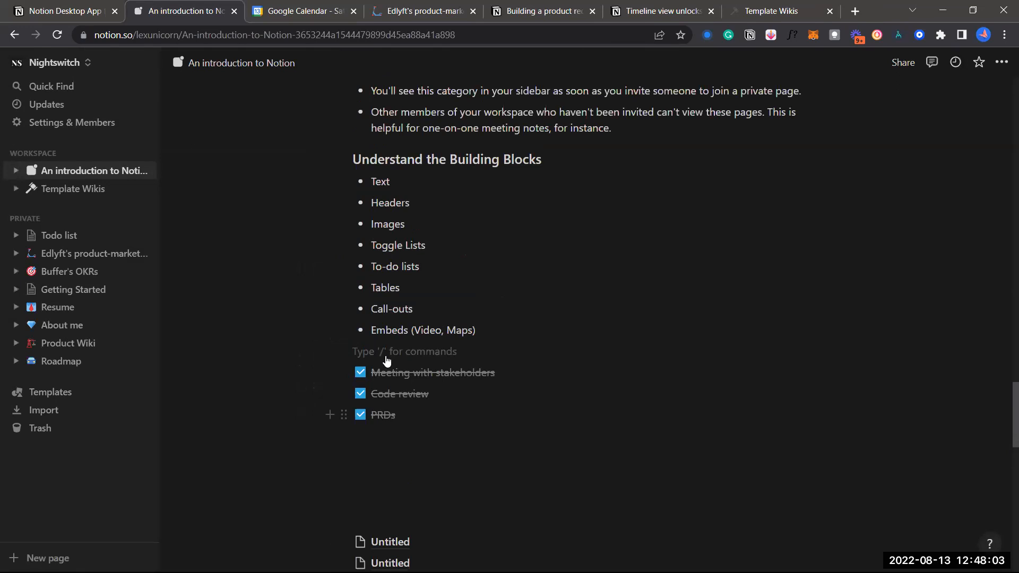
scroll(385, 359, "down", 4)
Title the first Untitled sub-page 'Todo list' and turn its first empty block into a to-do
left_click(385, 355)
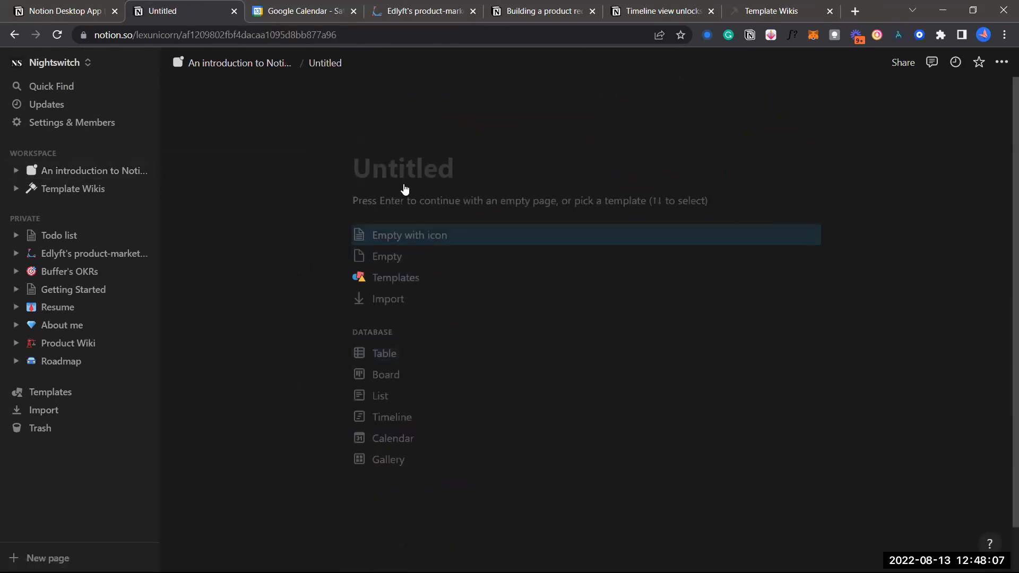
type("To")
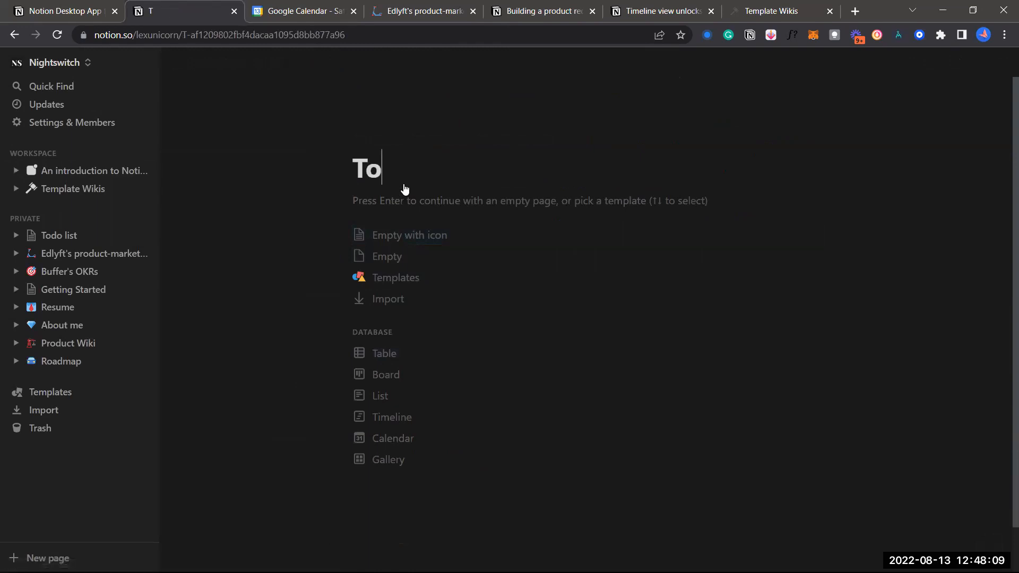
type("do list")
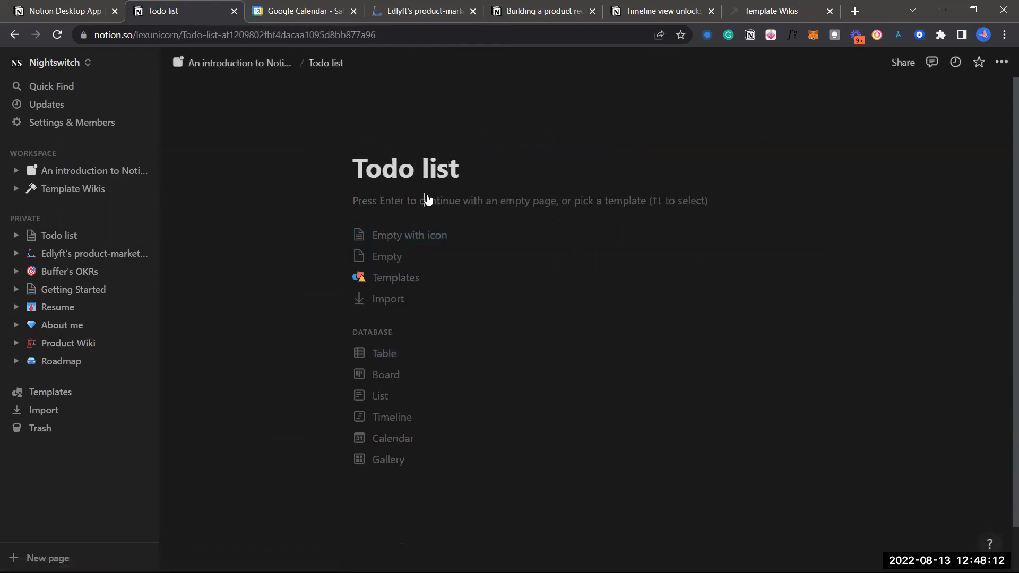
key("Return")
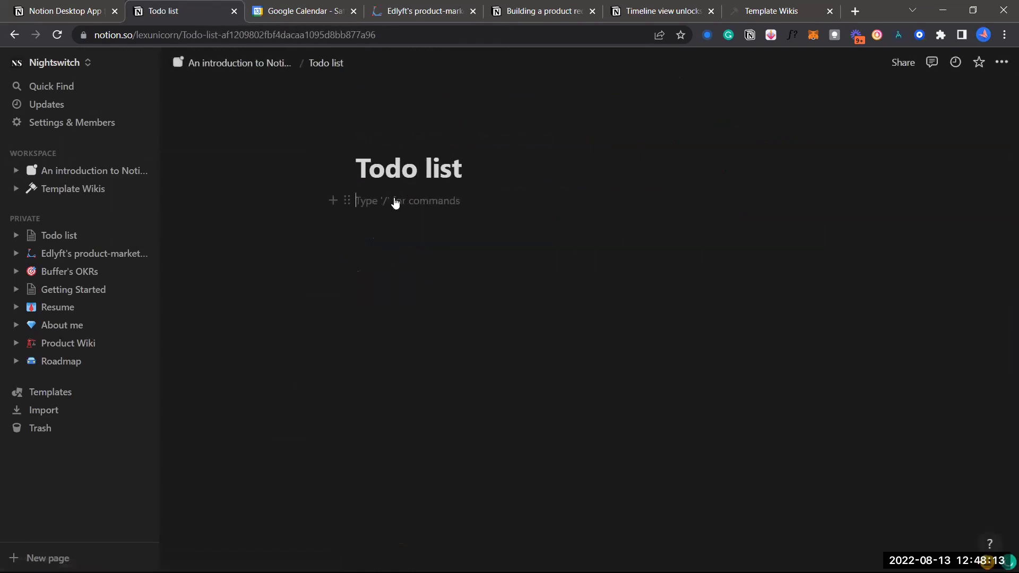
left_click(347, 201)
mouse_move(280, 157)
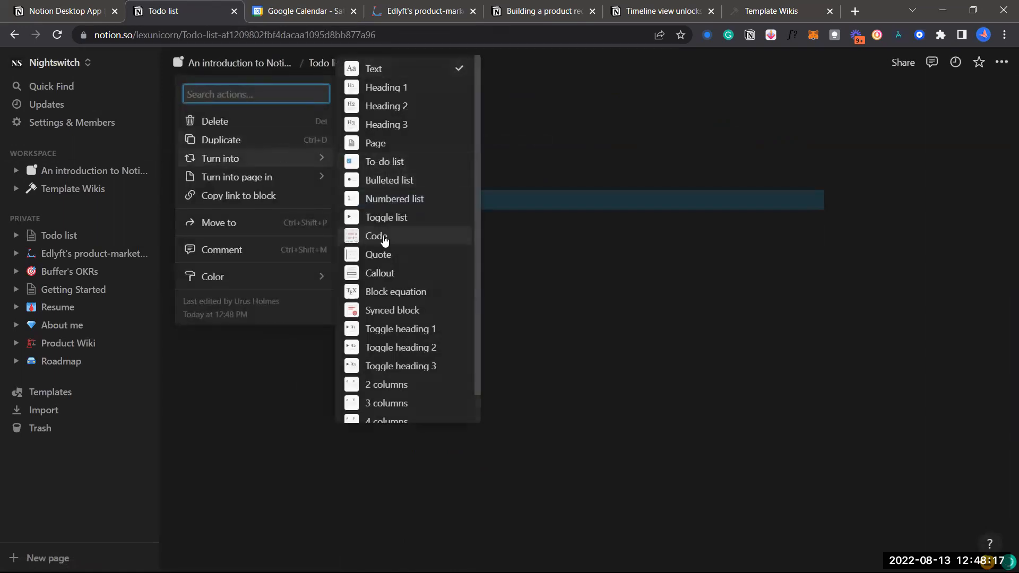
left_click(393, 162)
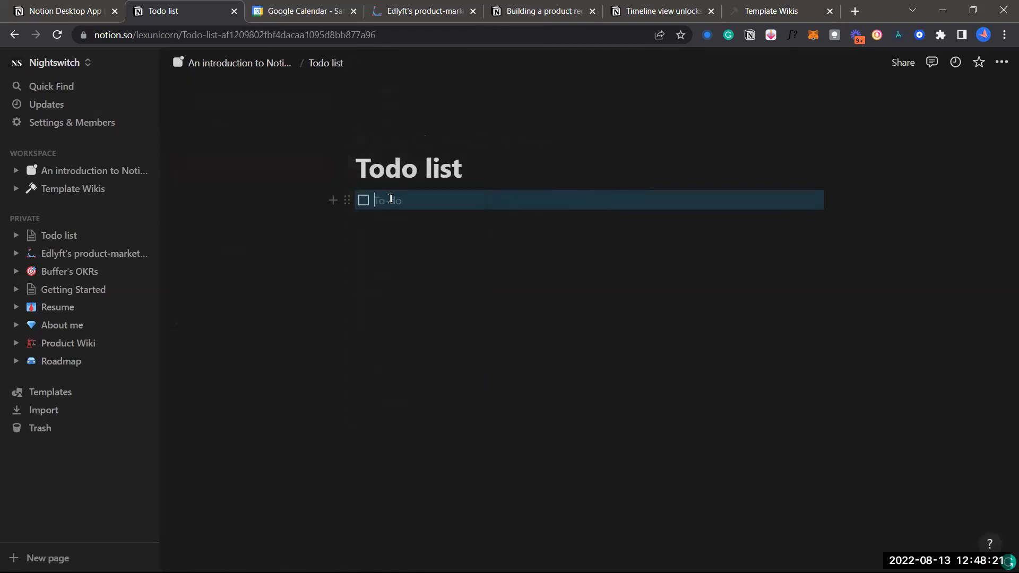
Fill the to-do list with items HUI, HT, JK and YU
left_click(391, 199)
type("HU")
key("Return")
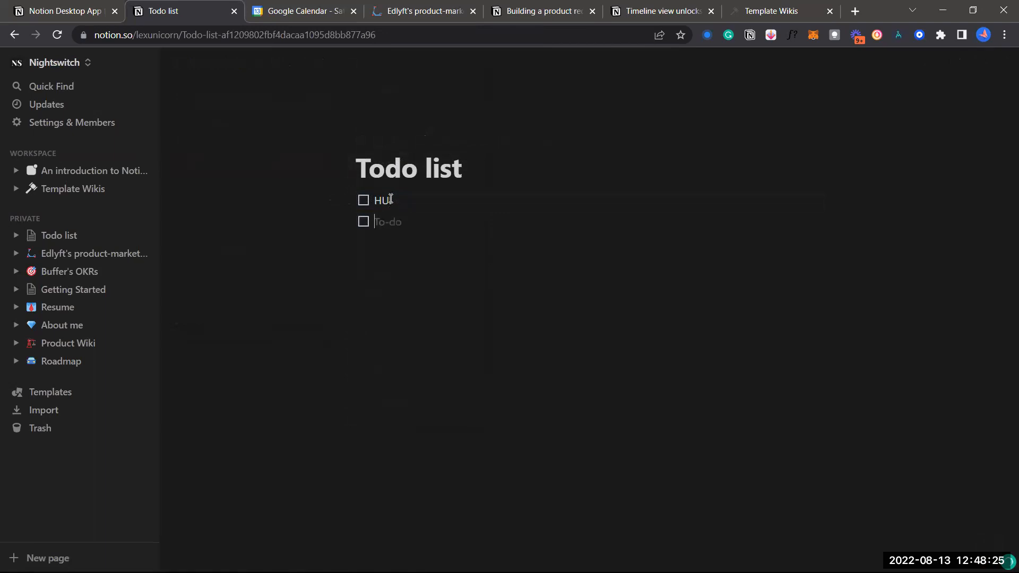
key("Return")
key("Return")
type("YU")
Check off the HUI, HT and JK to-dos, leaving YU unchecked
left_click(364, 200)
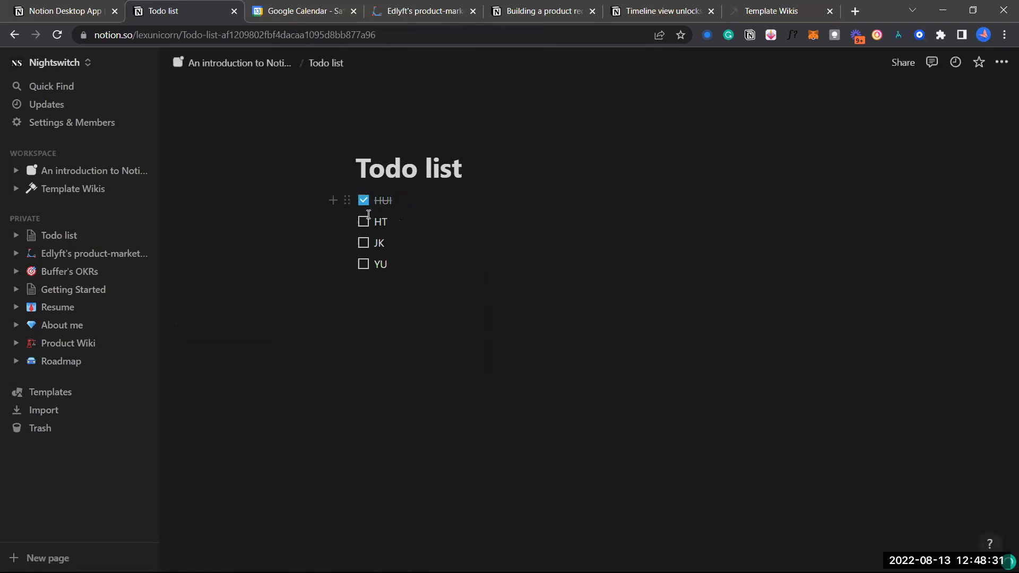
left_click(363, 222)
left_click(363, 243)
Return to the An introduction to Notion page and delete its three finished to-do items
left_click(266, 62)
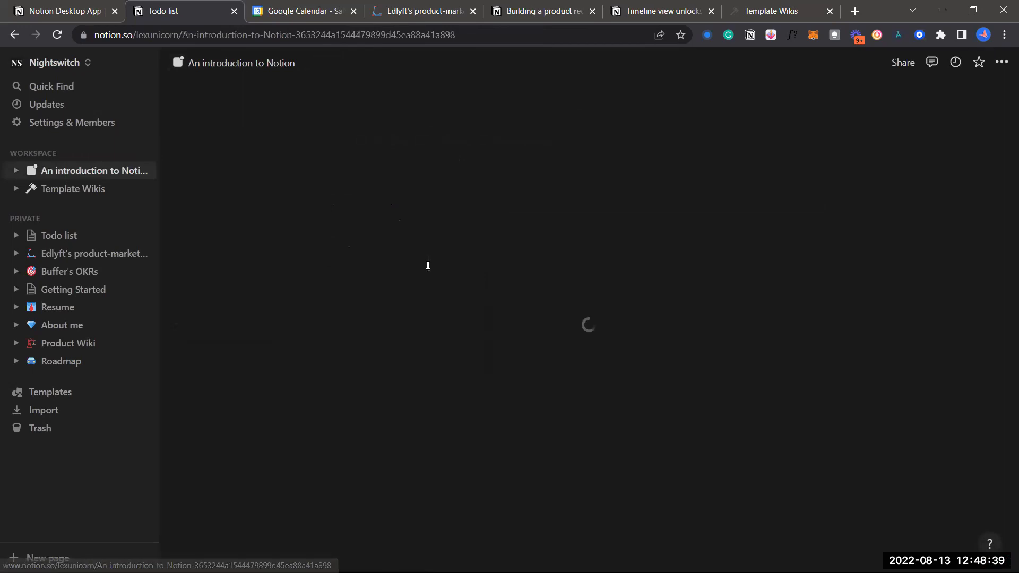
scroll(476, 387, "down", 15)
scroll(476, 393, "down", 14)
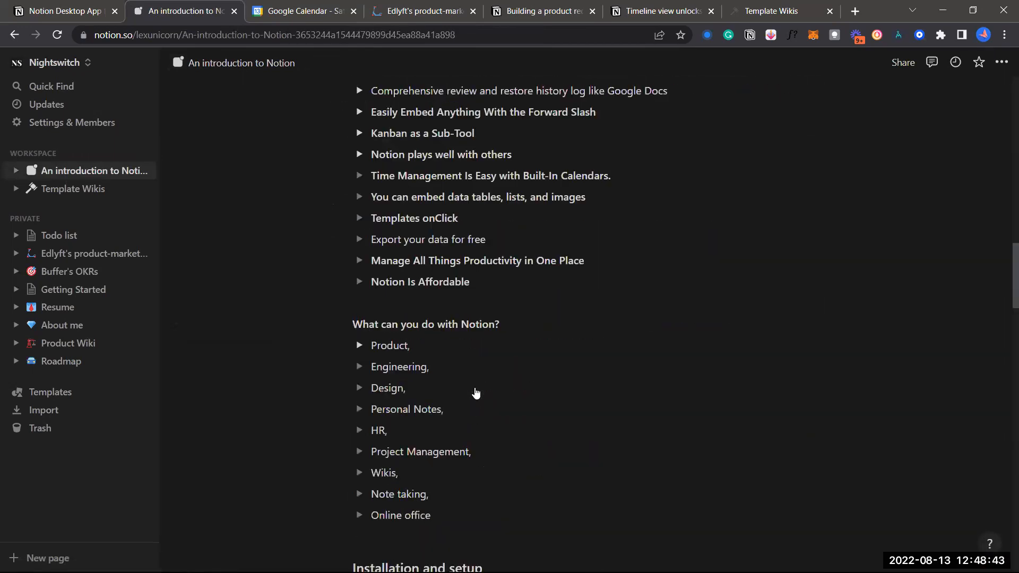
scroll(475, 393, "down", 12)
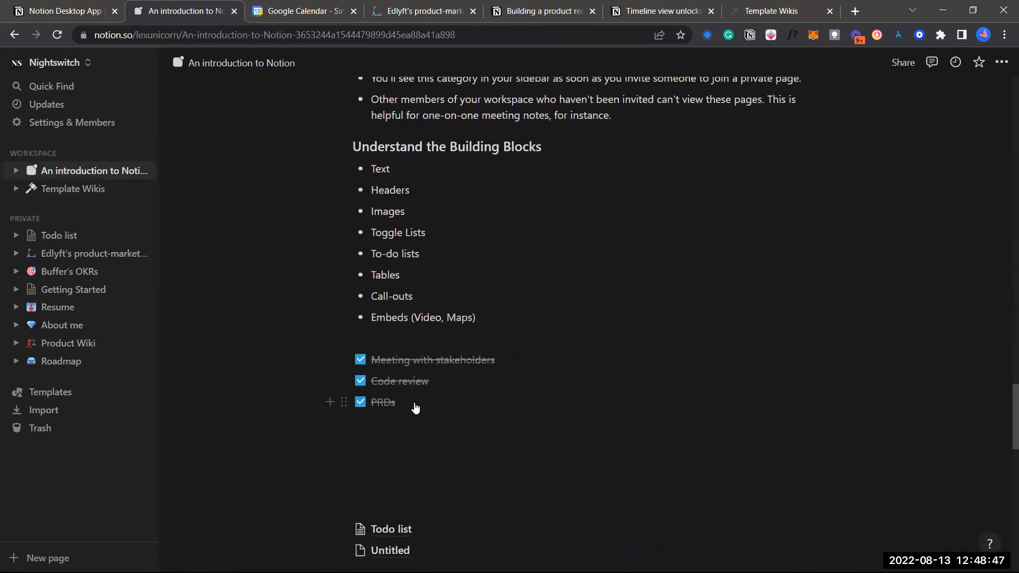
left_click_drag(415, 407, 371, 359)
key("BackSpace")
key("BackSpace")
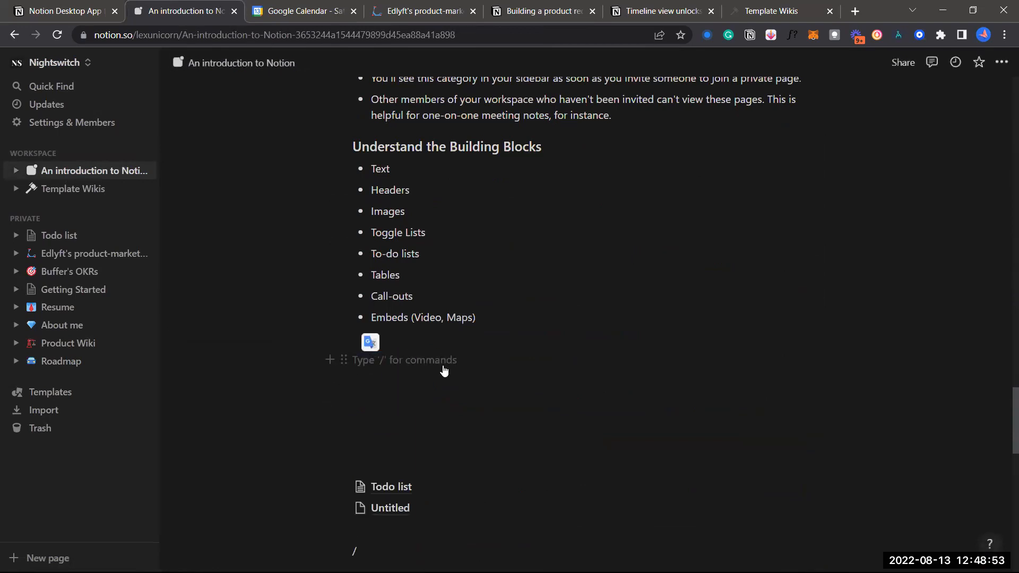
Add a comment 'HUI' on the word Headers
double_click(402, 196)
scroll(406, 200, "up", 2)
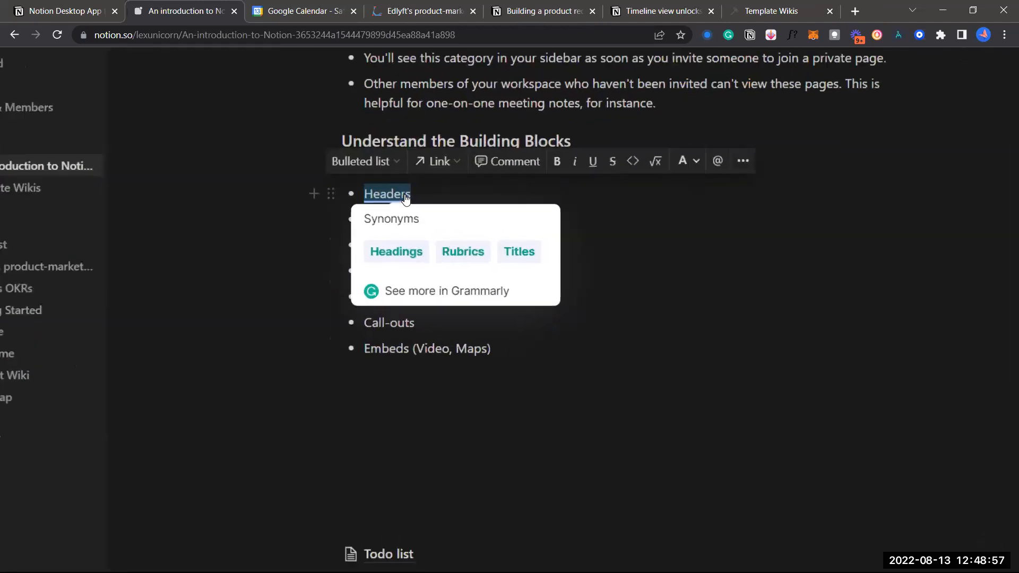
scroll(507, 164, "up", 3)
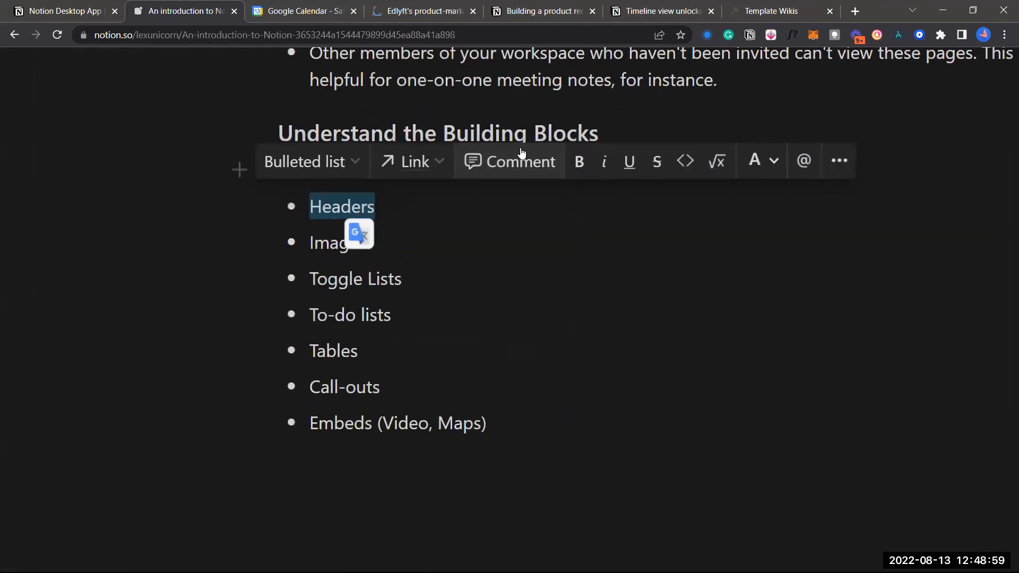
scroll(510, 164, "down", 5)
scroll(517, 154, "down", 1)
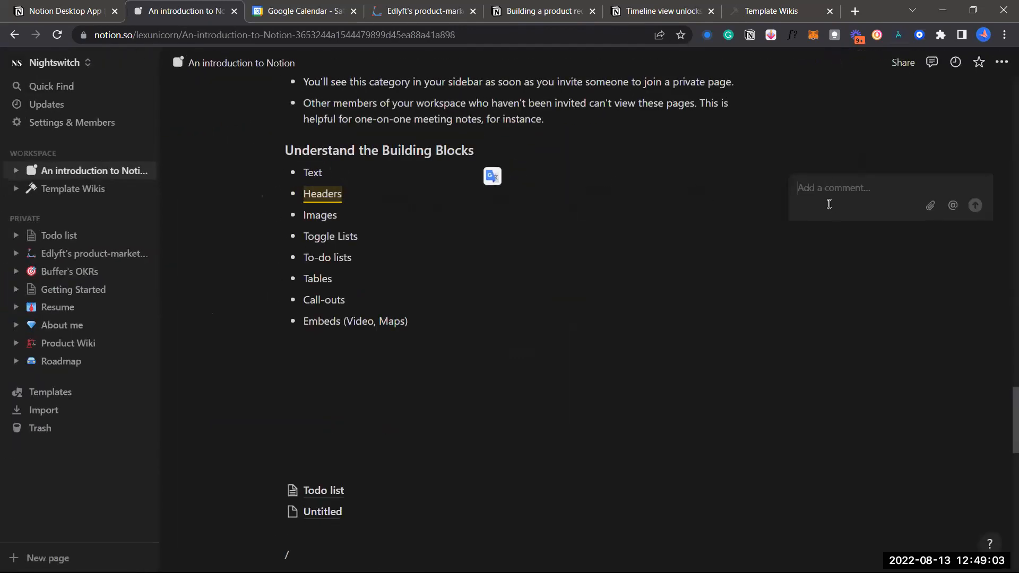
type("HUI")
key("Return")
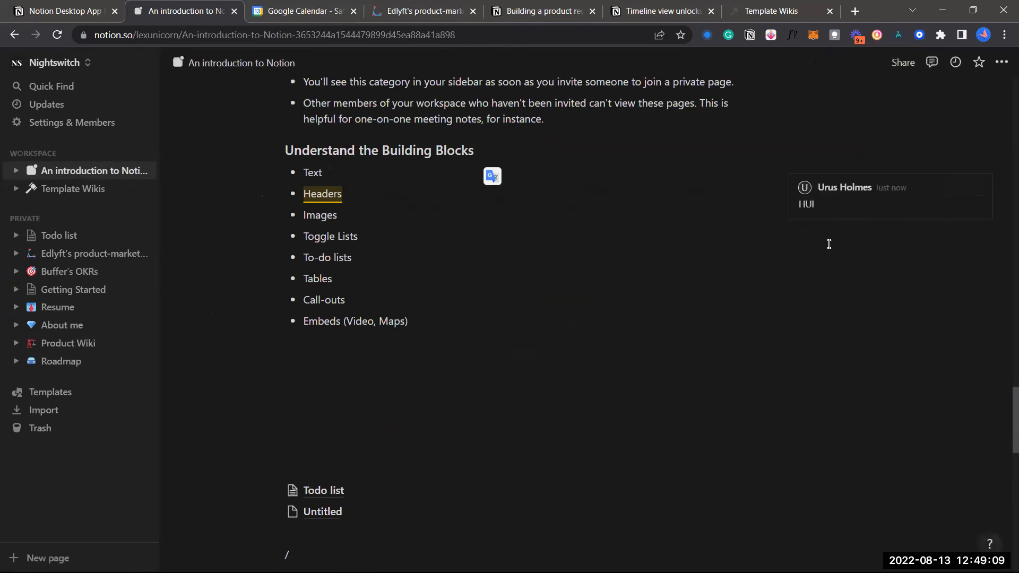
Comment 'JGVHV' on the word Toggle, then resolve that Toggle comment
double_click(324, 235)
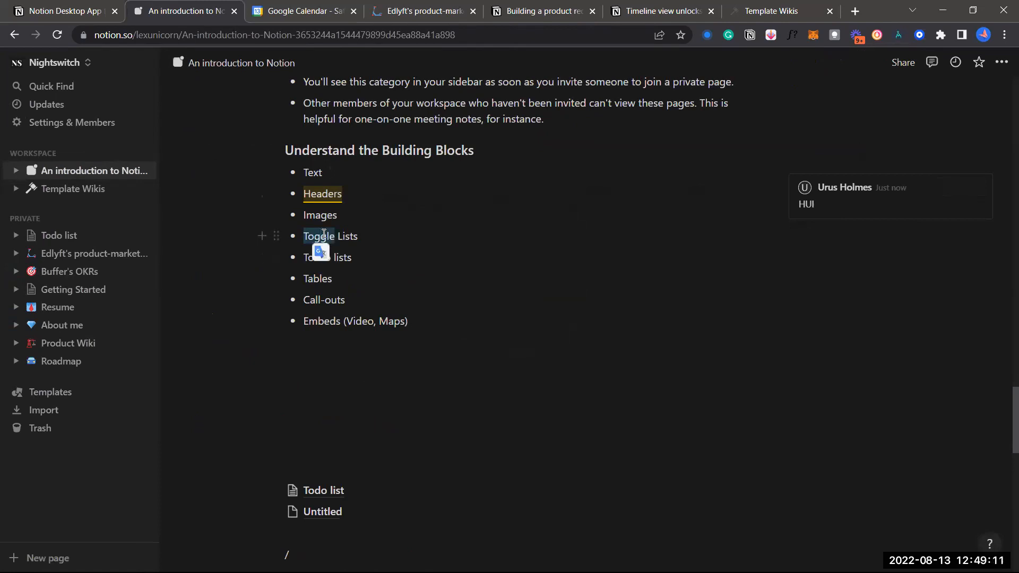
left_click(422, 210)
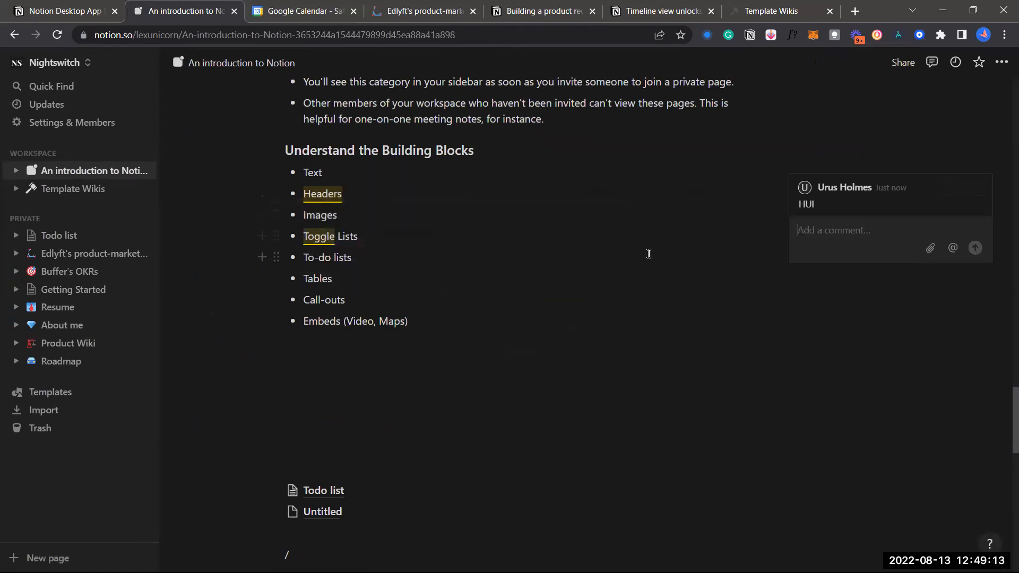
type("JGVHV")
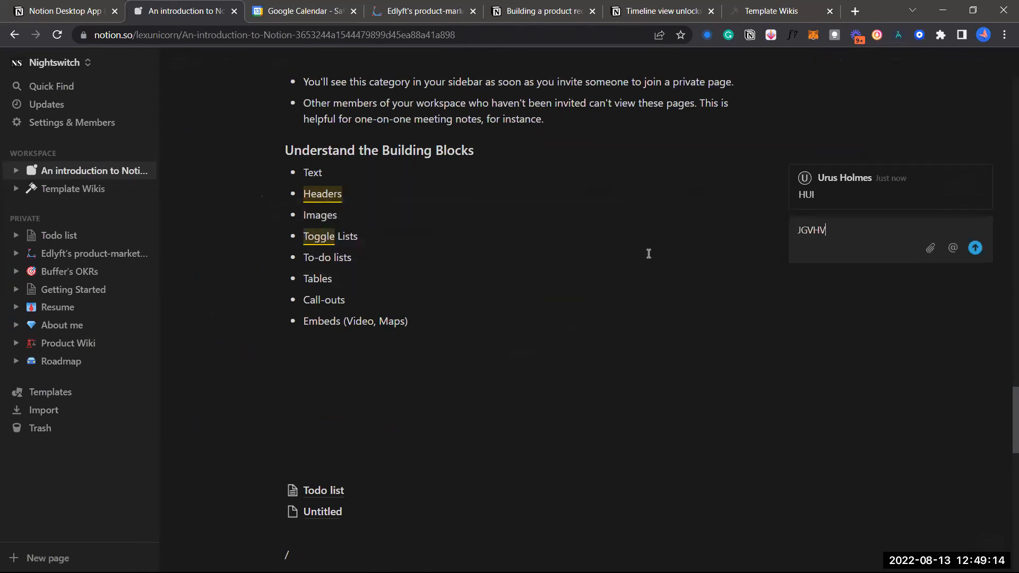
left_click(976, 252)
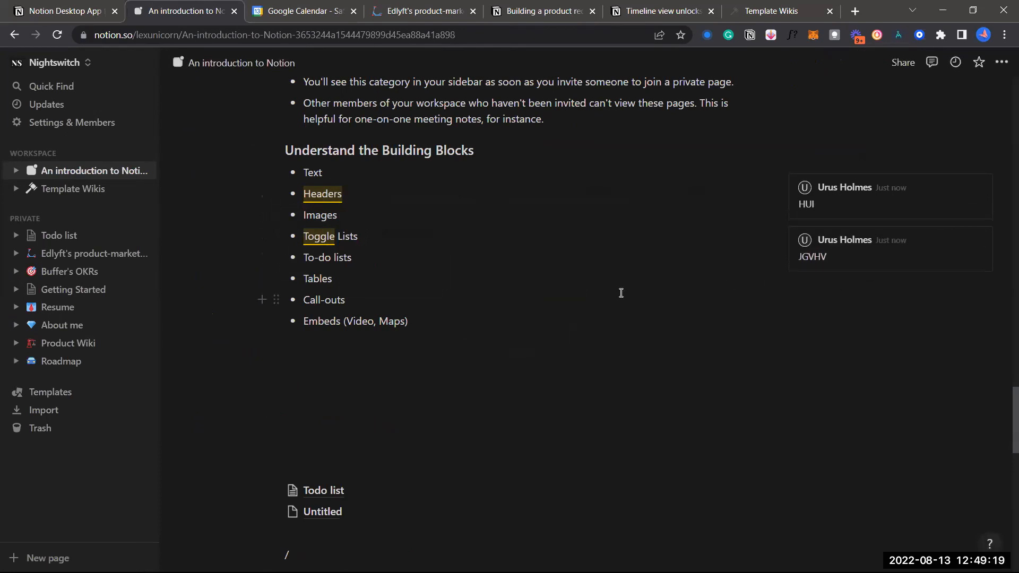
left_click(321, 194)
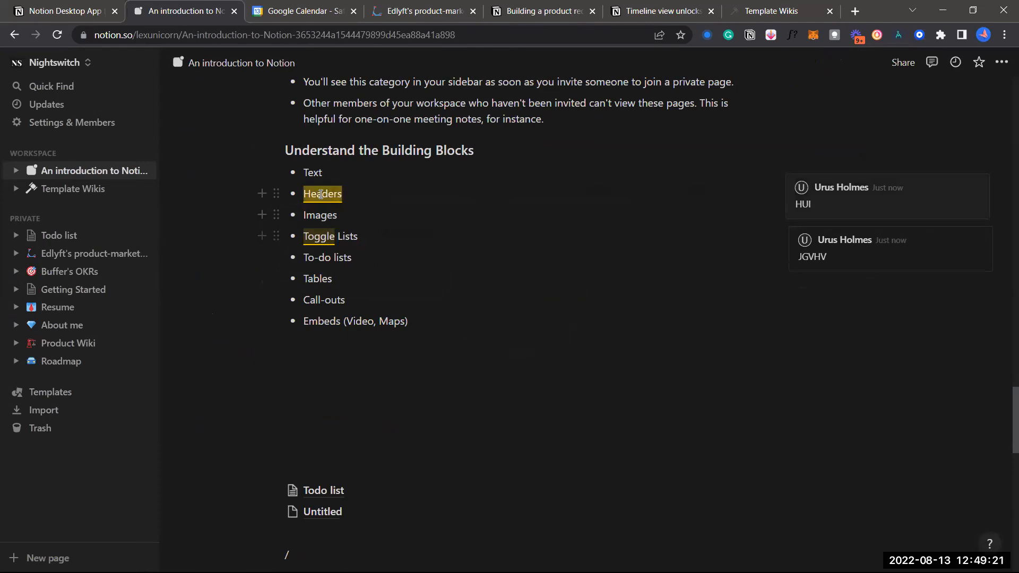
left_click(323, 234)
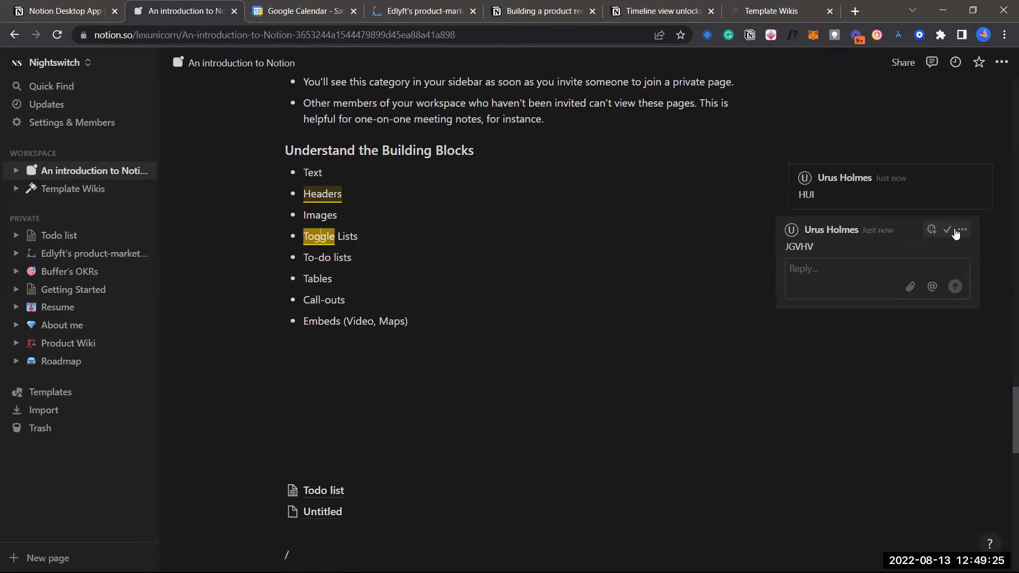
left_click(949, 231)
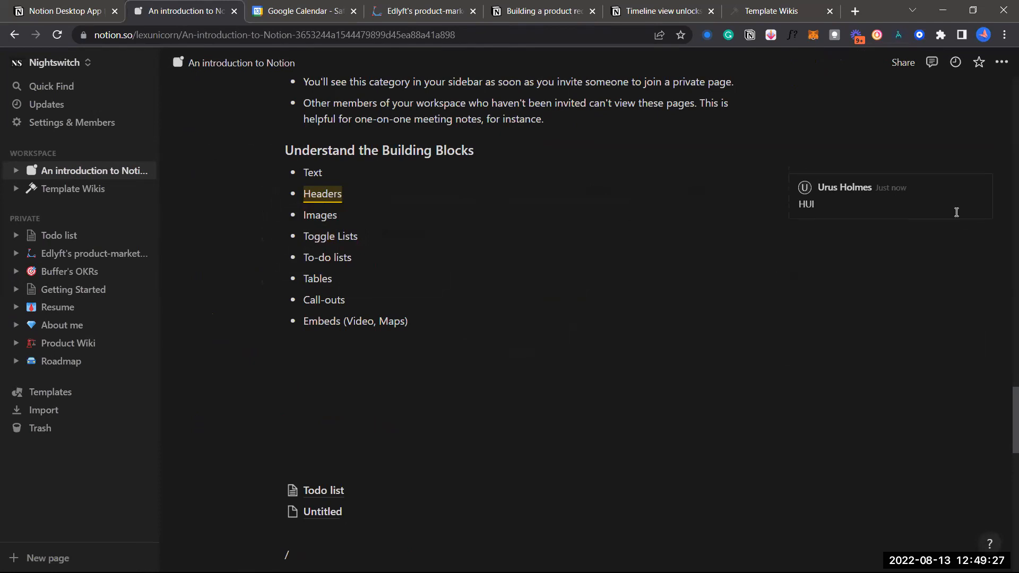
Resolve the HUI comment on Headers
left_click(965, 187)
scroll(705, 259, "up", 5)
scroll(705, 259, "up", 3)
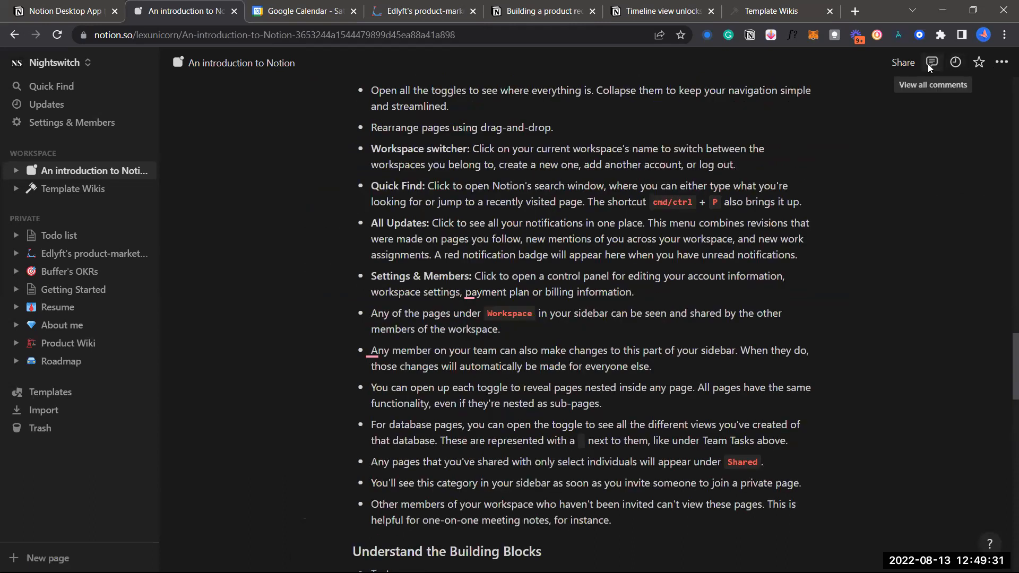
Check the Comments sidebar's Resolved filter, switch back to Open, and close the sidebar
left_click(932, 63)
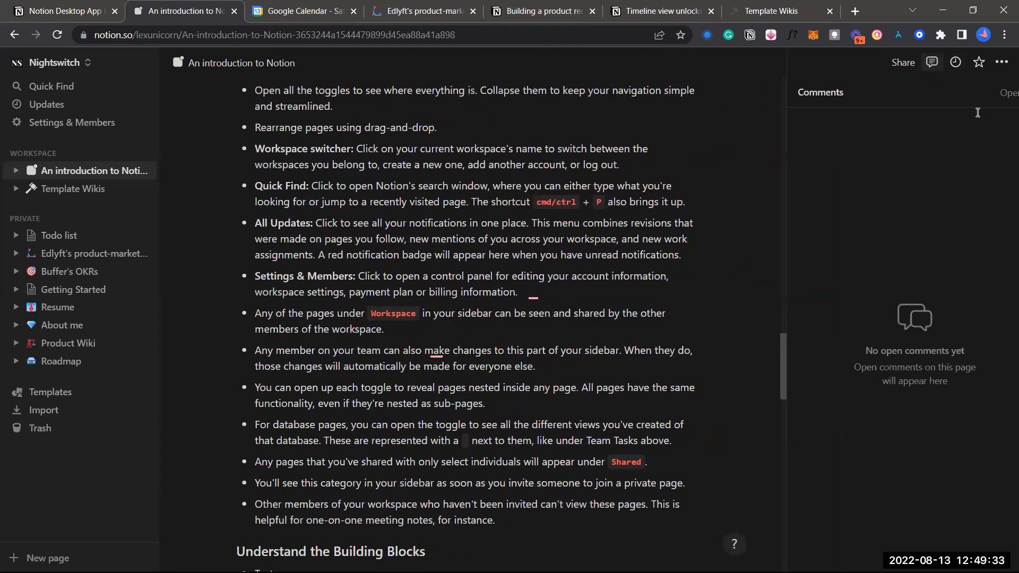
left_click(996, 92)
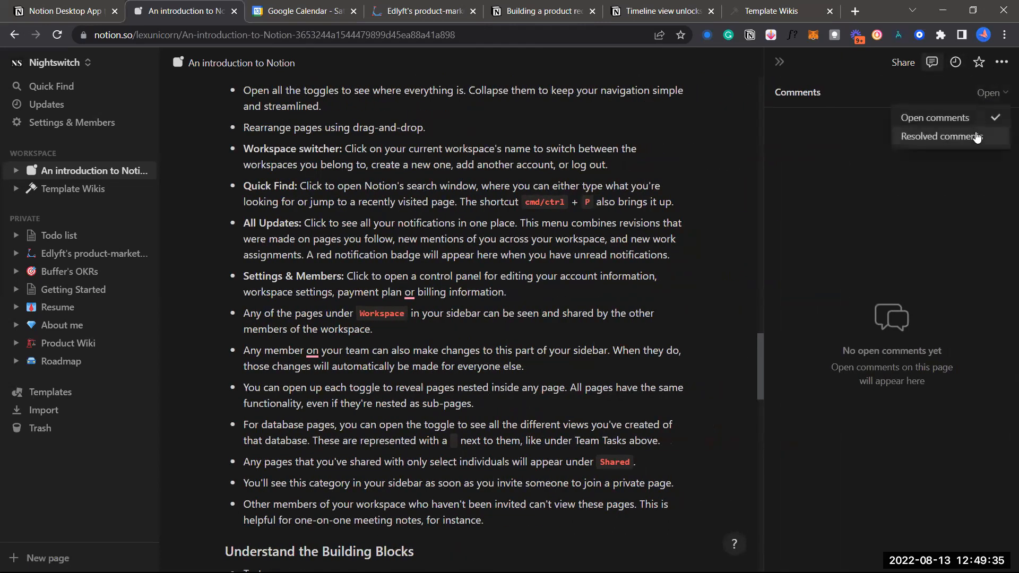
left_click(977, 137)
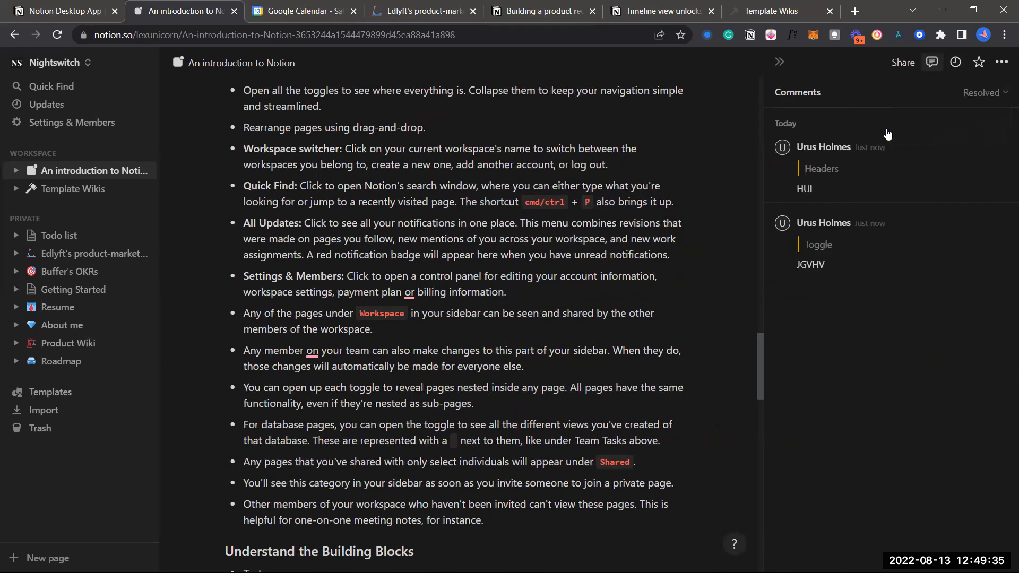
left_click(991, 98)
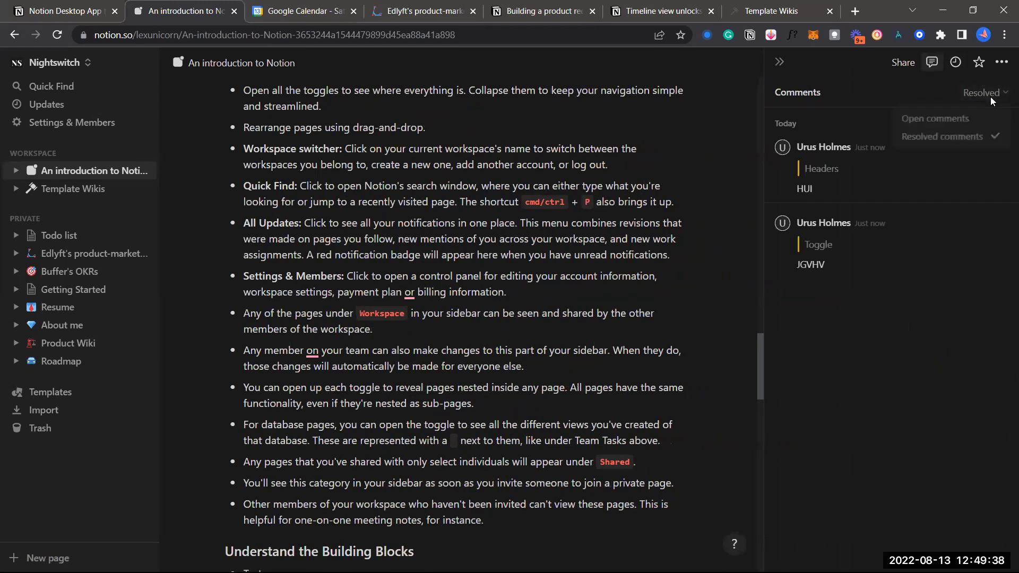
left_click(967, 114)
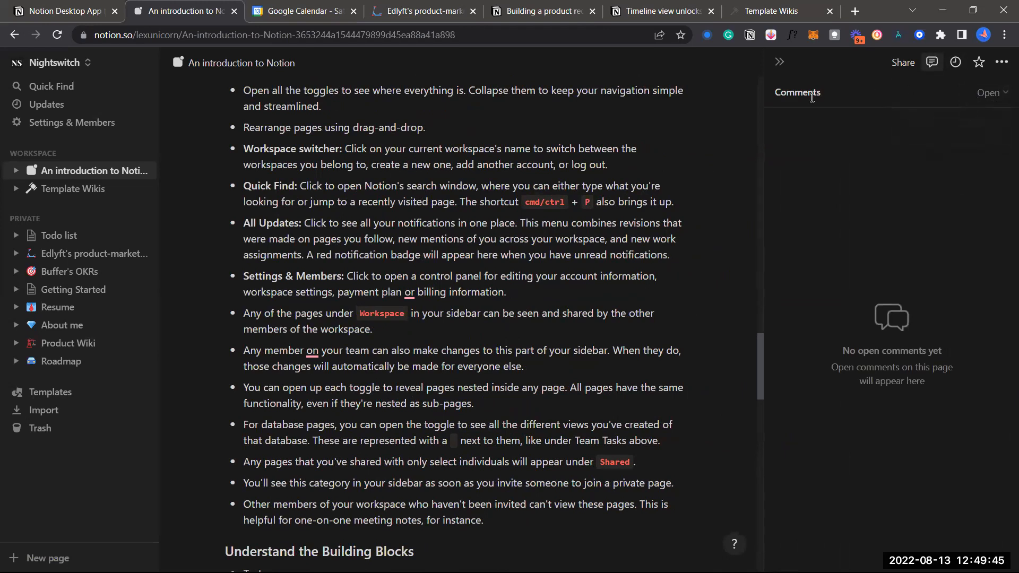
left_click(780, 62)
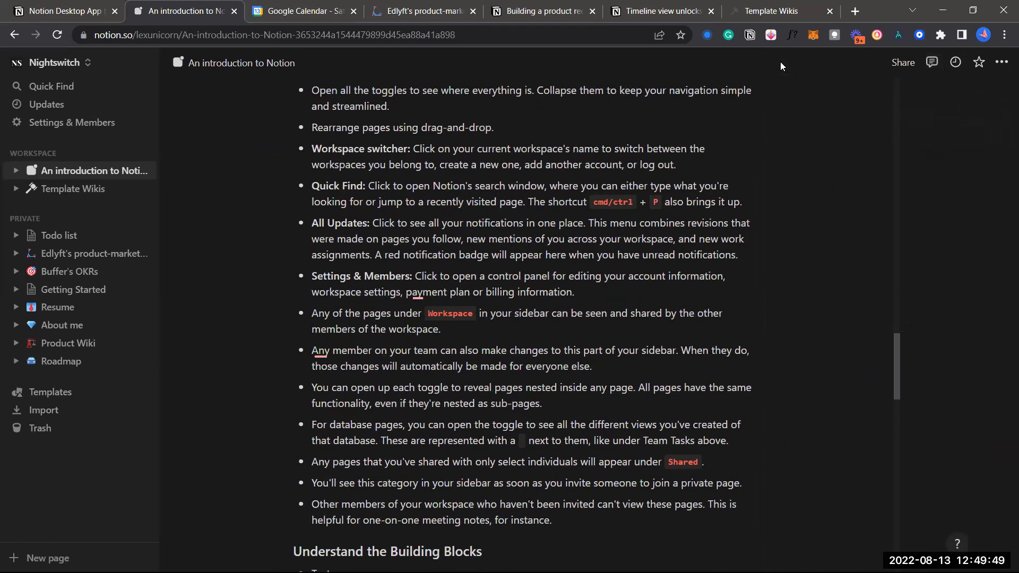
Insert a Table view database block on the empty line below the Building Blocks list
scroll(690, 287, "down", 10)
scroll(598, 250, "up", 2)
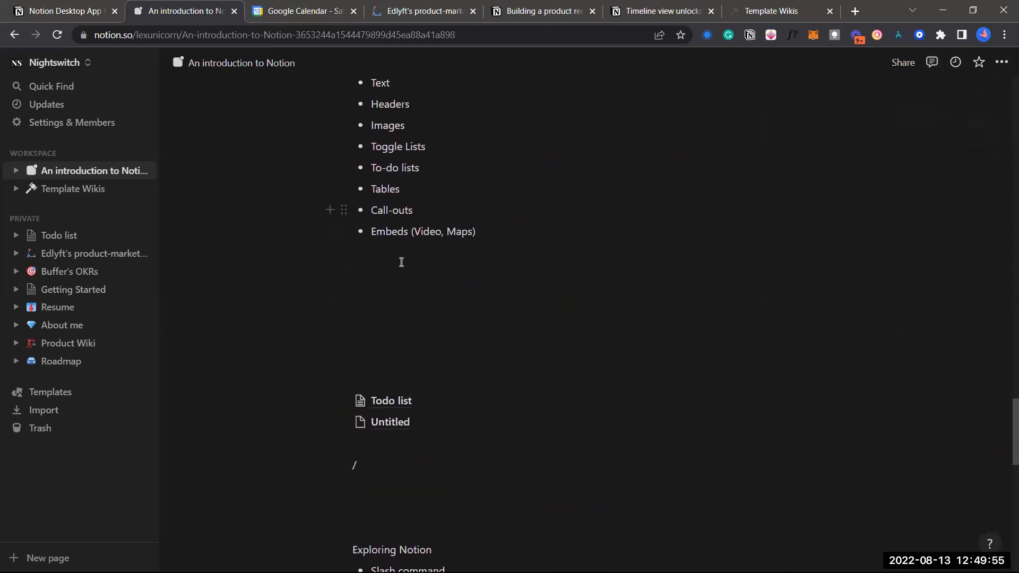
left_click(374, 315)
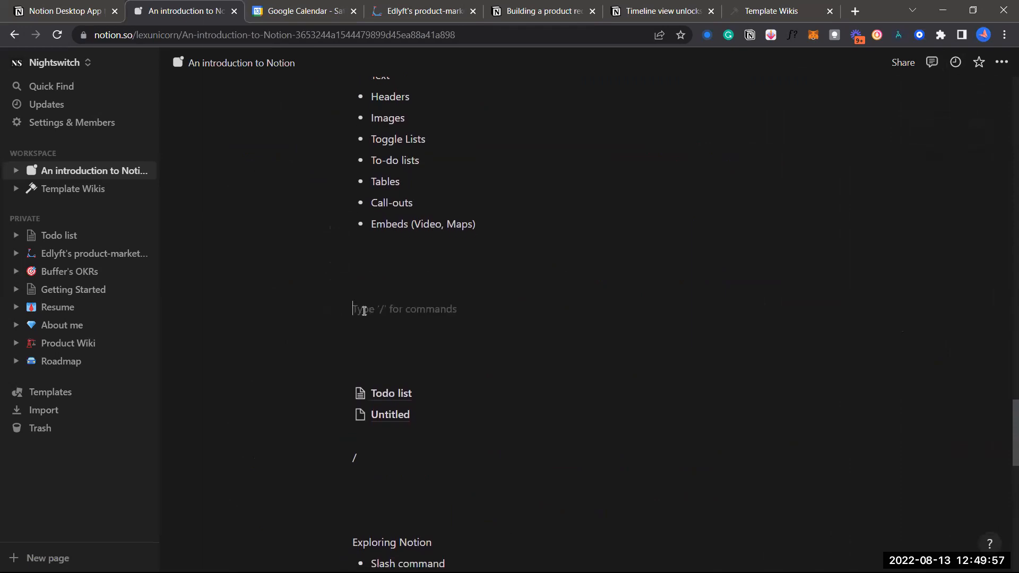
left_click(330, 309)
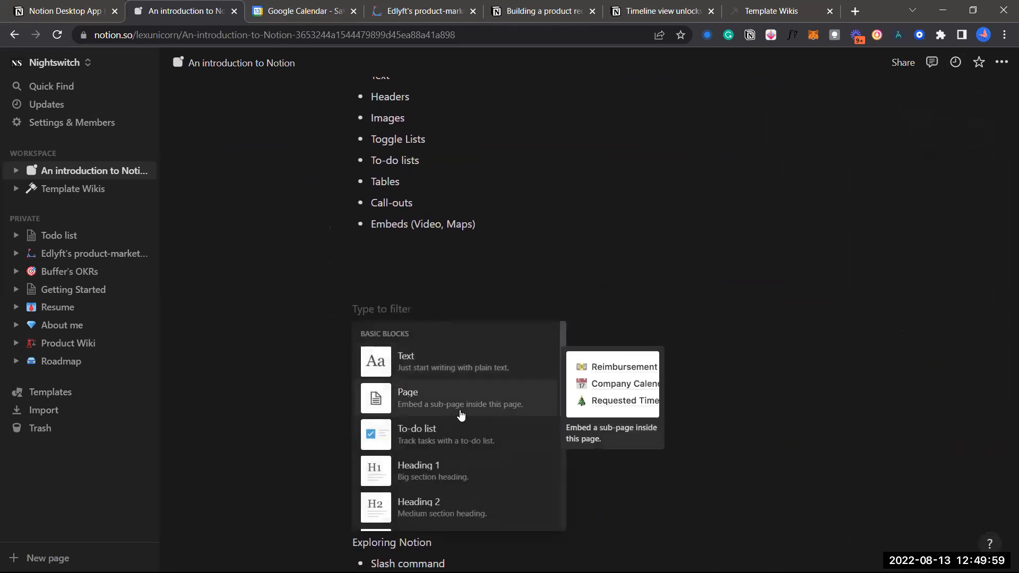
scroll(461, 398, "down", 1)
scroll(461, 380, "up", 1)
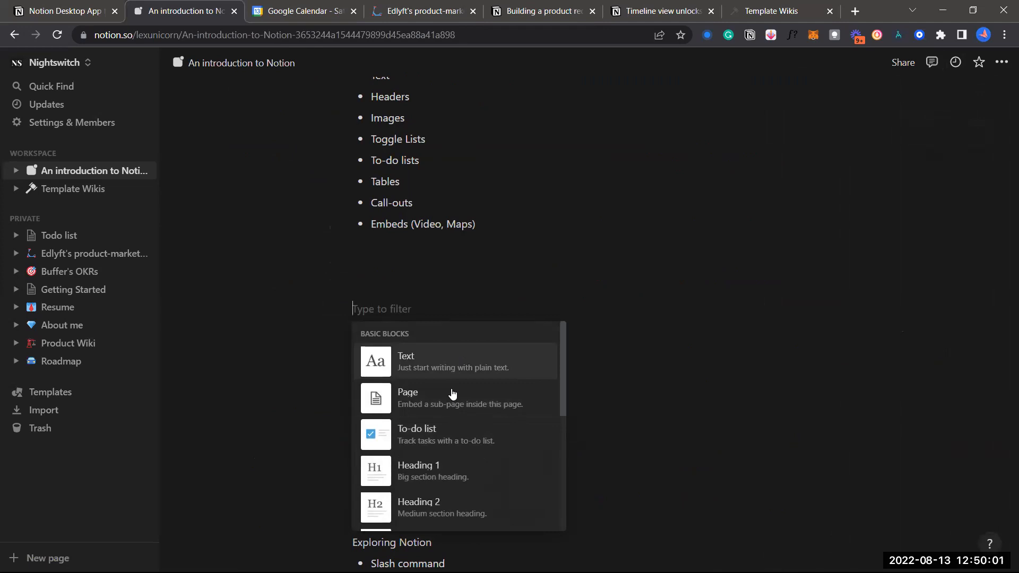
scroll(451, 392, "down", 3)
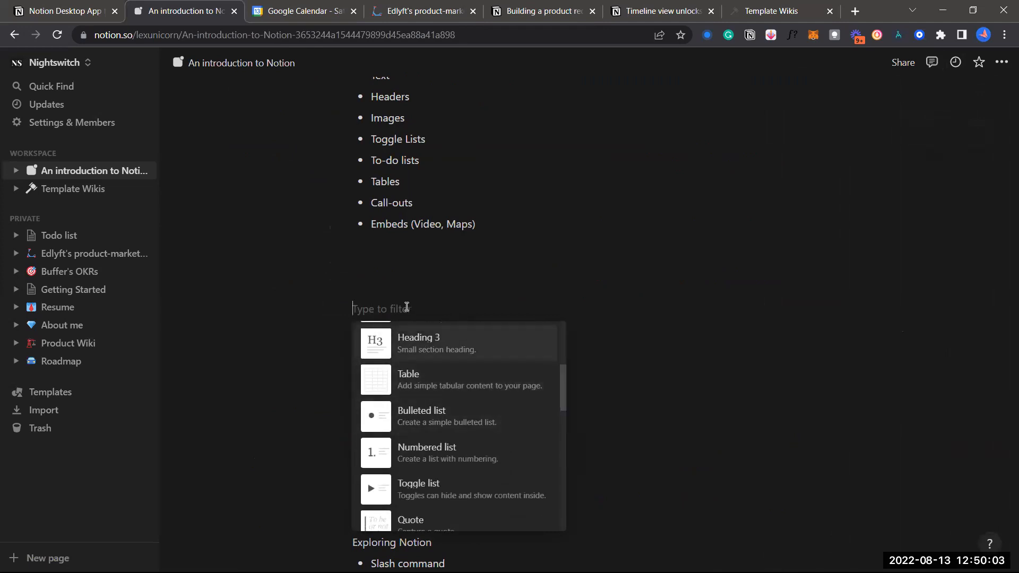
key("Escape")
left_click(330, 279)
scroll(451, 425, "down", 8)
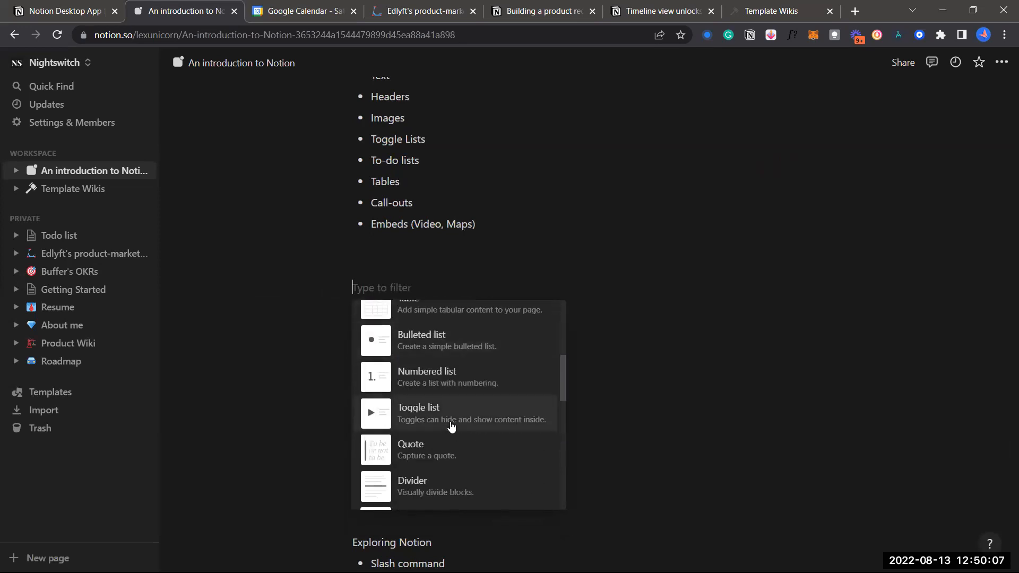
scroll(451, 424, "down", 4)
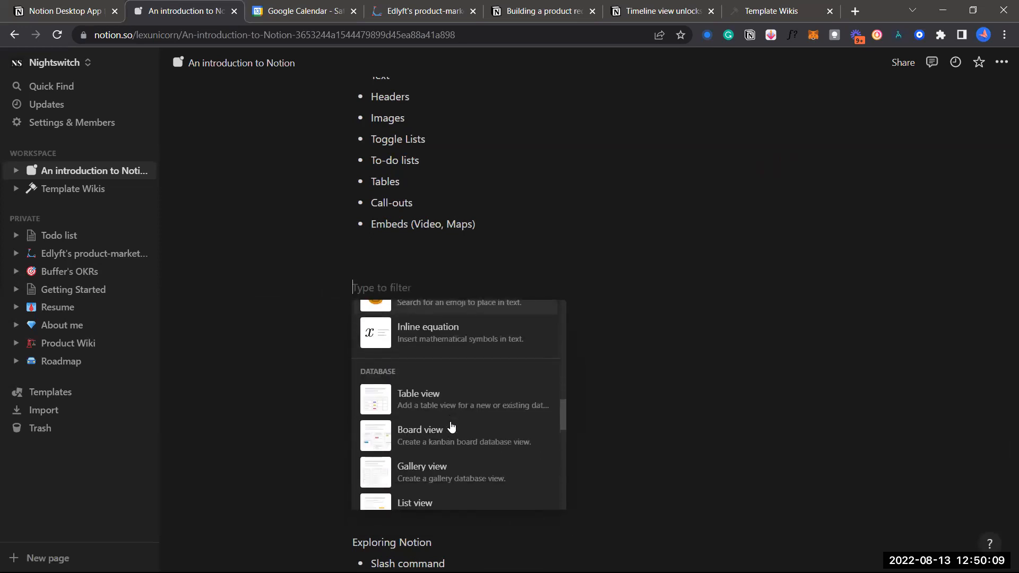
left_click(446, 397)
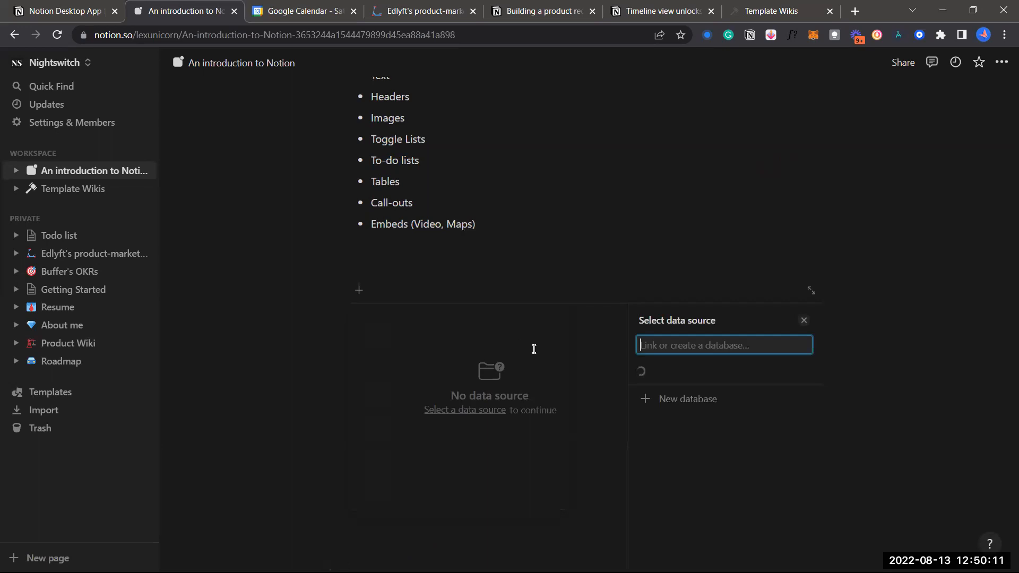
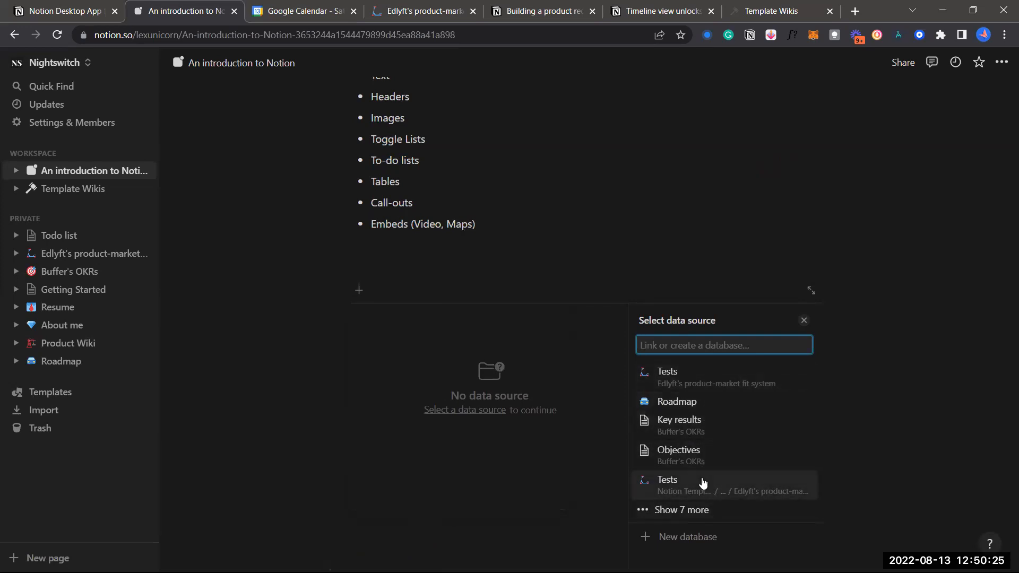
Link the table block to the Tests database, then discard the linked Tests view preview
left_click(703, 482)
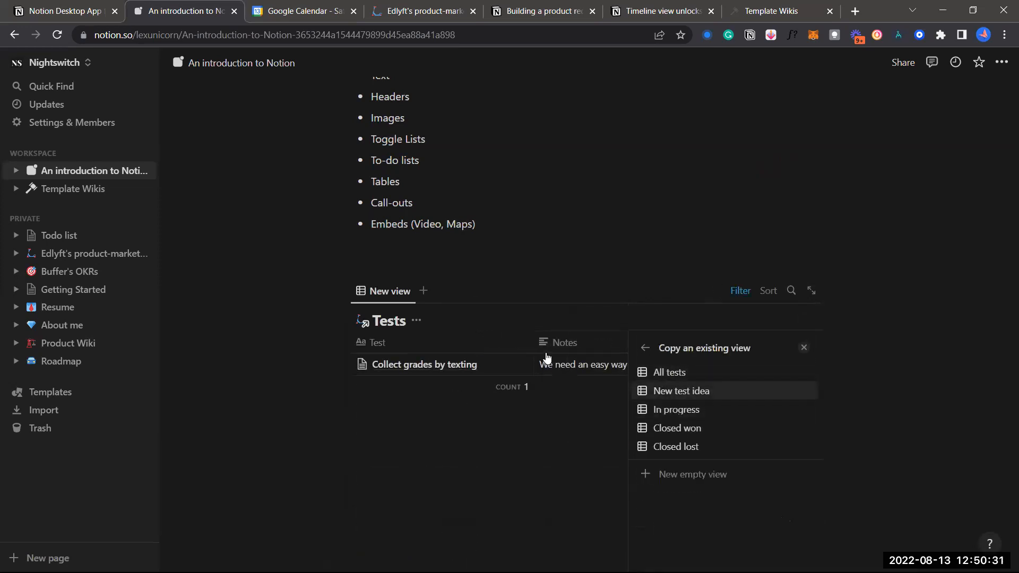
left_click(510, 328)
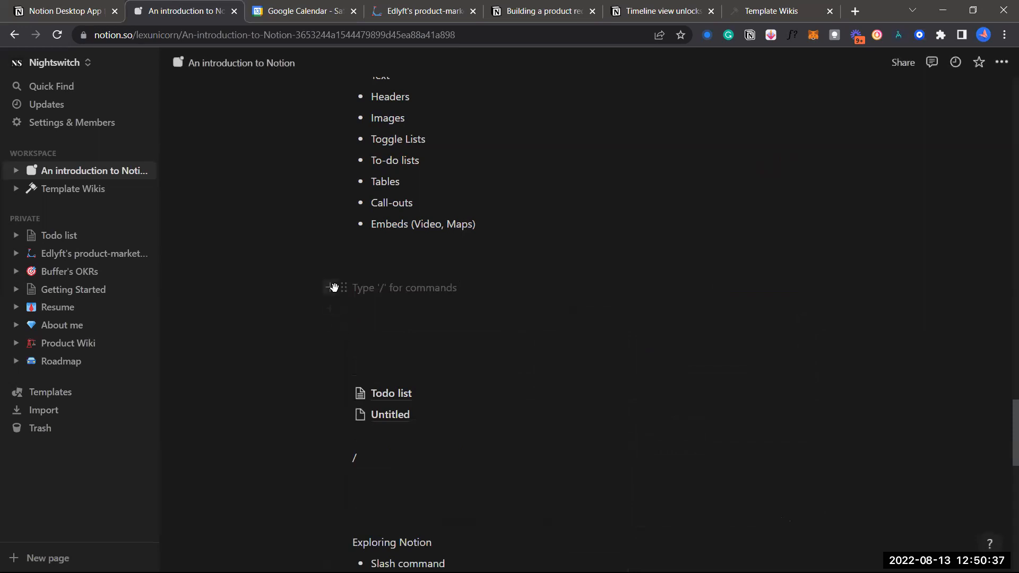
left_click(336, 287)
scroll(457, 419, "down", 10)
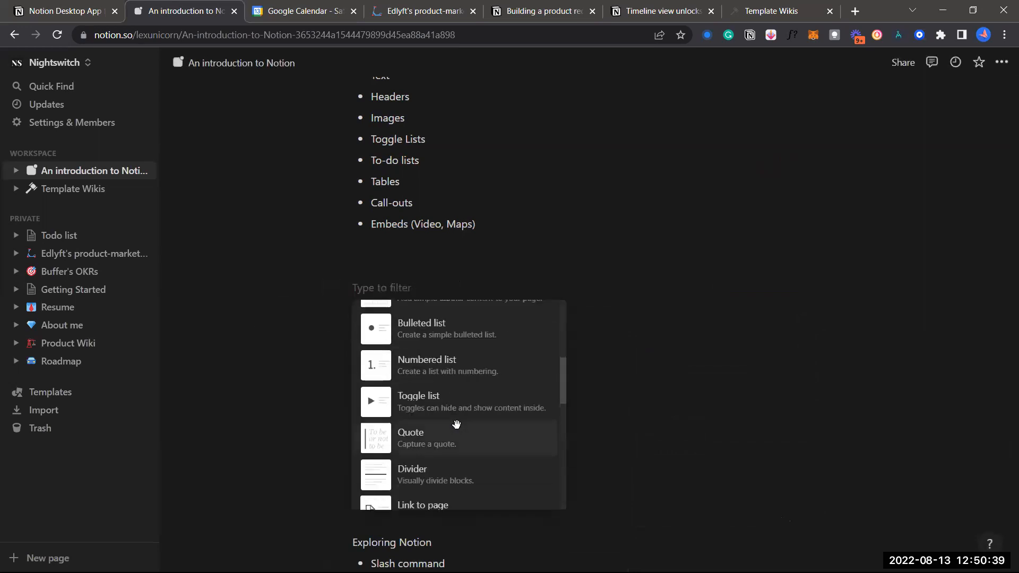
scroll(464, 351, "down", 5)
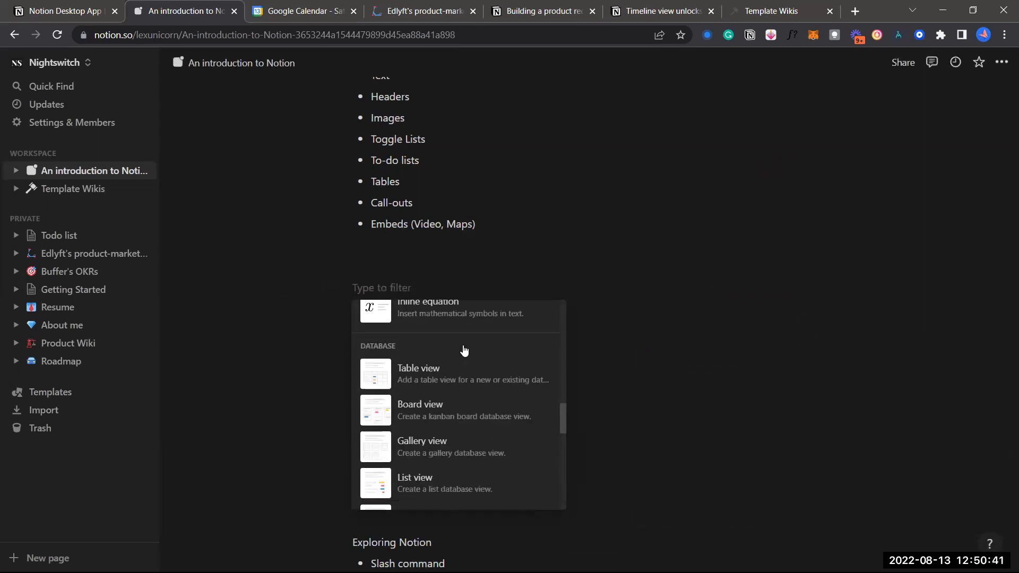
key("Return")
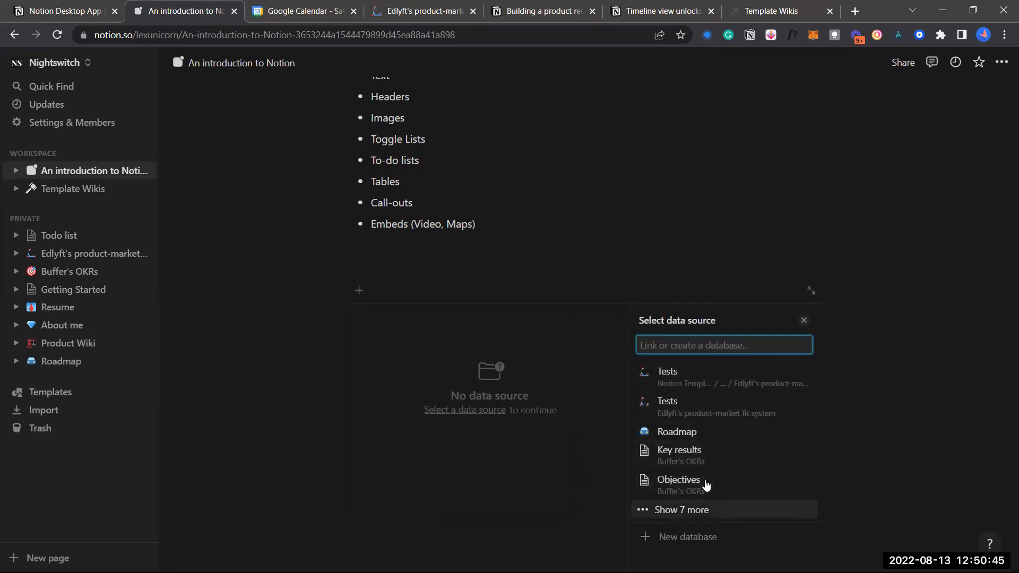
left_click(692, 511)
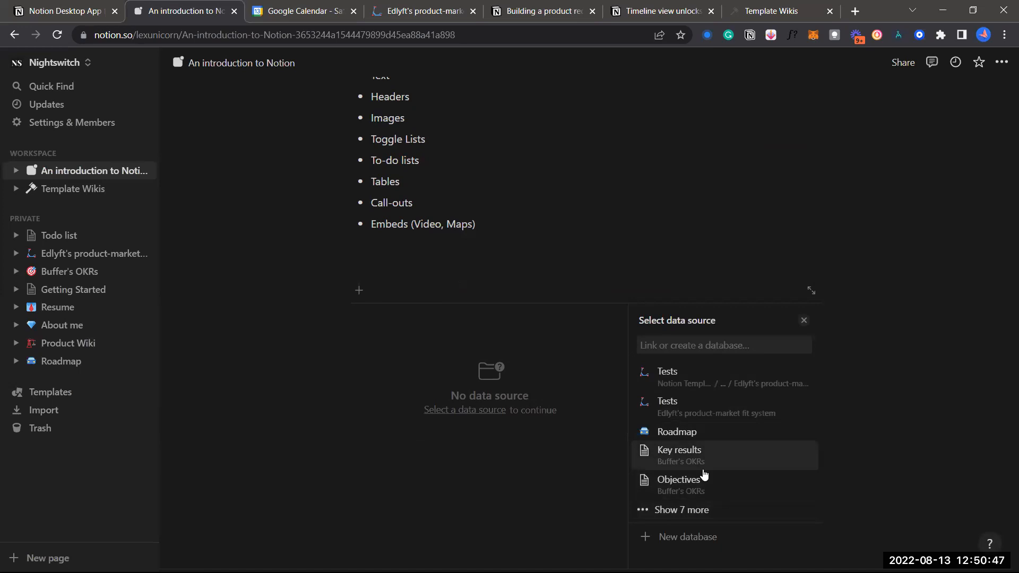
scroll(706, 467, "down", 3)
scroll(710, 465, "down", 3)
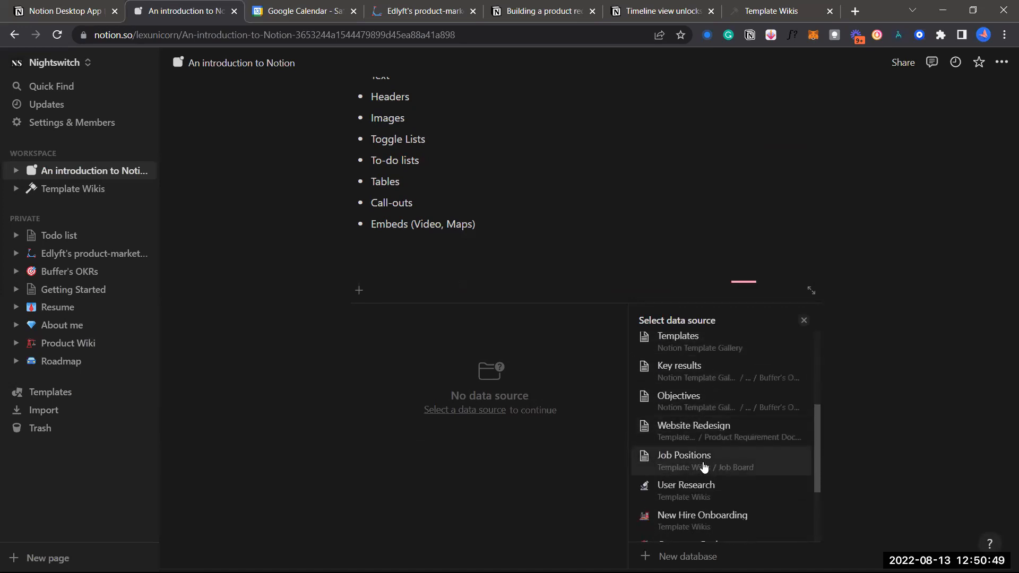
scroll(698, 438, "down", 1)
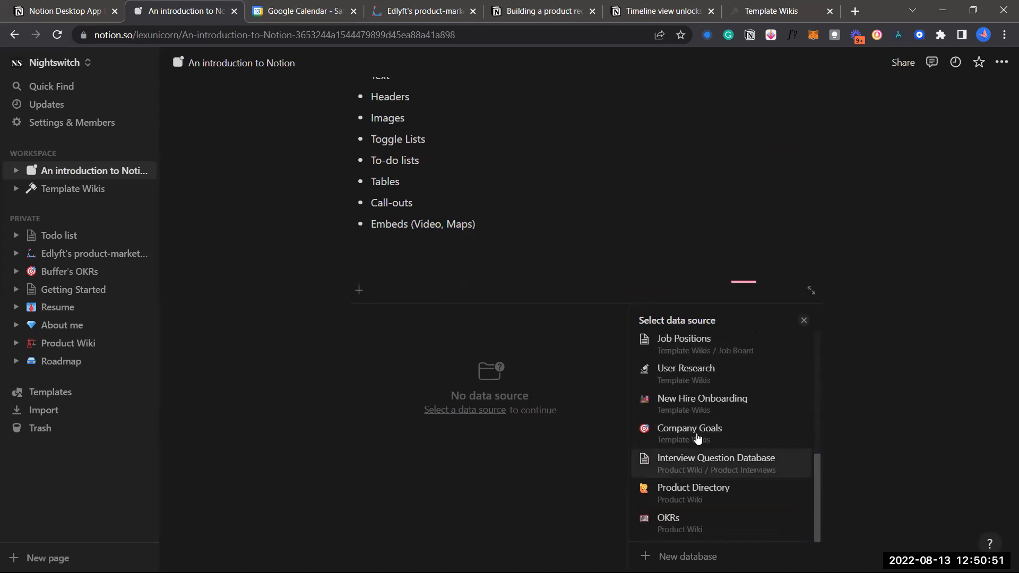
left_click(697, 437)
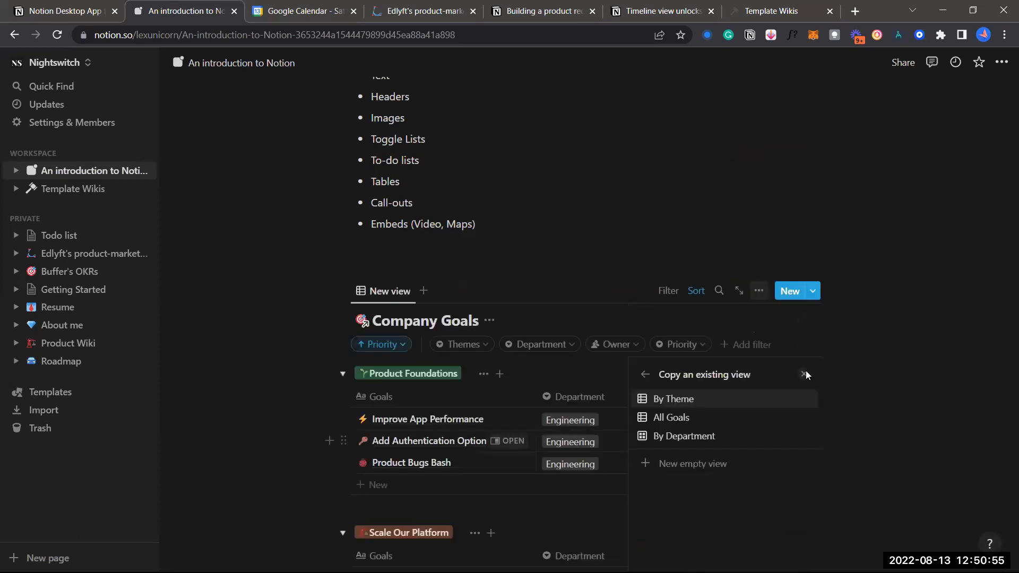
left_click(624, 405)
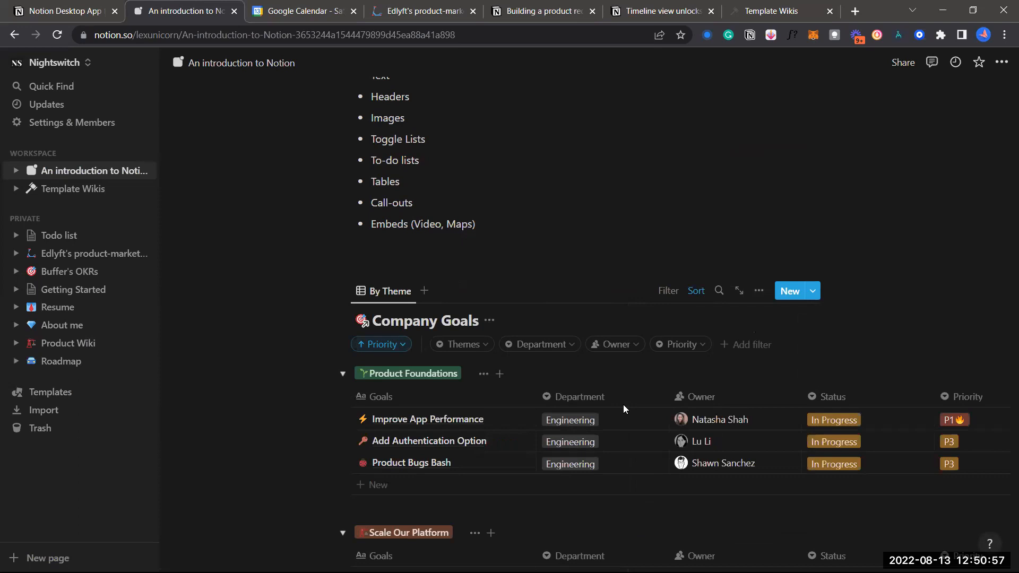
scroll(557, 317, "down", 2)
scroll(540, 303, "up", 2)
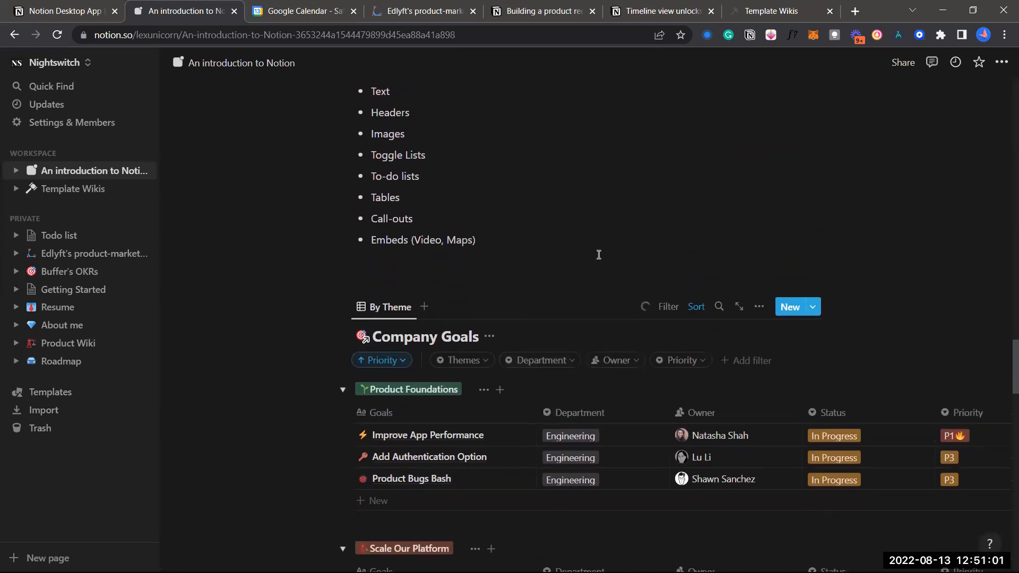
scroll(578, 324, "up", 1)
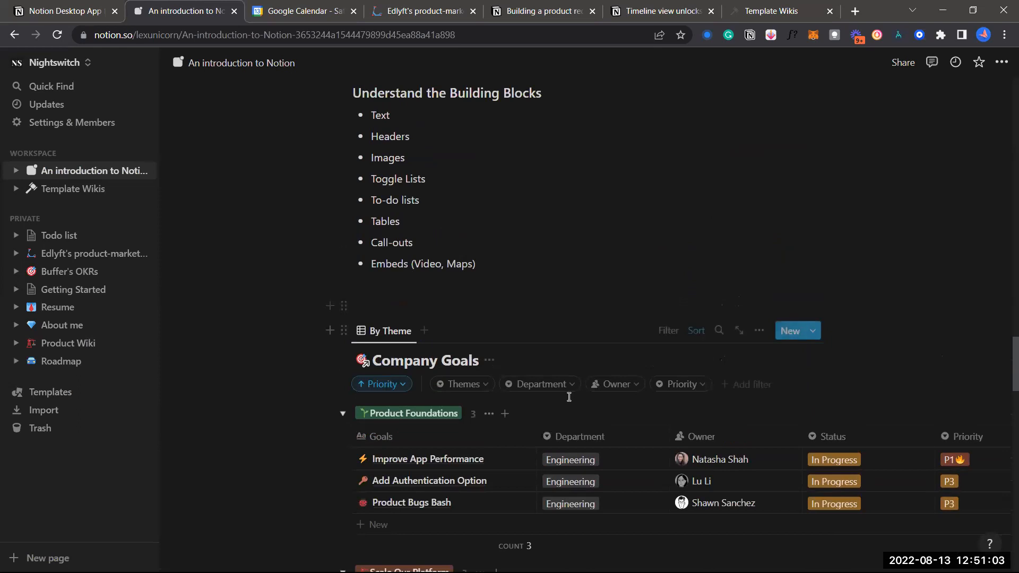
scroll(587, 342, "down", 1)
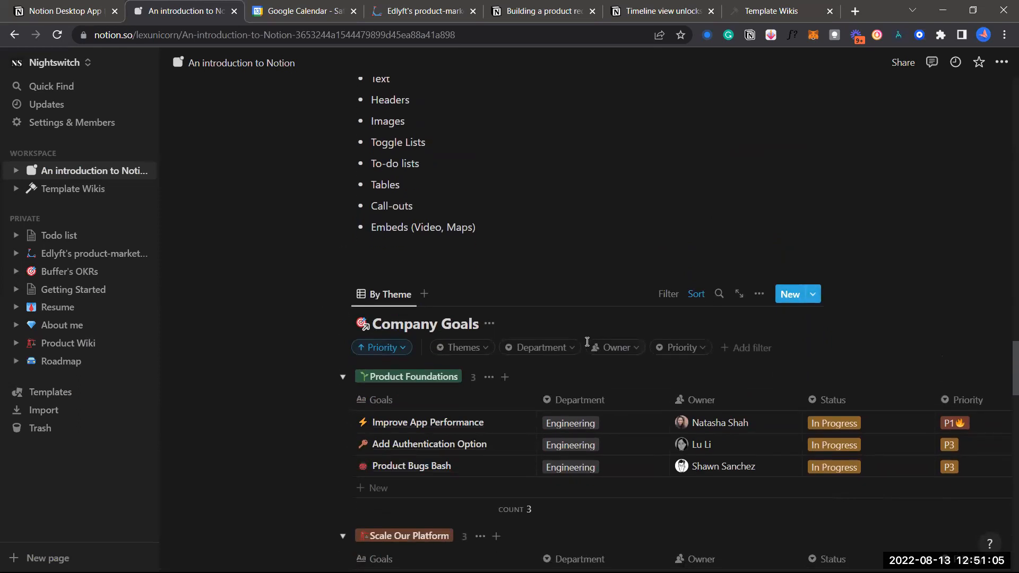
scroll(587, 341, "up", 1)
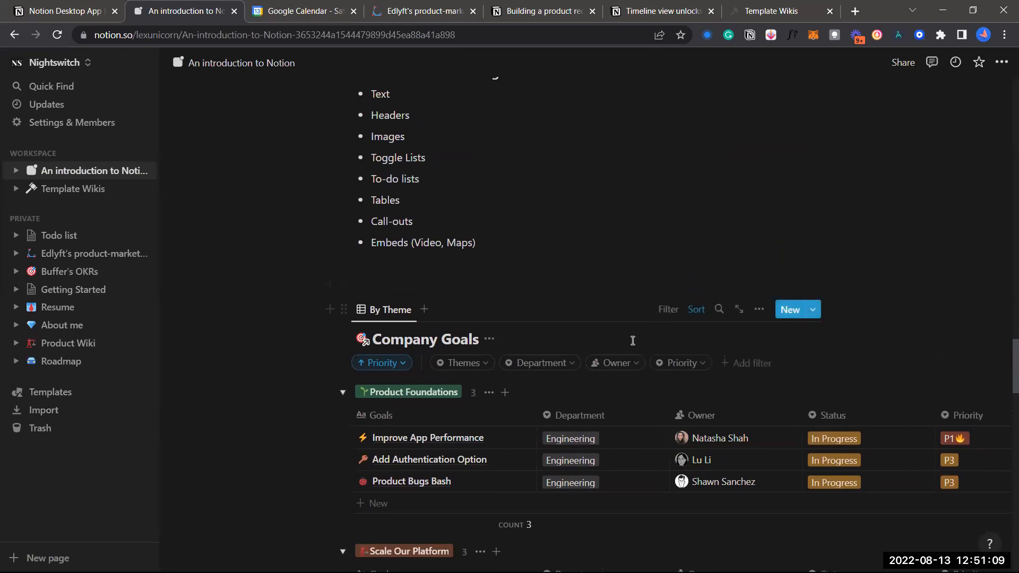
scroll(631, 342, "down", 1)
scroll(632, 345, "down", 1)
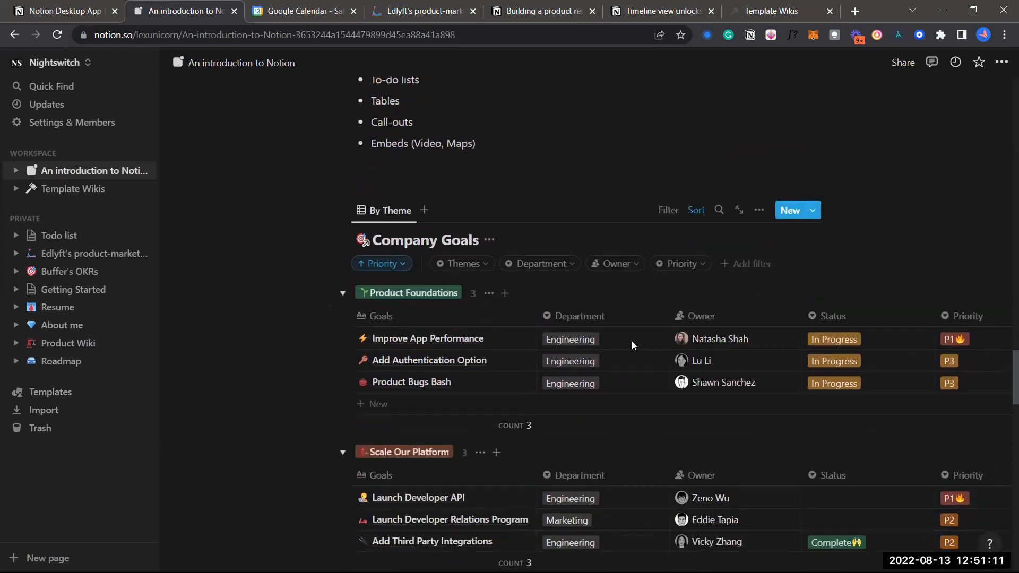
key("ctrl+z")
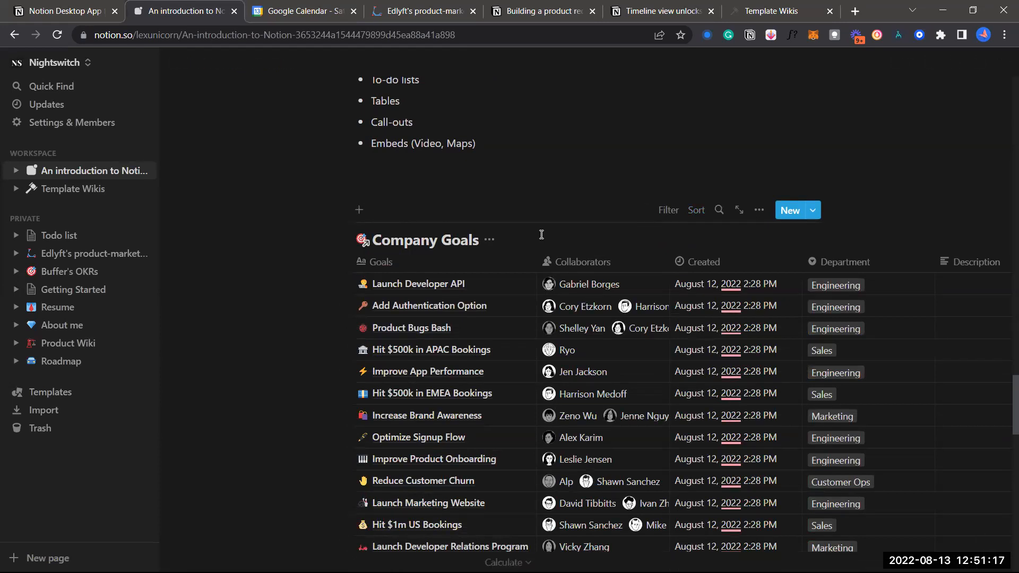
key("ctrl+z")
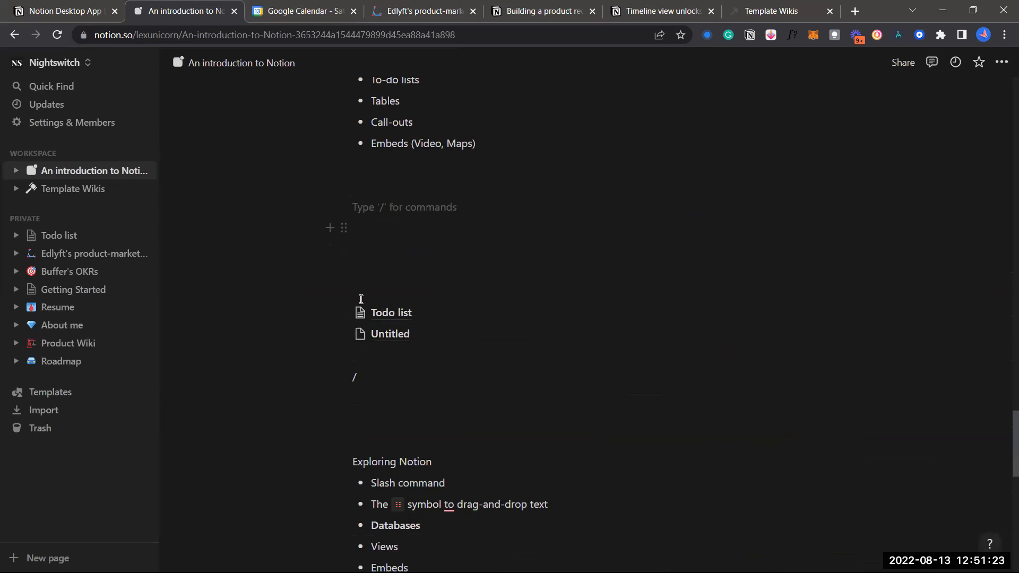
Delete the Todo list page link and insert a new Untitled table database with Name and Tags
left_click(344, 311)
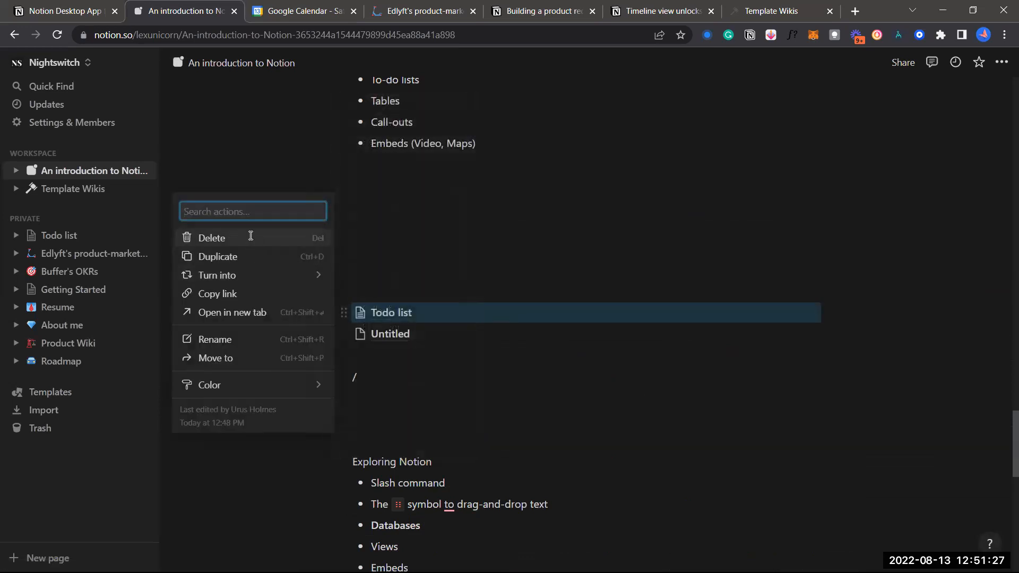
left_click(252, 240)
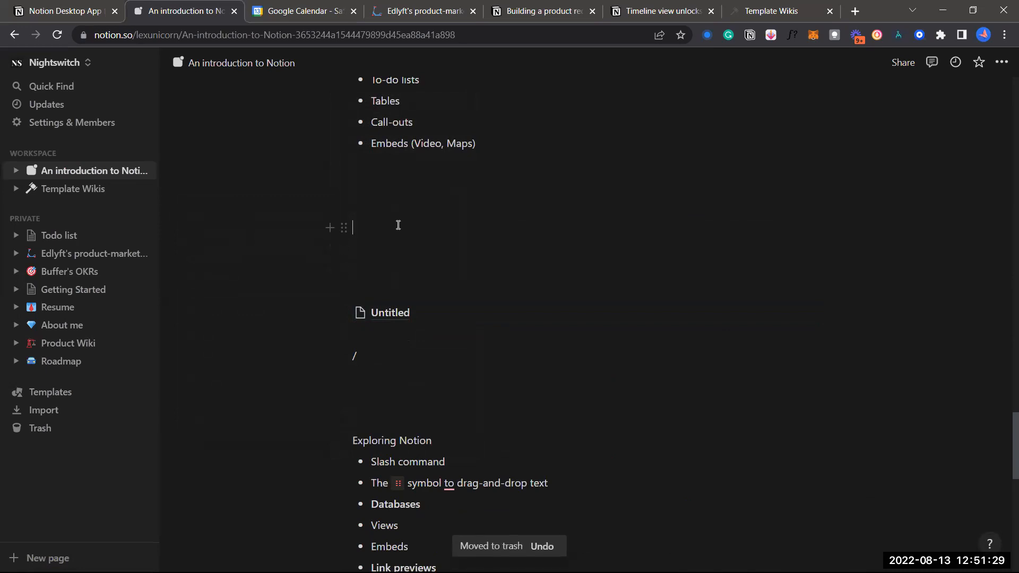
left_click(330, 244)
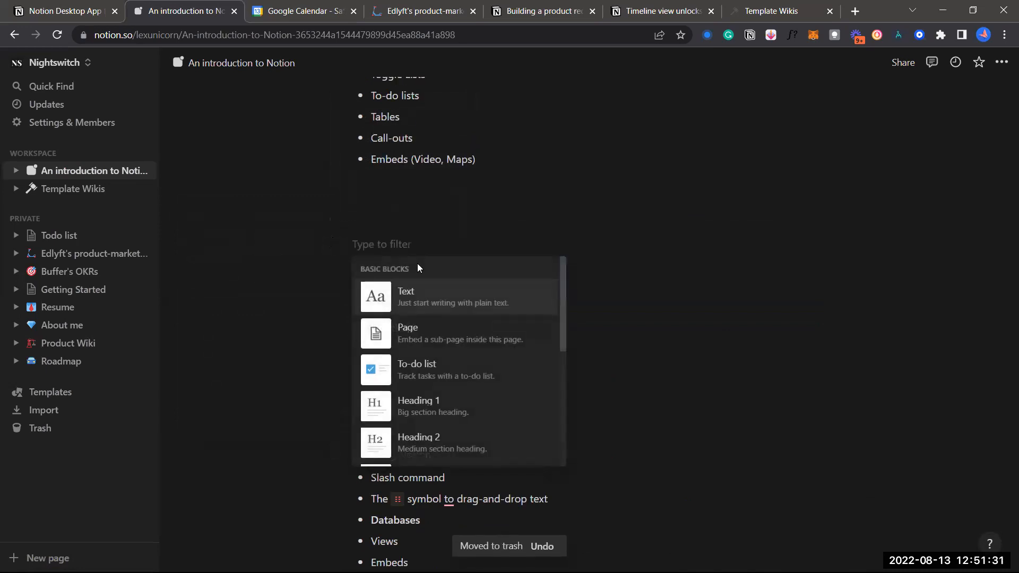
scroll(467, 367, "down", 8)
scroll(467, 366, "down", 8)
scroll(457, 307, "up", 1)
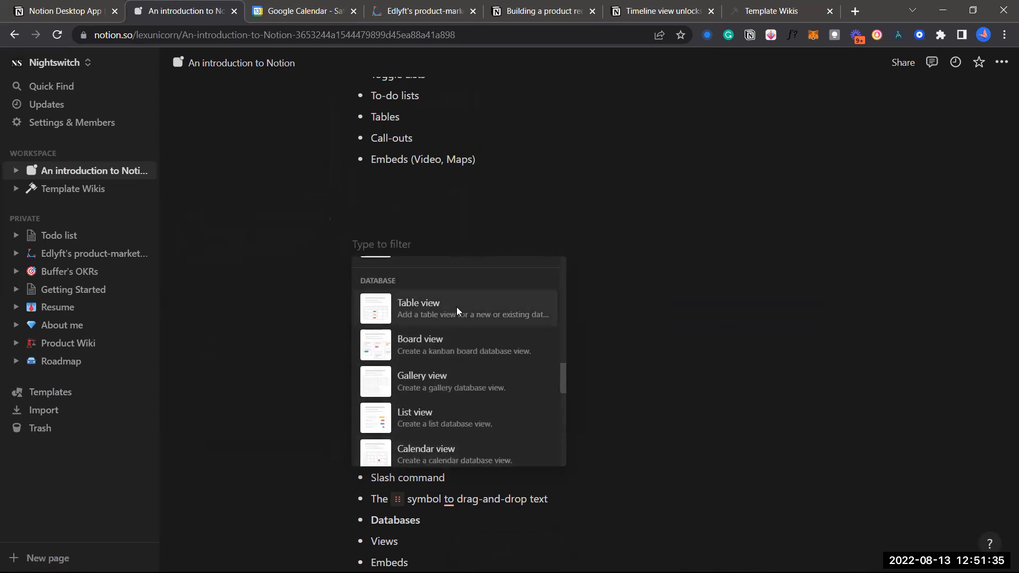
left_click(454, 302)
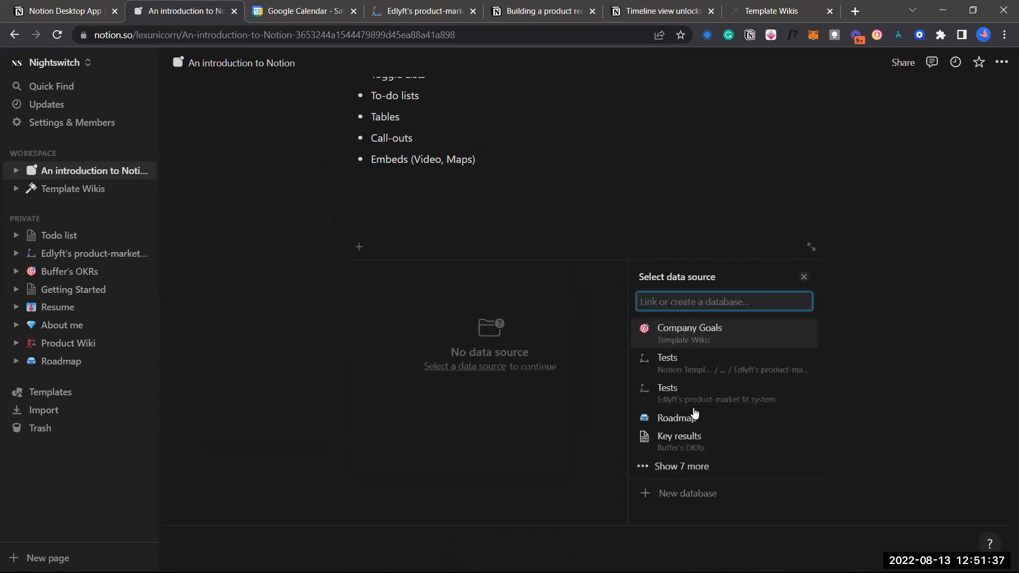
left_click(708, 495)
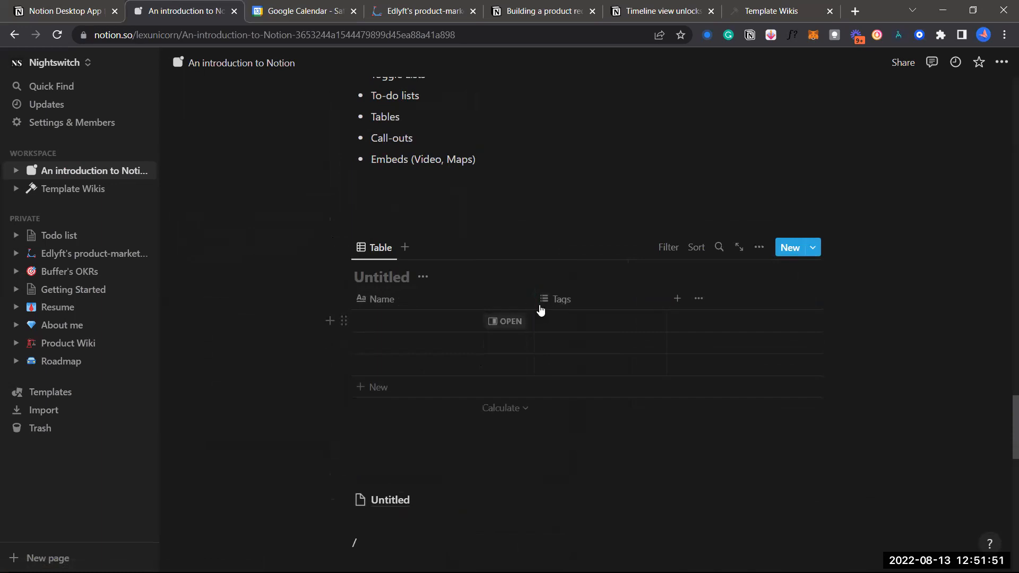
Narrow the Name column and try its property options and reordering
left_click_drag(534, 297, 507, 299)
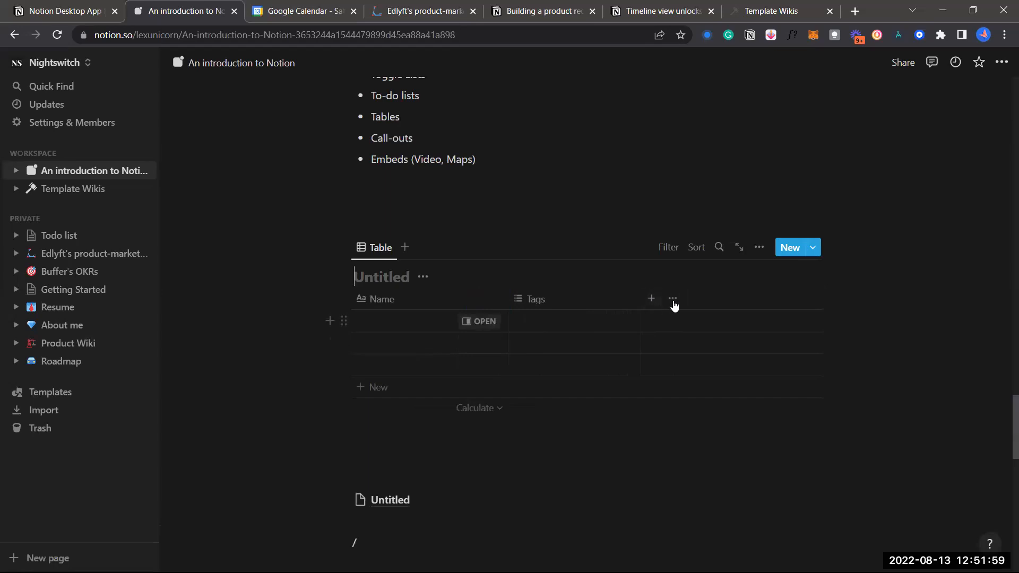
left_click(398, 301)
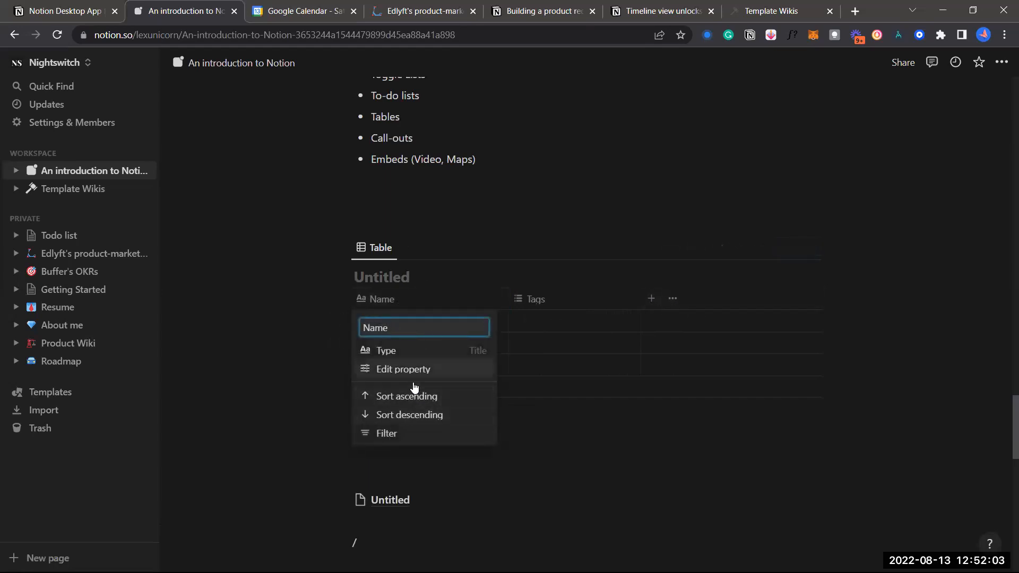
left_click(558, 300)
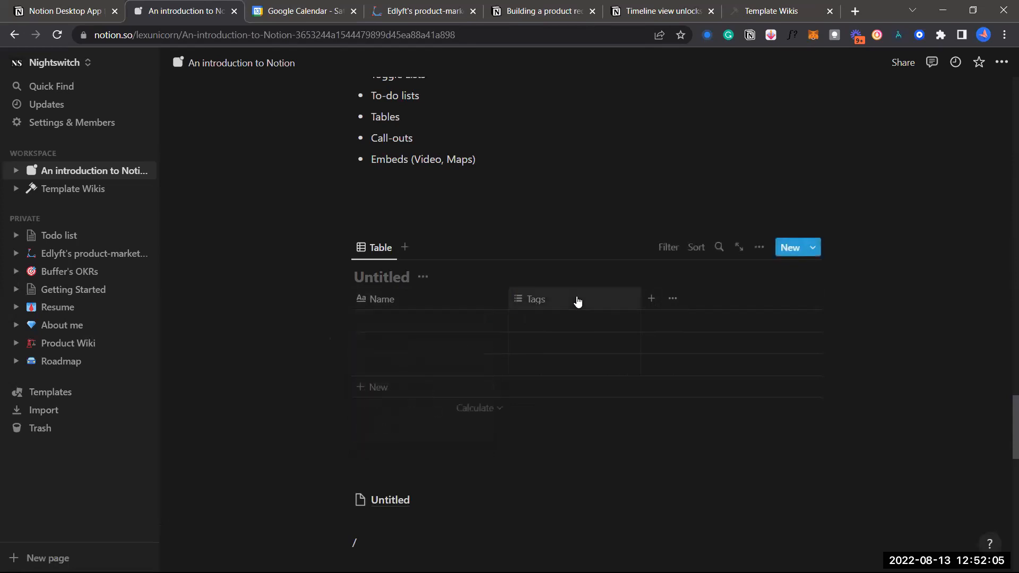
left_click_drag(471, 308, 413, 311)
Tag the first row with two new tags, HUI and JUI
left_click(558, 334)
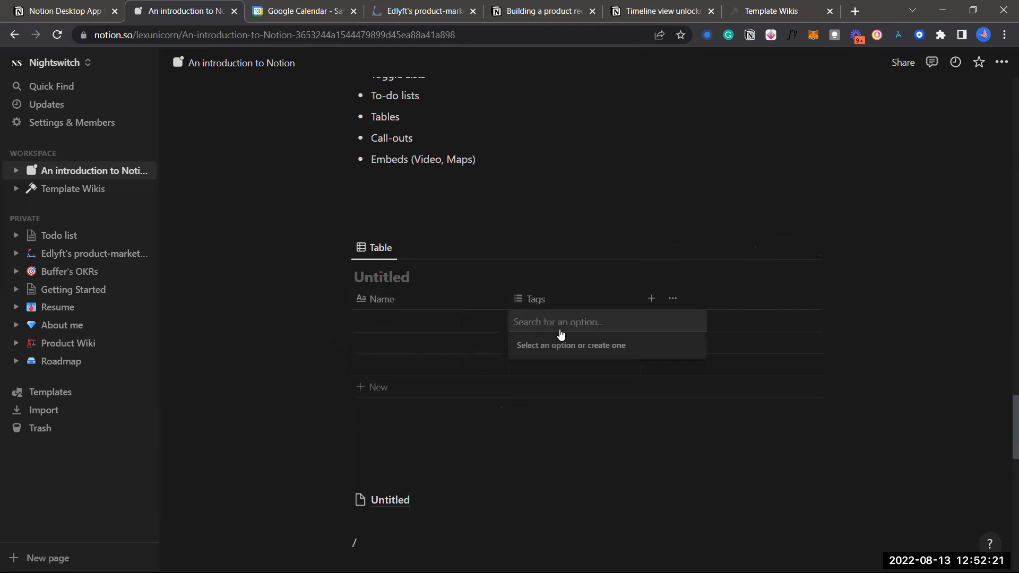
type("HUI")
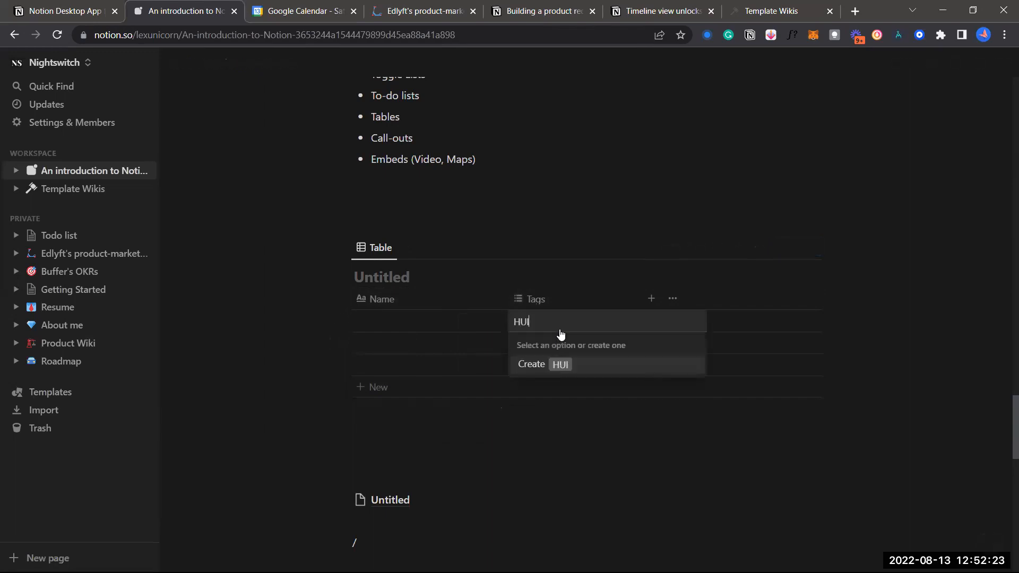
key("Return")
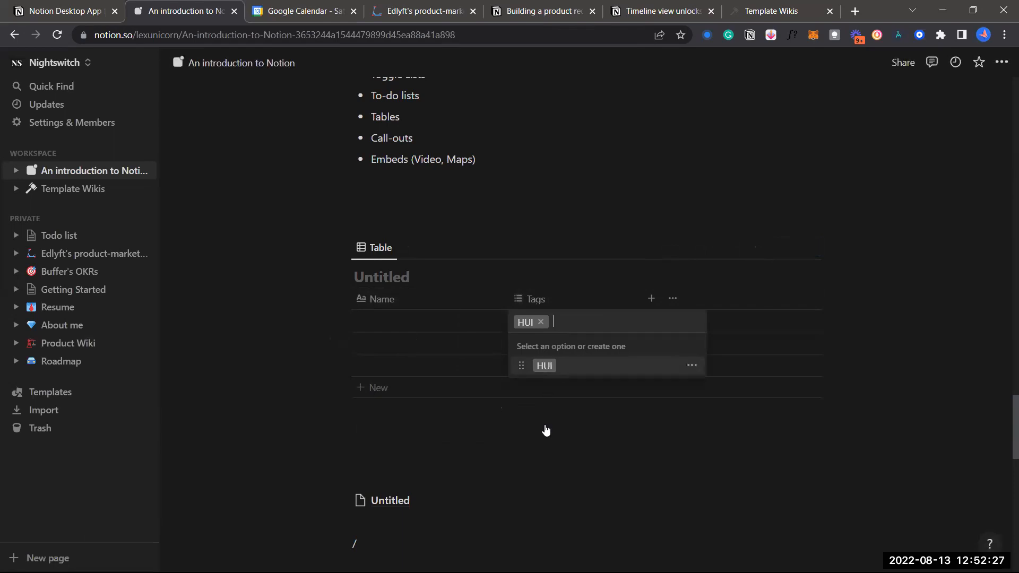
type("JUI")
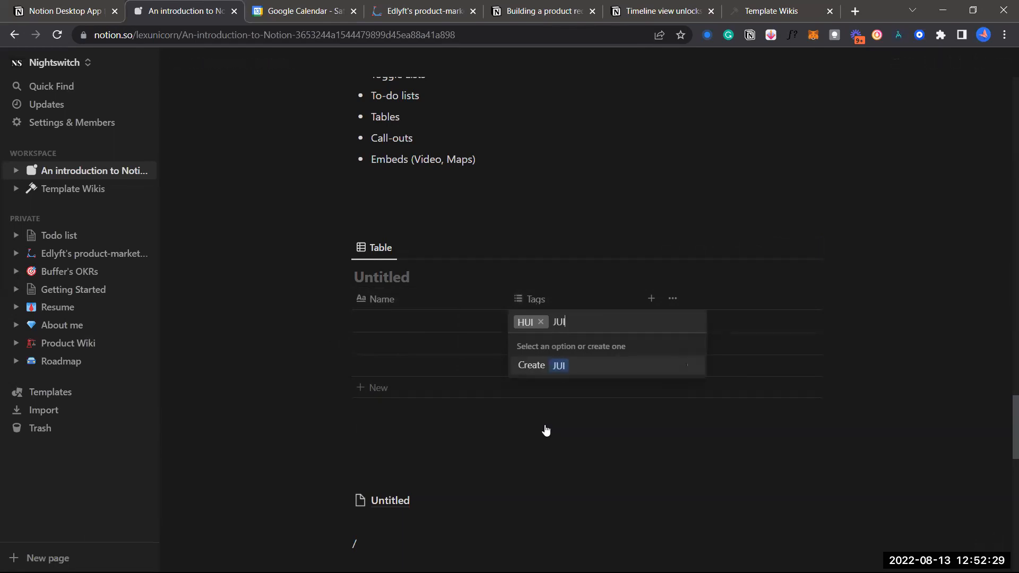
key("Return")
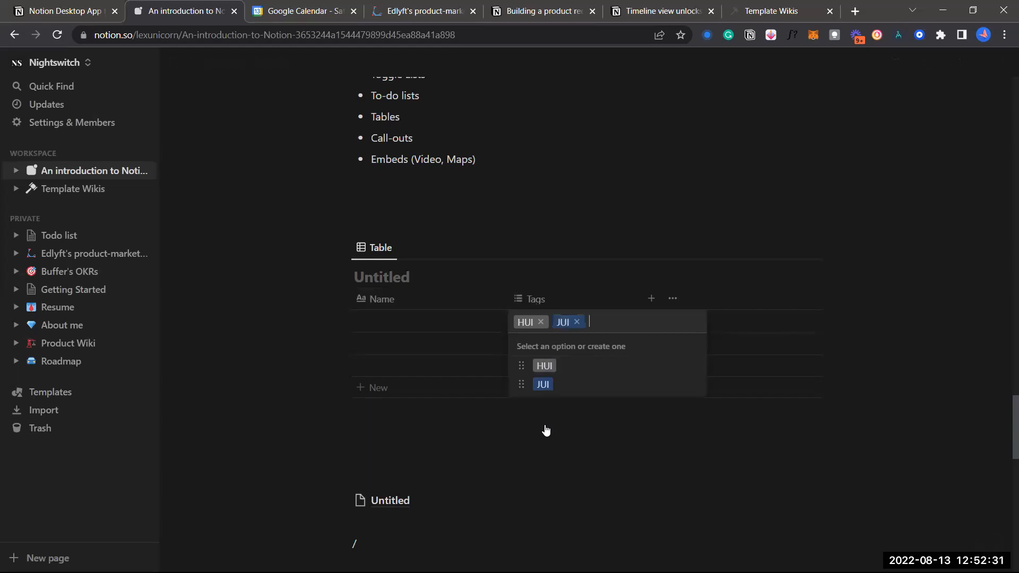
key("Escape")
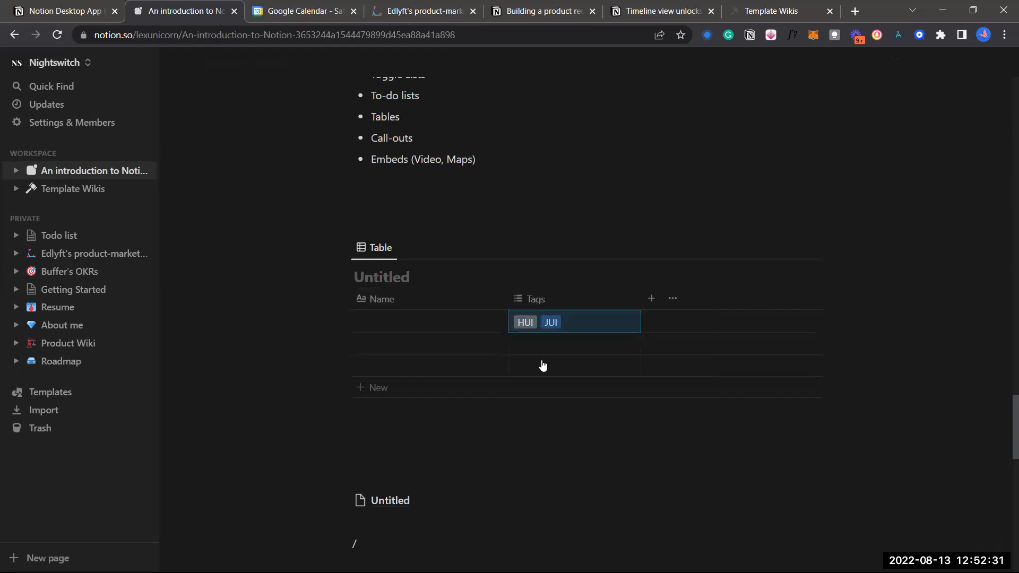
left_click(536, 303)
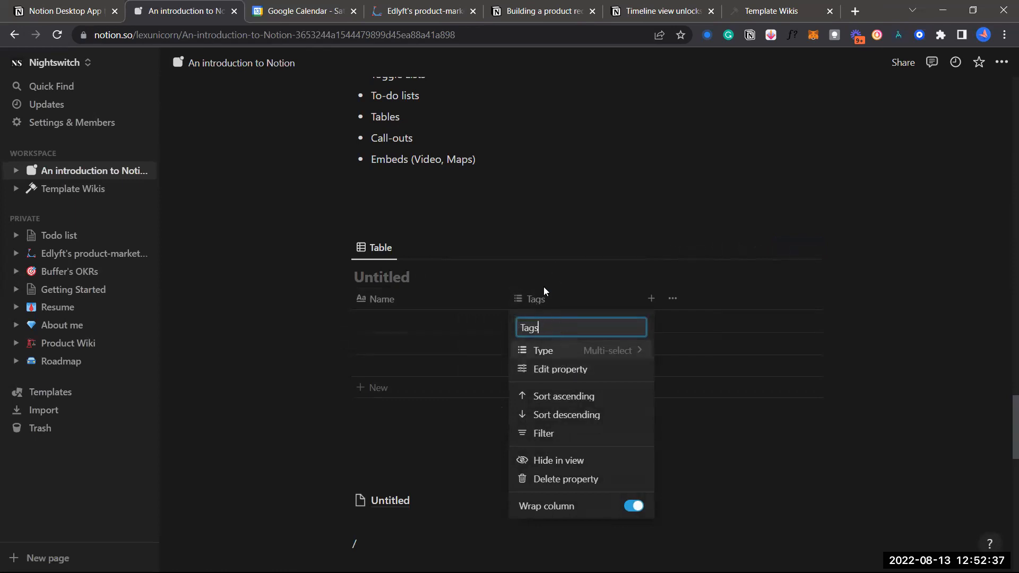
Change the Tags column's property type to Text
left_click(557, 236)
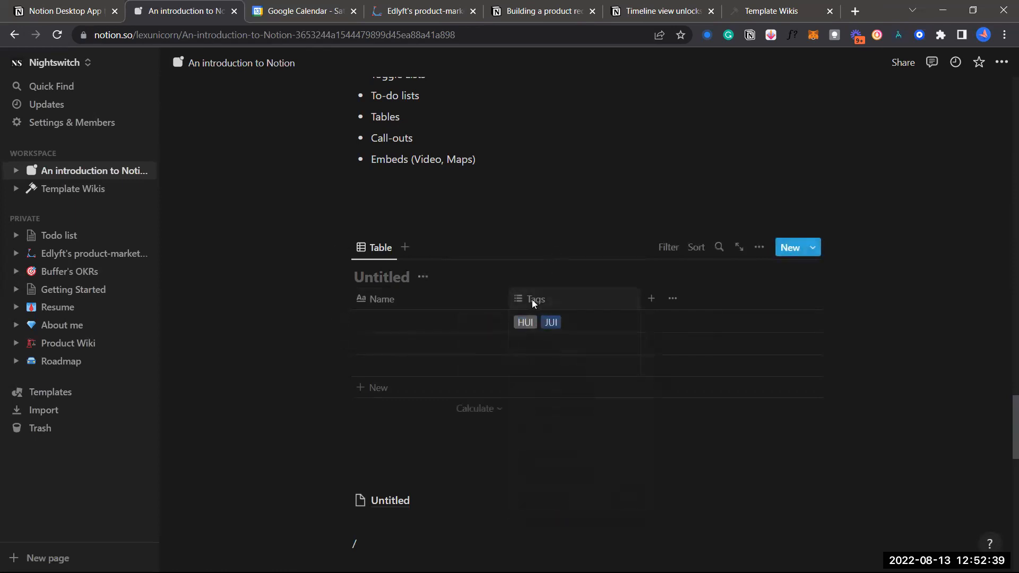
left_click(532, 299)
left_click(593, 353)
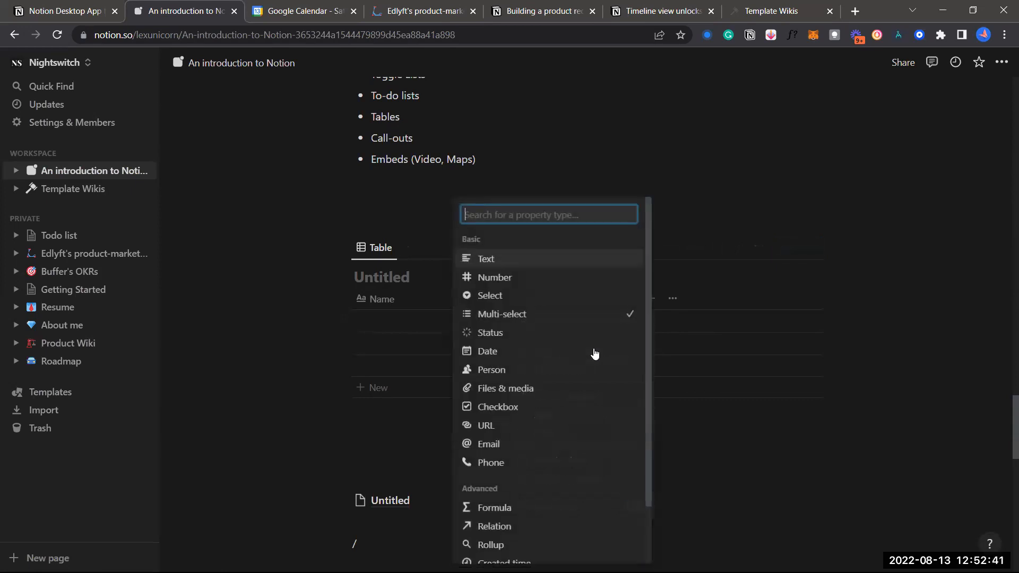
scroll(552, 432, "down", 1)
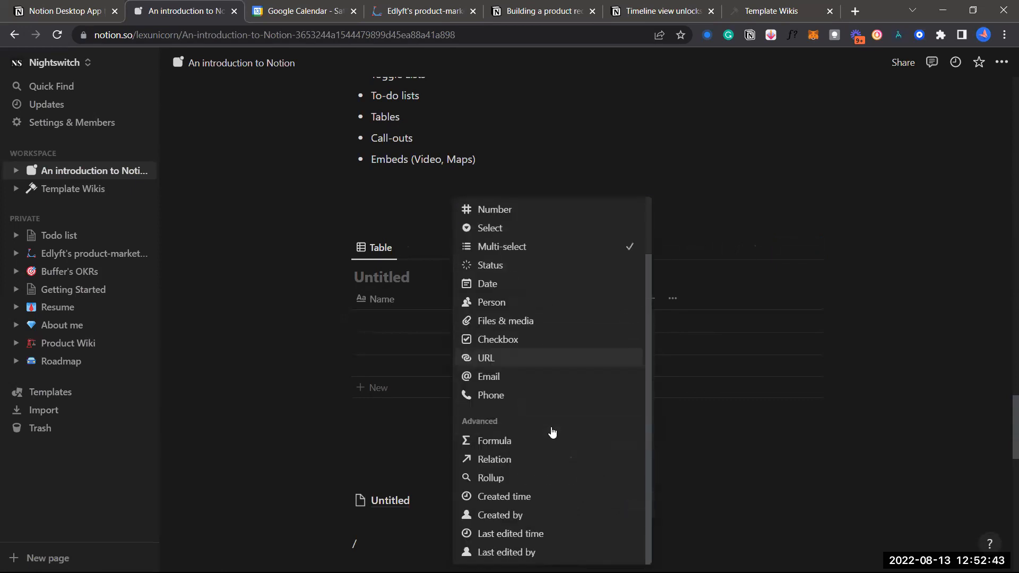
scroll(551, 427, "up", 1)
scroll(551, 427, "down", 1)
scroll(547, 269, "up", 1)
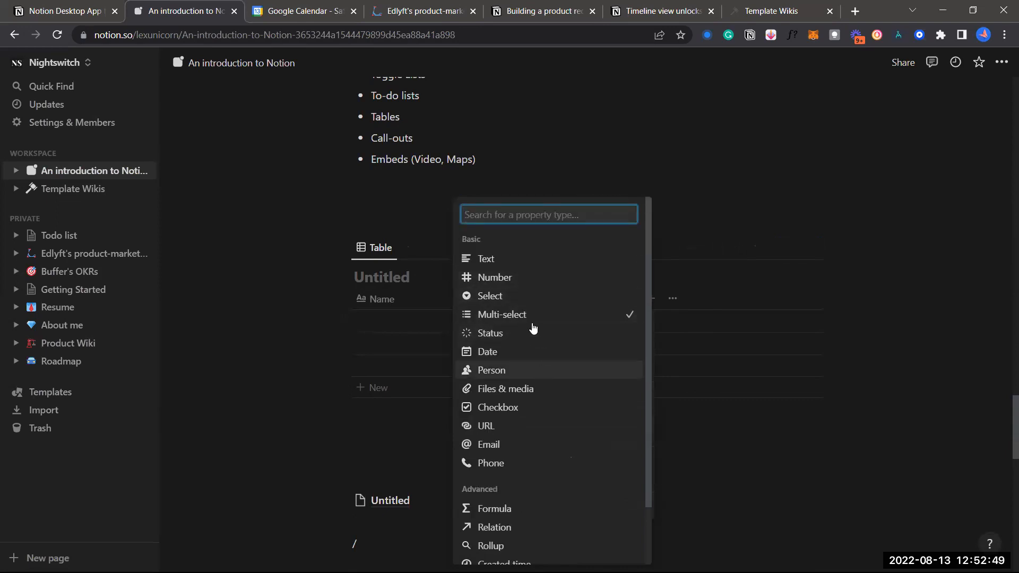
scroll(556, 293, "down", 1)
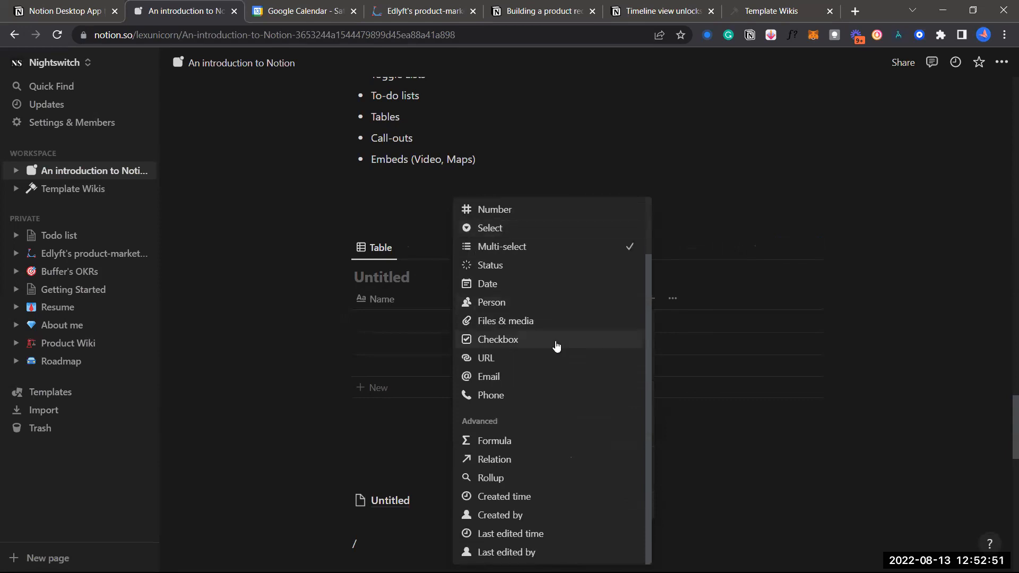
scroll(556, 329, "up", 2)
left_click(568, 258)
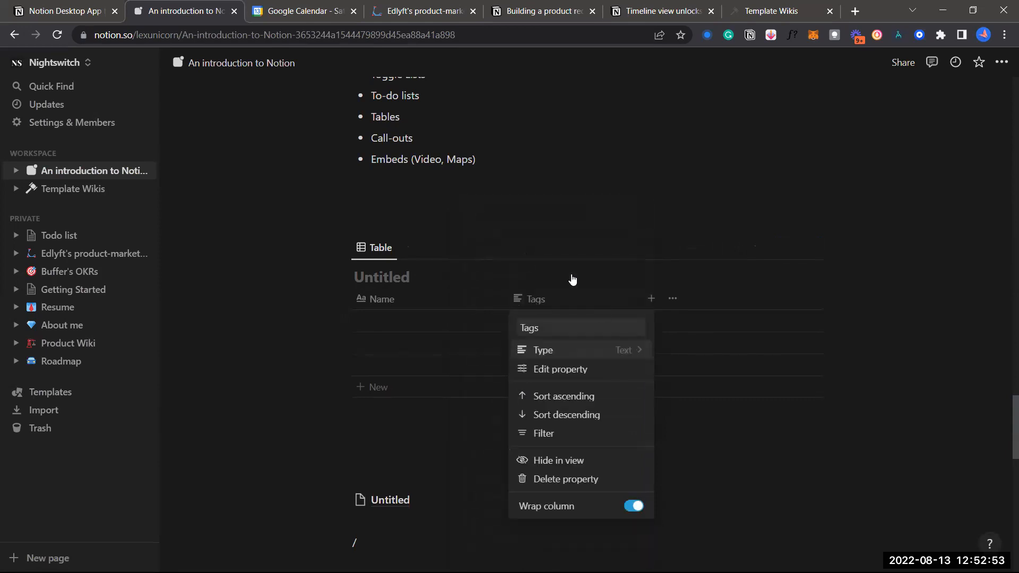
Rename the column to TEXT and close its settings
left_click(562, 325)
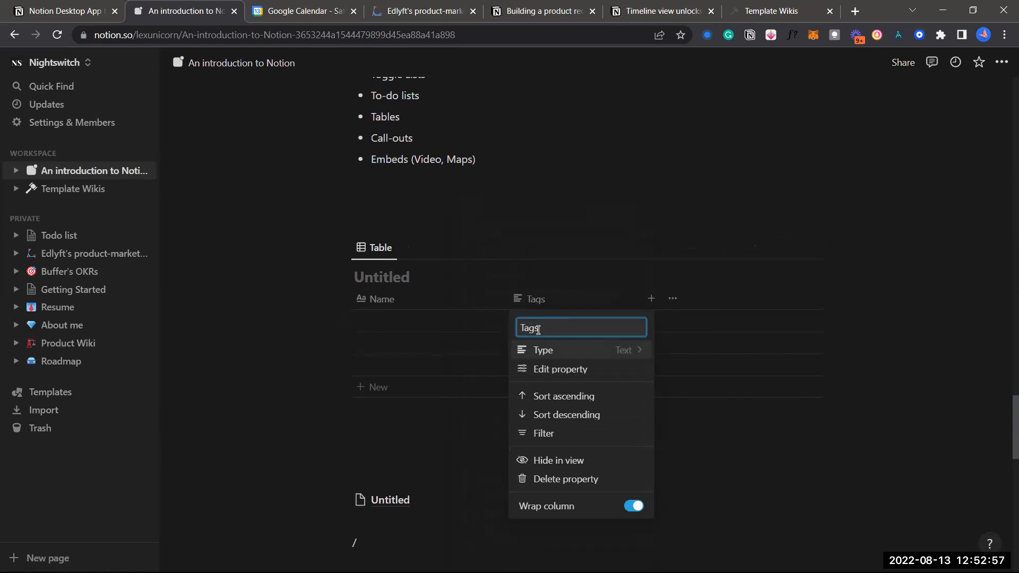
key("BackSpace")
key("BackSpace")
key("BackSpace")
key("BackSpace")
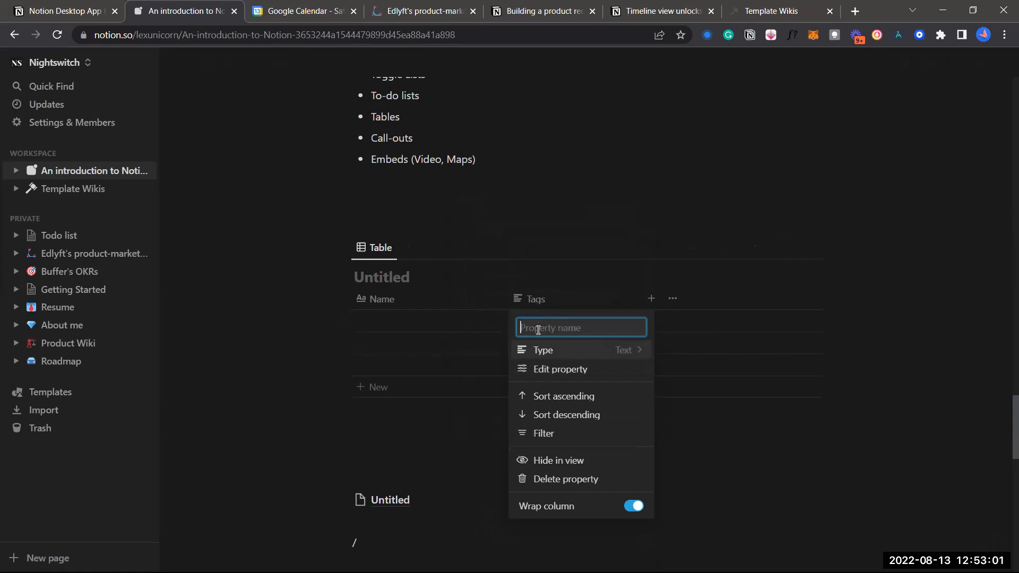
type("TEXT")
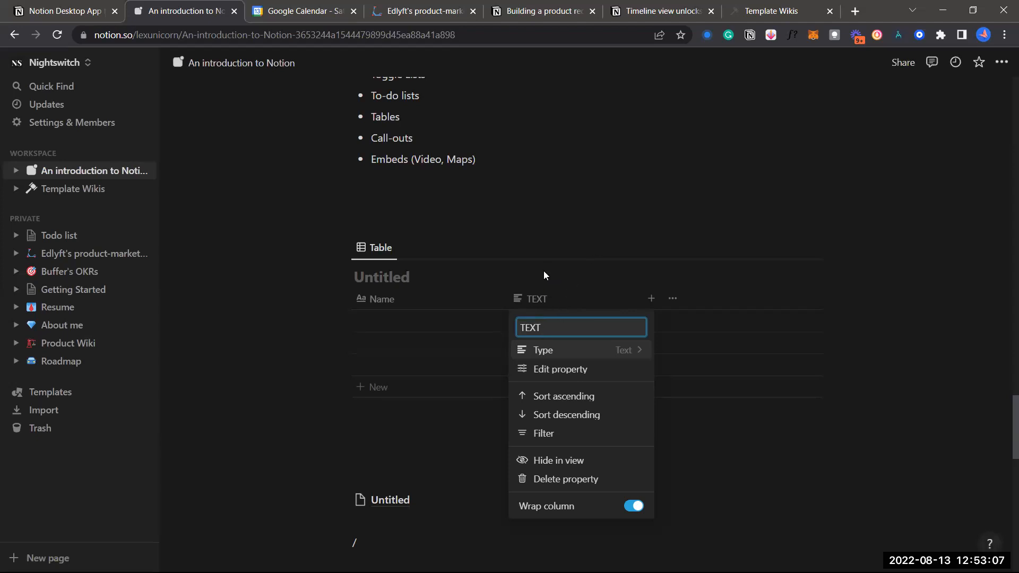
left_click(608, 219)
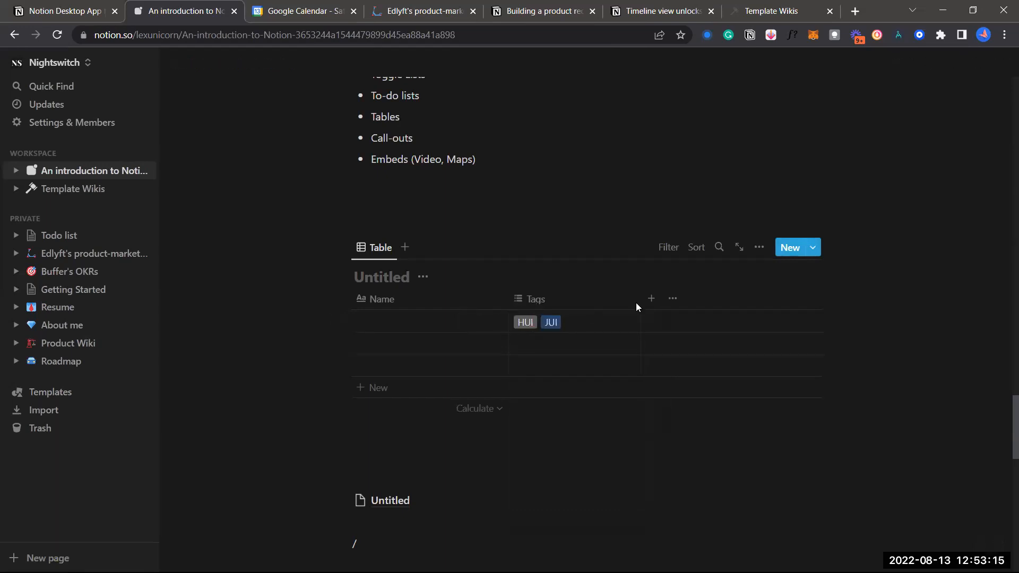
Add a third table column named Property, leaving its type as text
left_click(653, 300)
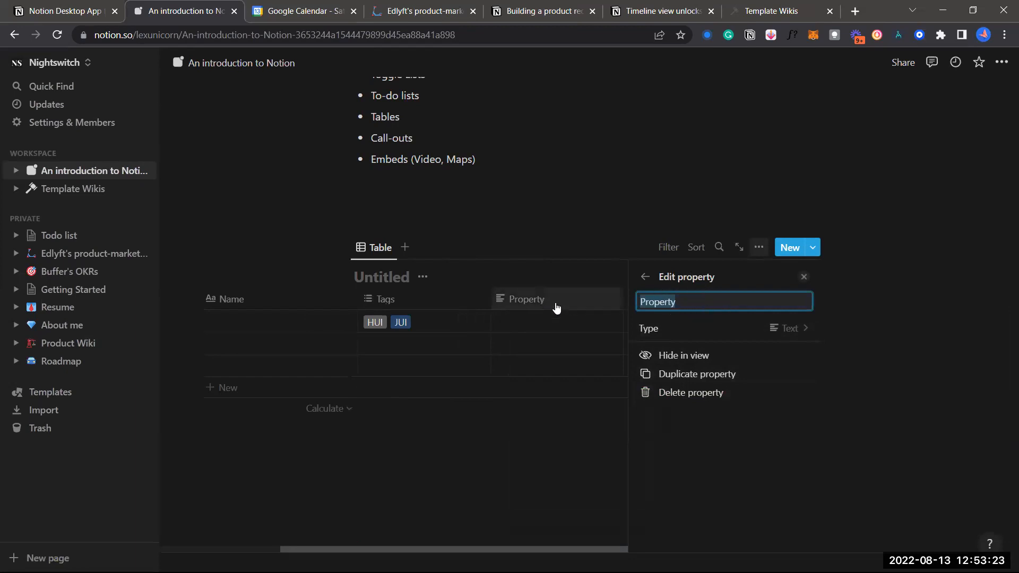
left_click(806, 329)
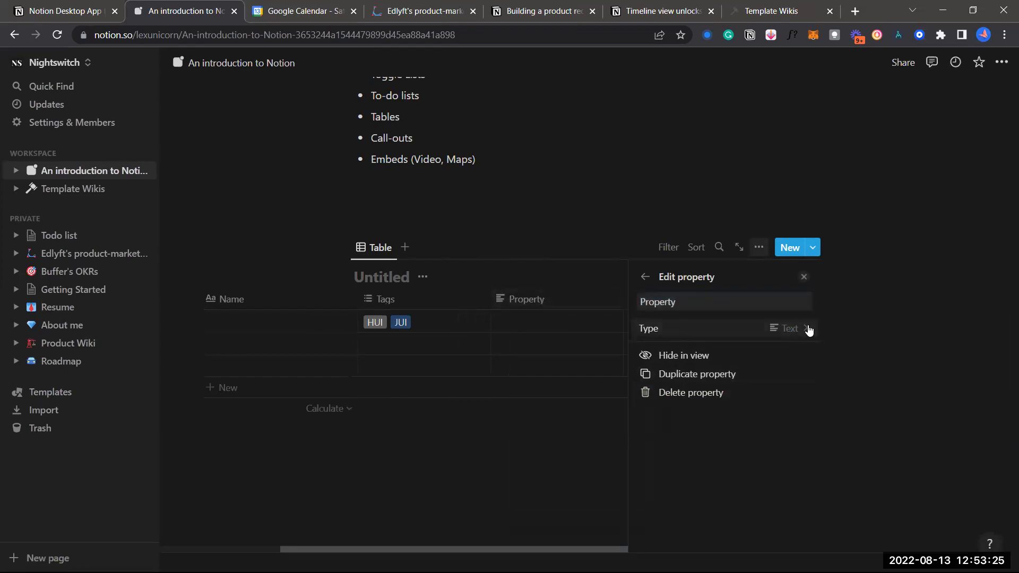
key("Escape")
left_click(743, 330)
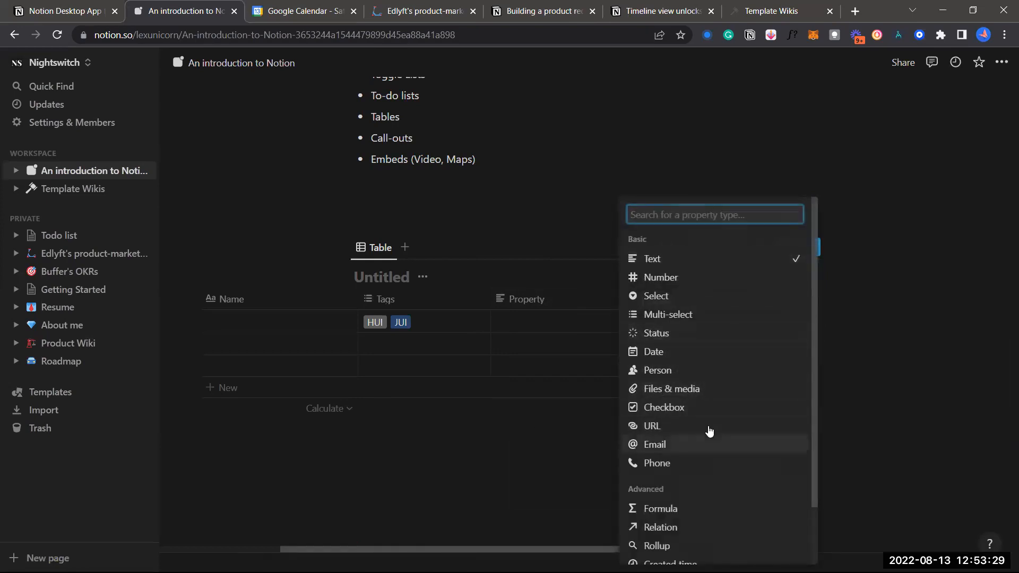
key("Escape")
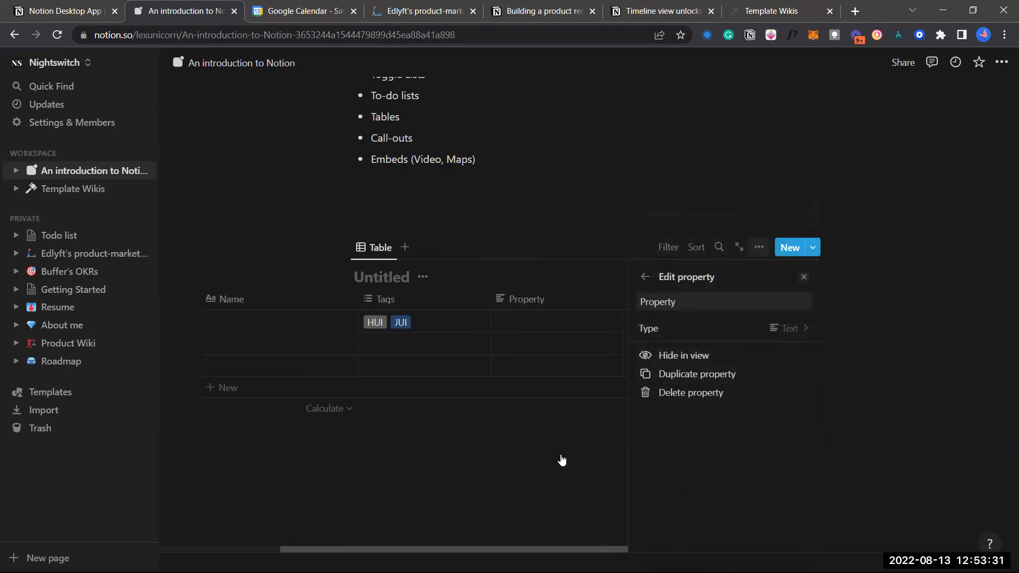
key("Escape")
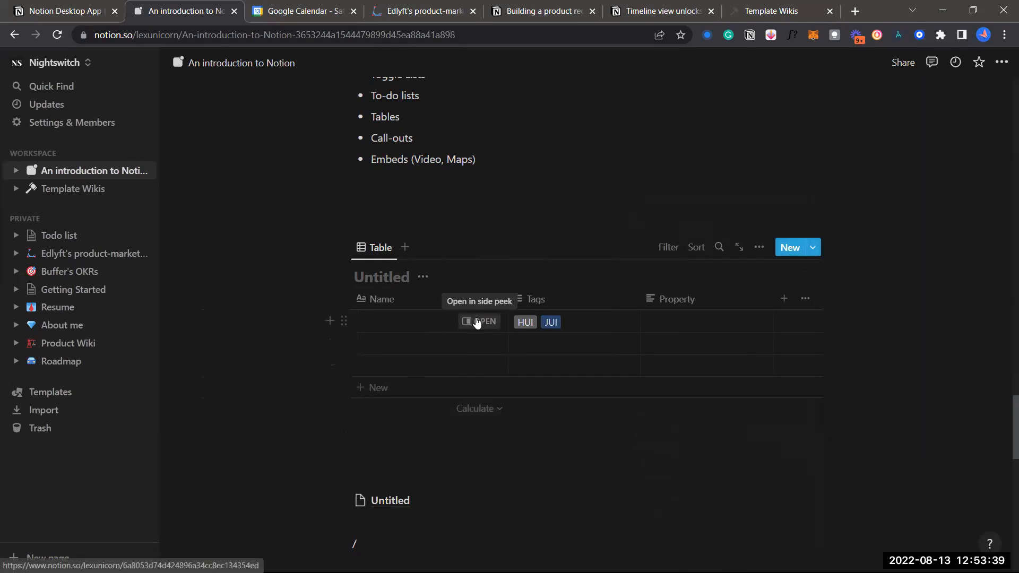
Open the first row as a page and show it in Center peek
left_click(477, 322)
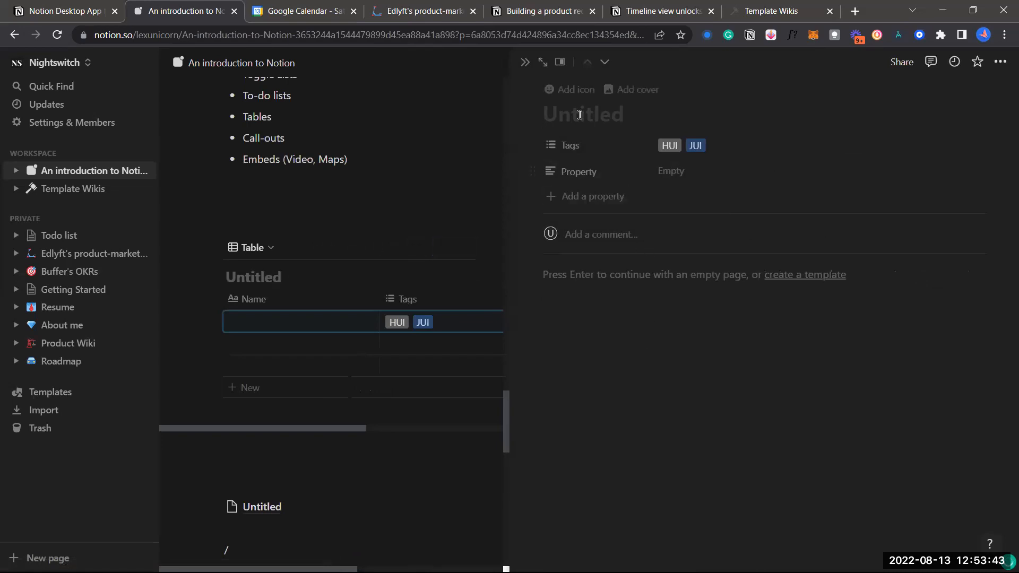
left_click(559, 63)
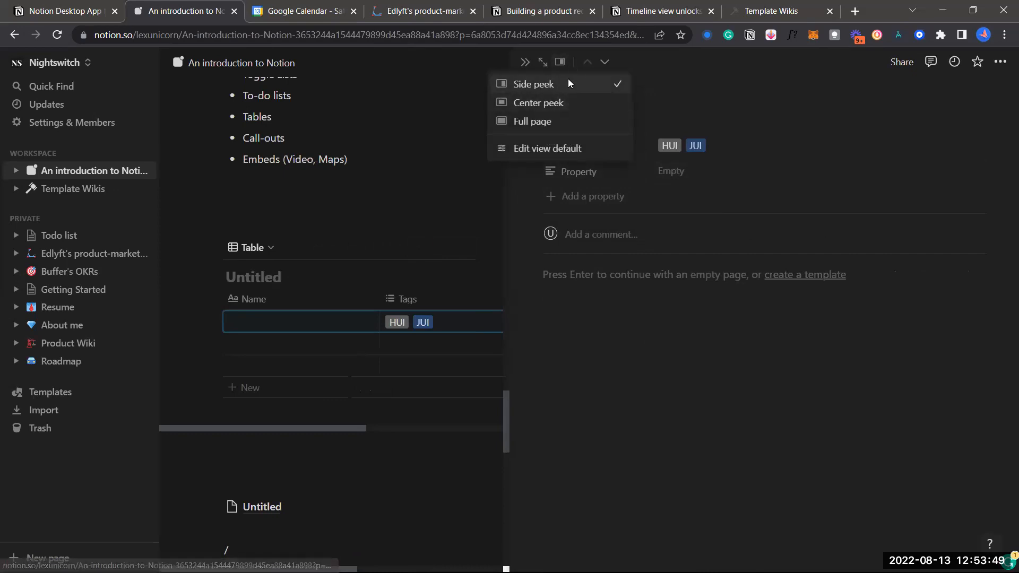
left_click(559, 103)
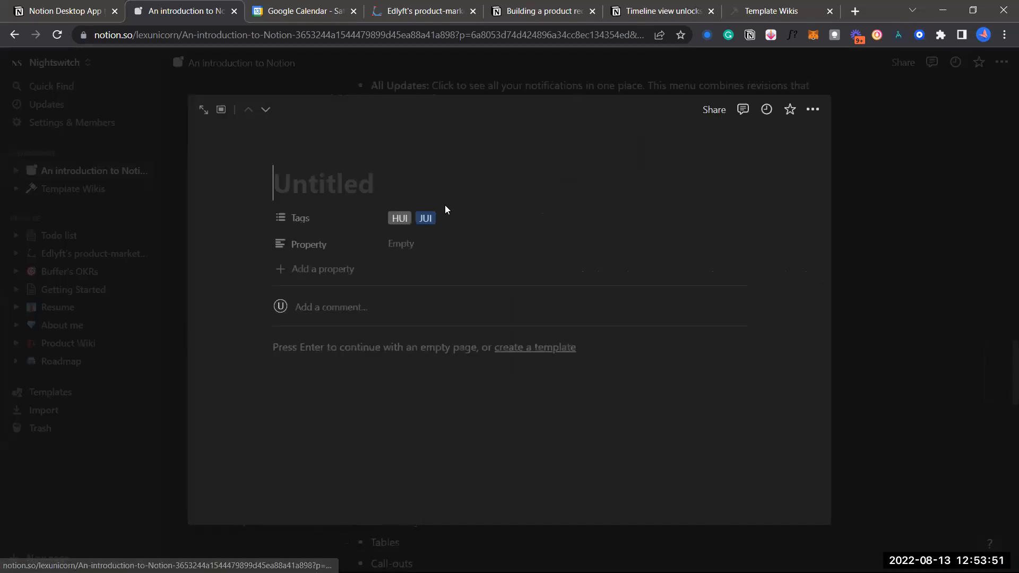
Switch the row's Untitled page to Full page view
left_click(218, 109)
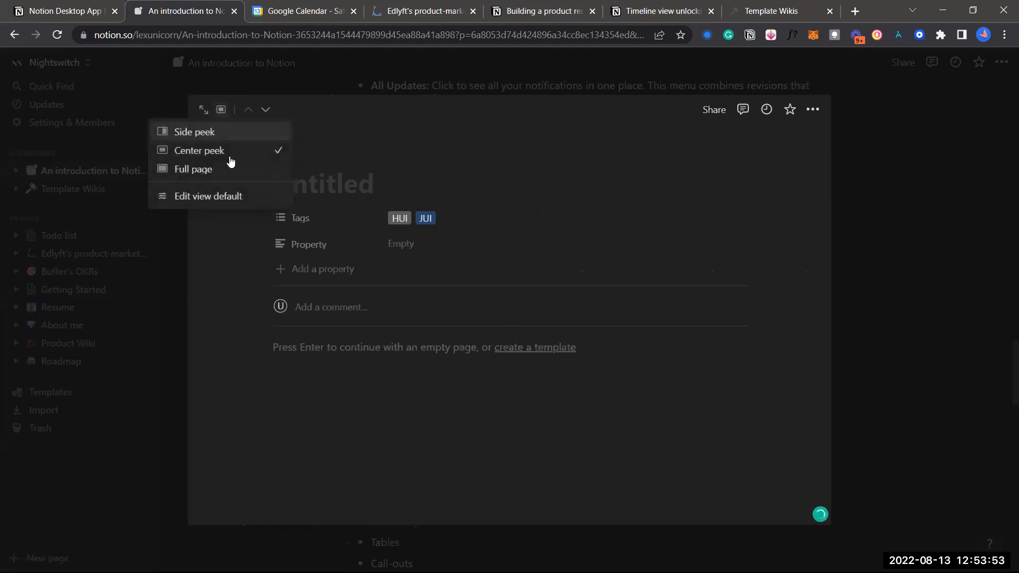
left_click(230, 169)
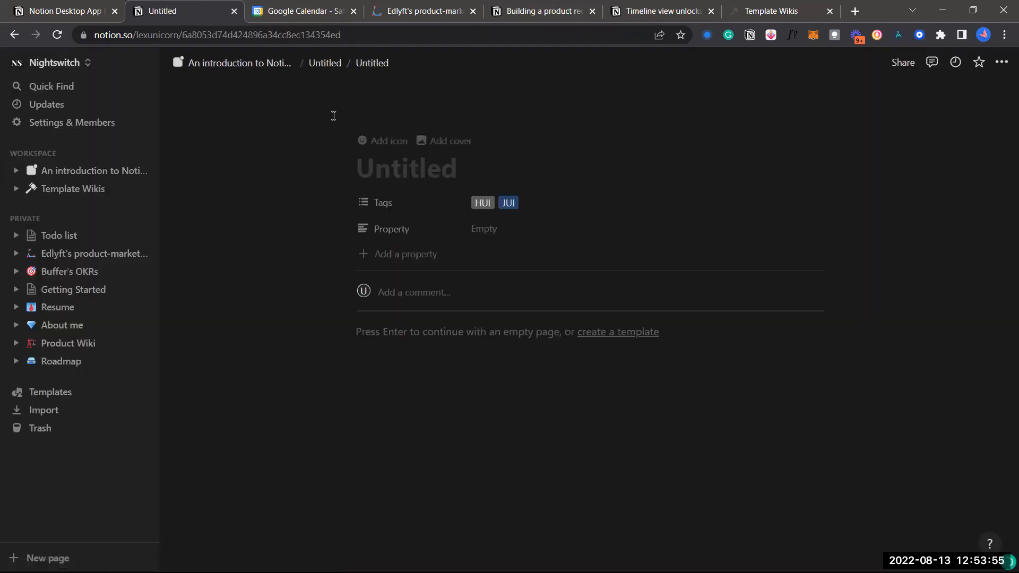
scroll(316, 171, "left", 5)
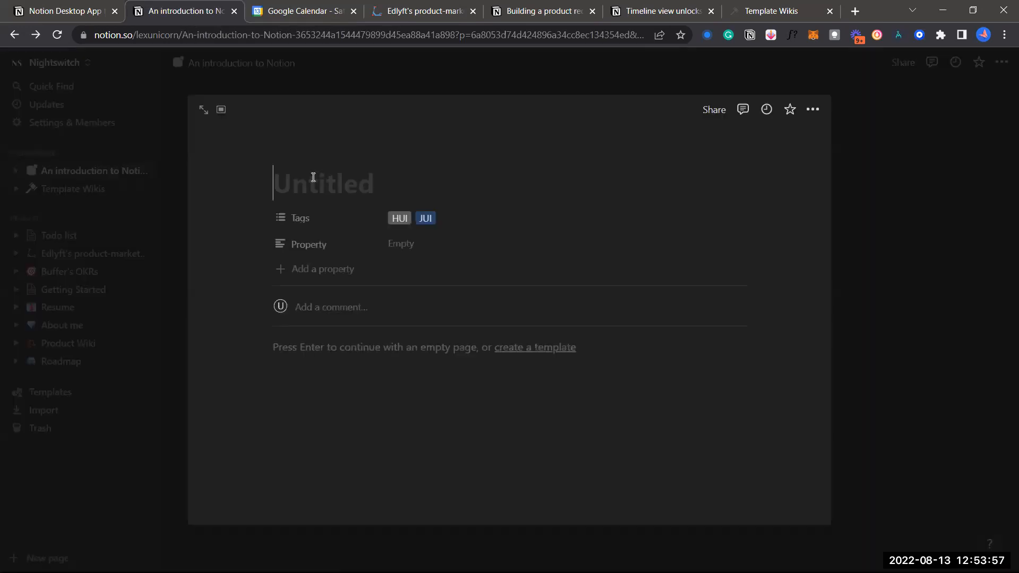
scroll(321, 213, "left", 5)
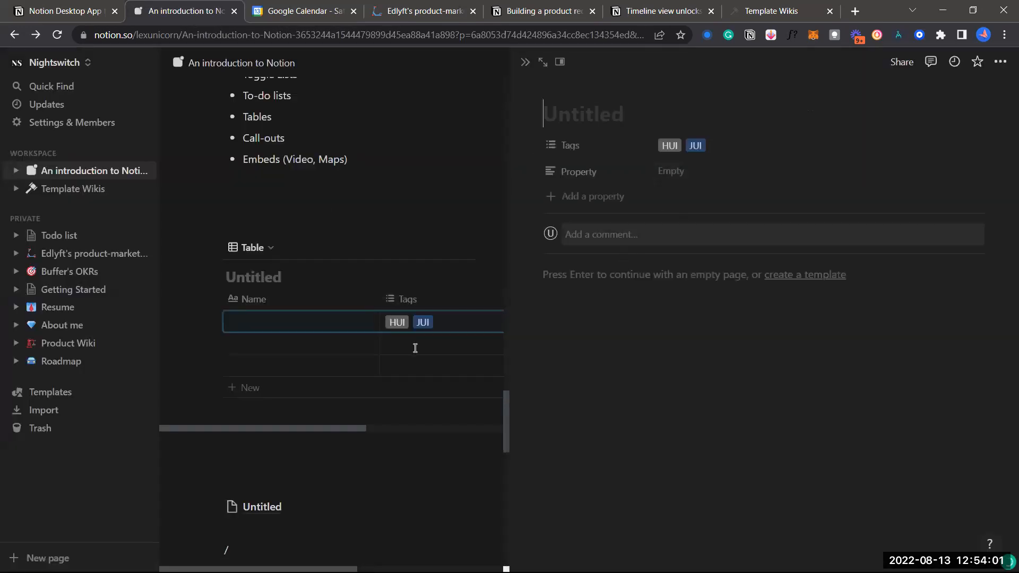
scroll(414, 347, "right", 1)
scroll(377, 350, "left", 1)
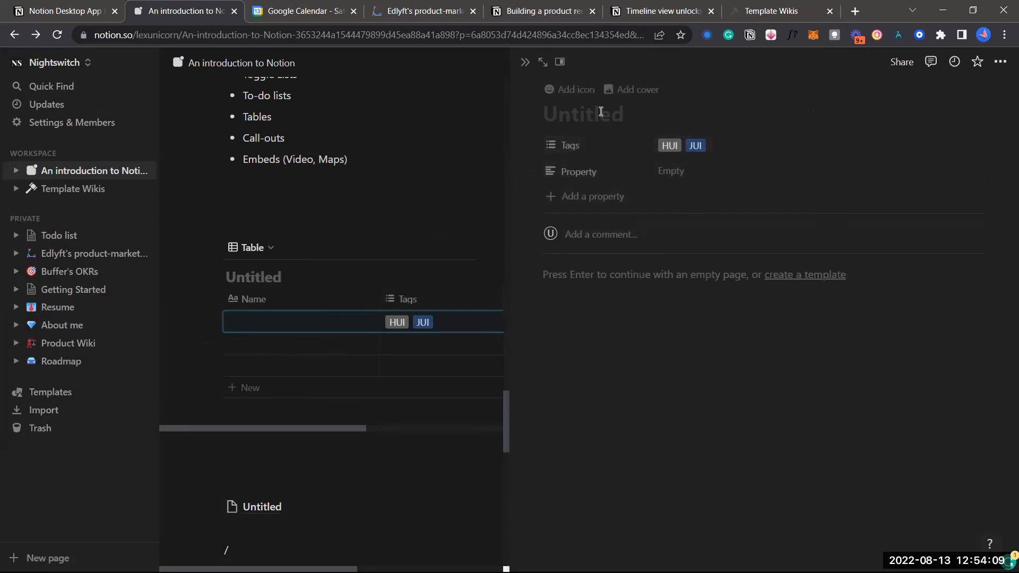
Give the row's Untitled page a random emoji icon and an airplane cover image
left_click(572, 90)
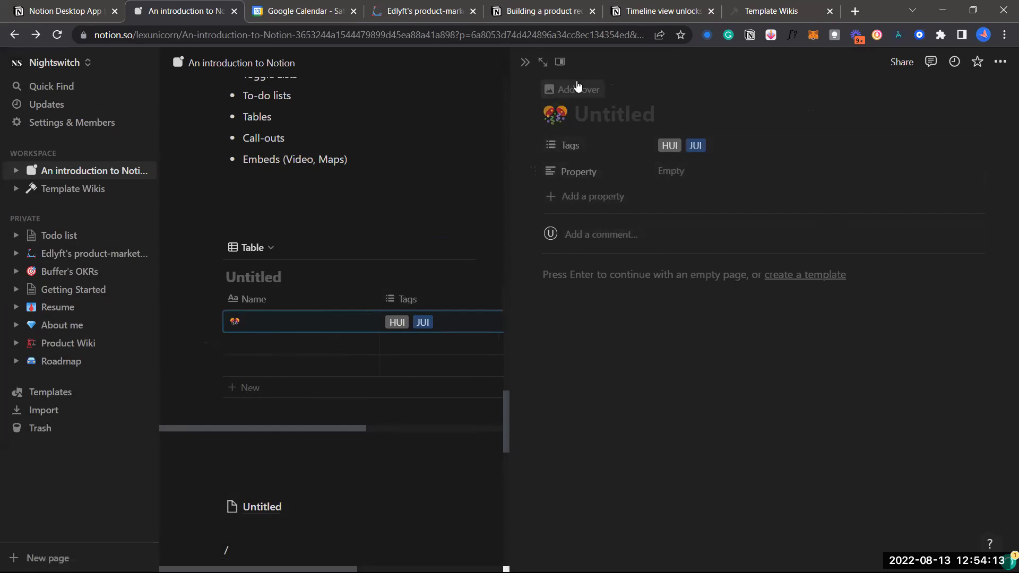
left_click(579, 89)
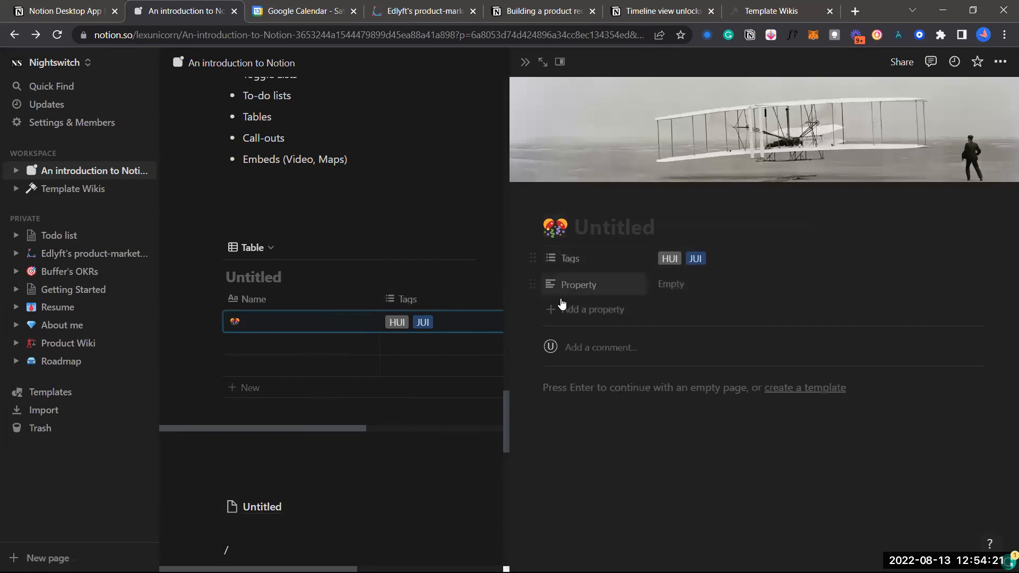
scroll(406, 319, "right", 1)
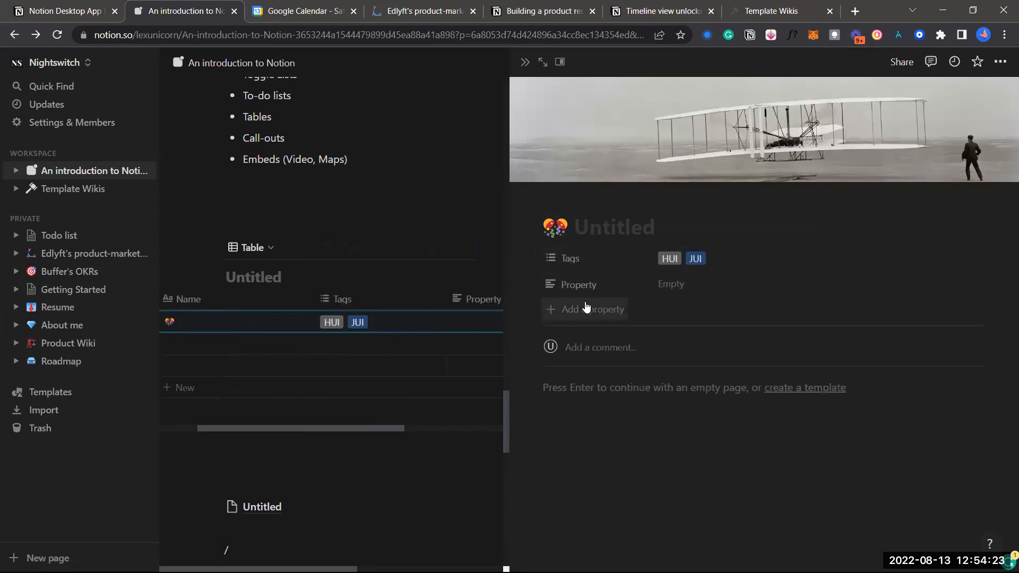
Add a new text property, Property 1, to the page
left_click(595, 308)
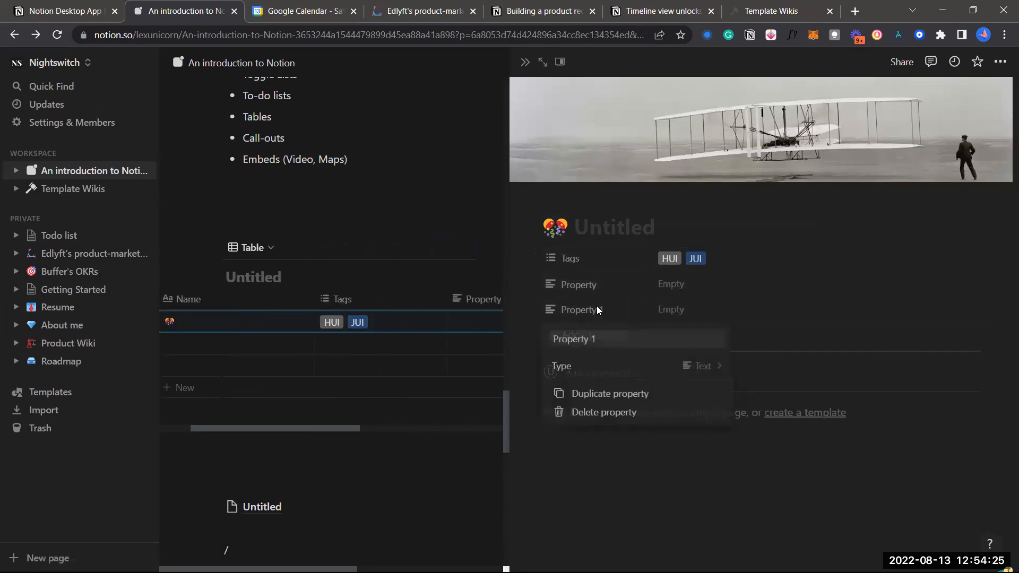
left_click(620, 366)
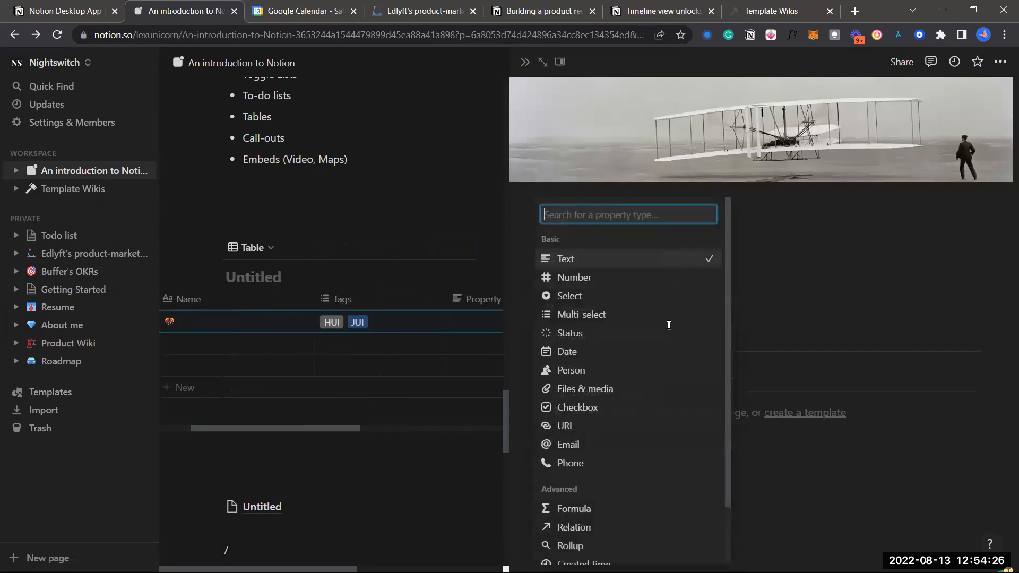
left_click(788, 476)
left_click(719, 449)
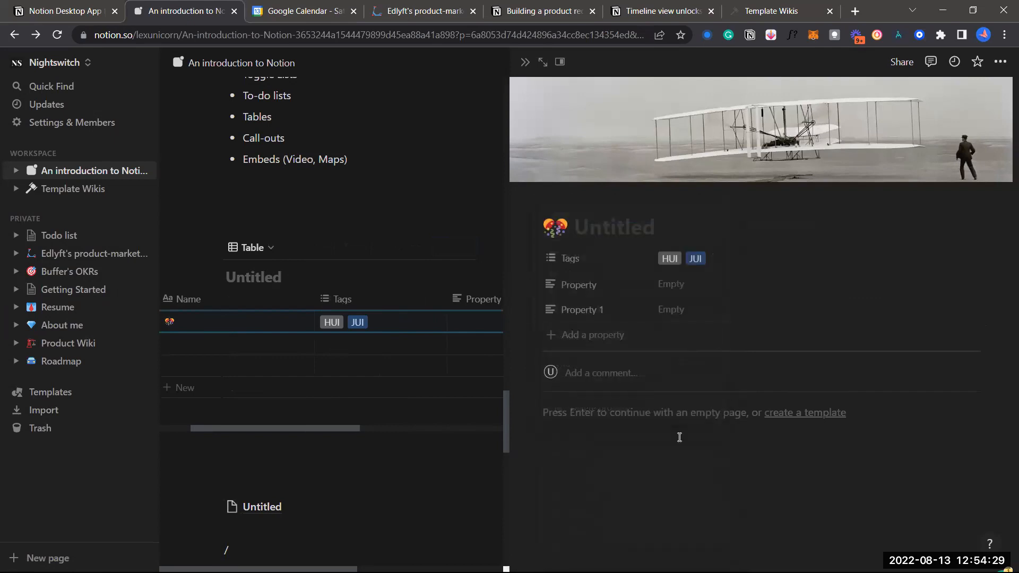
left_click(665, 413)
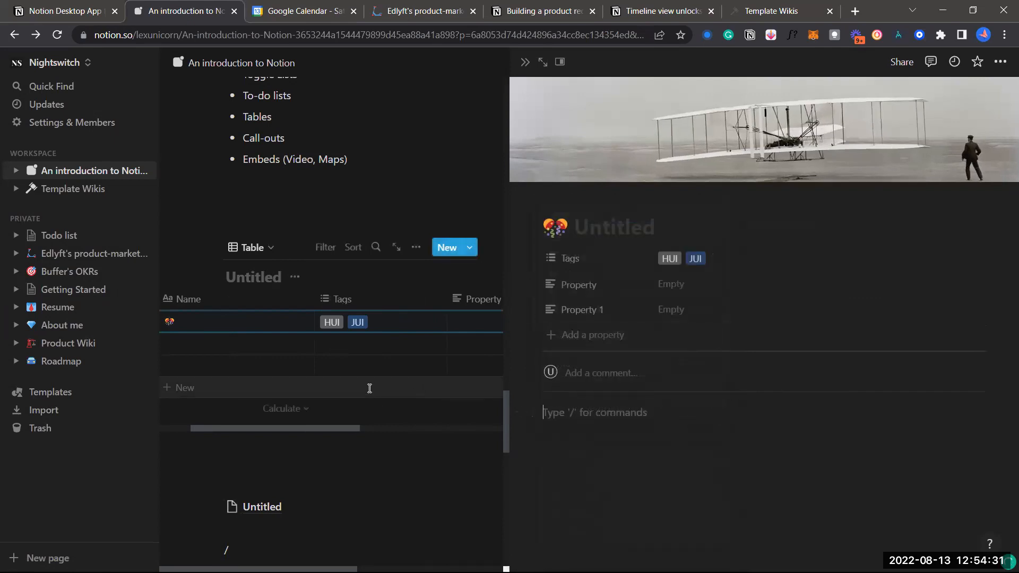
Close the row's side peek, reopen the row once, and close it again
scroll(371, 387, "down", 2)
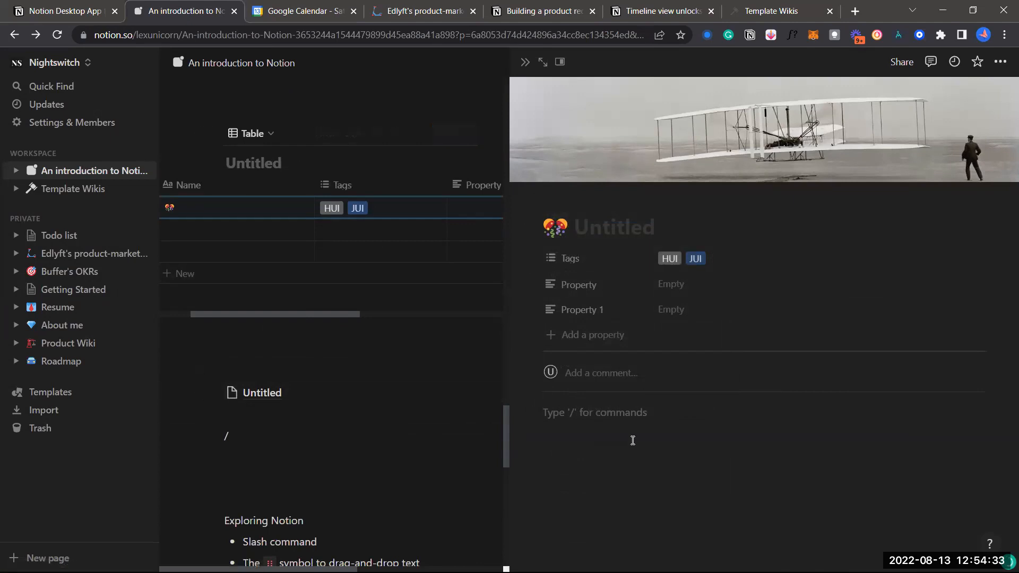
scroll(286, 292, "up", 2)
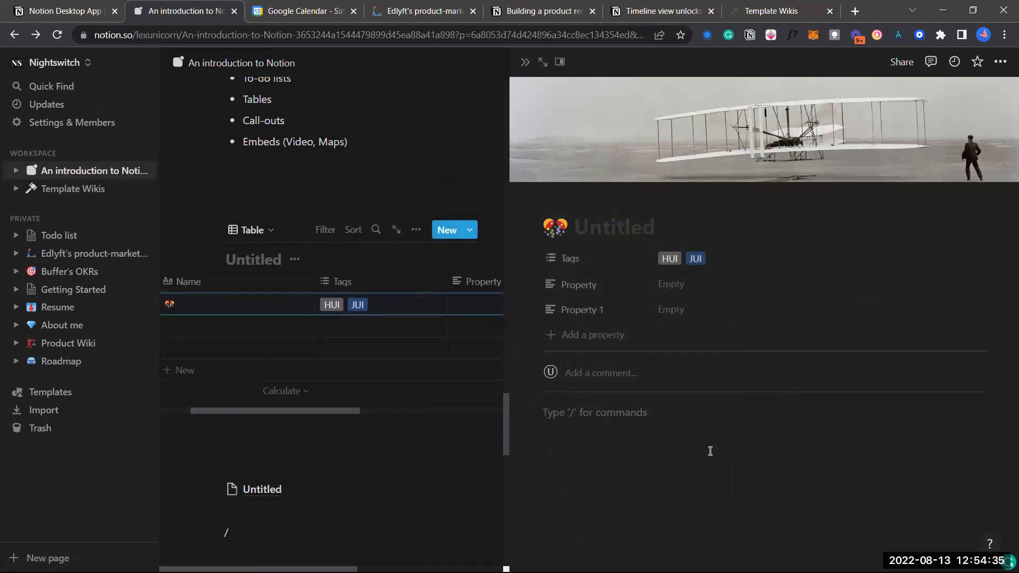
scroll(306, 226, "up", 3)
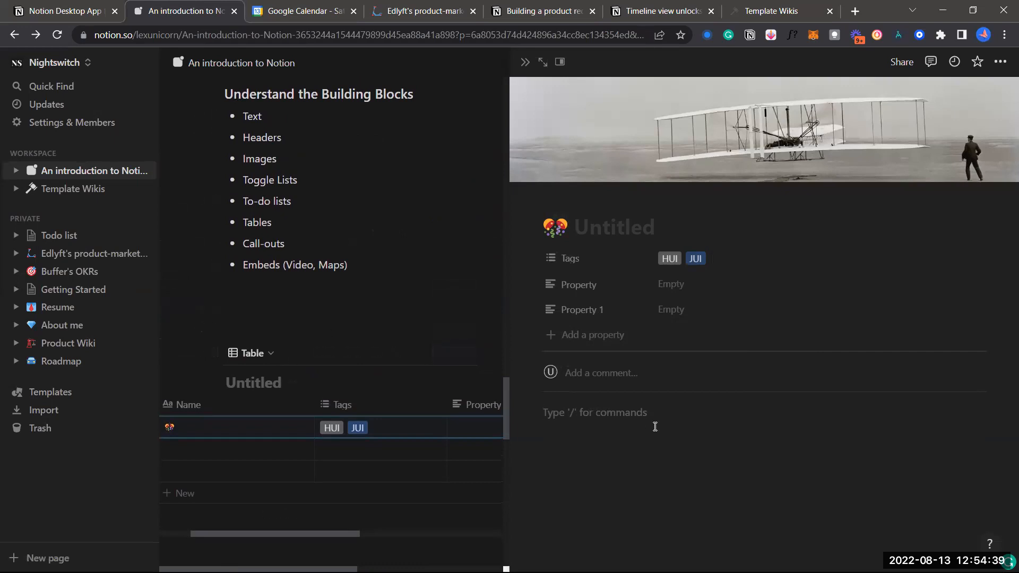
left_click(315, 302)
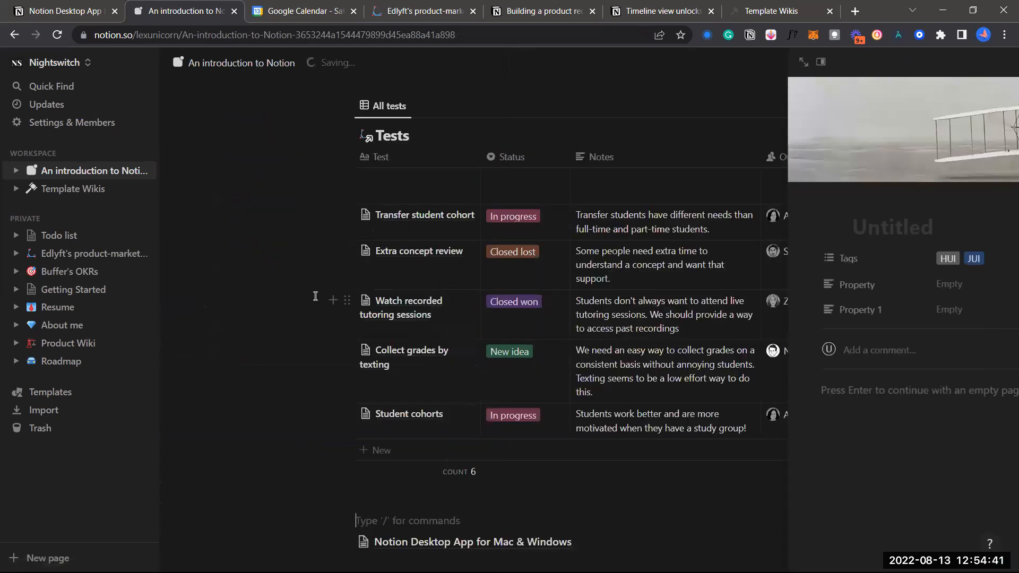
scroll(424, 357, "up", 6)
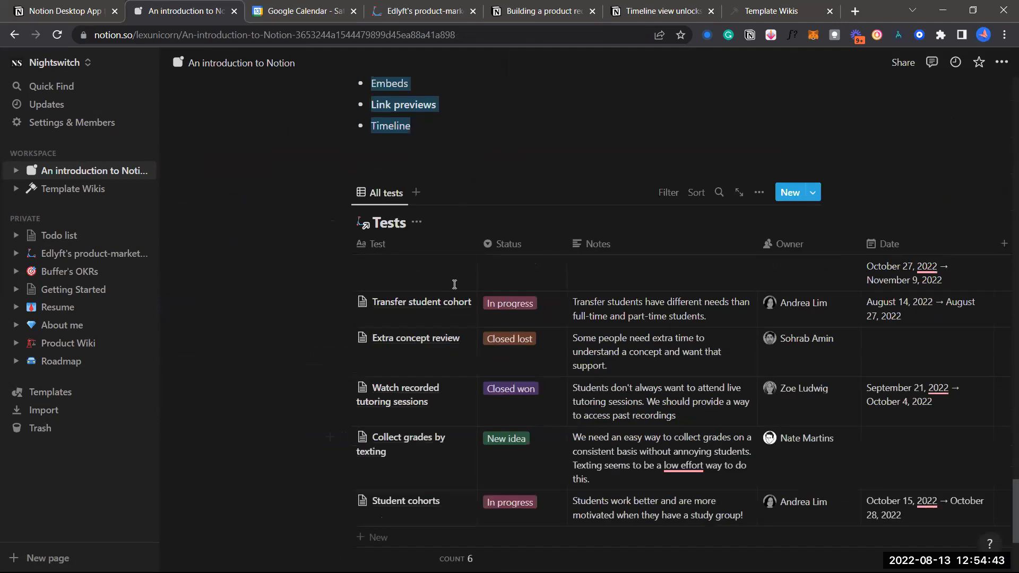
scroll(453, 284, "down", 8)
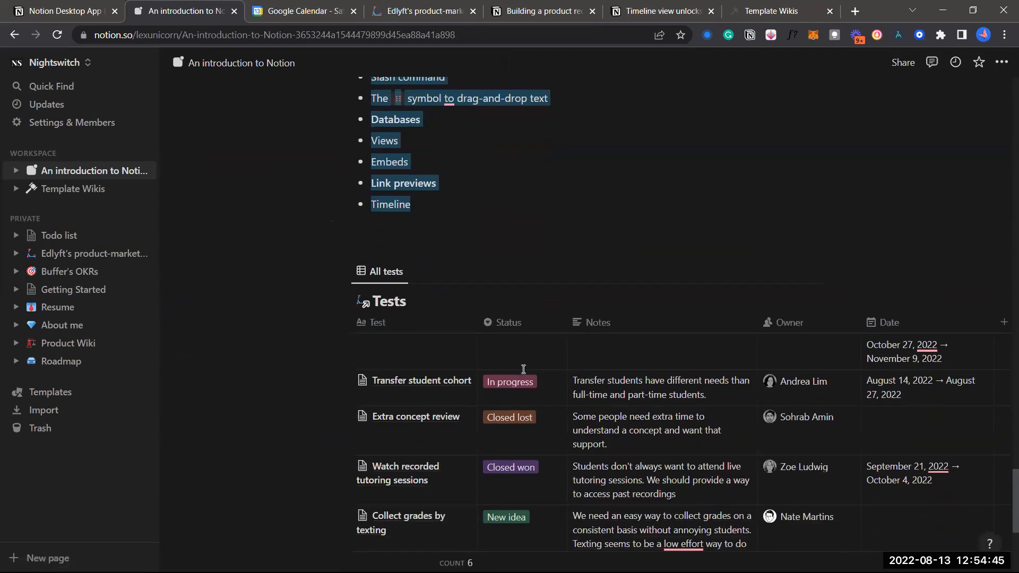
scroll(524, 397, "up", 6)
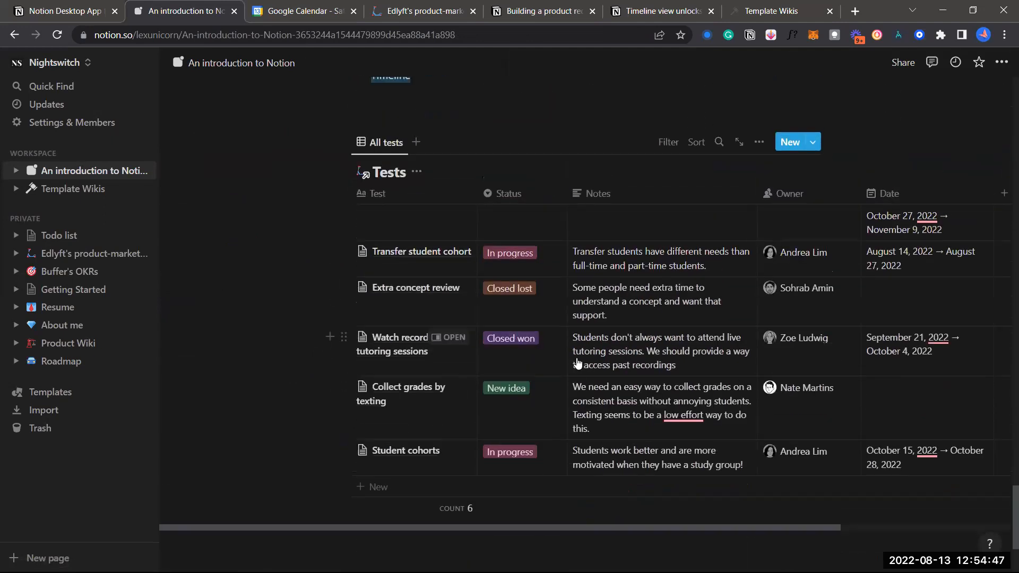
scroll(605, 348, "up", 9)
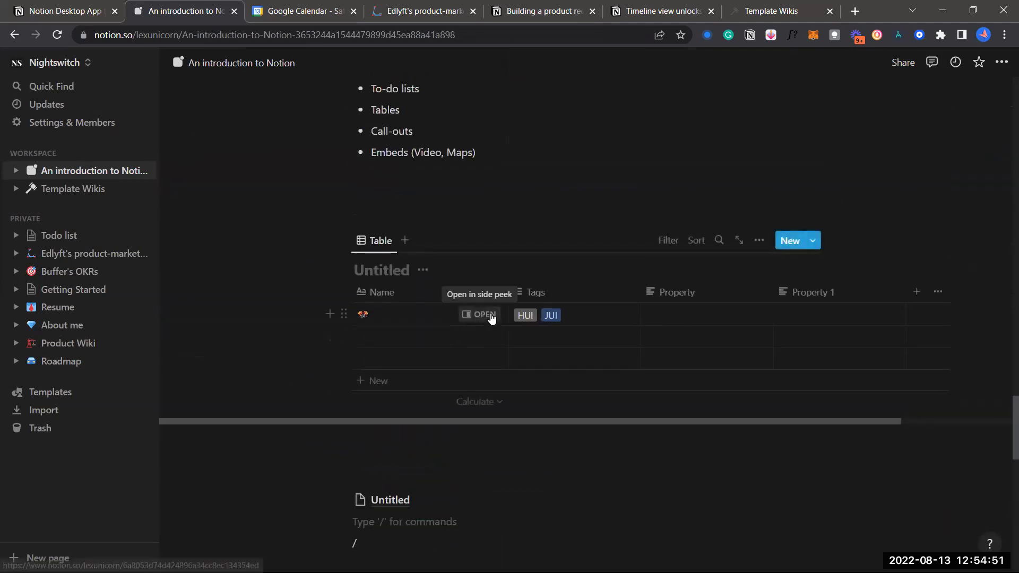
left_click(491, 316)
left_click(351, 180)
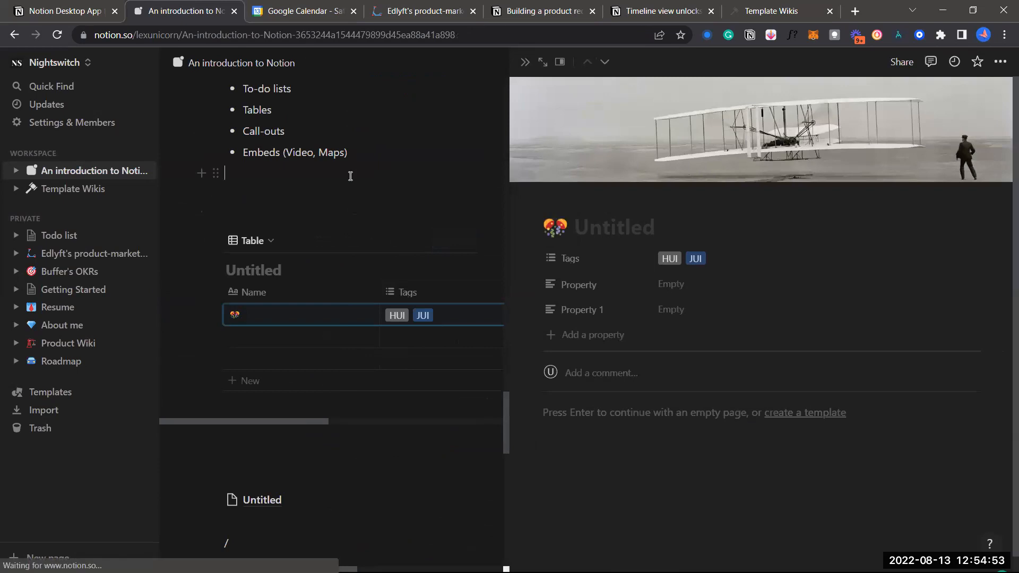
scroll(351, 174, "up", 7)
left_click(398, 187)
scroll(398, 187, "down", 7)
scroll(398, 187, "up", 19)
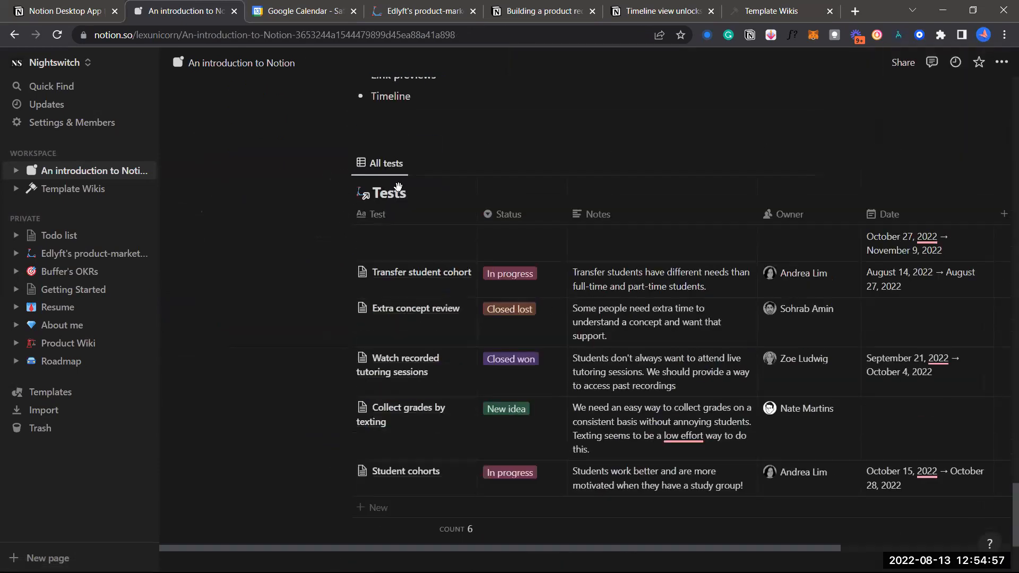
scroll(398, 187, "up", 20)
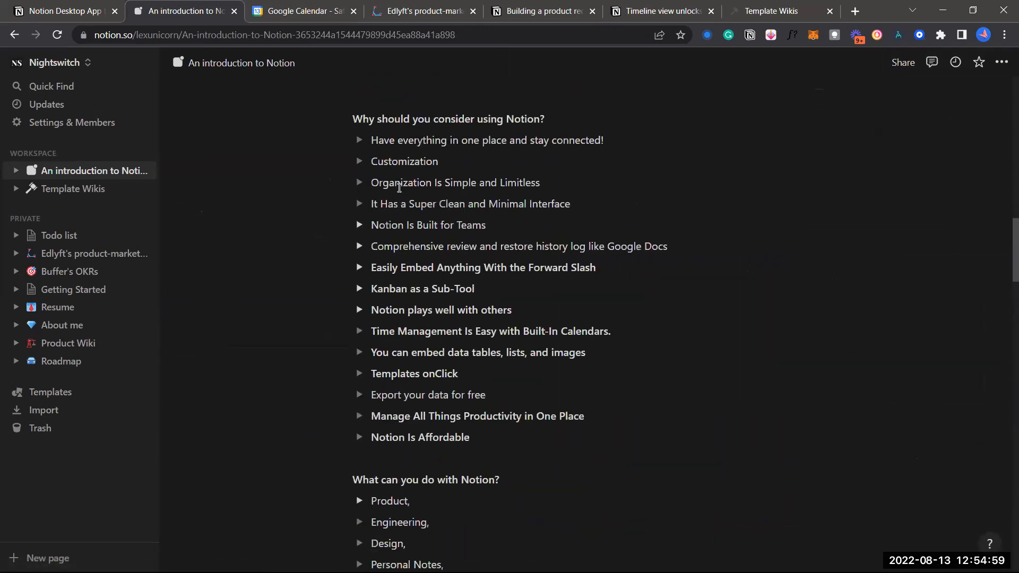
scroll(398, 186, "down", 6)
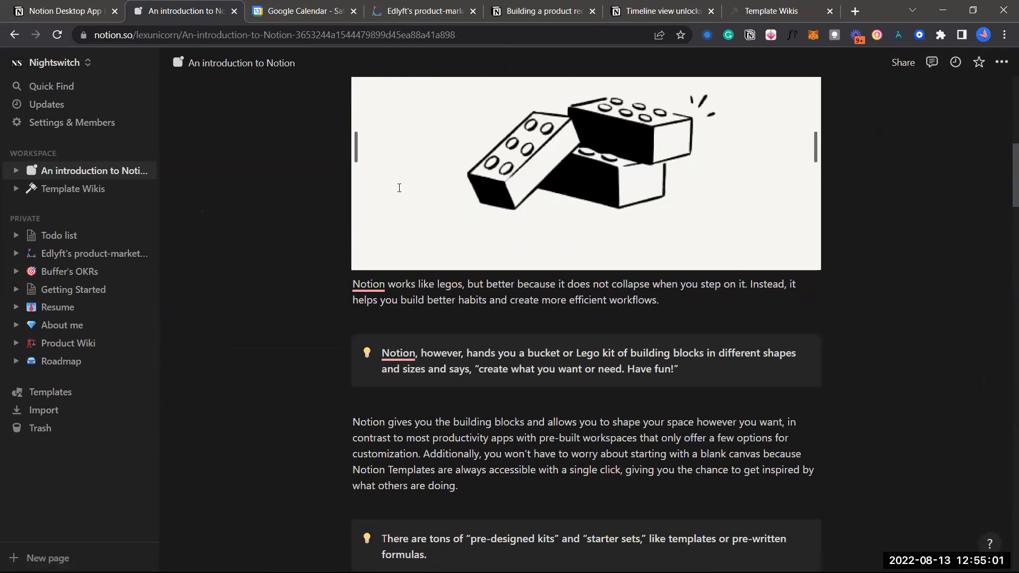
Select the intro blocks from the lego paragraph through Building Blocks and copy them
mouse_move(352, 167)
left_click_drag(419, 263, 532, 381)
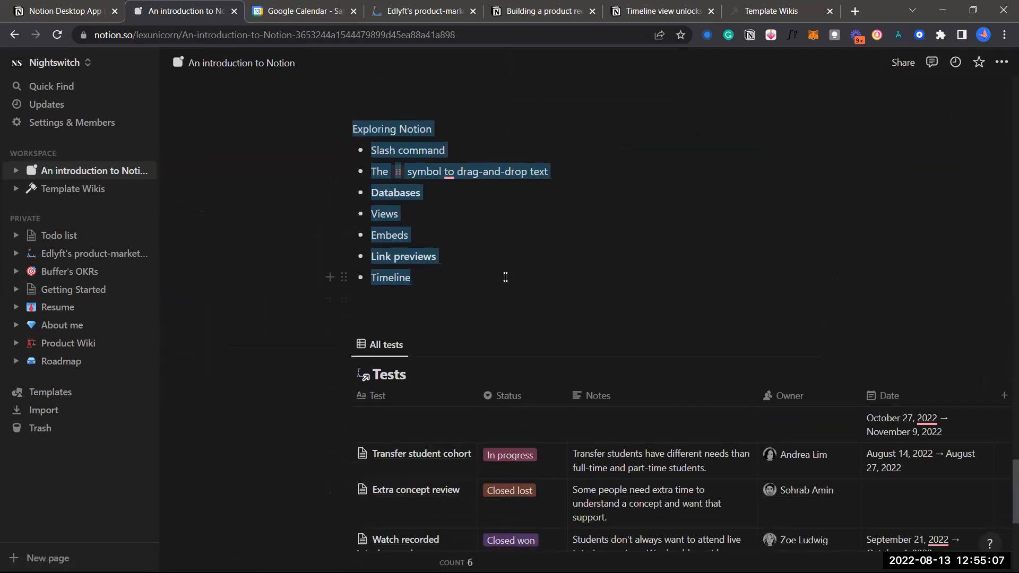
left_click_drag(506, 276, 505, 276)
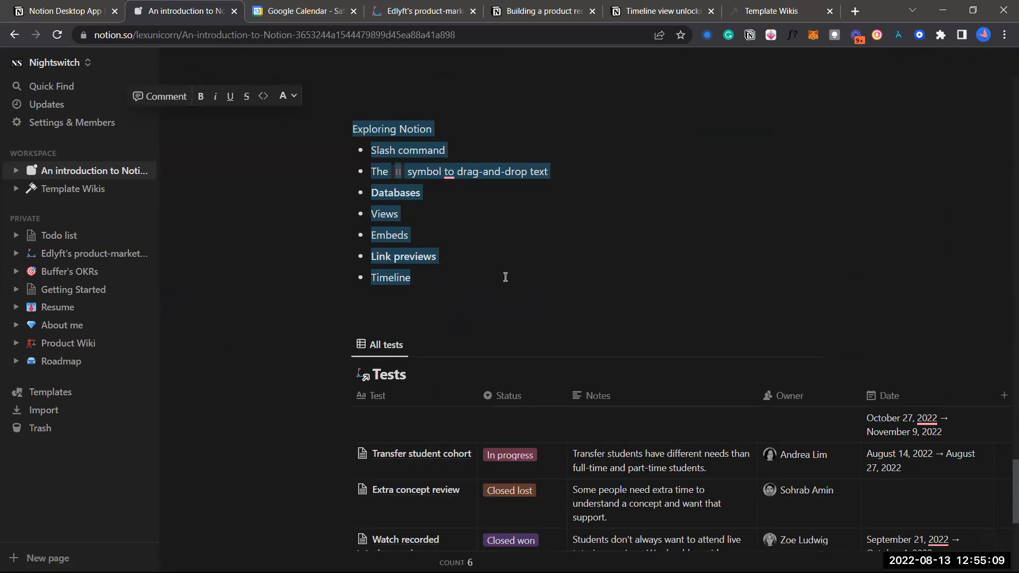
scroll(505, 277, "up", 5)
scroll(506, 277, "up", 15)
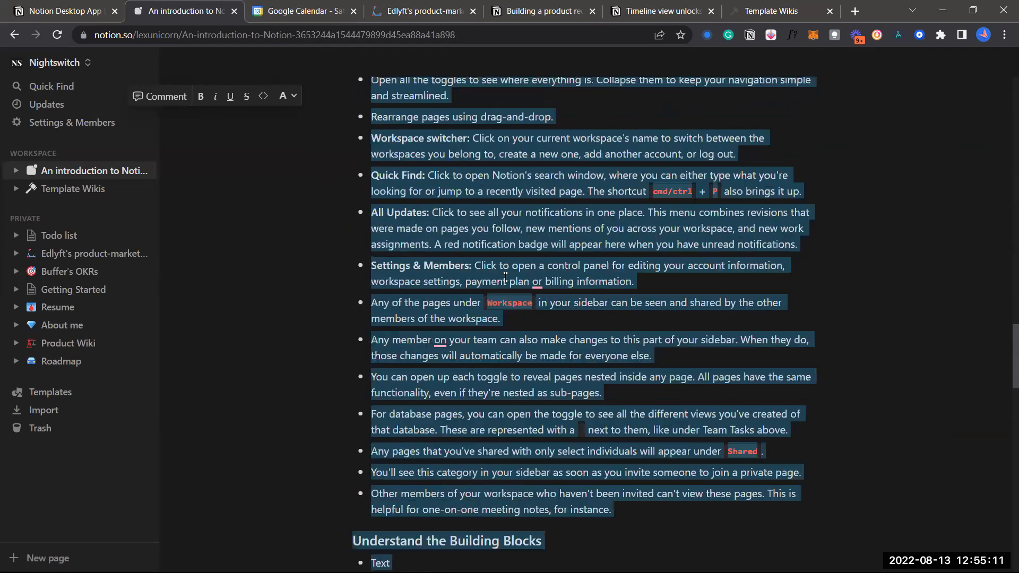
scroll(506, 277, "down", 15)
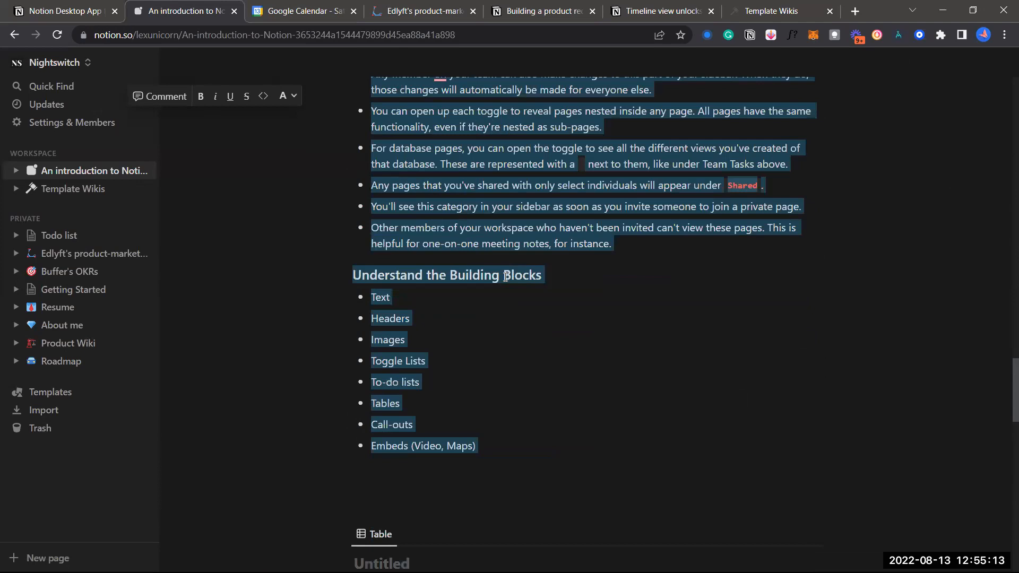
Paste the copied content into the Untitled row's page with Ctrl+V, then close the peek
left_click(535, 235)
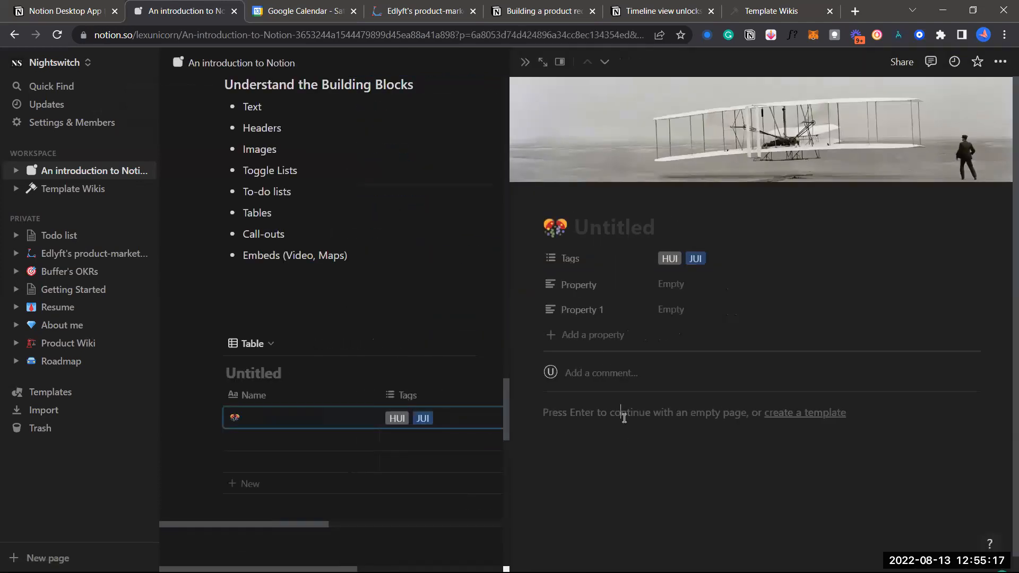
left_click(625, 418)
key("ctrl+v")
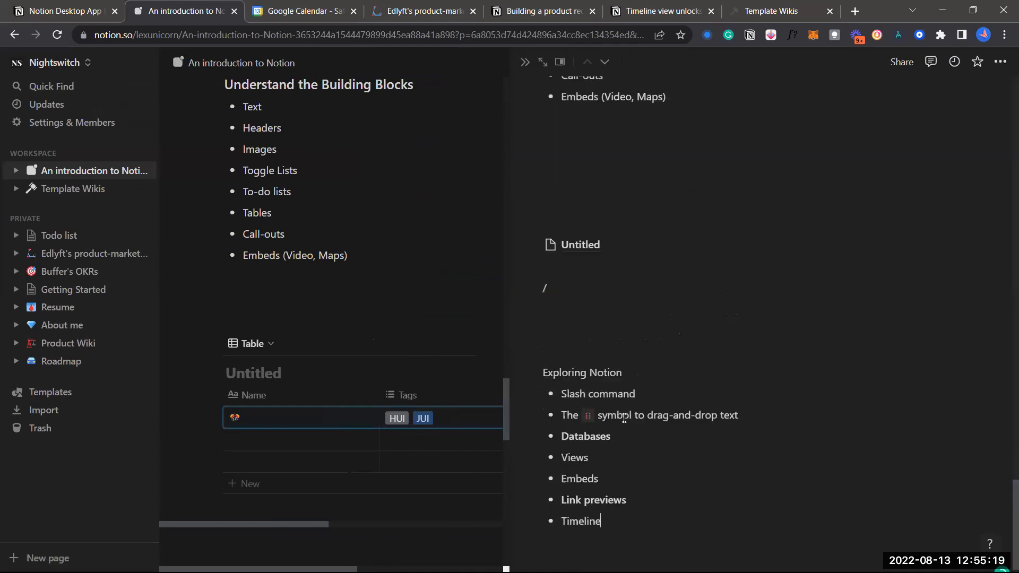
scroll(625, 418, "up", 4)
scroll(625, 418, "up", 15)
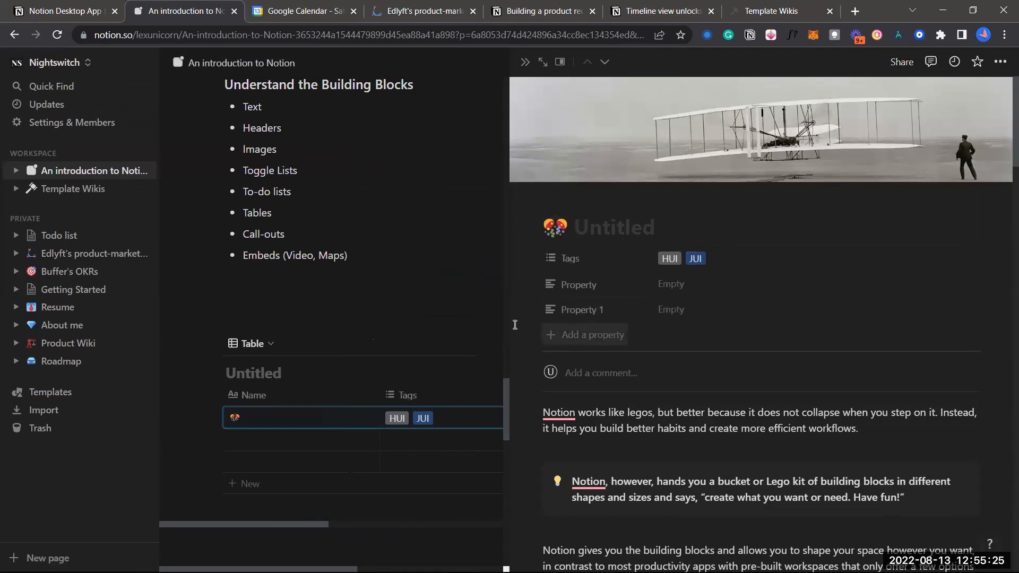
left_click(452, 313)
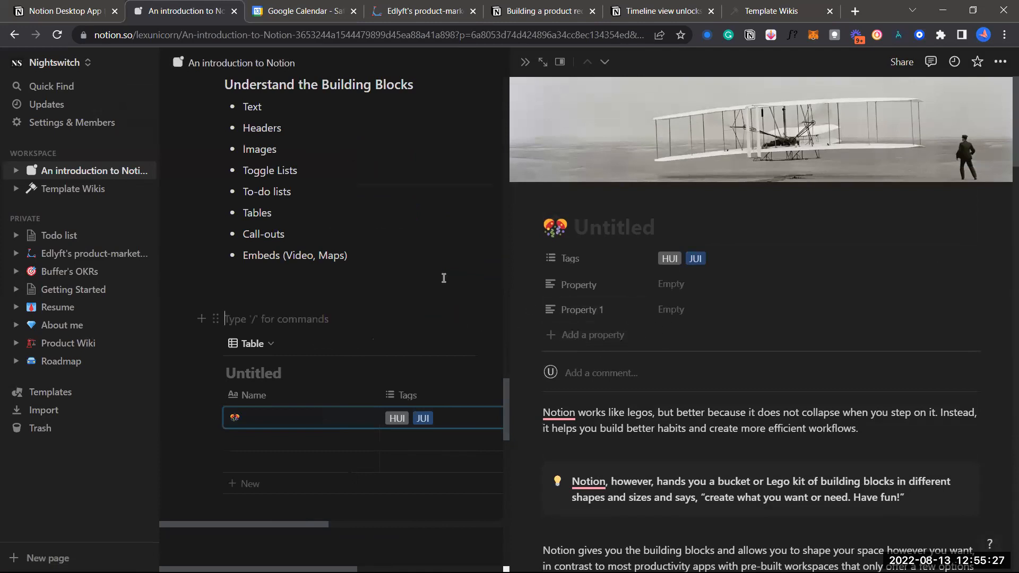
scroll(572, 298, "down", 12)
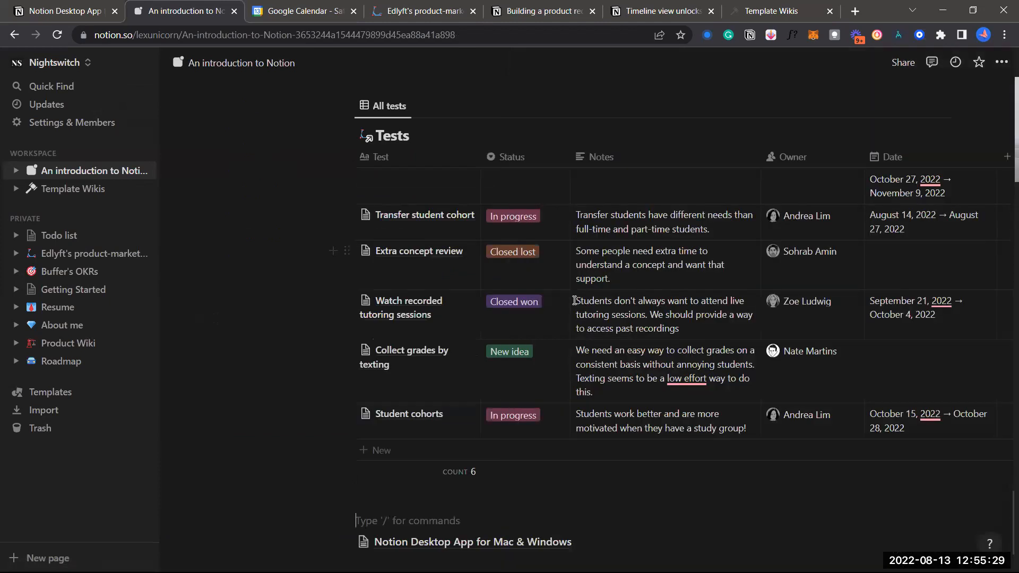
scroll(628, 361, "left", 3)
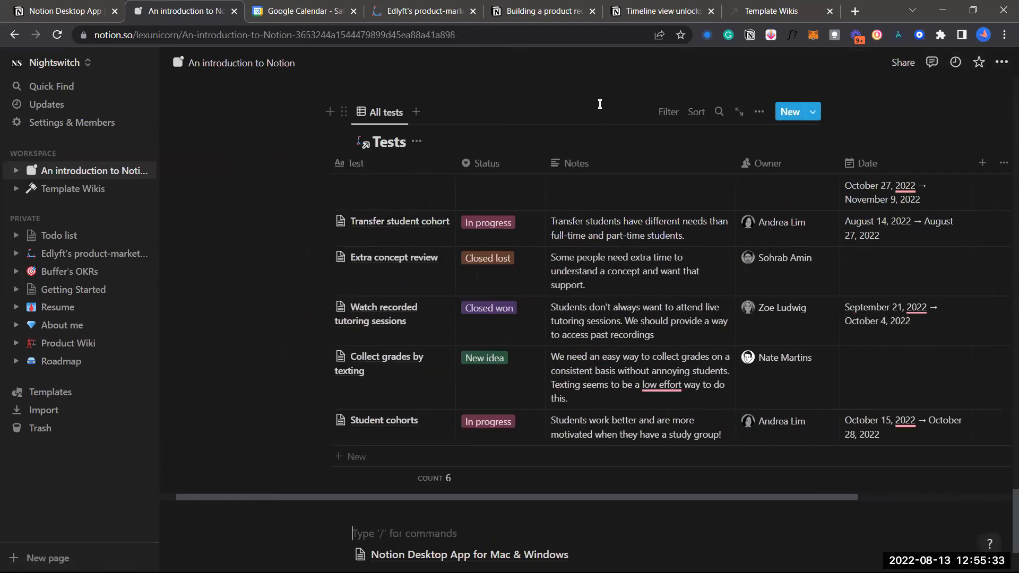
scroll(615, 268, "left", 2)
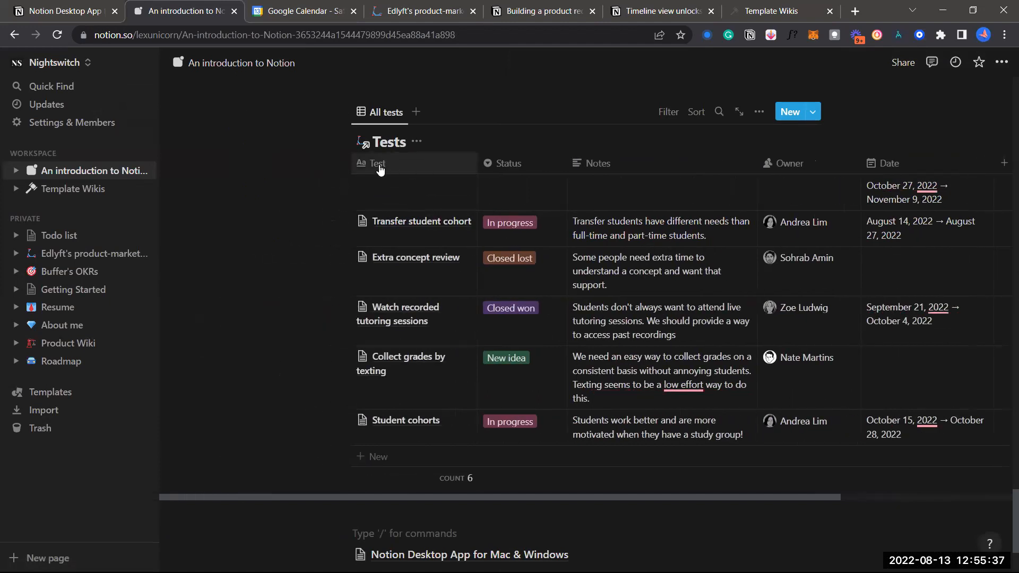
Add an empty text column named Property at the end of the Tests table
scroll(367, 168, "up", 5)
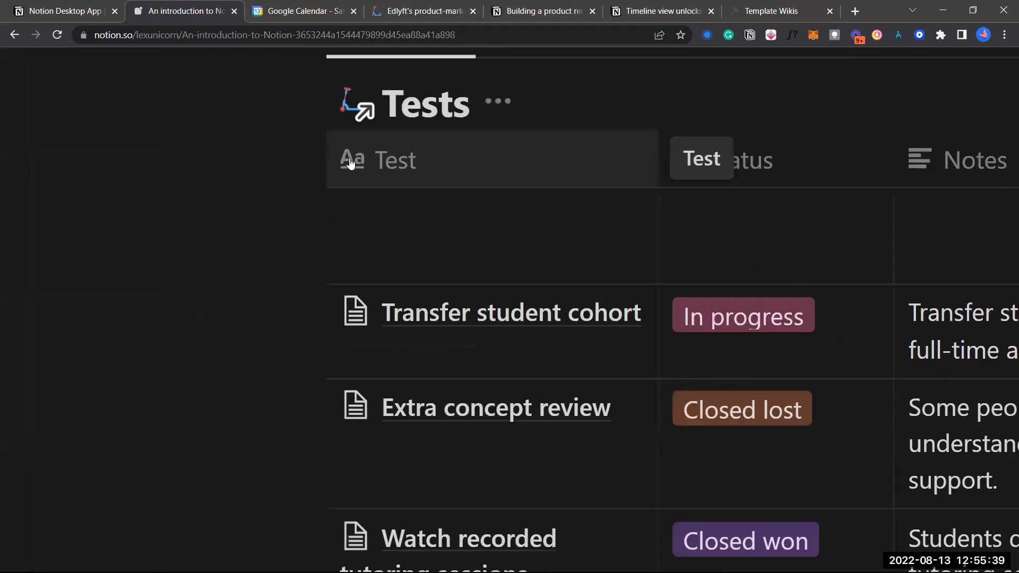
scroll(351, 163, "right", 2)
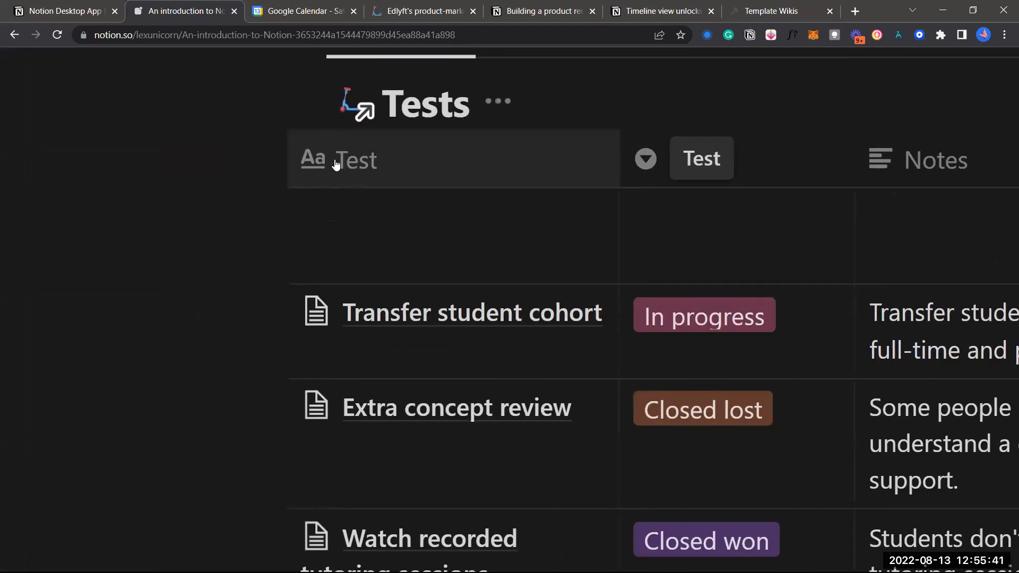
scroll(336, 165, "down", 5)
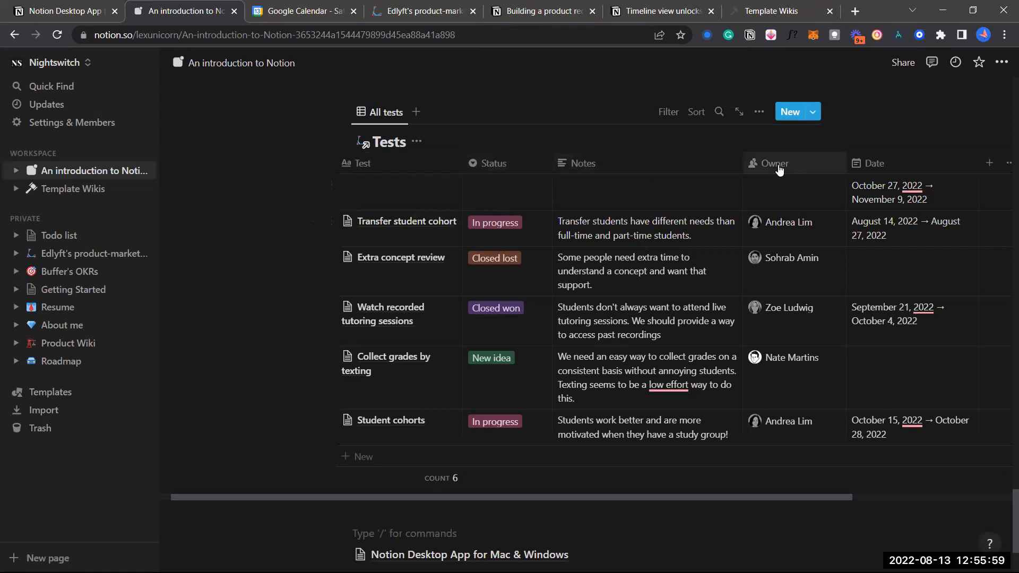
scroll(770, 166, "right", 3)
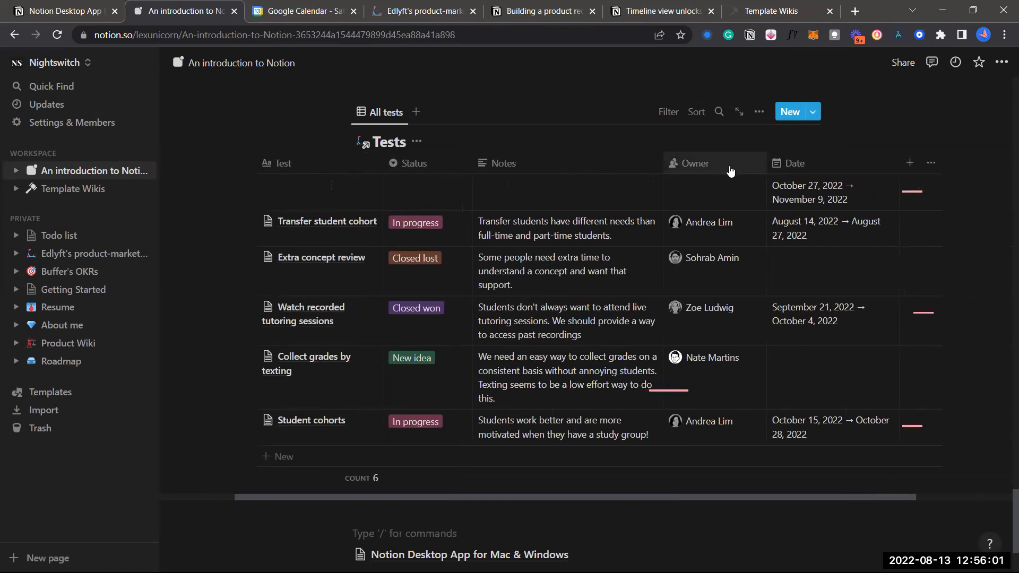
scroll(750, 177, "right", 3)
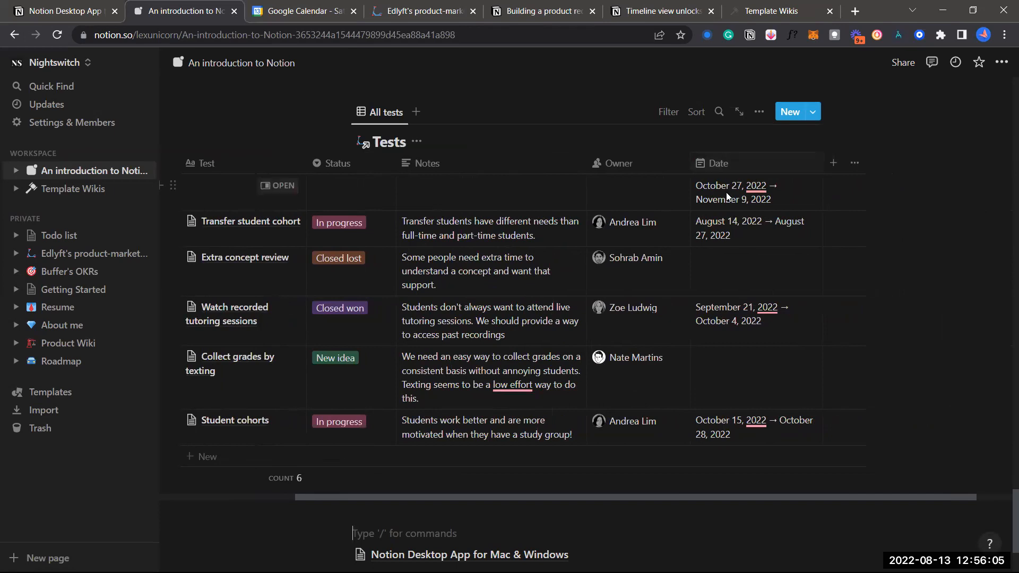
scroll(752, 205, "left", 1)
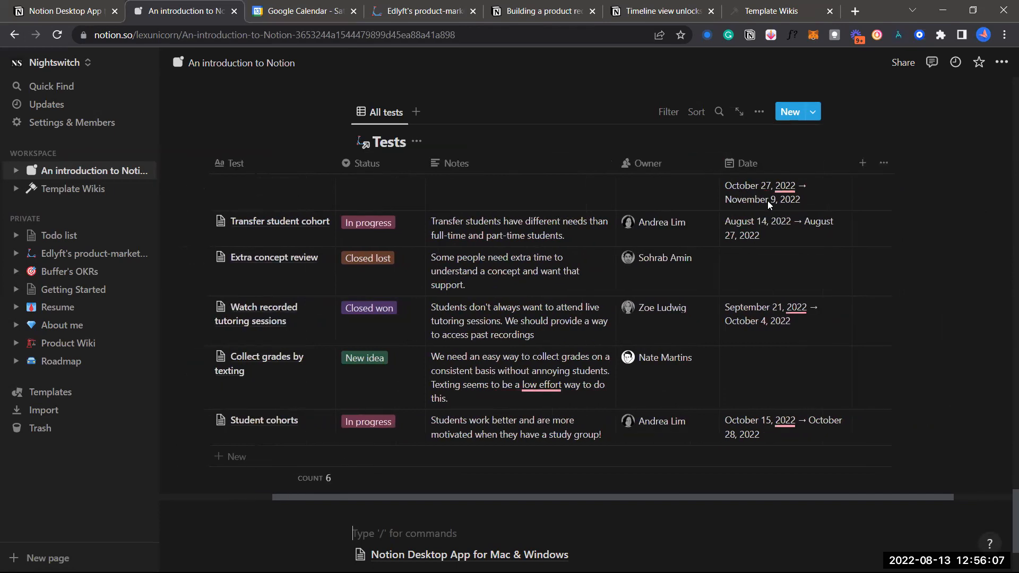
scroll(801, 194, "right", 2)
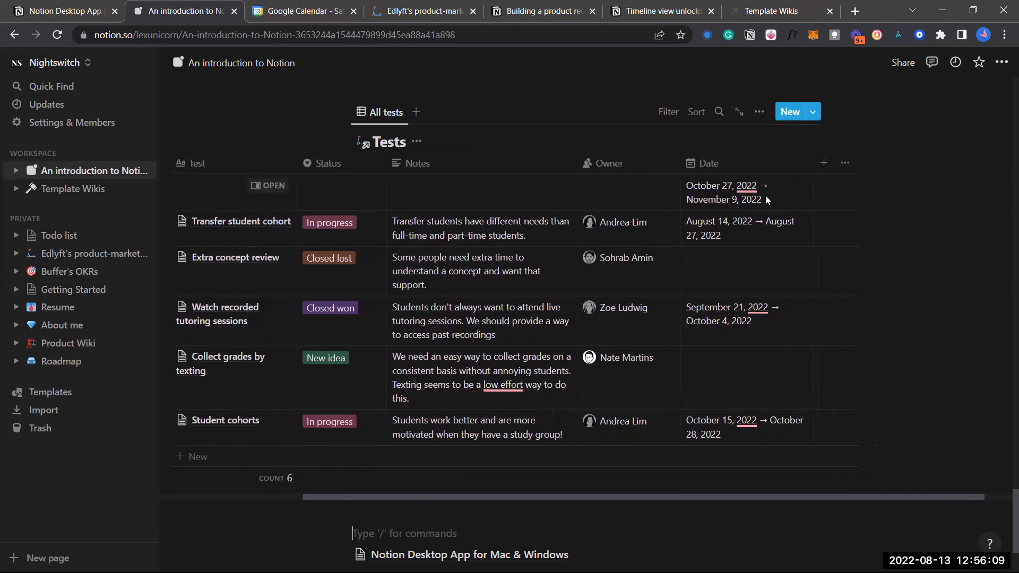
mouse_move(752, 194)
scroll(622, 210, "left", 5)
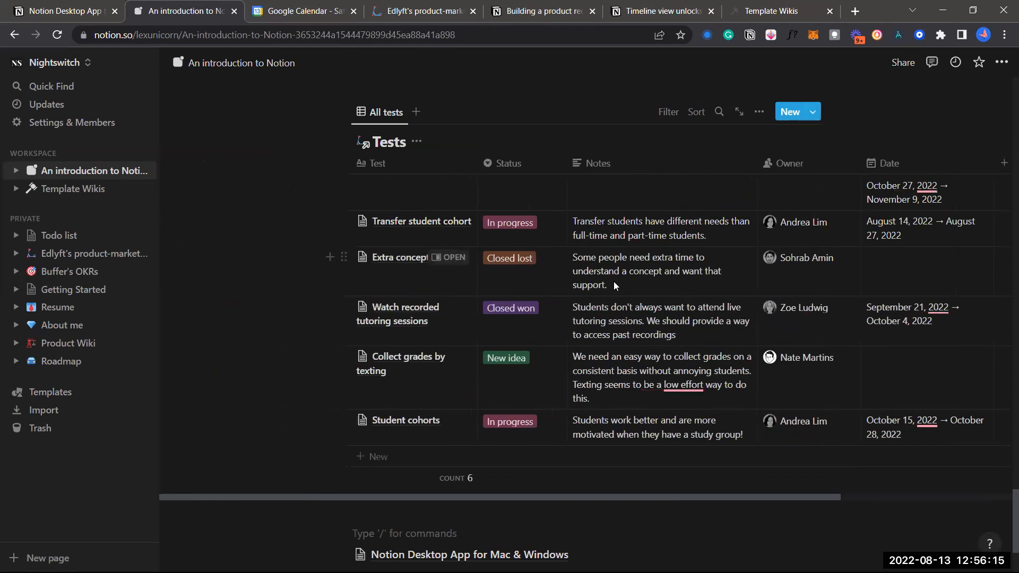
scroll(614, 282, "right", 4)
scroll(614, 282, "left", 4)
scroll(613, 282, "right", 4)
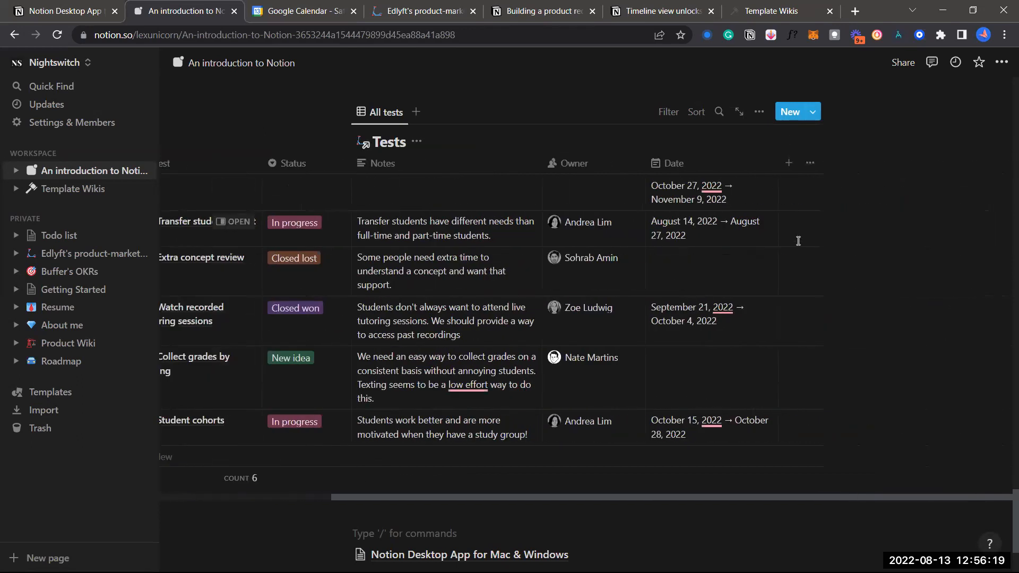
left_click(789, 163)
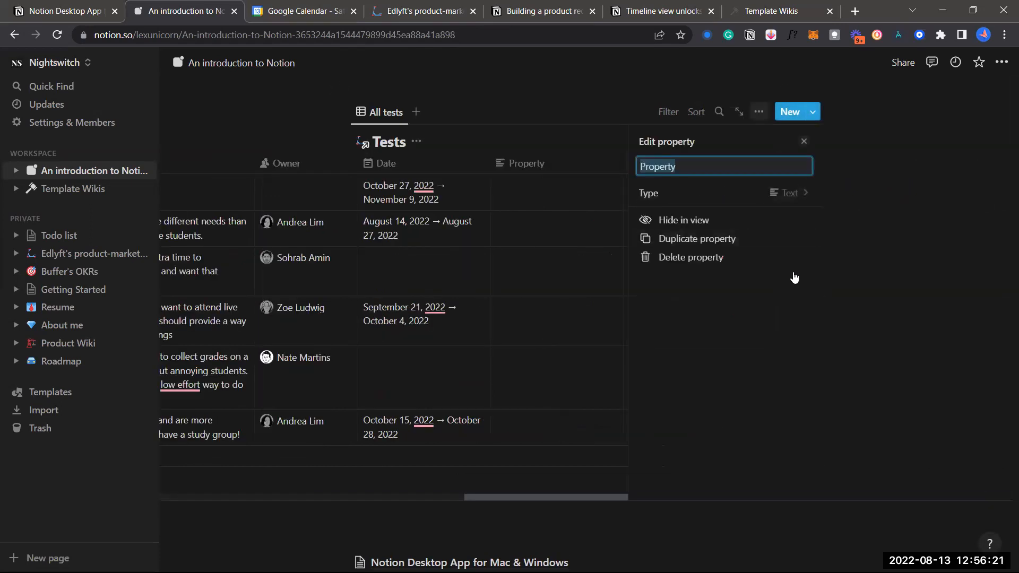
left_click(243, 122)
Open the Transfer student cohort entry beside the Tests table
scroll(502, 291, "left", 5)
scroll(501, 289, "left", 2)
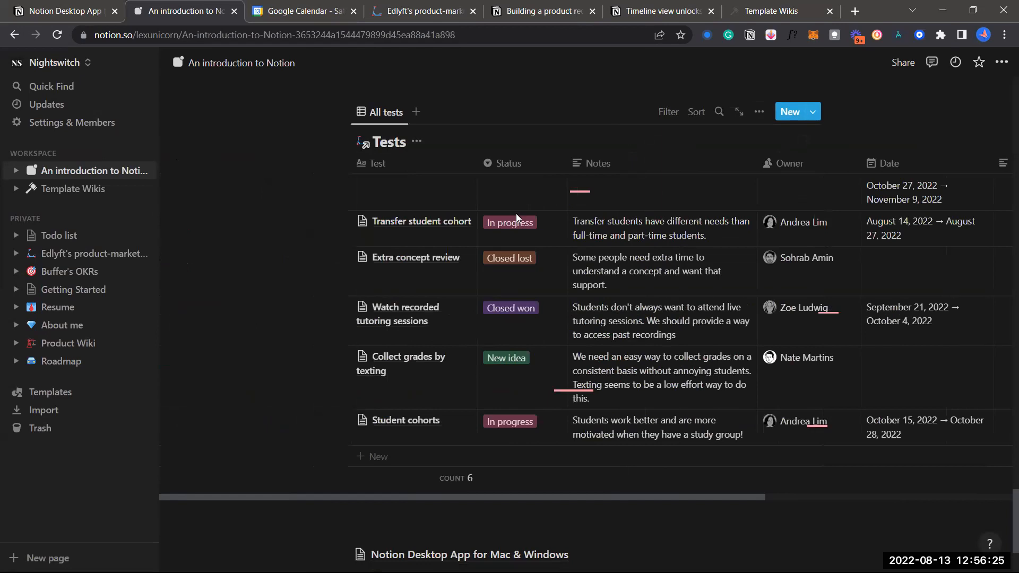
left_click(455, 222)
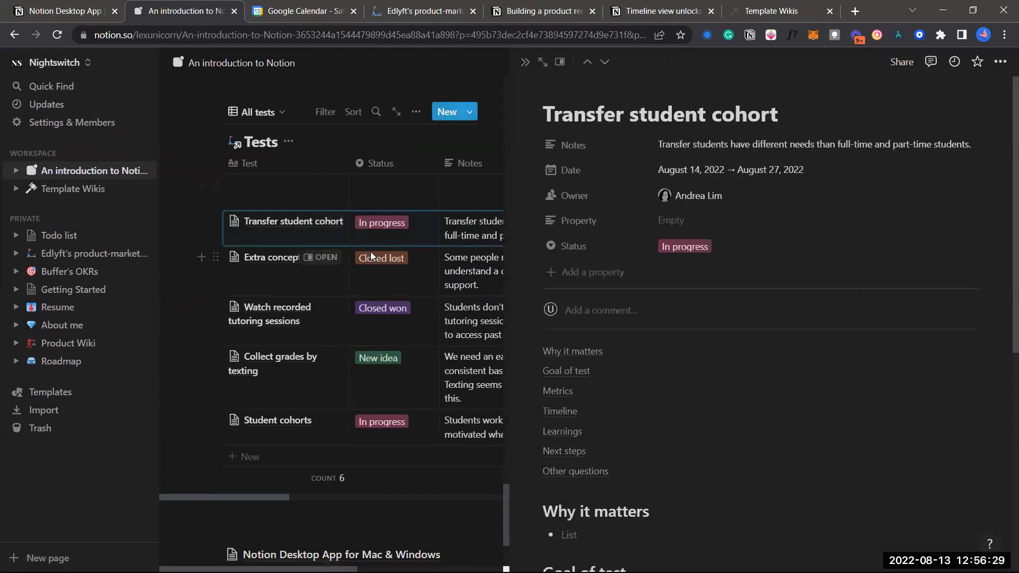
Scroll through the Transfer student cohort side peek to review its properties and sections
scroll(371, 252, "right", 2)
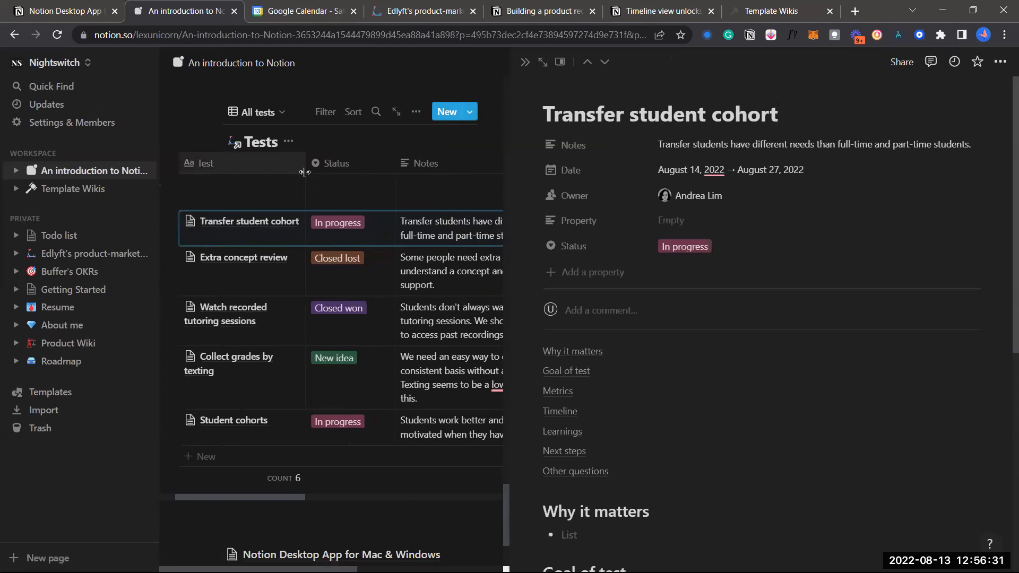
scroll(372, 170, "right", 2)
scroll(383, 170, "right", 10)
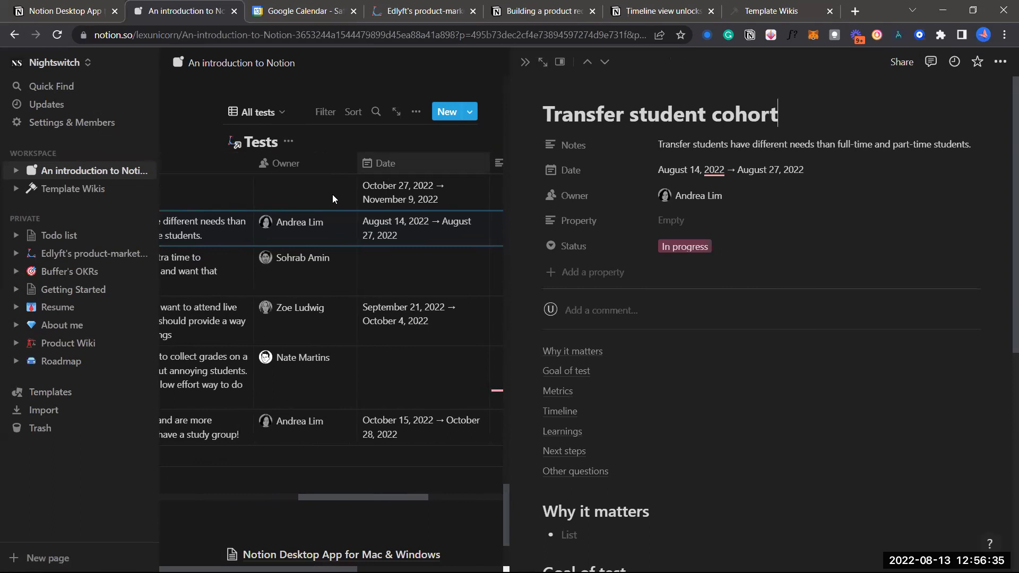
scroll(332, 194, "left", 10)
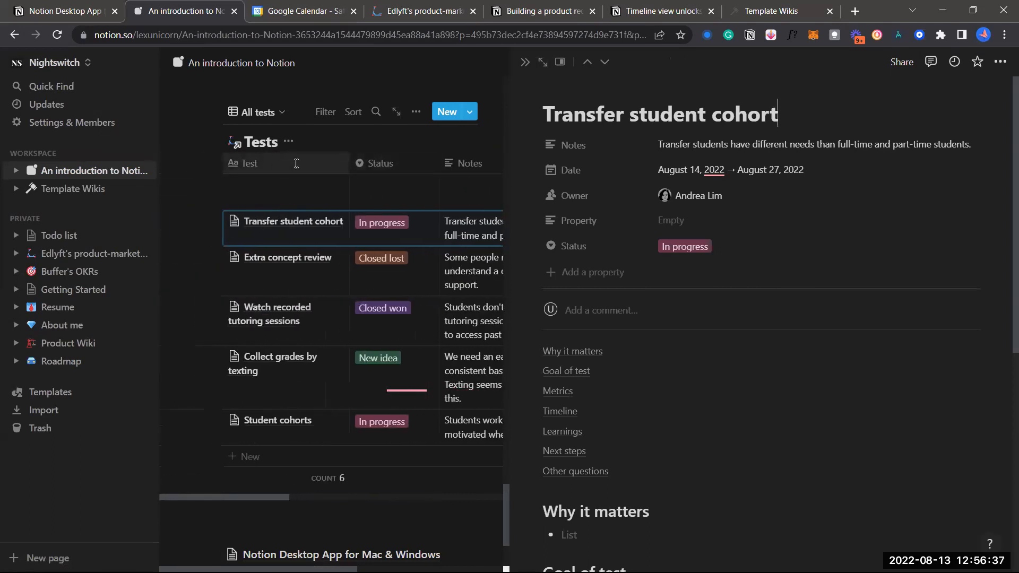
scroll(266, 159, "right", 10)
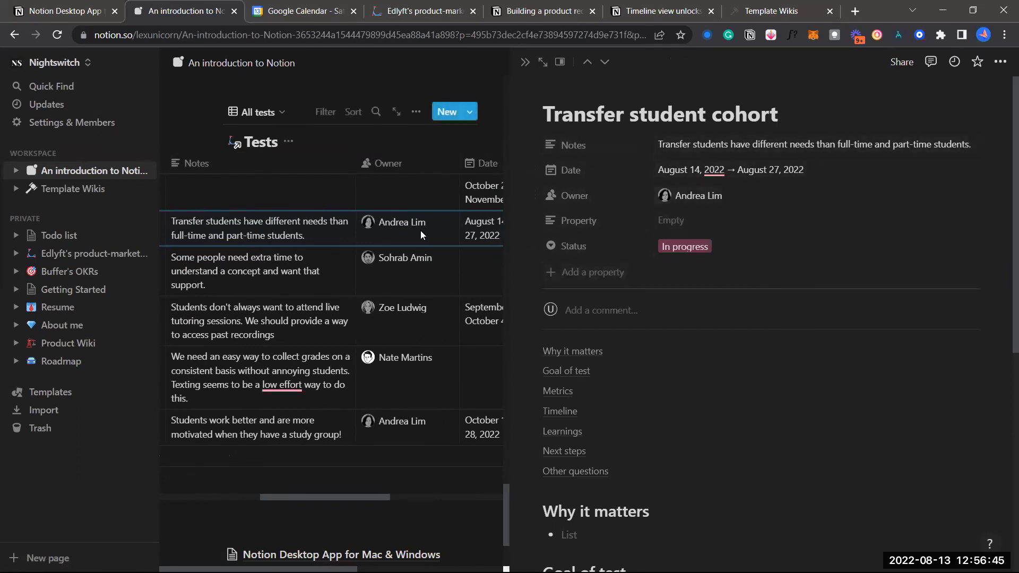
scroll(420, 230, "right", 6)
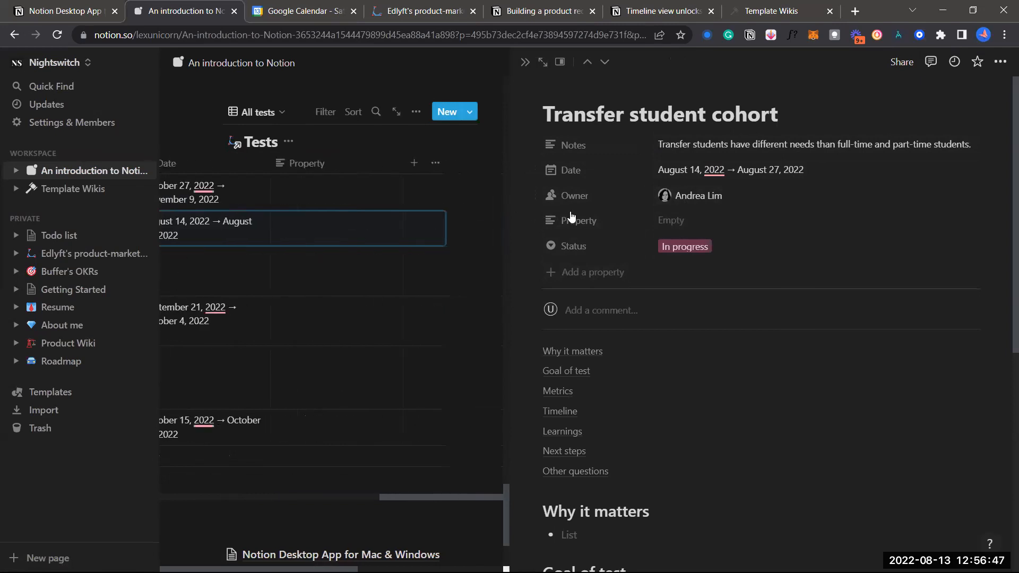
scroll(618, 381, "down", 5)
scroll(618, 382, "down", 2)
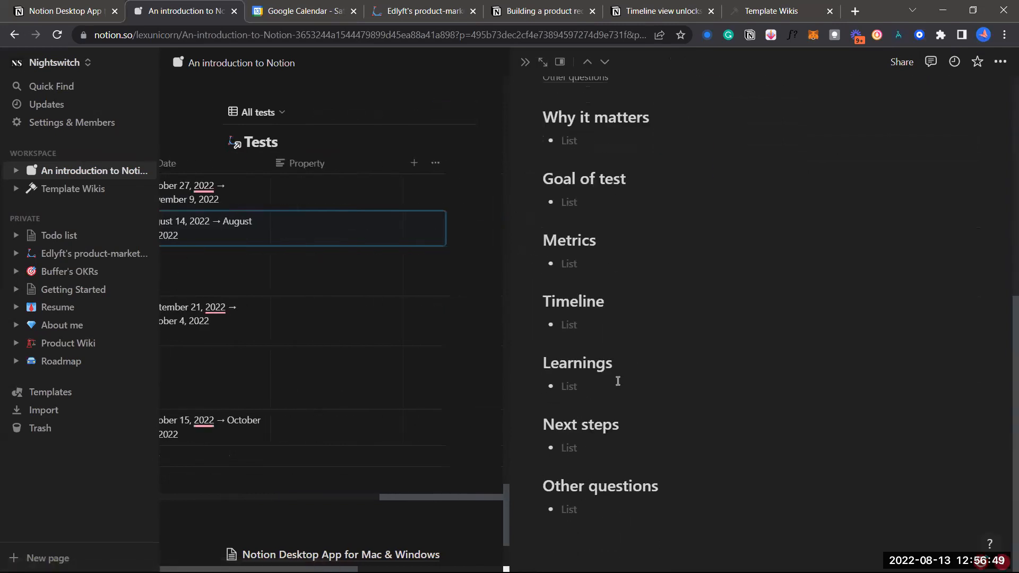
scroll(620, 445, "up", 7)
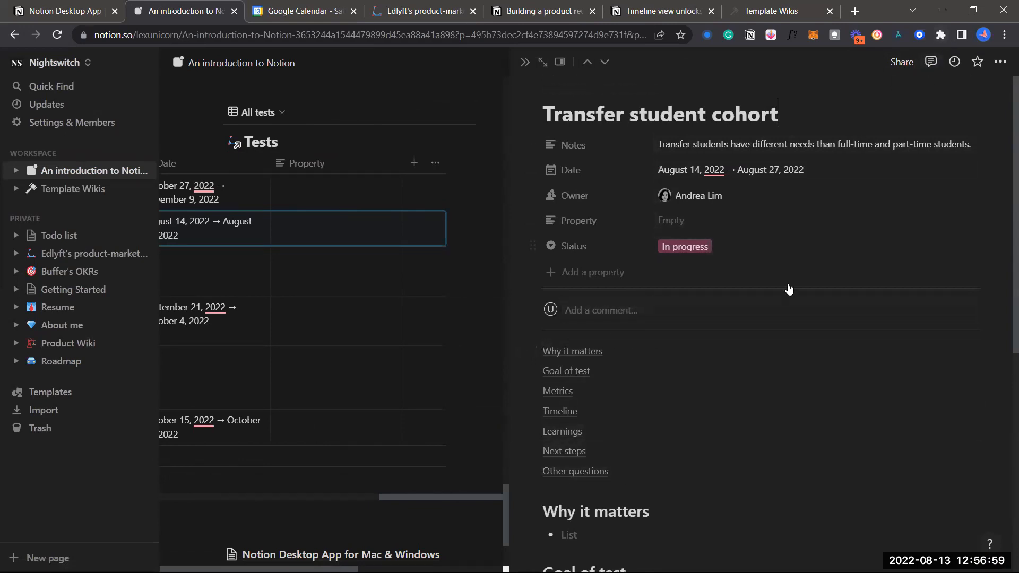
scroll(754, 291, "down", 4)
Select the Why it matters heading text, then clear the selection
left_click_drag(664, 280, 530, 284)
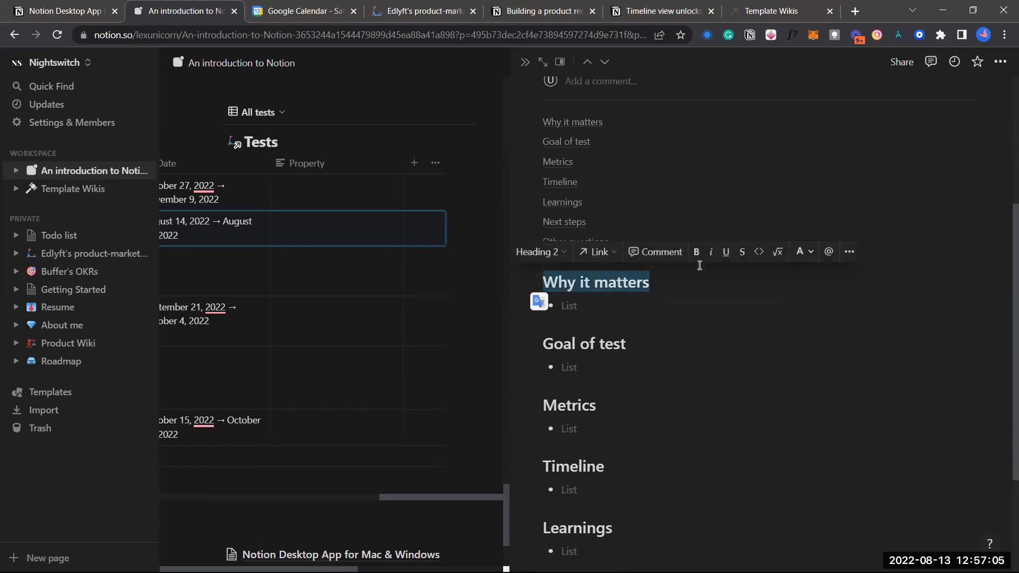
left_click(686, 313)
scroll(684, 319, "up", 2)
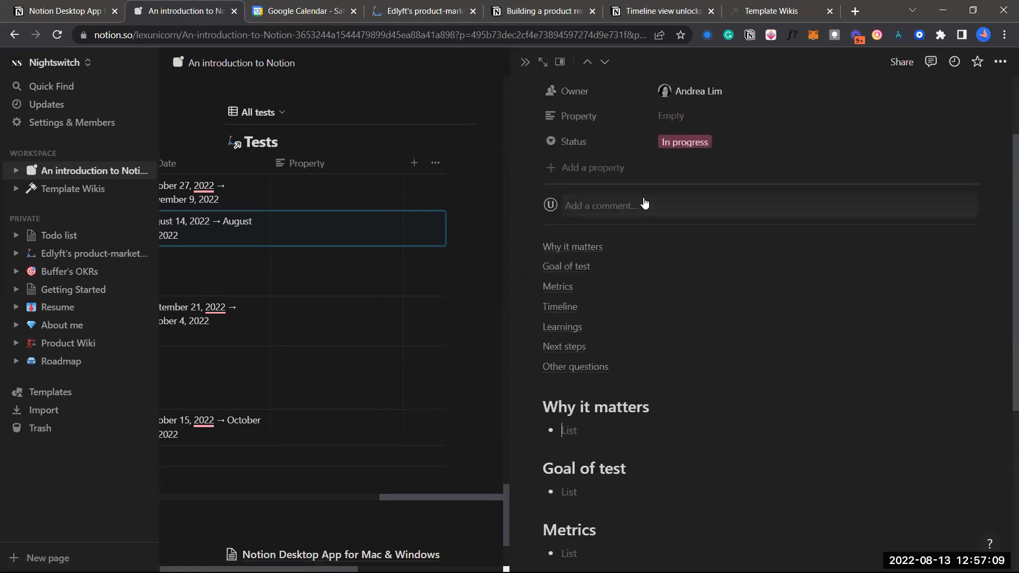
scroll(675, 212, "up", 2)
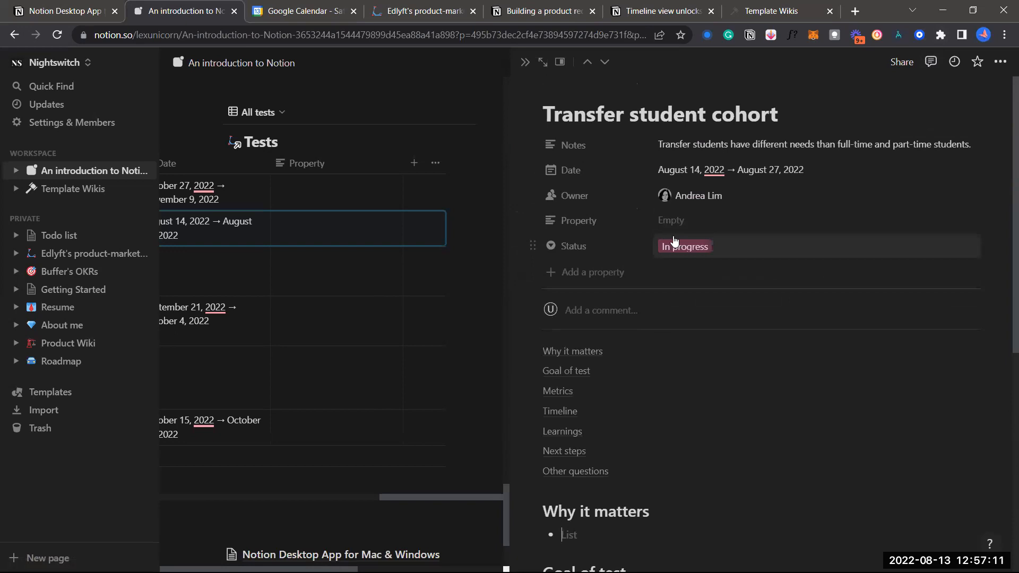
Change Transfer student cohort's status from In progress to New idea and close its side peek
left_click(680, 247)
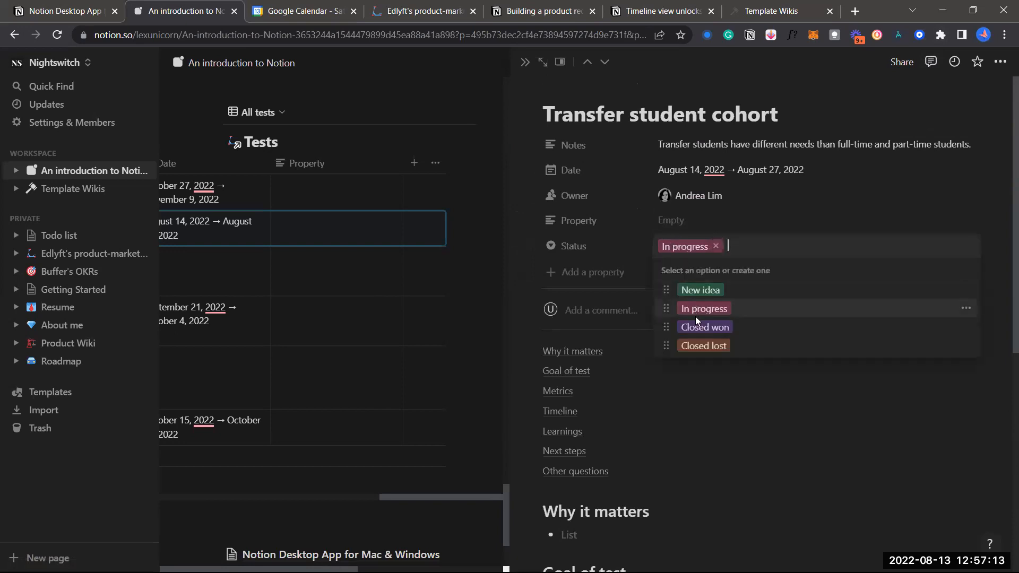
left_click(695, 295)
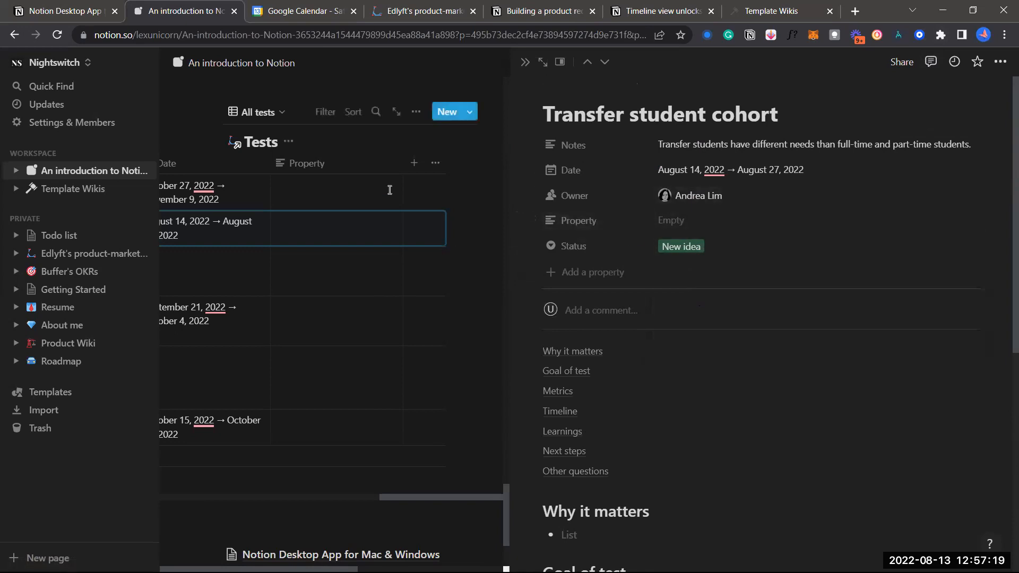
scroll(376, 153, "up", 10)
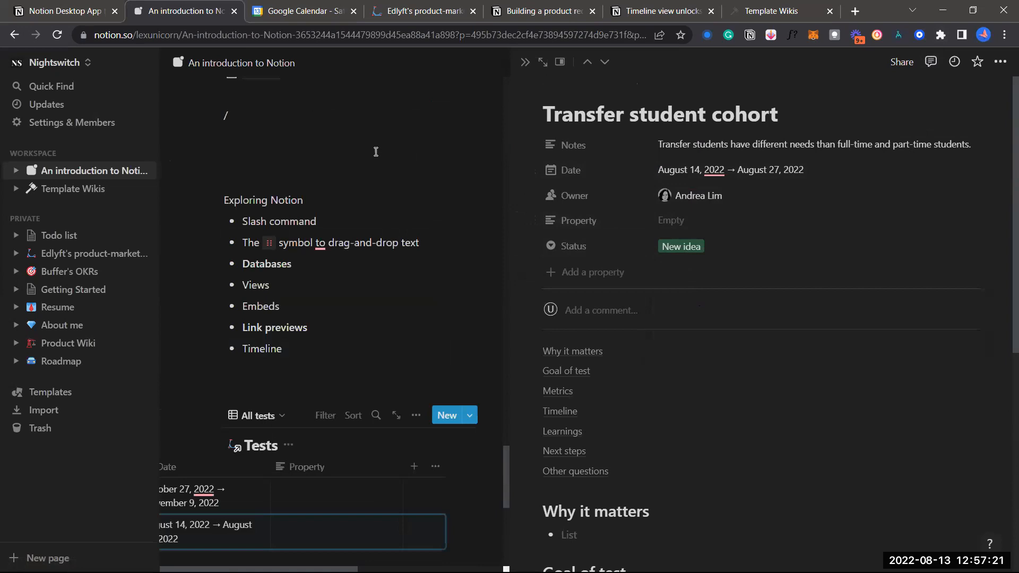
scroll(376, 152, "up", 1)
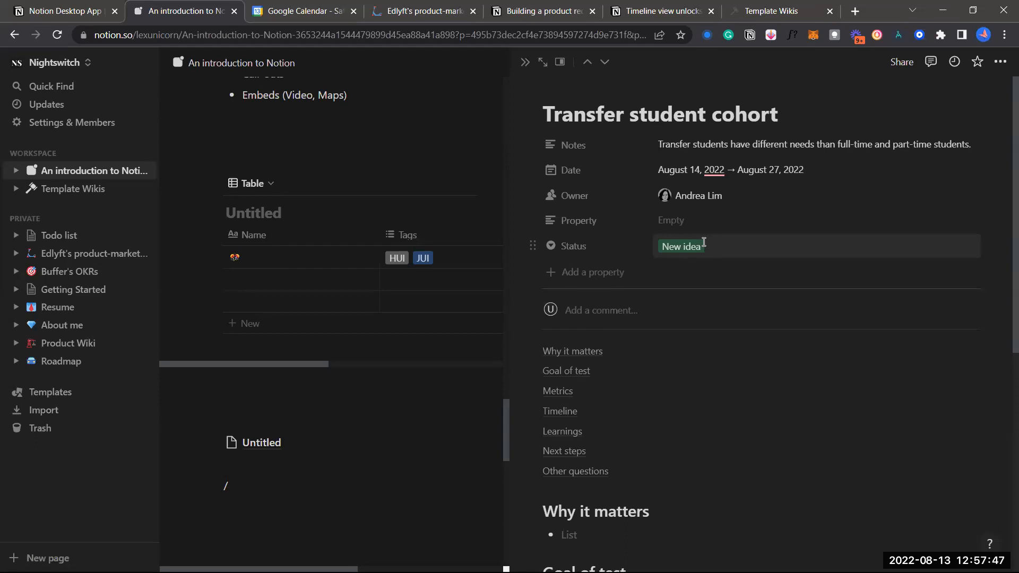
scroll(676, 310, "down", 1)
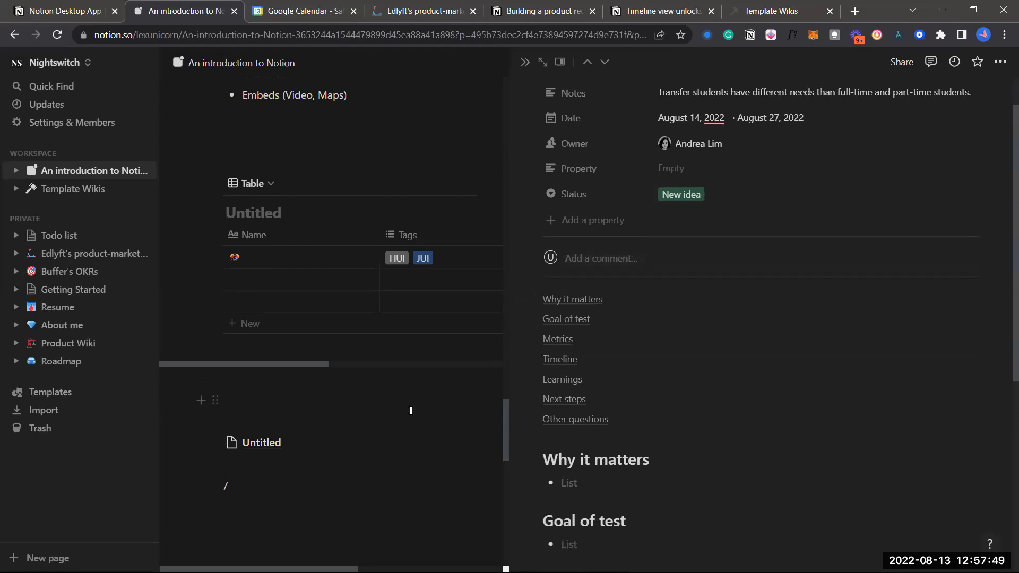
left_click(525, 63)
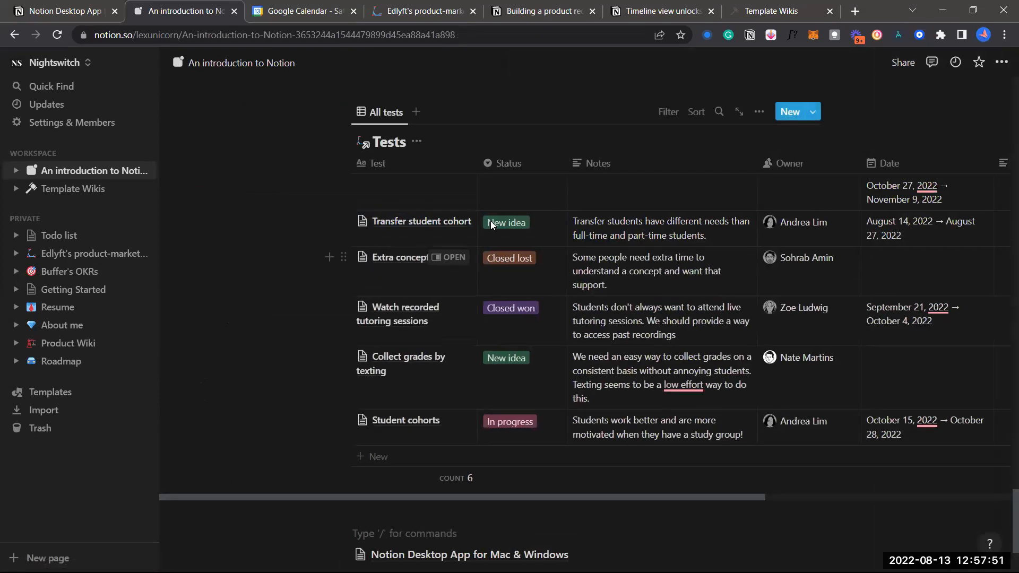
scroll(538, 384, "down", 3)
scroll(584, 286, "up", 2)
scroll(584, 285, "up", 2)
scroll(624, 337, "right", 3)
scroll(624, 338, "left", 3)
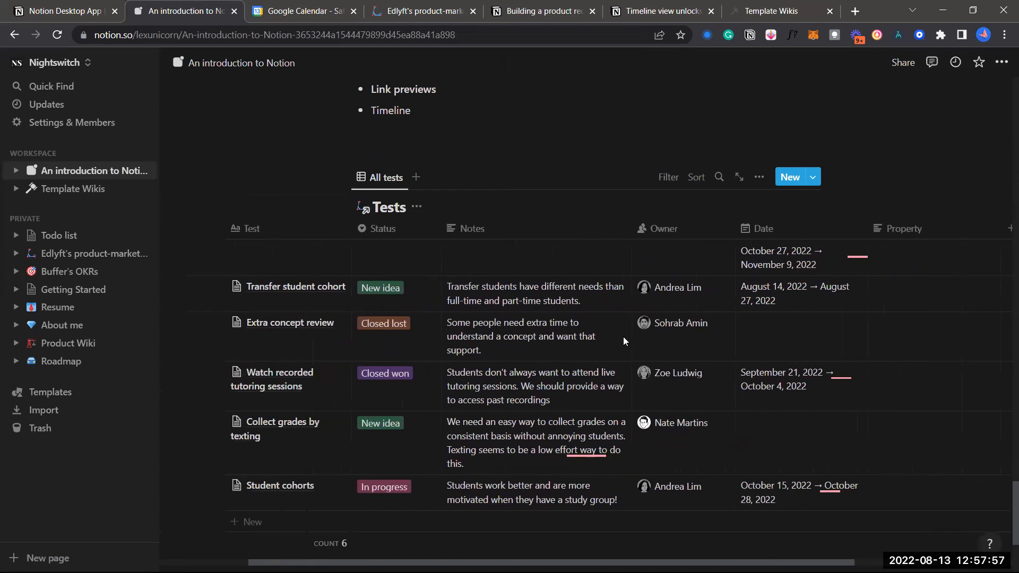
scroll(652, 375, "down", 4)
left_click(624, 458)
scroll(624, 460, "up", 5)
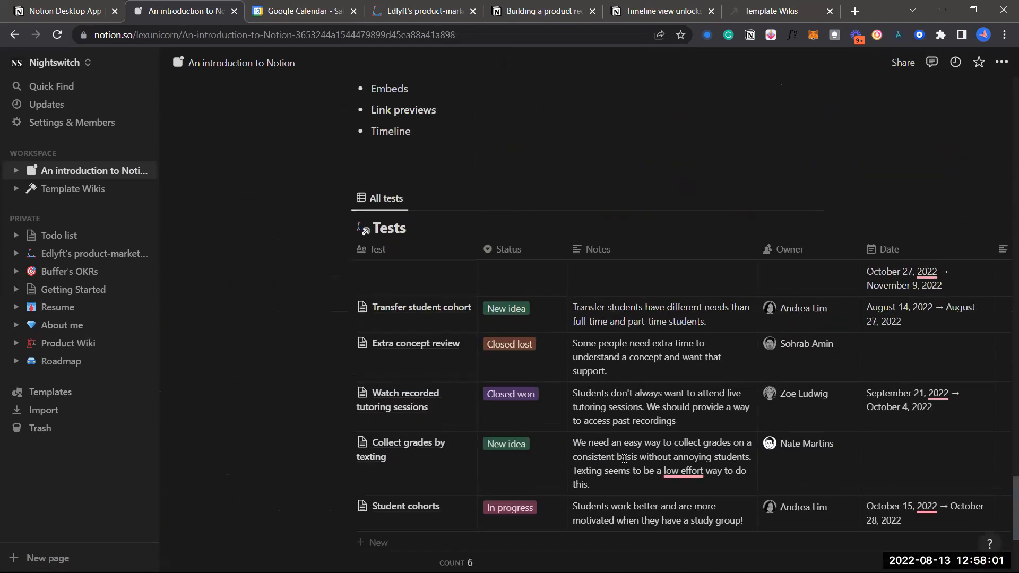
scroll(624, 460, "down", 2)
scroll(558, 295, "up", 2)
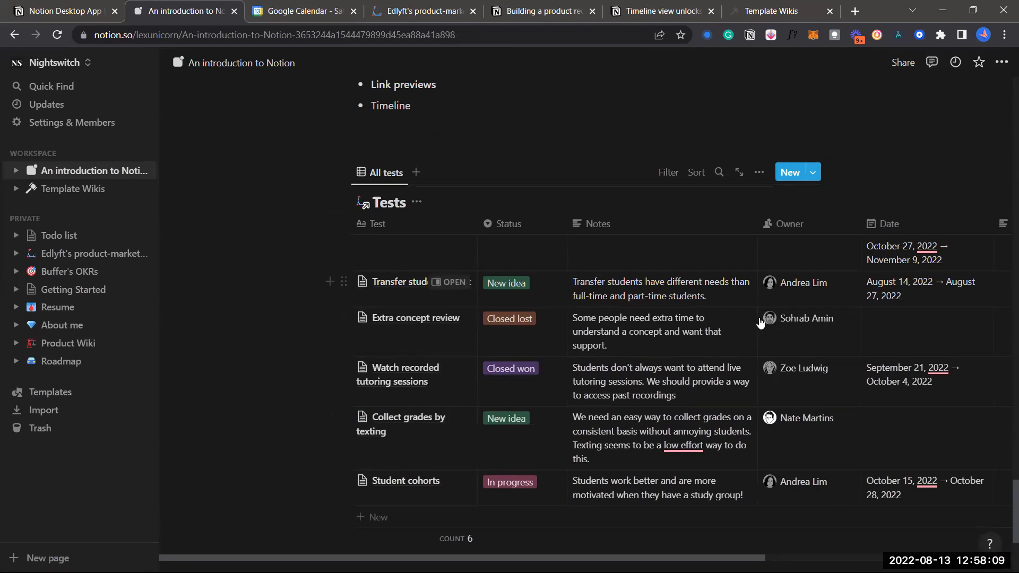
Start a new view, abandon it, and check the All tests view settings
left_click(415, 174)
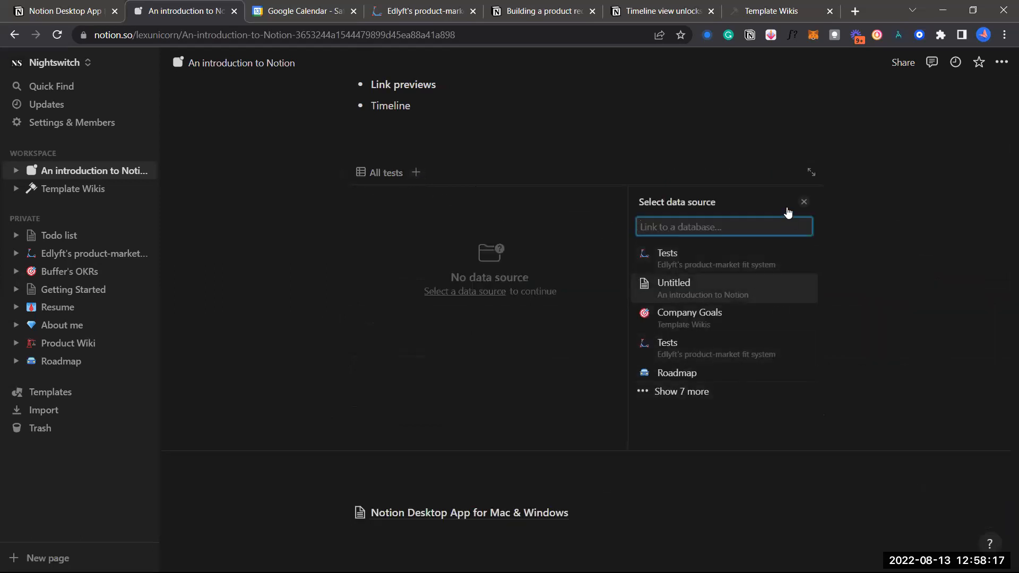
left_click(806, 206)
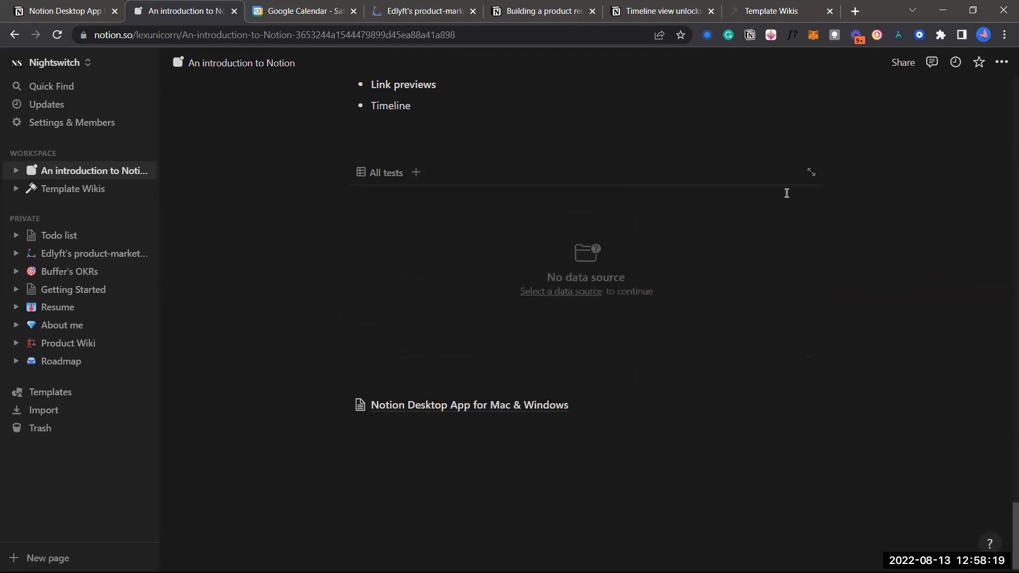
left_click(387, 180)
scroll(615, 236, "down", 1)
scroll(616, 237, "up", 1)
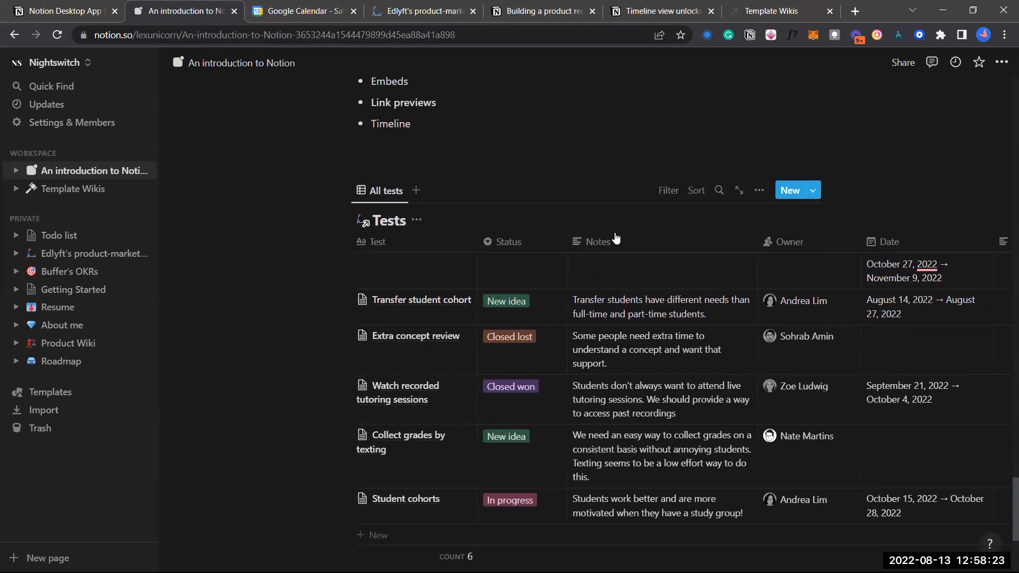
left_click(757, 197)
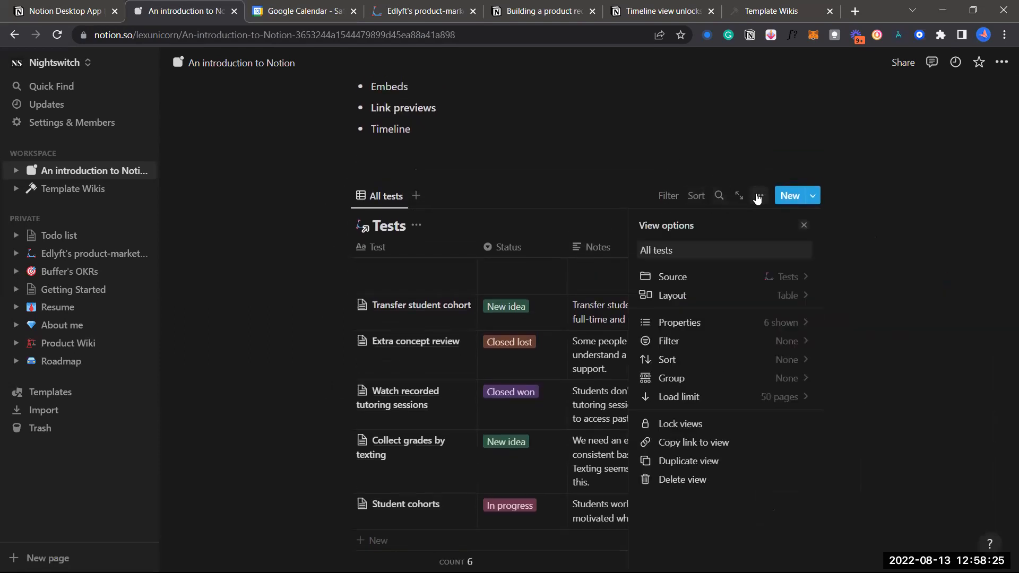
left_click(600, 178)
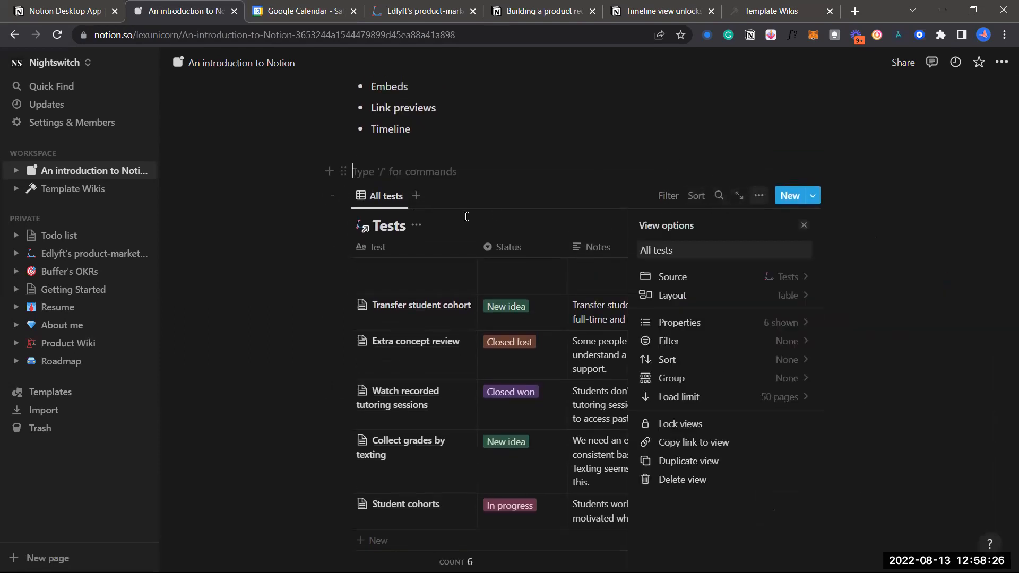
Add another view and link it to the Key results database
left_click(416, 200)
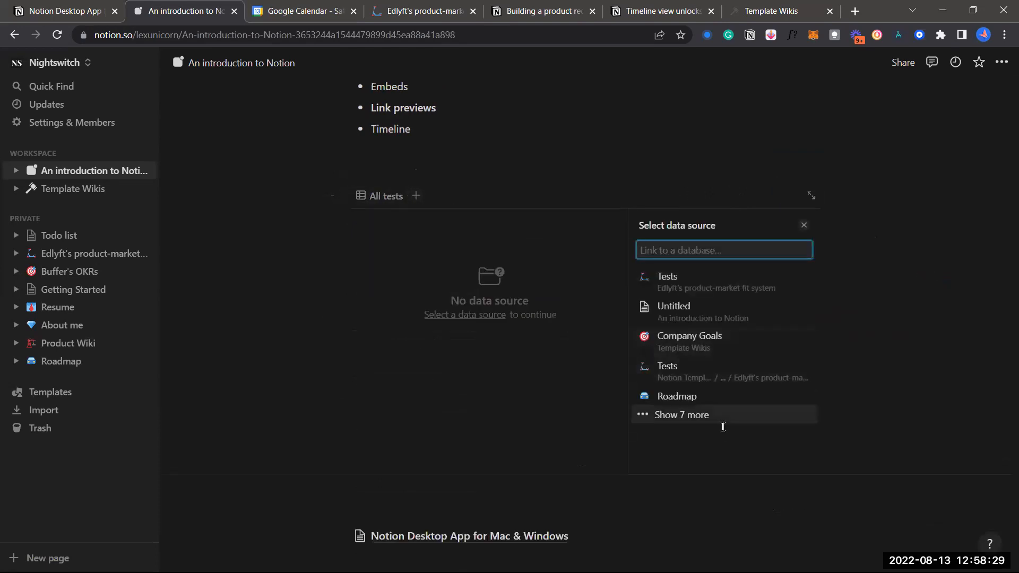
left_click(711, 422)
left_click(711, 425)
left_click(710, 421)
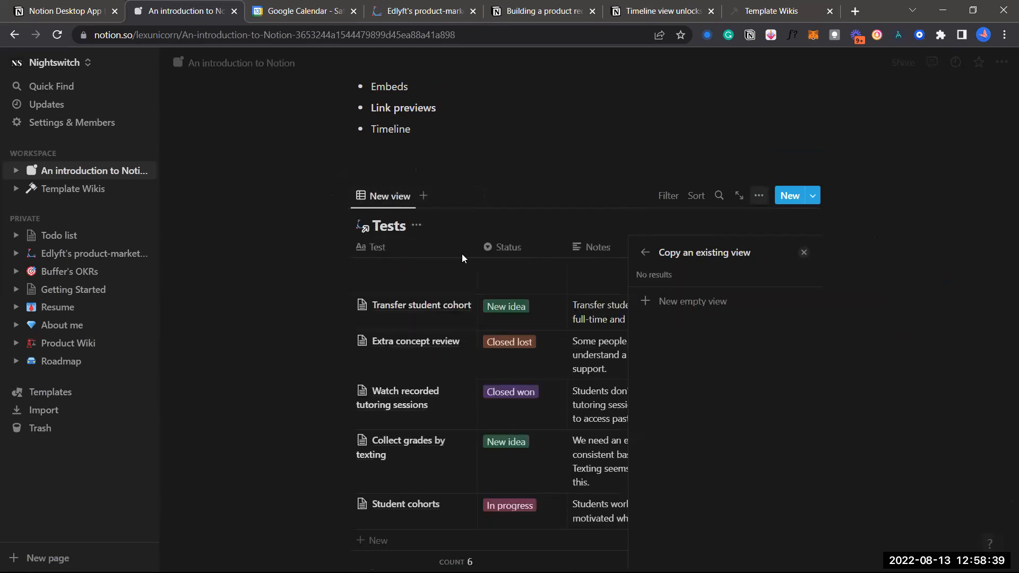
Preview the Engineering team view's filtered Key results table as a copy option
left_click(671, 369)
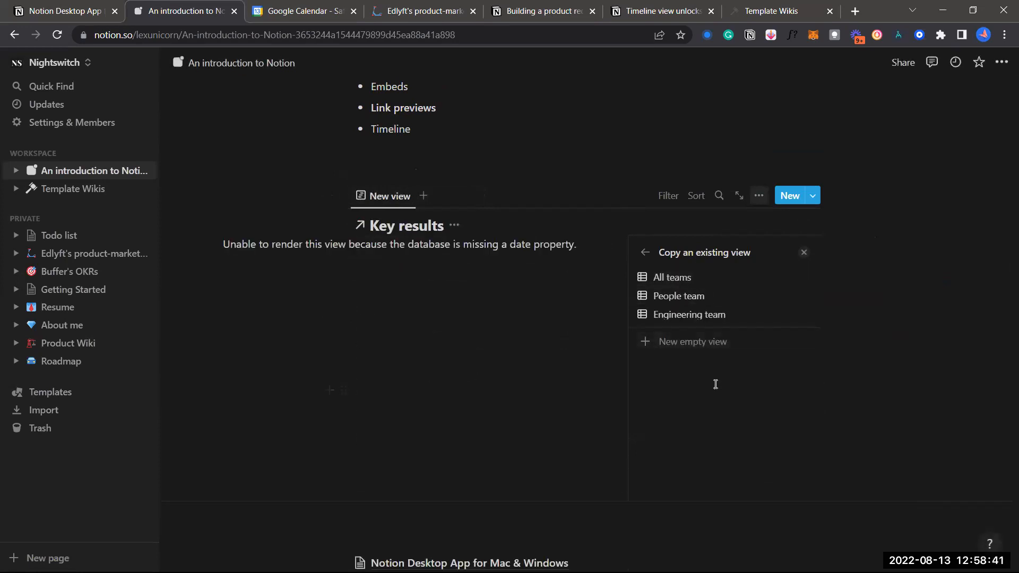
left_click(643, 317)
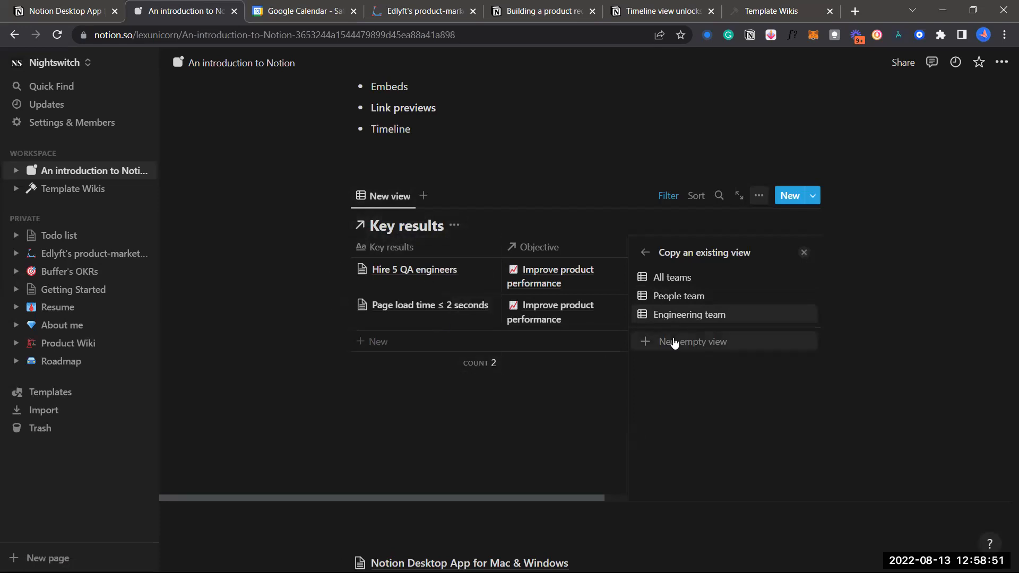
scroll(506, 249, "right", 3)
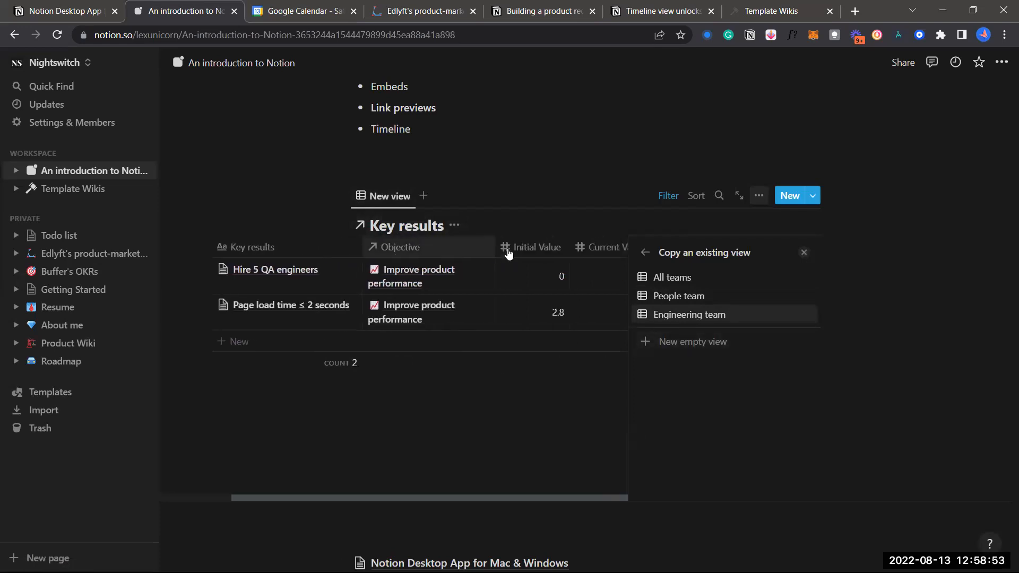
scroll(508, 254, "right", 3)
scroll(508, 254, "left", 6)
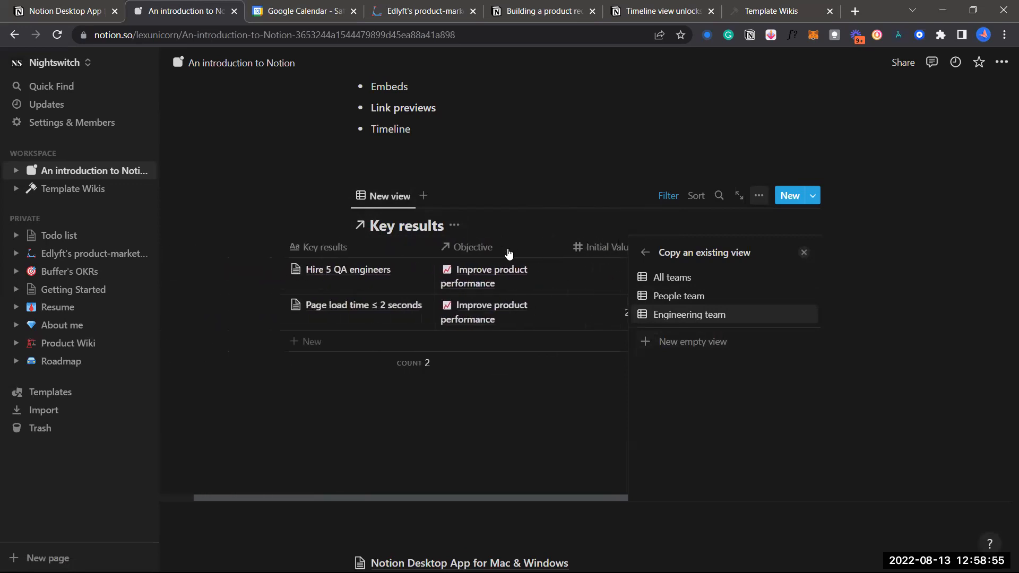
scroll(449, 239, "right", 3)
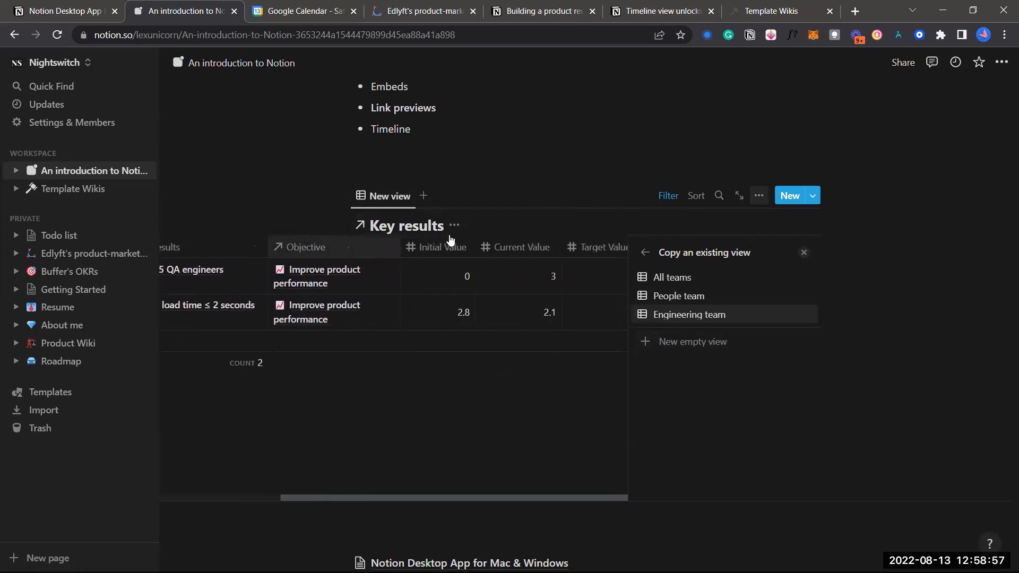
scroll(451, 240, "right", 1)
scroll(579, 252, "left", 5)
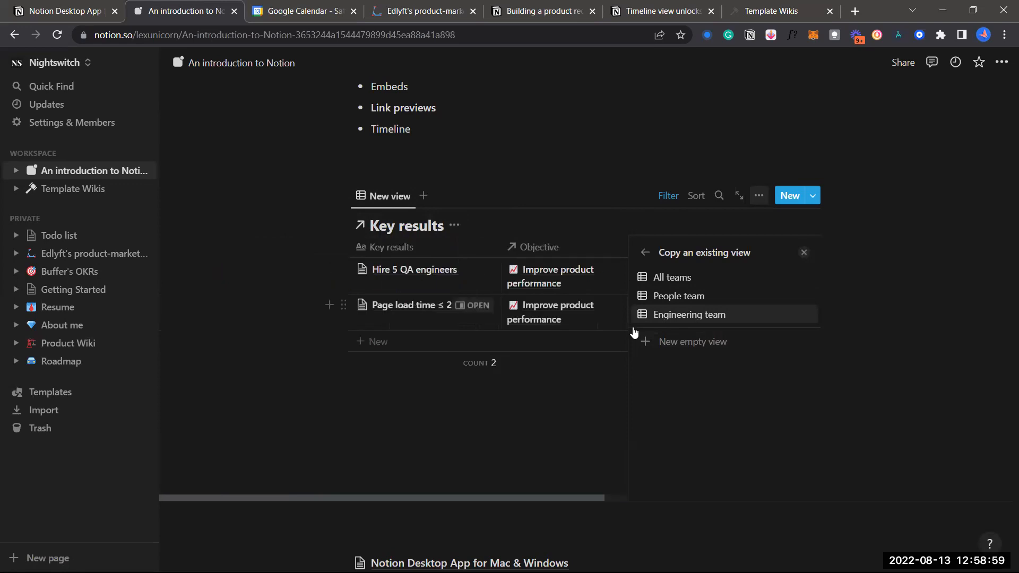
Copy the All teams view into the new view and close View options
left_click(721, 280)
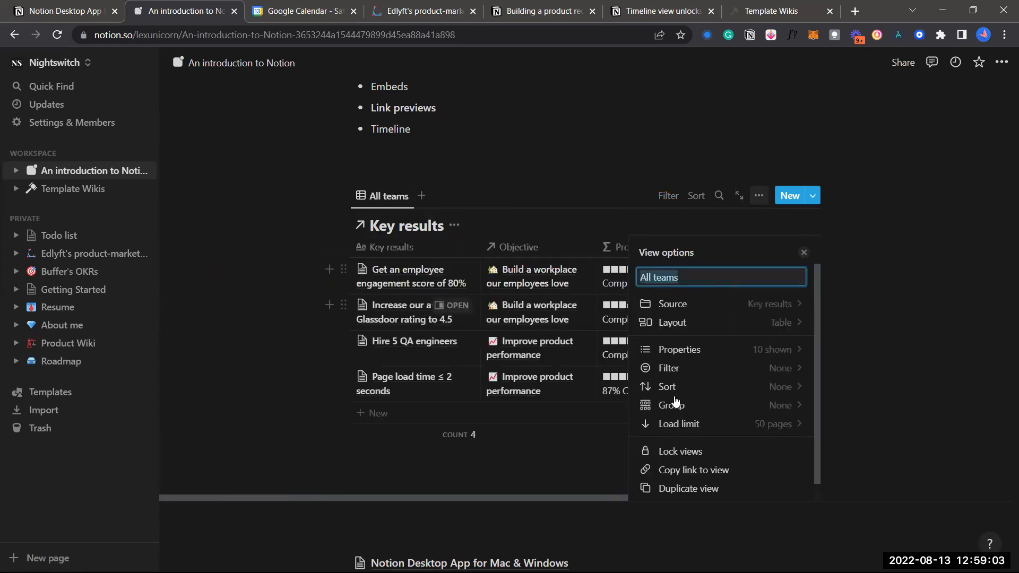
scroll(663, 403, "down", 1)
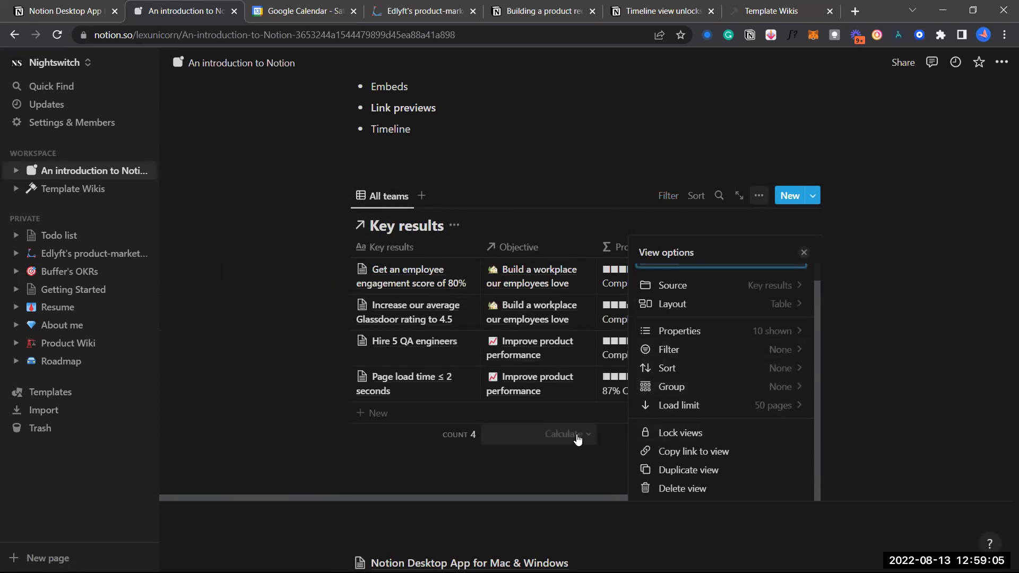
left_click(574, 459)
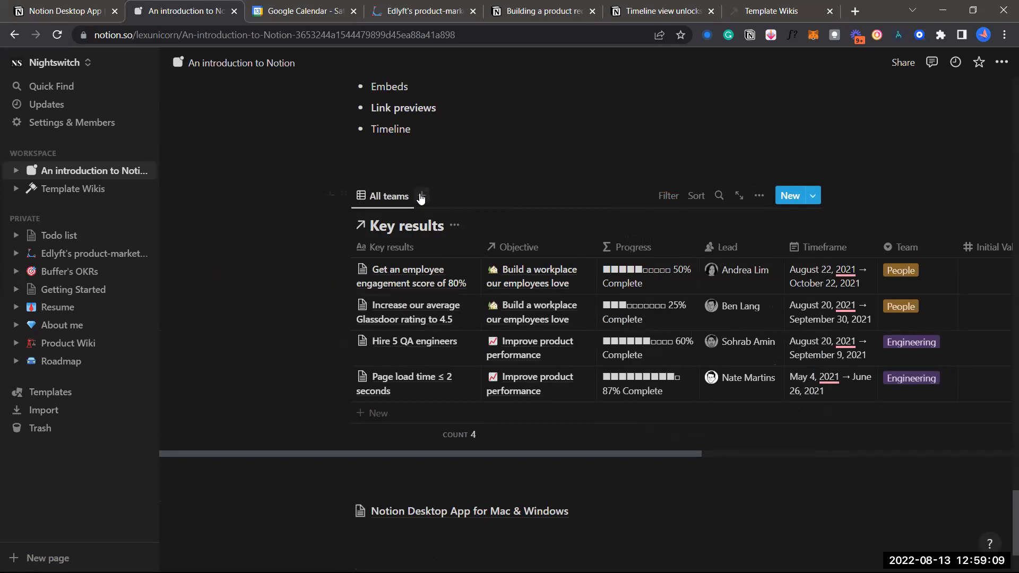
Add a view beside All teams and browse the full data source list without choosing
left_click(421, 197)
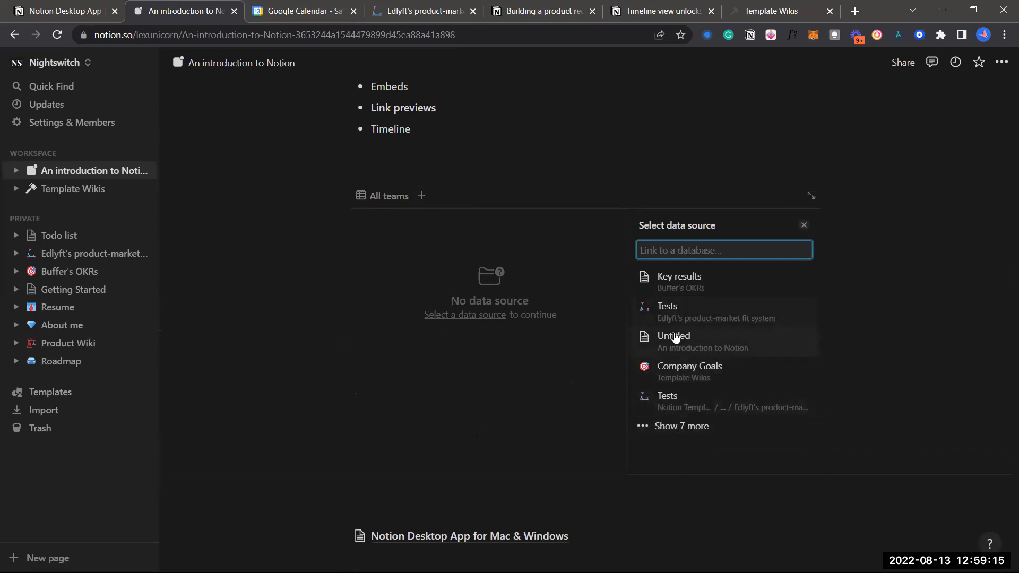
left_click(690, 427)
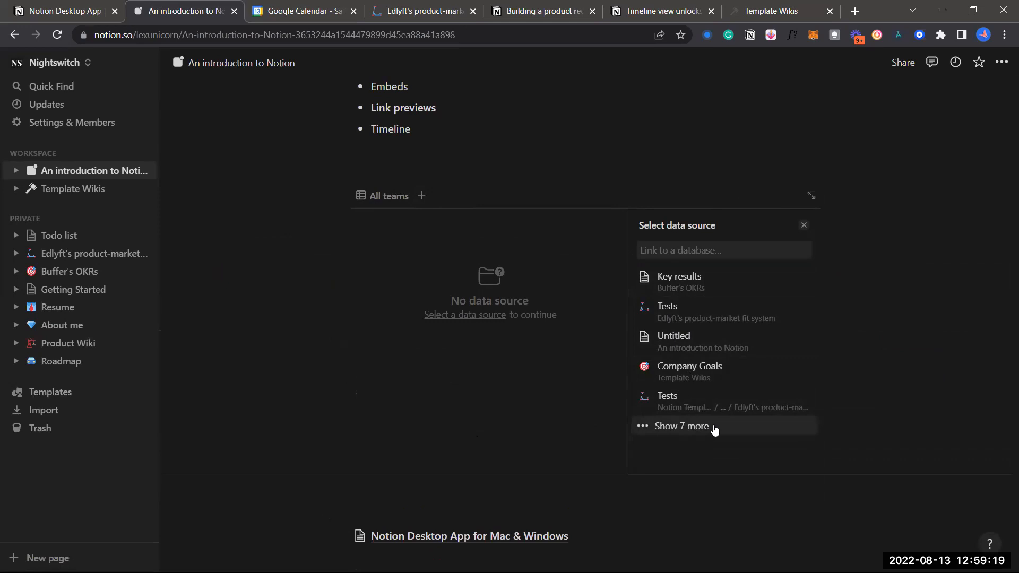
scroll(722, 412, "down", 4)
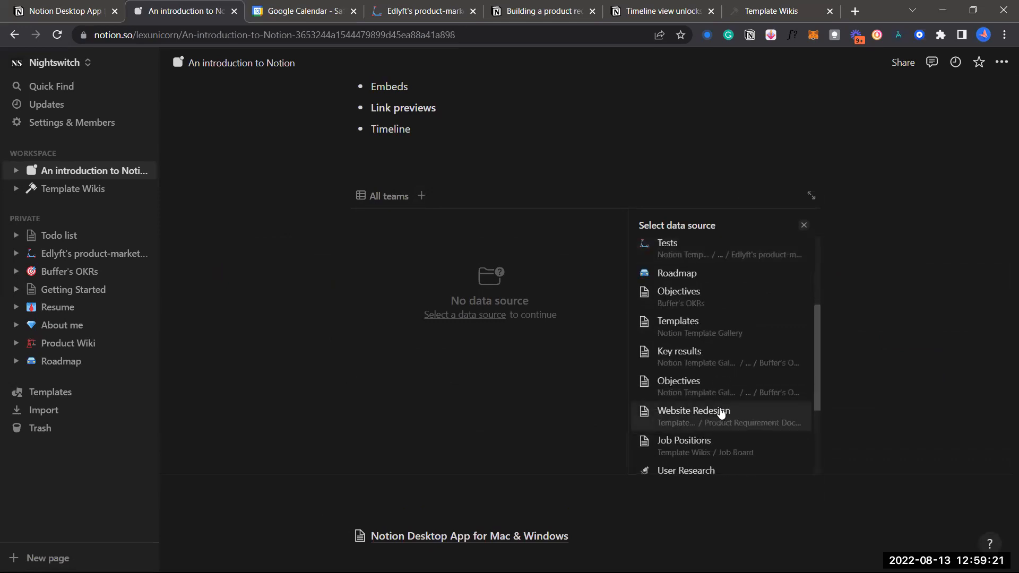
scroll(722, 411, "up", 5)
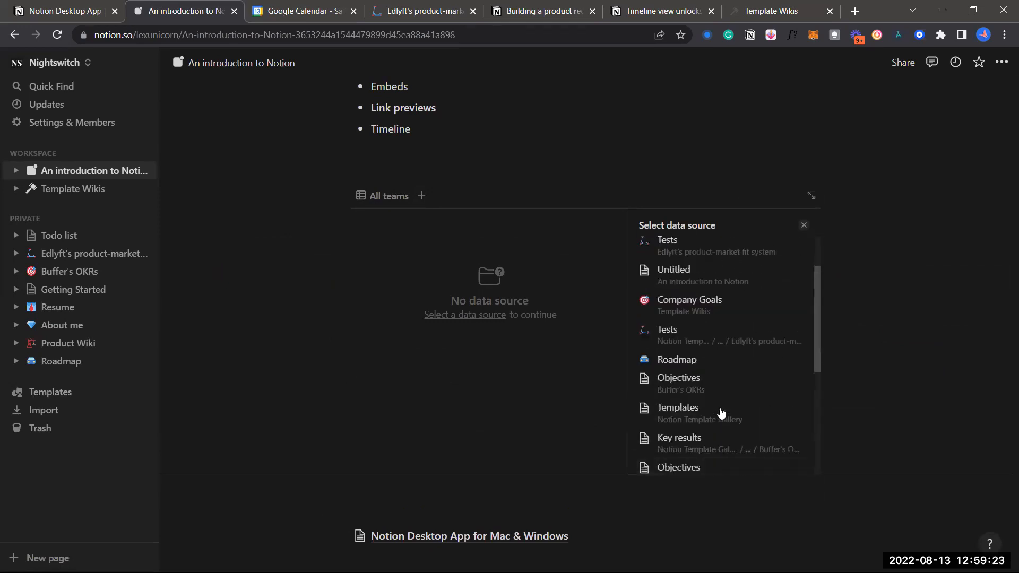
left_click(708, 248)
scroll(698, 325, "down", 1)
scroll(698, 319, "up", 1)
scroll(700, 305, "down", 1)
scroll(700, 305, "up", 1)
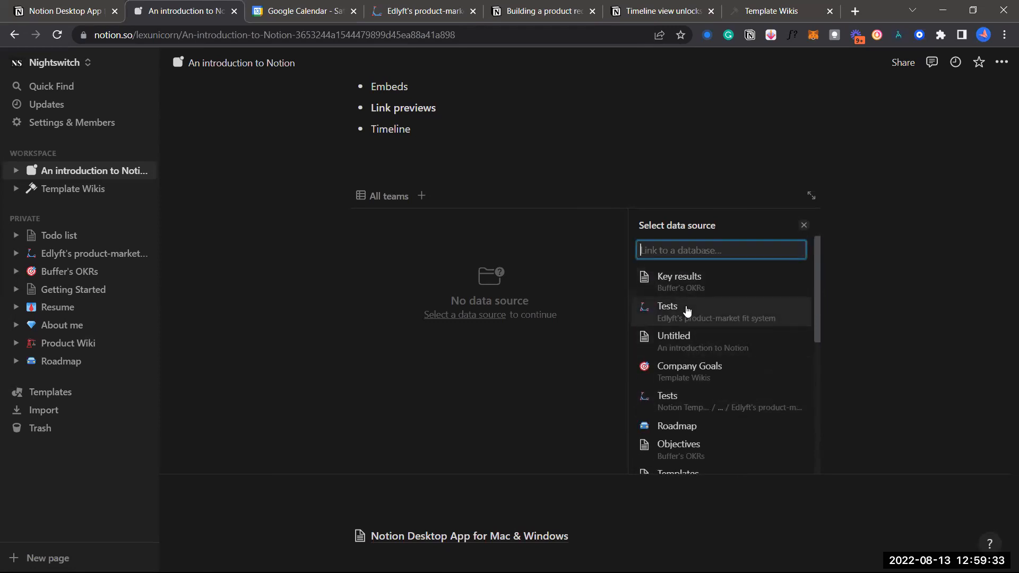
left_click(490, 314)
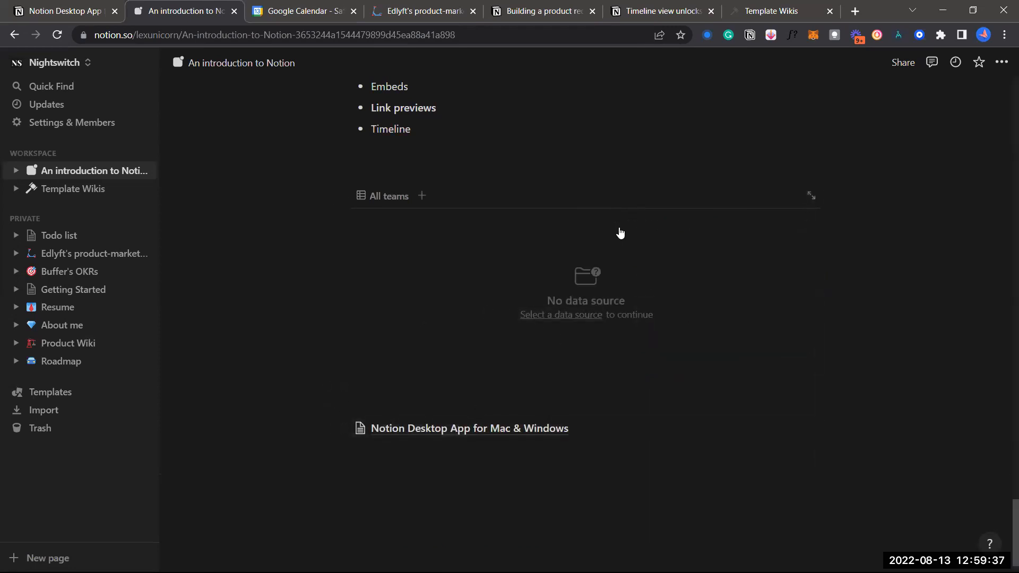
Reopen the data source list, browse all databases, then close it unlinked
left_click(419, 196)
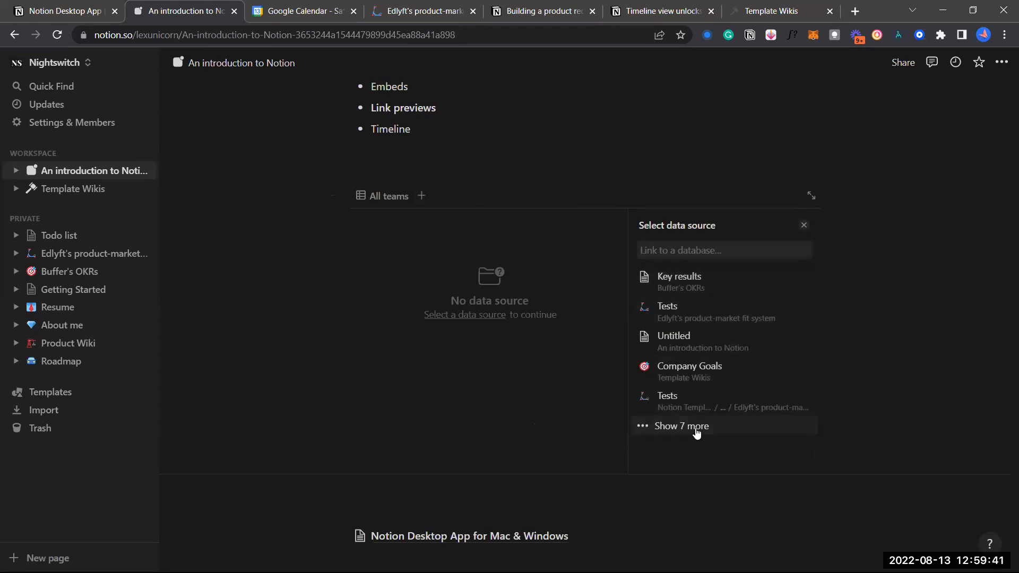
left_click(690, 425)
scroll(704, 418, "down", 5)
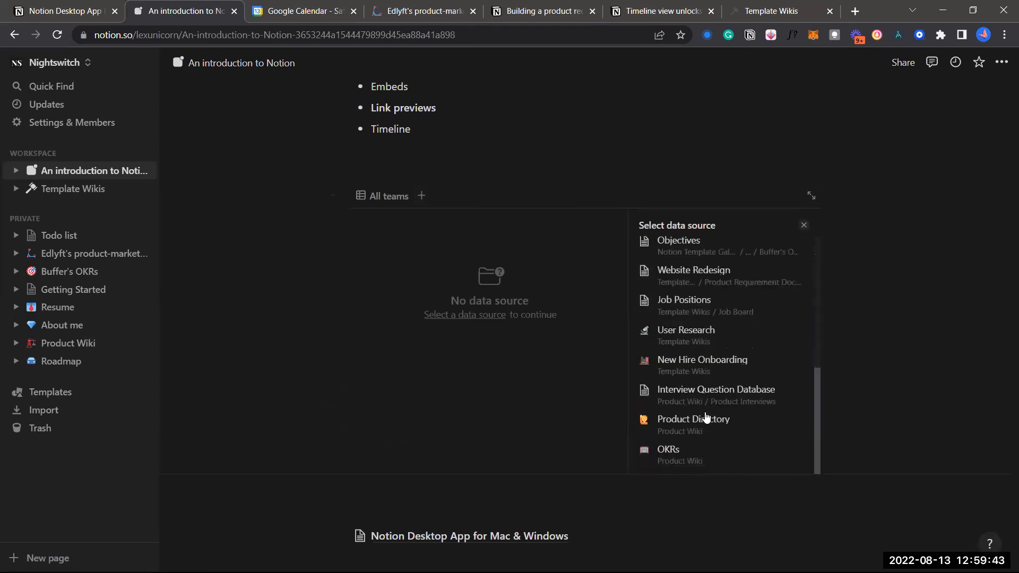
scroll(706, 419, "up", 1)
scroll(707, 417, "down", 1)
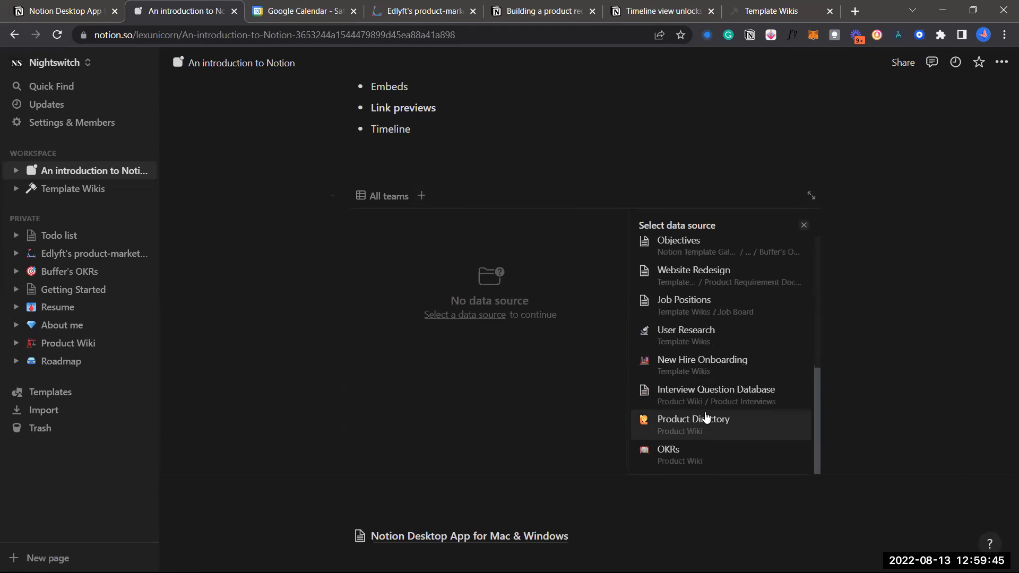
scroll(706, 418, "up", 9)
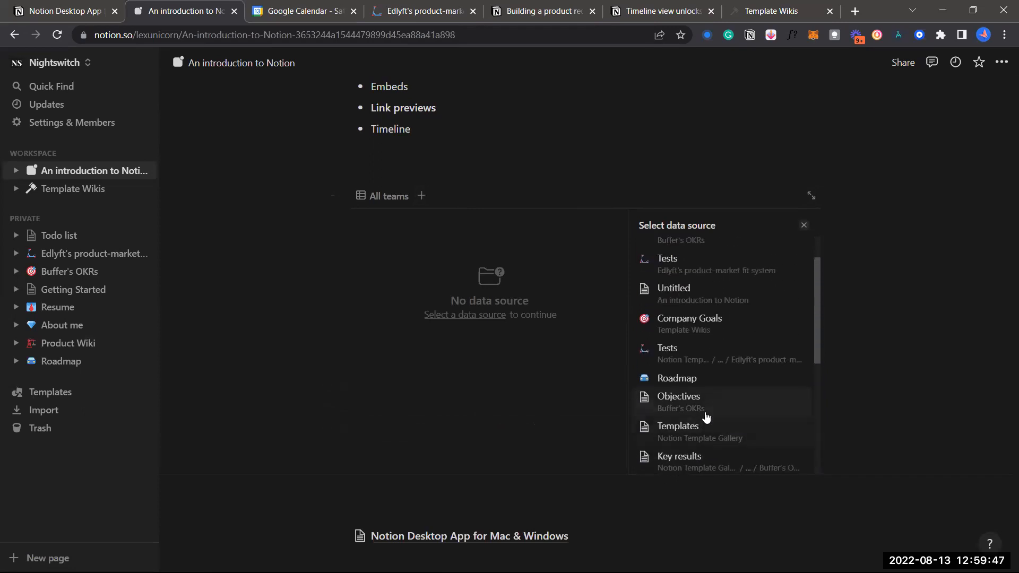
left_click(803, 227)
scroll(397, 347, "left", 5)
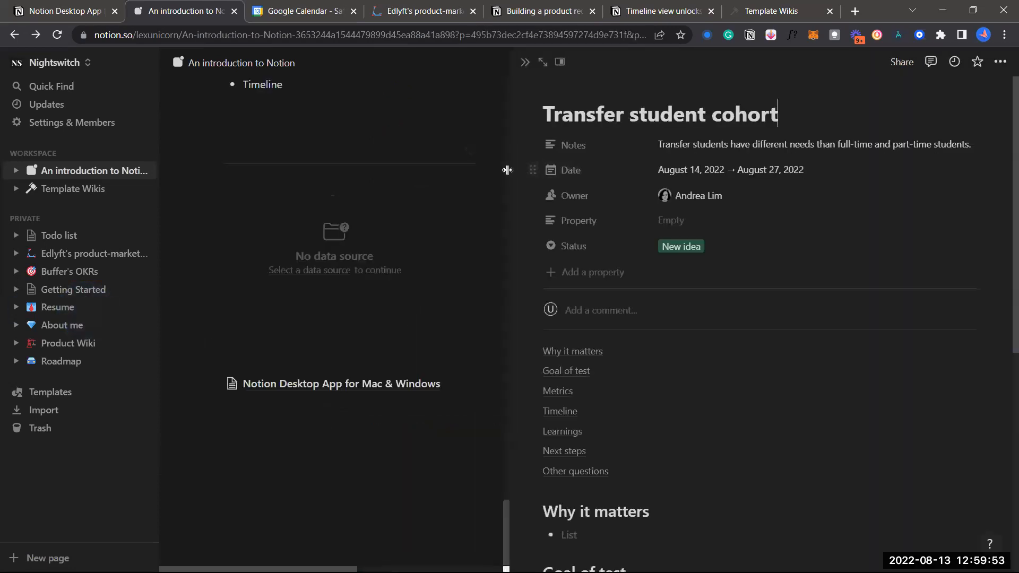
Close the Transfer student cohort peek and add a view from the '1 more...' views list
left_click(534, 62)
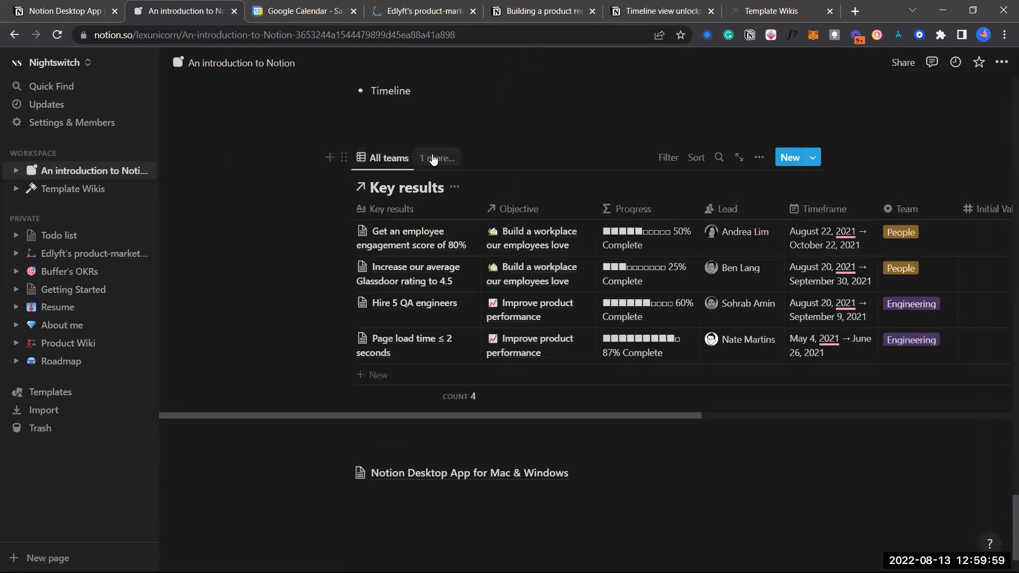
left_click(446, 158)
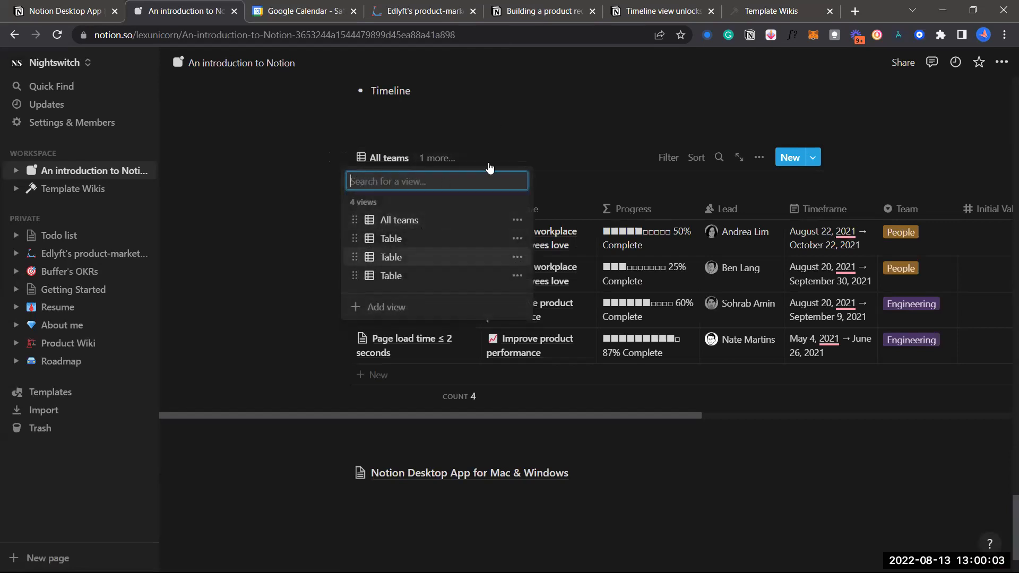
left_click(412, 306)
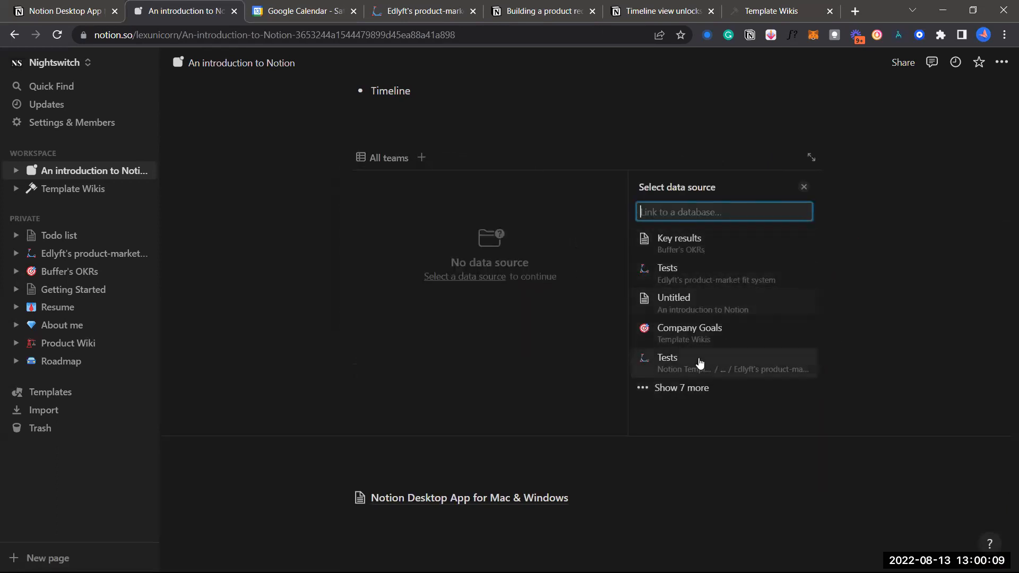
Link the view to the Untitled database as a new empty Gallery view
left_click(689, 301)
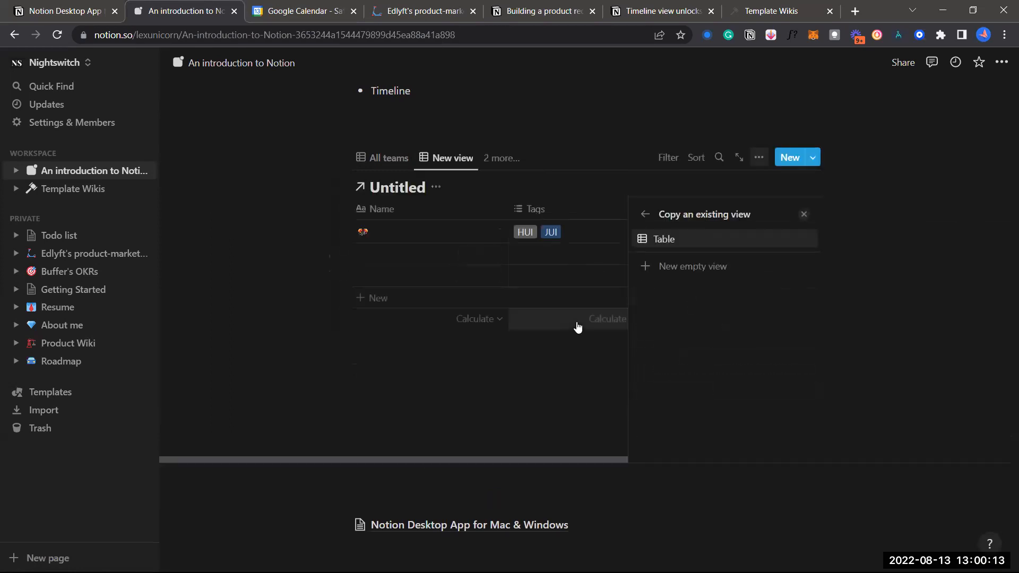
left_click(707, 268)
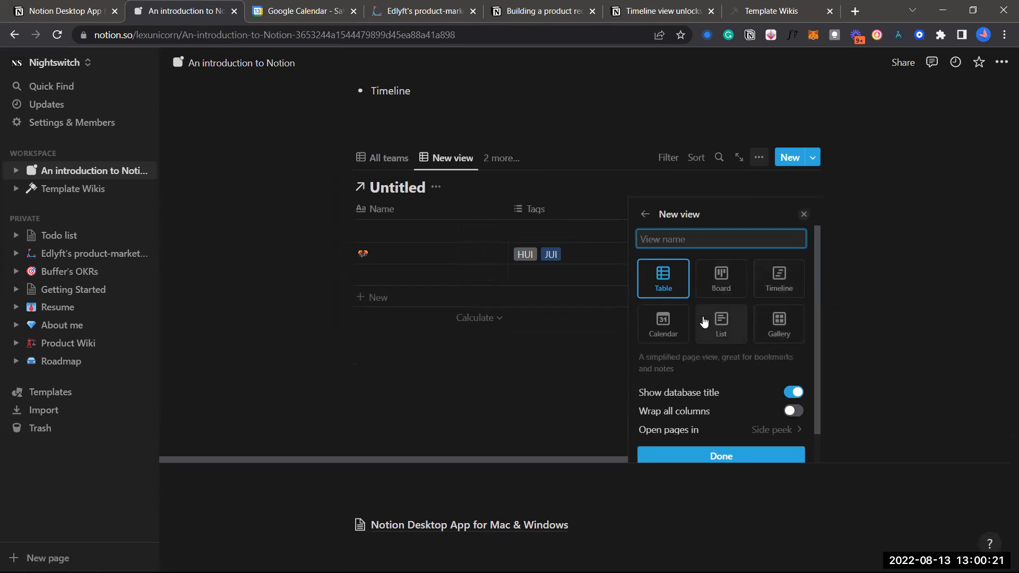
left_click(765, 319)
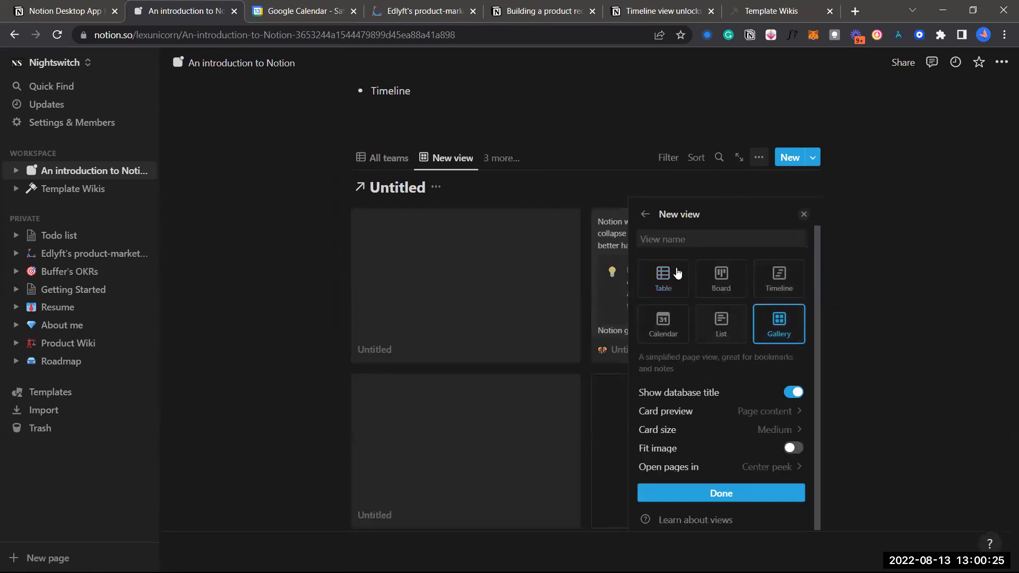
left_click(804, 216)
scroll(644, 326, "down", 2)
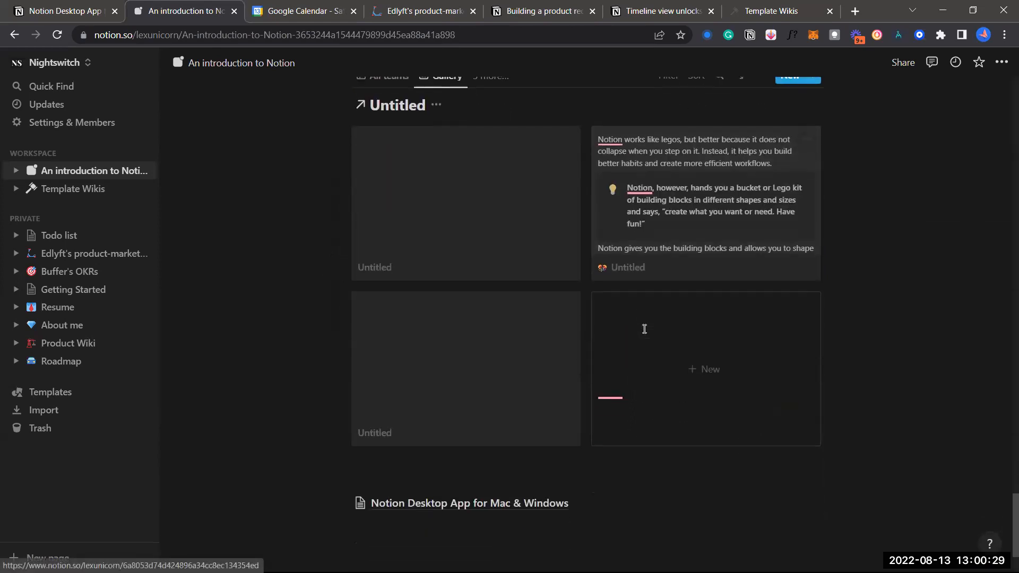
scroll(544, 222, "up", 1)
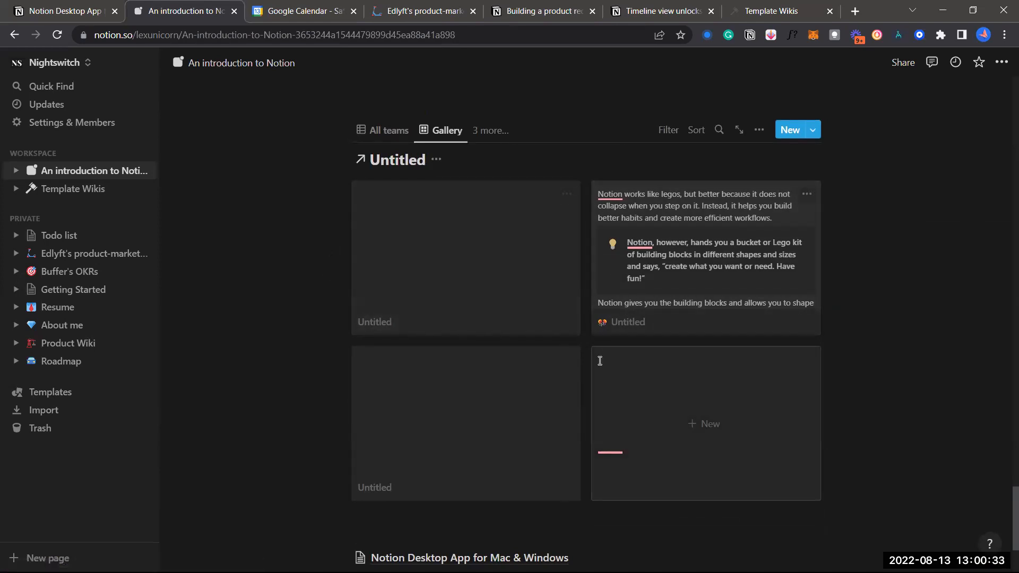
scroll(600, 361, "down", 2)
scroll(665, 336, "up", 2)
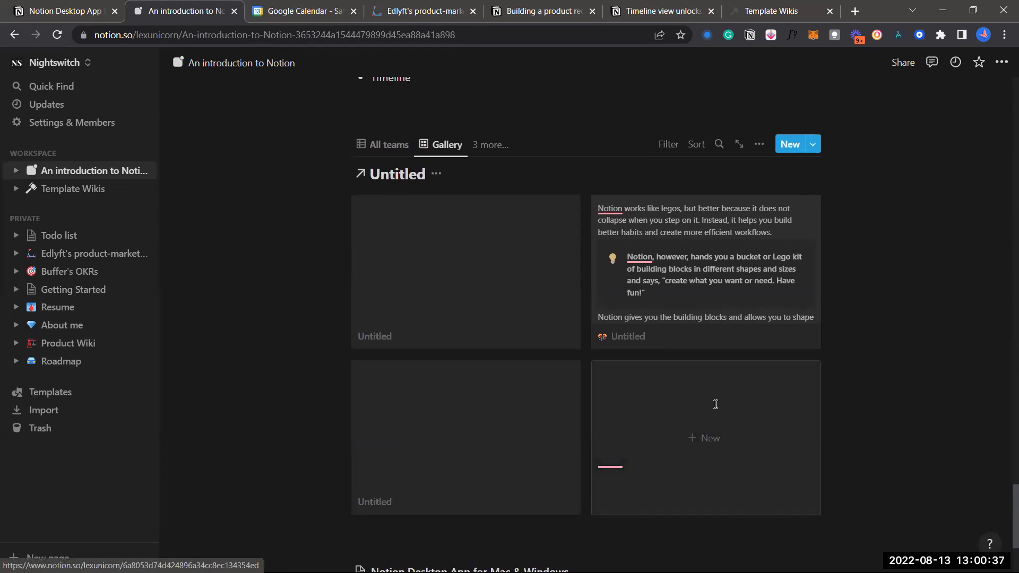
scroll(719, 442, "down", 2)
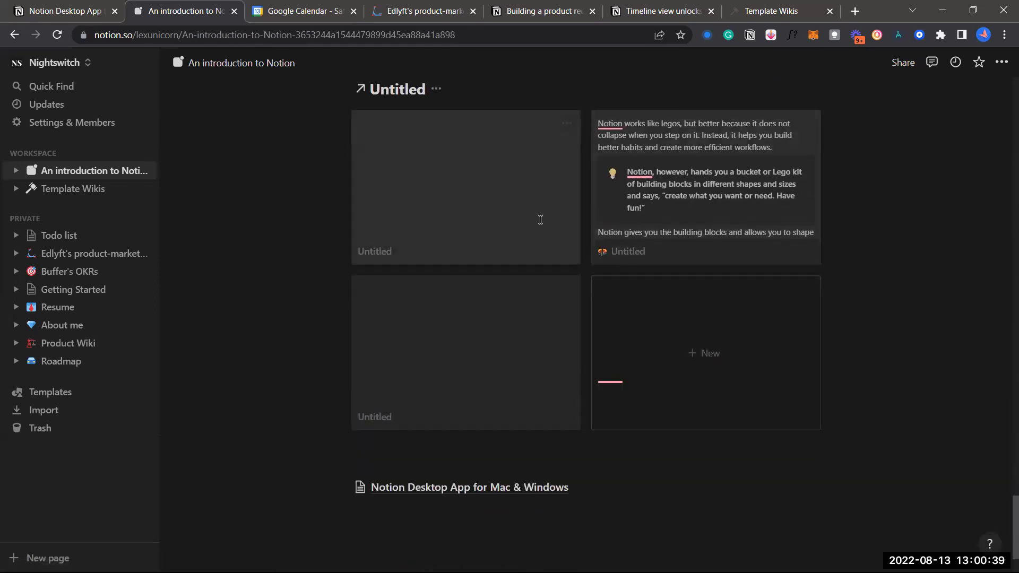
scroll(672, 275, "up", 1)
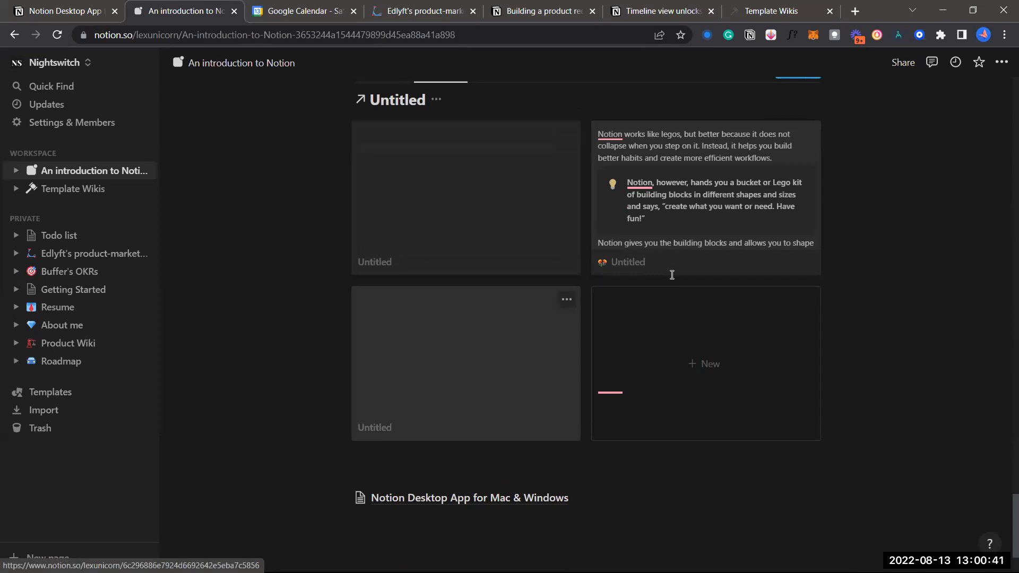
scroll(672, 275, "up", 1)
left_click(536, 354)
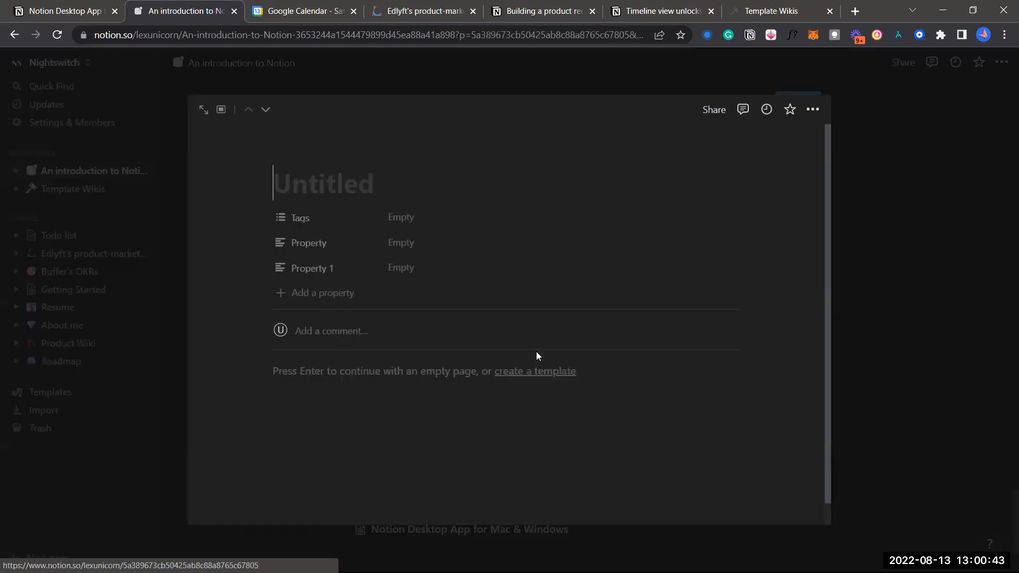
scroll(536, 352, "down", 1)
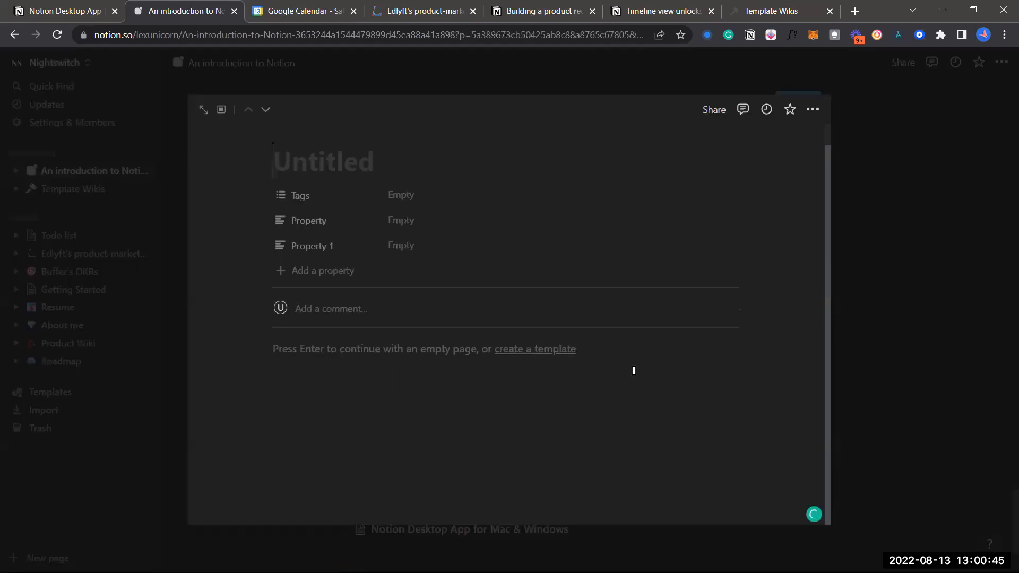
scroll(745, 324, "up", 1)
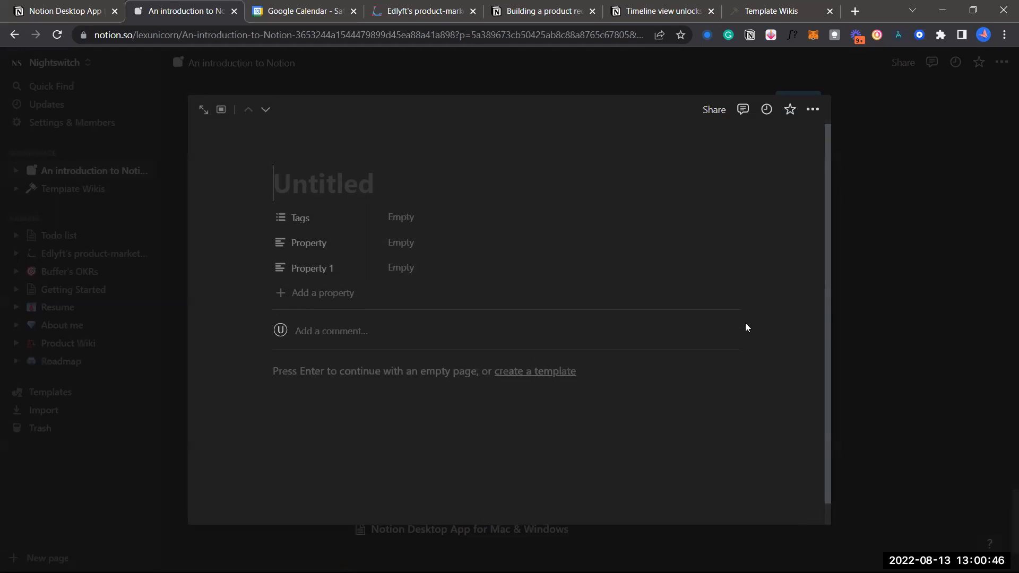
left_click(876, 292)
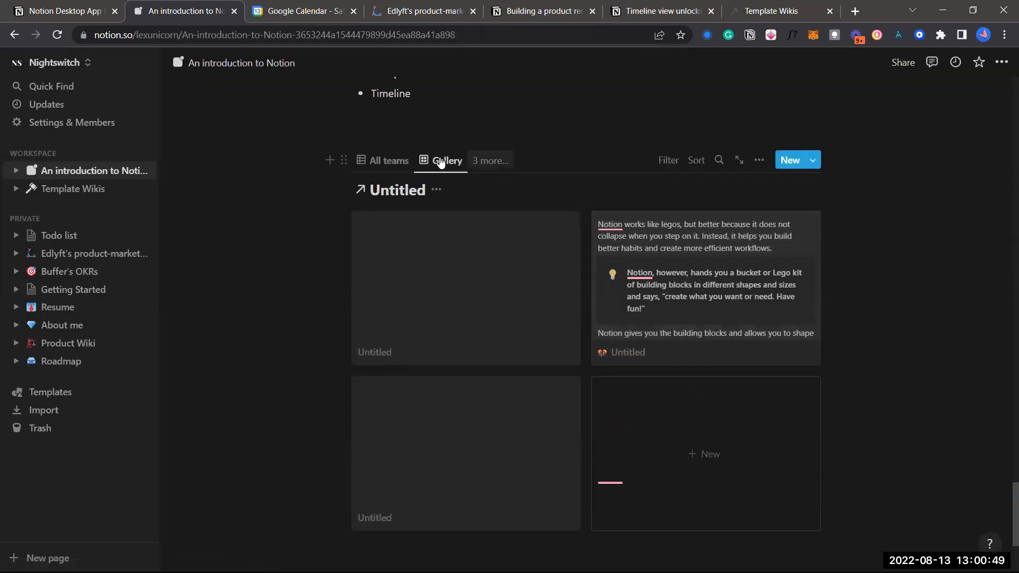
Add another view from the views dropdown, leaving its data source unset
left_click(479, 161)
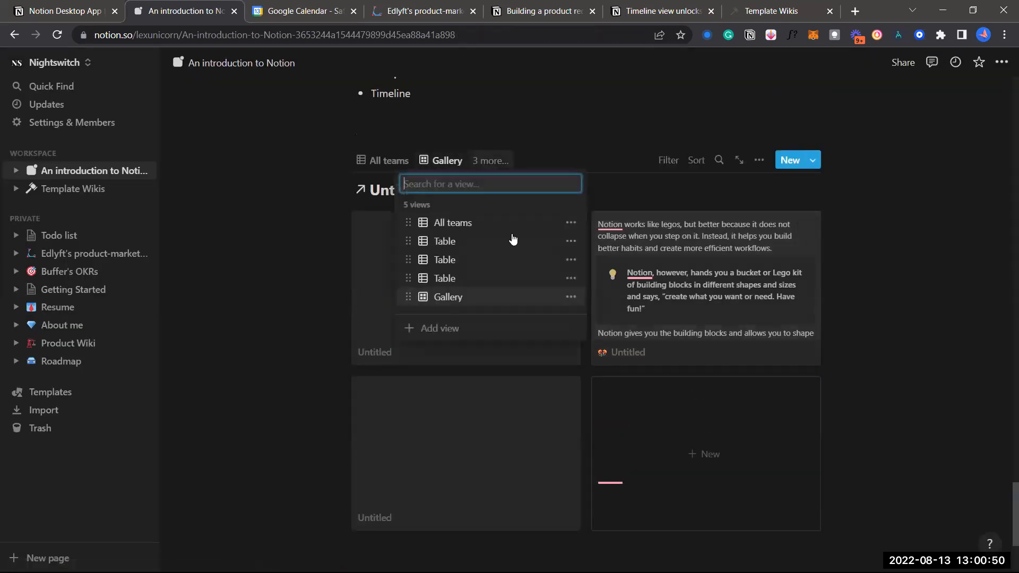
left_click(497, 330)
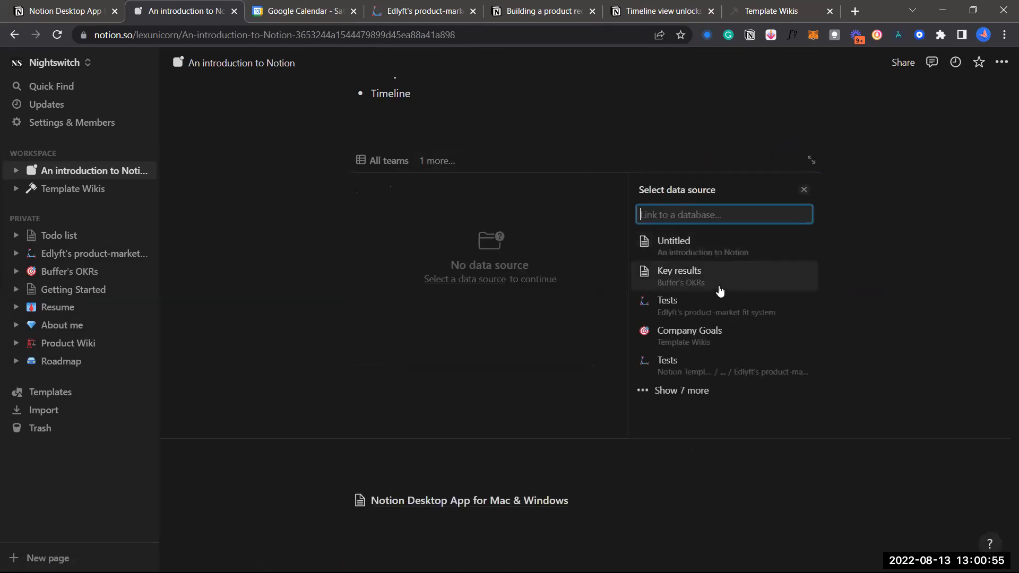
left_click(804, 190)
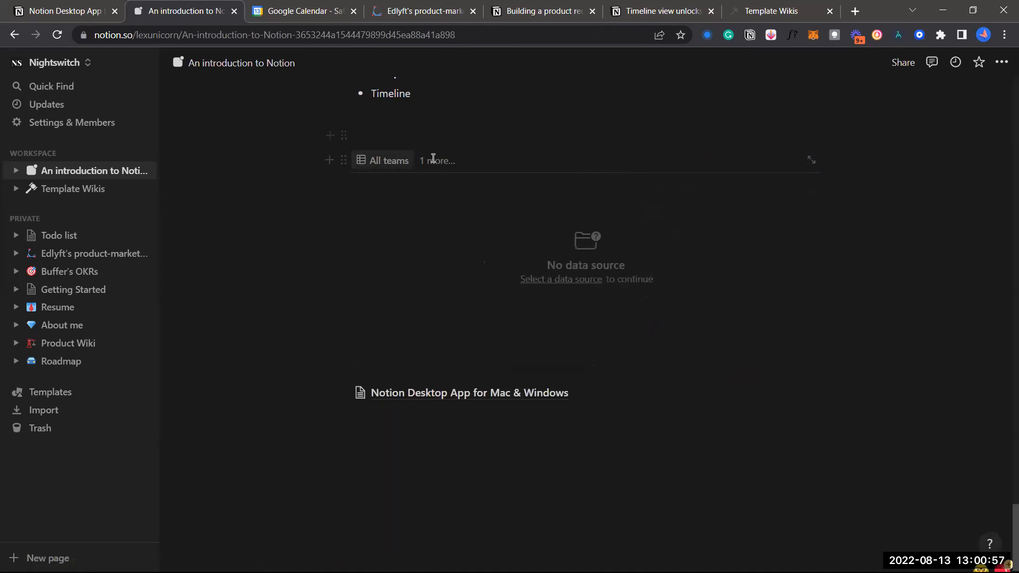
Delete the extra Table view and return to the Gallery view's menu
left_click(438, 160)
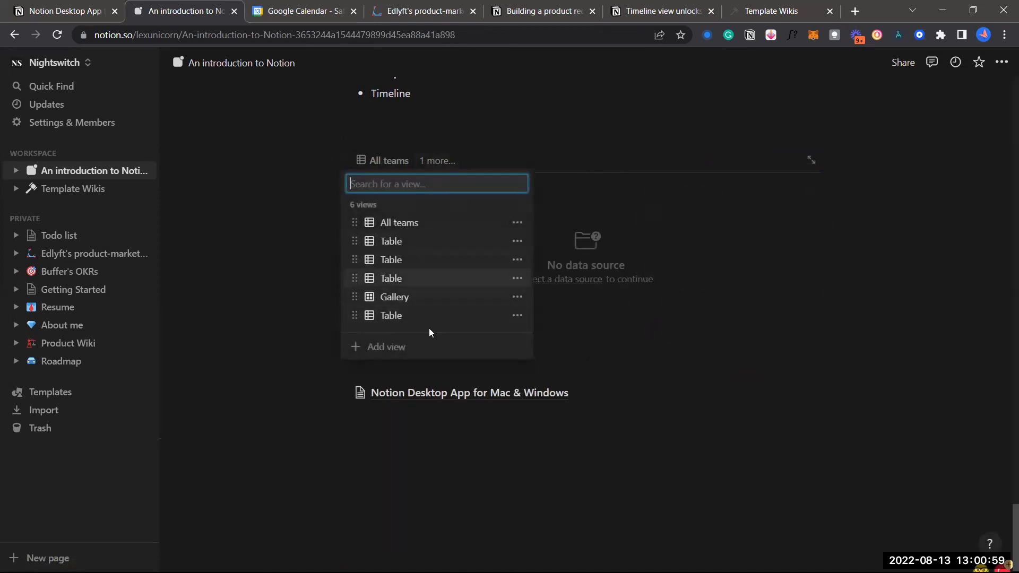
left_click(513, 222)
left_click(437, 246)
left_click(516, 259)
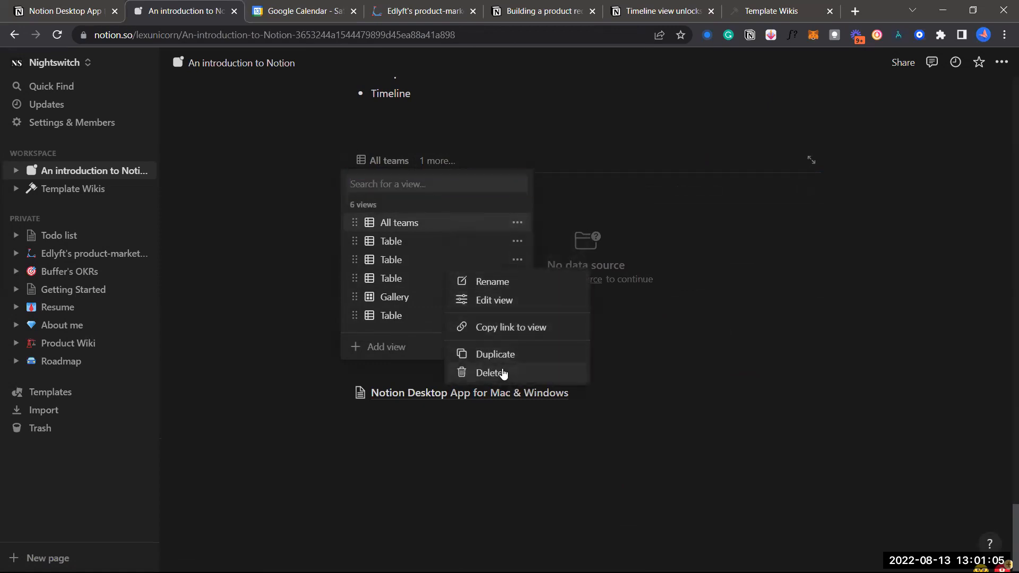
left_click(503, 373)
left_click(514, 313)
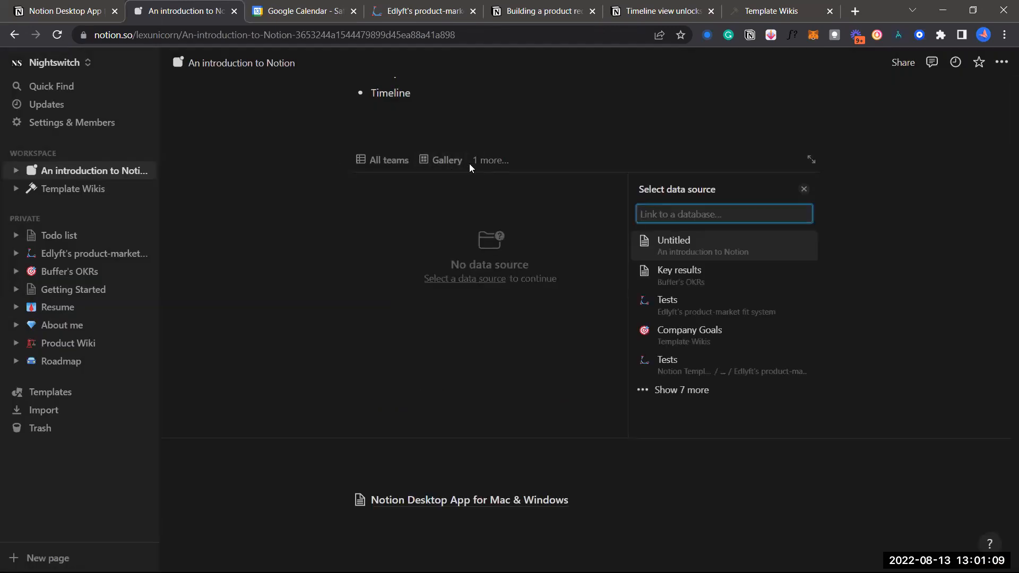
left_click(469, 164)
left_click(445, 160)
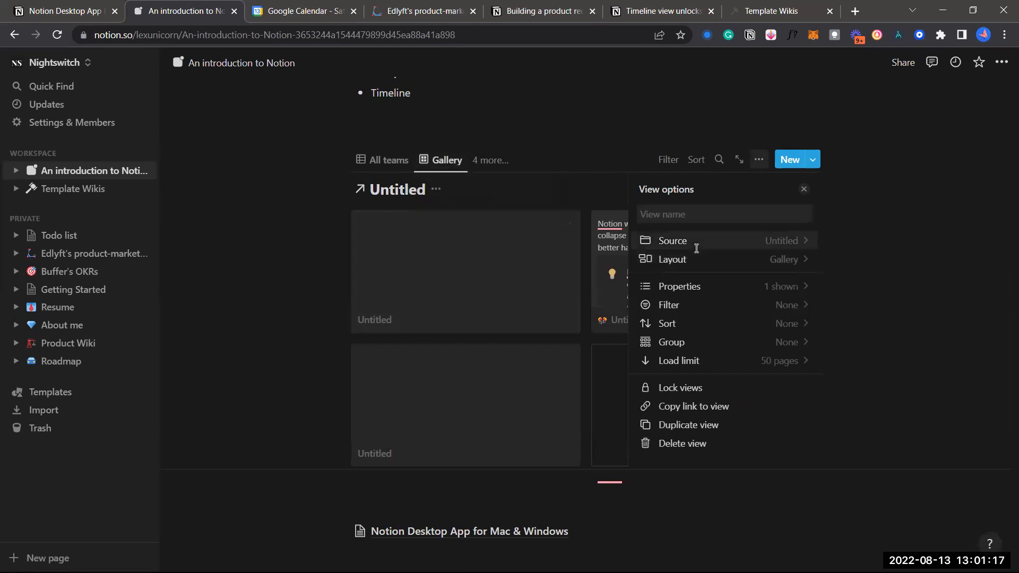
Switch the Untitled view's layout from Gallery to Timeline, showing August 2022
left_click(484, 139)
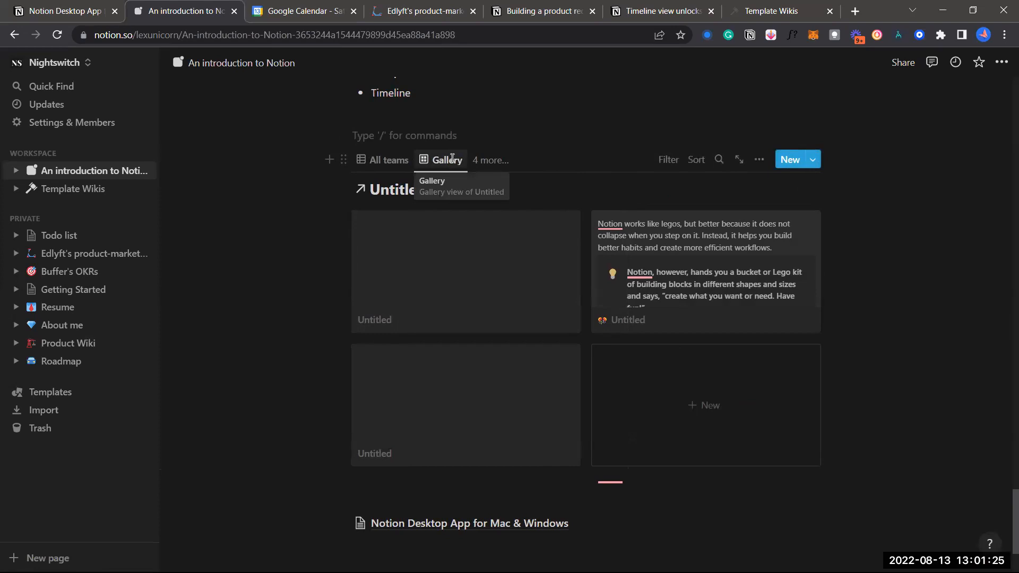
left_click(452, 158)
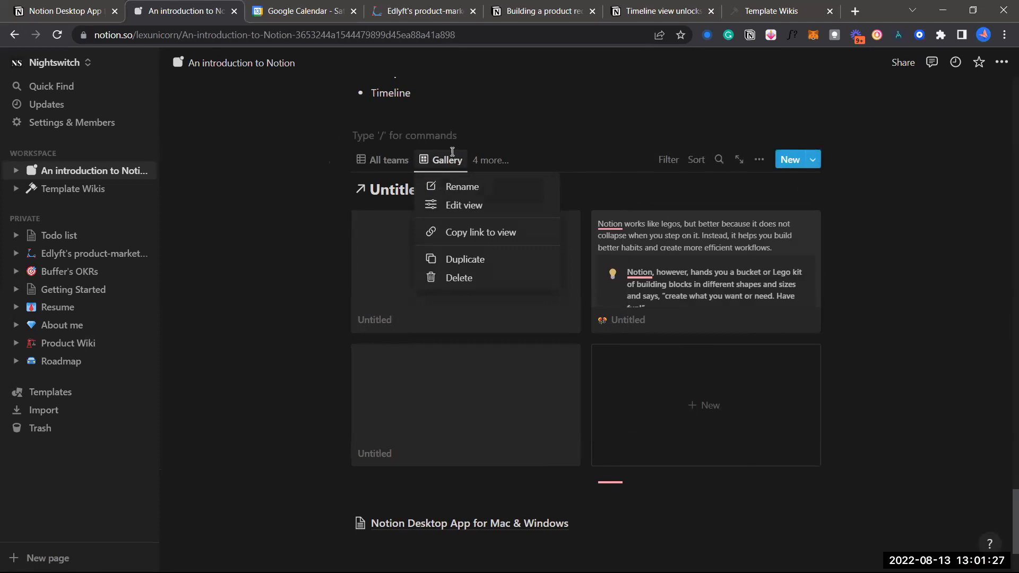
left_click(475, 204)
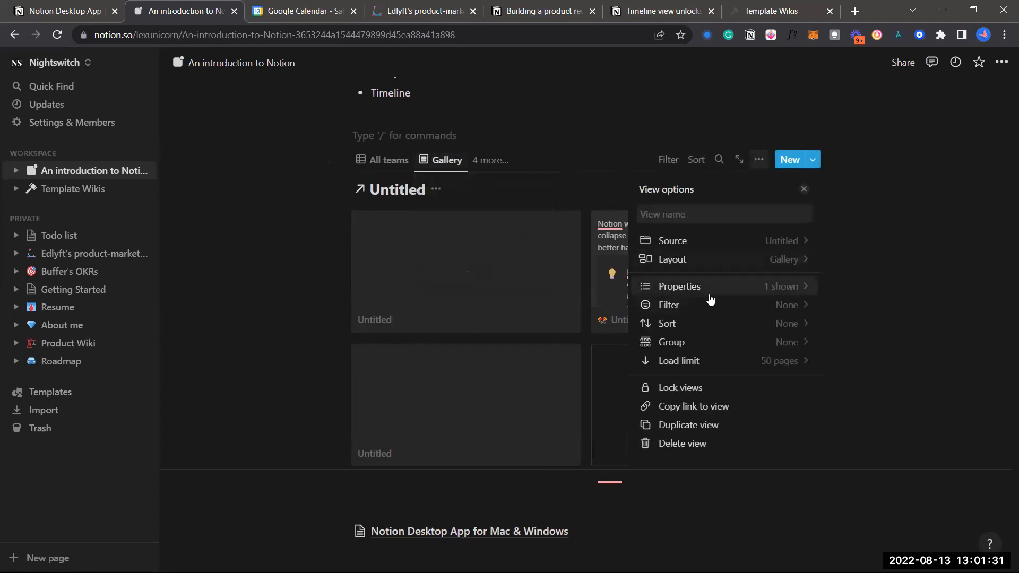
left_click(681, 264)
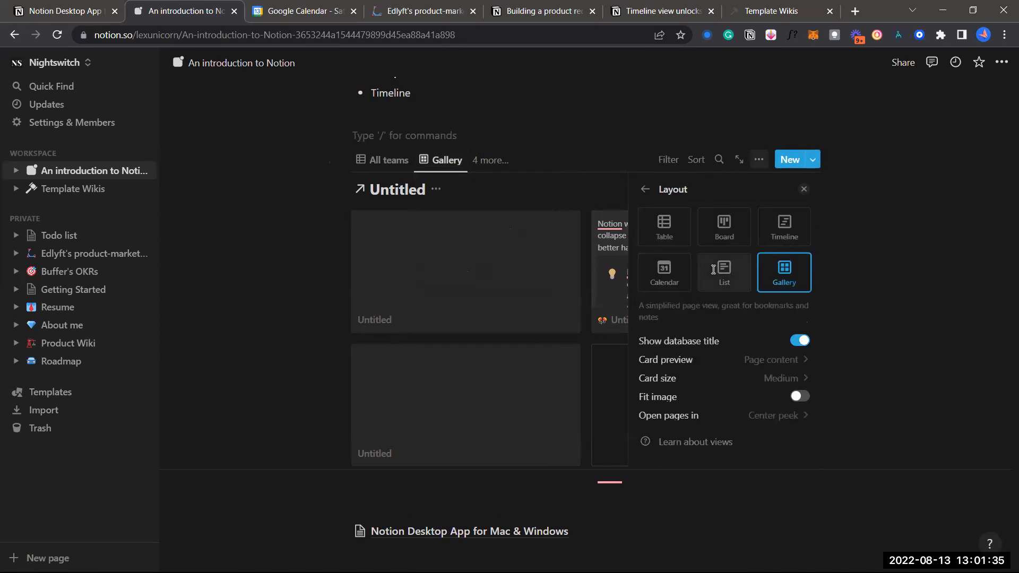
left_click(765, 239)
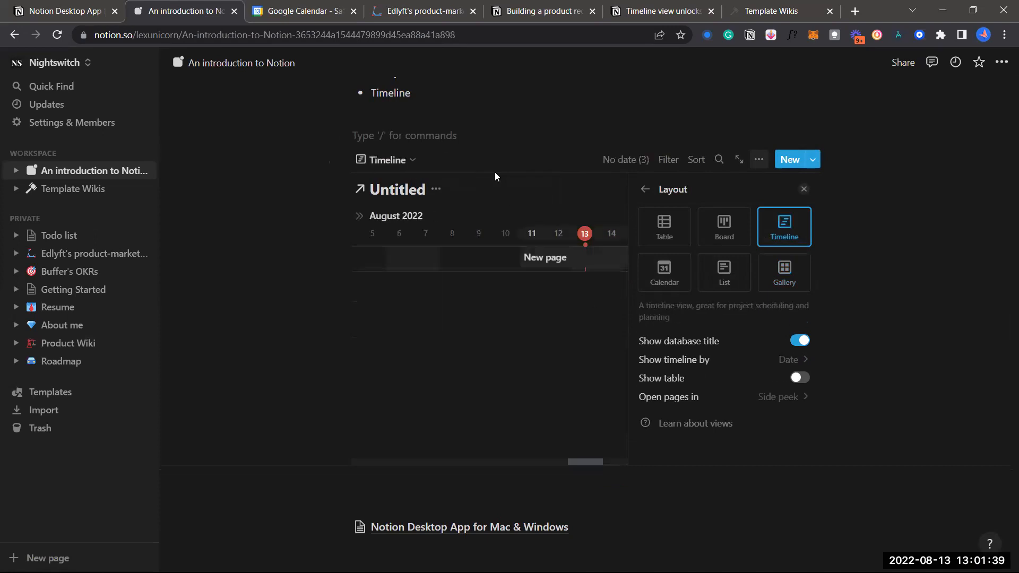
left_click(480, 158)
scroll(480, 158, "up", 1)
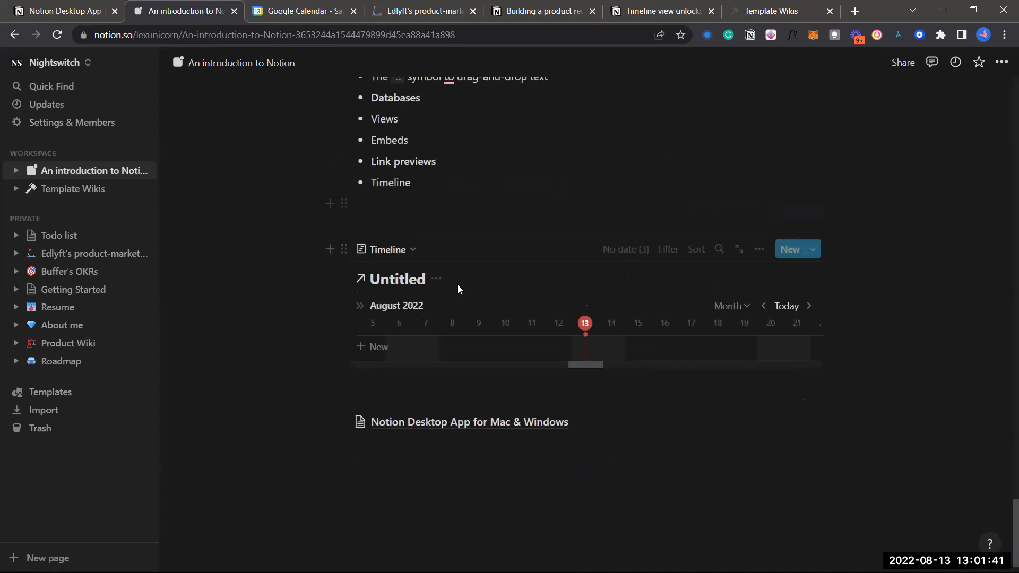
scroll(457, 285, "down", 1)
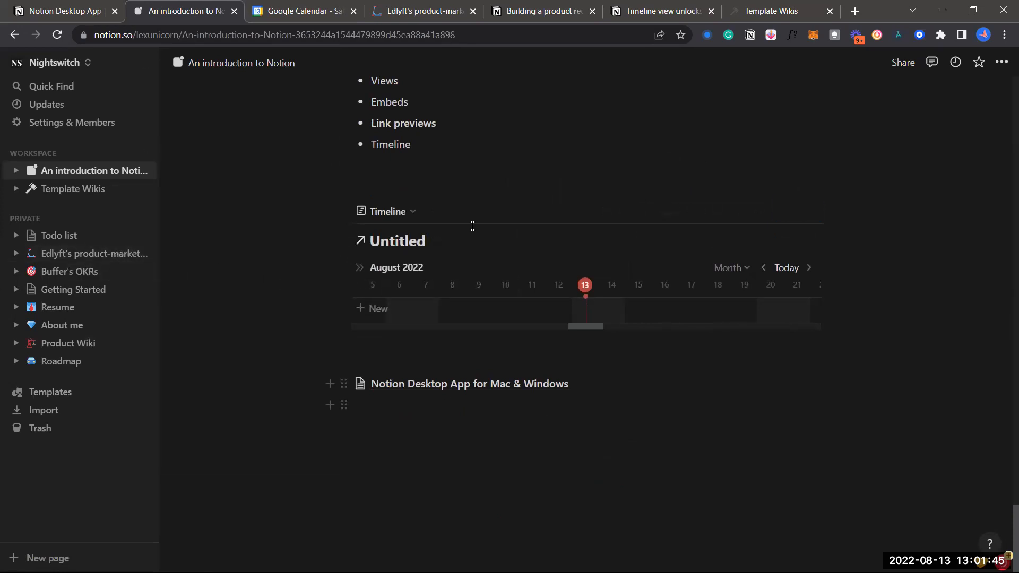
scroll(471, 226, "up", 4)
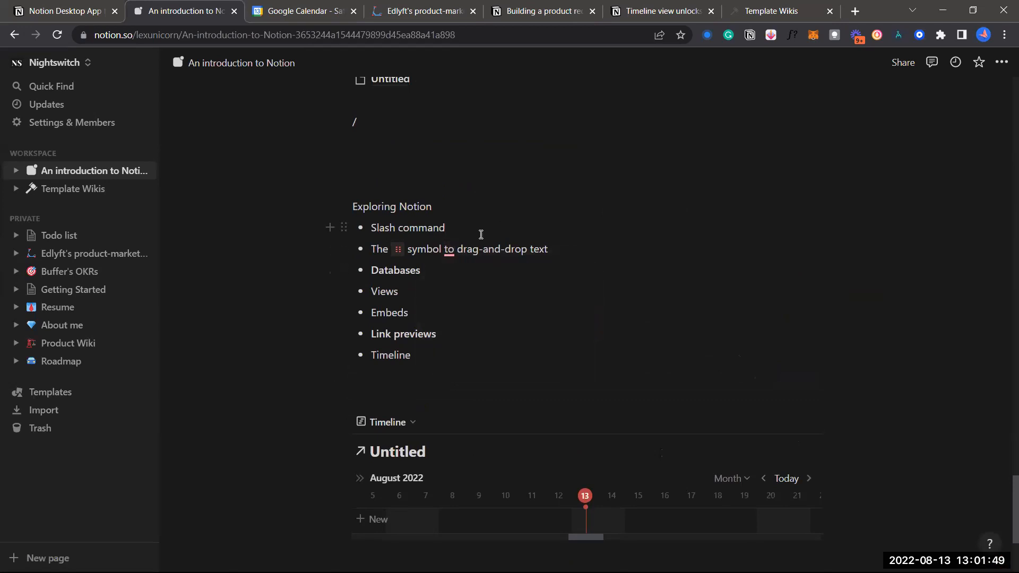
scroll(481, 236, "down", 4)
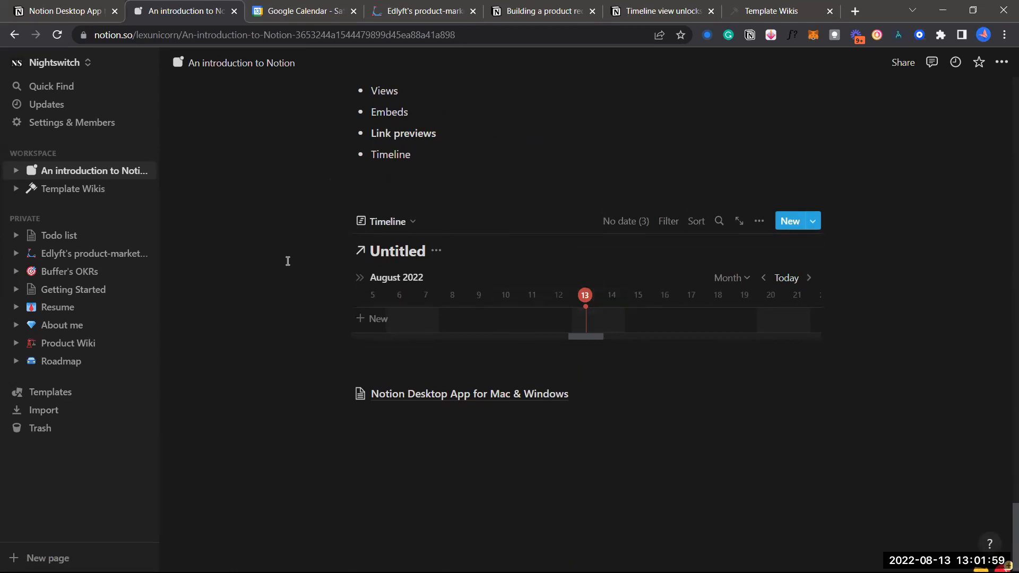
Open Buffer's OKRs, inspect the Progress column settings, and scroll down to the Key results table
left_click(64, 271)
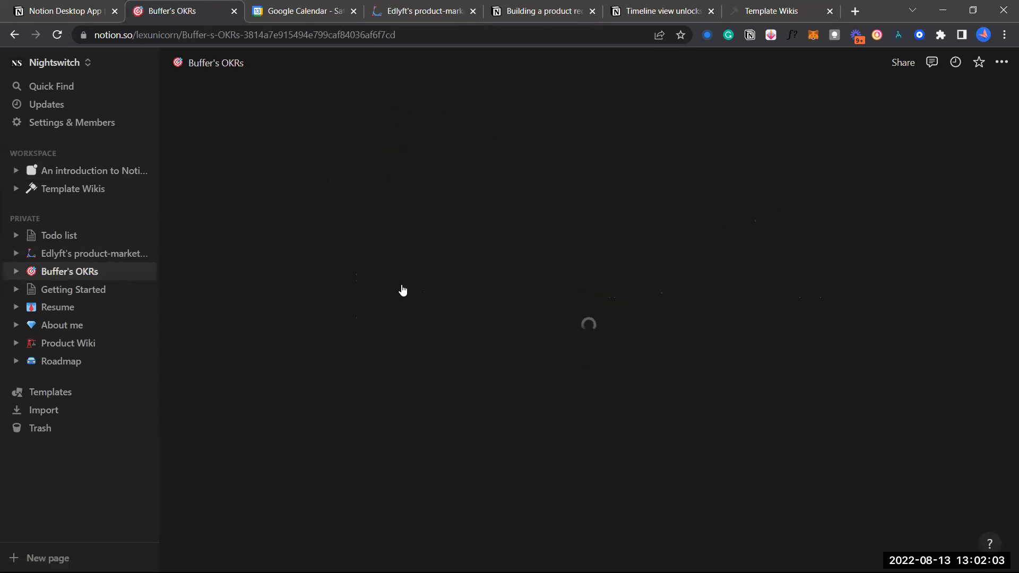
scroll(529, 340, "down", 3)
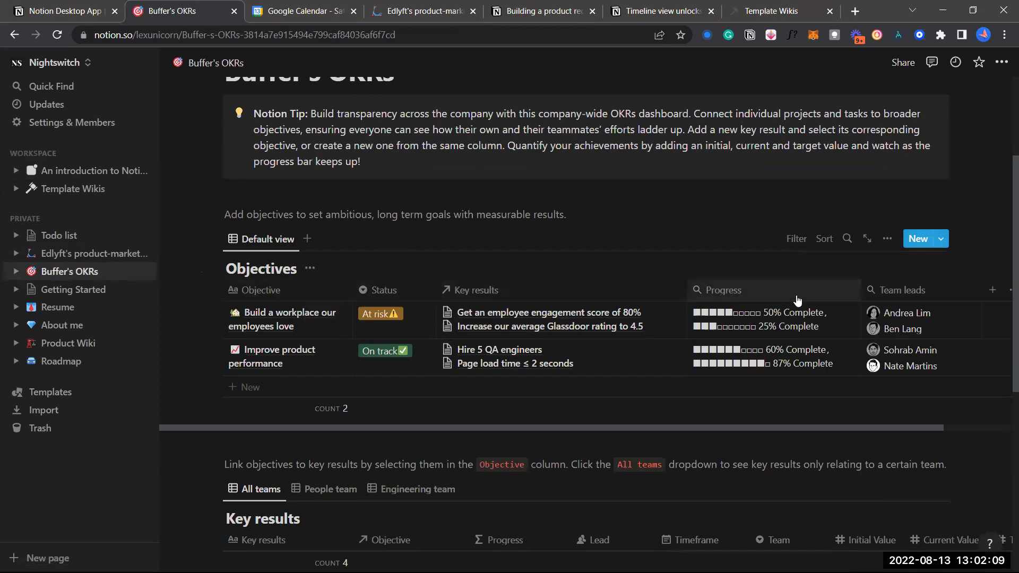
scroll(821, 301, "right", 3)
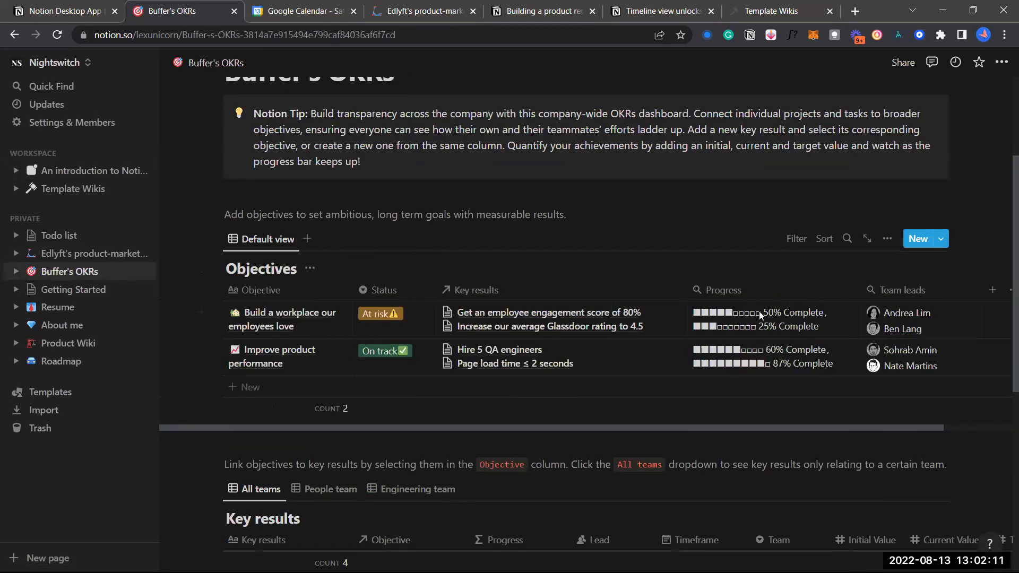
left_click(703, 291)
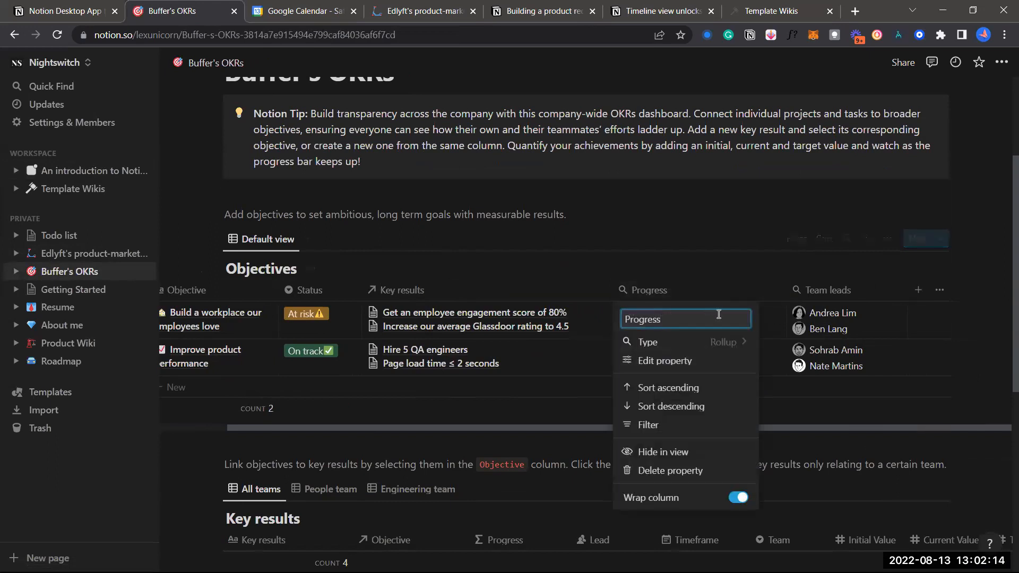
left_click(708, 262)
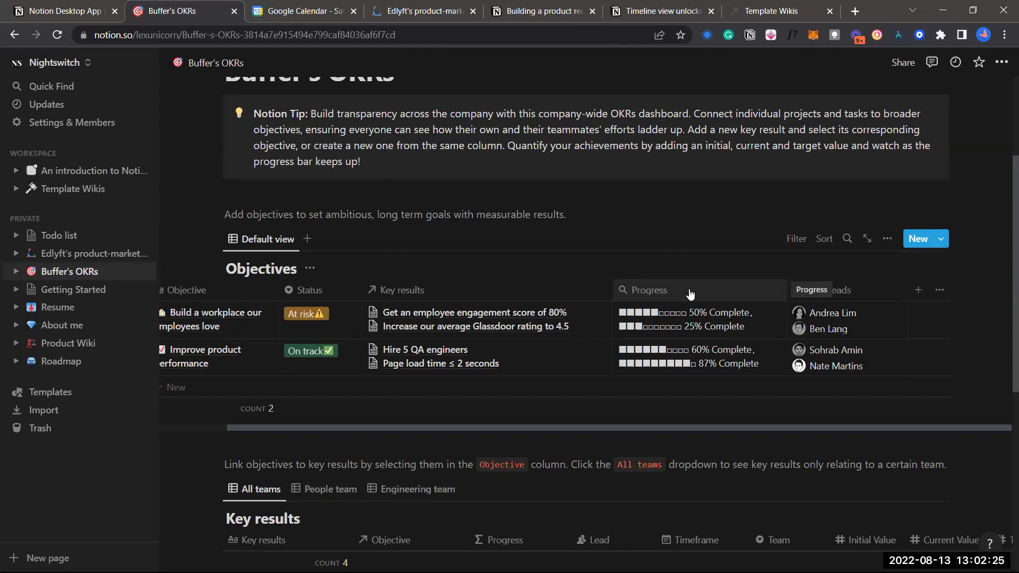
scroll(690, 294, "left", 3)
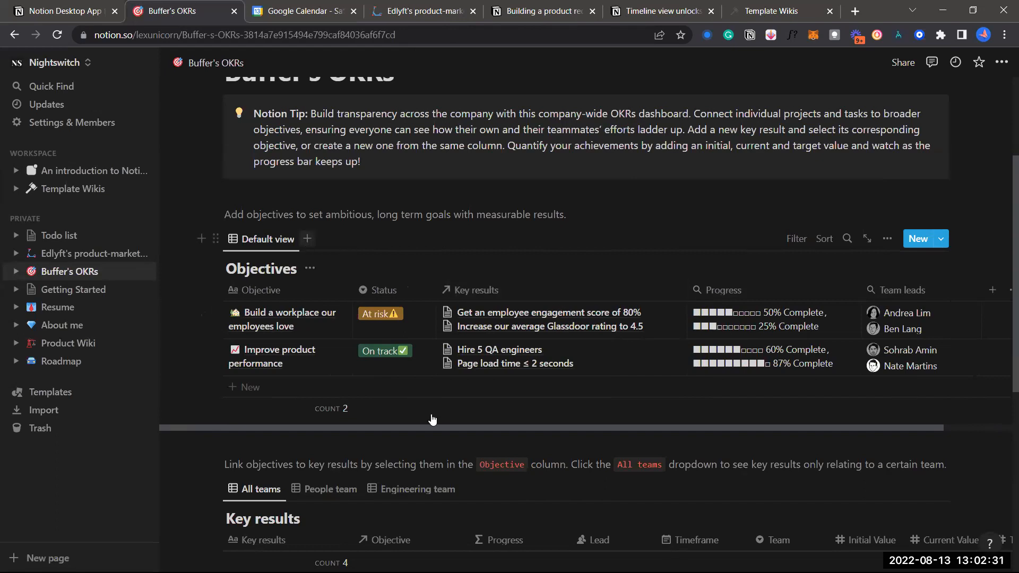
scroll(372, 420, "down", 3)
scroll(386, 446, "down", 2)
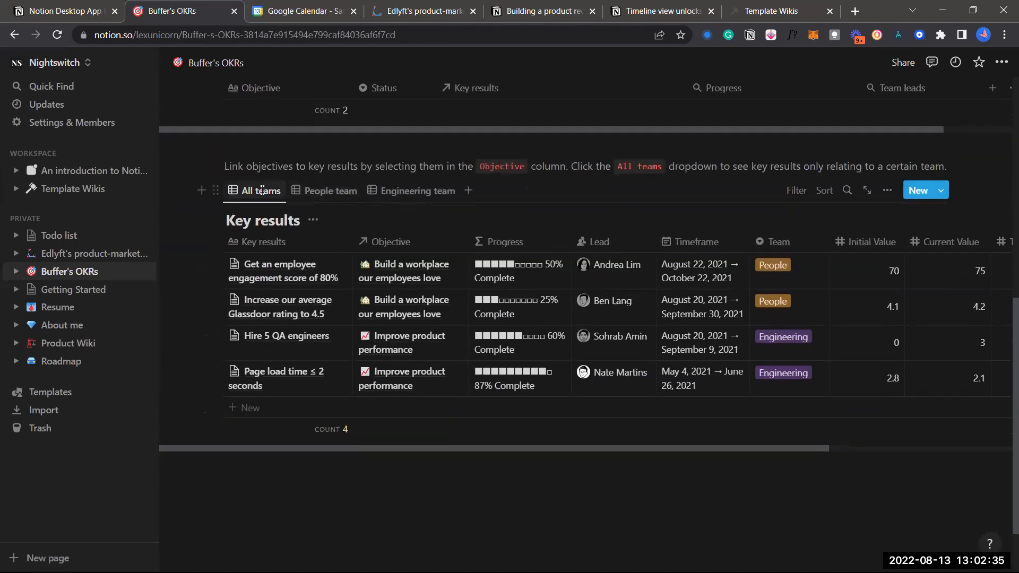
Switch from the People team view to the Engineering team's key results
left_click(297, 189)
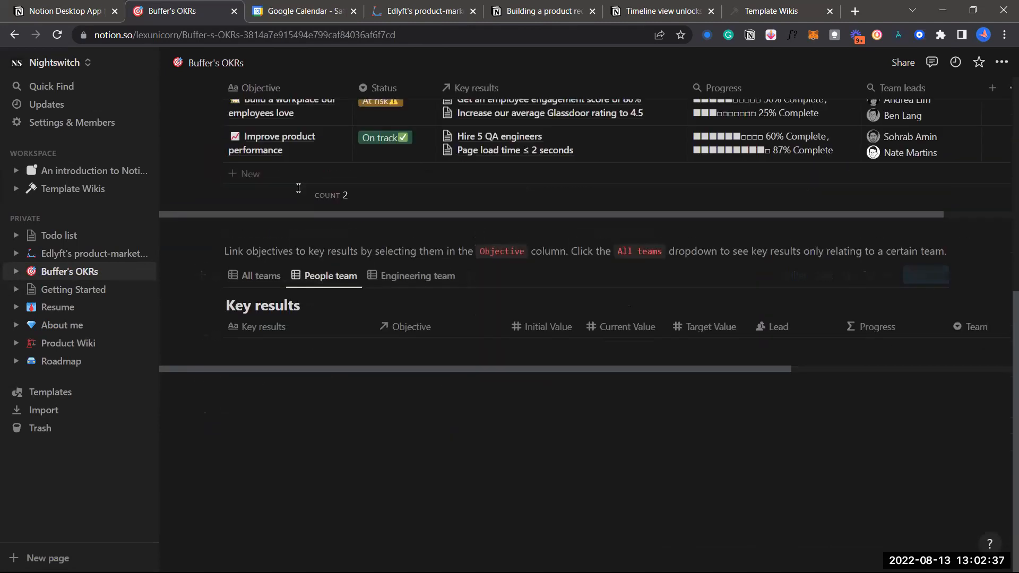
left_click(390, 276)
scroll(412, 276, "down", 1)
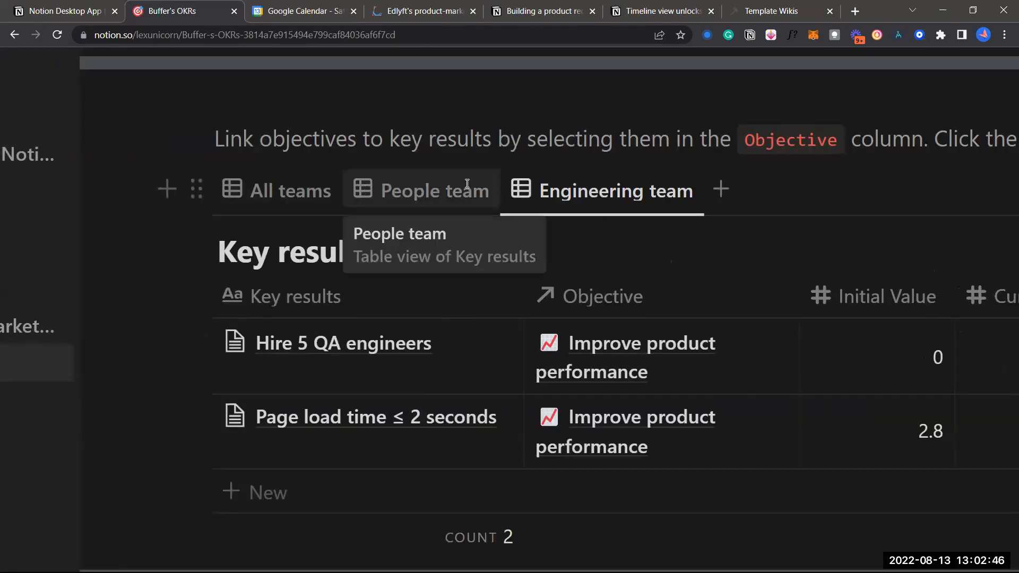
Change the Engineering team view's layout to Timeline
left_click(610, 191)
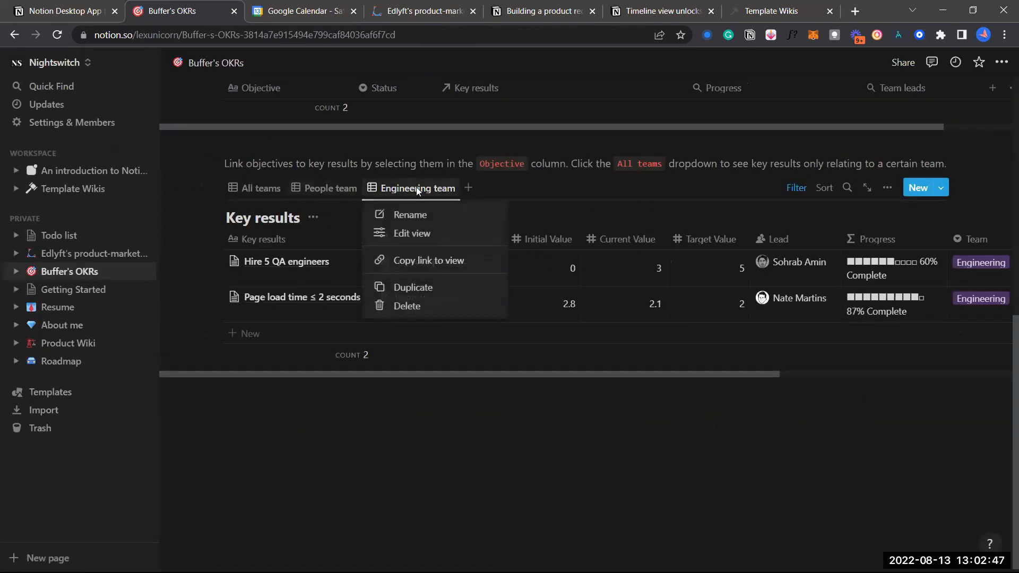
left_click(416, 233)
left_click(822, 277)
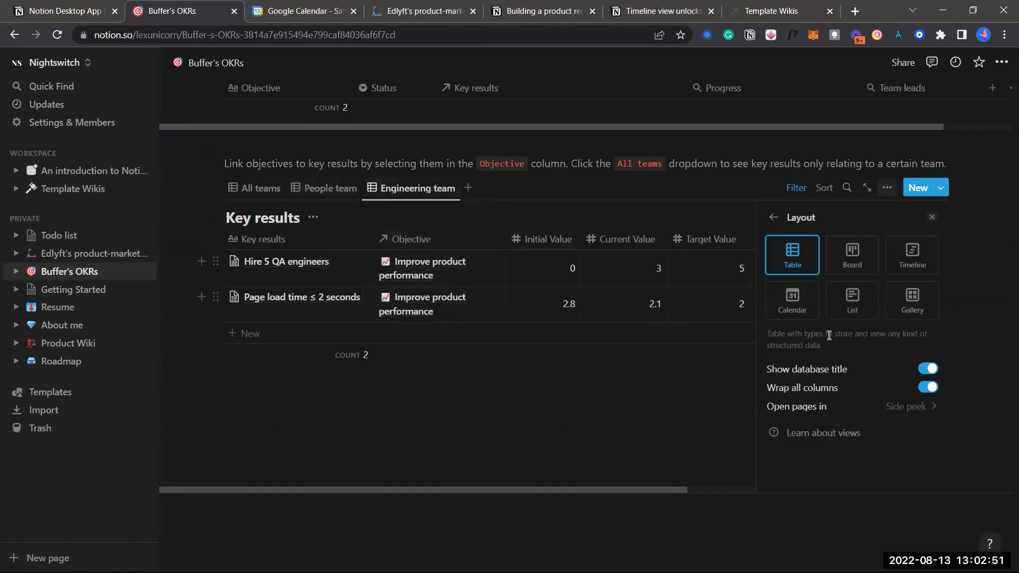
left_click(914, 262)
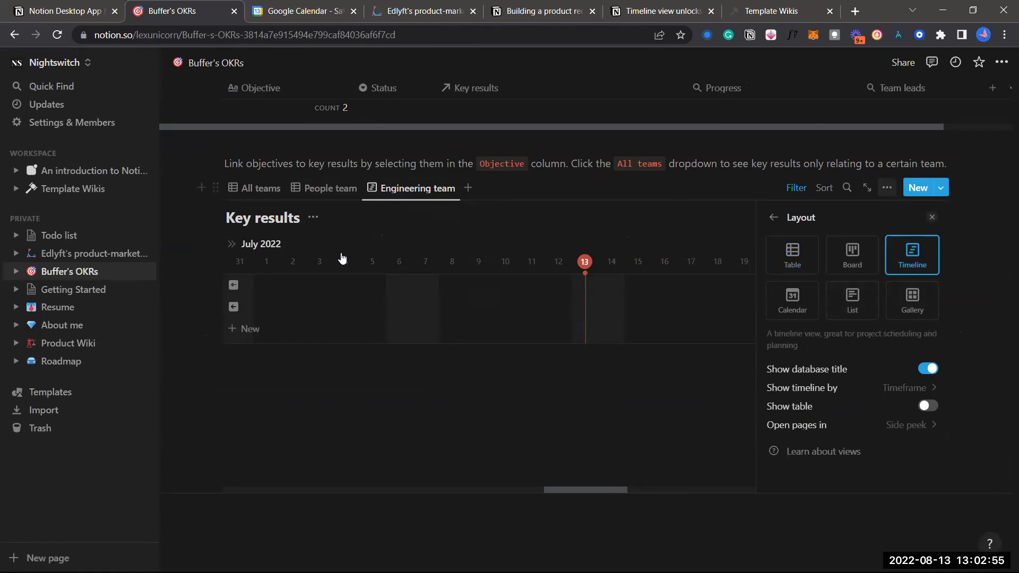
left_click(774, 218)
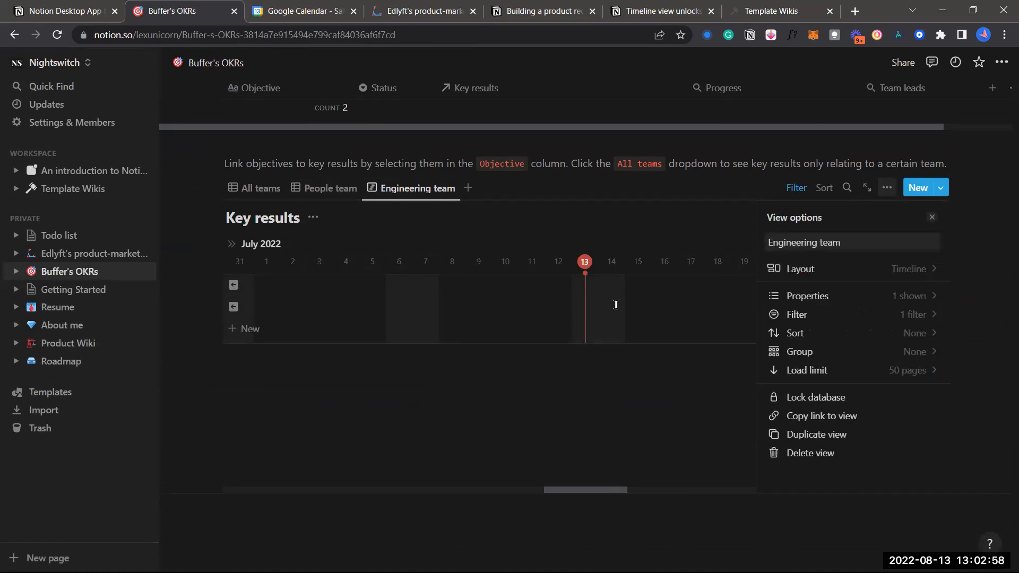
left_click(932, 217)
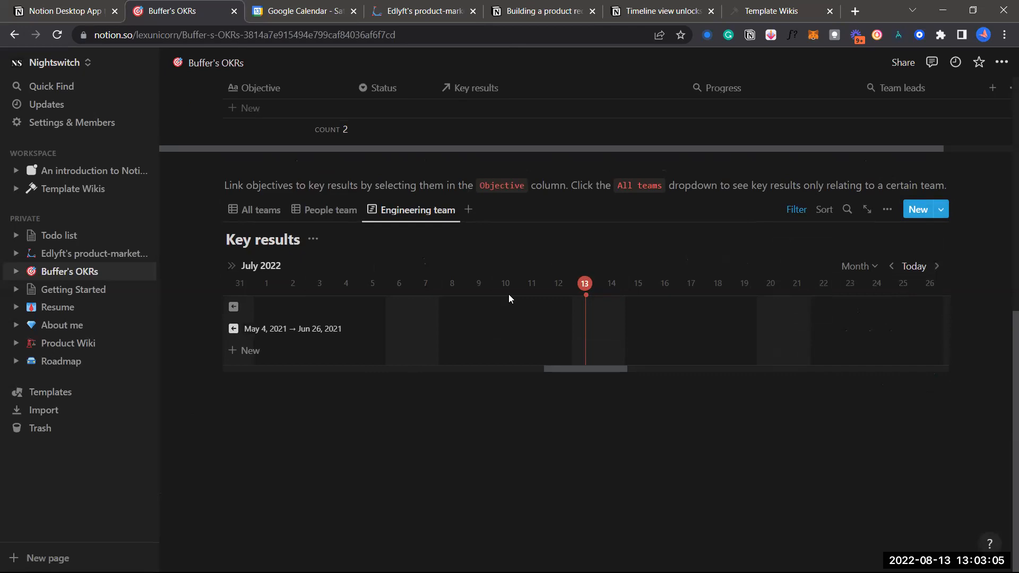
Add a key result spanning July 8–12 and show the key results table beside the timeline
left_click(525, 370)
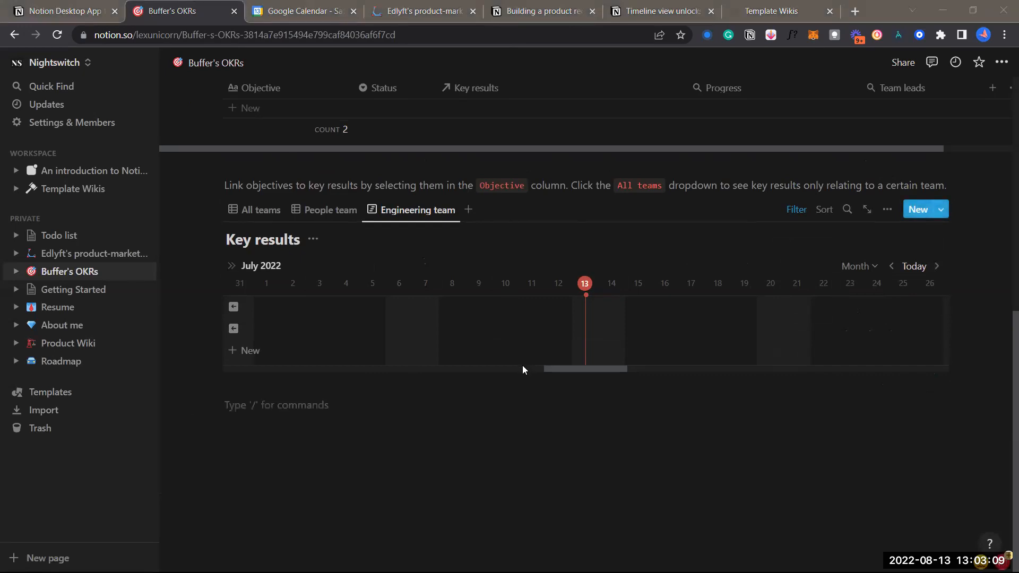
left_click(513, 364)
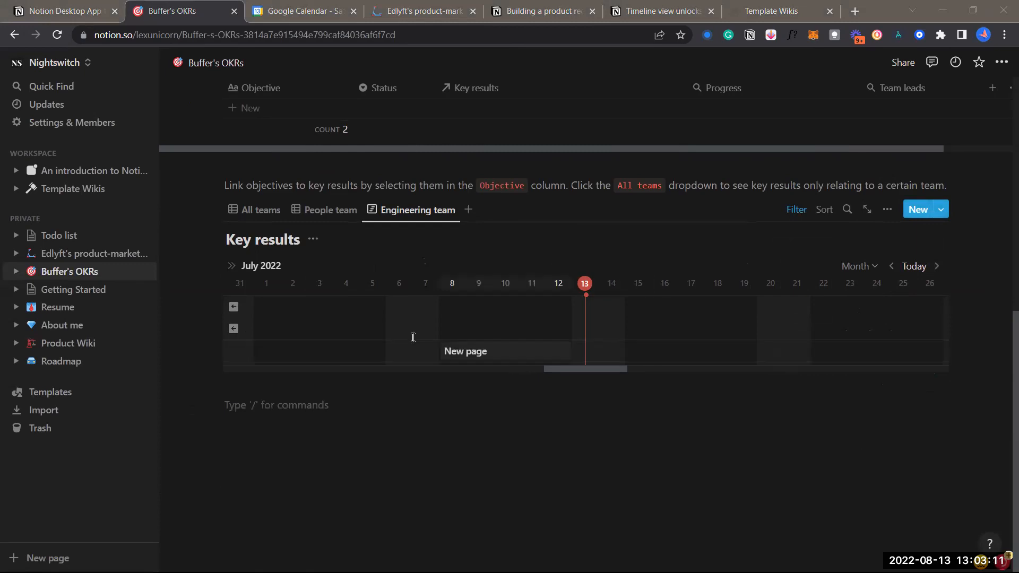
scroll(413, 337, "left", 2)
scroll(391, 334, "left", 1)
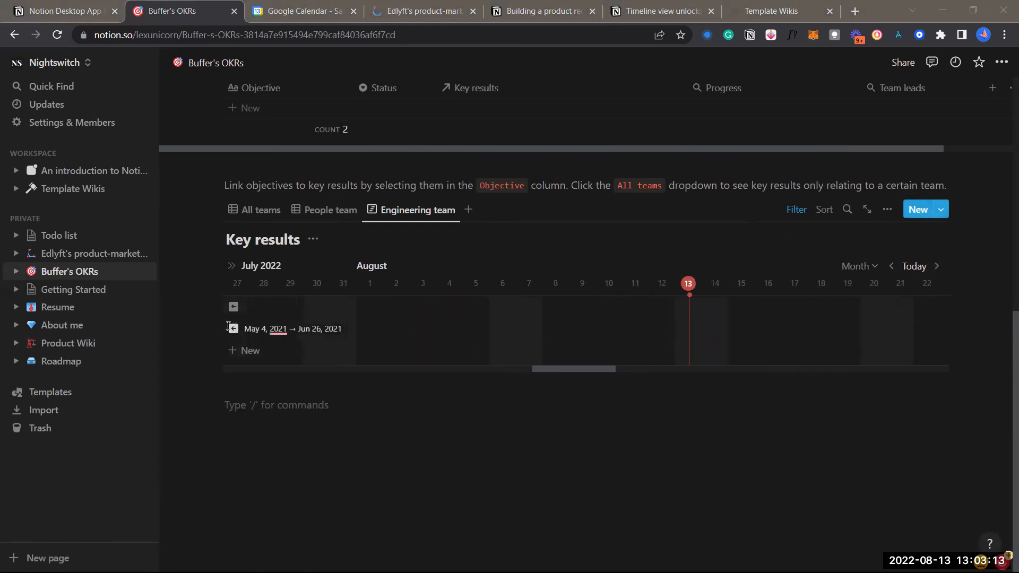
left_click(231, 265)
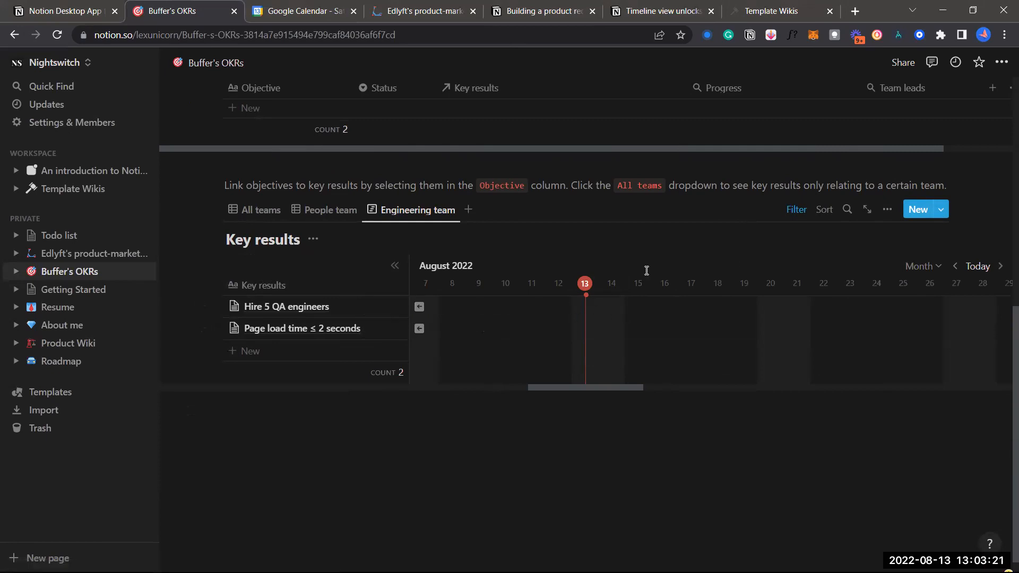
Switch the timeline to Quarter scale and jump to the Page load time ≤ 2 seconds bar
left_click(938, 267)
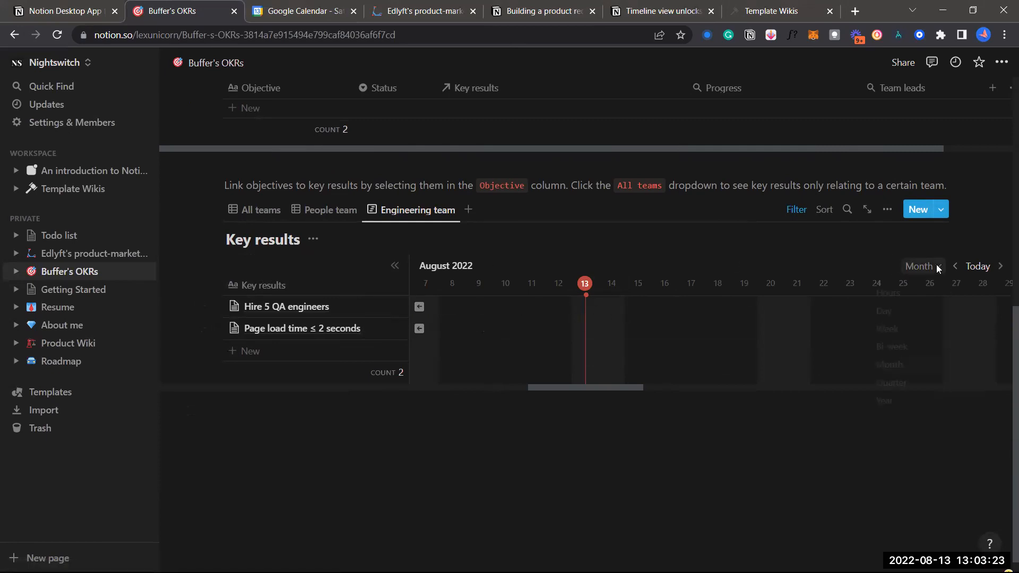
left_click(916, 391)
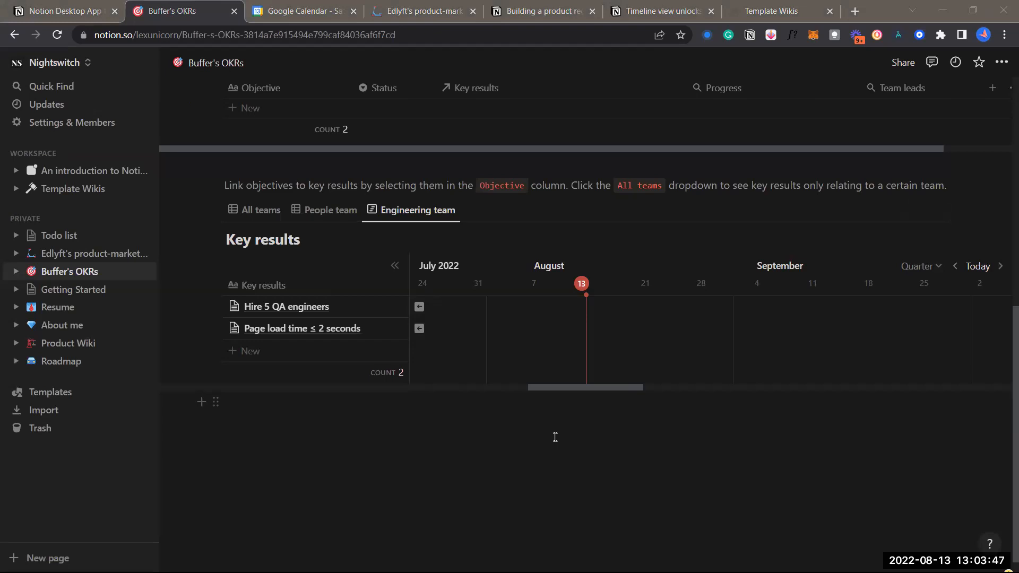
left_click(580, 457)
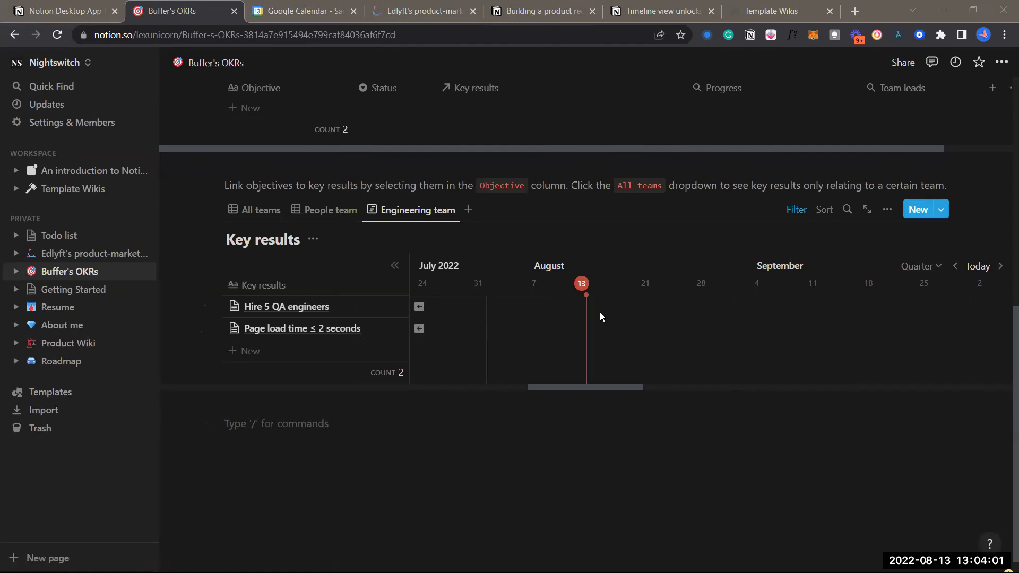
left_click(416, 327)
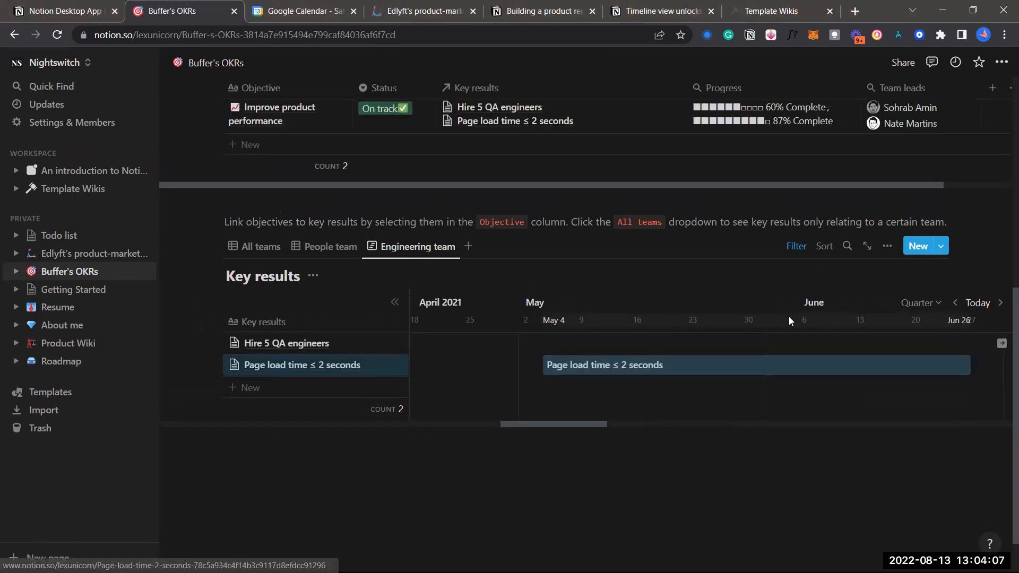
Switch the timeline to Year scale and drag the Page load time bar earlier, then back later
left_click(929, 303)
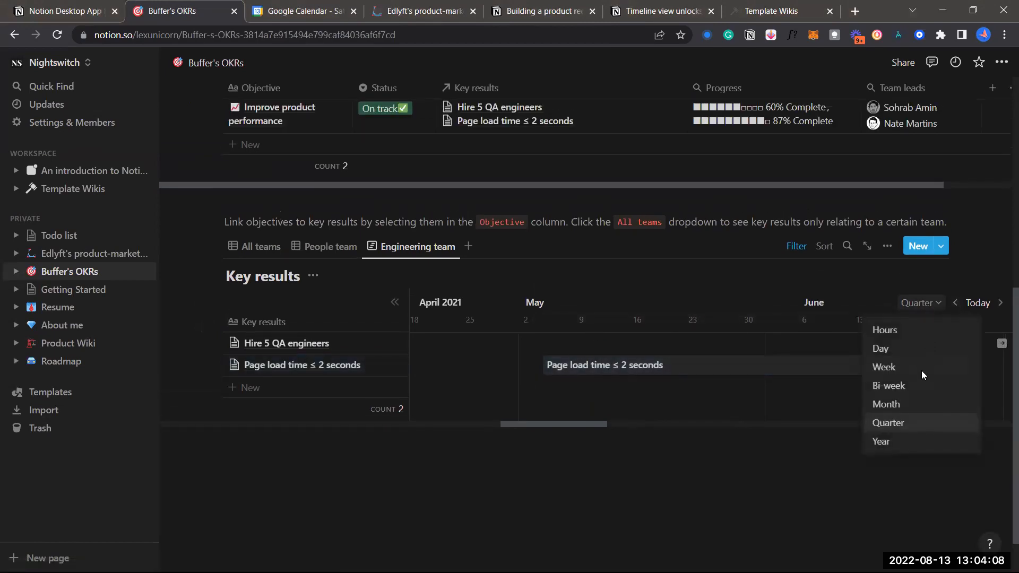
left_click(907, 441)
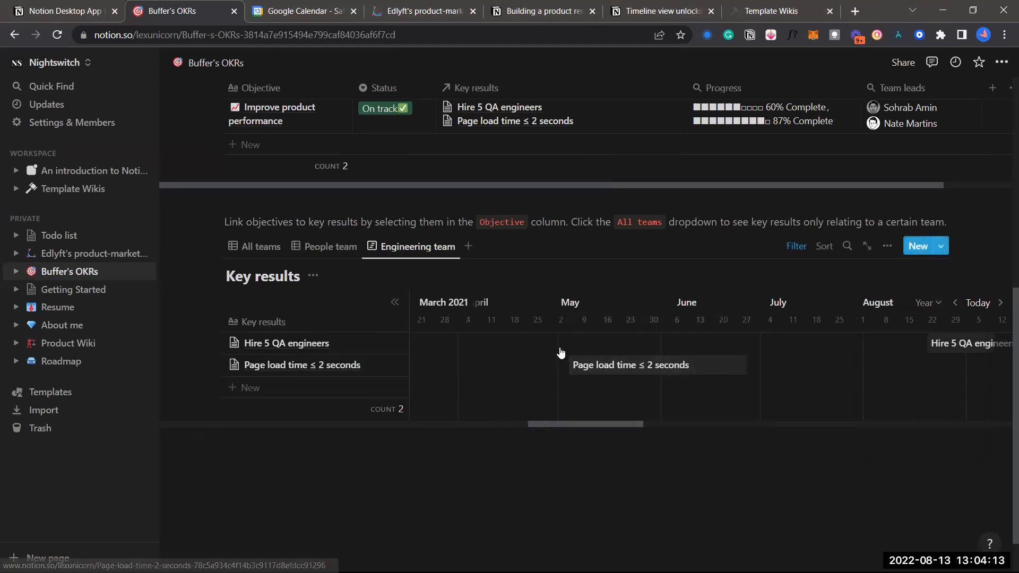
left_click_drag(624, 375, 539, 372)
left_click_drag(644, 368, 787, 363)
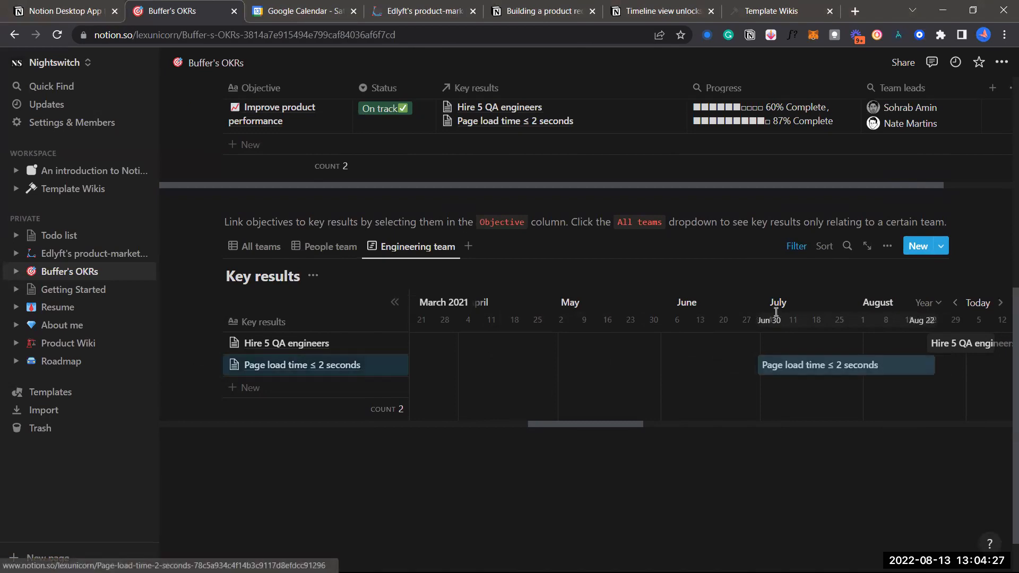
left_click(776, 515)
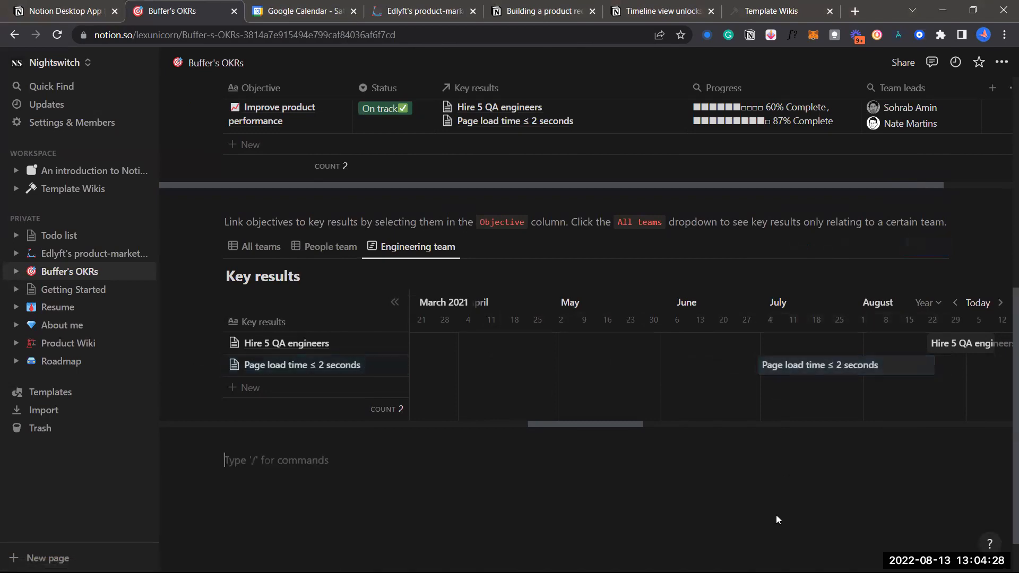
Preview the Page load time page, then shorten its bar to run June 30 to July 19
left_click(792, 365)
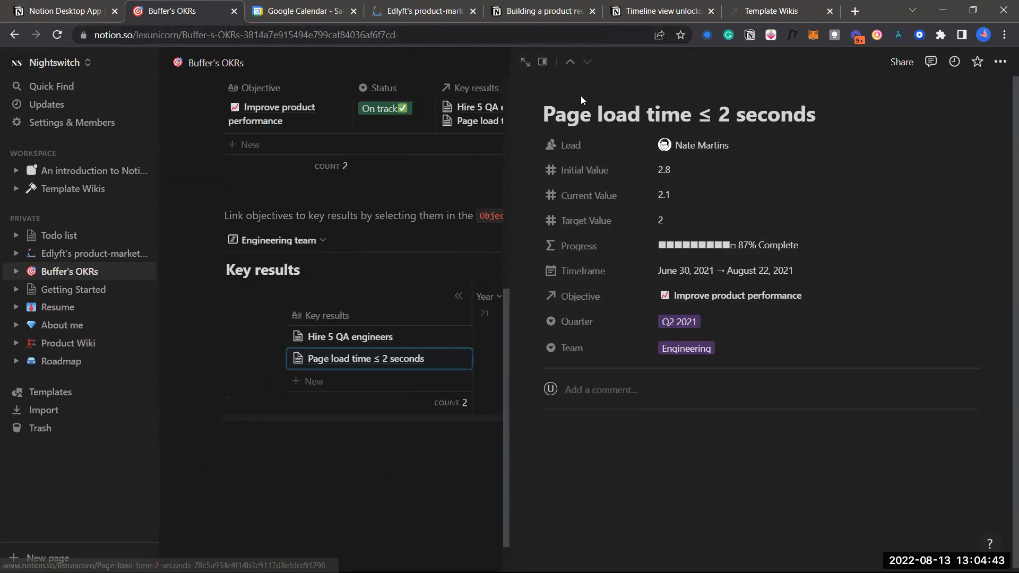
left_click(531, 57)
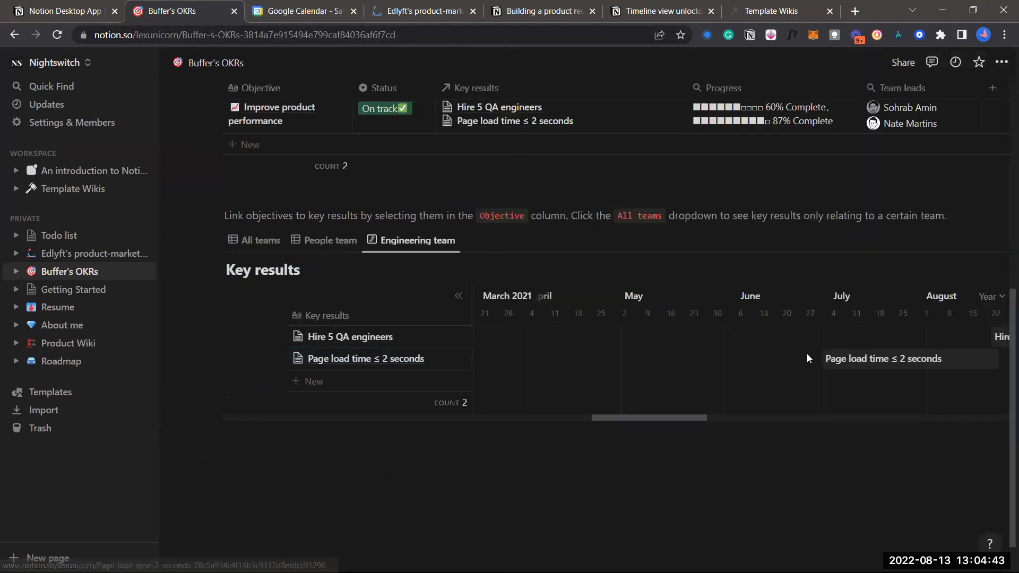
left_click(935, 364)
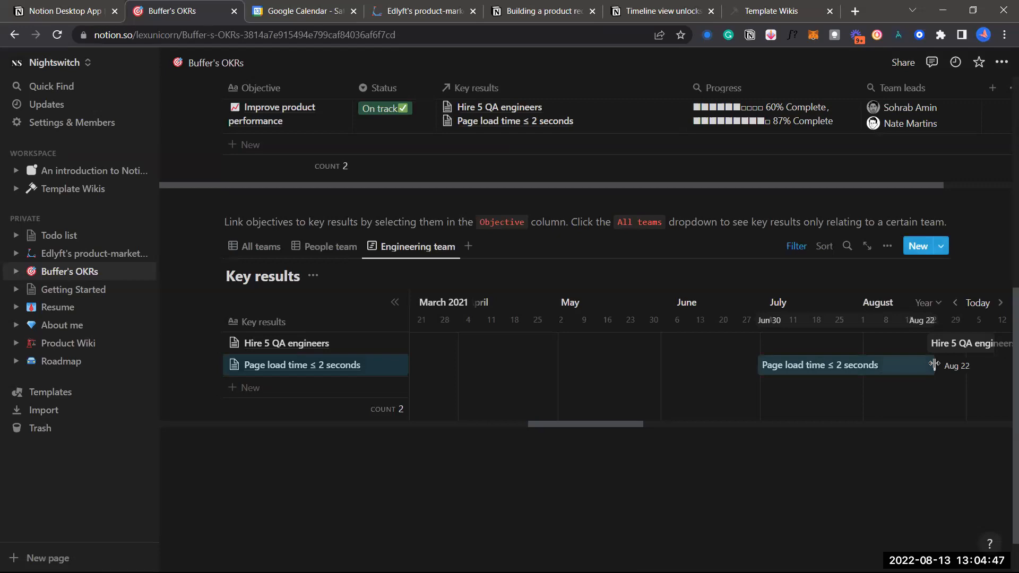
left_click_drag(935, 365, 822, 359)
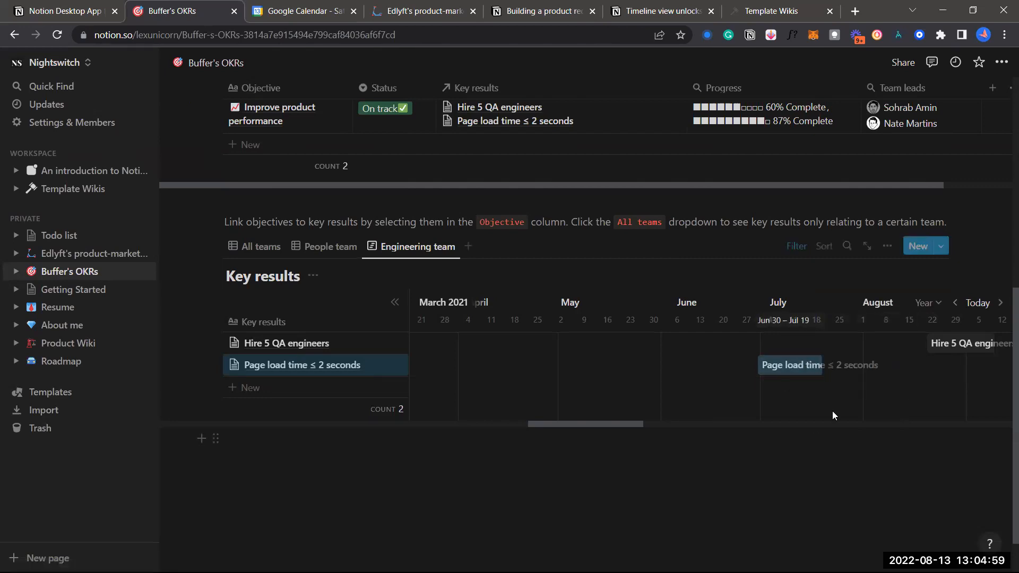
left_click(730, 454)
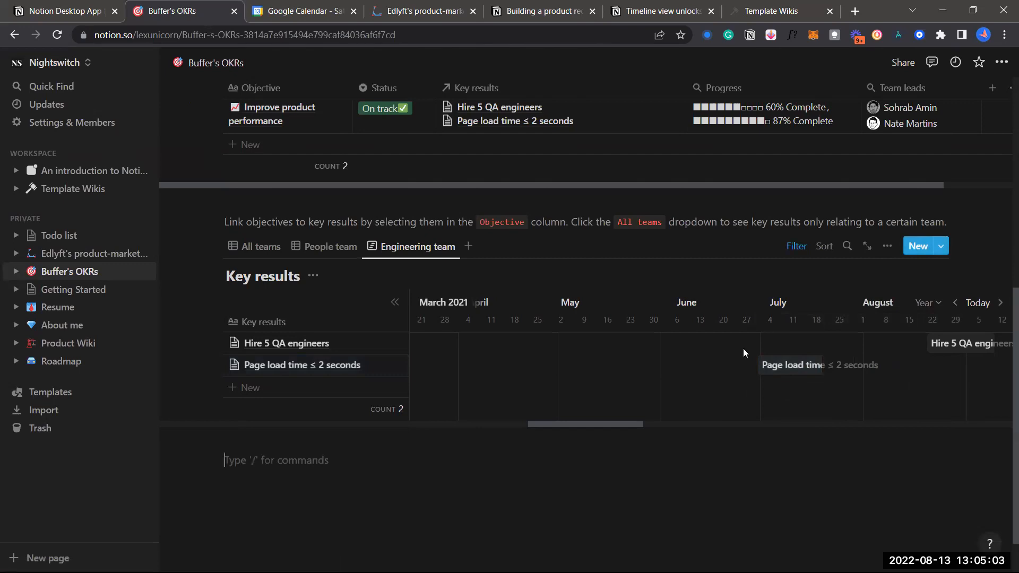
left_click(473, 342)
Add a new key result row named 'Road map'
scroll(452, 357, "down", 1)
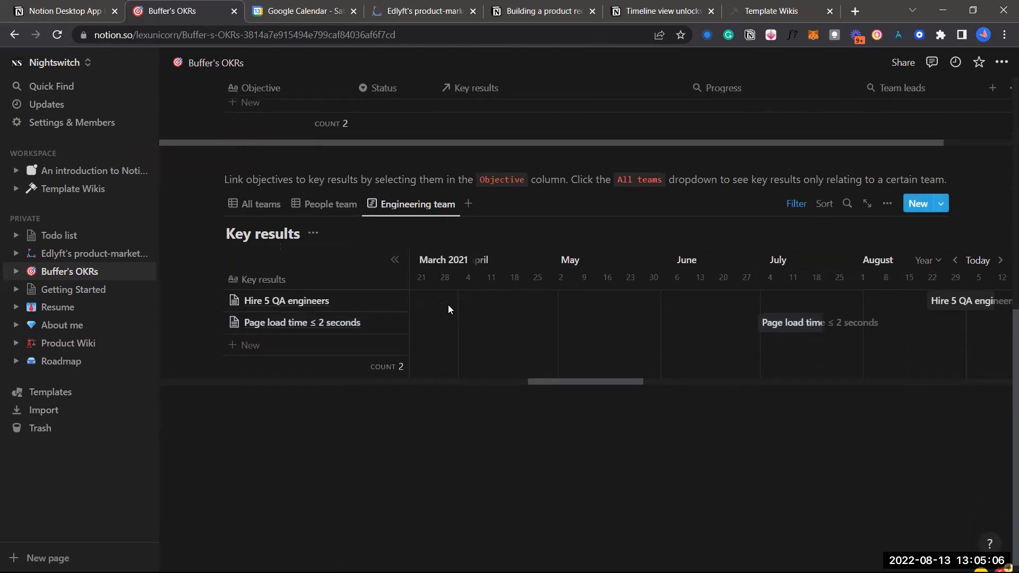
left_click(253, 343)
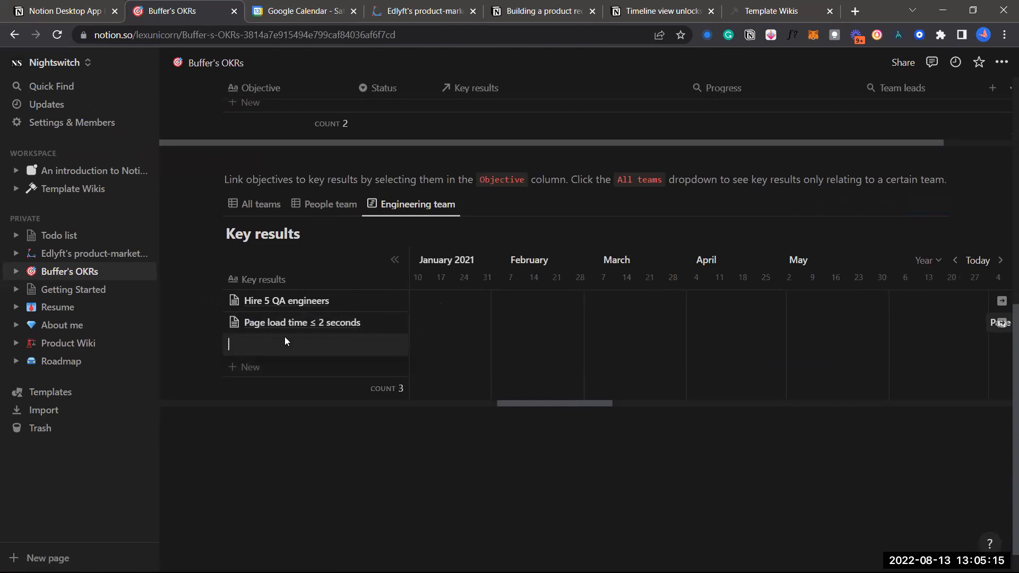
type("Road ma")
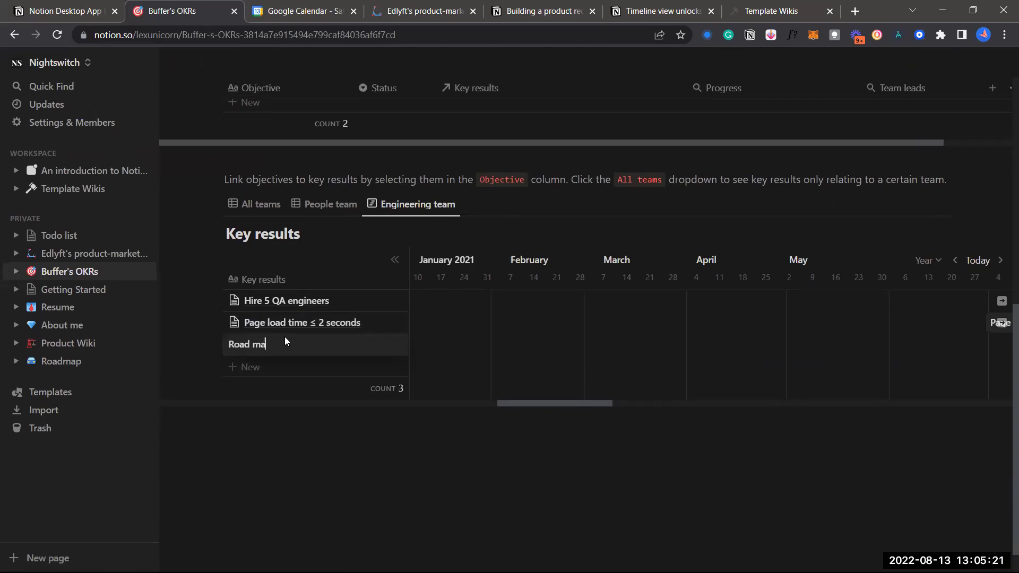
key("Escape")
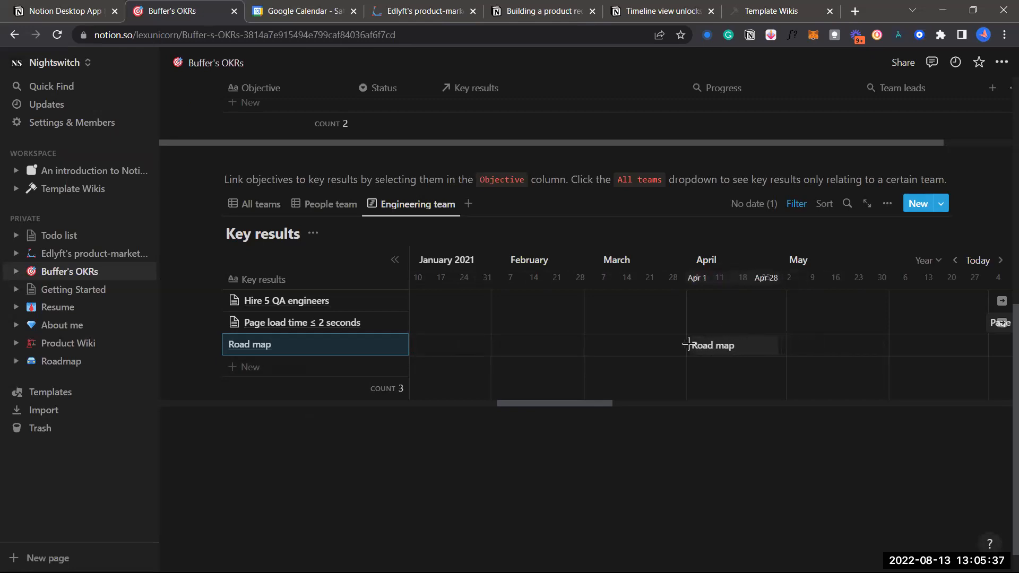
Place the Road map bar on the timeline from April 1 to May 12
left_click(689, 344)
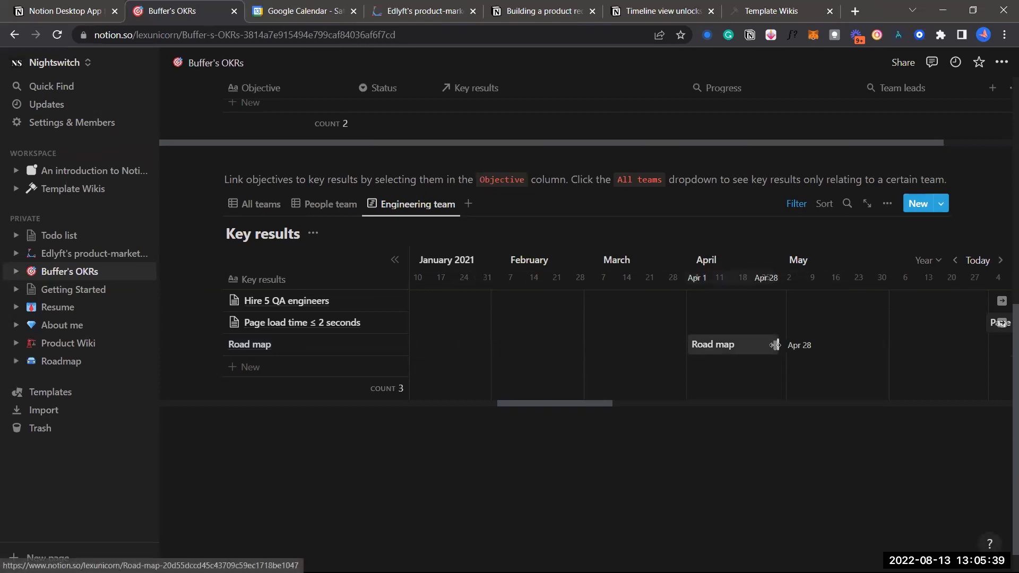
mouse_move(836, 337)
left_mouse_down()
mouse_move(749, 342)
mouse_move(826, 330)
left_mouse_up()
left_click(681, 478)
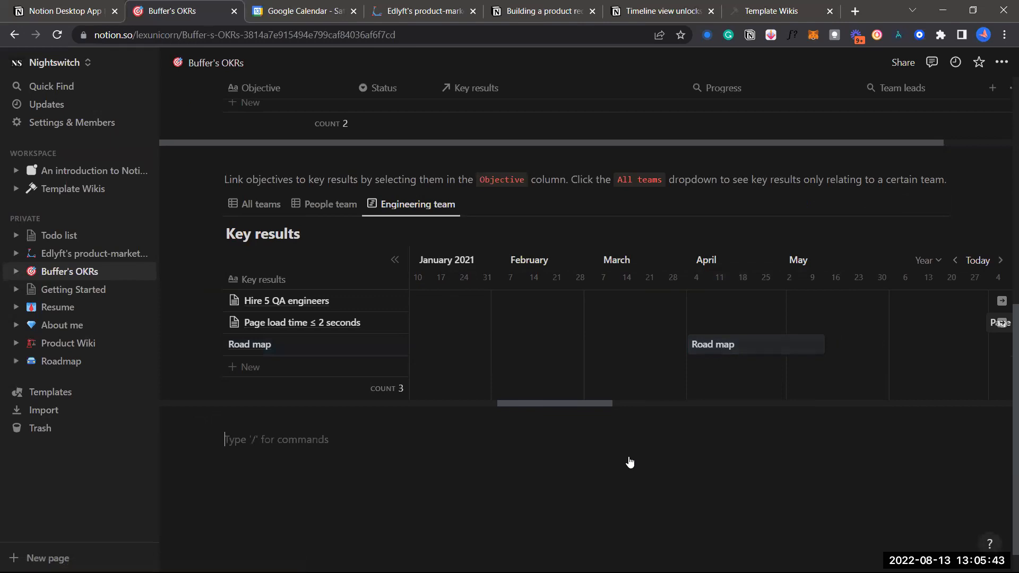
scroll(628, 461, "up", 1)
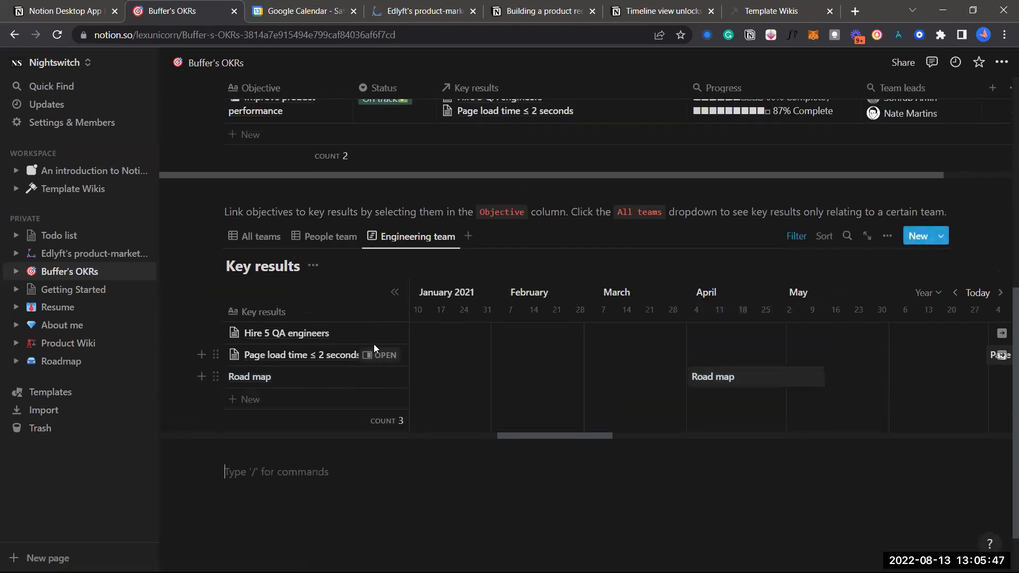
scroll(466, 249, "up", 2)
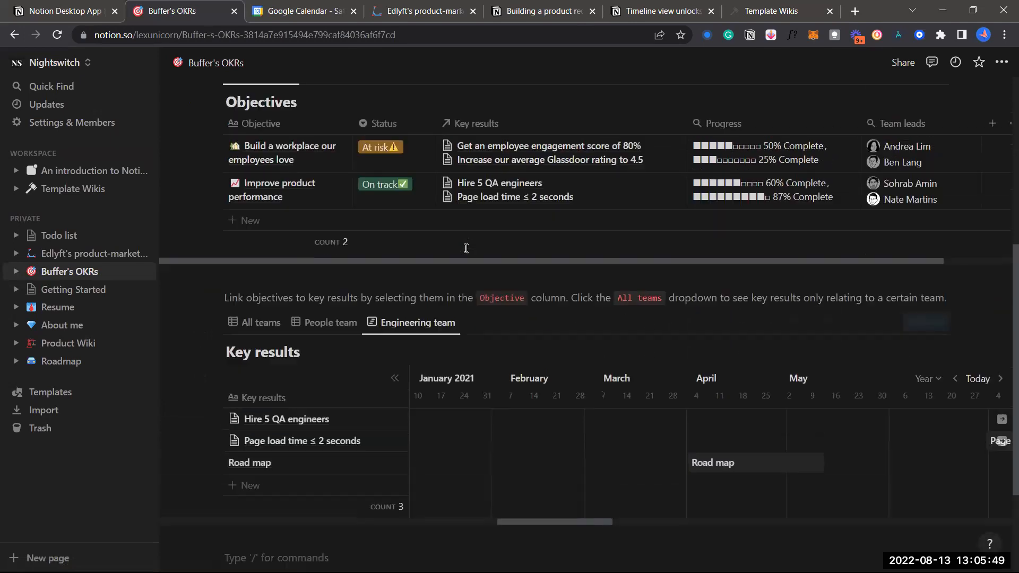
scroll(466, 248, "down", 1)
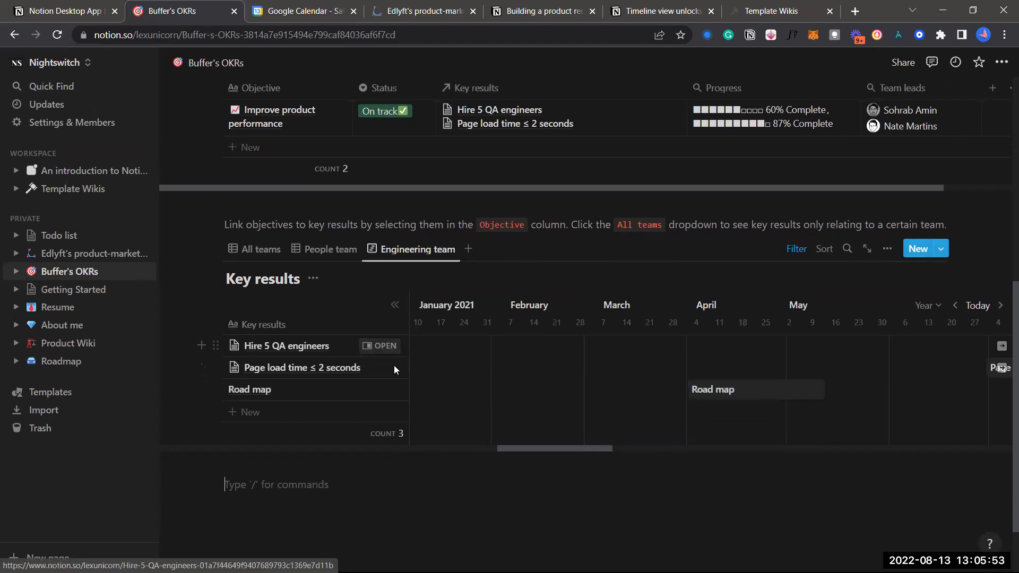
scroll(394, 365, "down", 2)
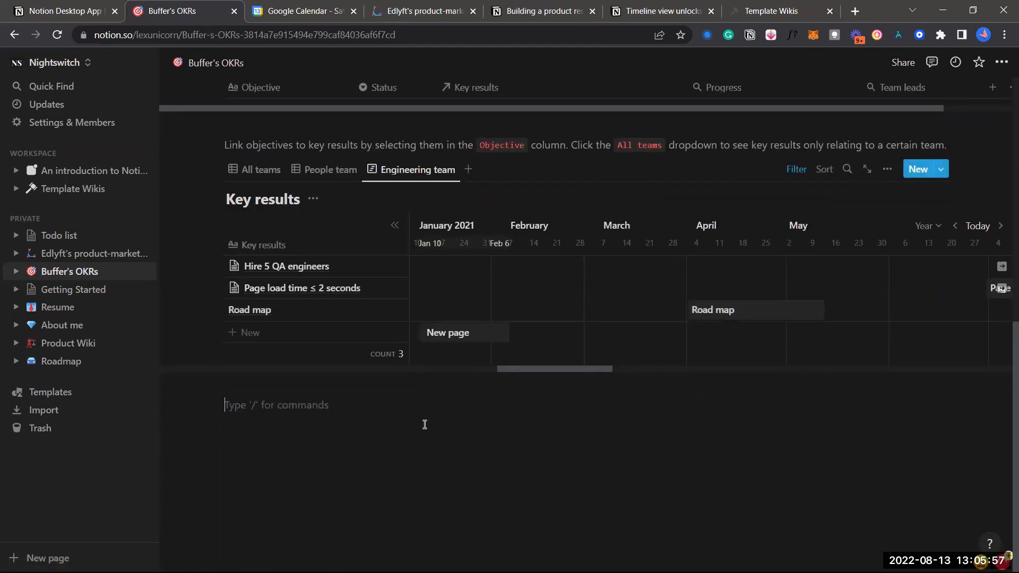
scroll(416, 345, "up", 1)
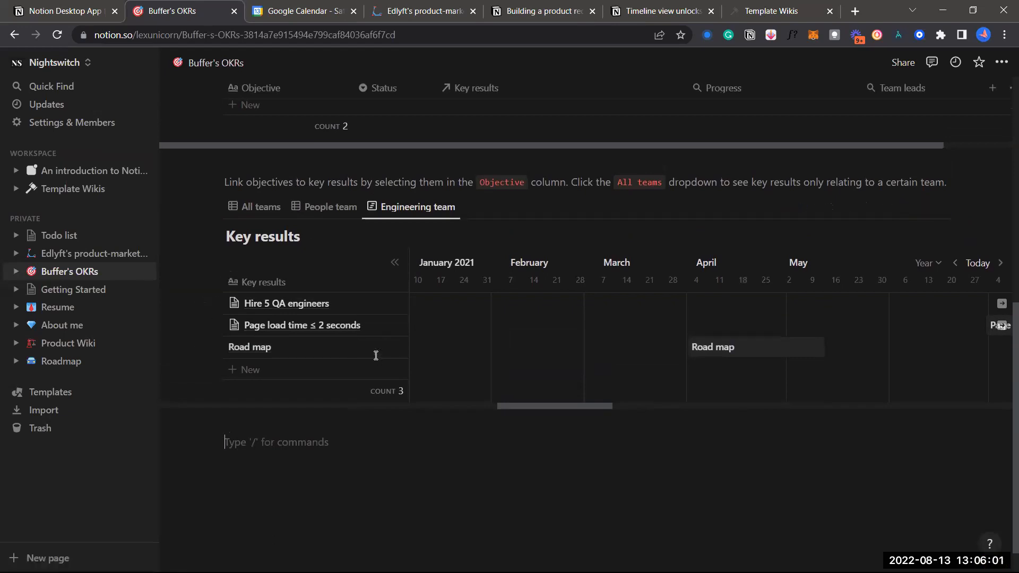
scroll(411, 493, "down", 1)
scroll(330, 355, "up", 3)
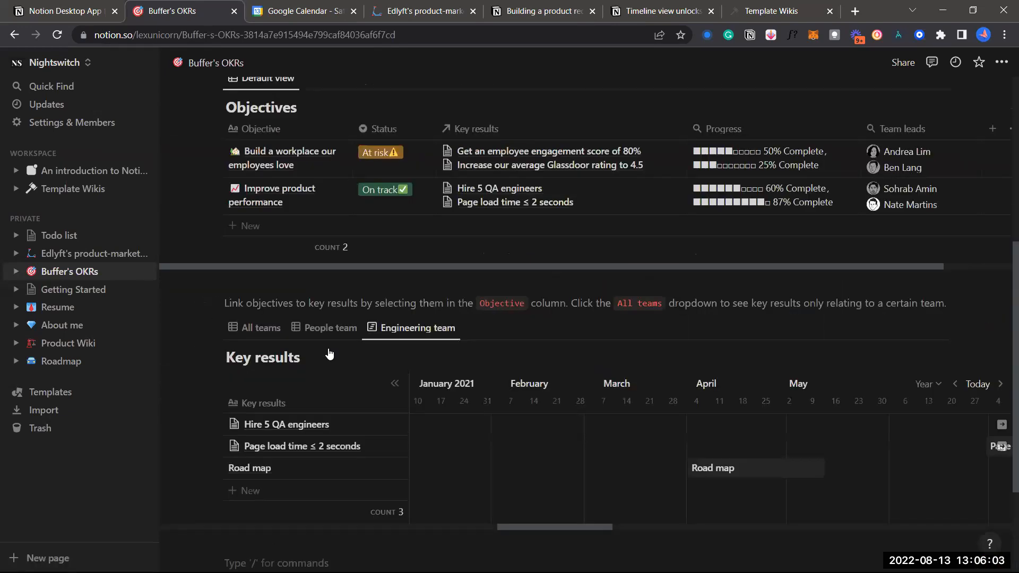
scroll(470, 357, "down", 2)
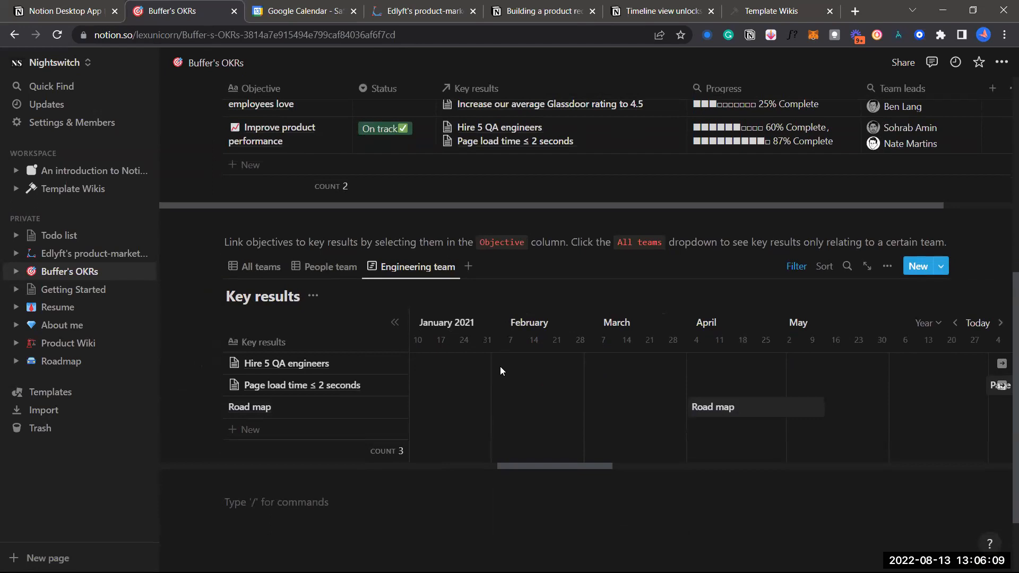
Change the timeline scale to Hours, showing March 1, 2021 in 15-minute steps
left_click(925, 324)
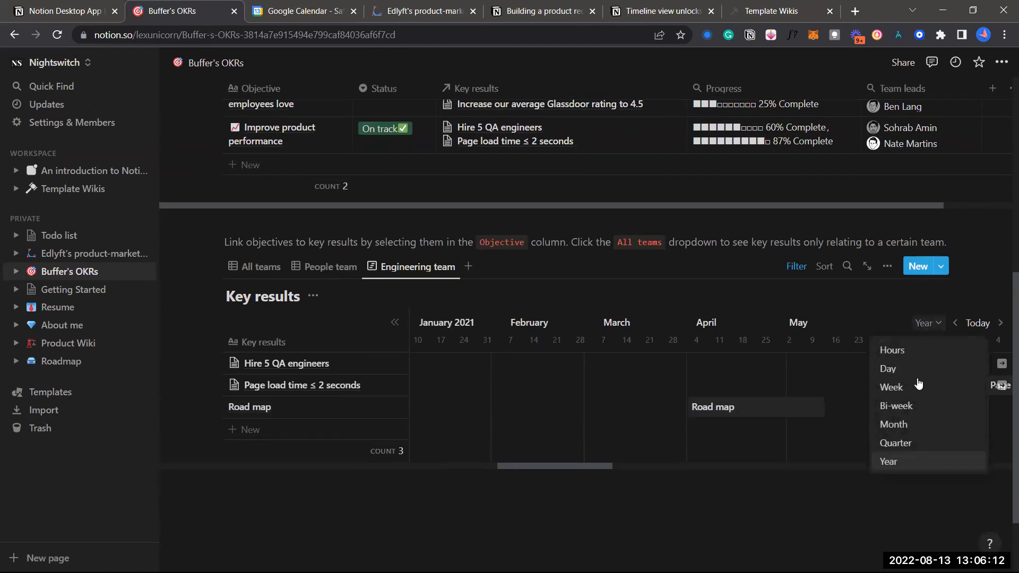
left_click(904, 353)
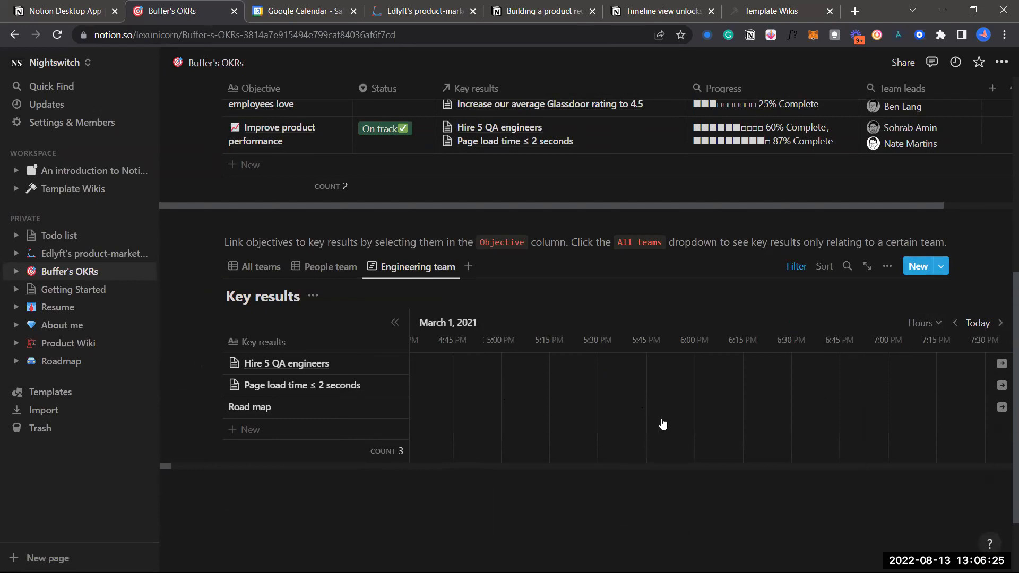
left_click(400, 266)
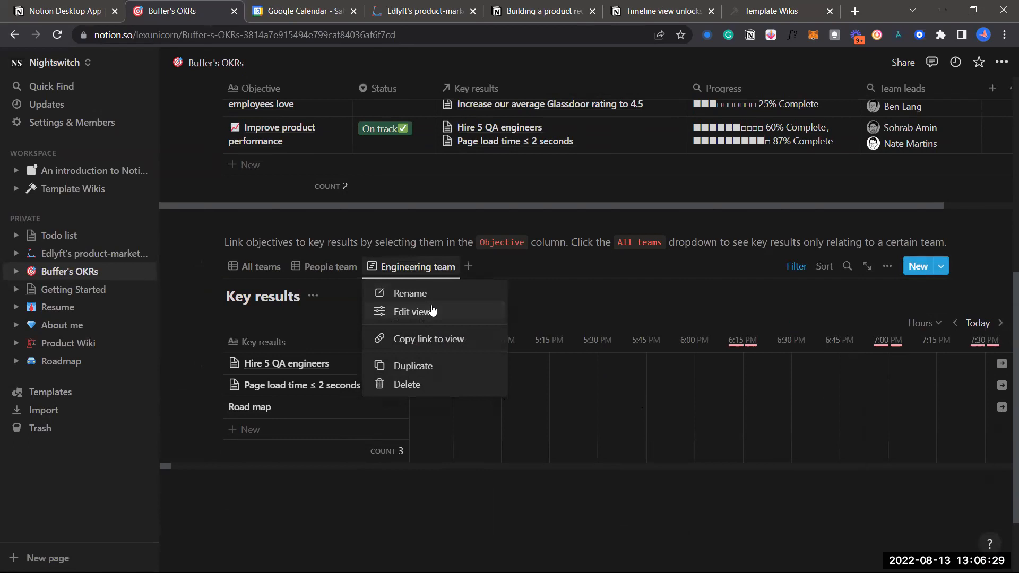
Change the Engineering team view's layout to a month Calendar
left_click(432, 311)
left_click(813, 348)
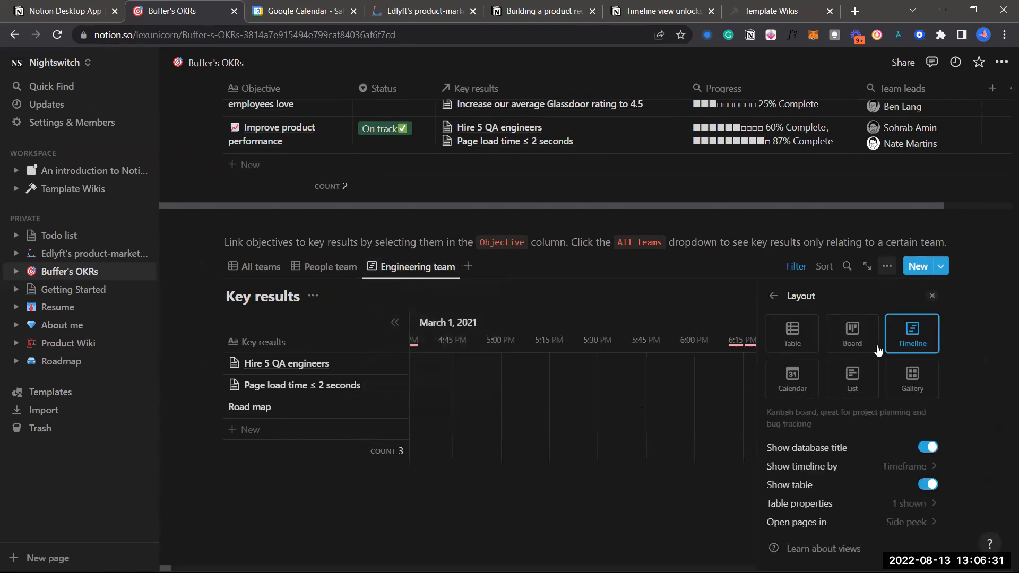
left_click(803, 374)
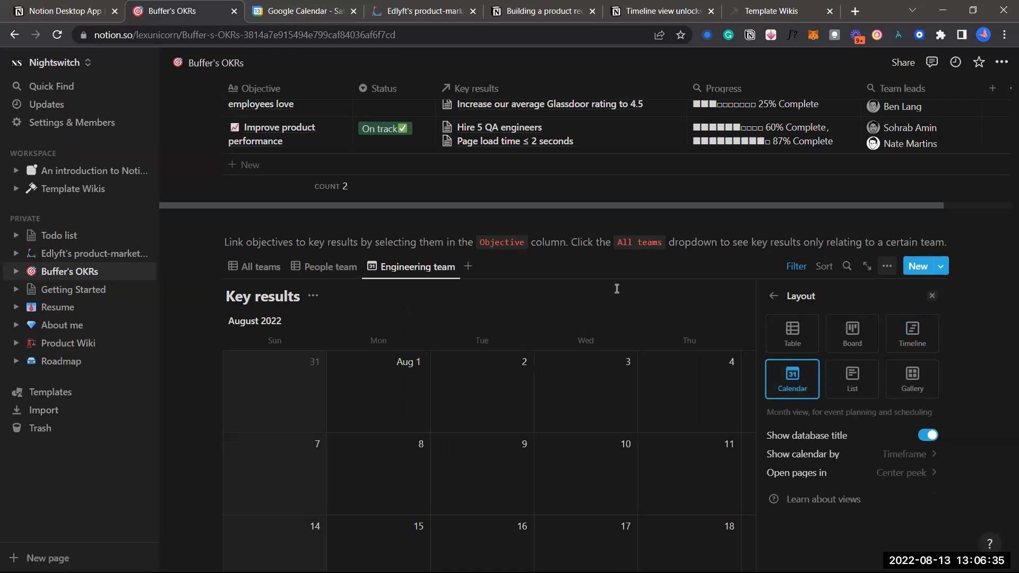
left_click(774, 296)
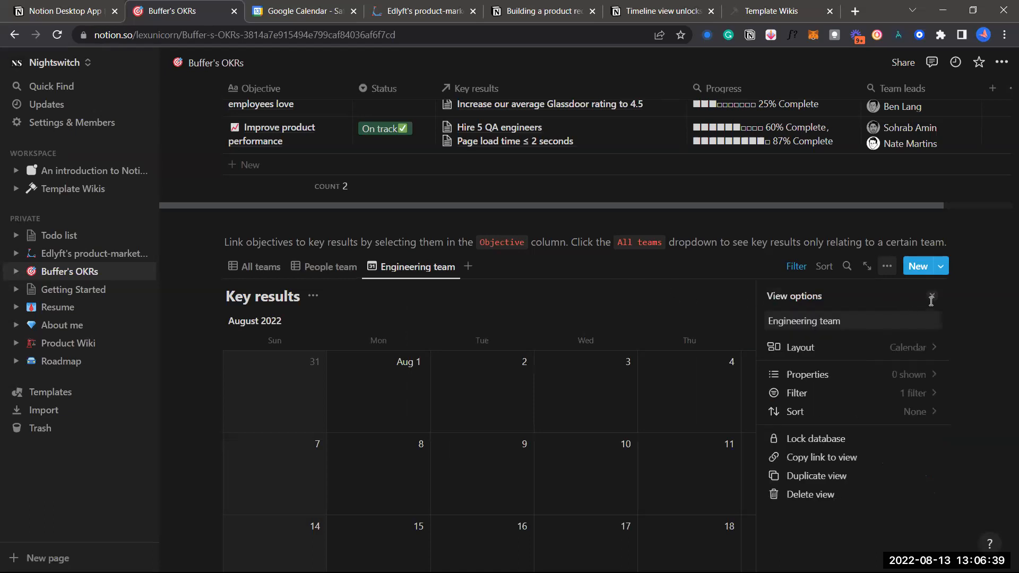
left_click(930, 302)
Add an Untitled item on August 26, then move it to August 12
scroll(759, 321, "down", 4)
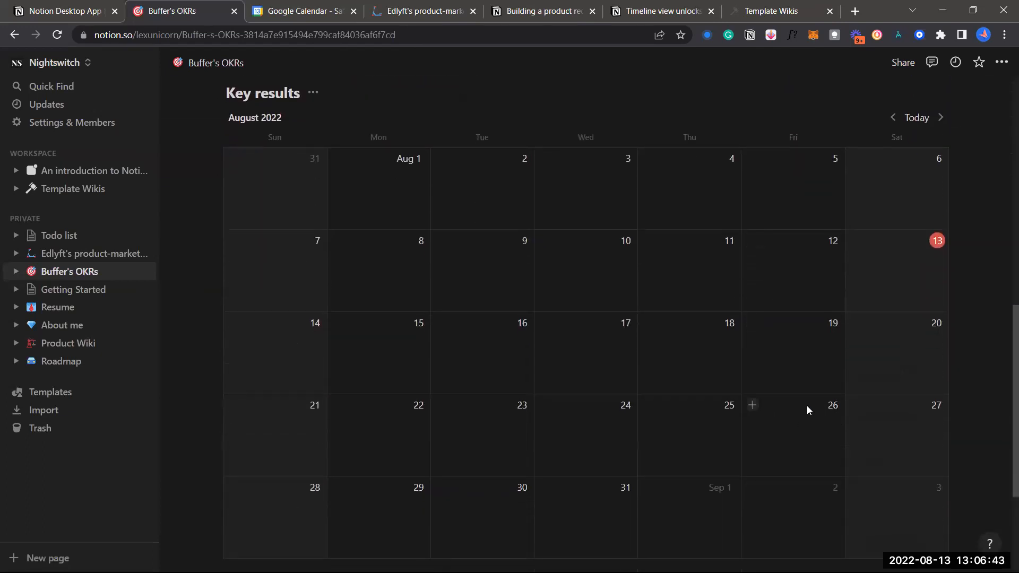
left_click(752, 406)
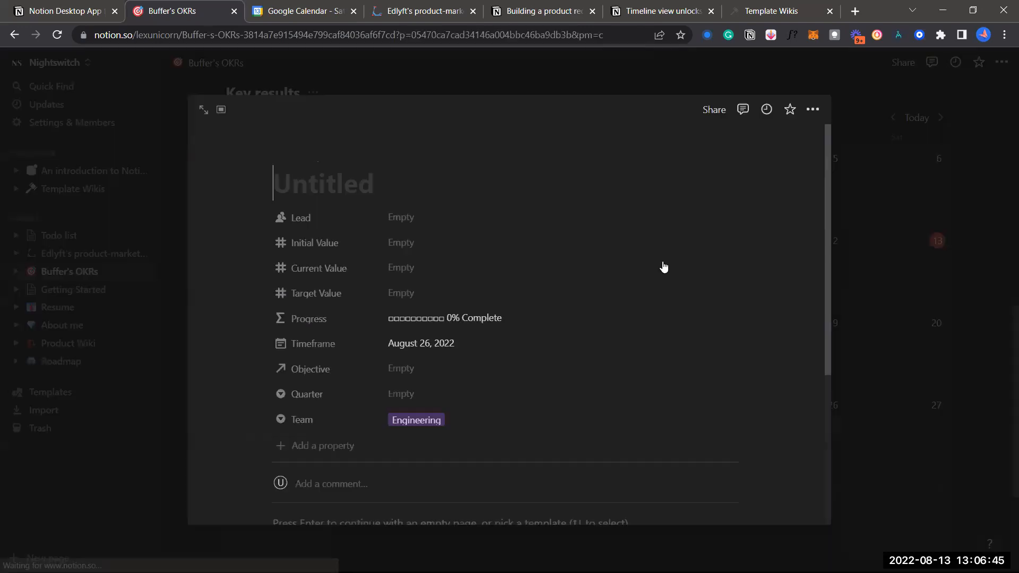
left_click(894, 192)
scroll(639, 353, "down", 1)
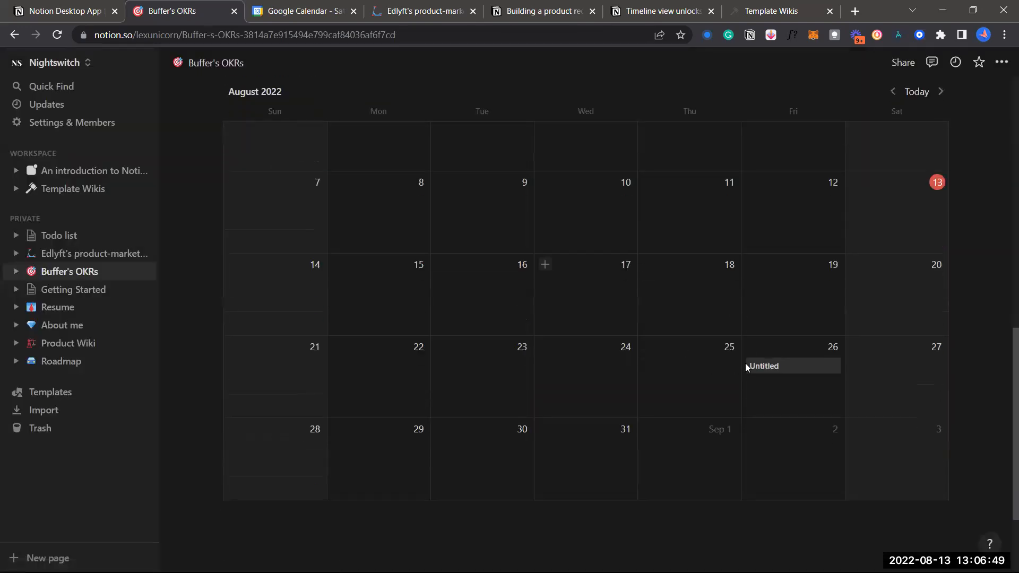
left_click_drag(774, 369, 767, 219)
scroll(768, 218, "up", 4)
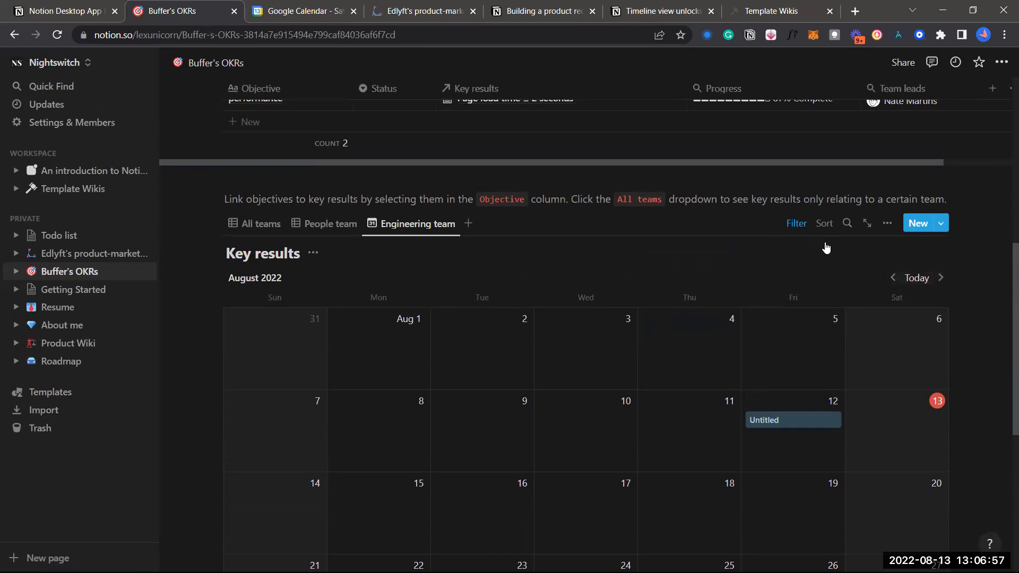
Change the Engineering team view to a Board with Q2 2021, Q3 2021 and No Quarter columns
left_click(402, 226)
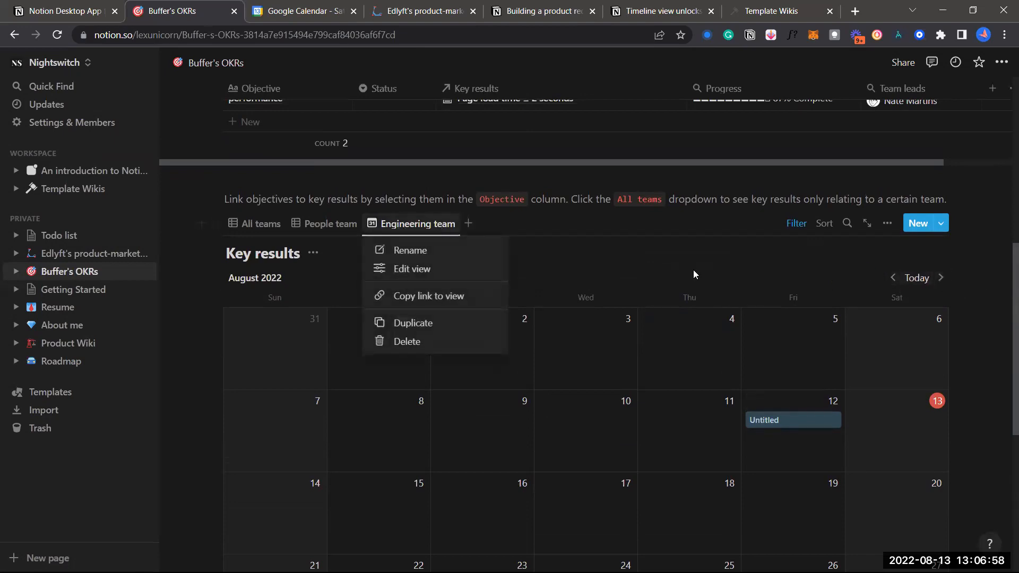
left_click(469, 263)
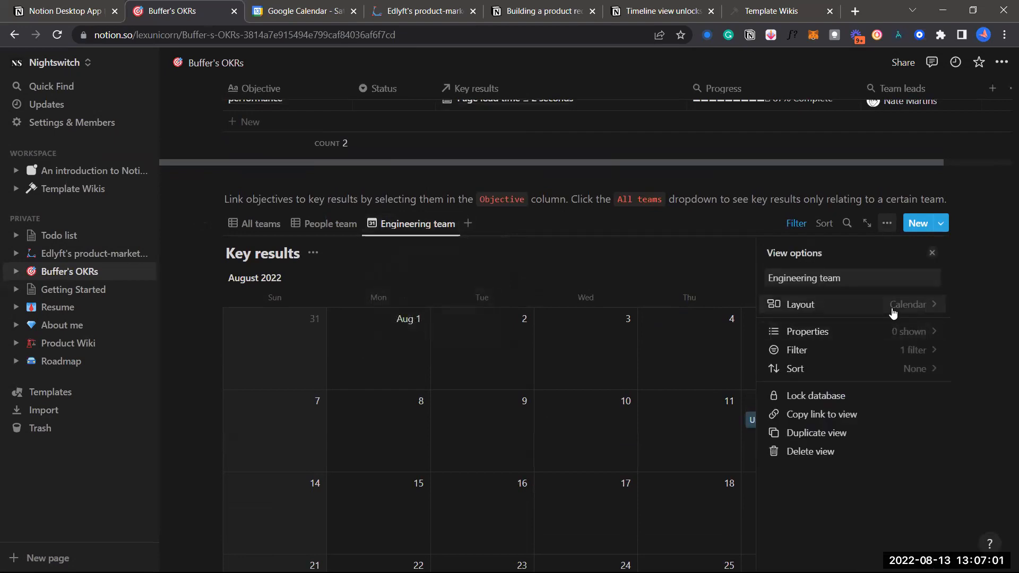
left_click(861, 305)
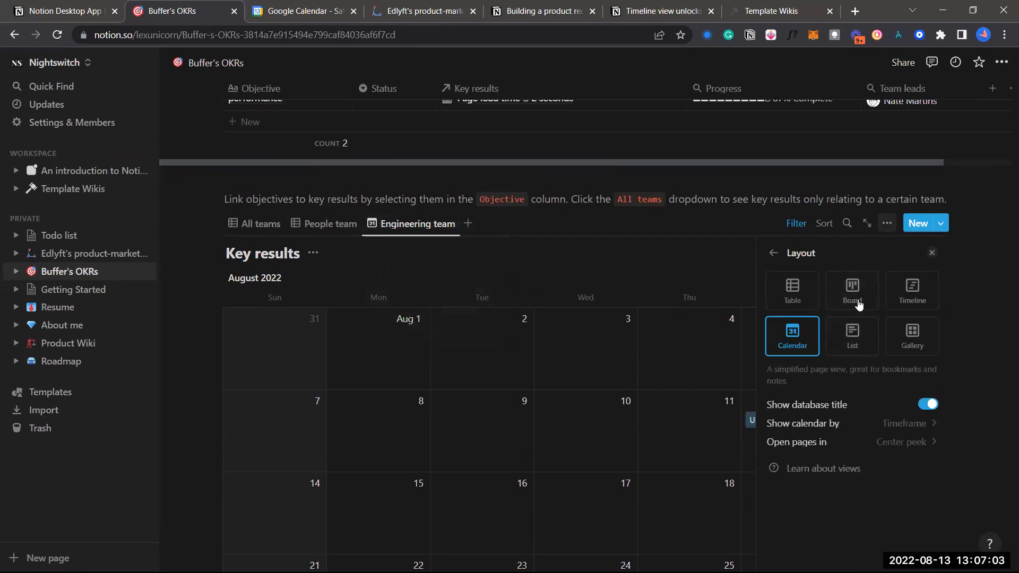
left_click(854, 291)
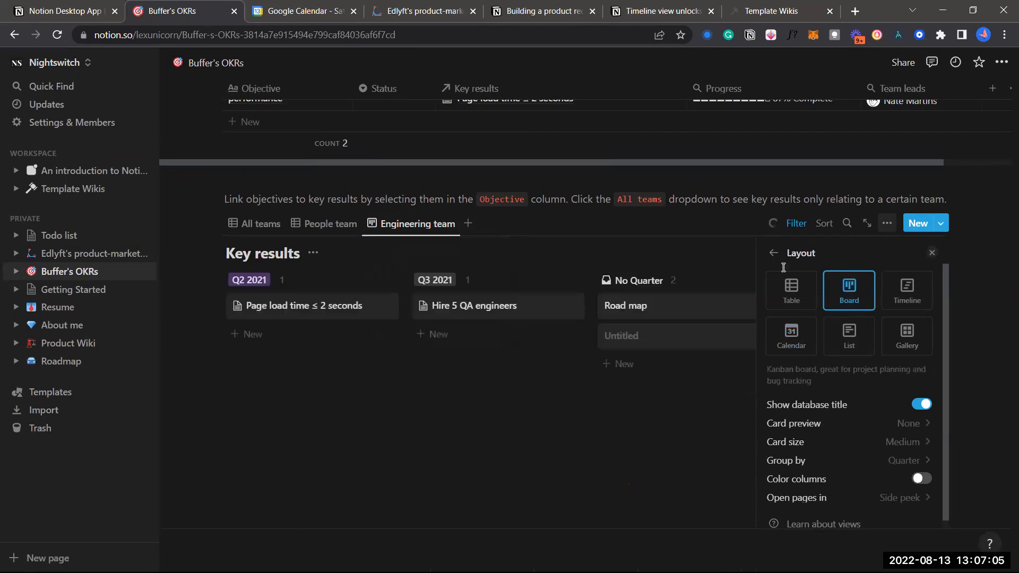
left_click(774, 254)
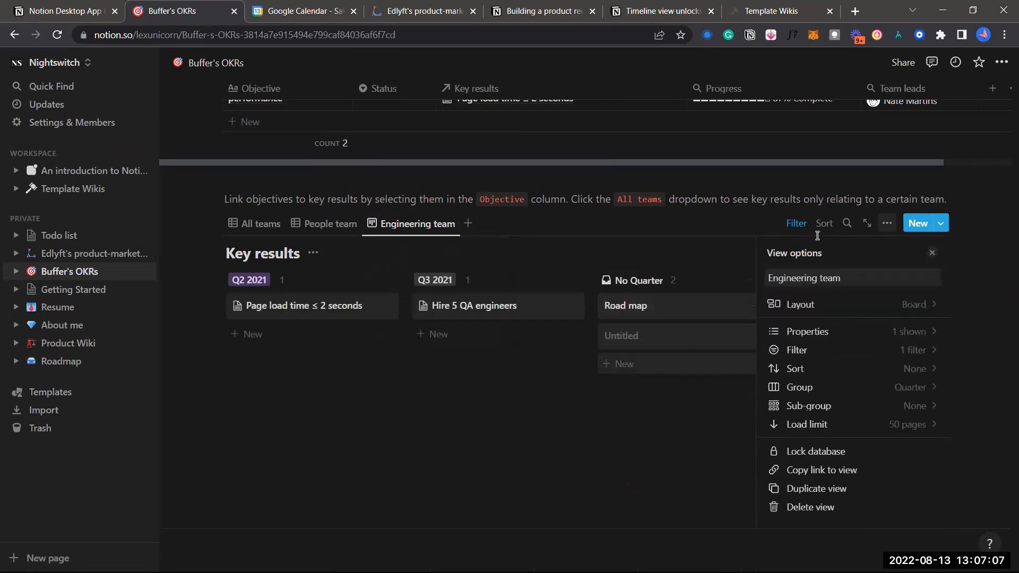
left_click(931, 254)
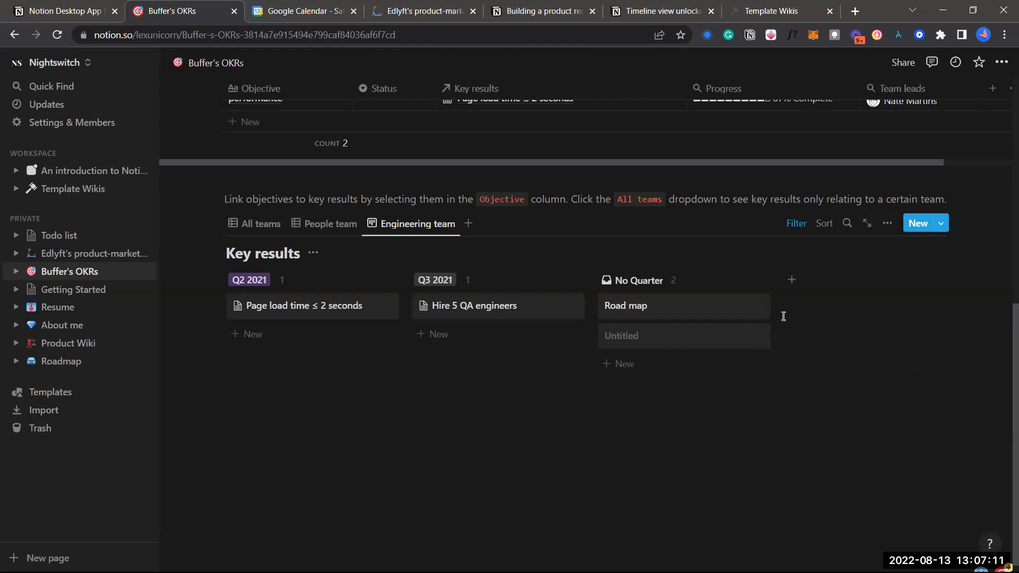
Rename the Q2 2021 group to TODO
left_click(250, 282)
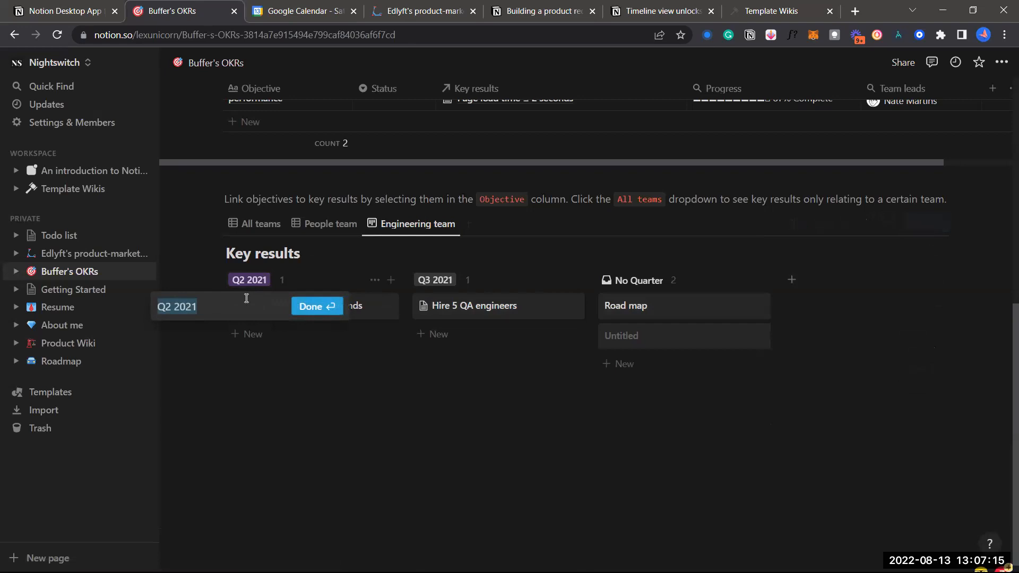
type("TODO")
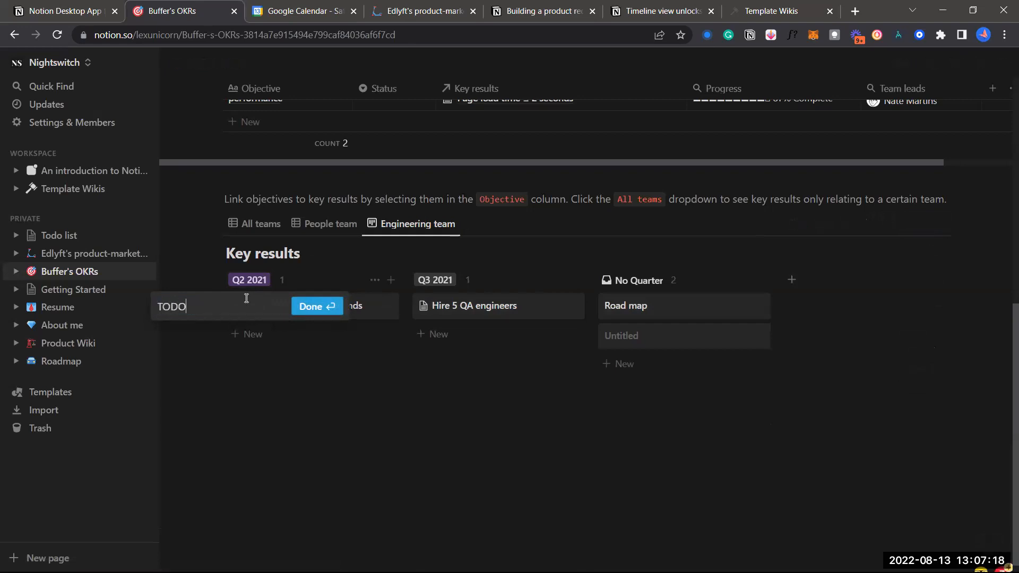
key("Return")
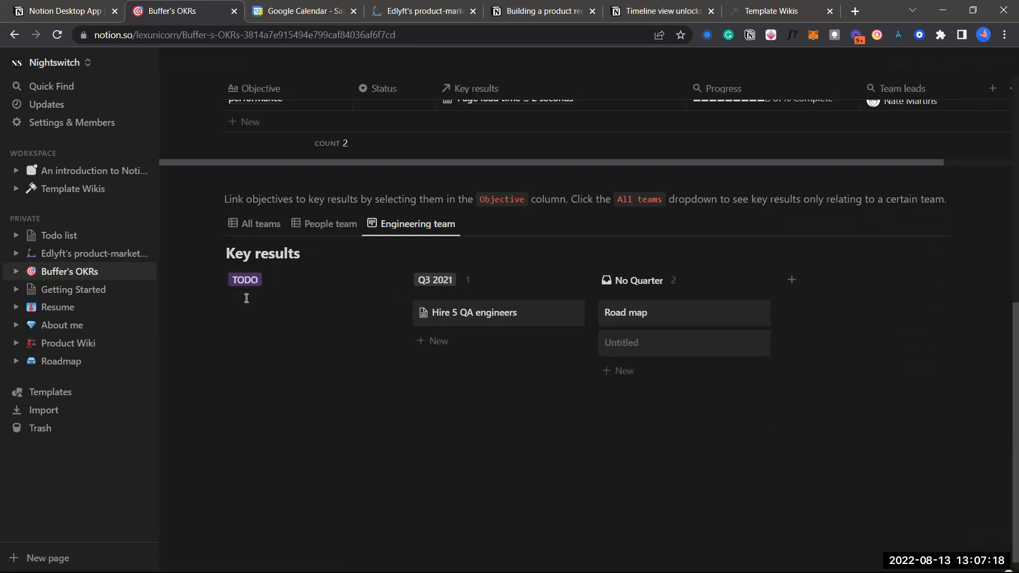
left_click(440, 283)
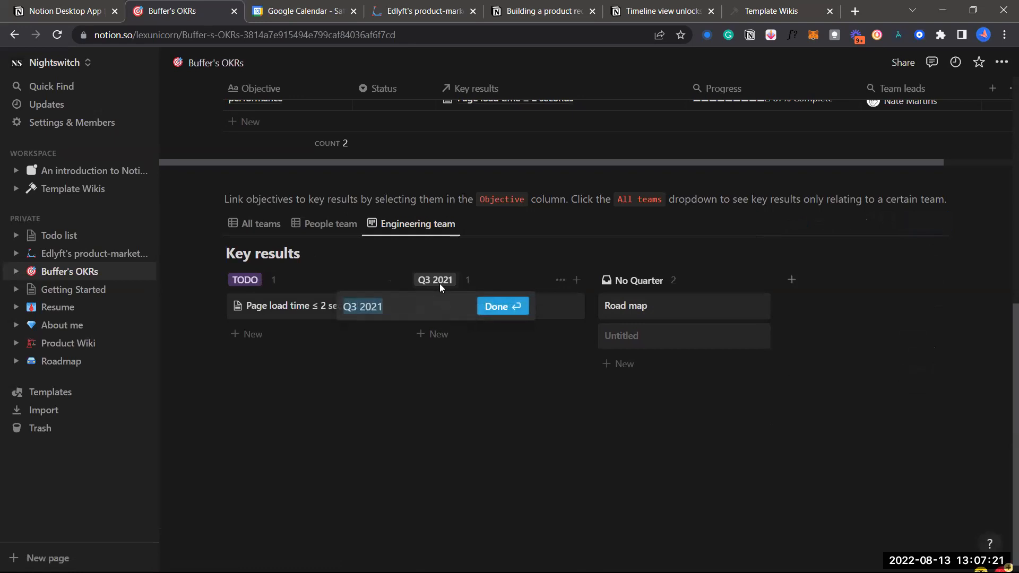
type("WIP")
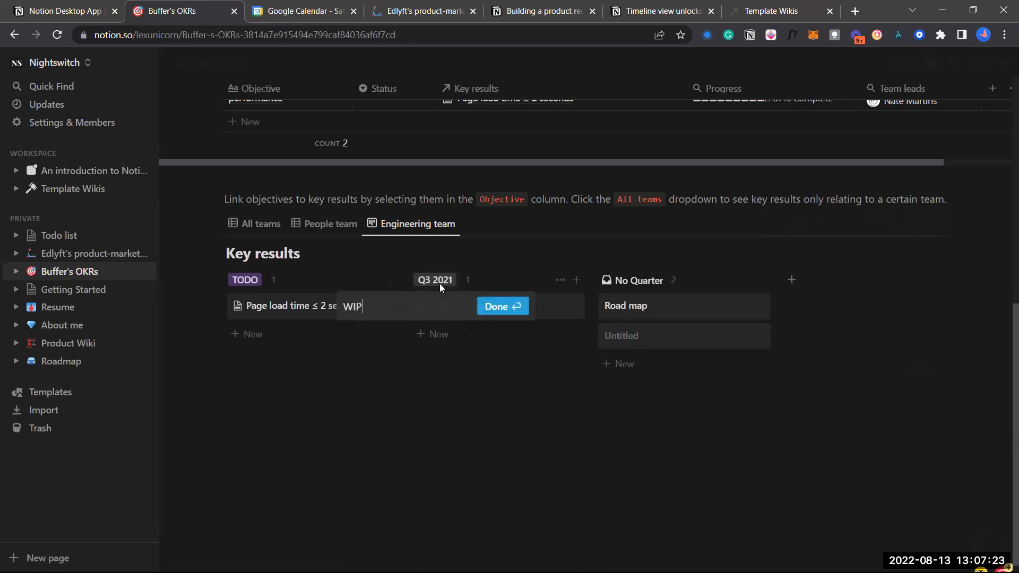
left_click(477, 449)
left_click(639, 276)
left_click(627, 307)
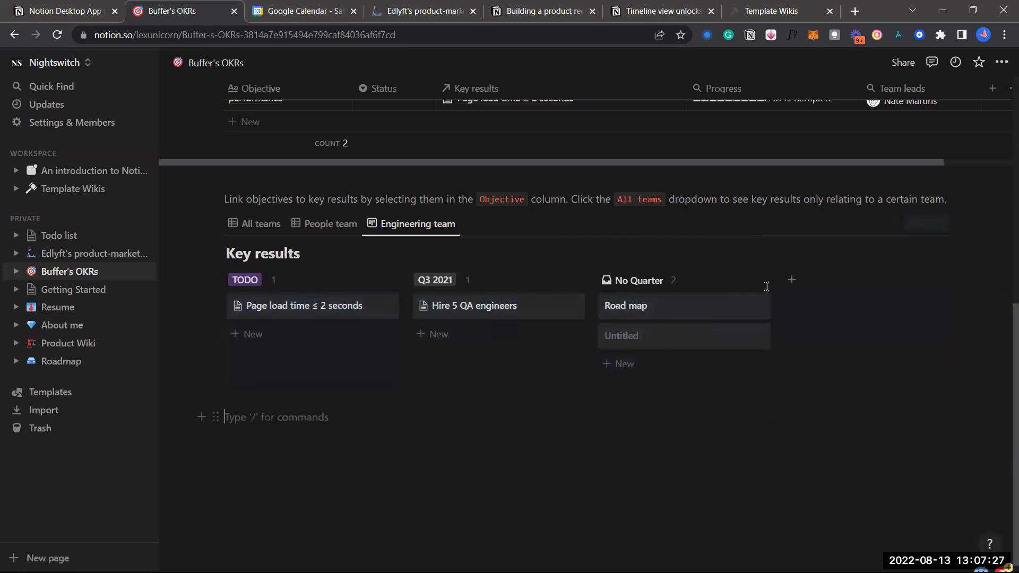
Add a DONE group and place it before No Quarter
left_click(791, 282)
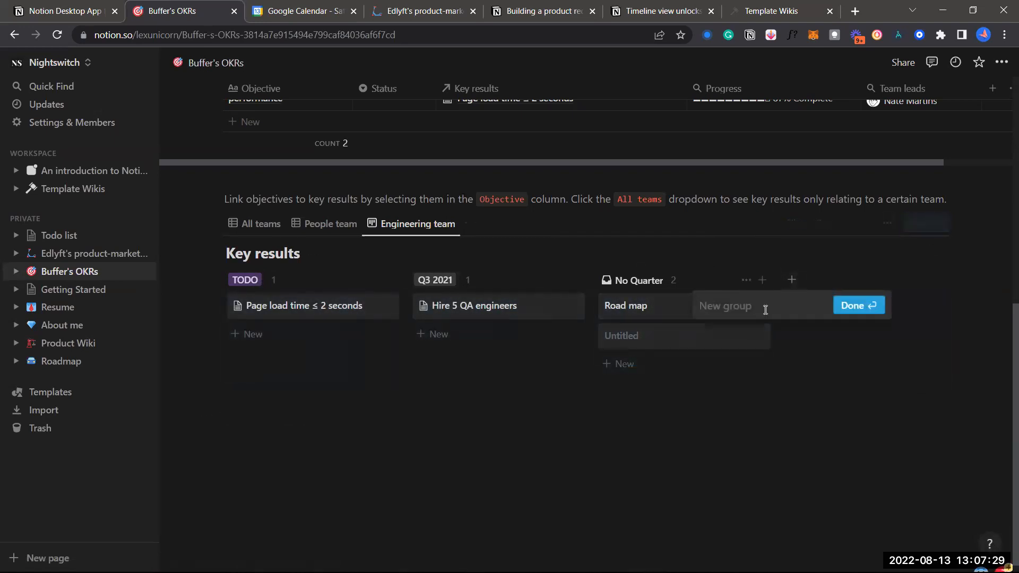
type("DONE")
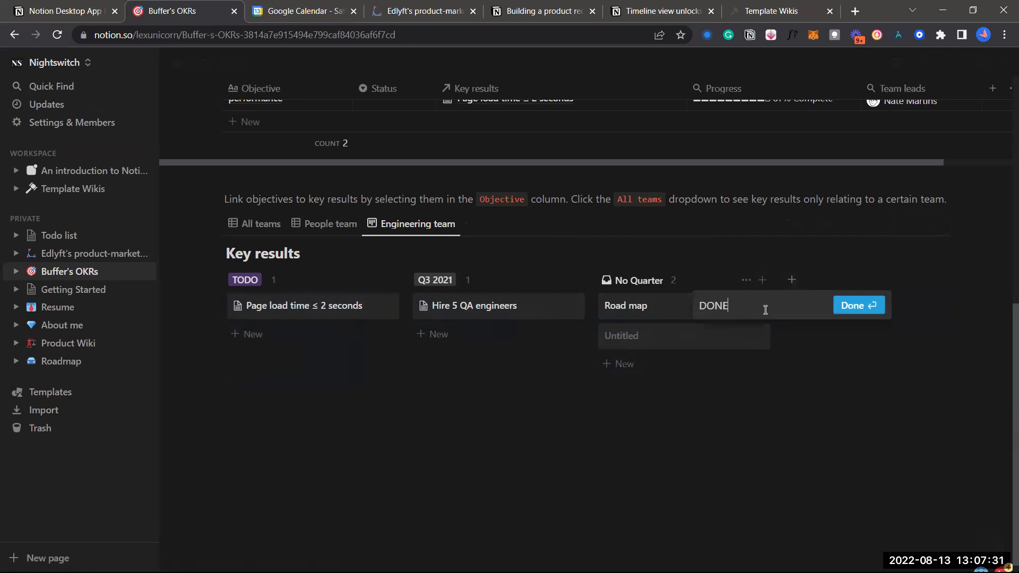
key("Return")
left_click_drag(799, 279, 610, 285)
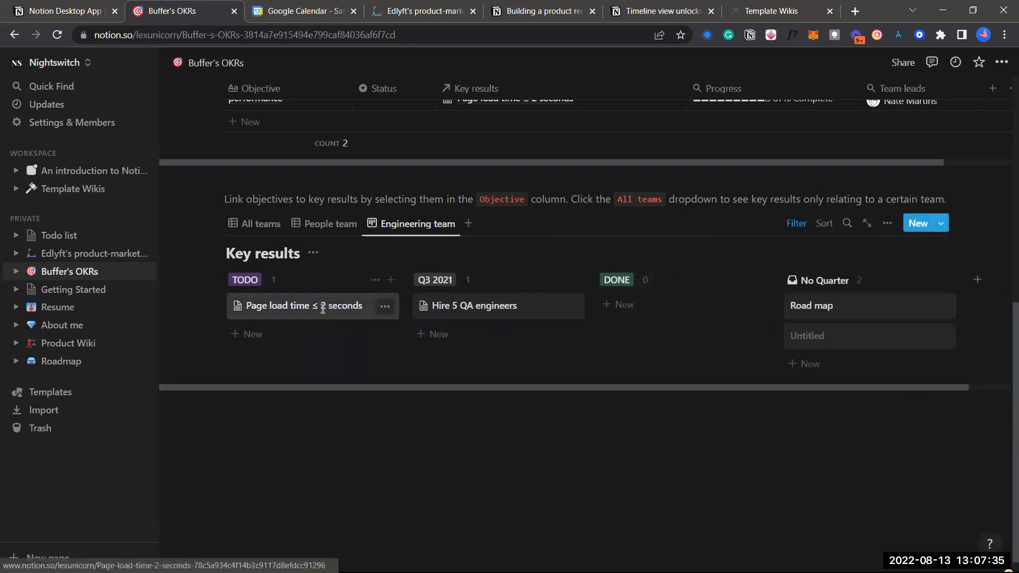
Move the Page load time card into Q3 2021 and rename that group WIP
left_click_drag(256, 314, 460, 306)
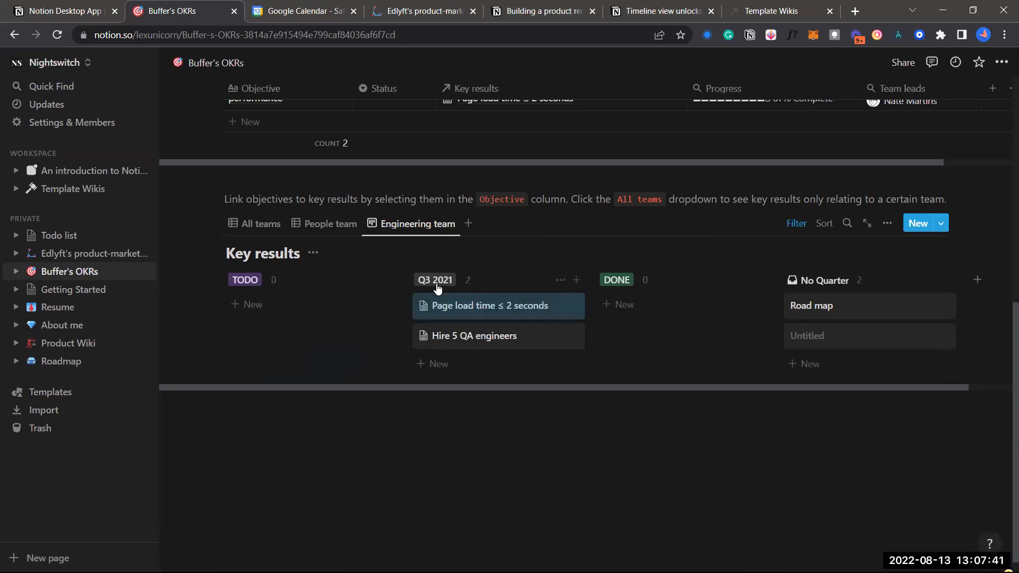
left_click(433, 279)
type("WIP")
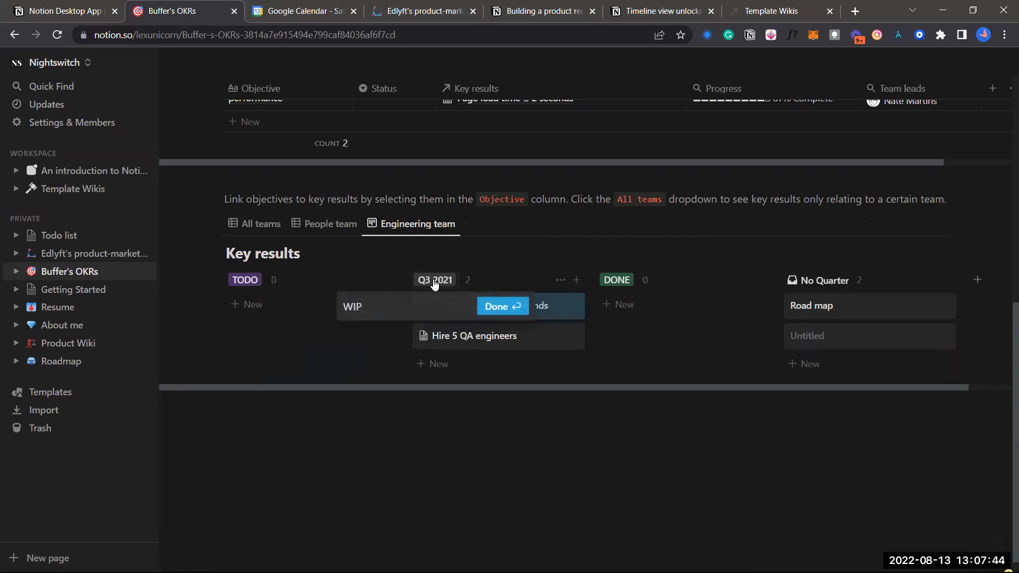
key("Return")
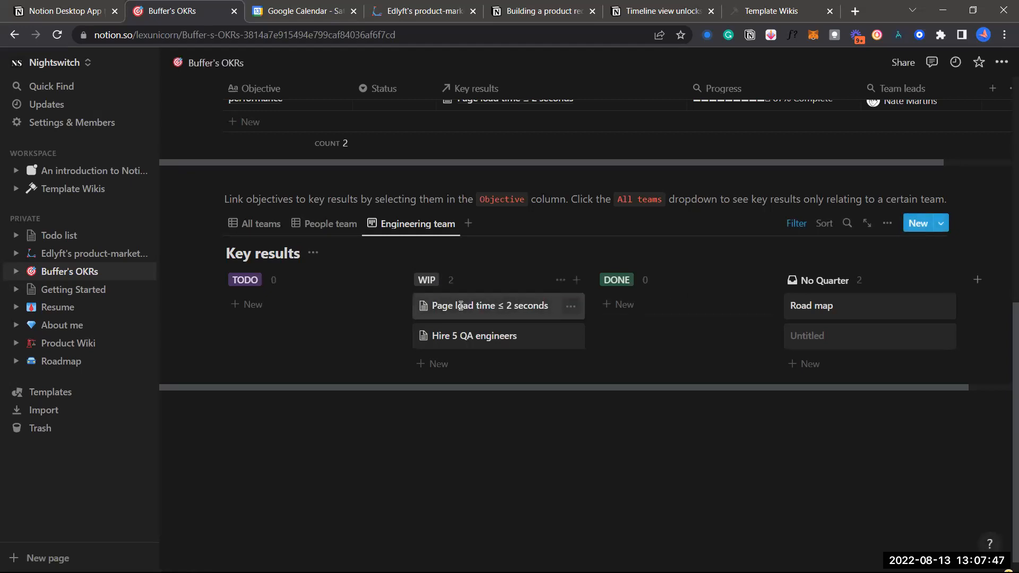
Move Page load time ≤ 2 seconds to DONE and add an HJU card under TODO
left_click_drag(489, 310, 630, 295)
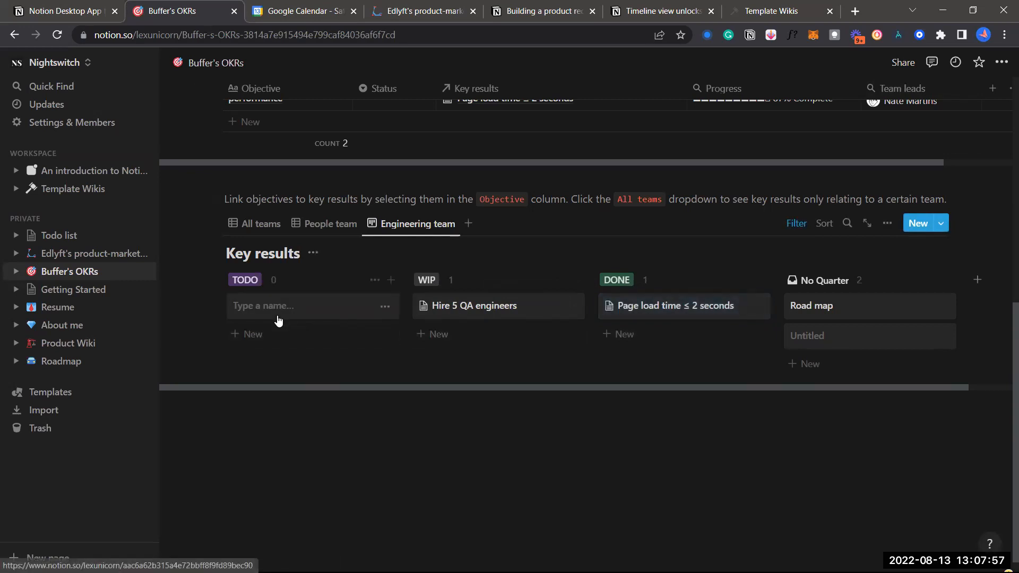
type("HJU")
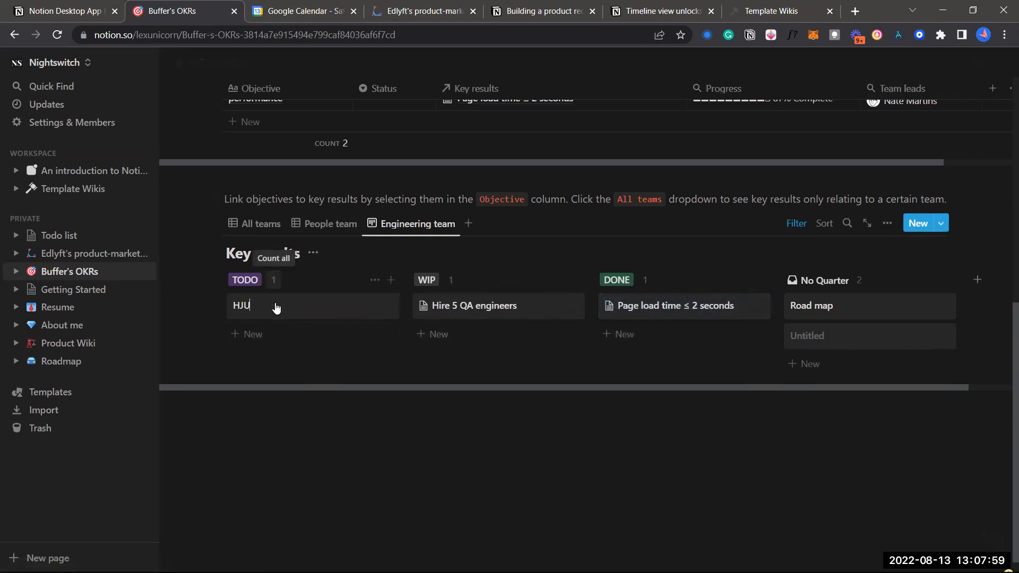
left_click(273, 370)
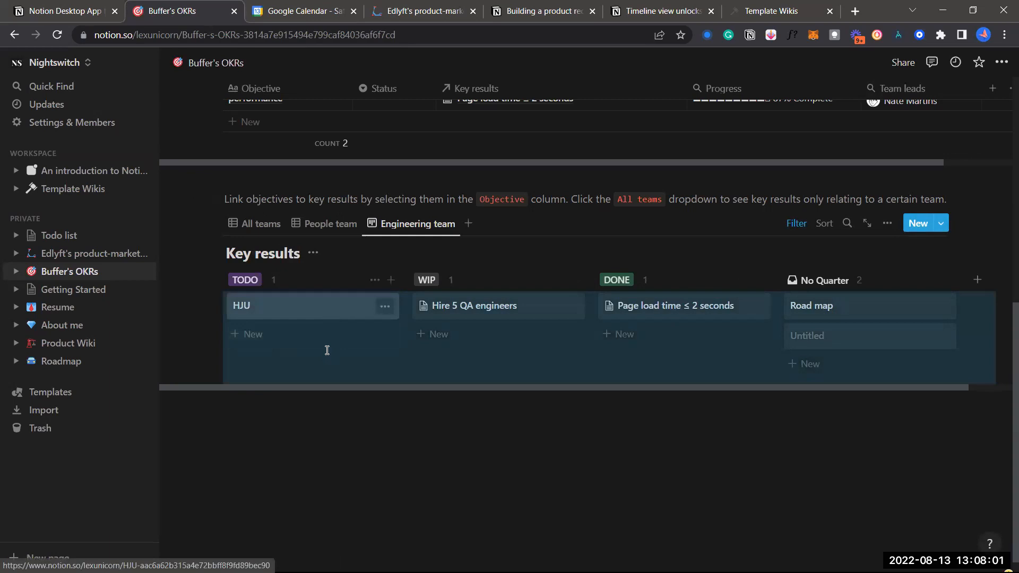
left_click(321, 450)
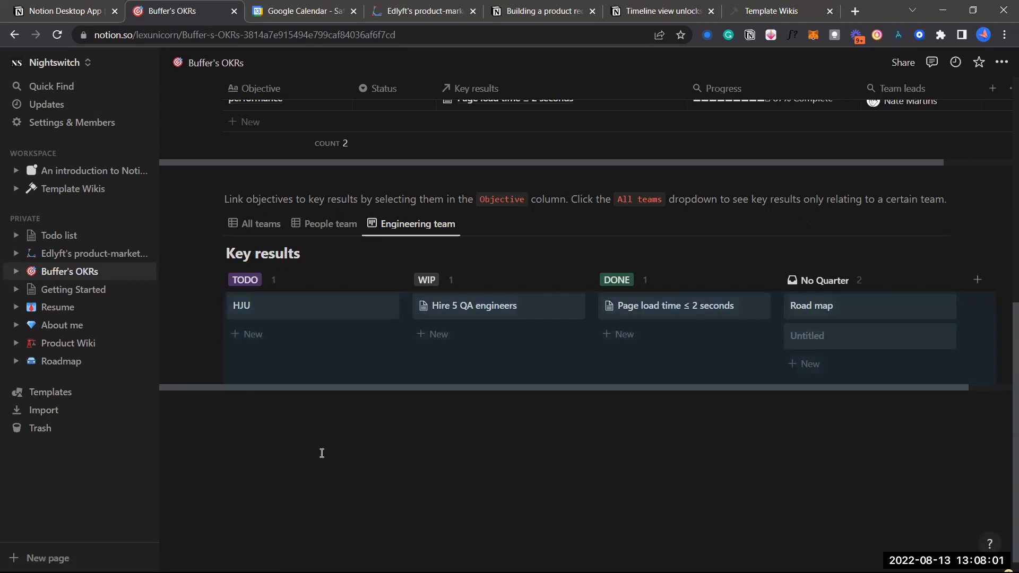
Open the HJU card's details in side peek, then close them
left_click(347, 308)
scroll(711, 399, "down", 2)
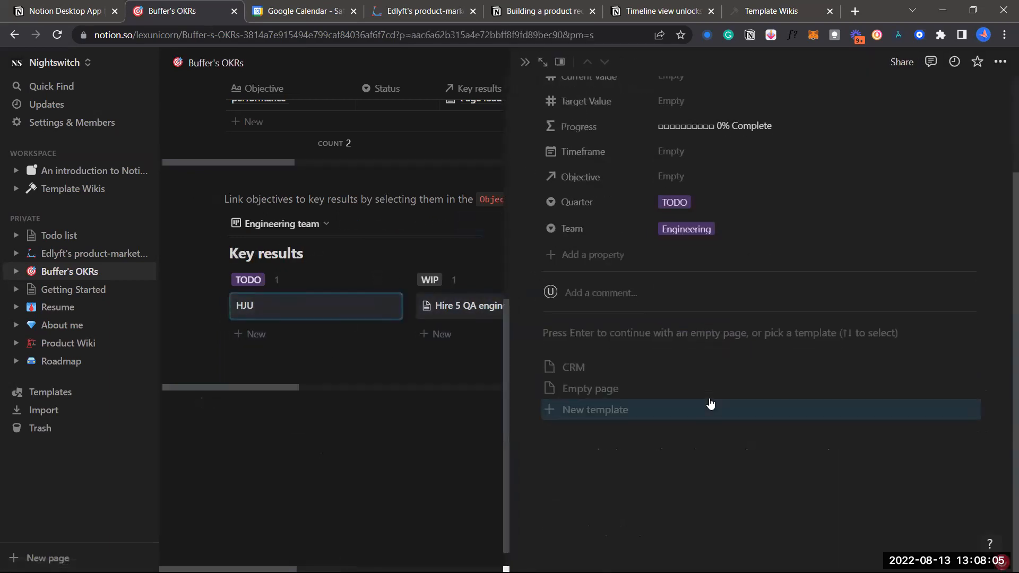
scroll(700, 224, "up", 1)
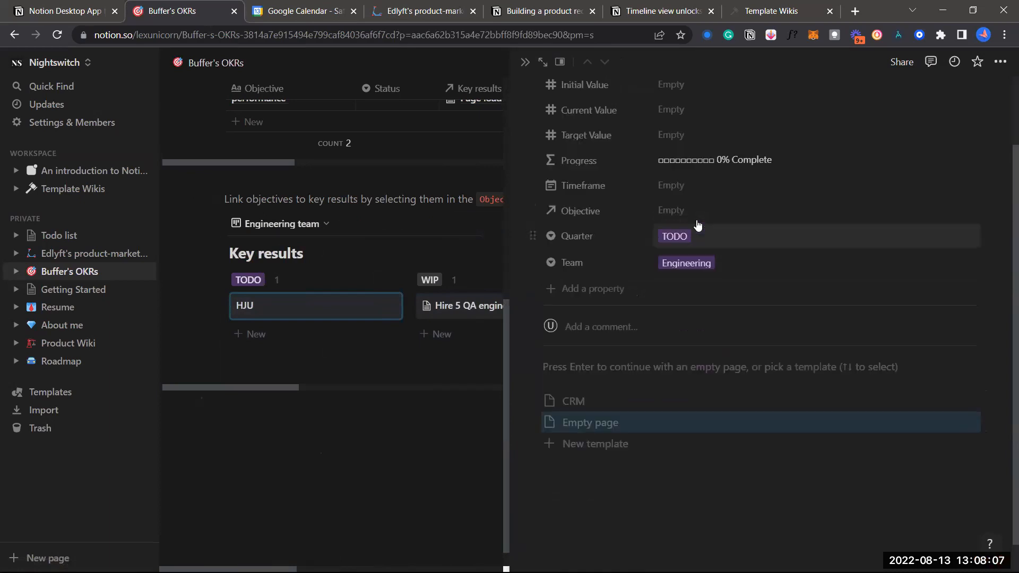
scroll(695, 200, "up", 1)
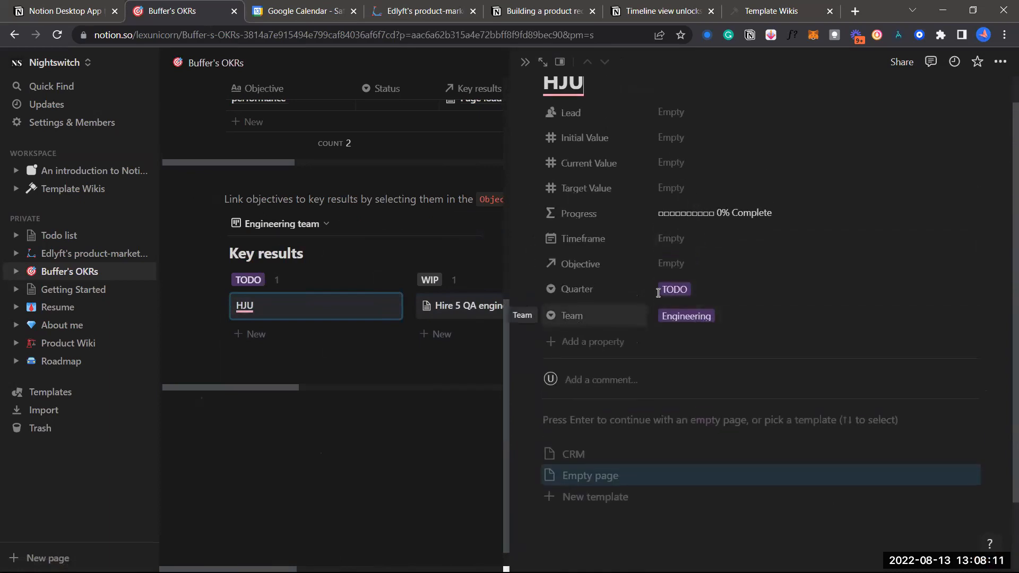
left_click(378, 453)
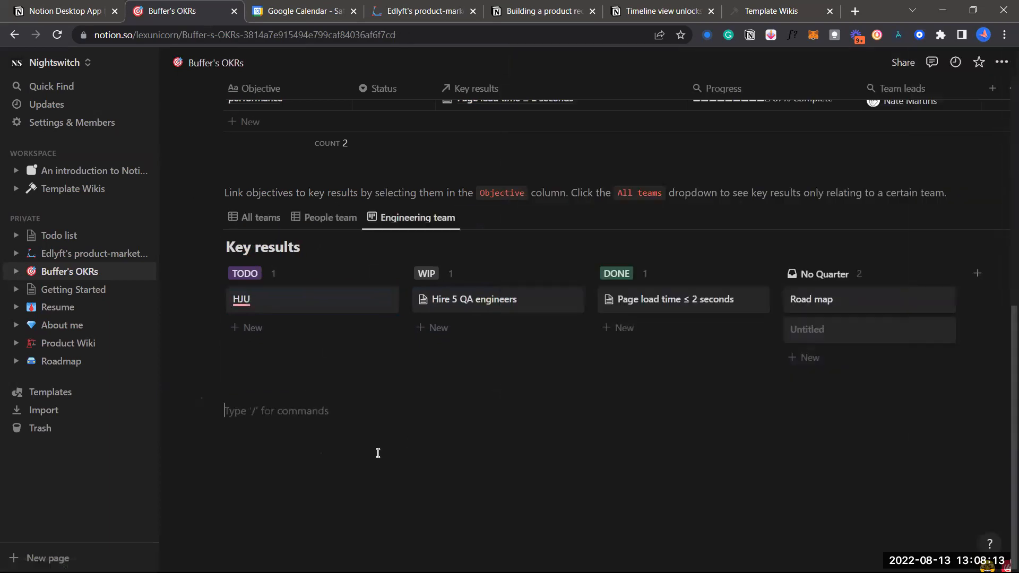
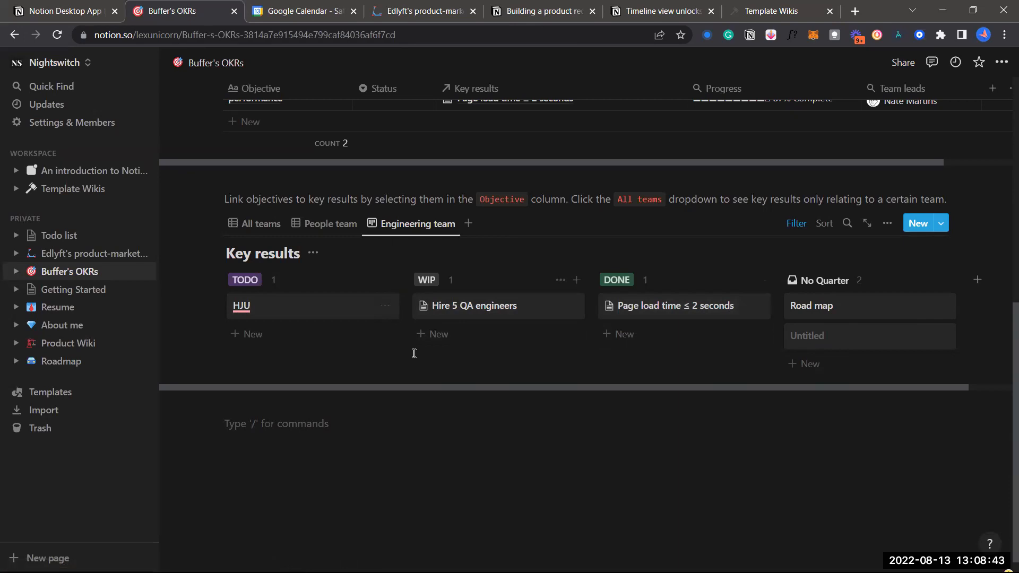
Switch the Engineering team view of Key results from a board to the List layout
scroll(531, 393, "up", 2)
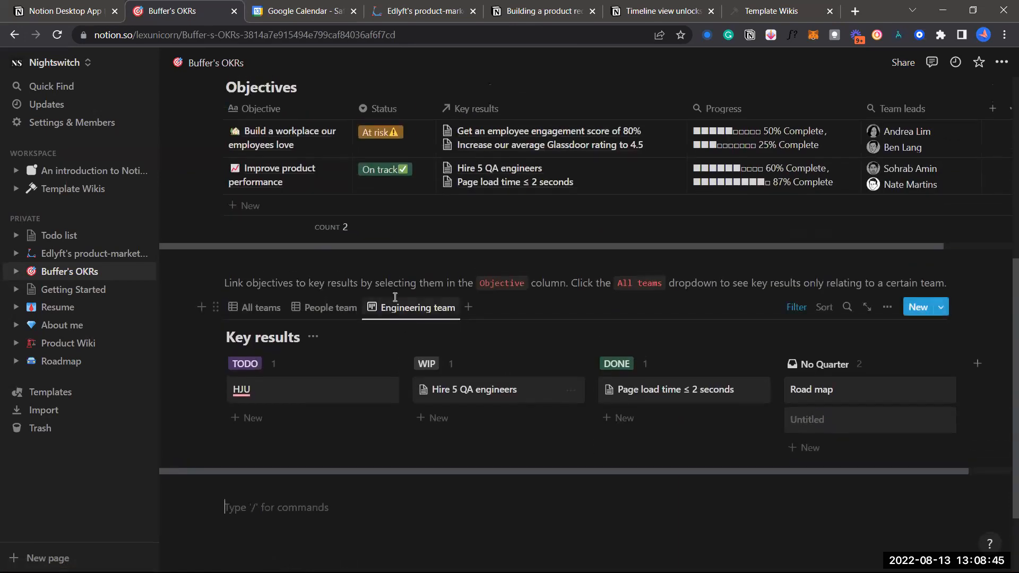
left_click(425, 309)
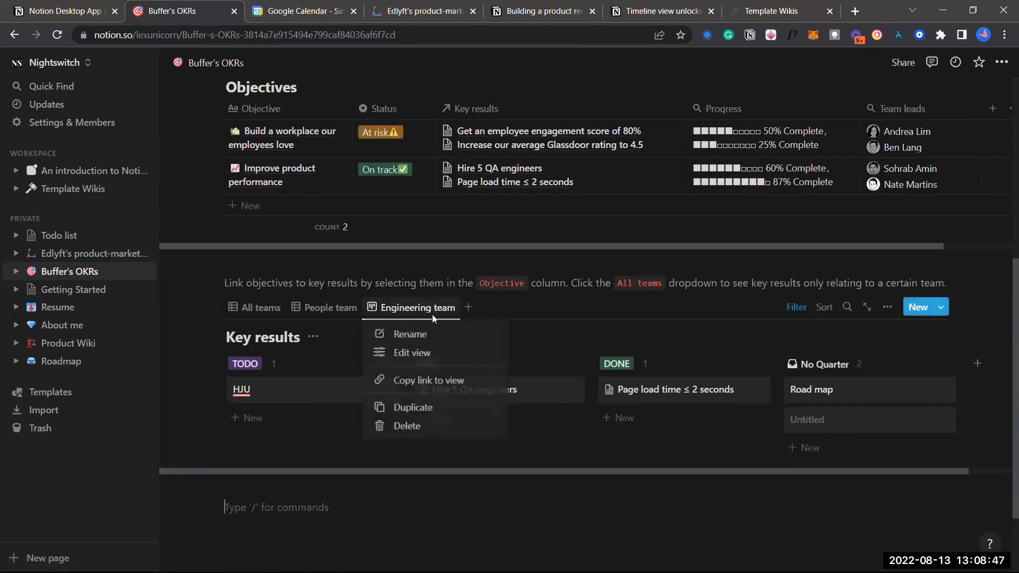
left_click(450, 355)
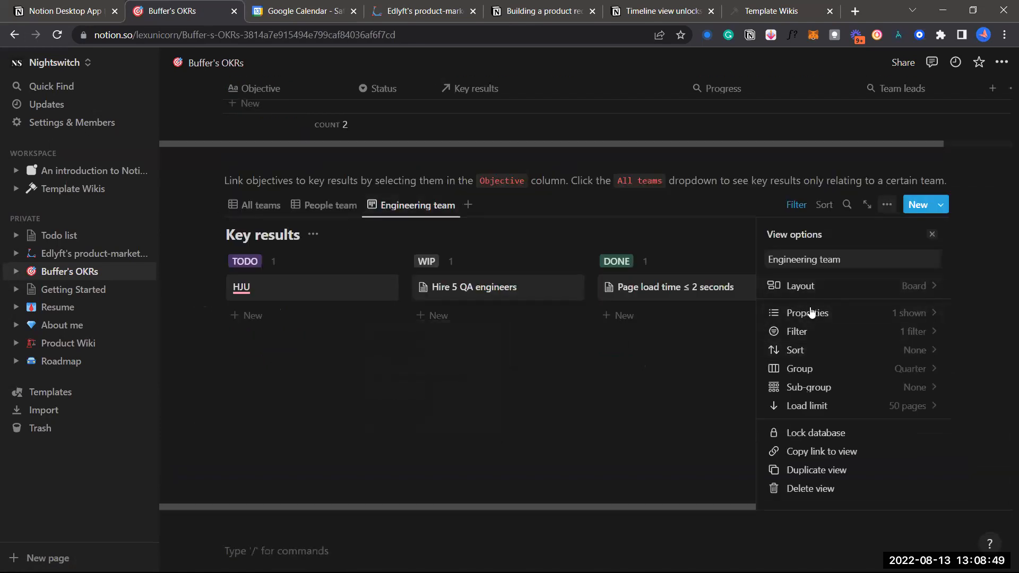
left_click(807, 283)
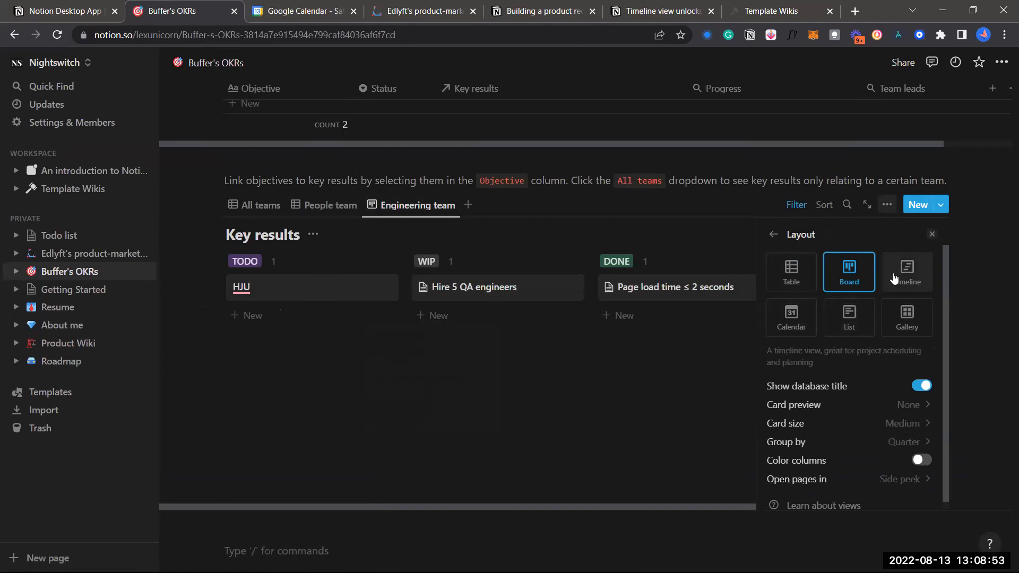
left_click(717, 354)
left_click(410, 212)
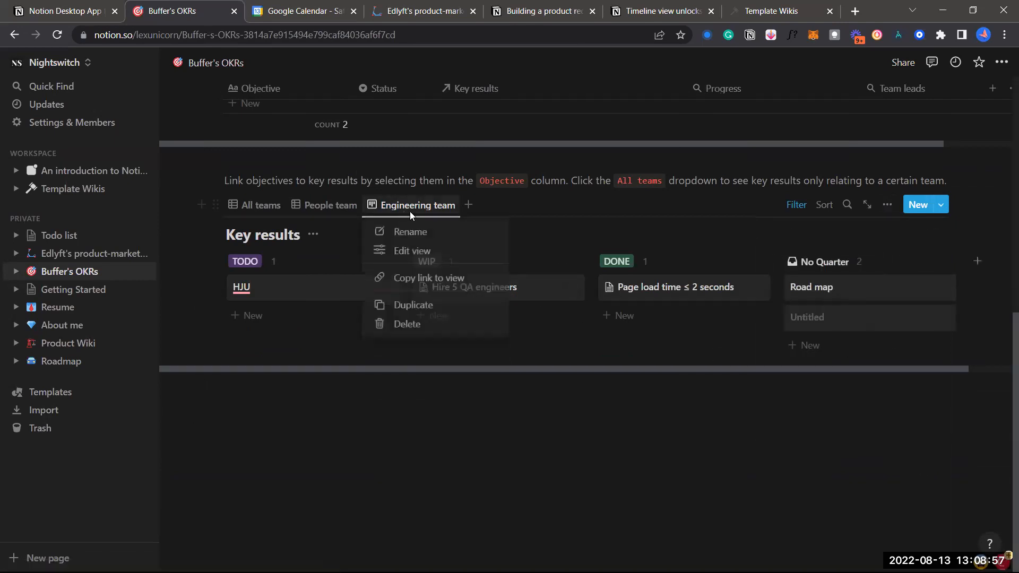
left_click(448, 251)
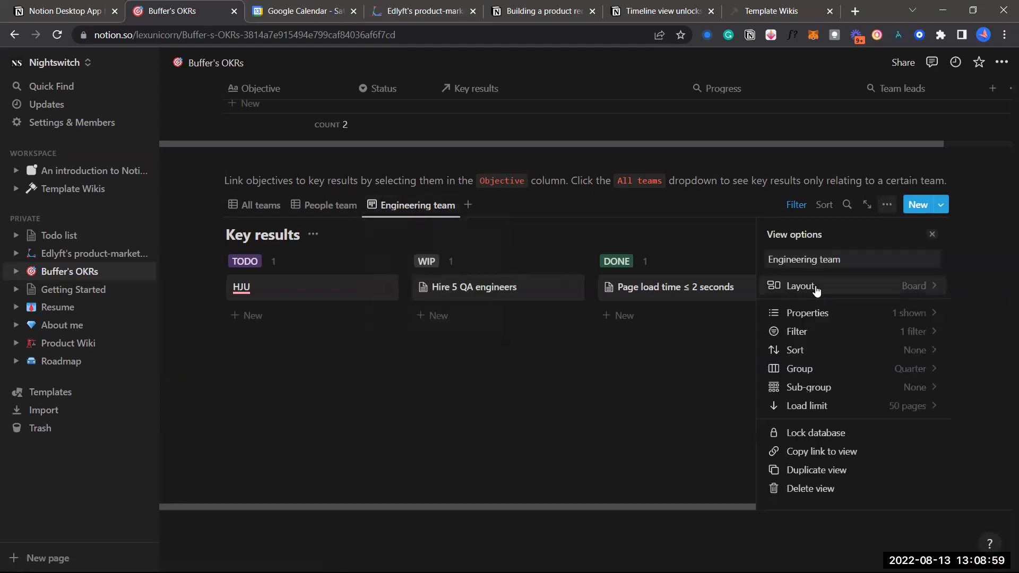
left_click(816, 291)
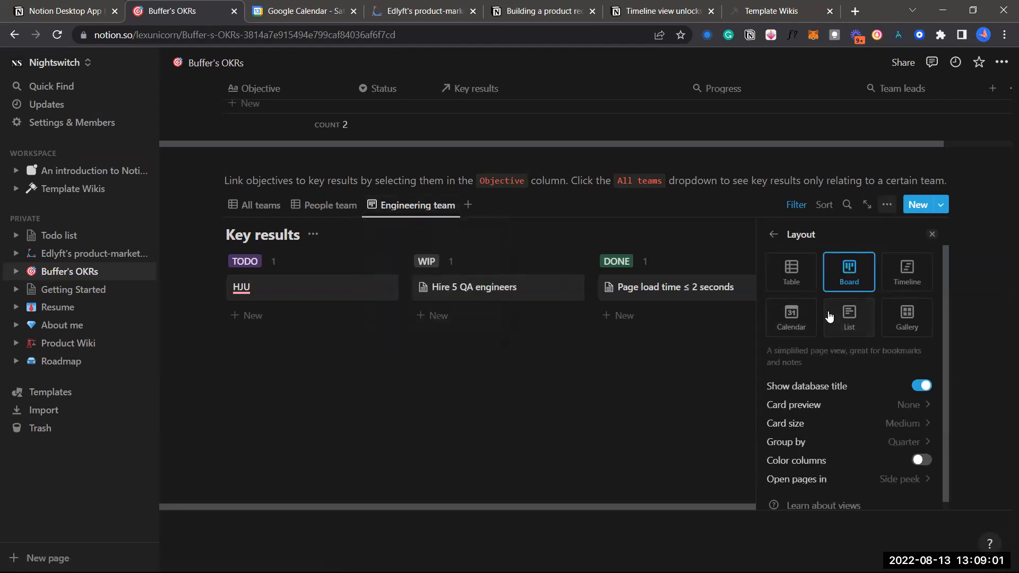
left_click(830, 317)
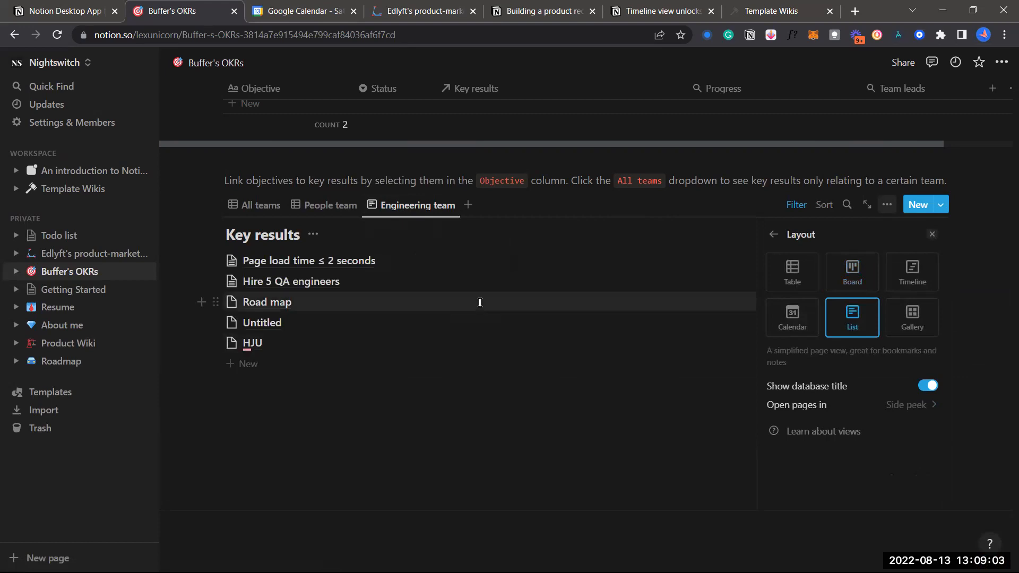
left_click(370, 251)
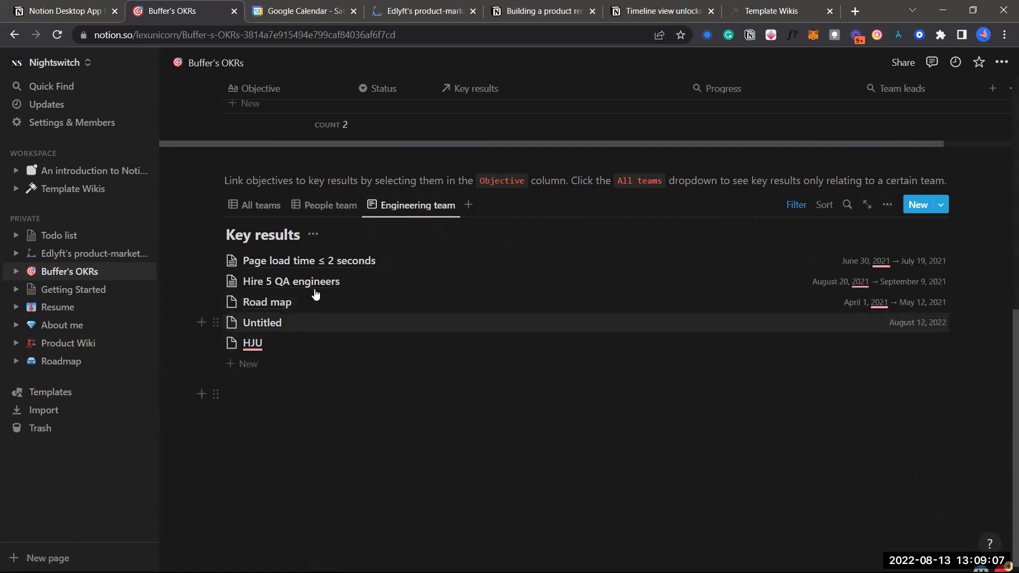
scroll(316, 295, "up", 3)
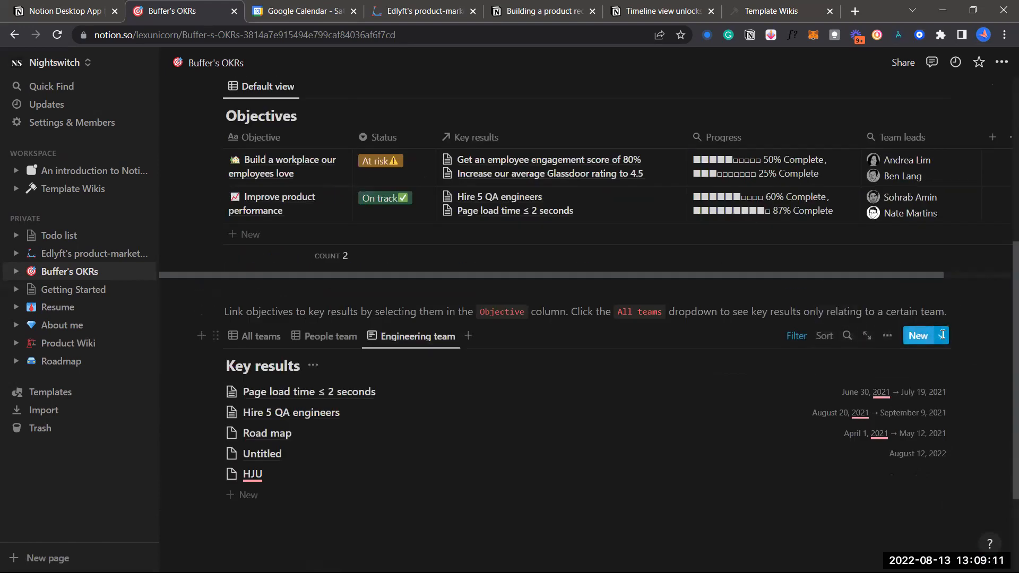
Return to the All teams table of Key results and show its CRM and Empty page templates
scroll(671, 351, "down", 2)
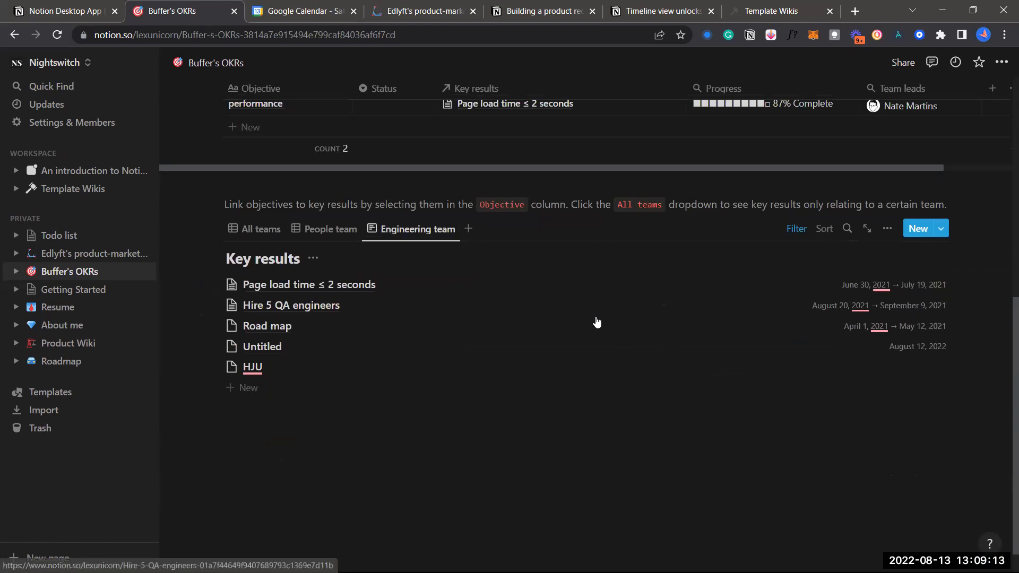
left_click(269, 225)
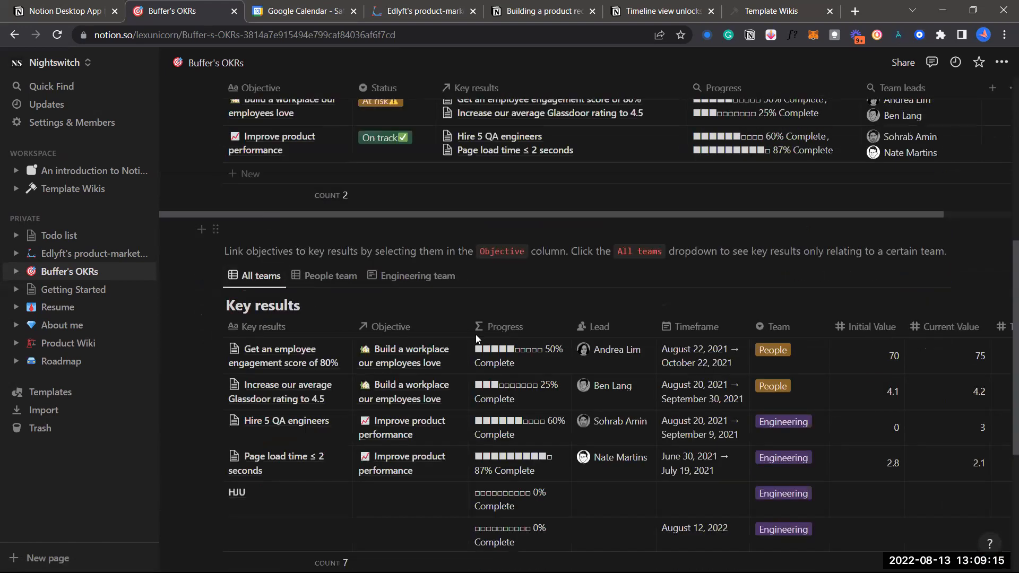
scroll(541, 281, "down", 2)
scroll(544, 274, "down", 1)
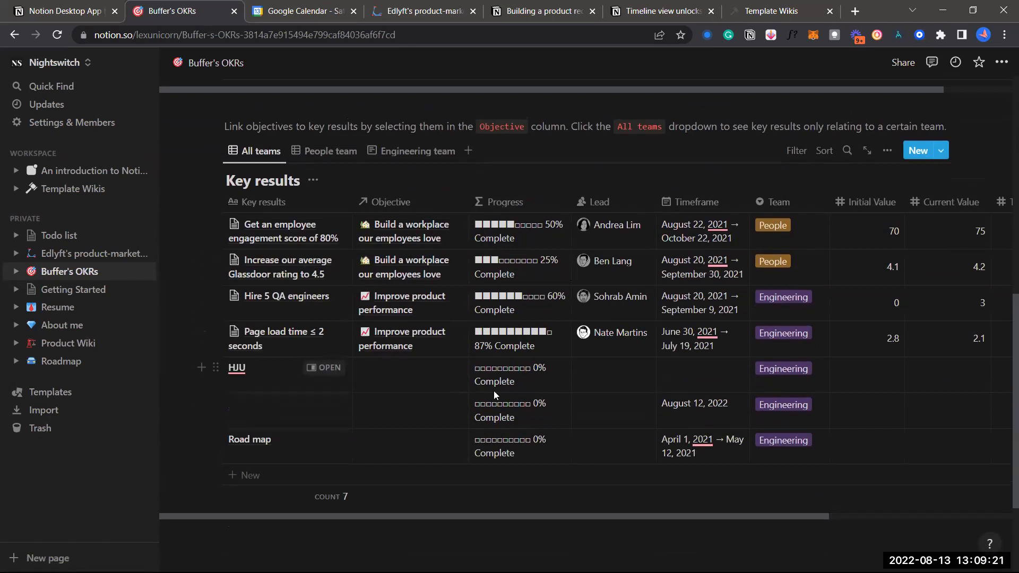
scroll(509, 436, "down", 1)
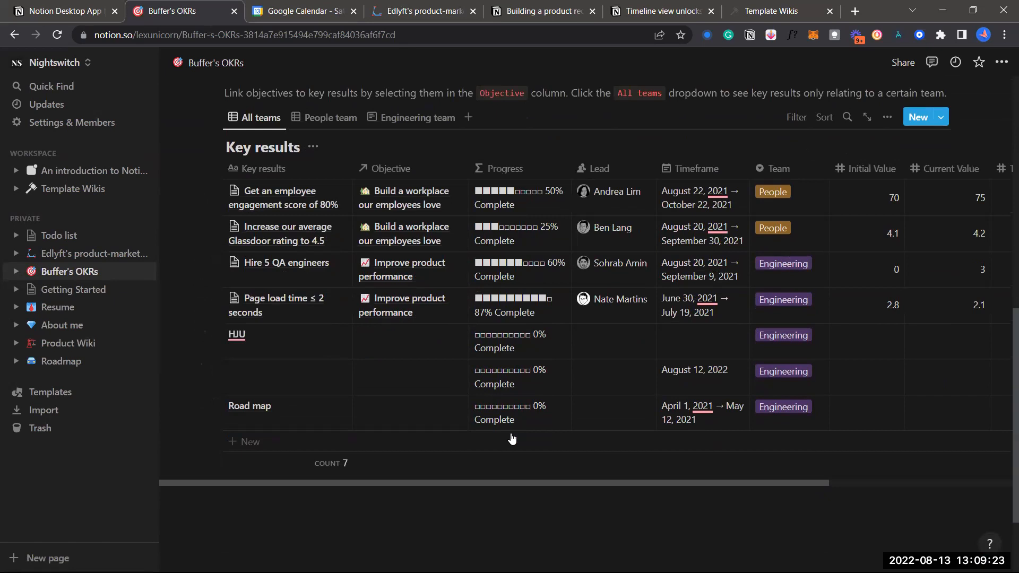
scroll(422, 332, "up", 1)
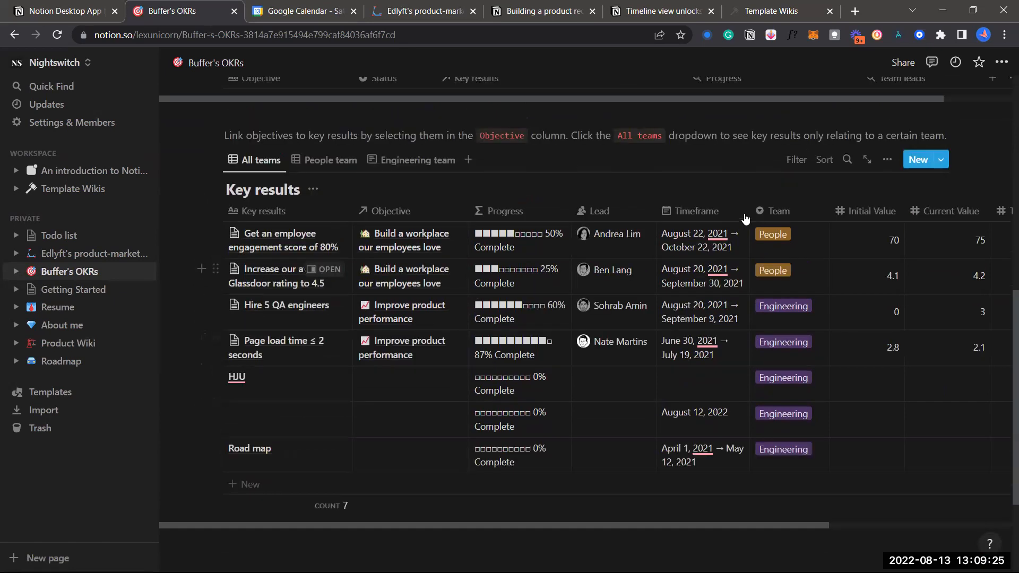
left_click(945, 165)
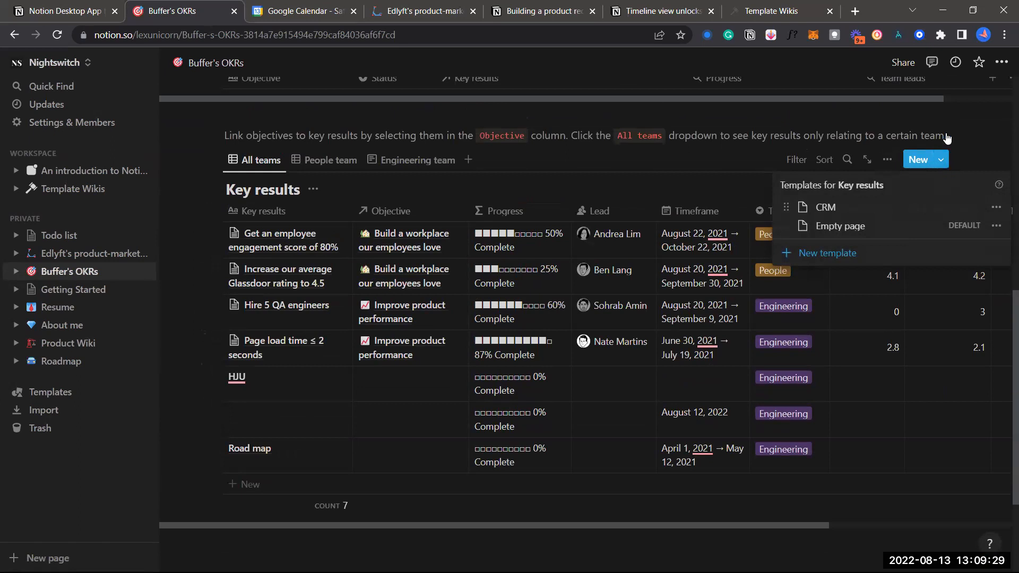
Create a new blank Untitled page template for Key results, then close its editor
left_click(927, 163)
scroll(932, 165, "up", 5)
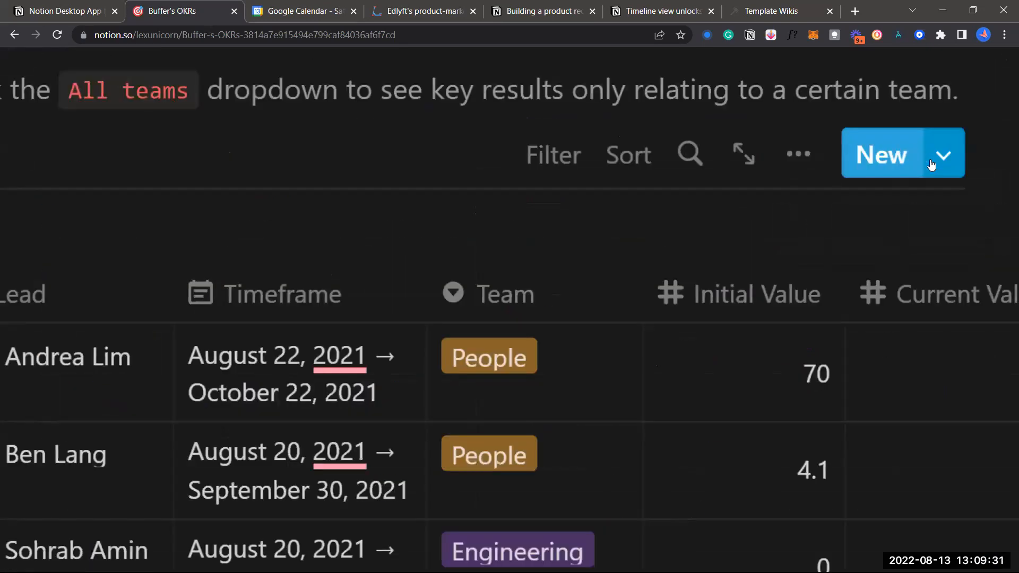
scroll(931, 165, "right", 3)
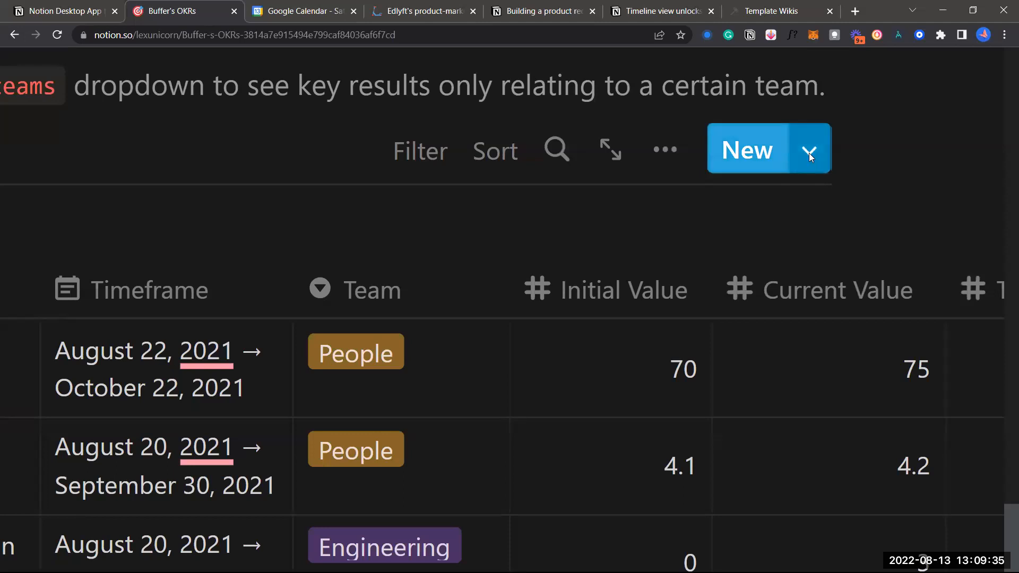
left_click(809, 153)
scroll(809, 153, "down", 5)
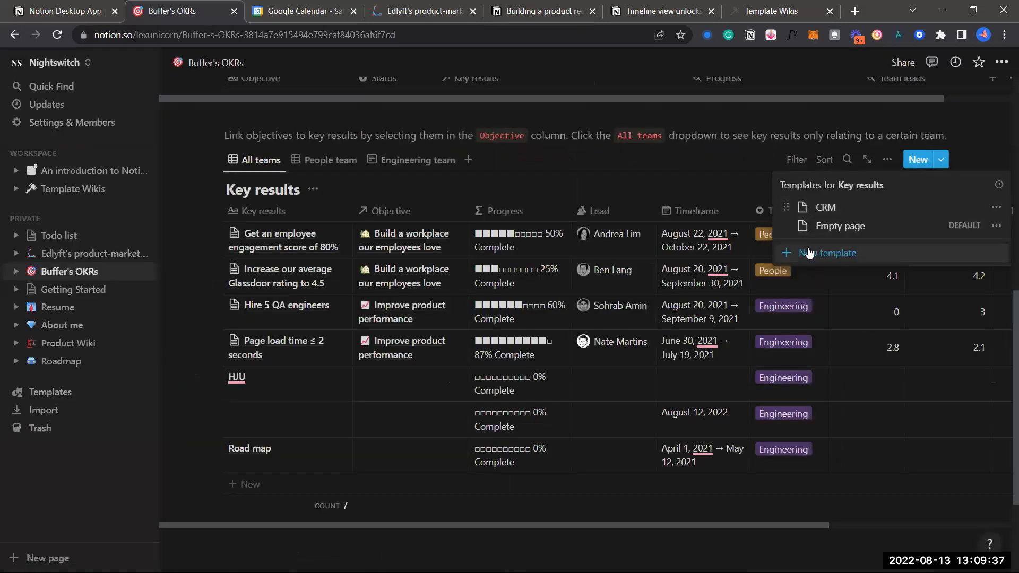
left_click(822, 259)
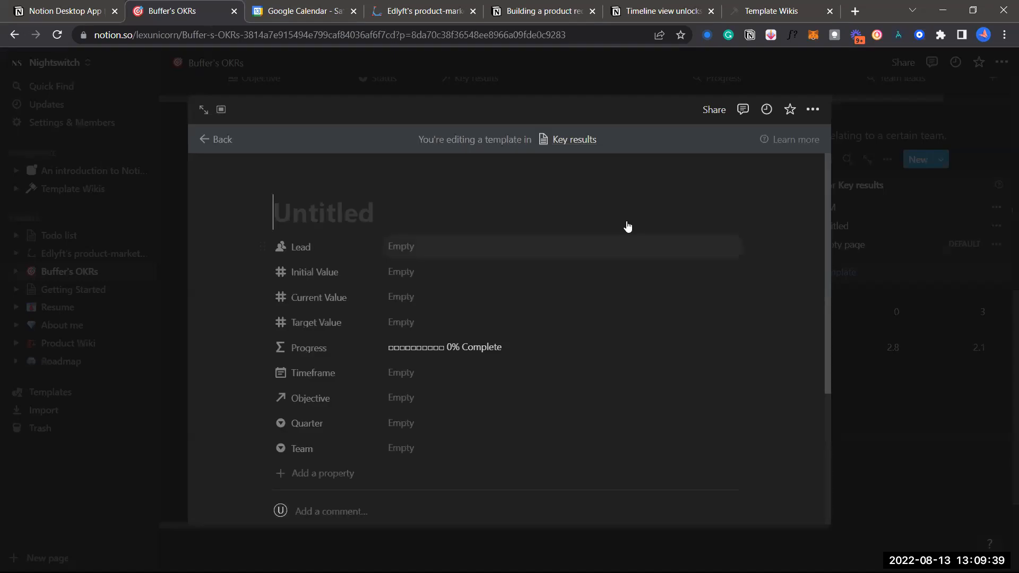
scroll(546, 350, "down", 2)
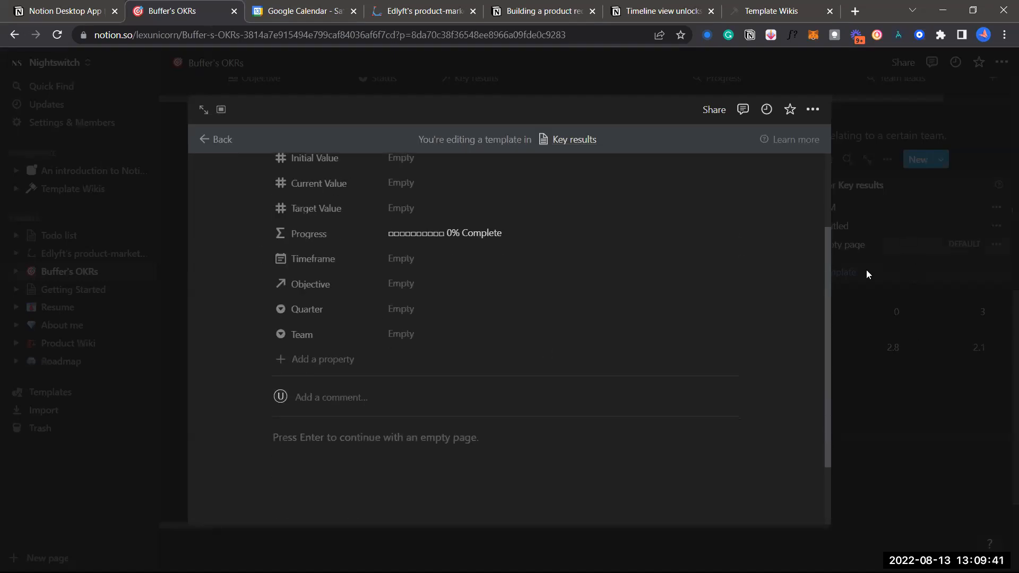
scroll(529, 333, "up", 2)
scroll(446, 334, "down", 1)
scroll(404, 343, "down", 2)
scroll(391, 340, "up", 2)
scroll(486, 255, "down", 1)
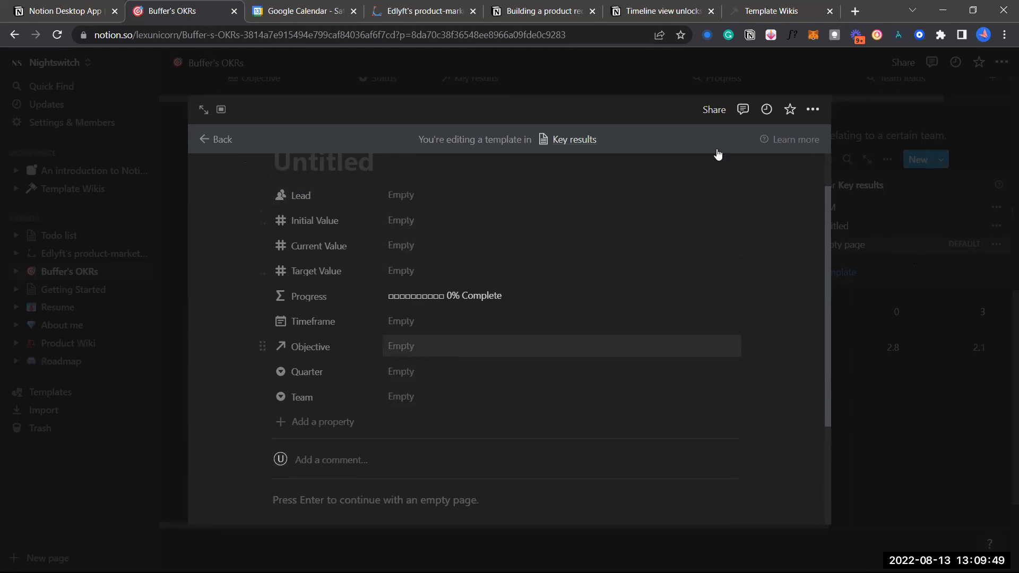
left_click(313, 80)
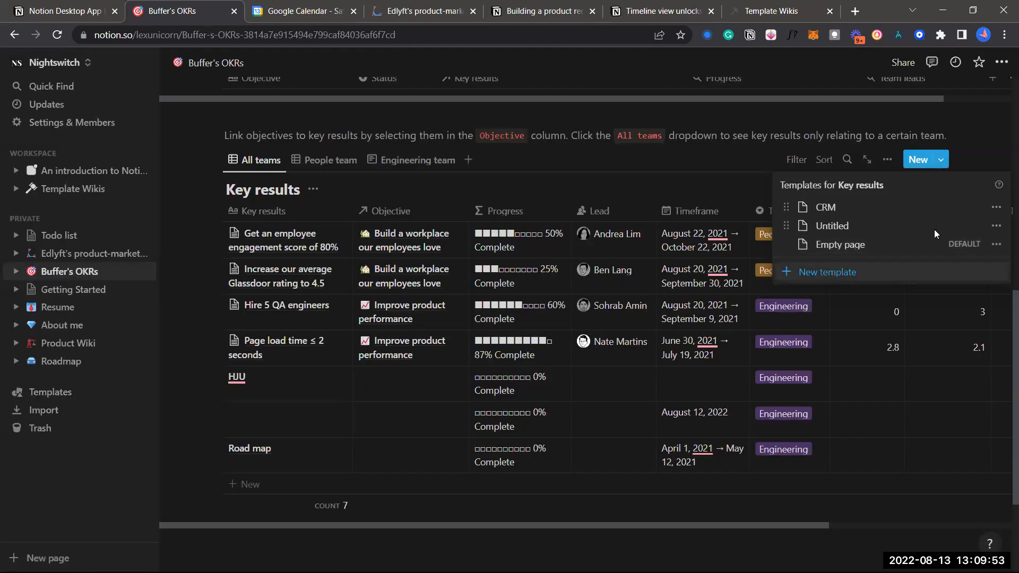
Rename the Untitled template to 'Change name' and confirm it in the templates list
left_click(996, 226)
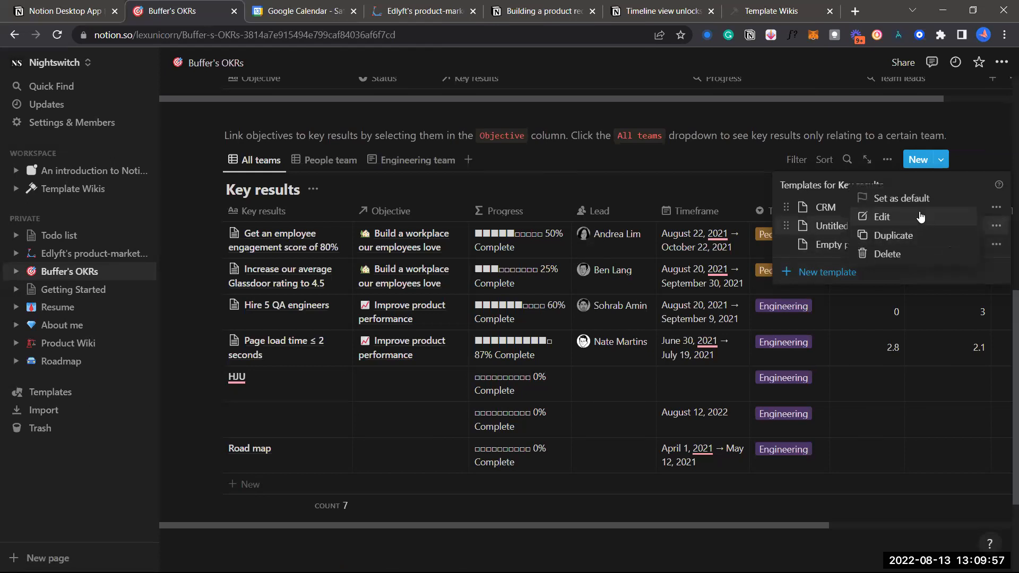
left_click(921, 217)
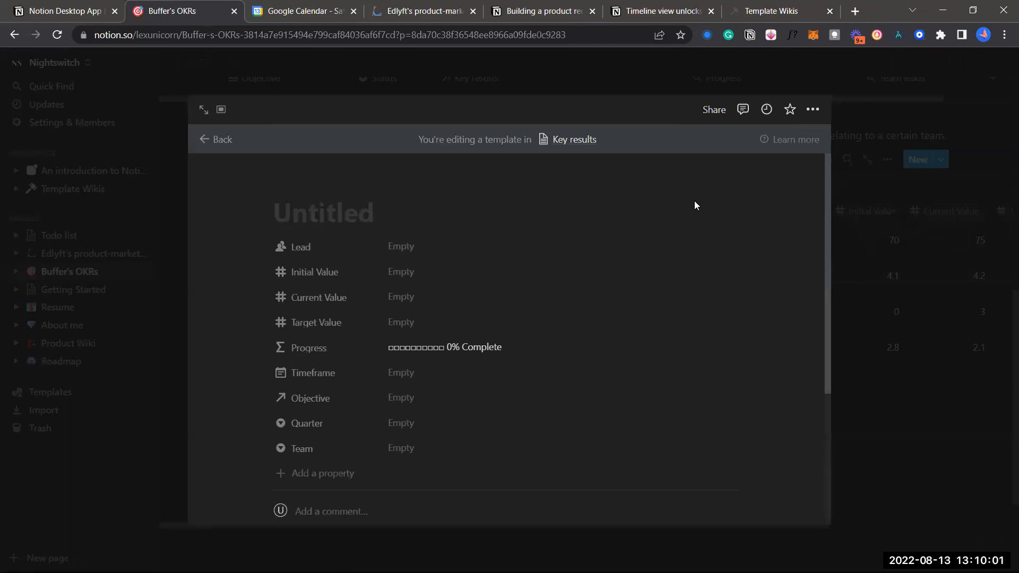
type("Chnage")
key("BackSpace")
key("BackSpace")
key("BackSpace")
key("BackSpace")
key("BackSpace")
type("an")
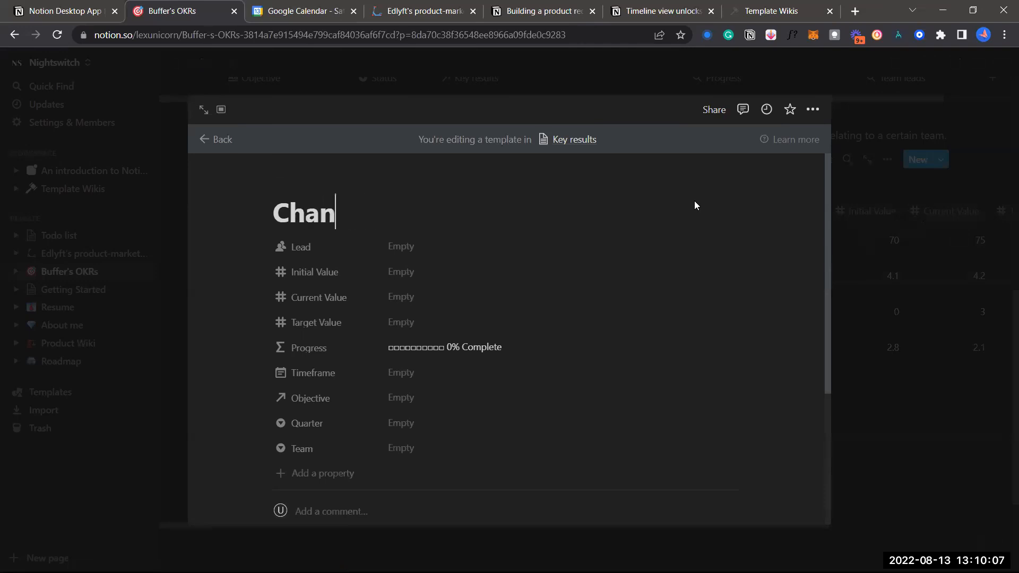
type("ge name")
key("Return")
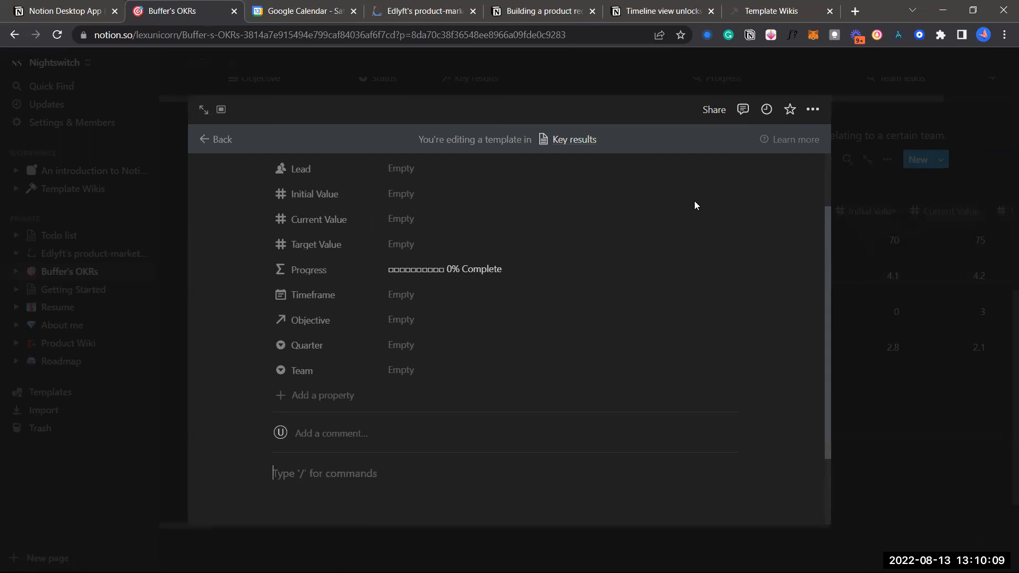
left_click(1001, 312)
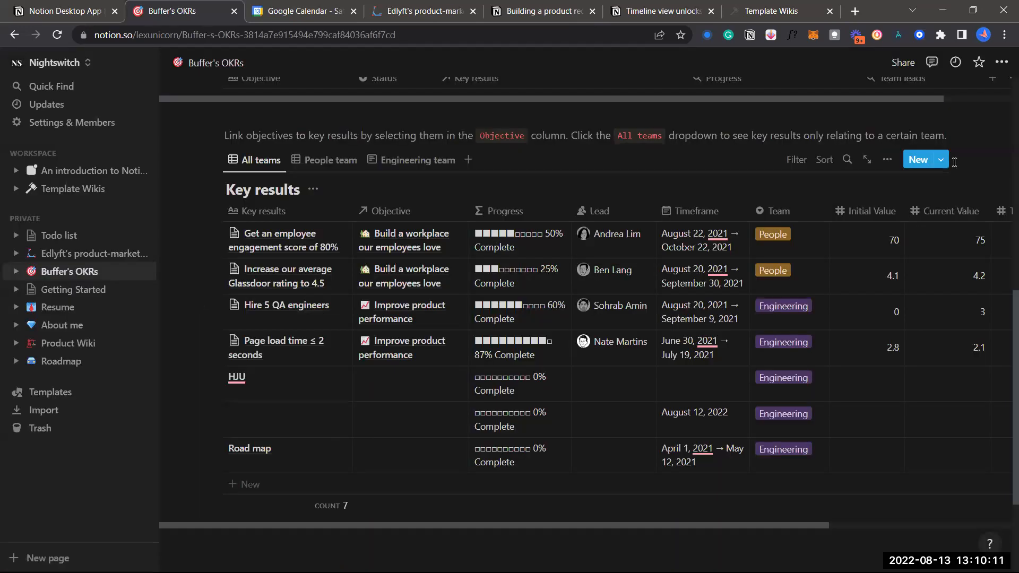
left_click(942, 161)
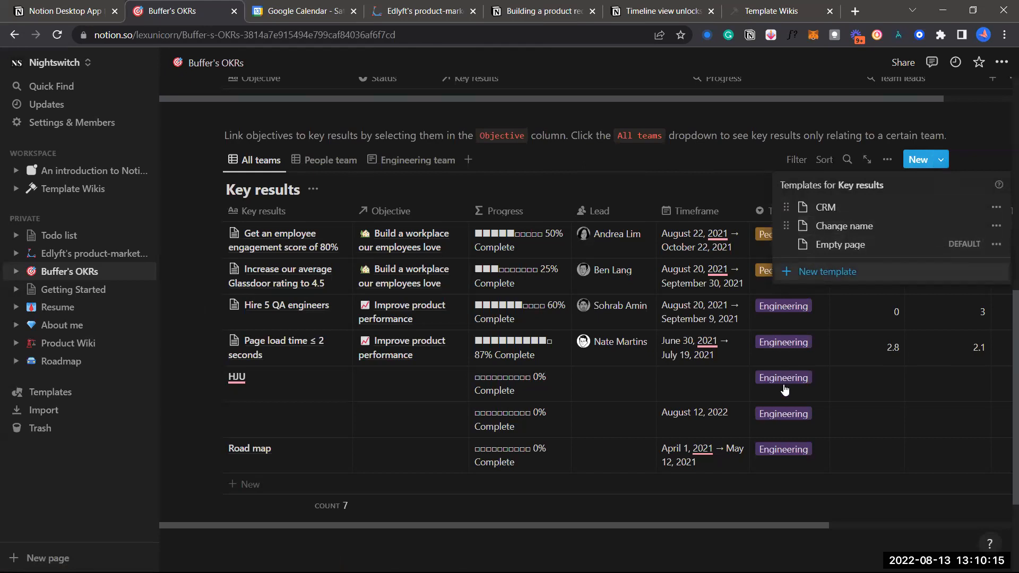
Duplicate the Road map row, then delete the duplicate
left_click(460, 222)
left_click(215, 449)
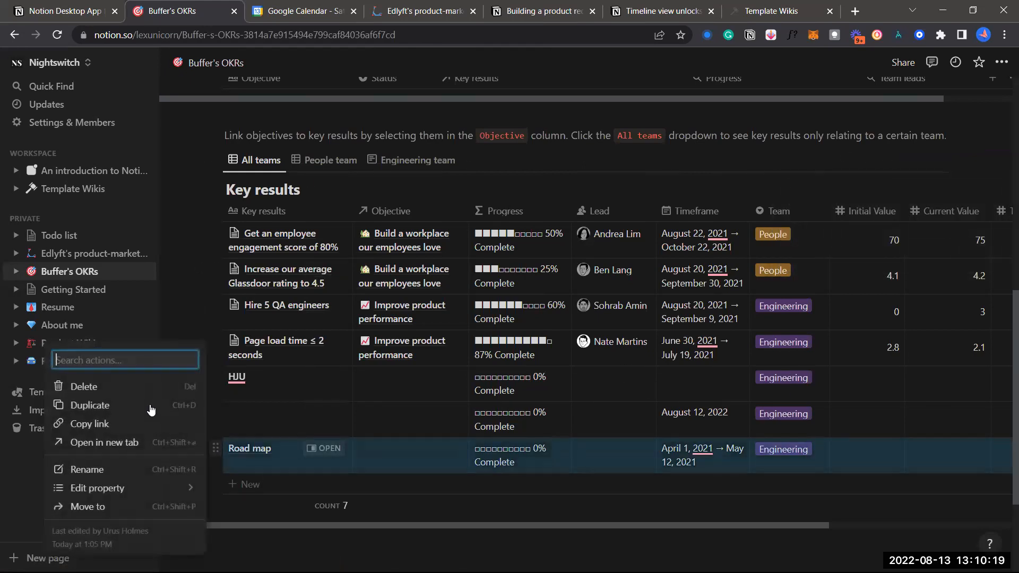
left_click(152, 408)
scroll(251, 424, "down", 2)
key("Delete")
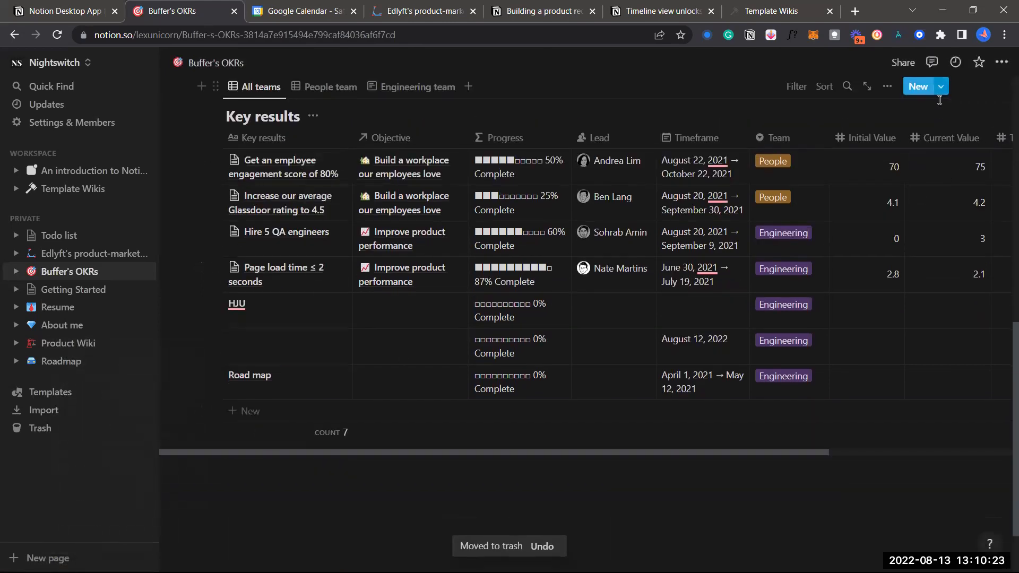
Add a new Key results entry from the Change name template and close its page
left_click(941, 87)
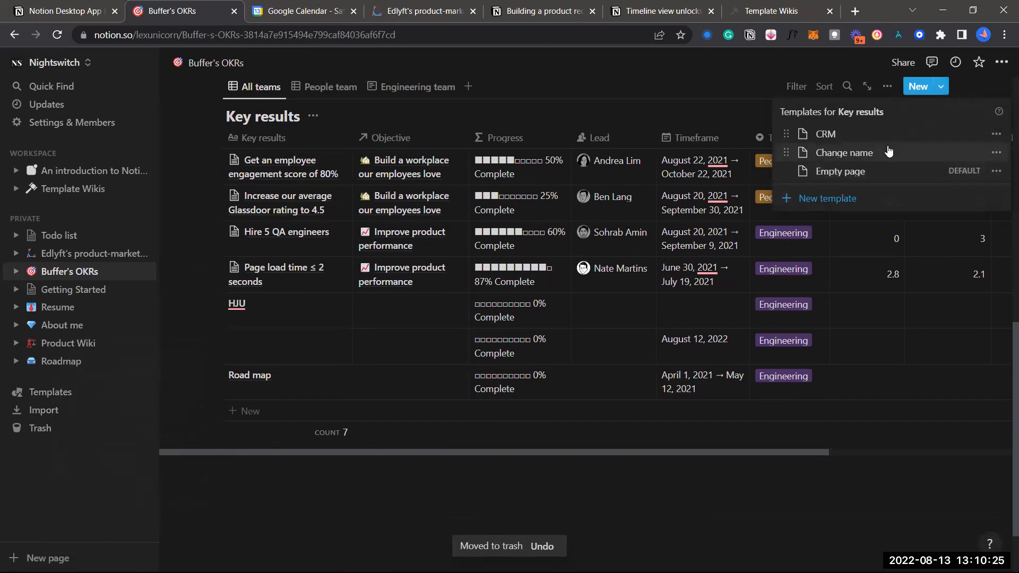
left_click(883, 160)
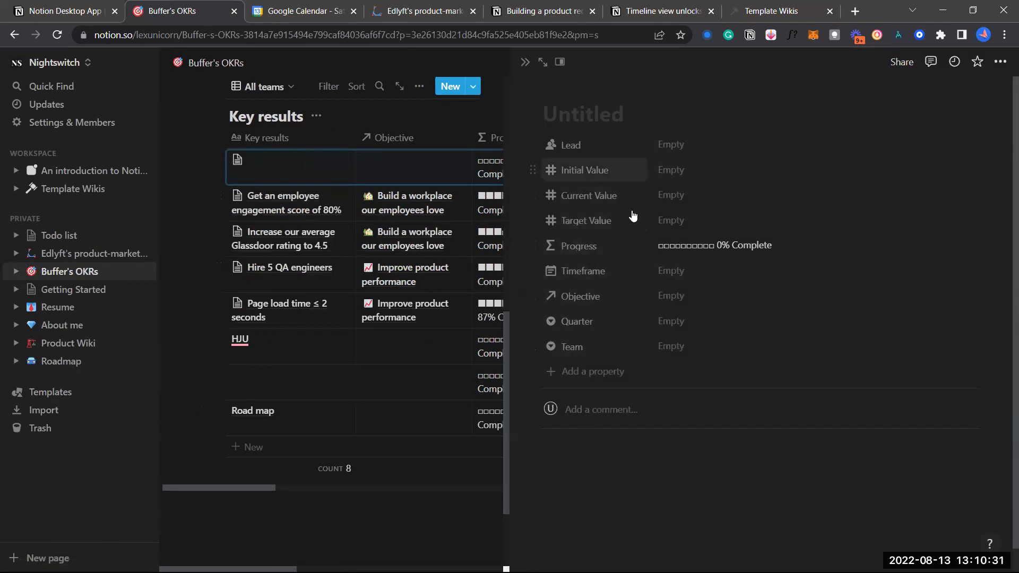
scroll(656, 410, "down", 1)
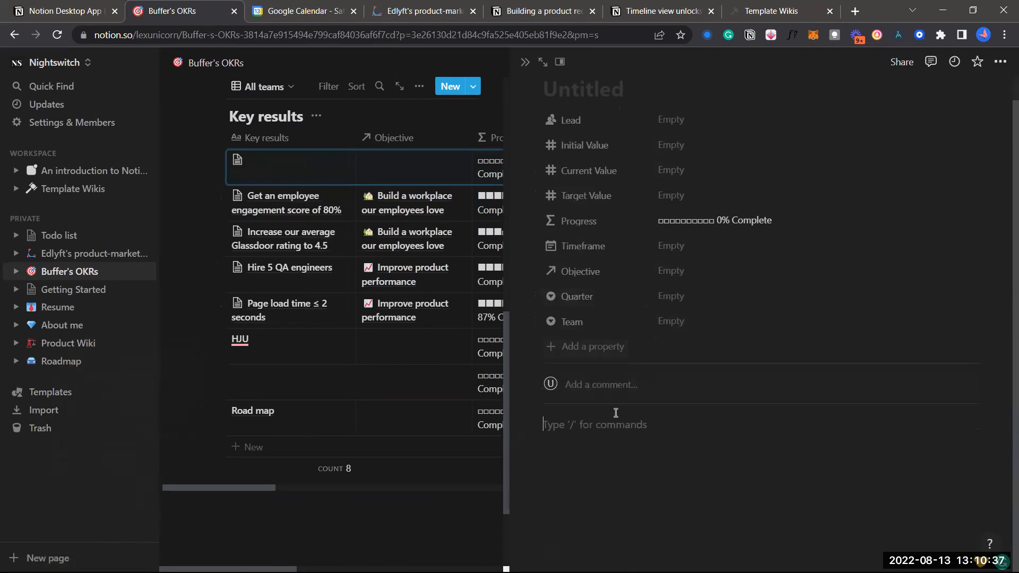
left_click(464, 511)
scroll(517, 292, "up", 3)
scroll(518, 292, "up", 6)
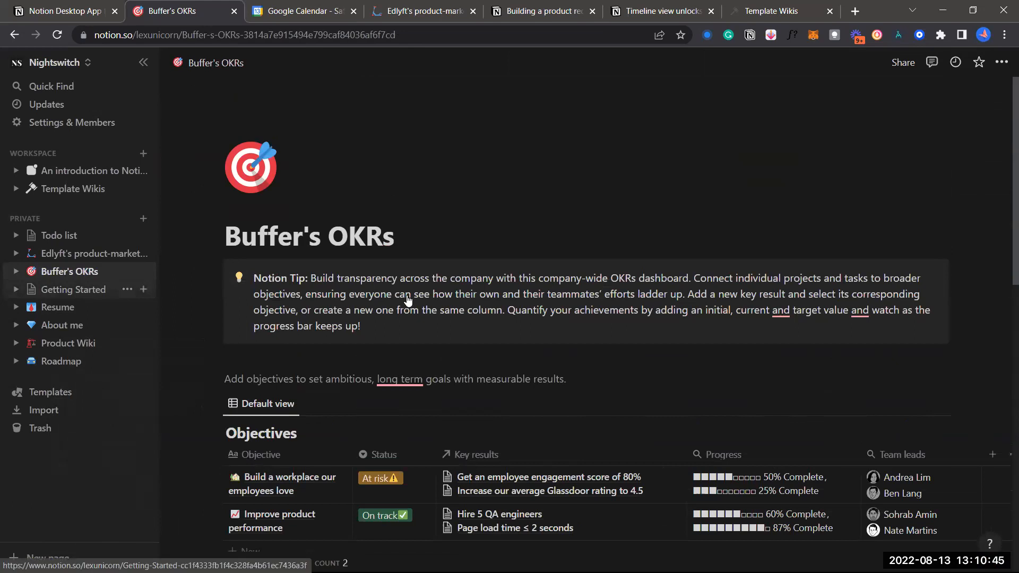
Open Getting Started, Edlyft's page, then An introduction to Notion from the sidebar
left_click(73, 289)
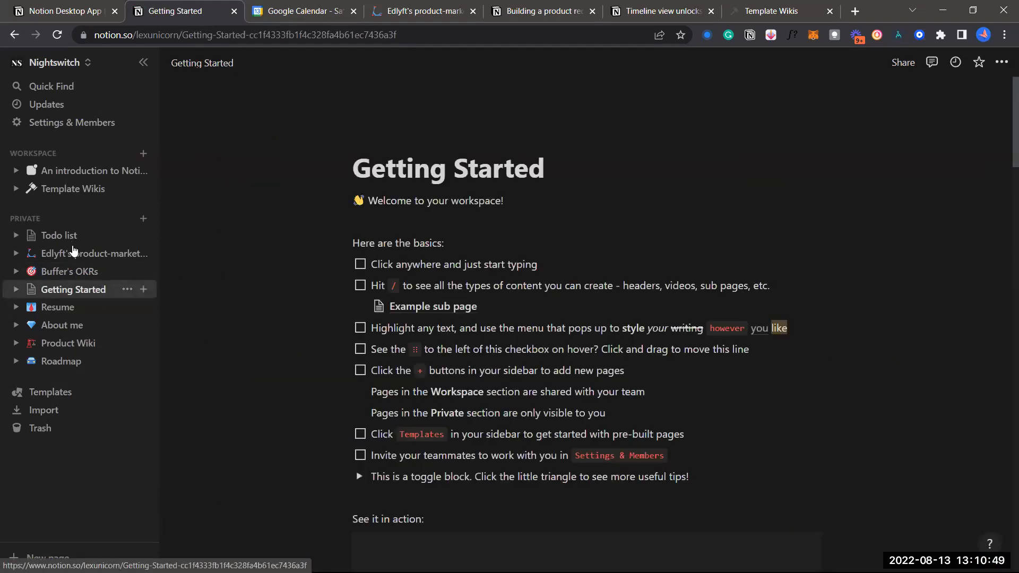
left_click(73, 253)
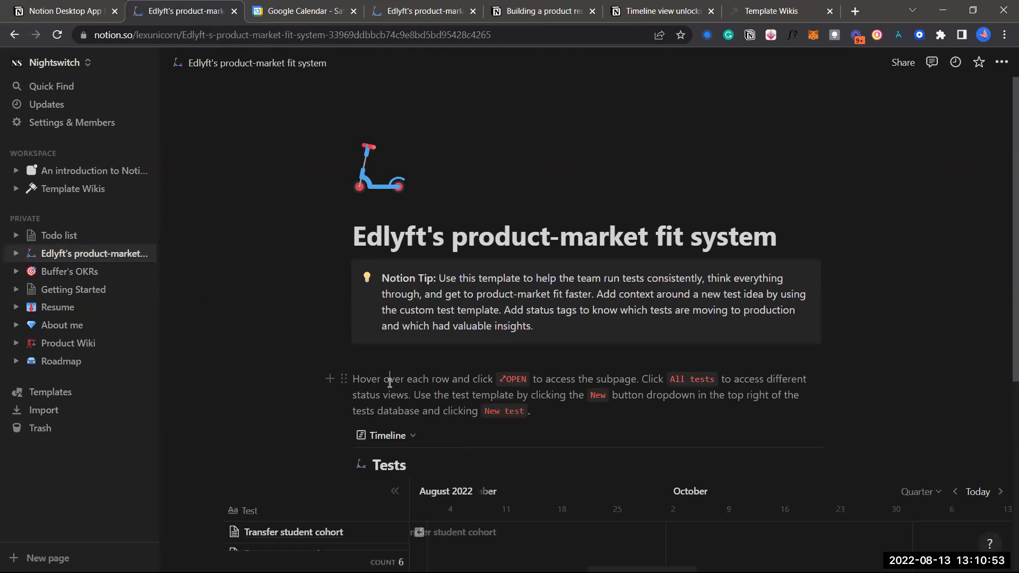
scroll(391, 425, "down", 3)
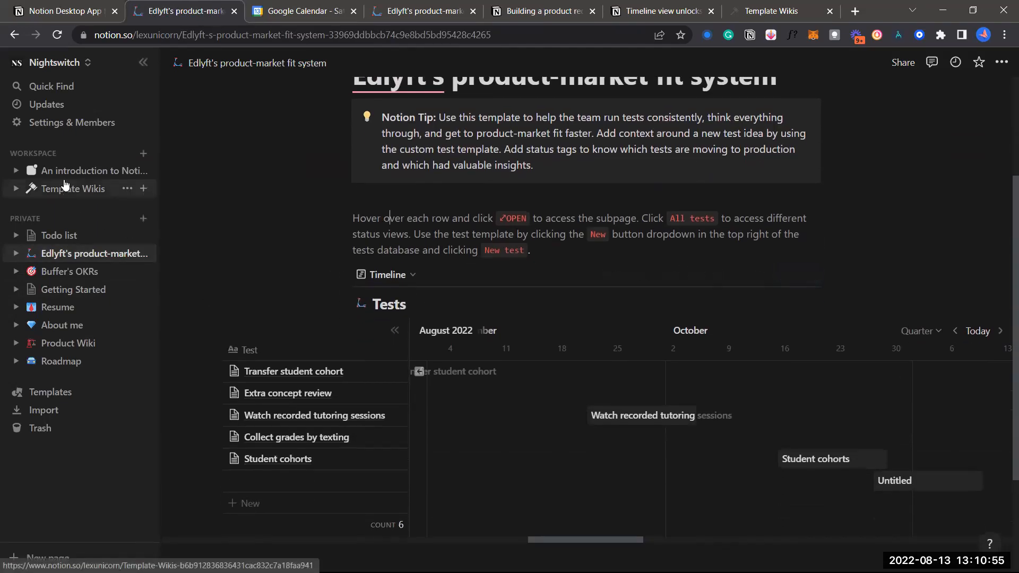
left_click(80, 170)
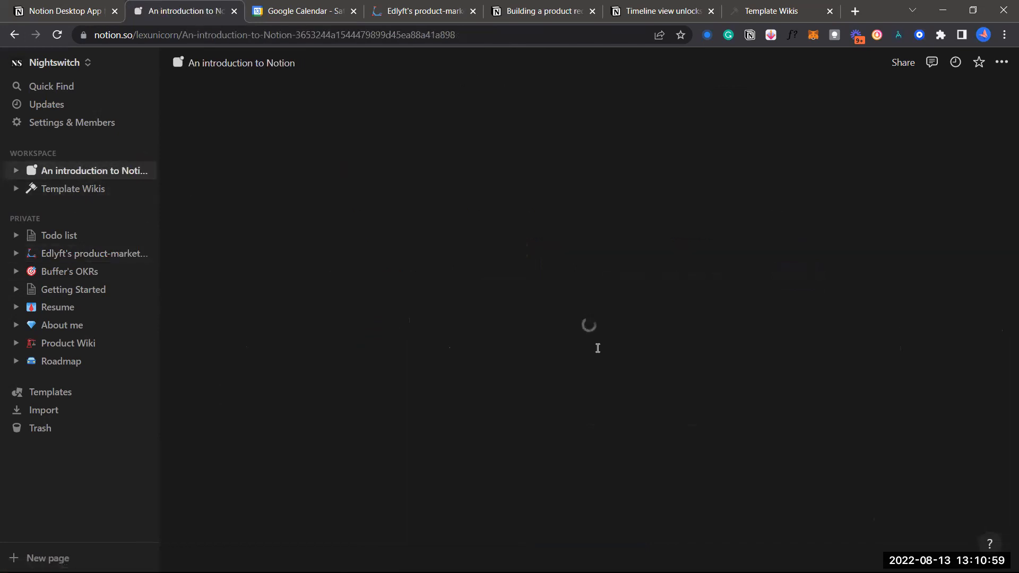
scroll(597, 350, "down", 10)
scroll(597, 349, "down", 15)
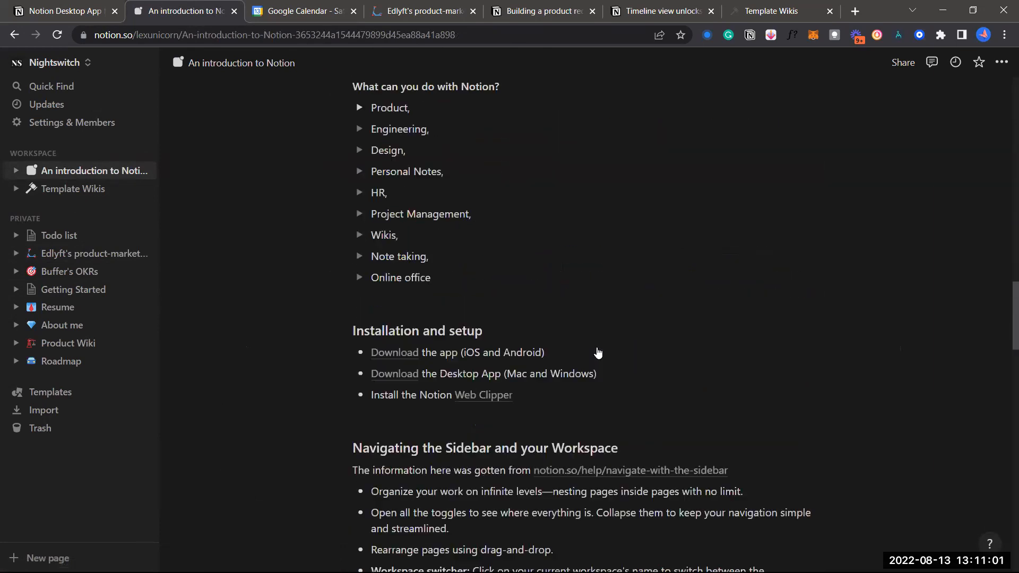
scroll(597, 352, "up", 2)
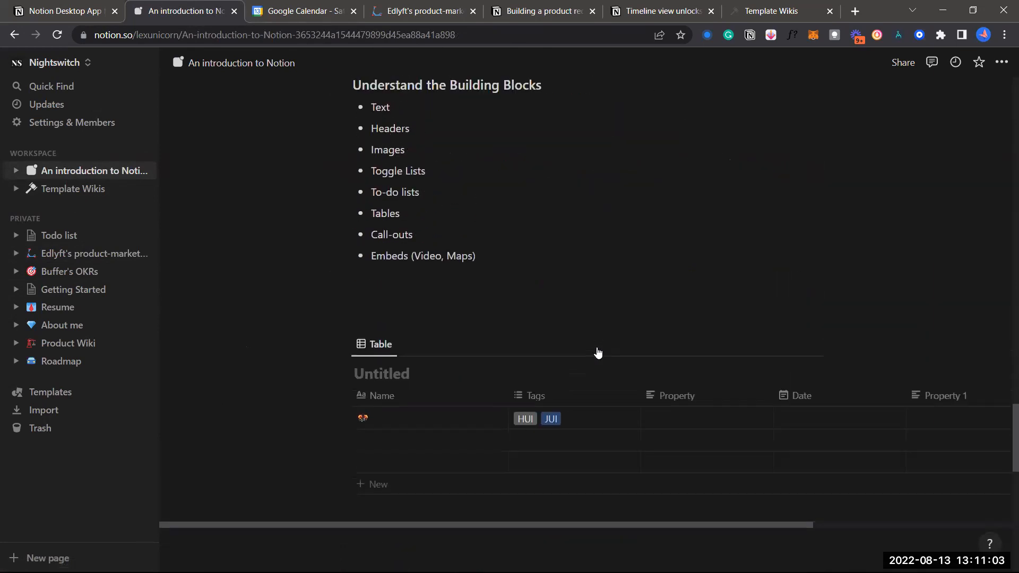
scroll(423, 255, "up", 1)
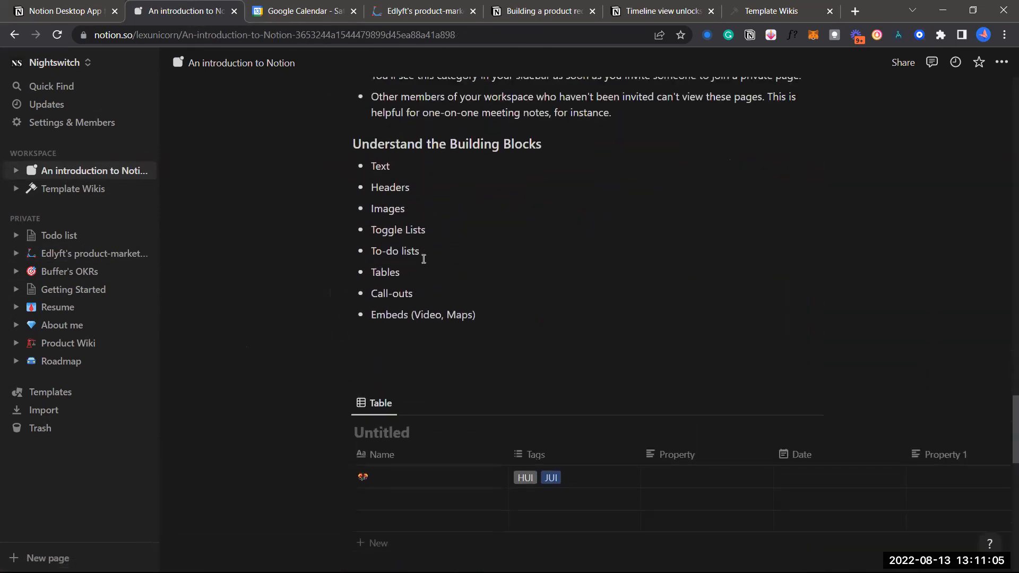
Add empty lines after the Embeds (Video, Maps) bullet and copy the notion.so/desktop URL
left_click(492, 318)
key("Return")
key("Return")
key("Return")
key("Return")
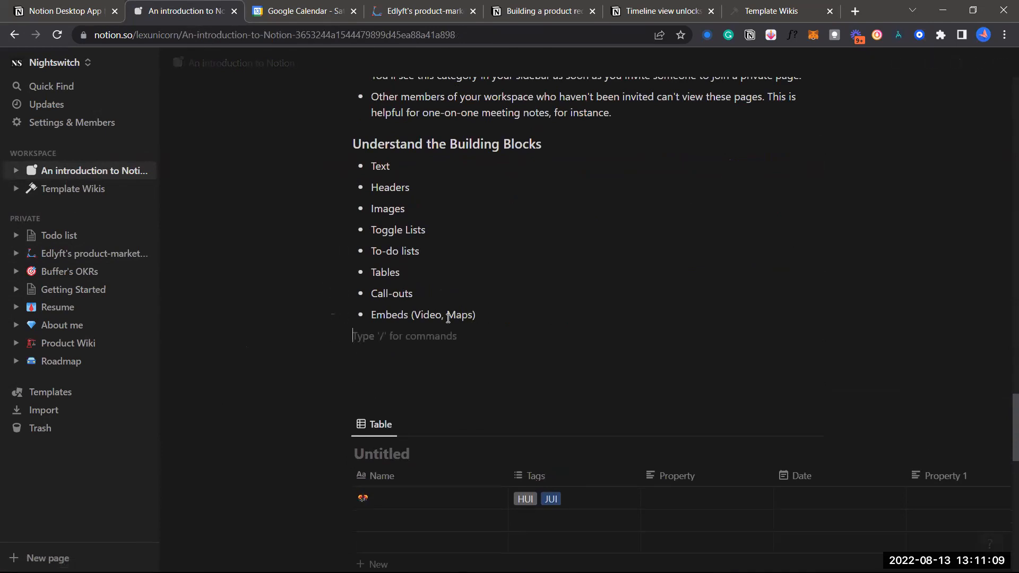
left_click(773, 8)
left_click(583, 34)
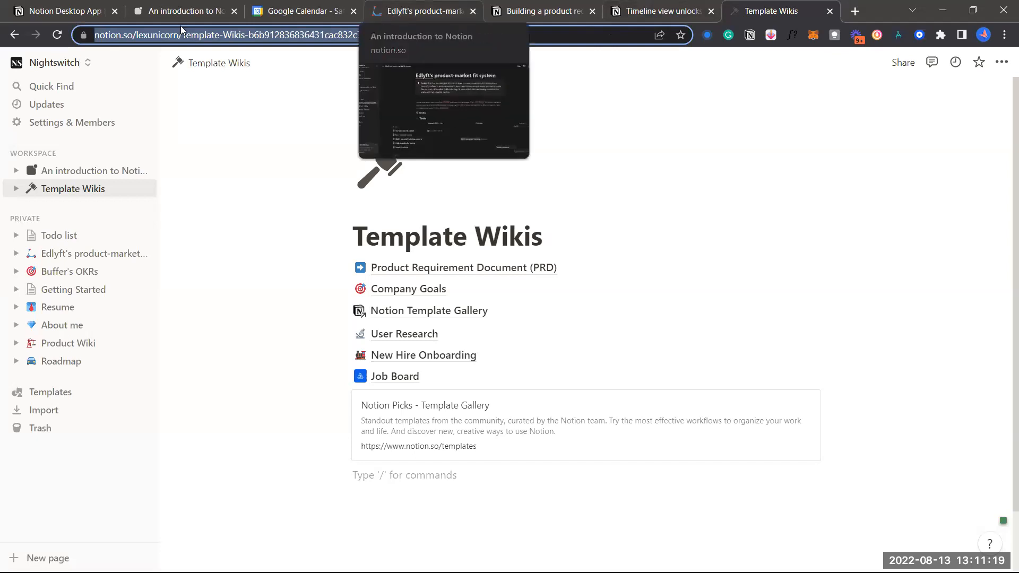
key("ctrl+1")
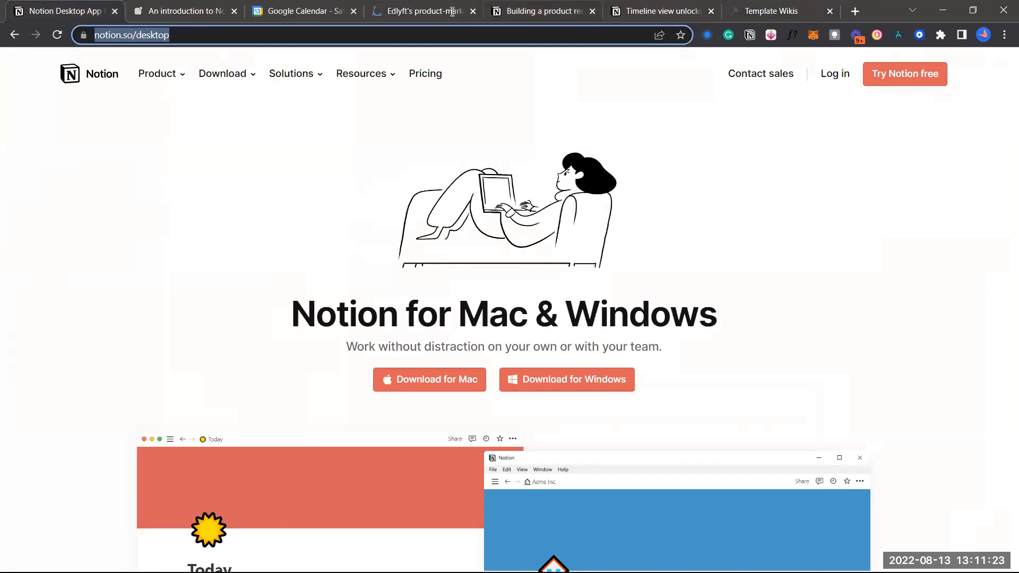
Paste the notion.so/desktop link once as plain text and once as a bookmark card
left_click(181, 9)
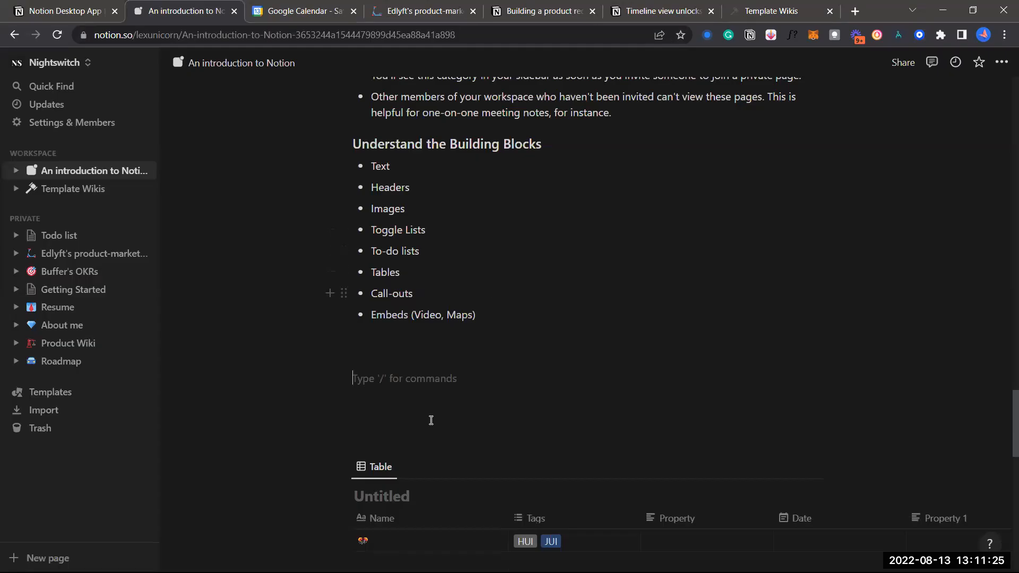
type("https://www.notion.so/desktop")
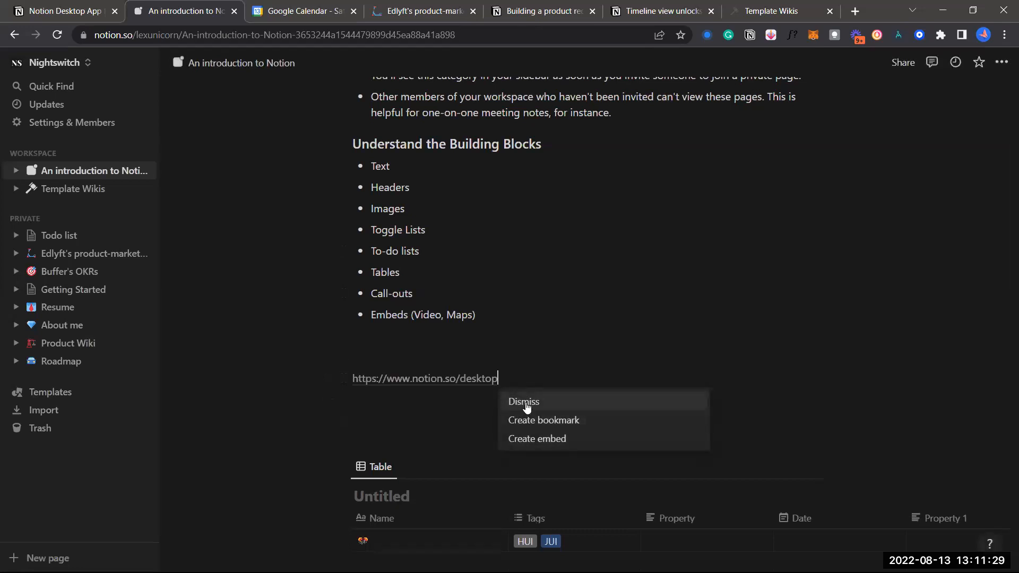
left_click(555, 322)
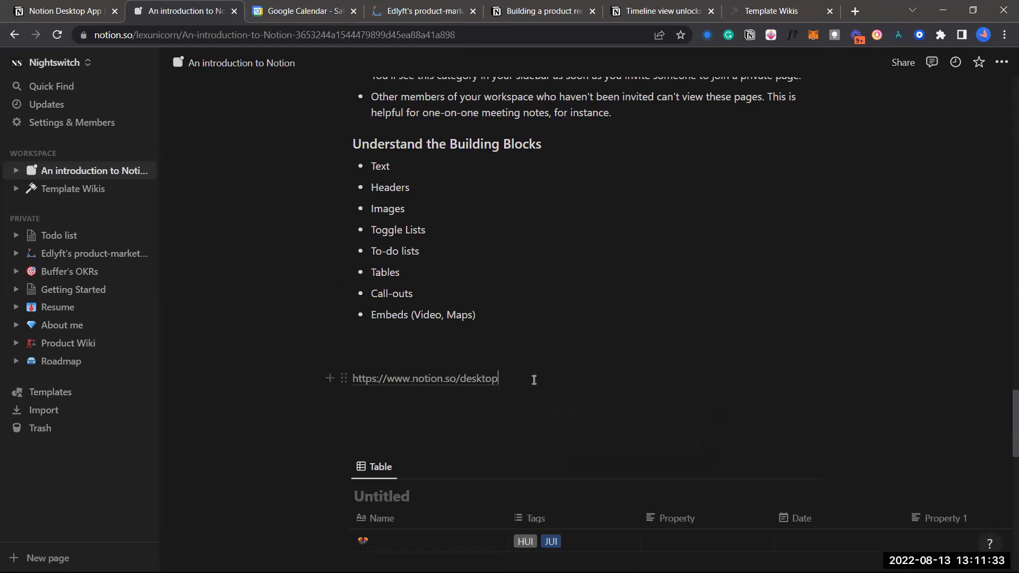
key("Return")
type("https://www.notion.so/desktop")
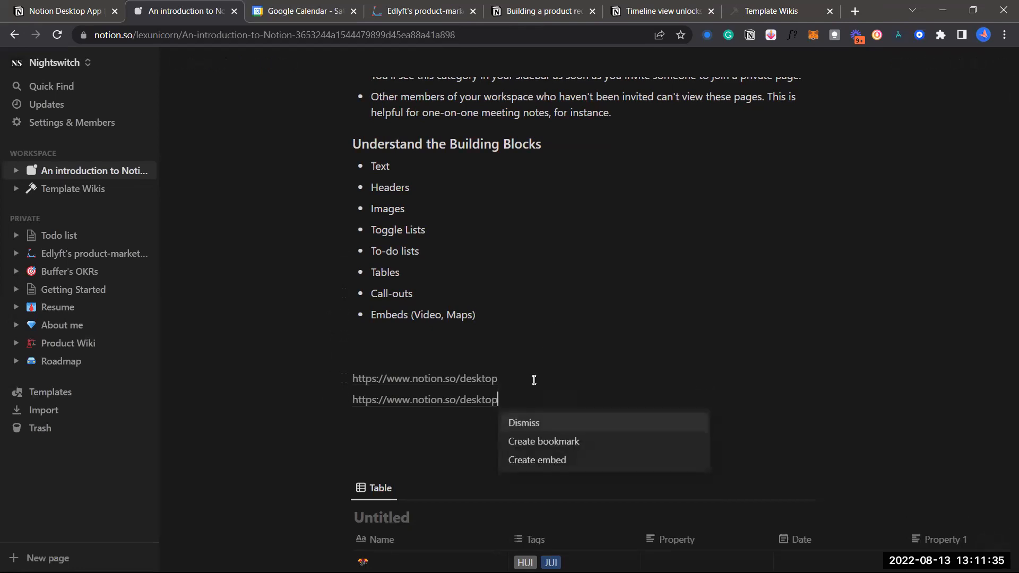
left_click(569, 446)
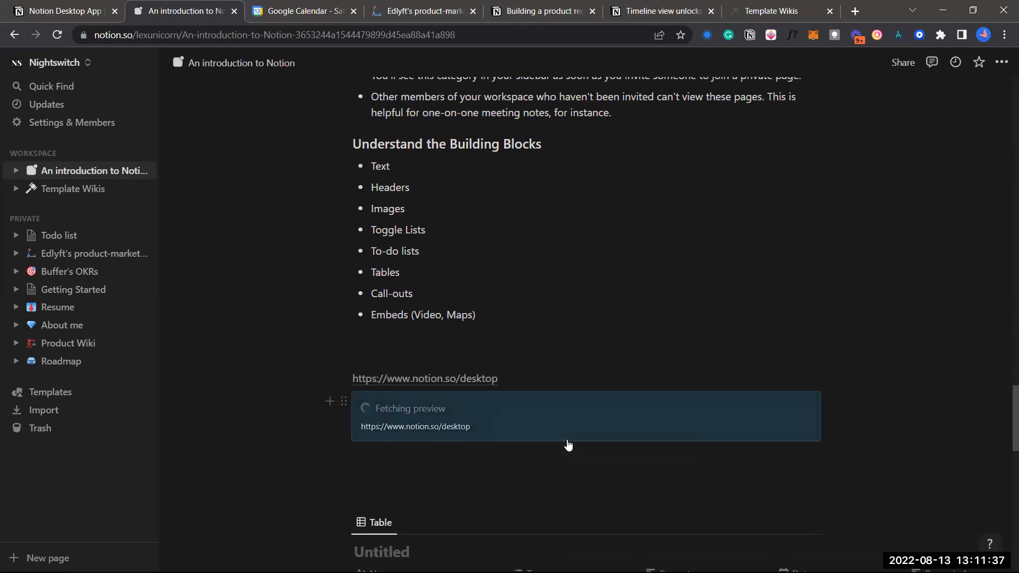
scroll(444, 355, "down", 1)
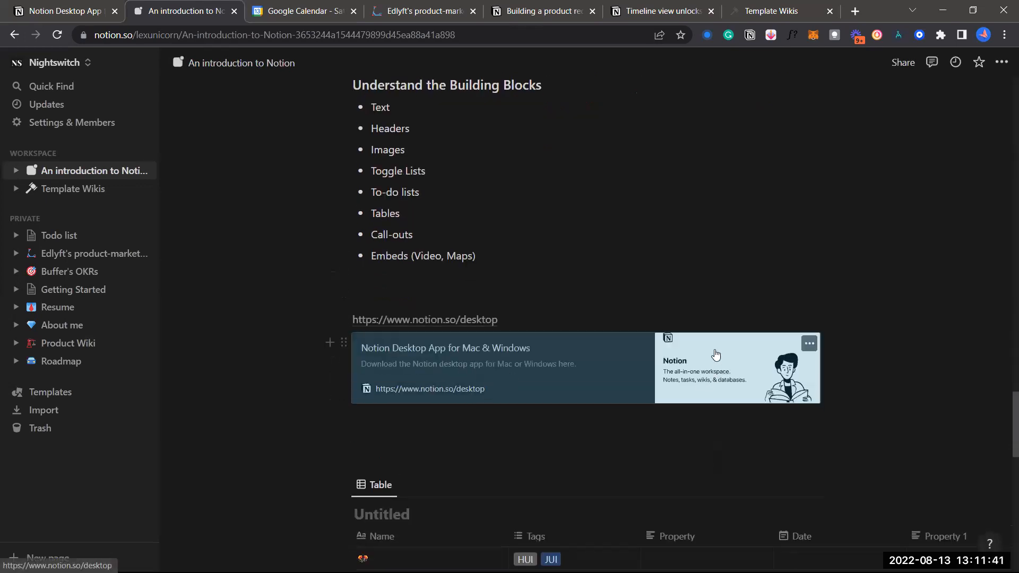
Paste the link again as an embed, then delete the duplicate bookmark card
left_click(462, 414)
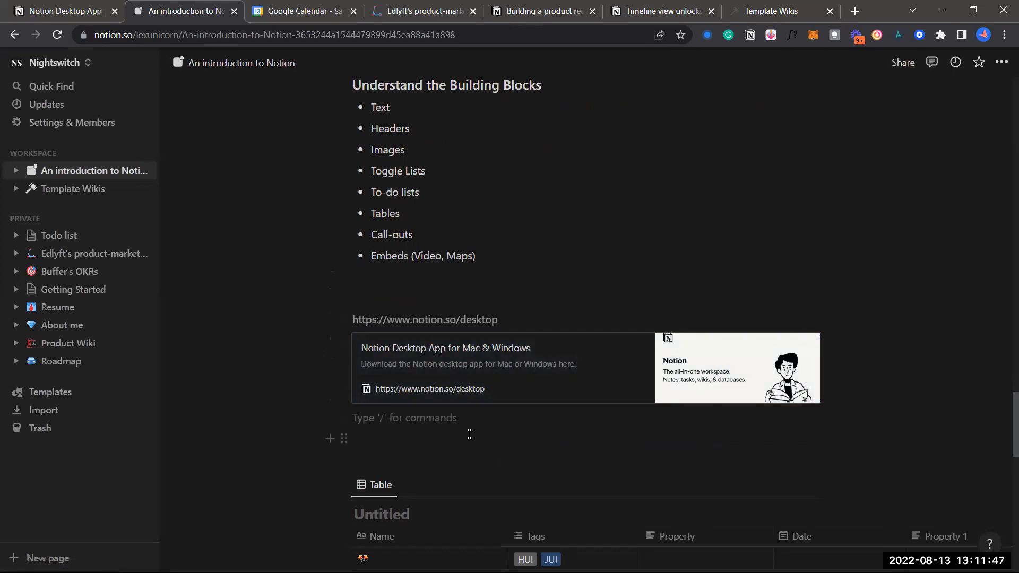
type("https://www.notion.so/desktop")
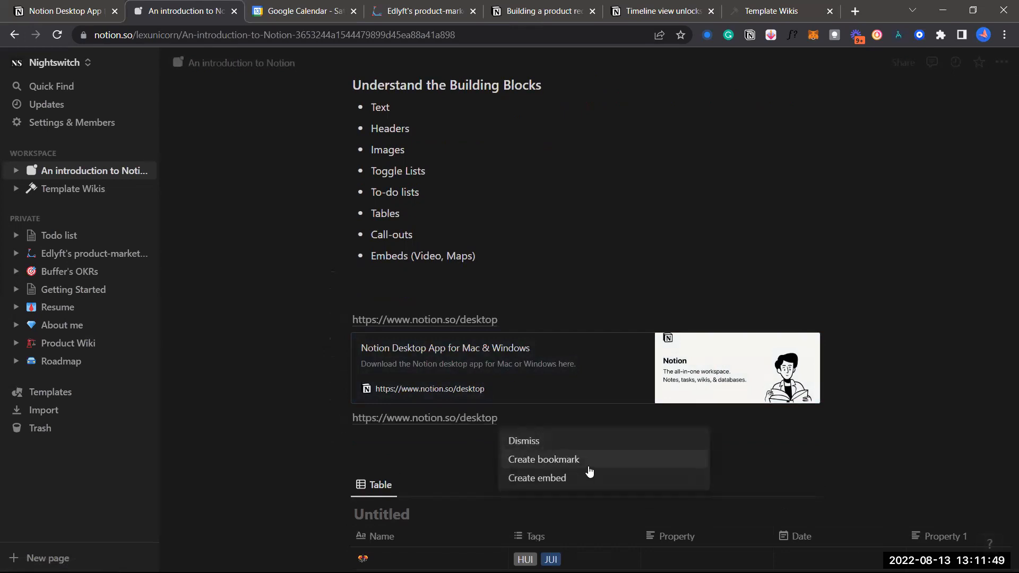
left_click(589, 476)
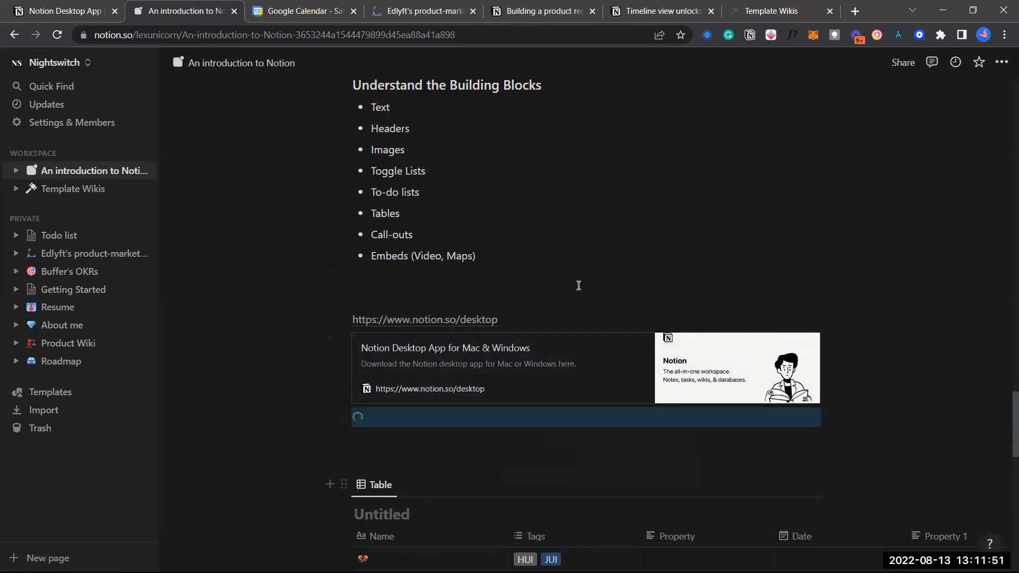
scroll(569, 265, "down", 2)
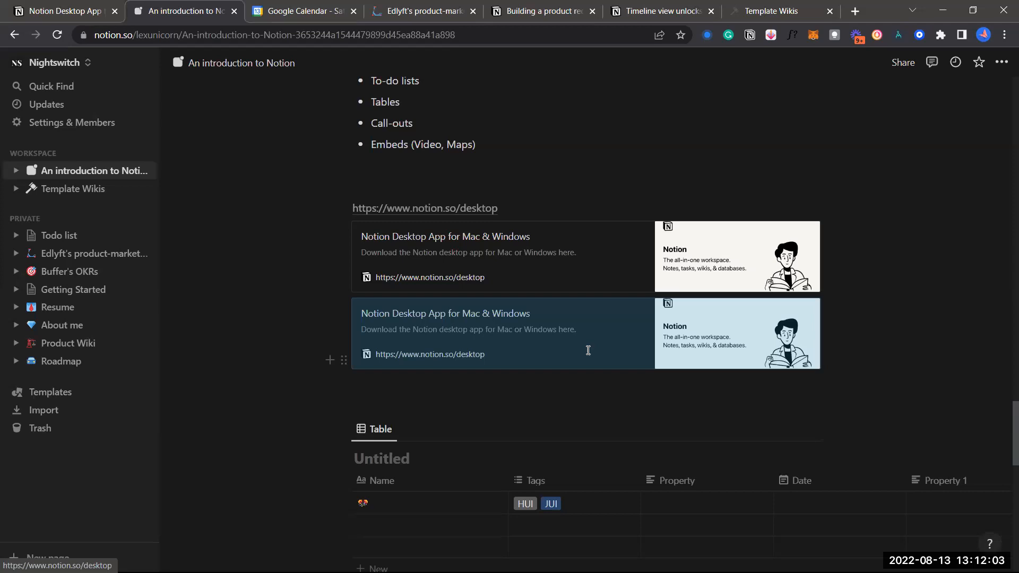
key("BackSpace")
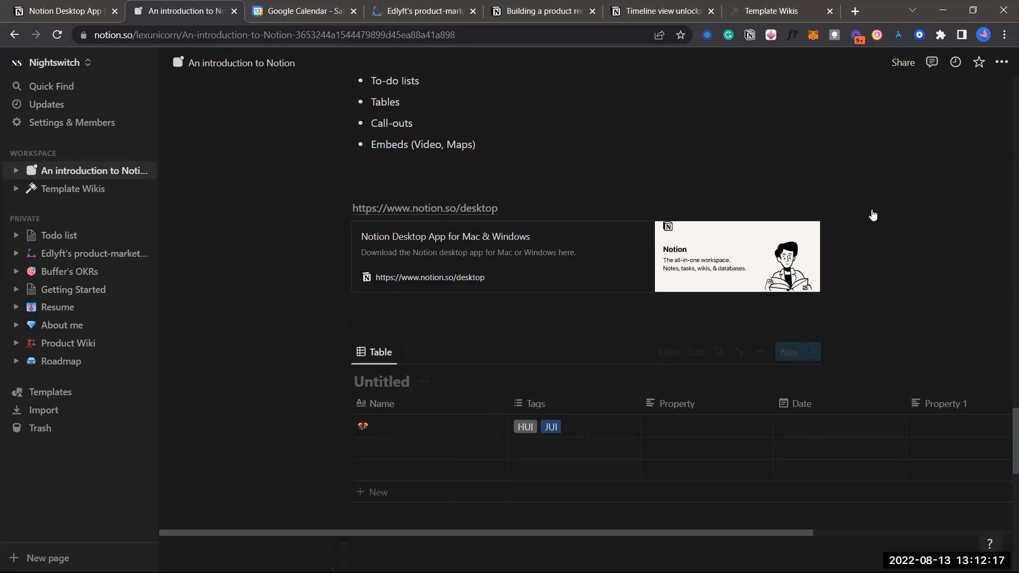
Drag 329677484-Don-t-make-me-think.pdf from the desktop onto the page below the bookmark
left_click(973, 9)
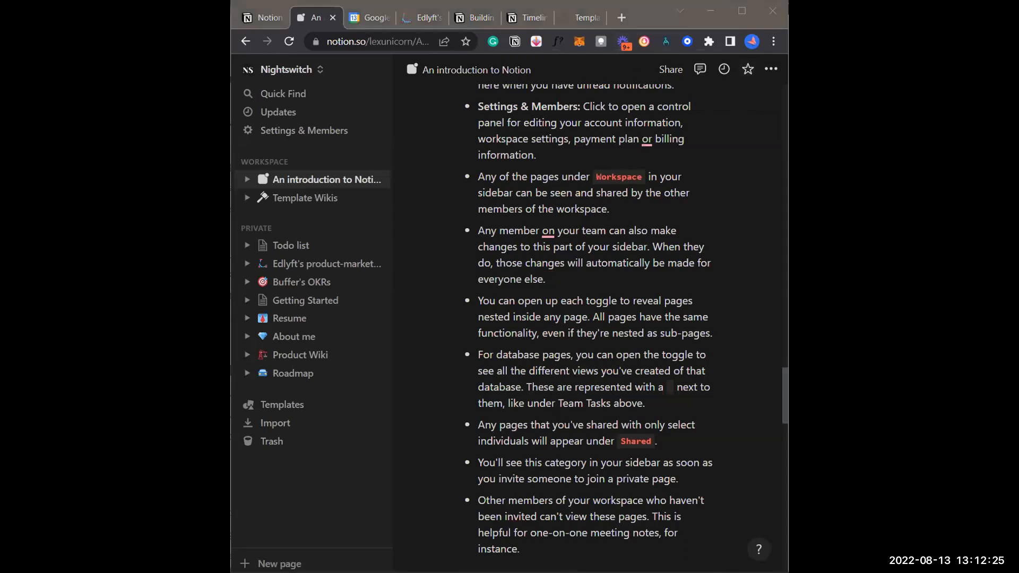
scroll(586, 319, "down", 9)
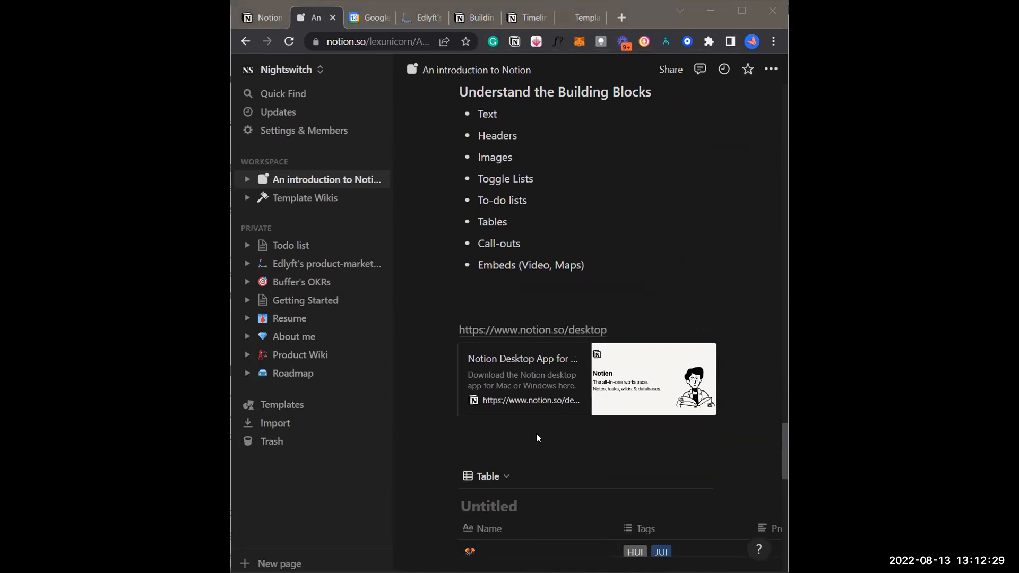
key("ctrl+v")
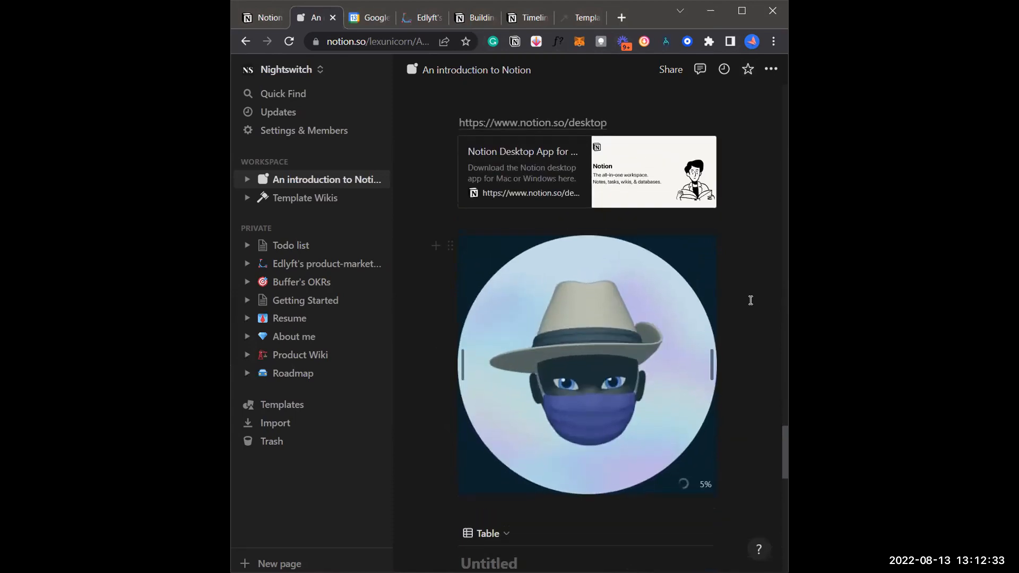
key("ctrl+z")
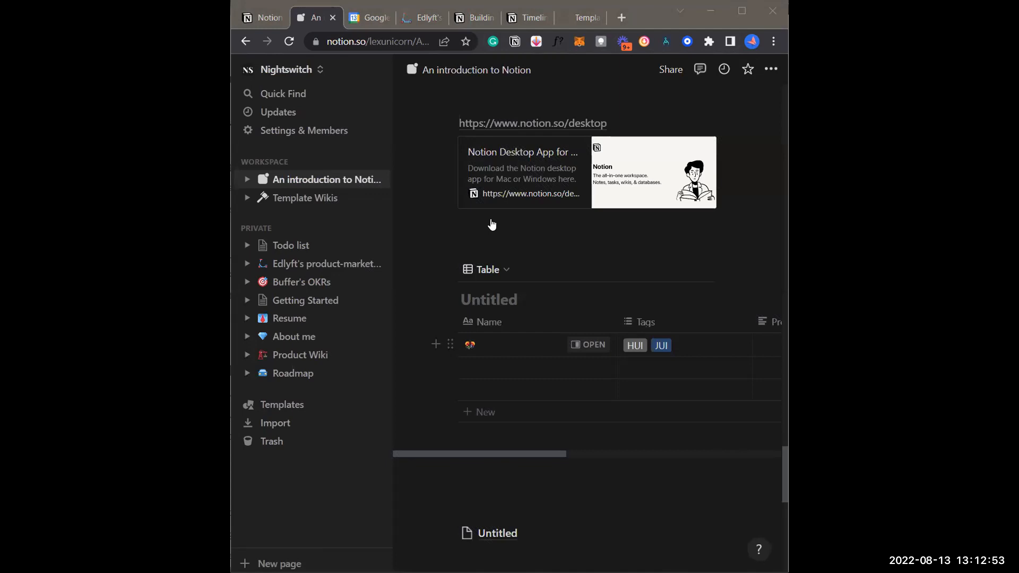
left_click_drag(492, 225, 541, 250)
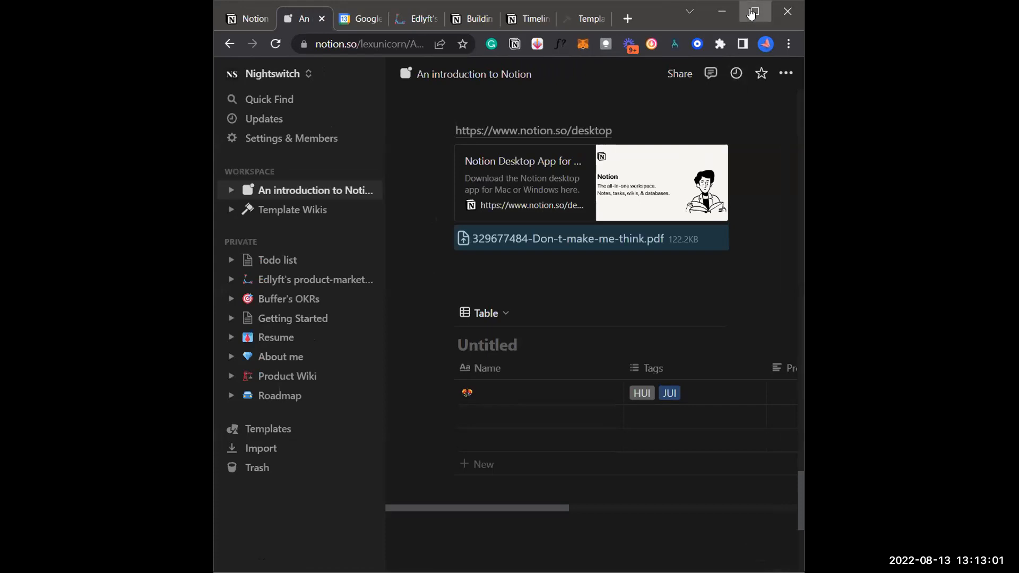
left_click(751, 13)
Insert a File block on a new empty line below the PDF
left_click(809, 217)
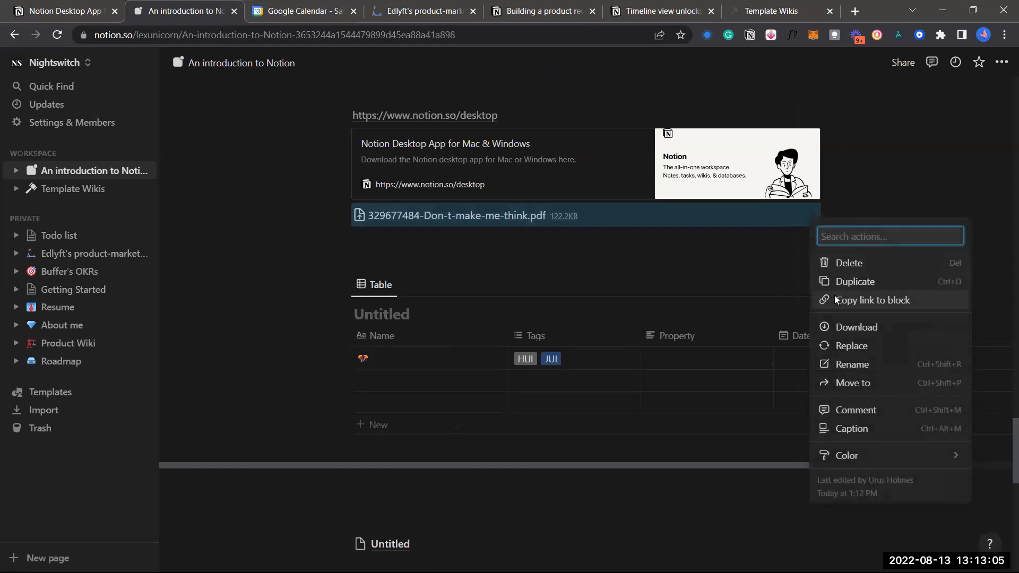
left_click(744, 264)
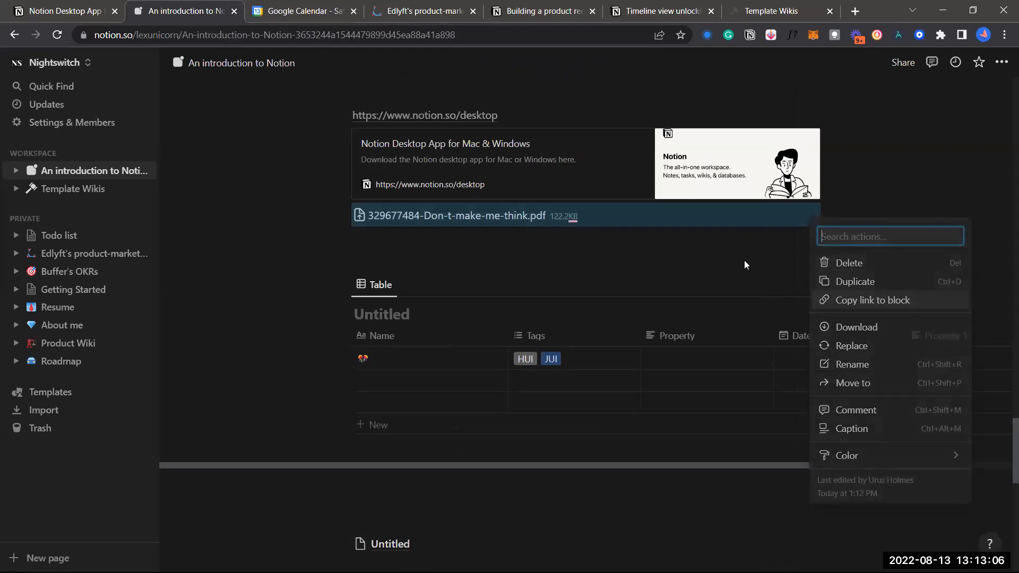
left_click(690, 252)
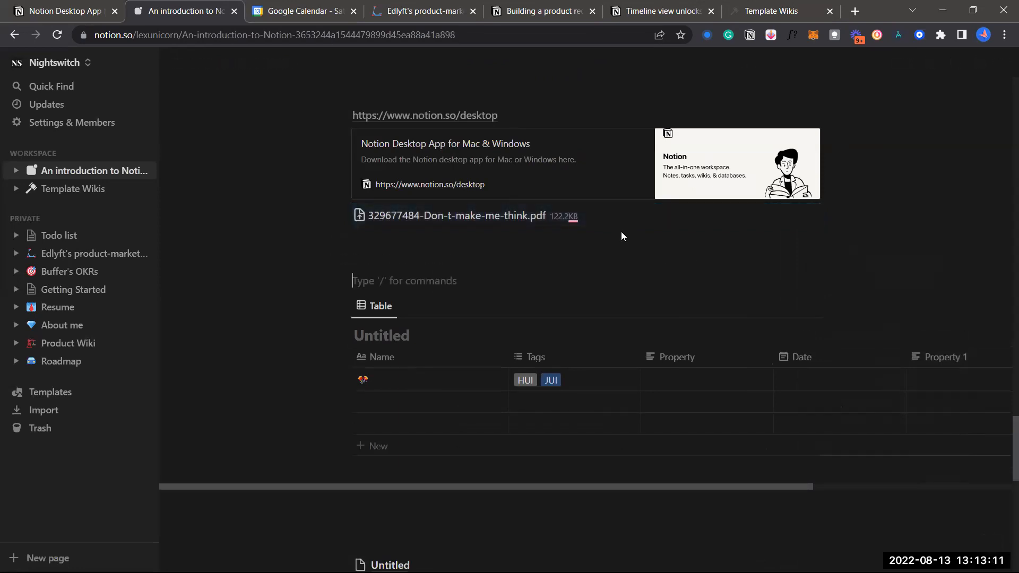
key("Up")
left_click(330, 259)
scroll(416, 395, "down", 10)
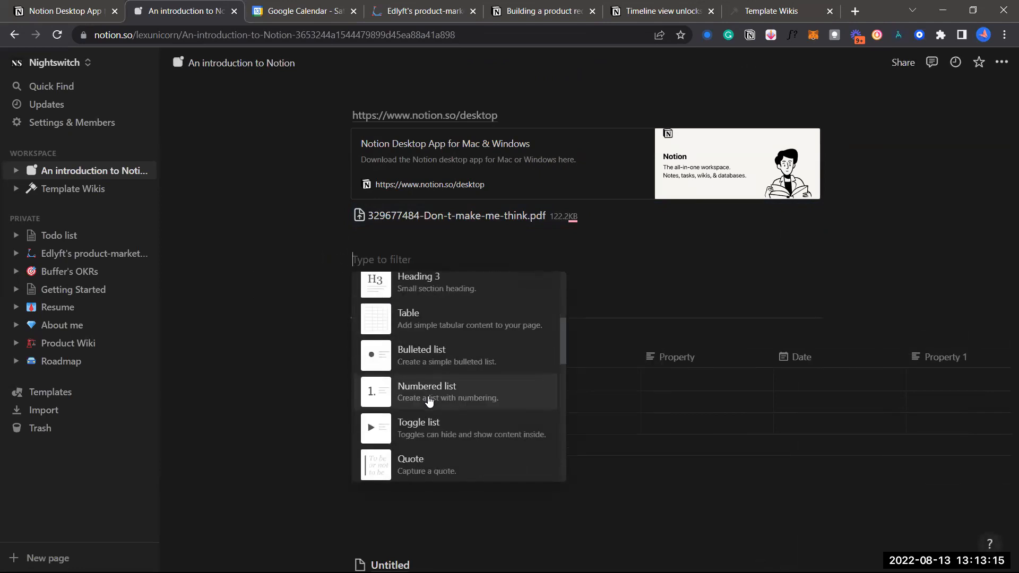
scroll(430, 401, "down", 10)
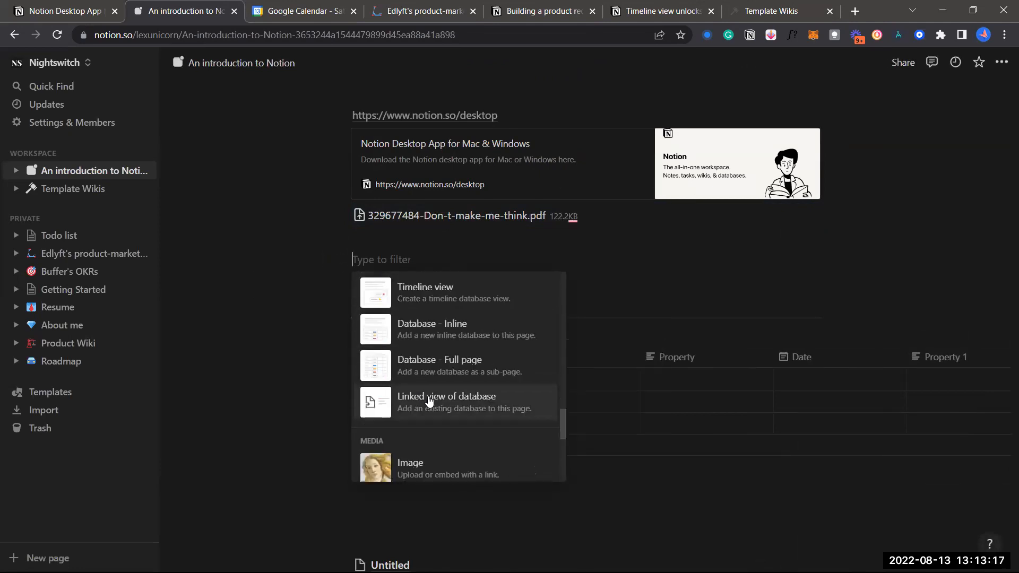
scroll(433, 403, "down", 5)
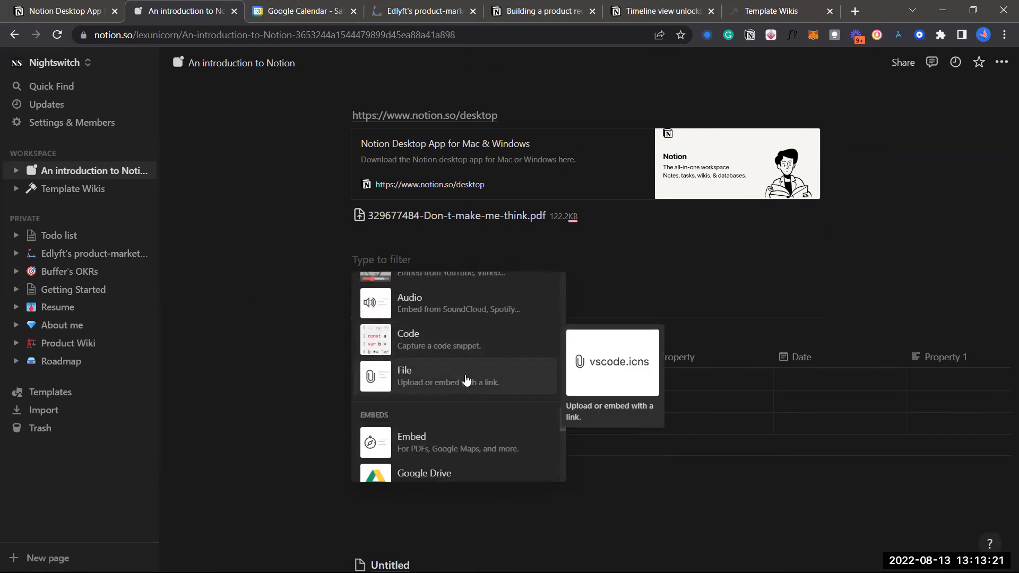
left_click(466, 380)
Upload 329677484-Don-t-make-me-think.pdf from the Documents folder into the File block
left_click(528, 334)
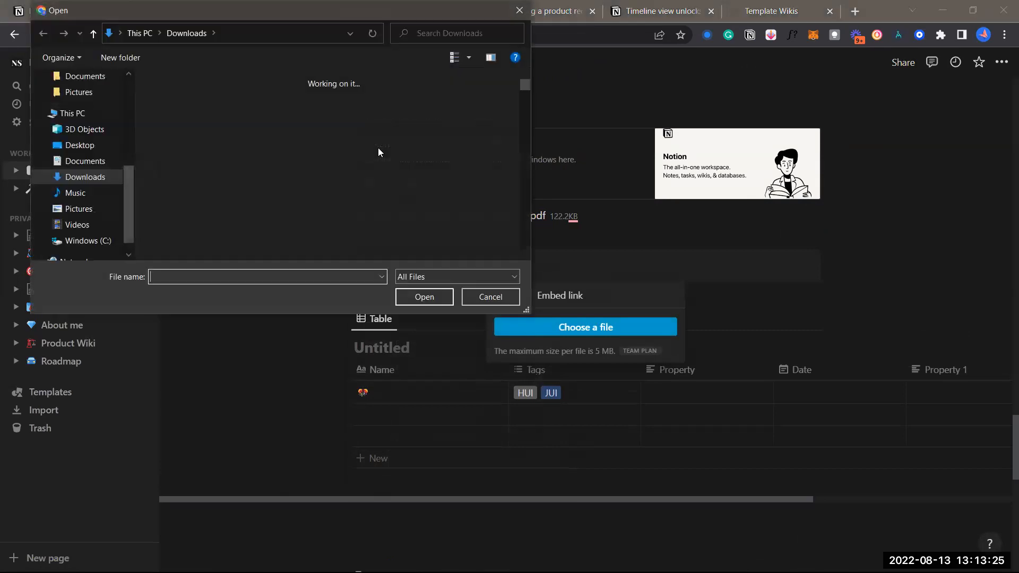
left_click(75, 162)
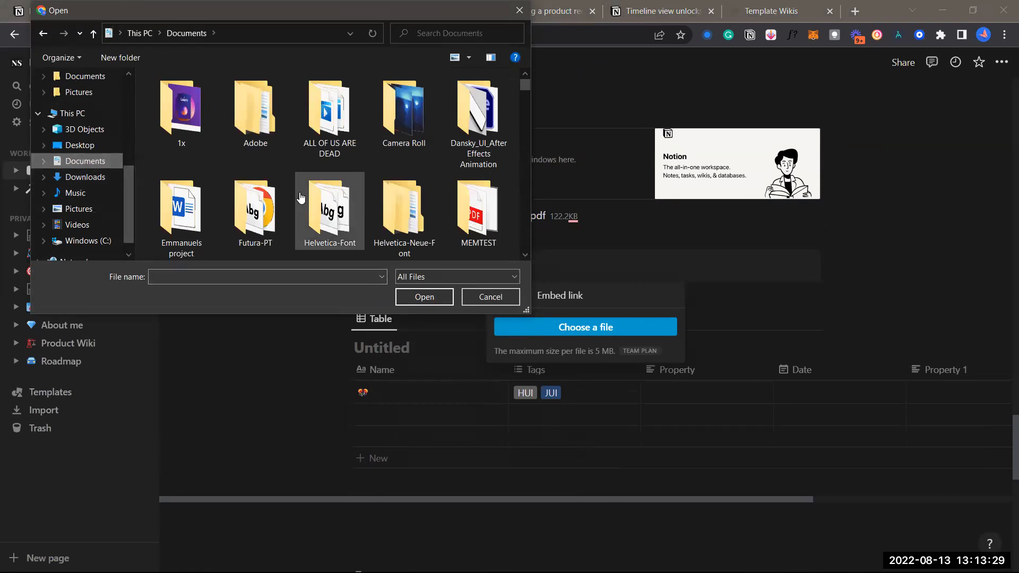
scroll(301, 199, "down", 5)
scroll(301, 199, "down", 15)
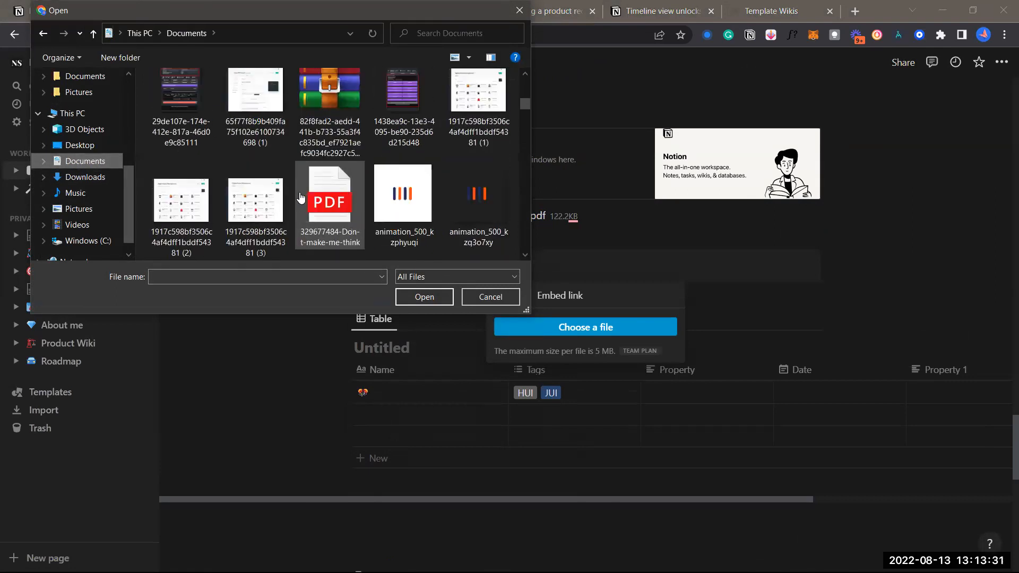
scroll(332, 128, "up", 1)
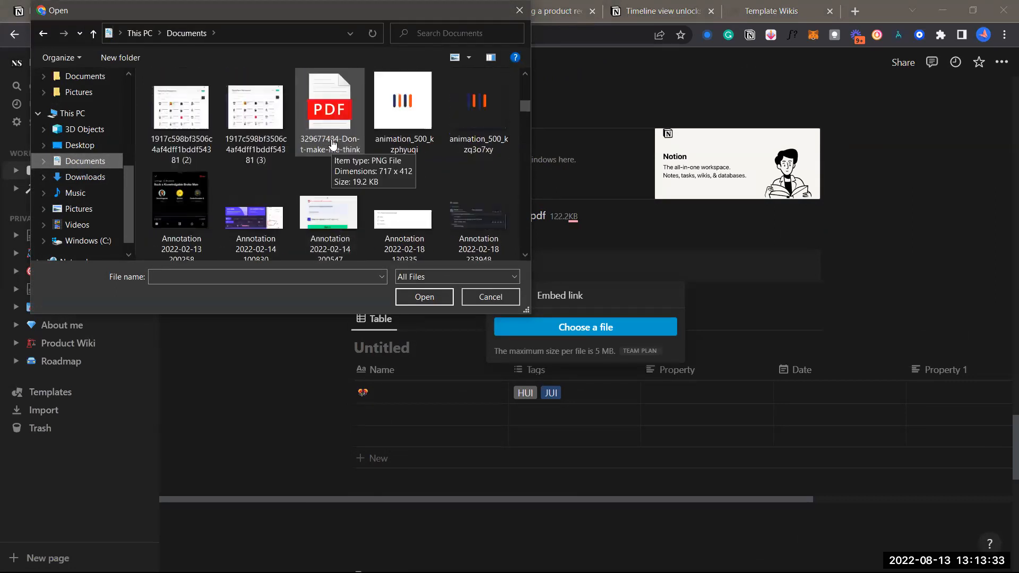
left_click(333, 144)
double_click(333, 144)
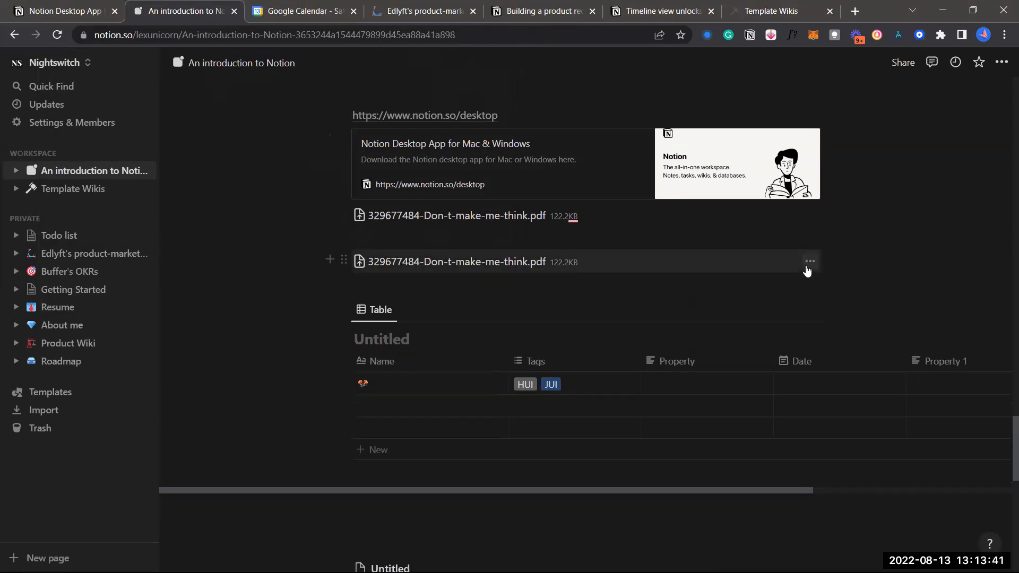
Delete the duplicate PDF block from the introduction page
left_click(808, 263)
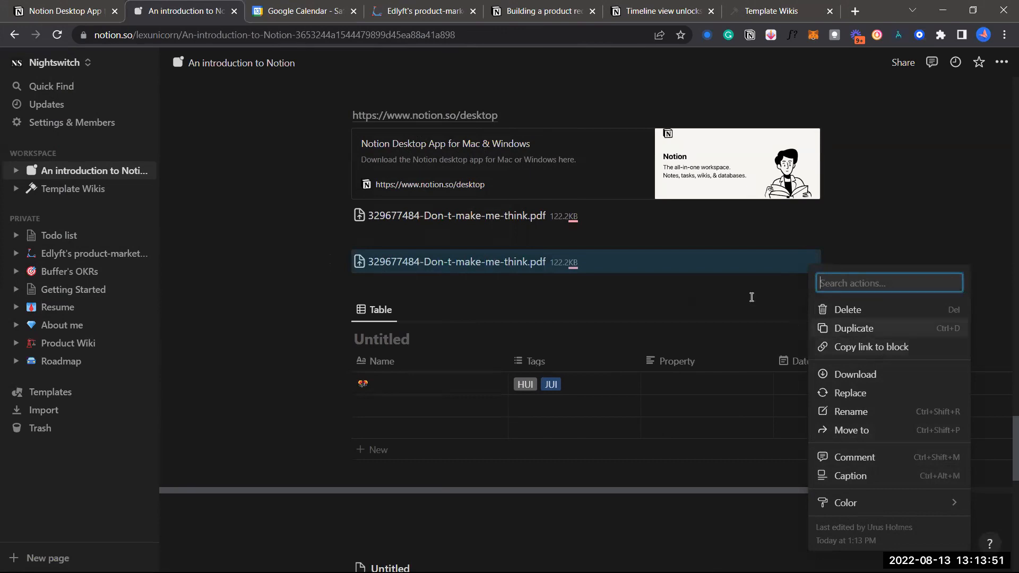
left_click(686, 282)
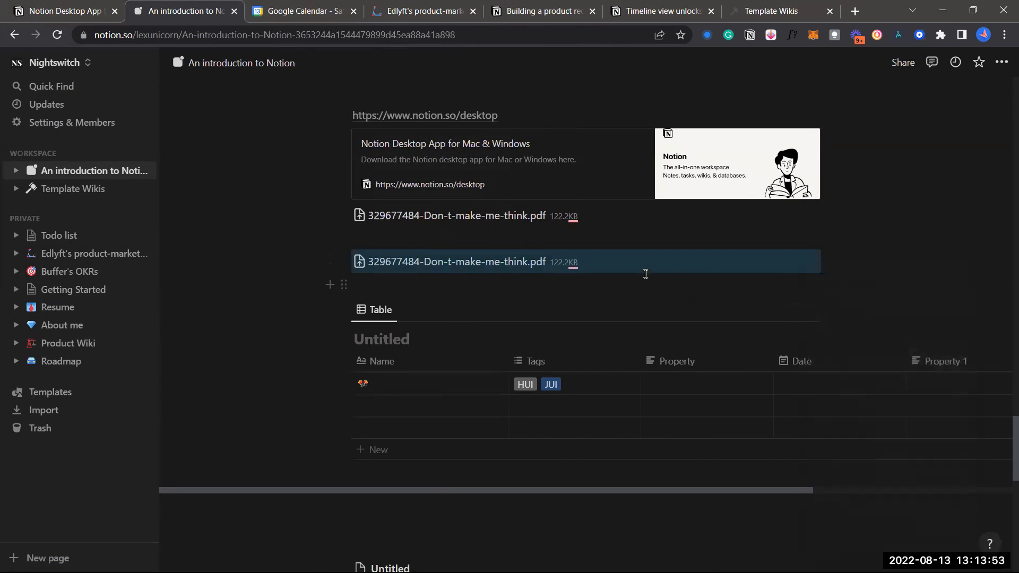
scroll(749, 287, "down", 1)
scroll(546, 286, "up", 1)
key("Delete")
left_click(544, 265)
key("Return")
key("Return")
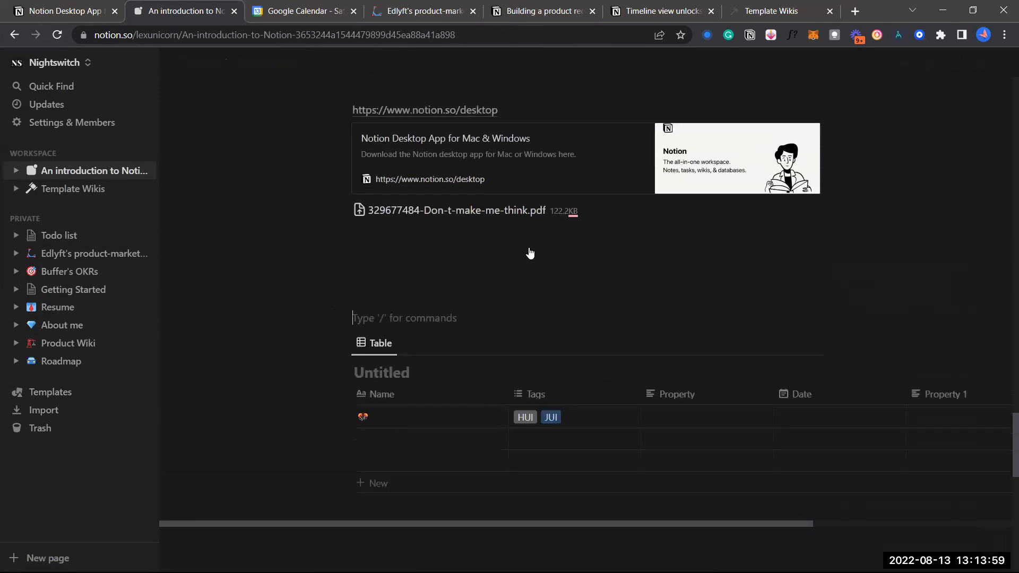
key("Return")
key("Return")
key("Return")
Remove the extra empty blocks, leaving one empty line between the PDF and the table
left_click(810, 211)
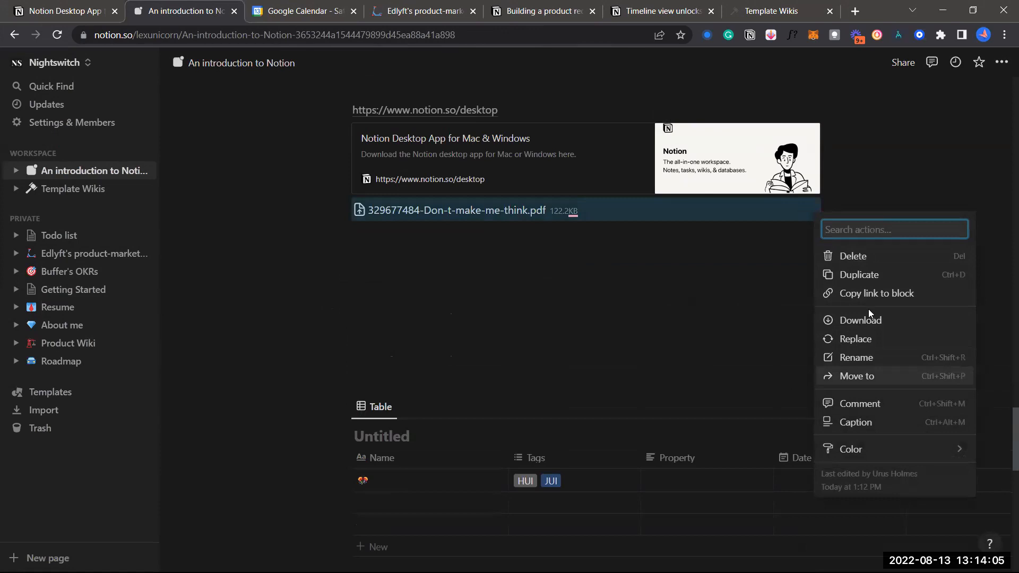
left_click(688, 310)
left_click(660, 280)
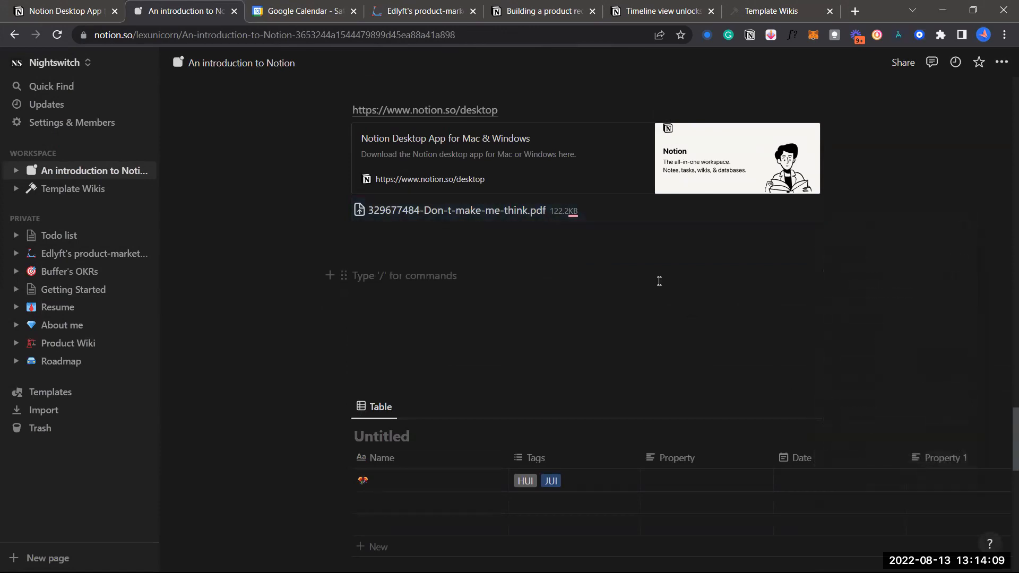
scroll(660, 281, "up", 1)
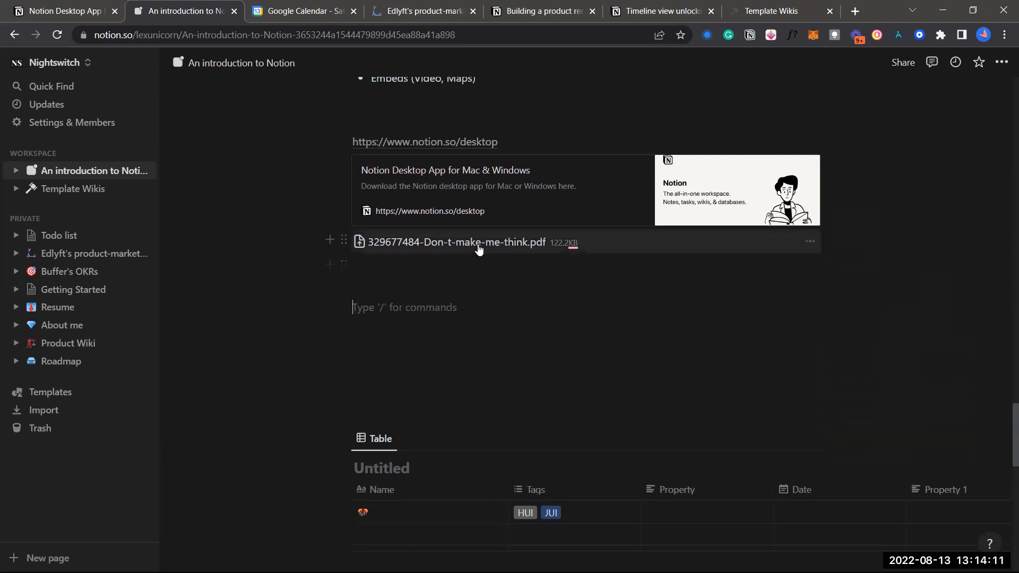
scroll(499, 223, "up", 2)
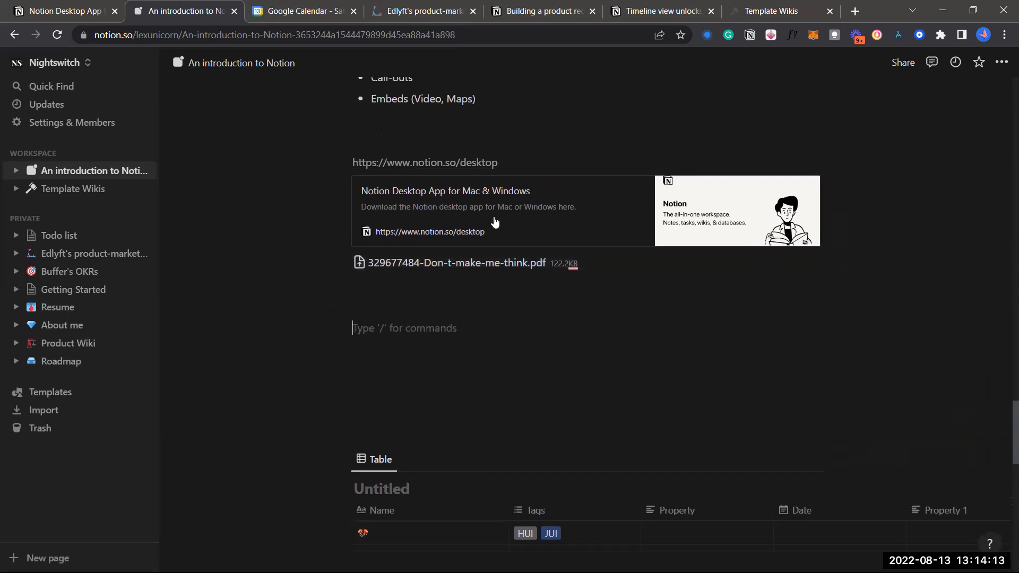
key("BackSpace")
key("BackSpace")
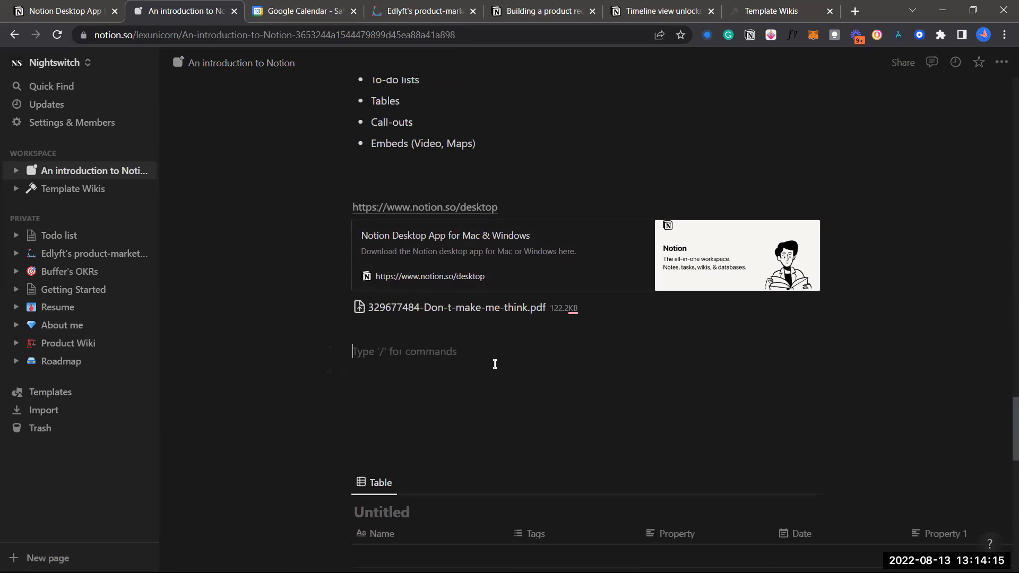
left_click(425, 379)
key("BackSpace")
key("BackSpace")
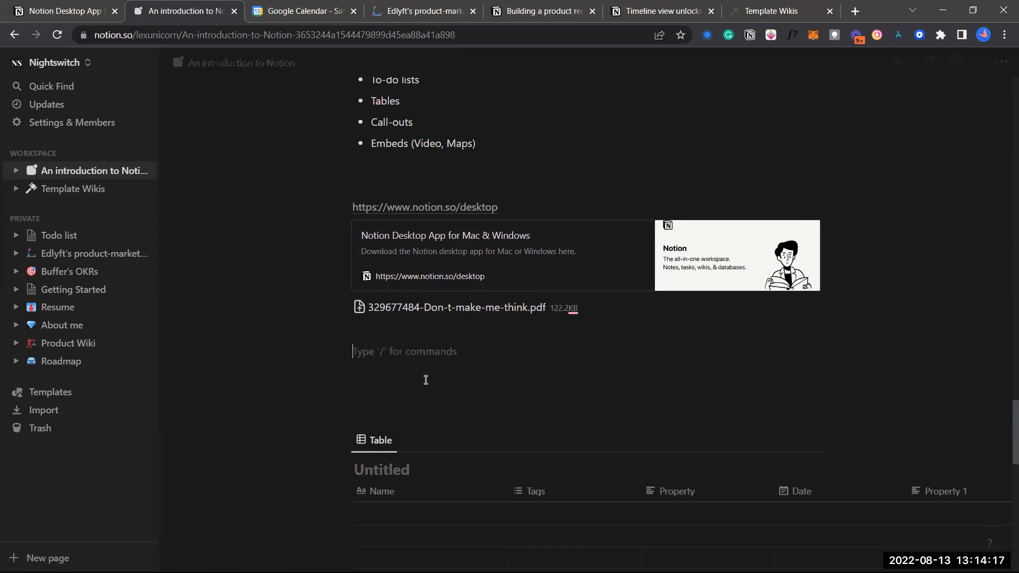
left_click(440, 365)
key("BackSpace")
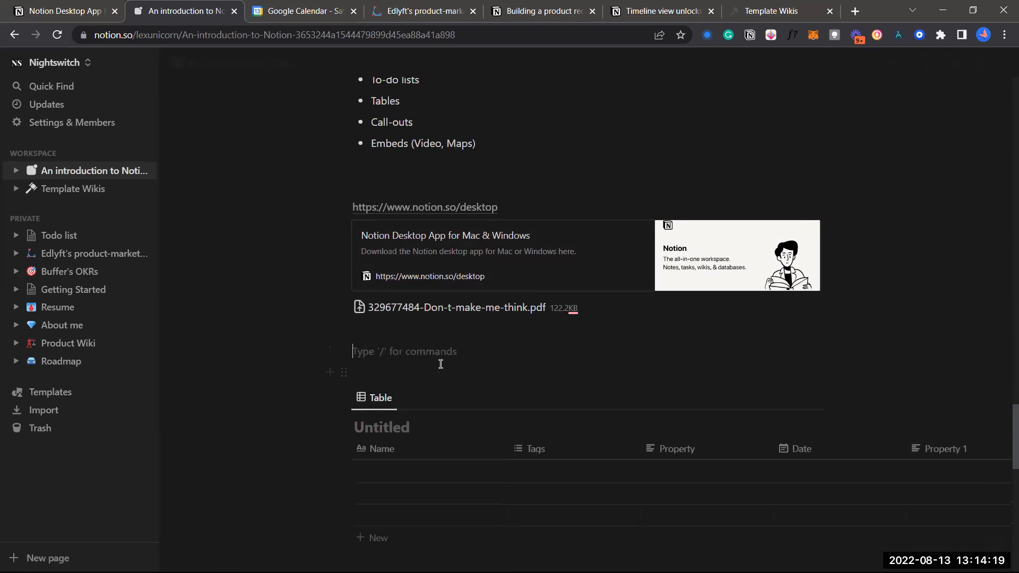
key("BackSpace")
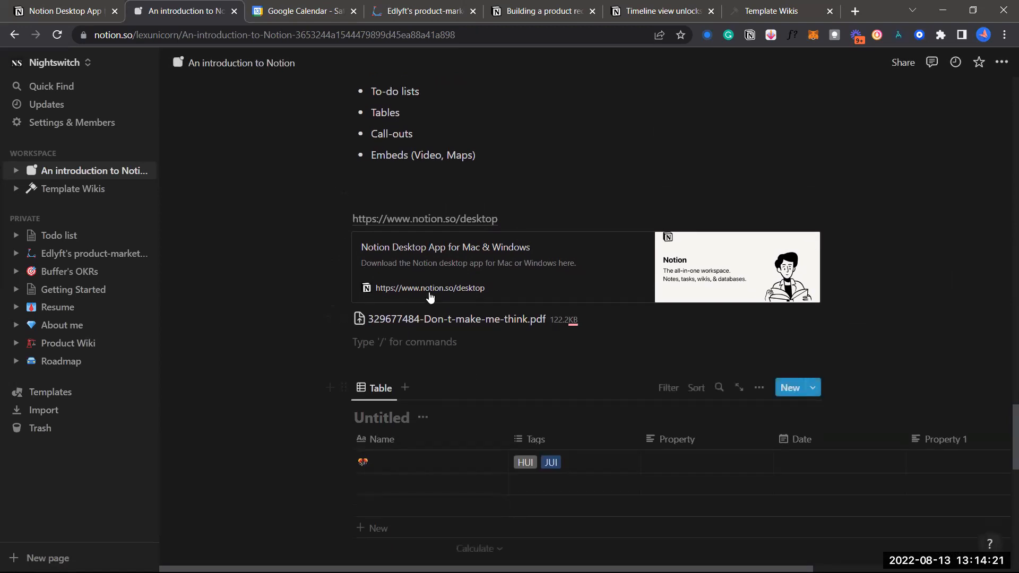
left_click(523, 214)
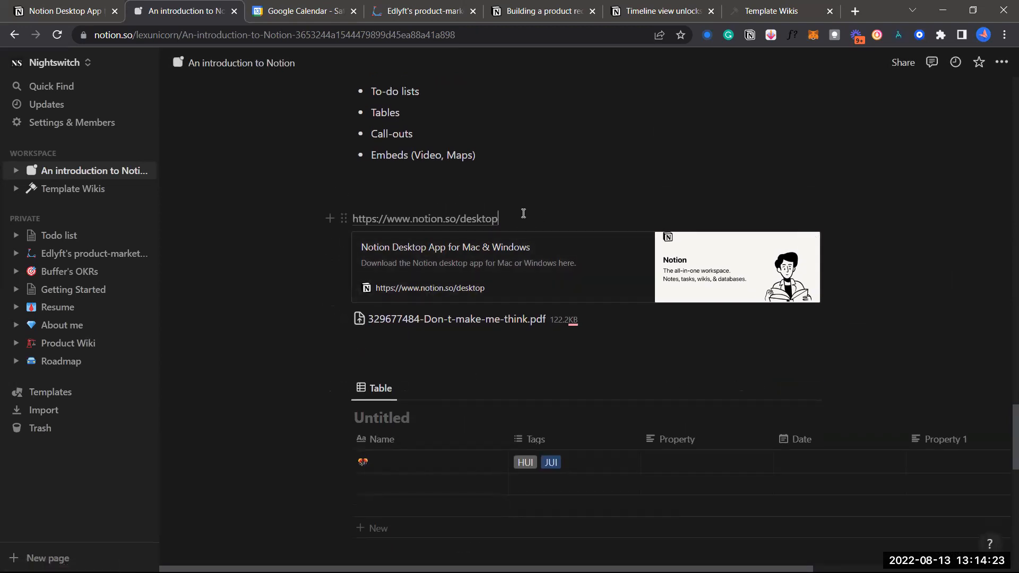
left_click(581, 350)
scroll(581, 349, "down", 2)
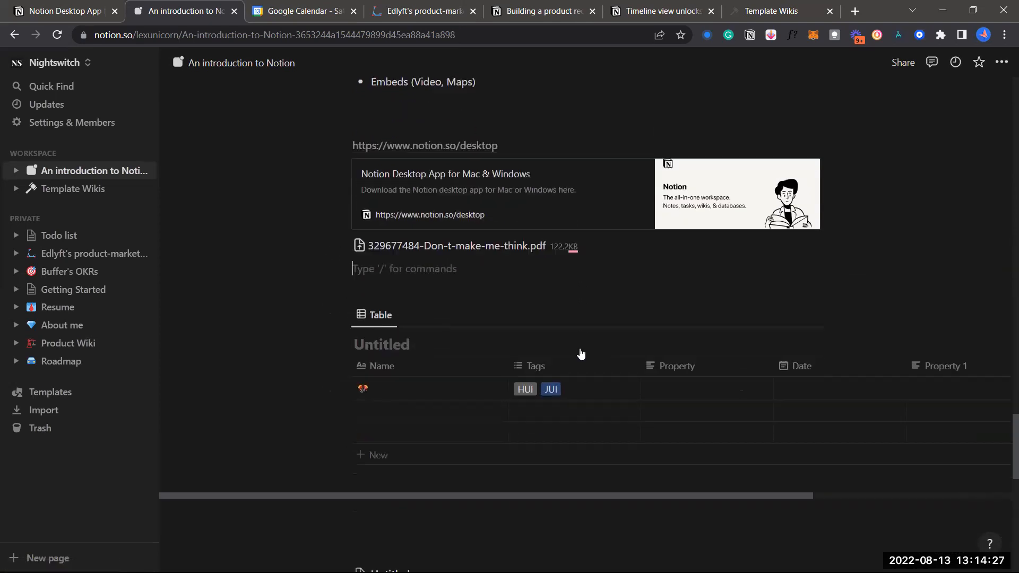
scroll(581, 350, "up", 1)
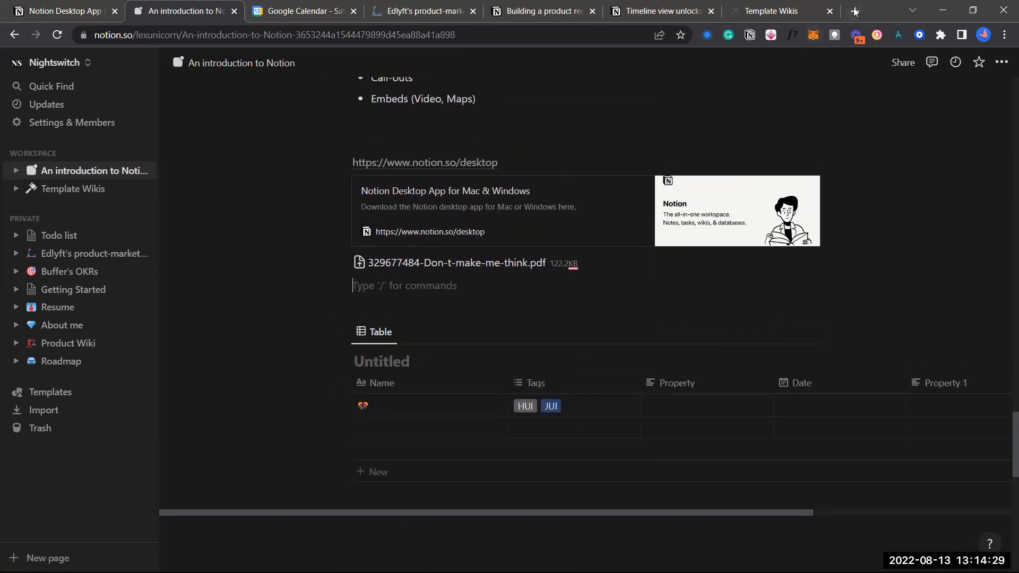
Open a new Chrome tab and trim the autocompleted address to figma.com/
left_click(855, 10)
type("f")
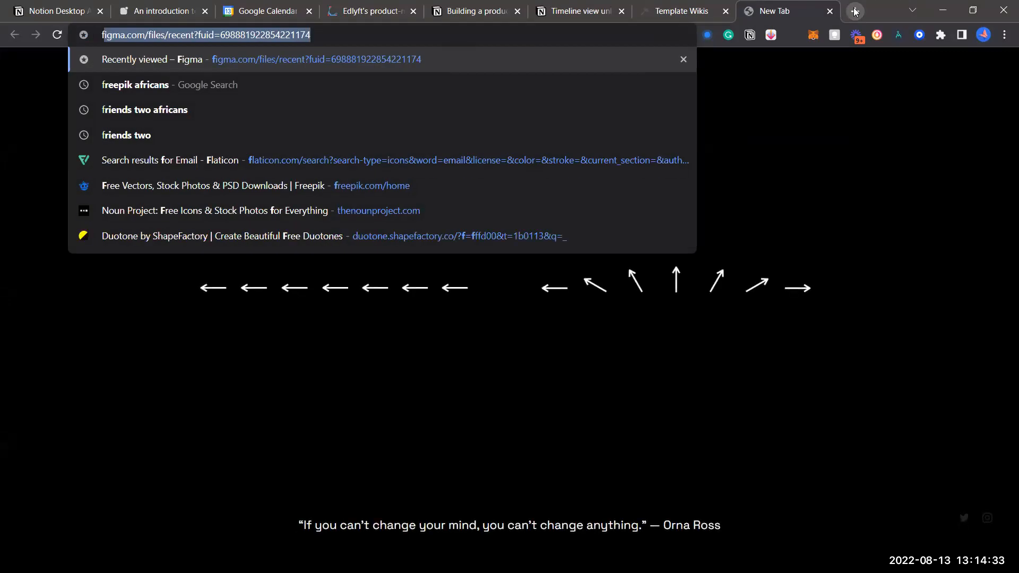
key("Right")
key("BackSpace")
key("BackSpace")
key("BackSpace")
key("BackSpace")
key("BackSpace")
key("BackSpace")
key("BackSpace")
key("BackSpace")
key("BackSpace")
key("BackSpace")
key("BackSpace")
key("BackSpace")
key("BackSpace")
key("BackSpace")
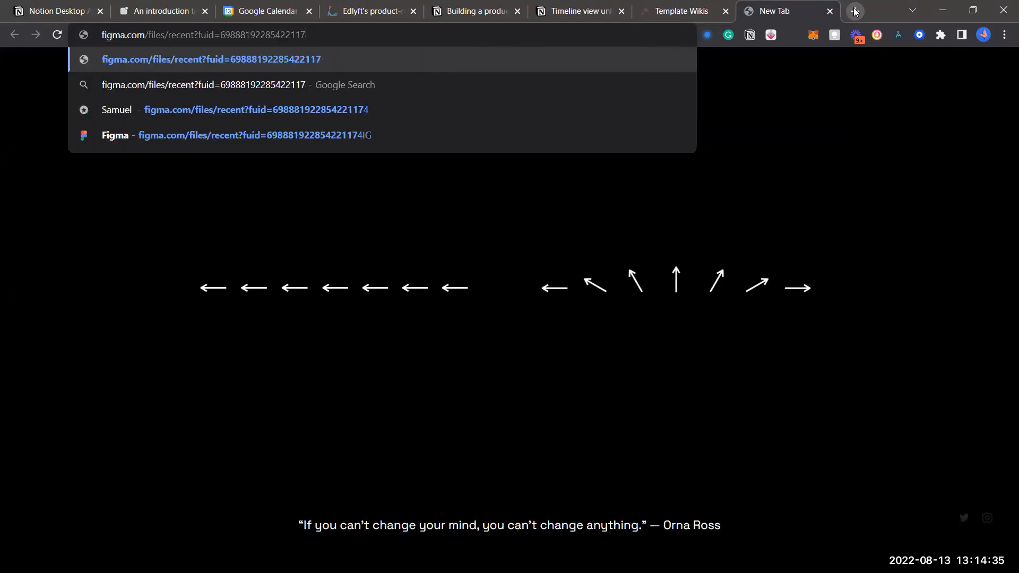
key("BackSpace")
key("BackSpace")
key("BackSpace")
key("BackSpace")
key("BackSpace")
key("BackSpace")
key("BackSpace")
key("BackSpace")
key("BackSpace")
key("BackSpace")
key("BackSpace")
key("BackSpace")
key("BackSpace")
key("BackSpace")
key("BackSpace")
key("BackSpace")
key("BackSpace")
key("BackSpace")
key("BackSpace")
key("BackSpace")
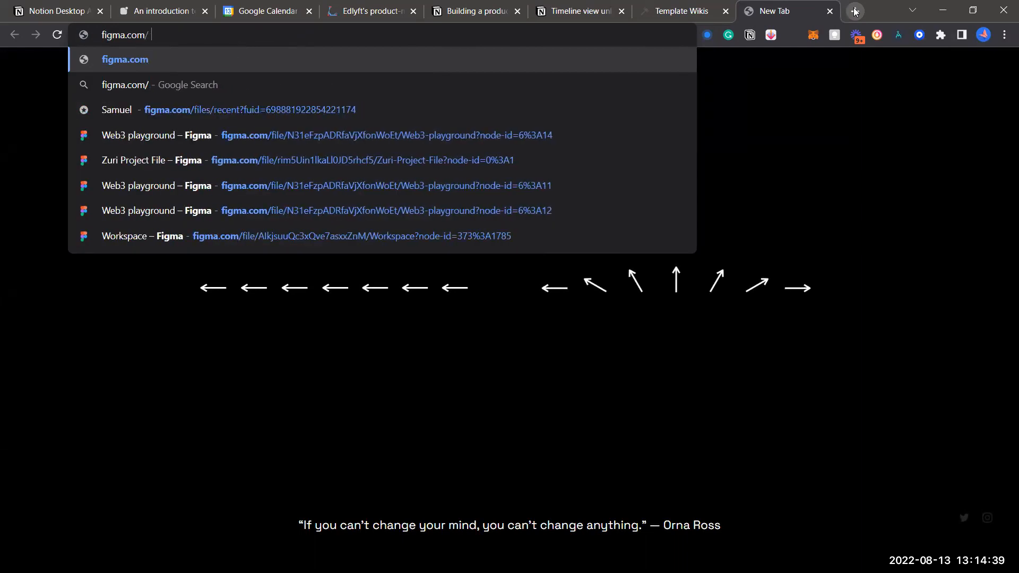
Go to the figma.com/community page
type("c")
key("Down")
key("Down")
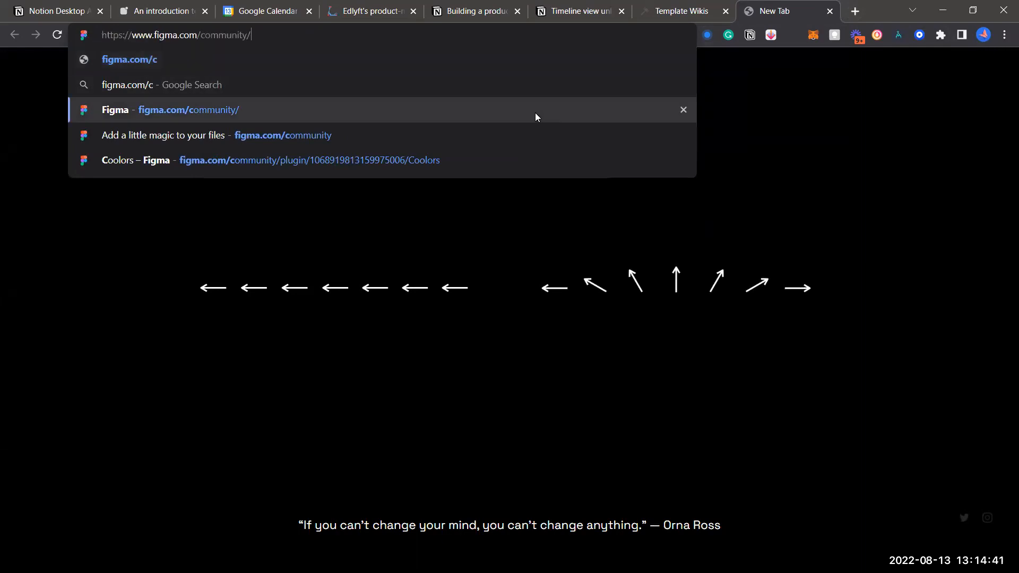
key("Return")
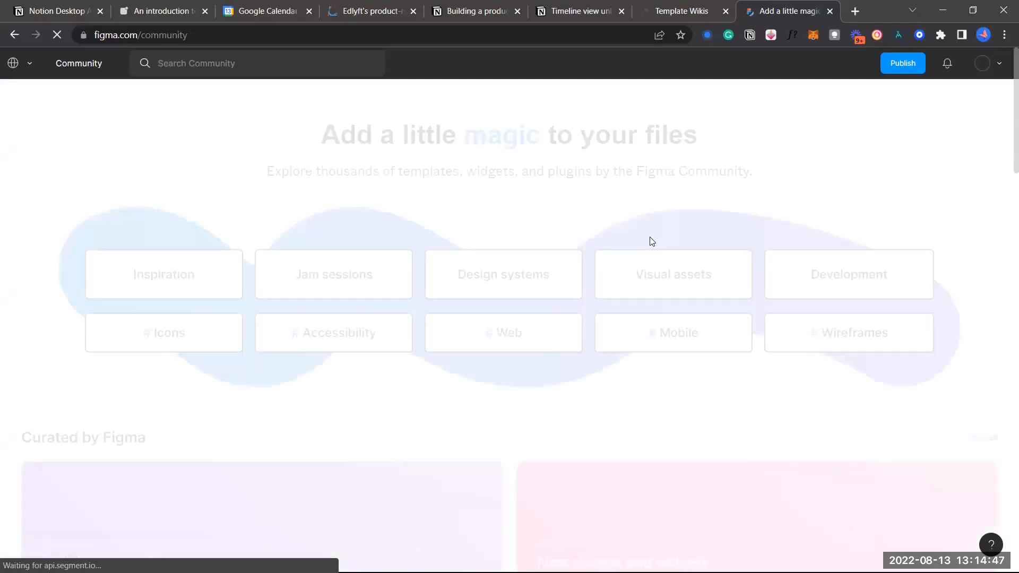
Open the Car Rent Website Design - Pickolab Studio file and get a copy of it
scroll(653, 329, "down", 3)
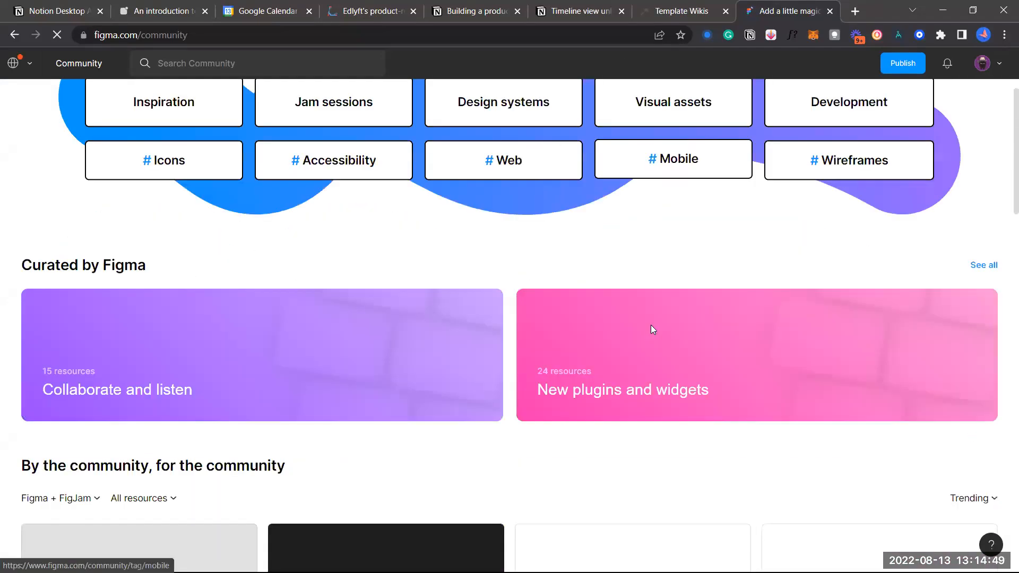
scroll(616, 316, "down", 7)
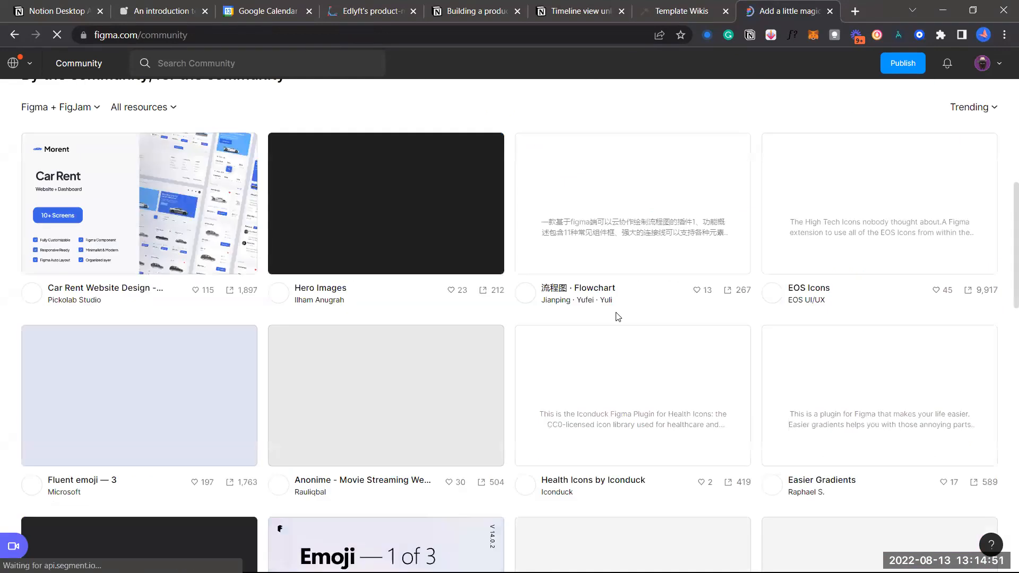
left_click(615, 316)
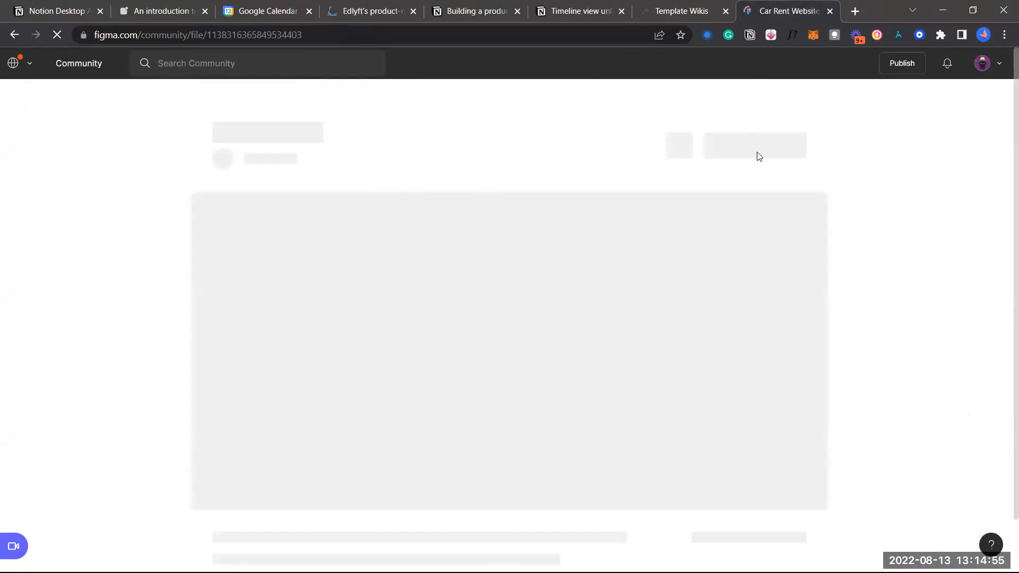
left_click(770, 118)
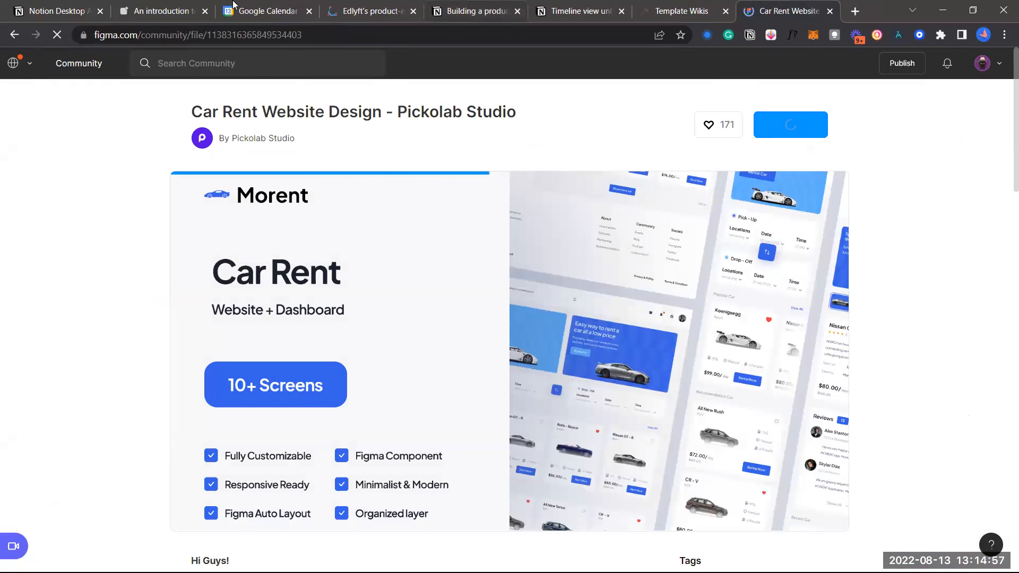
left_click(166, 6)
scroll(418, 296, "up", 2)
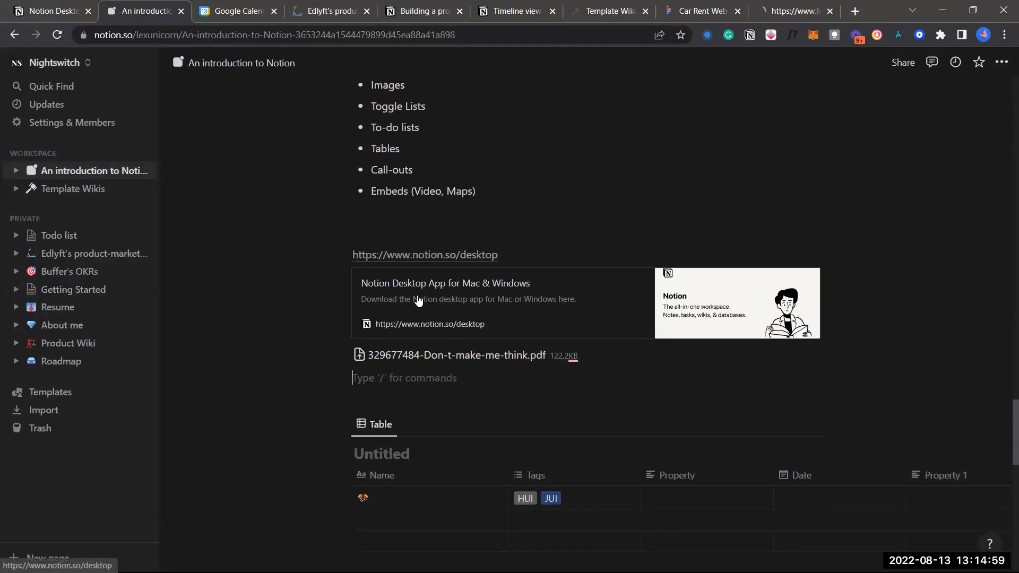
Move the Notion Desktop App bookmark card below the Untitled table
left_click(401, 267)
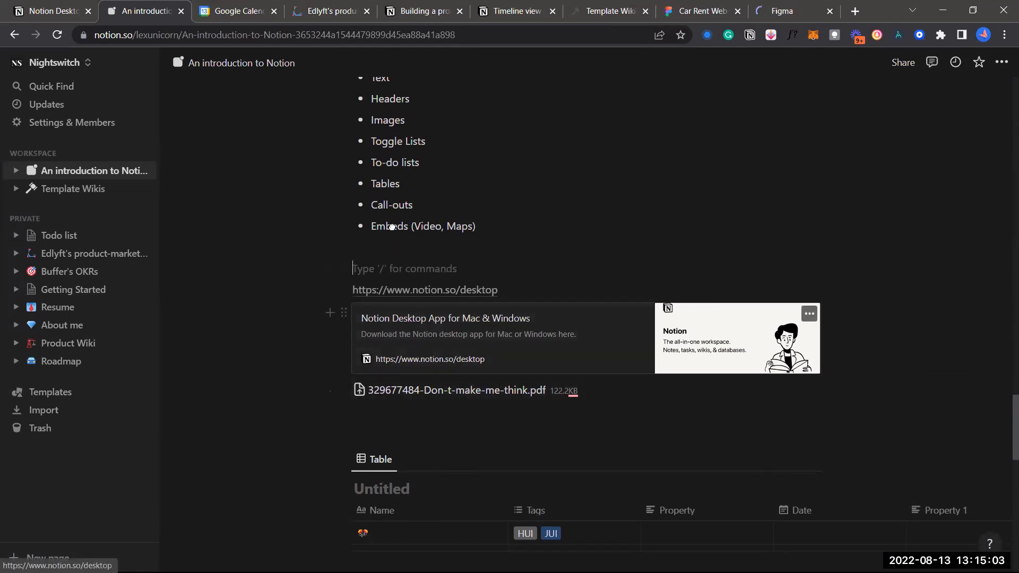
left_click_drag(448, 240, 425, 417)
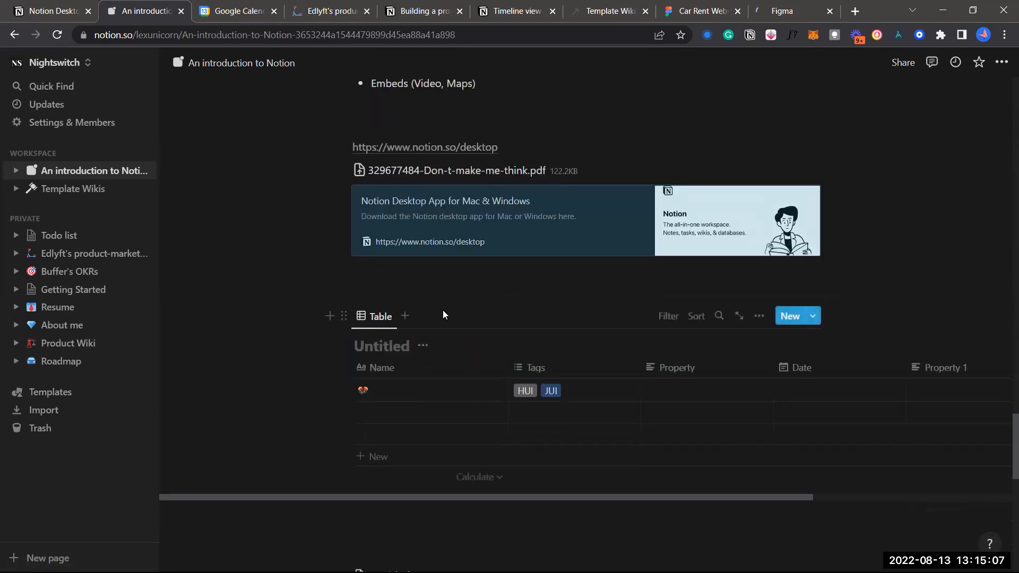
scroll(444, 314, "down", 3)
scroll(444, 310, "up", 3)
left_click_drag(409, 204, 415, 497)
scroll(432, 387, "down", 2)
left_click_drag(416, 272, 417, 343)
left_click_drag(414, 299, 425, 400)
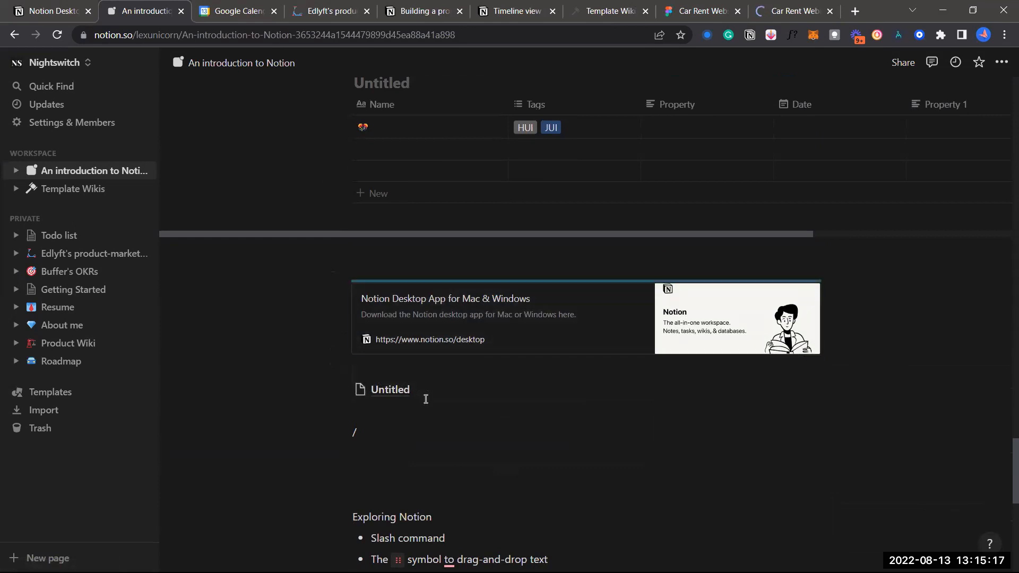
Switch to the Car Rent Website Design community page and select its web address
scroll(425, 301, "down", 1)
scroll(425, 301, "up", 1)
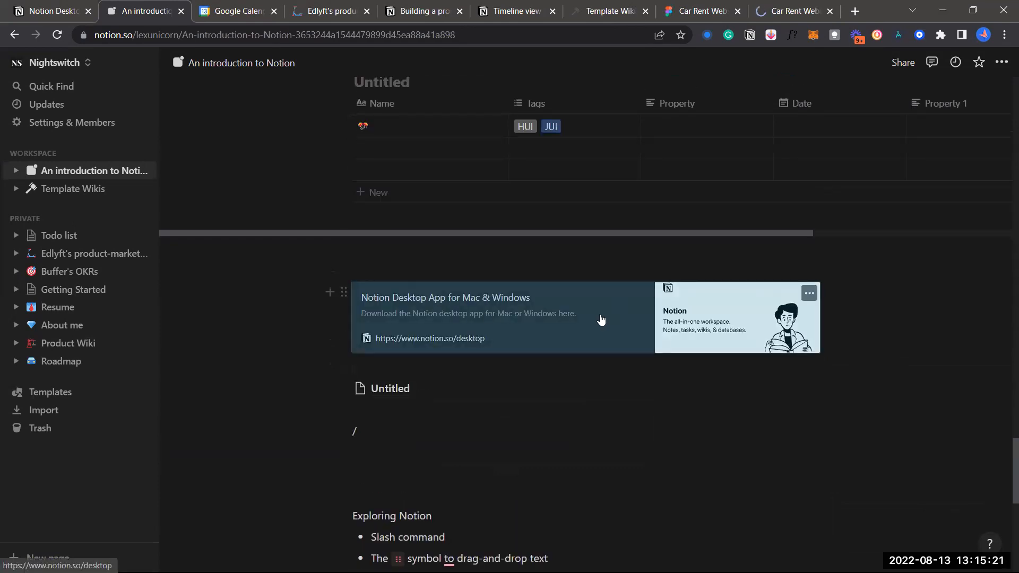
scroll(471, 332, "up", 6)
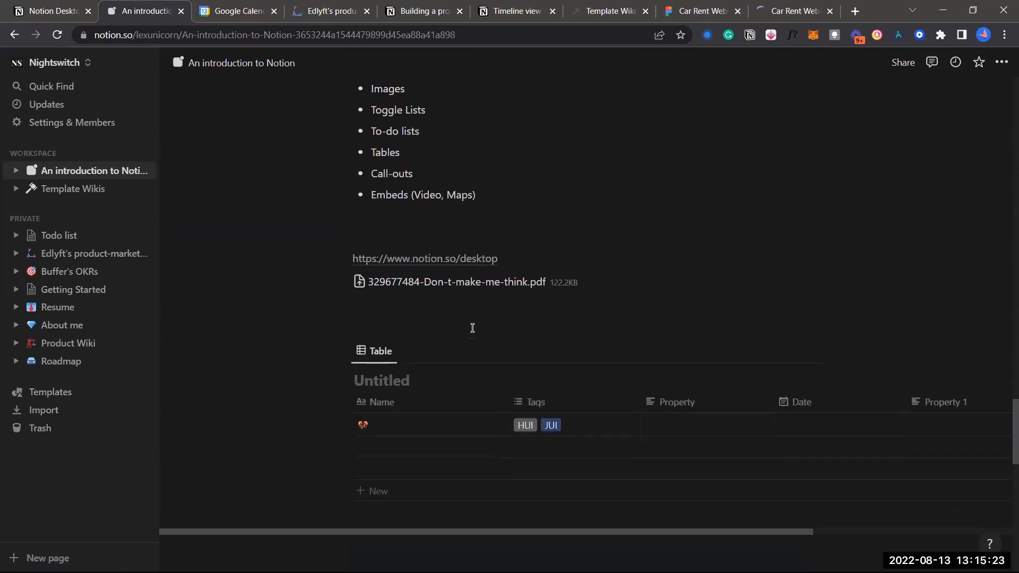
scroll(441, 420, "down", 3)
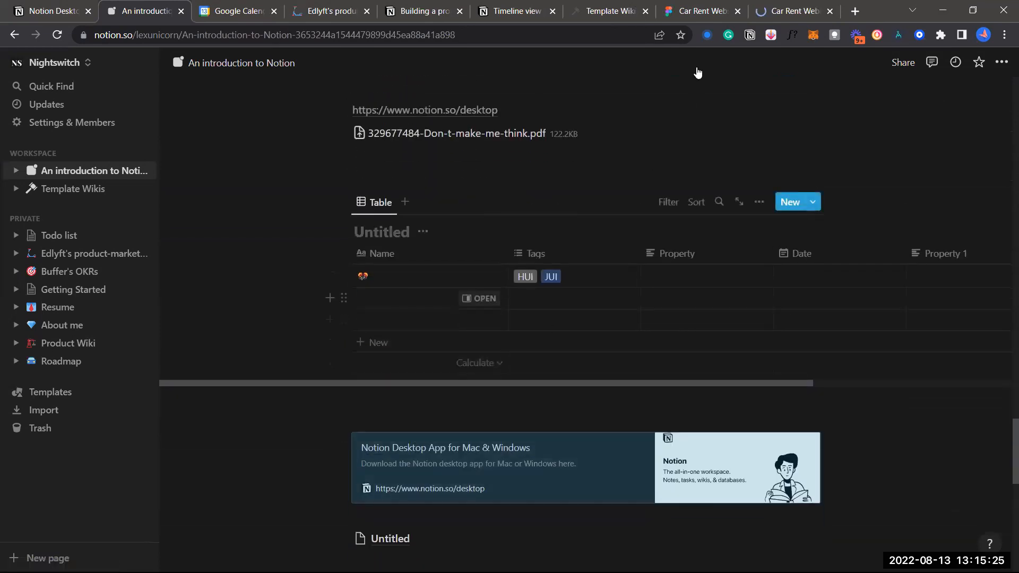
left_click(698, 11)
left_click(624, 33)
key("ctrl+c")
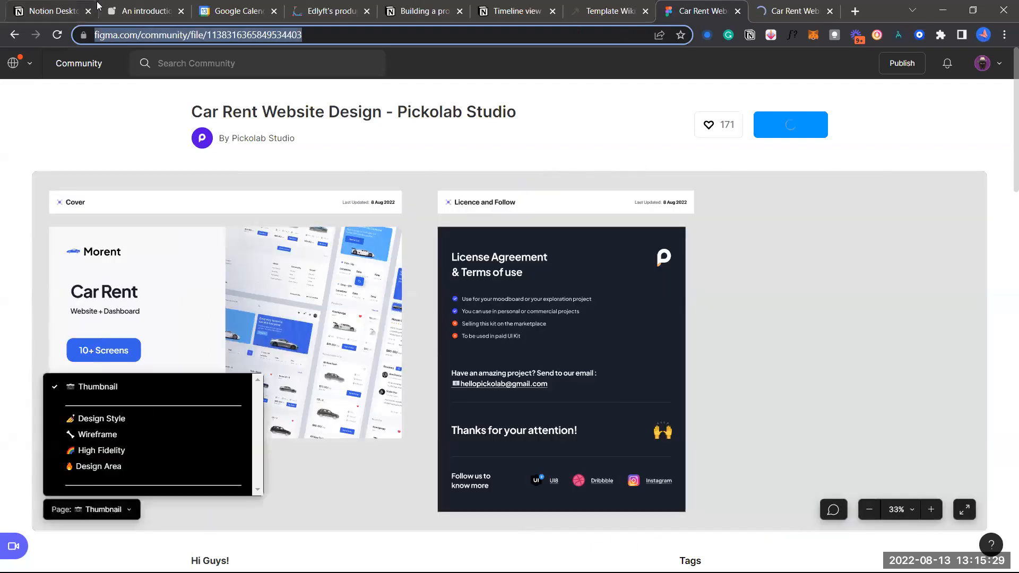
Paste the Figma community link as a bookmark beside the Notion Desktop App bookmark
left_click(112, 6)
scroll(498, 404, "down", 3)
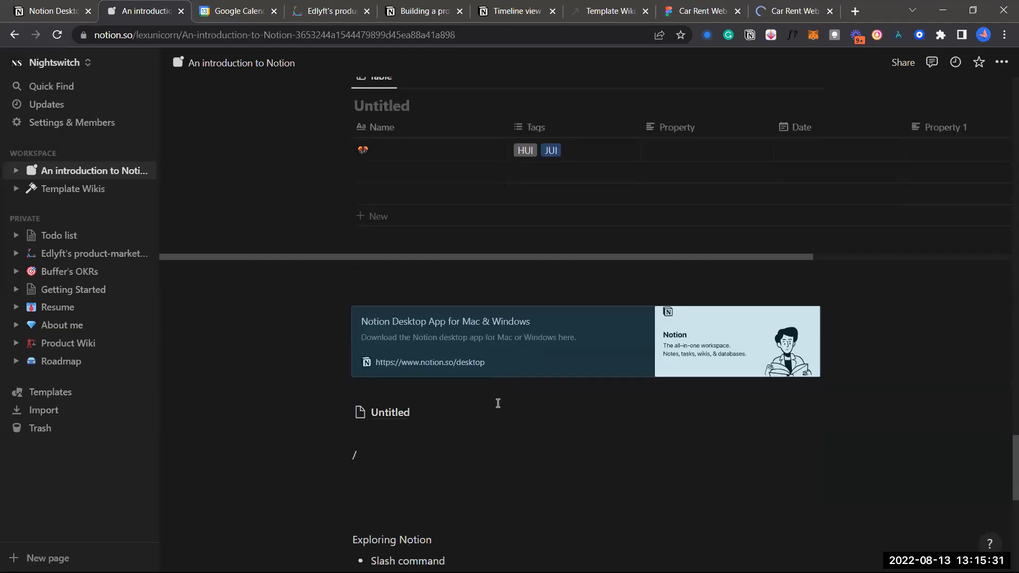
key("Return")
left_click(380, 371)
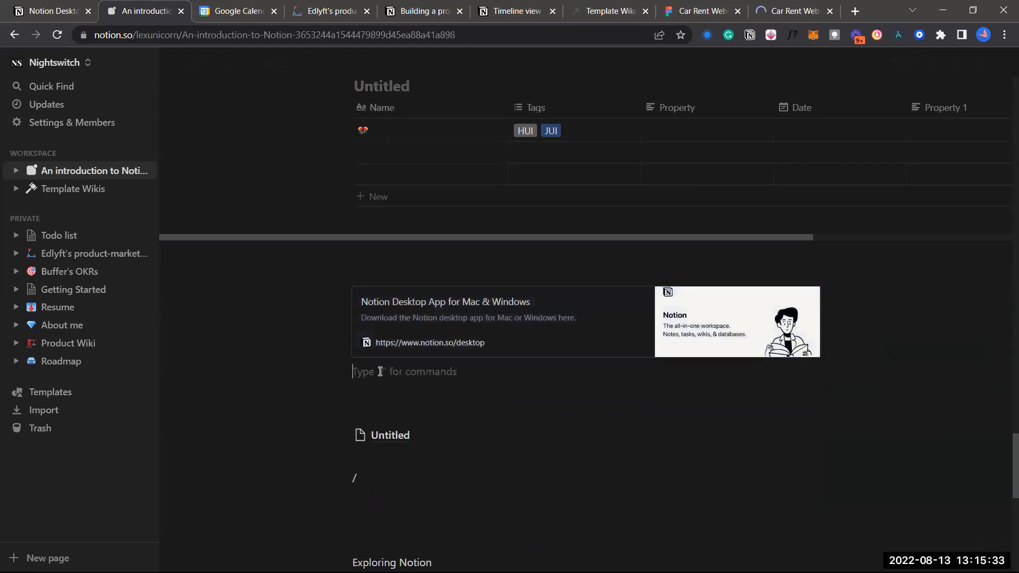
key("Return")
key("ctrl+v")
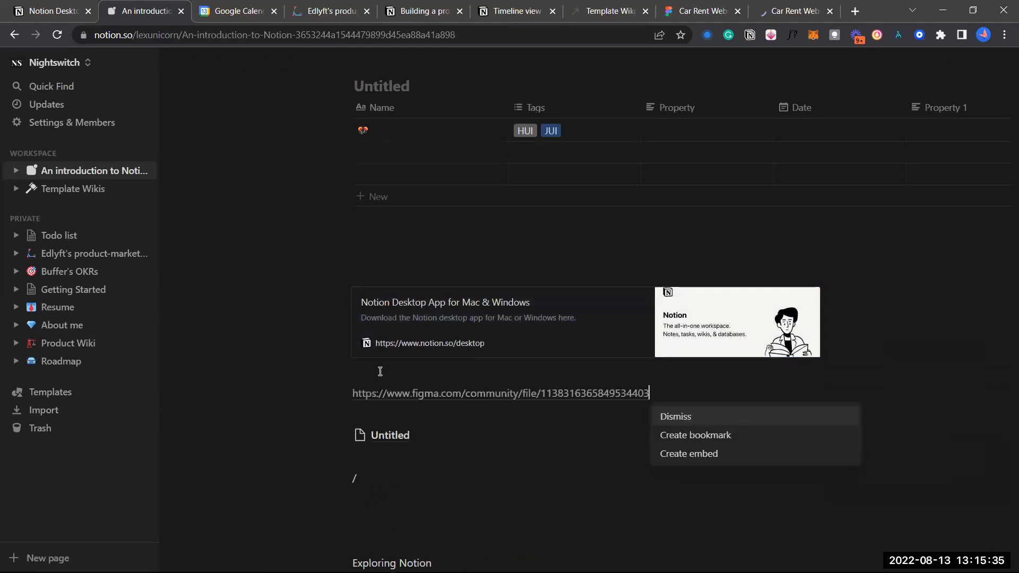
left_click(706, 436)
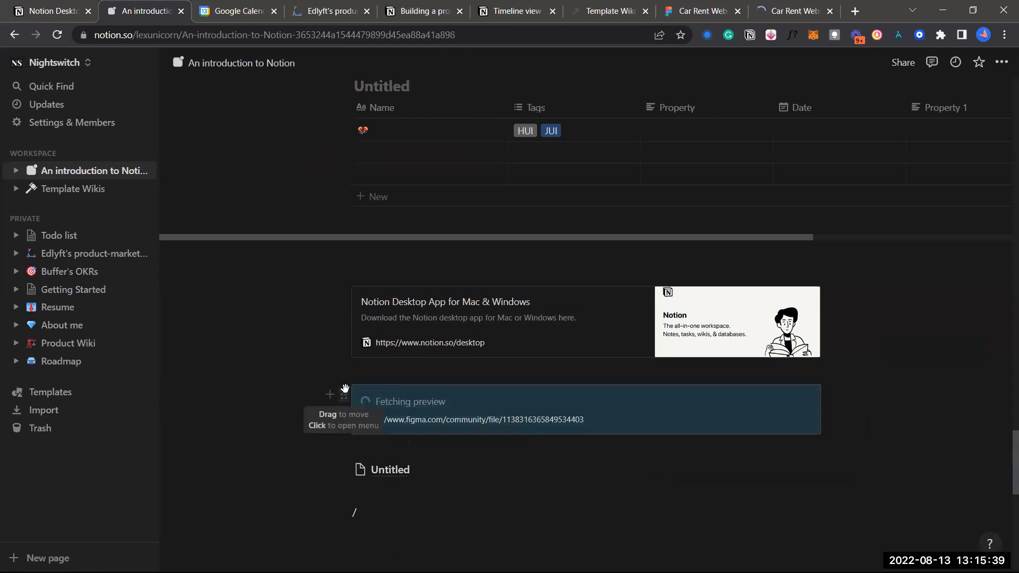
left_click_drag(346, 389, 321, 315)
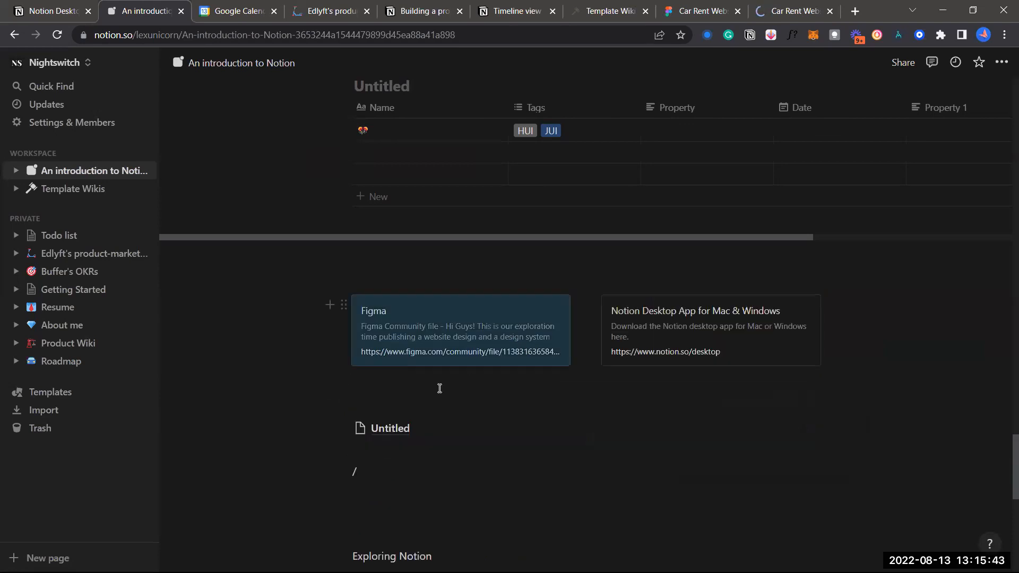
Paste the Figma community link again below the cards as a second bookmark
left_click(439, 389)
key("ctrl+v")
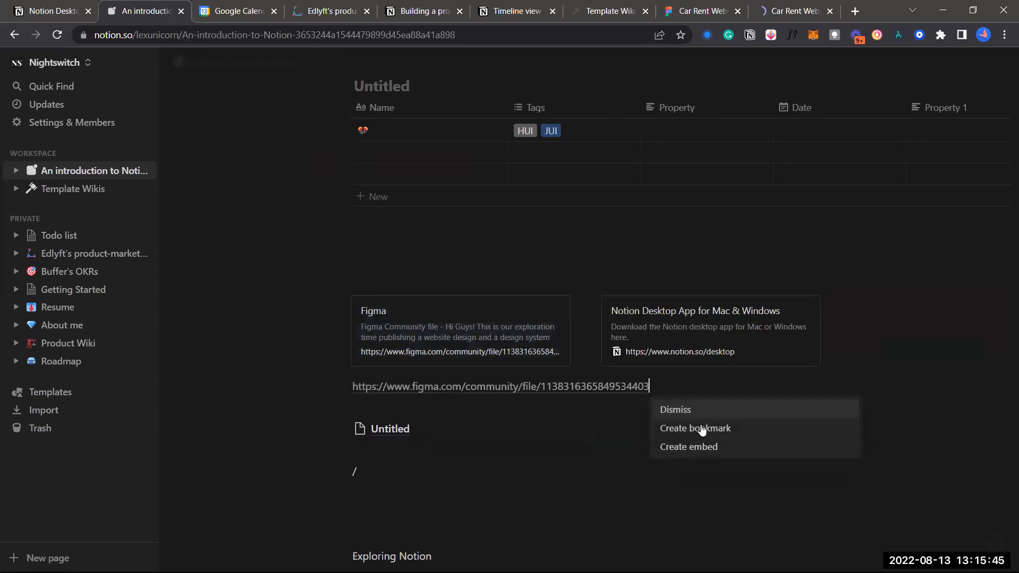
left_click(654, 428)
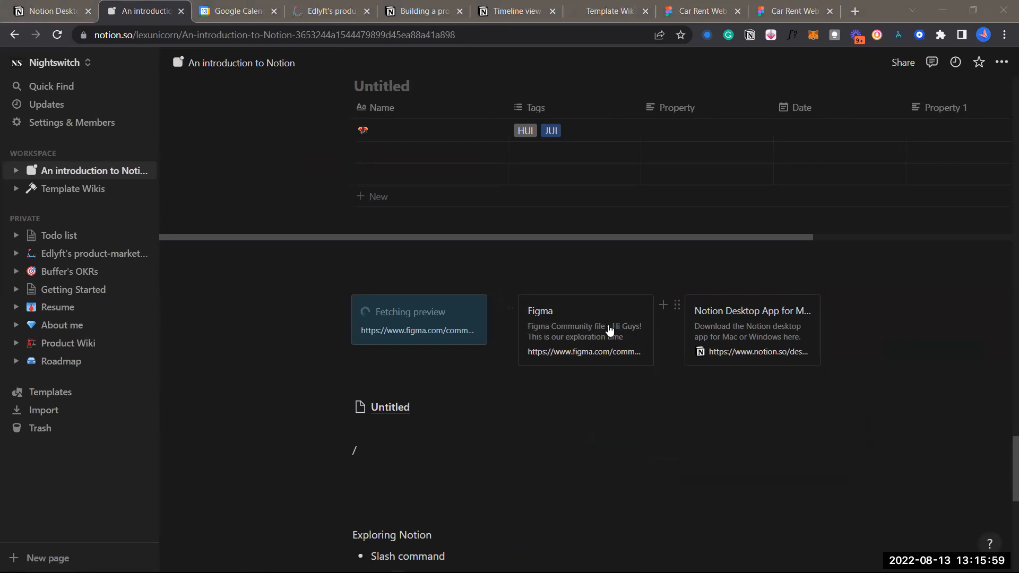
left_click(460, 370)
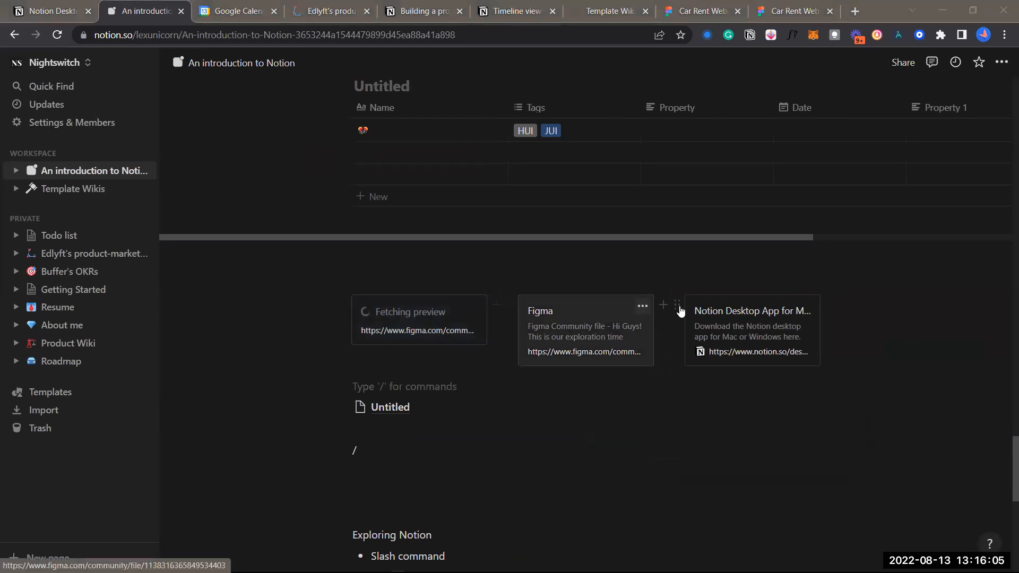
scroll(650, 344, "up", 1)
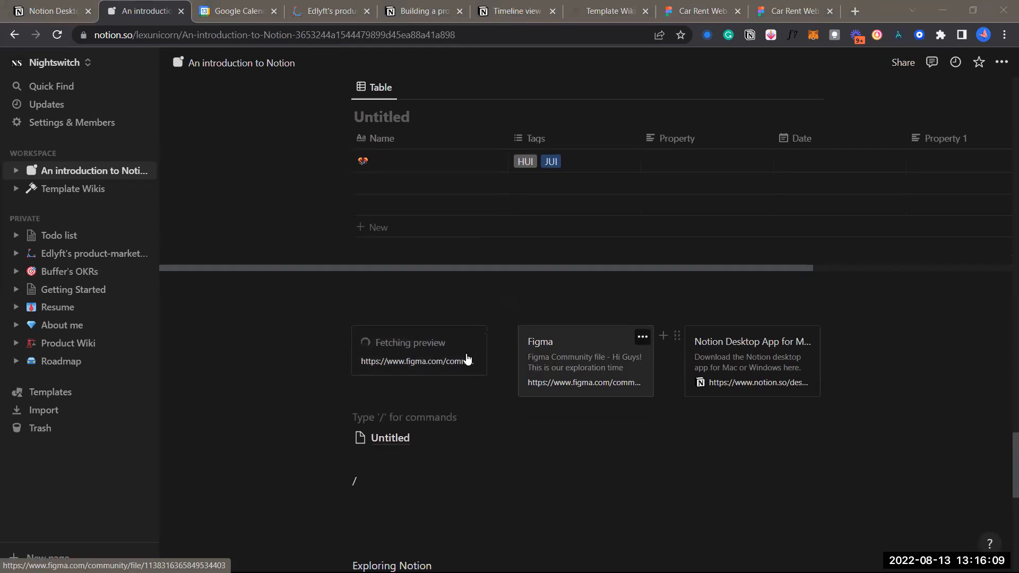
Copy the Car Rent Website Design file's Figma share link and return to the Notion introduction page
left_click(790, 9)
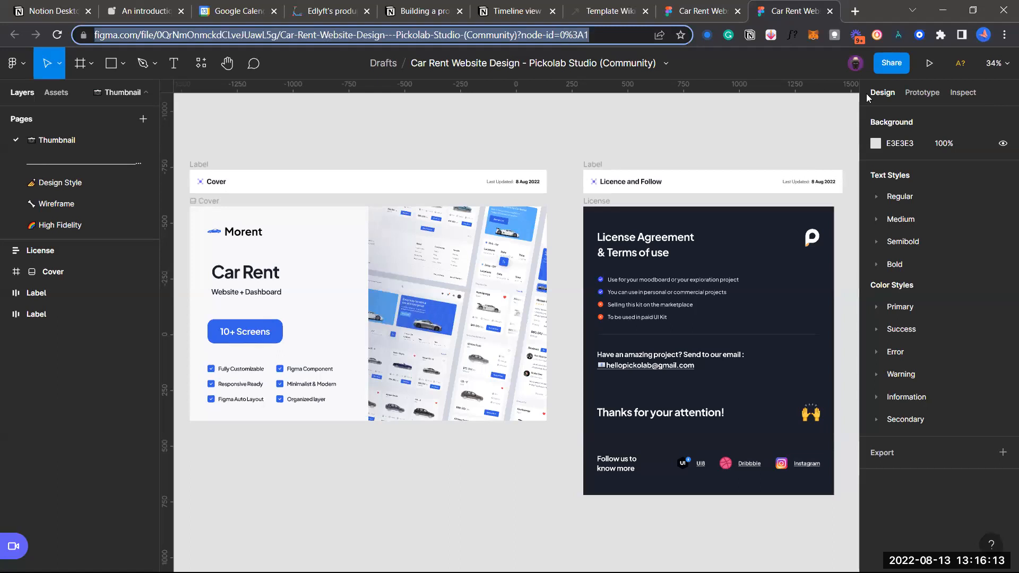
left_click(892, 63)
left_click(407, 271)
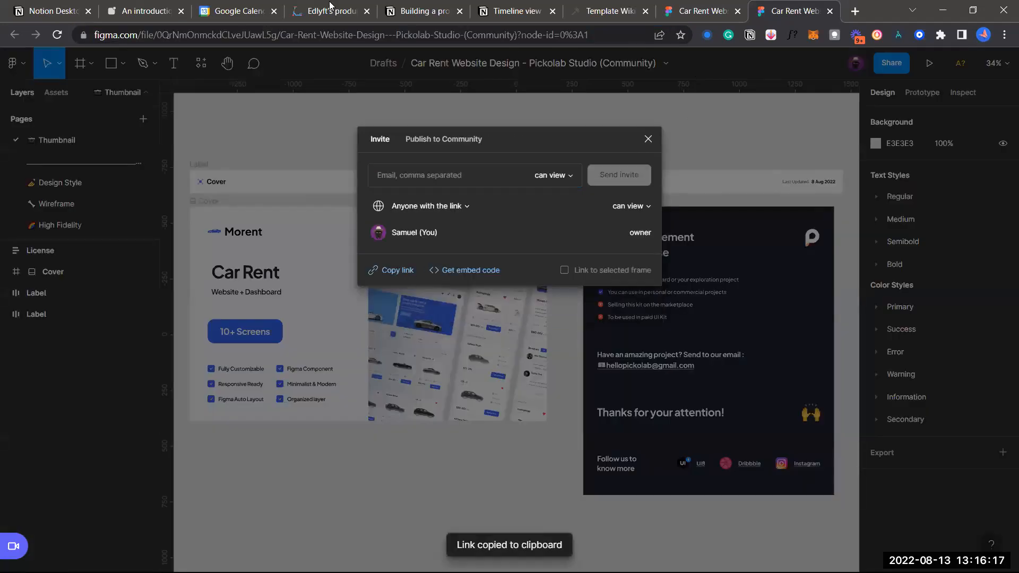
left_click(607, 4)
left_click(143, 10)
scroll(480, 374, "down", 1)
left_click(427, 393)
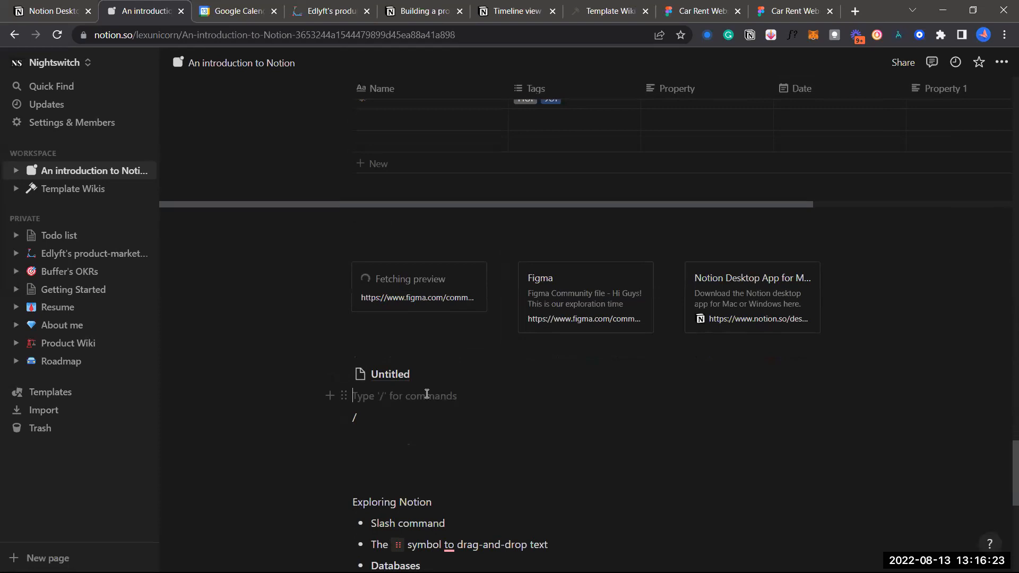
Paste the Figma file link on a new line under Untitled as a rich preview embed
key("Return")
key("ctrl+v")
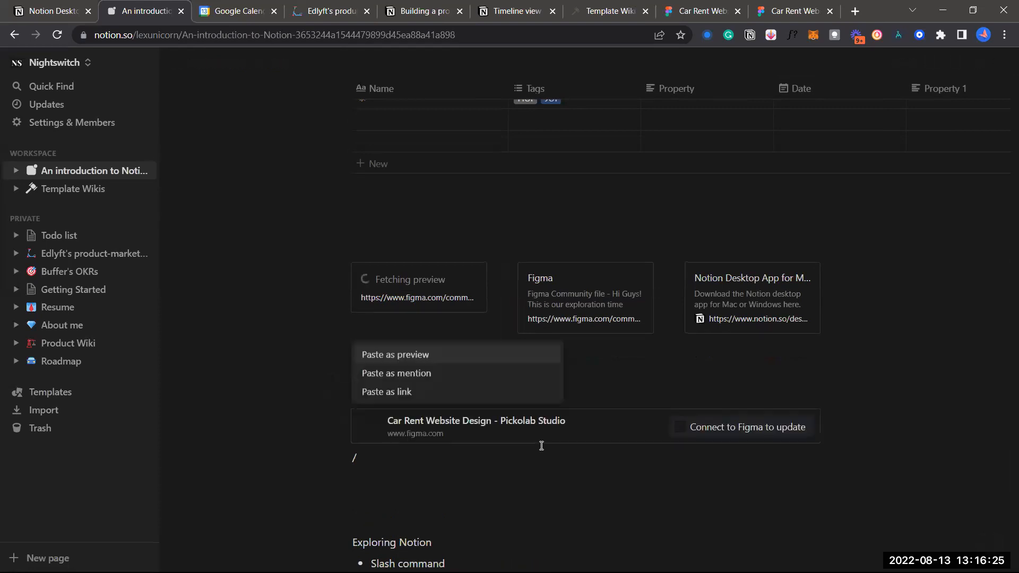
left_click(482, 374)
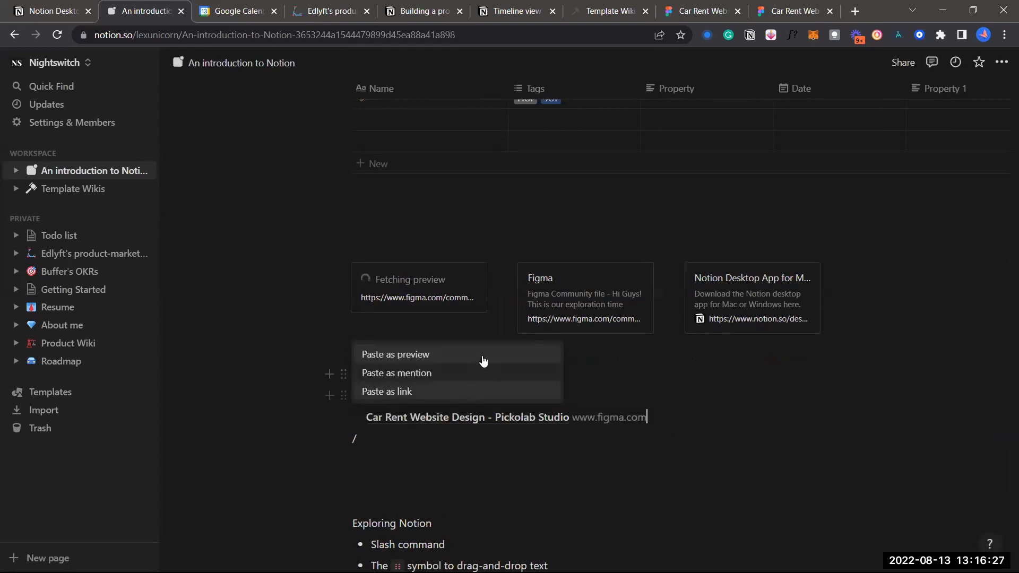
scroll(451, 361, "down", 8)
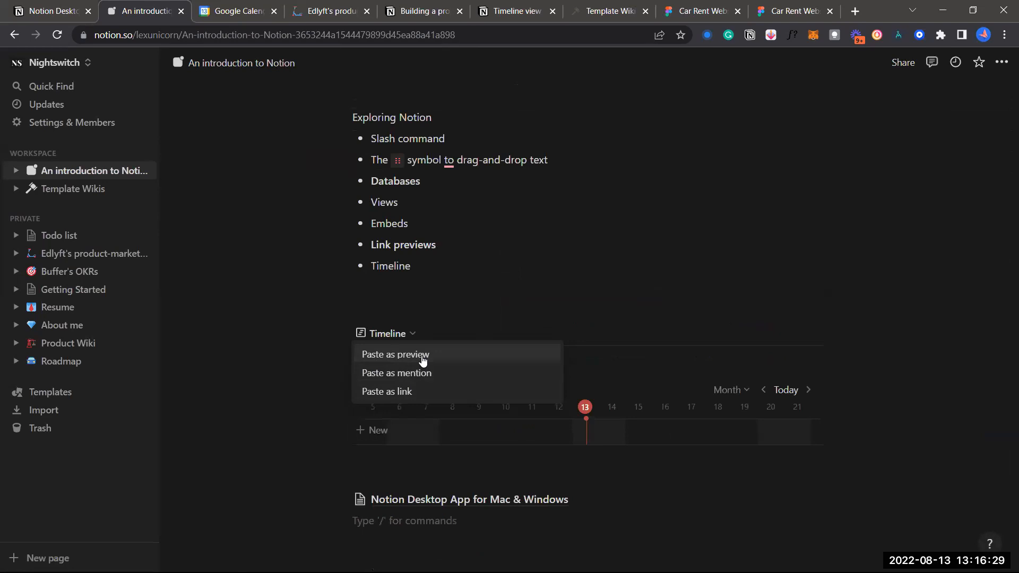
left_click(423, 361)
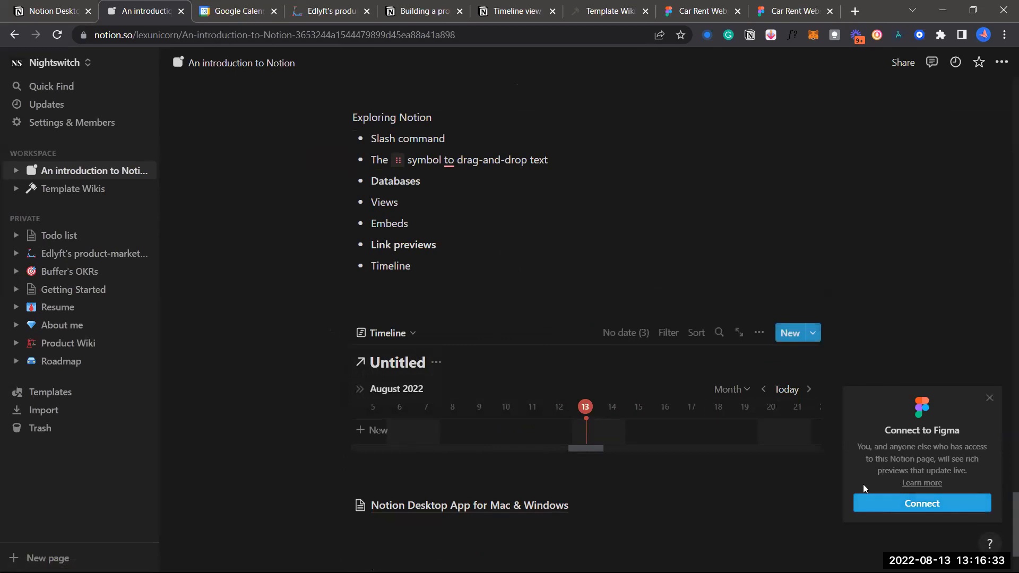
Dismiss the Connect to Figma prompt and review the embed above the Exploring Notion list
scroll(666, 296, "up", 2)
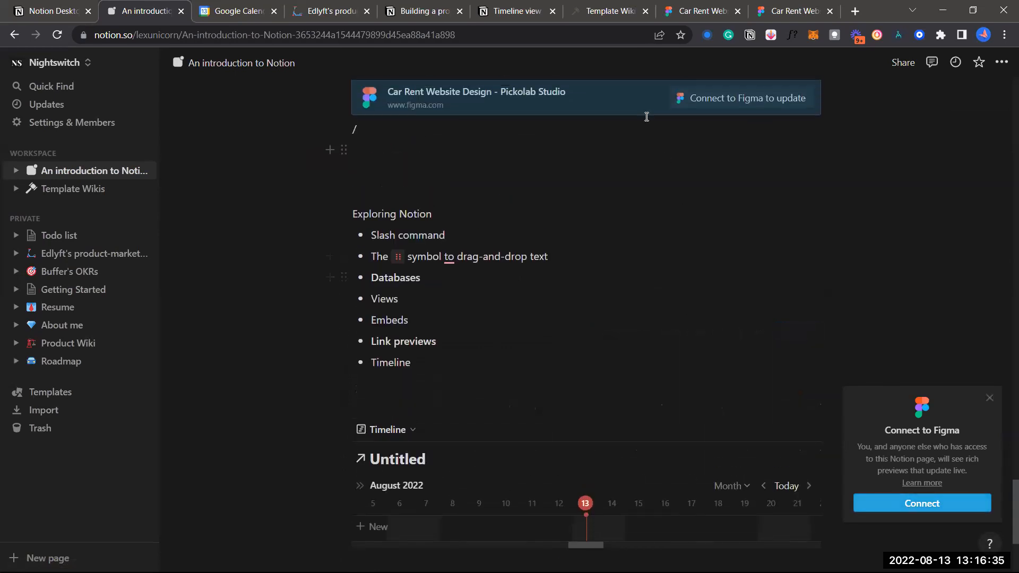
scroll(646, 117, "up", 1)
scroll(684, 217, "up", 1)
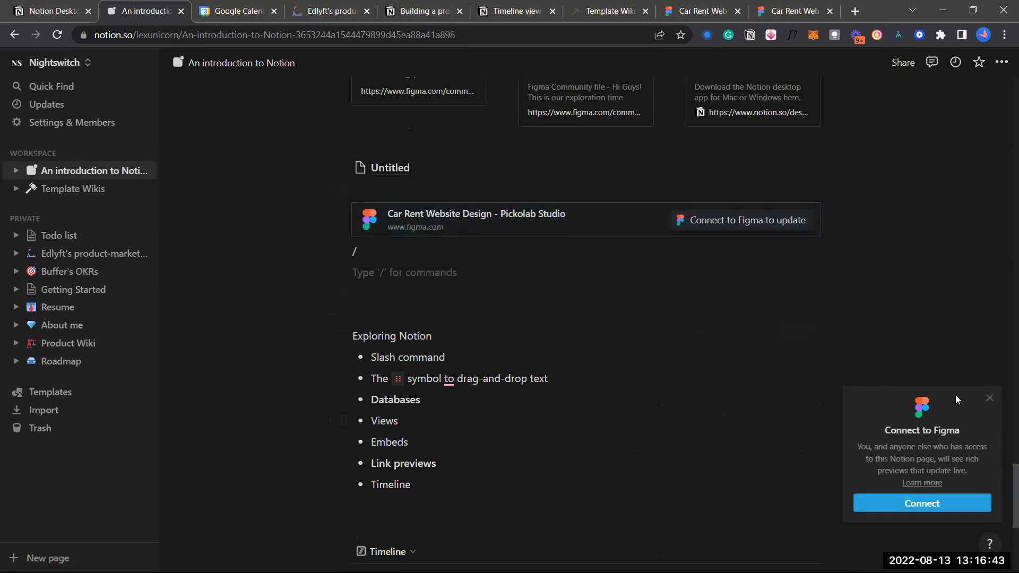
left_click(986, 400)
scroll(700, 290, "up", 6)
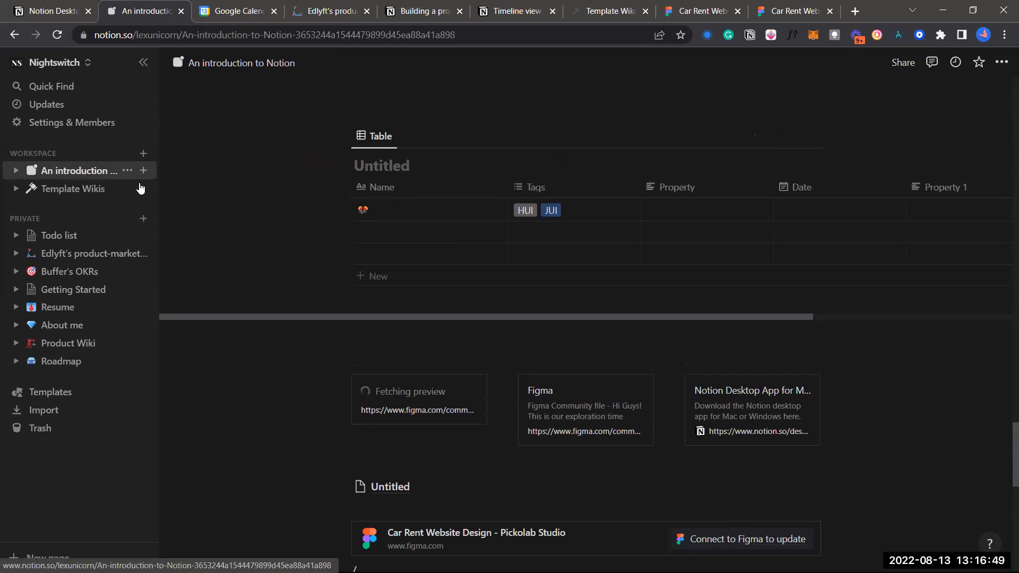
scroll(370, 281, "down", 3)
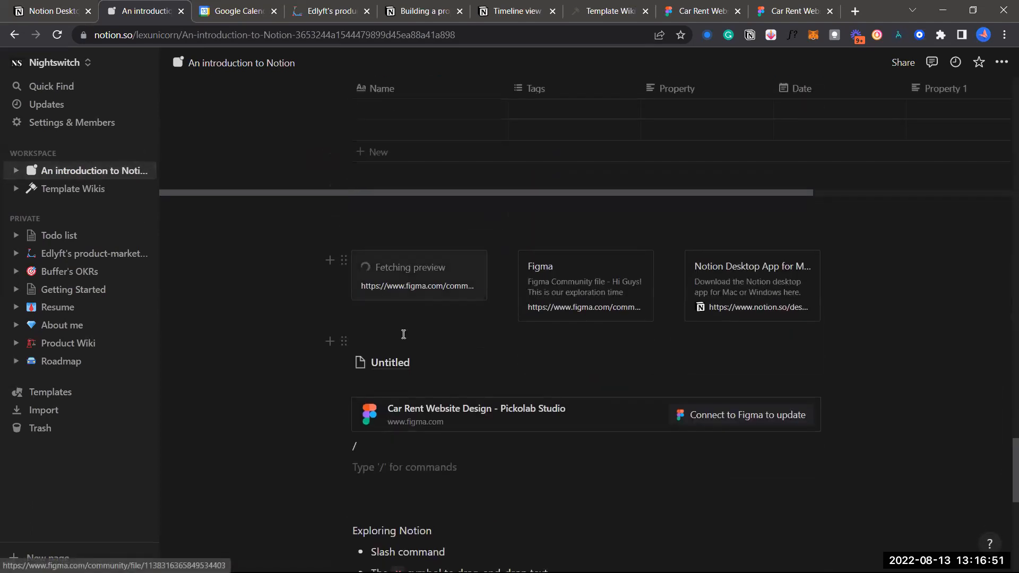
scroll(400, 385, "up", 3)
scroll(399, 385, "up", 5)
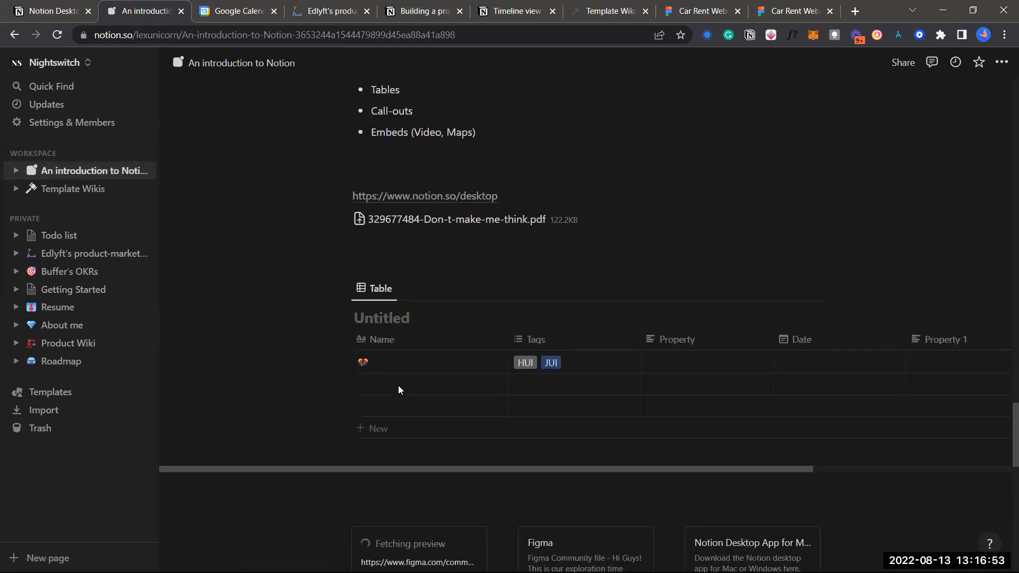
scroll(400, 385, "down", 7)
scroll(400, 385, "down", 5)
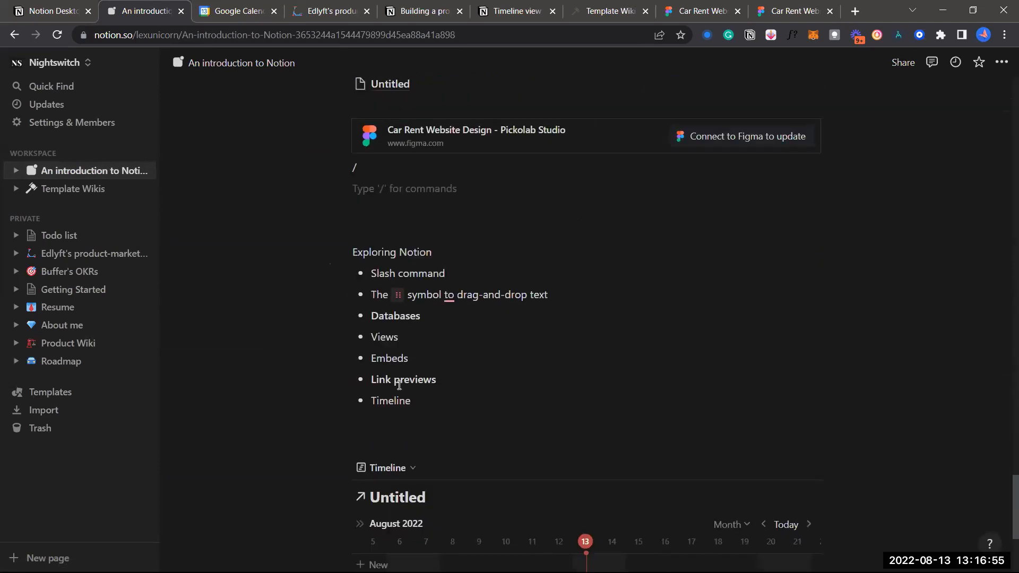
scroll(410, 339, "down", 1)
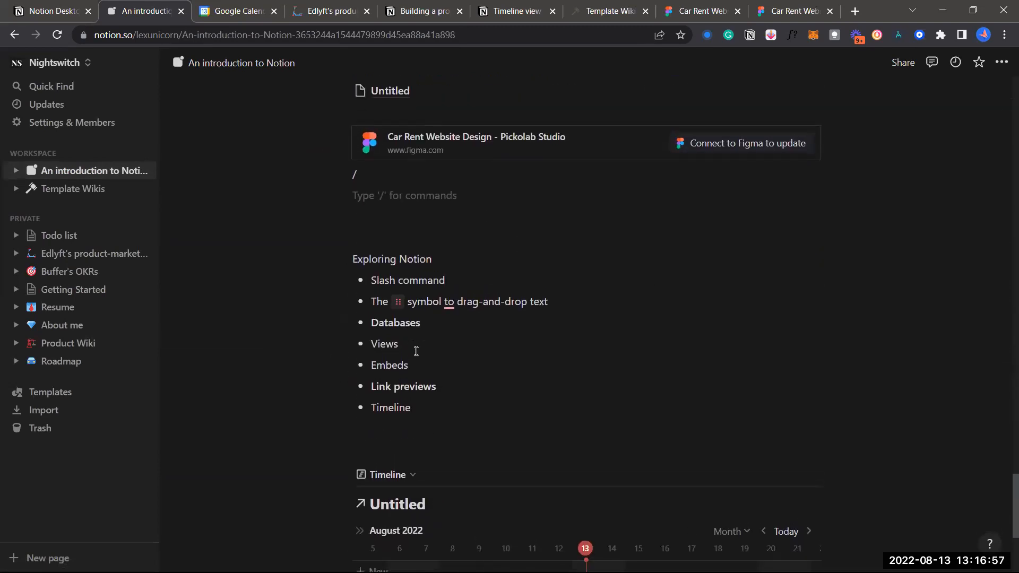
scroll(416, 351, "down", 4)
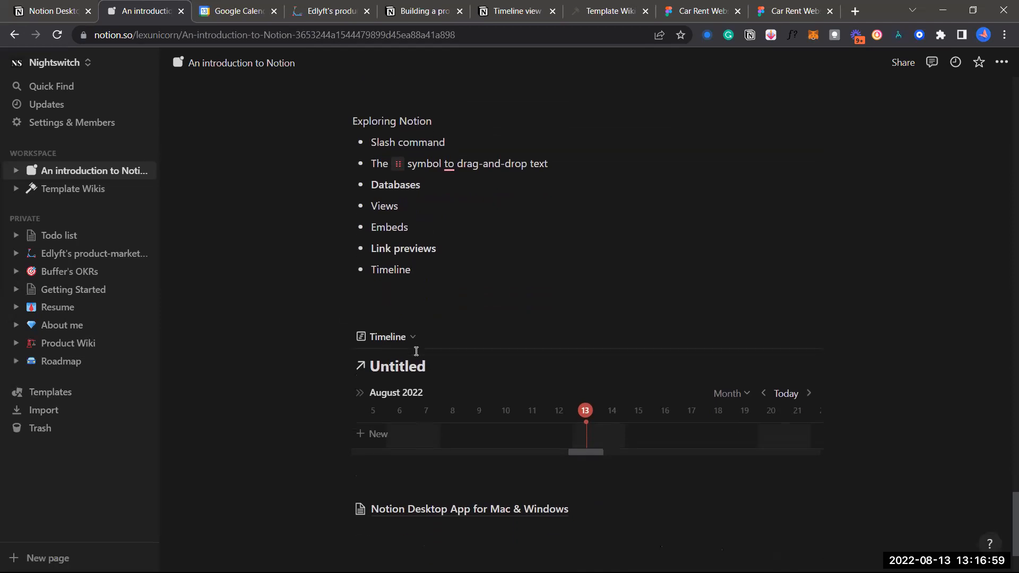
scroll(428, 273, "up", 4)
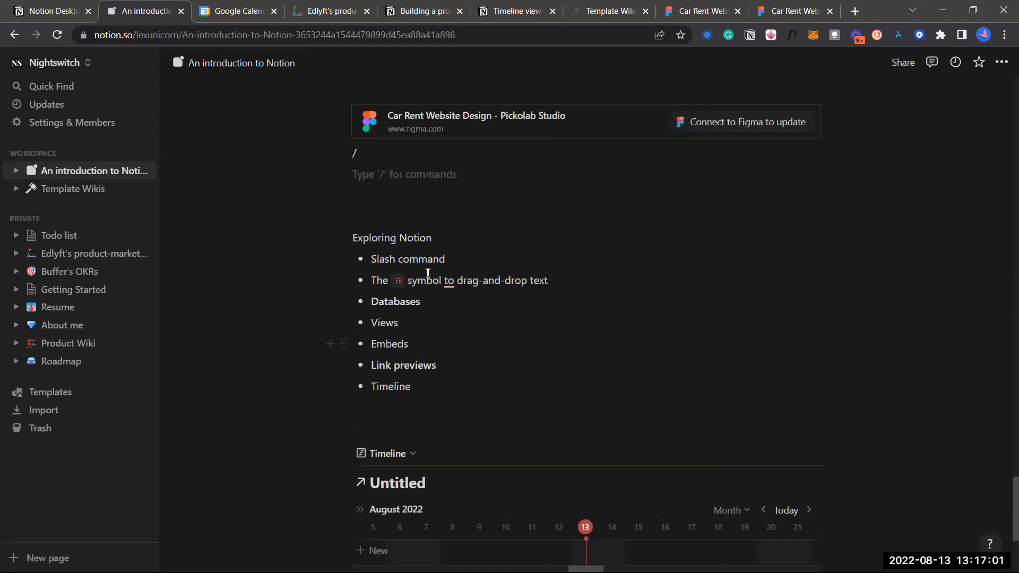
scroll(272, 208, "up", 1)
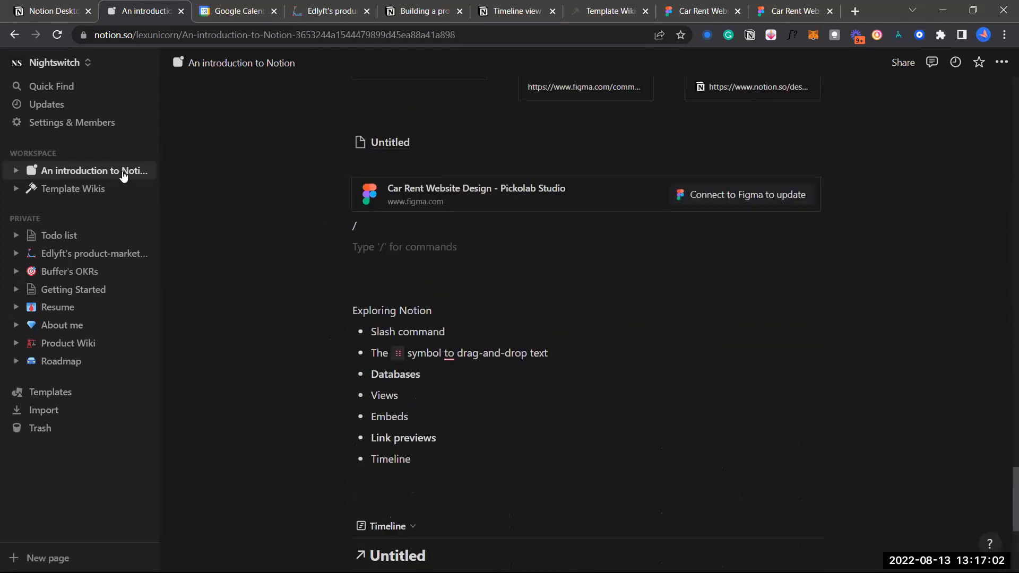
From Template Wikis, open the Notion Template Gallery and preview the Company Home template
left_click(82, 192)
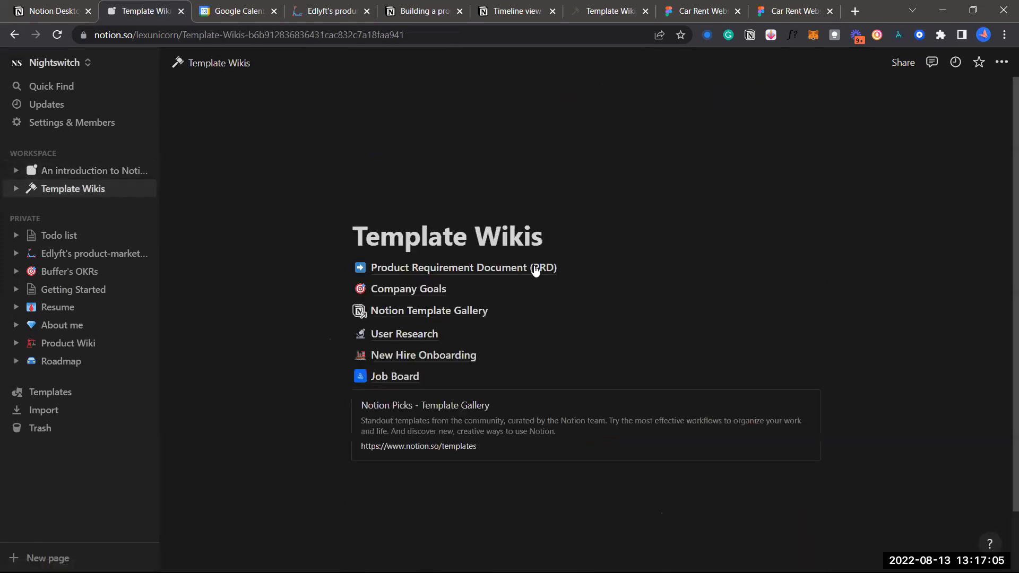
left_click(445, 311)
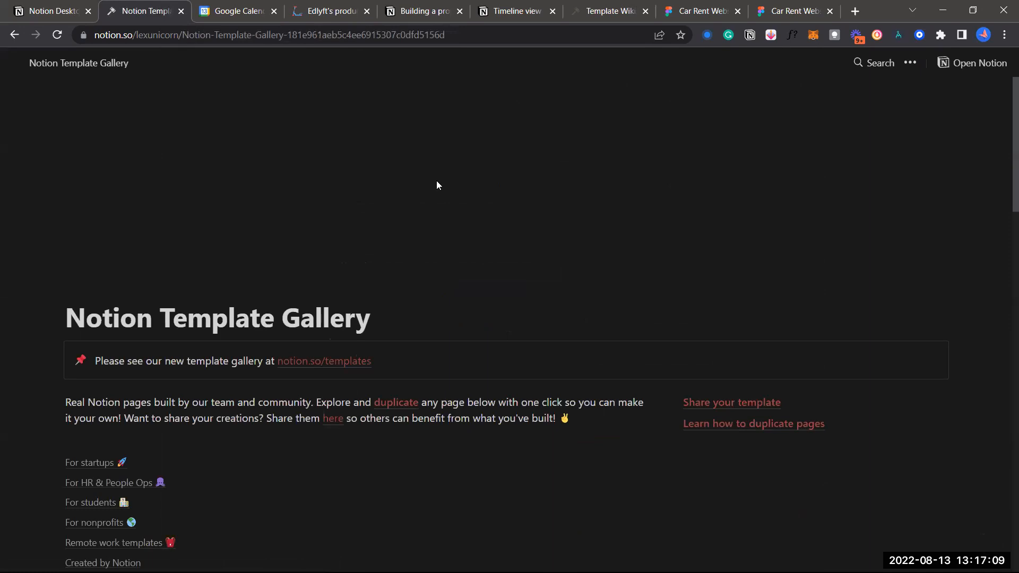
scroll(492, 285, "down", 3)
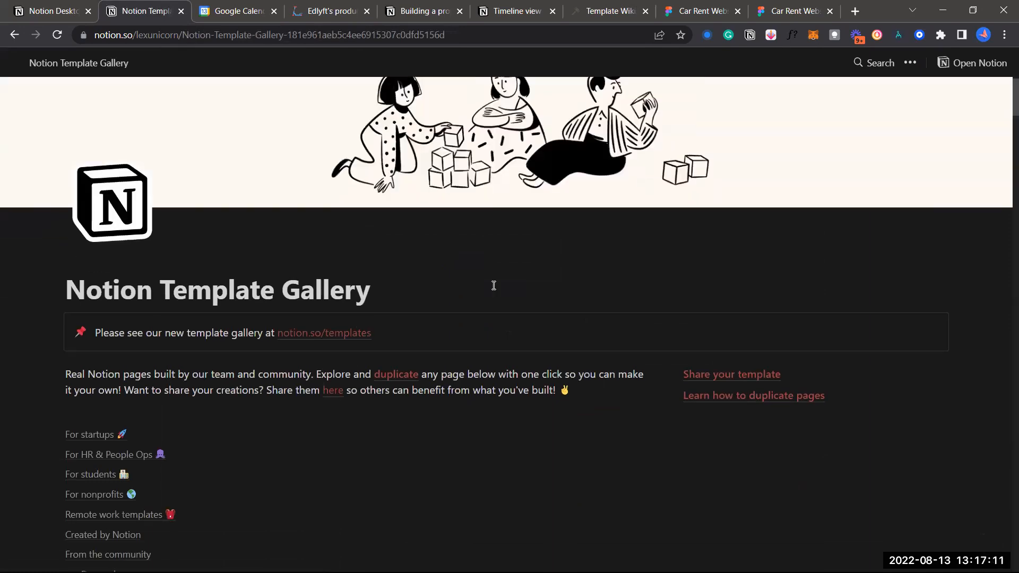
scroll(348, 372, "down", 2)
scroll(356, 346, "down", 1)
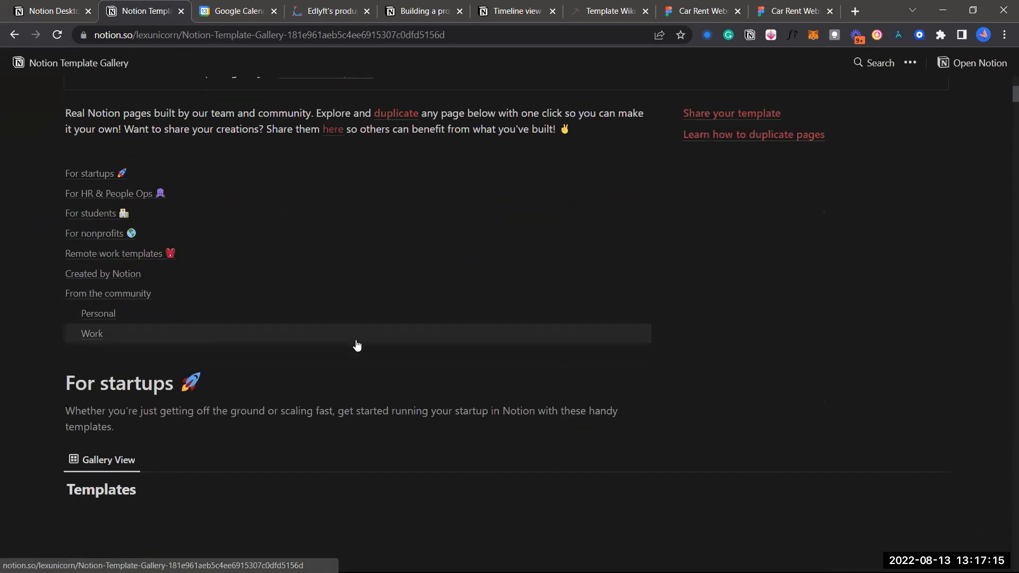
scroll(344, 393, "down", 5)
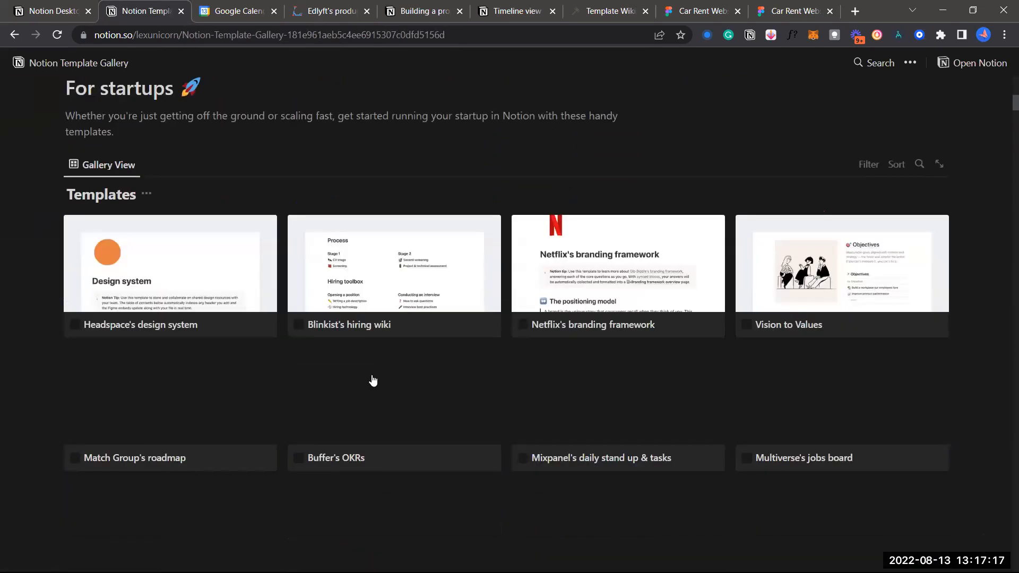
scroll(372, 381, "down", 1)
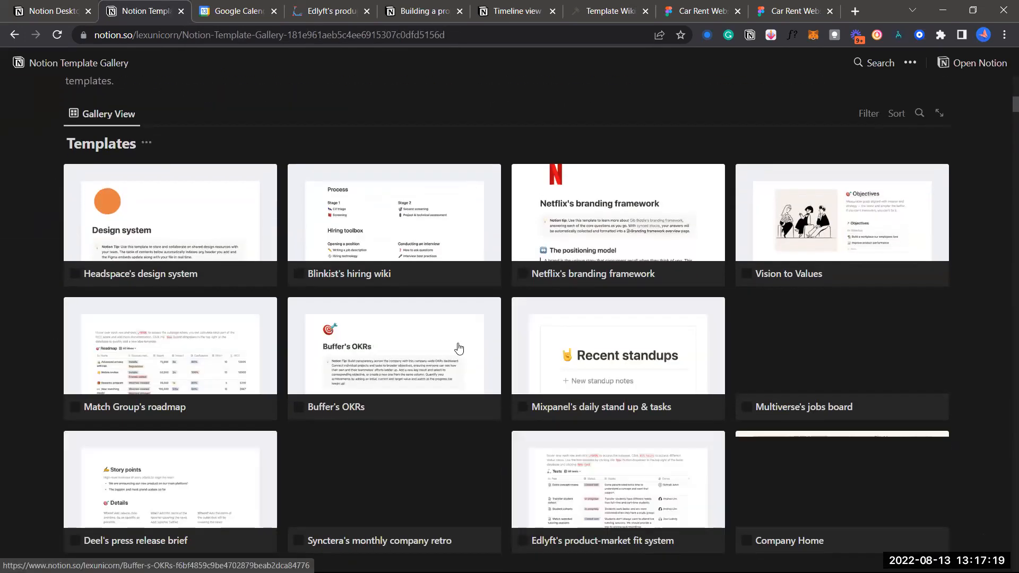
scroll(459, 348, "down", 2)
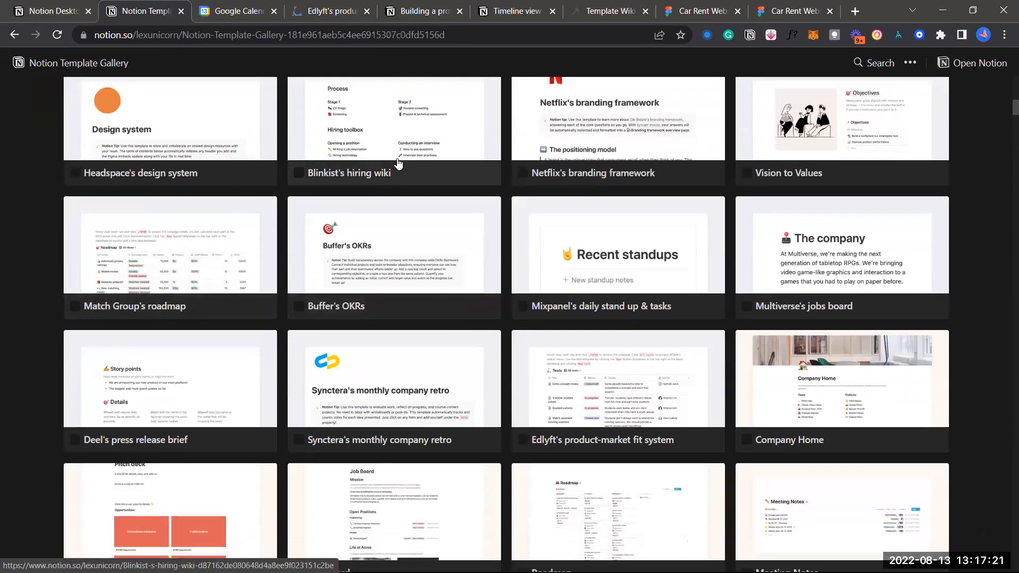
scroll(434, 256, "down", 1)
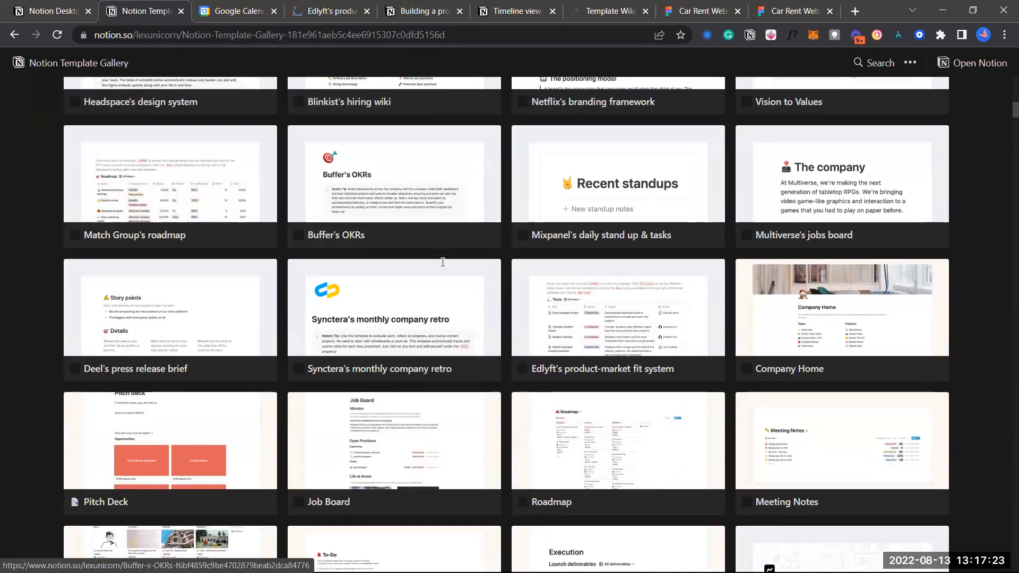
scroll(690, 239, "down", 1)
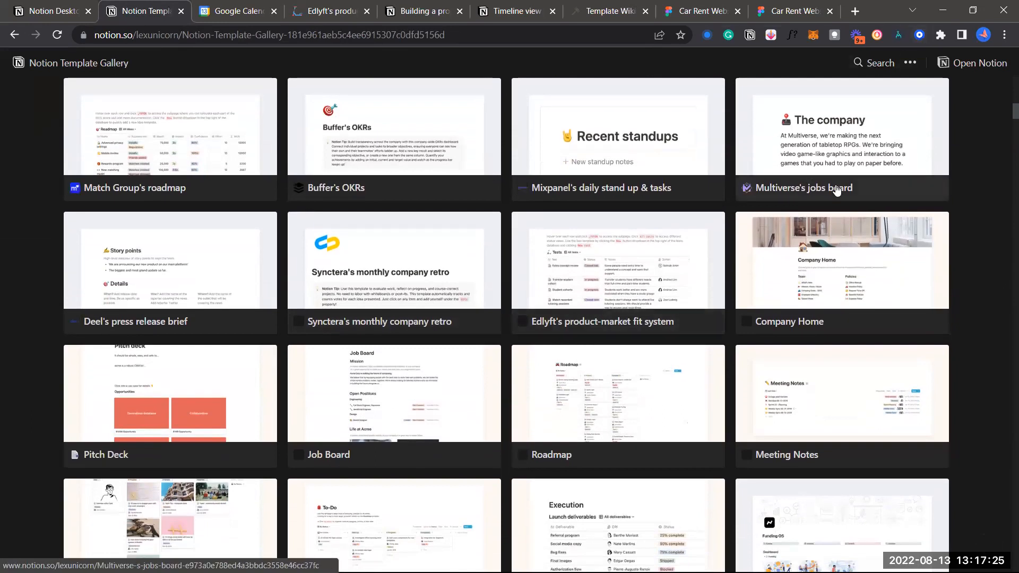
left_click(799, 292)
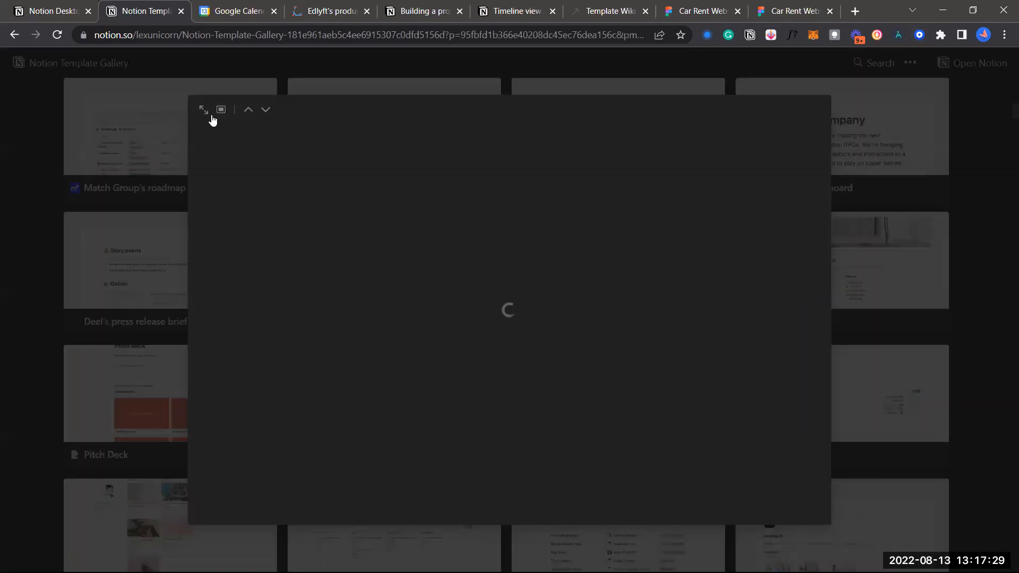
Open Company Home as a full page and close both Car Rent Website tabs
left_click(205, 111)
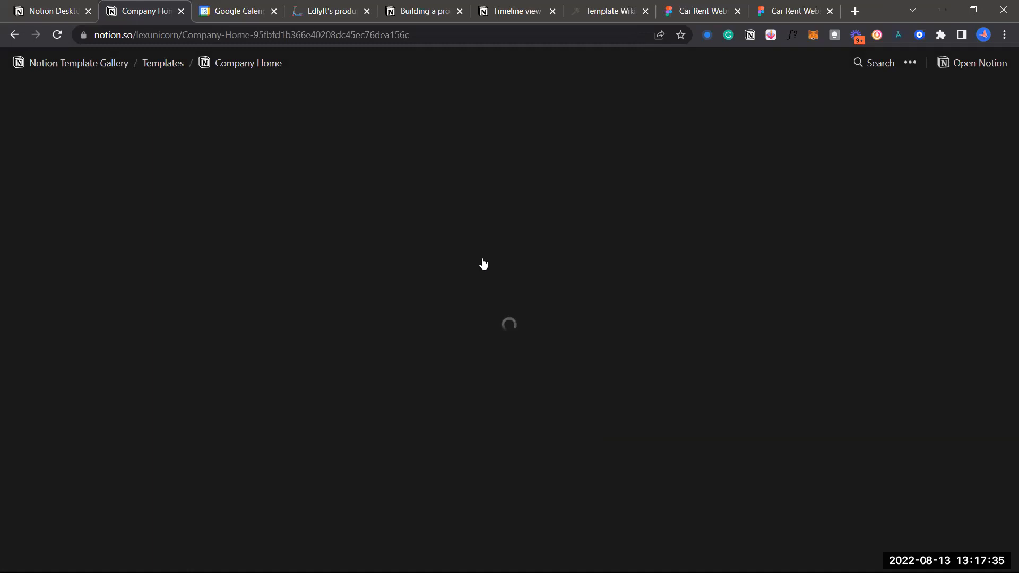
left_click(831, 11)
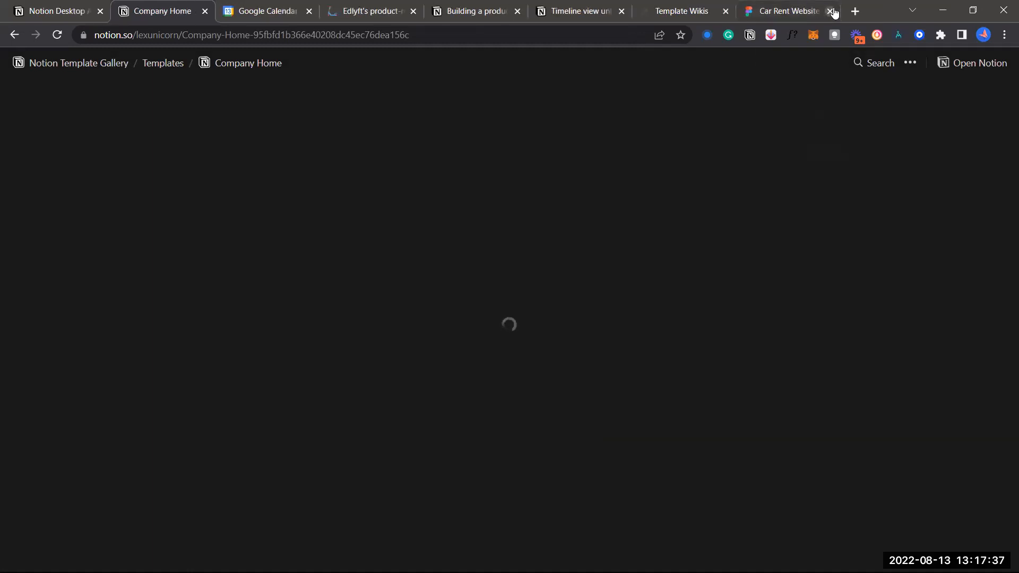
left_click(830, 11)
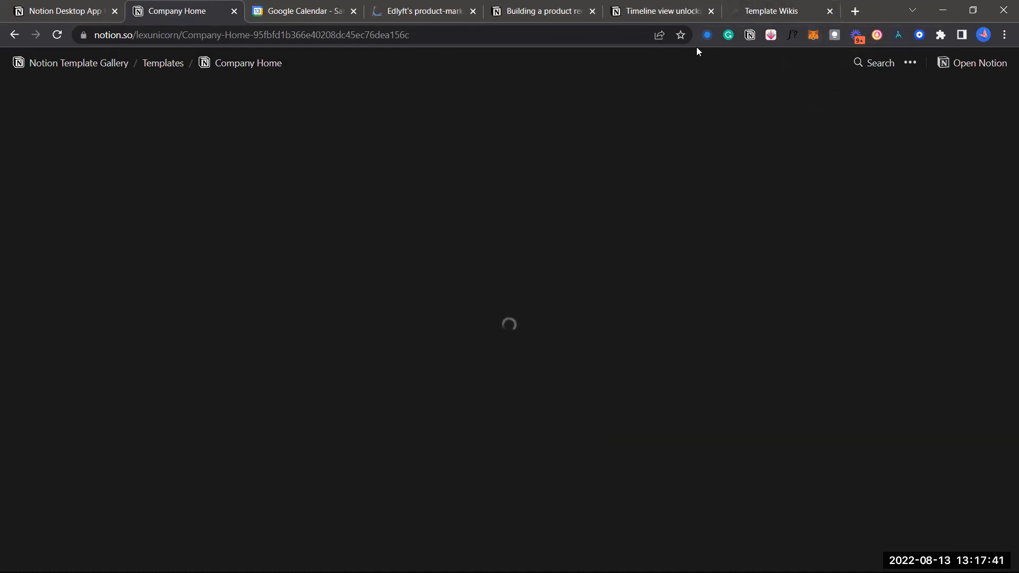
Close the Google Calendar tab and return to the Company Home tab
left_click(297, 9)
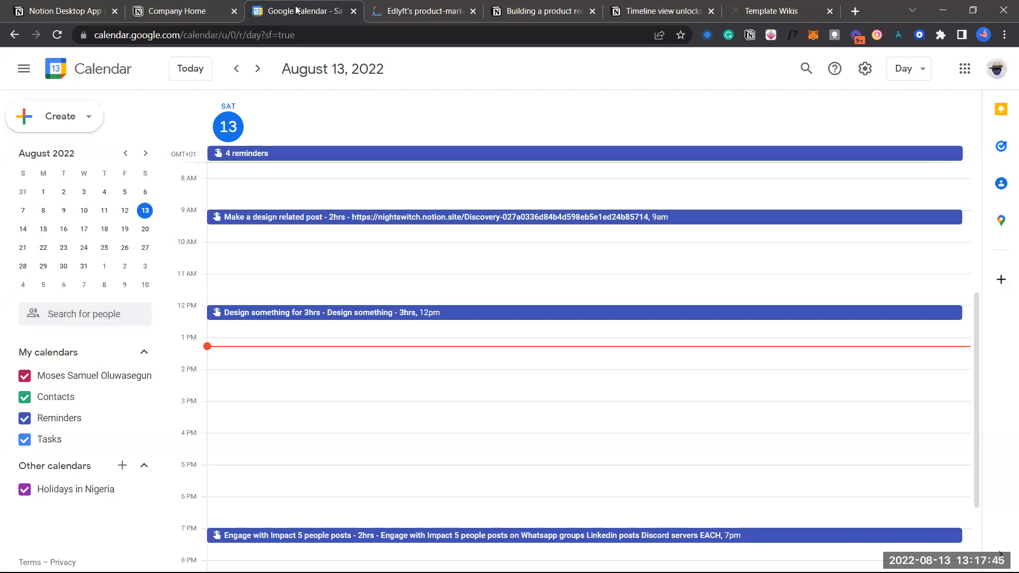
key("ctrl+shift+Tab")
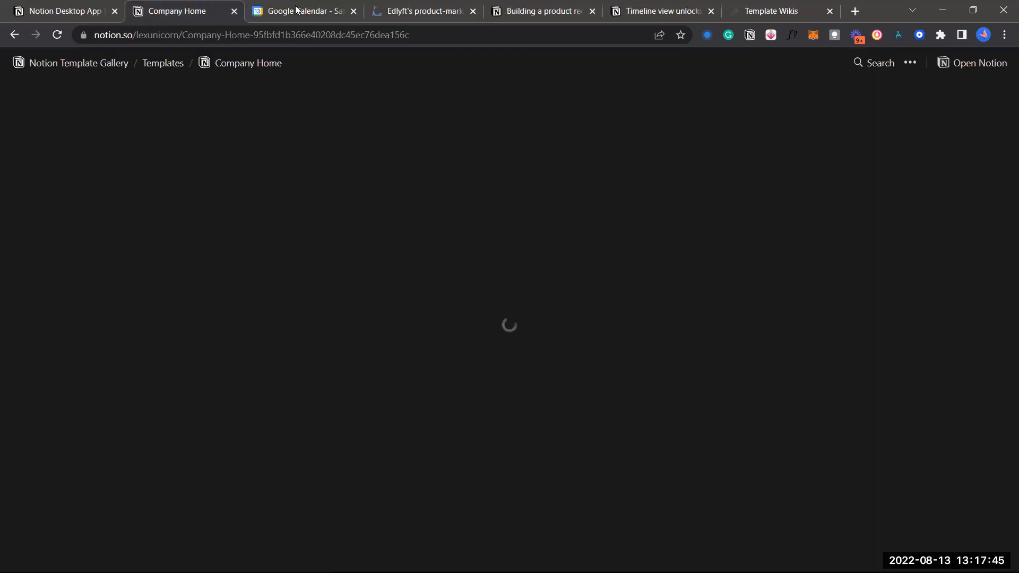
left_click(354, 11)
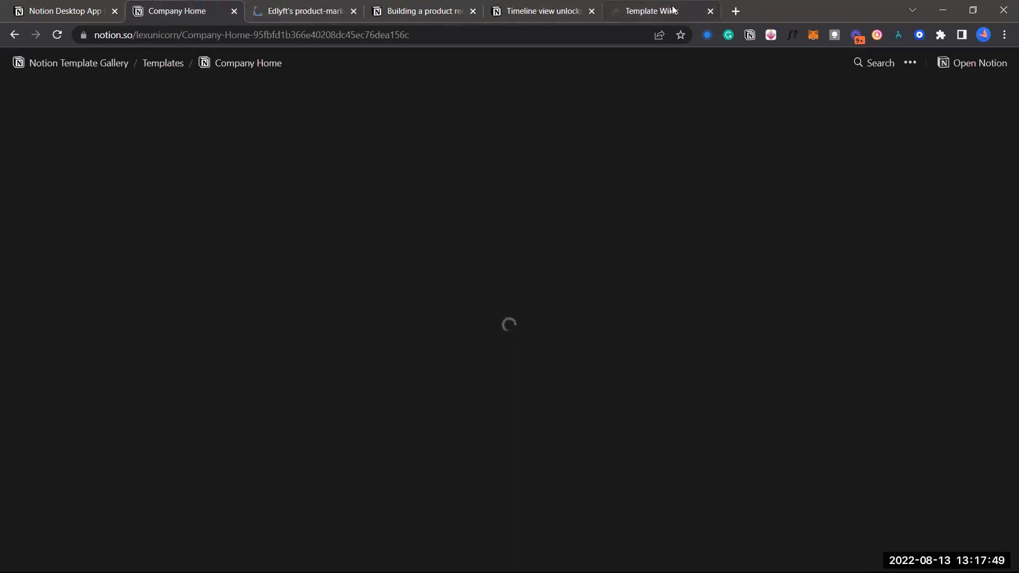
left_click(673, 10)
left_click(186, 8)
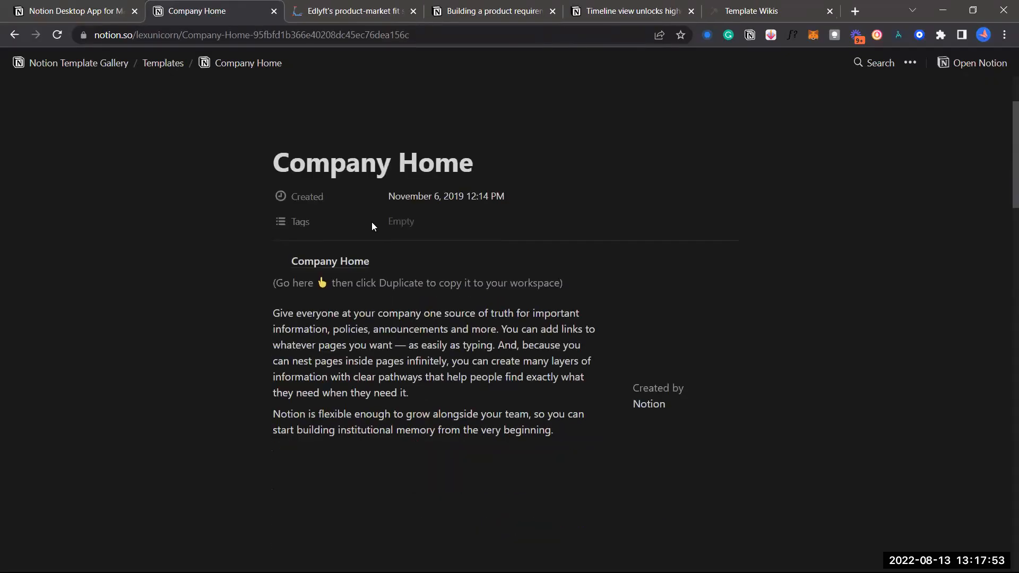
Open the Company Home sub-page and scroll through its Team and Policies link lists
scroll(372, 223, "down", 1)
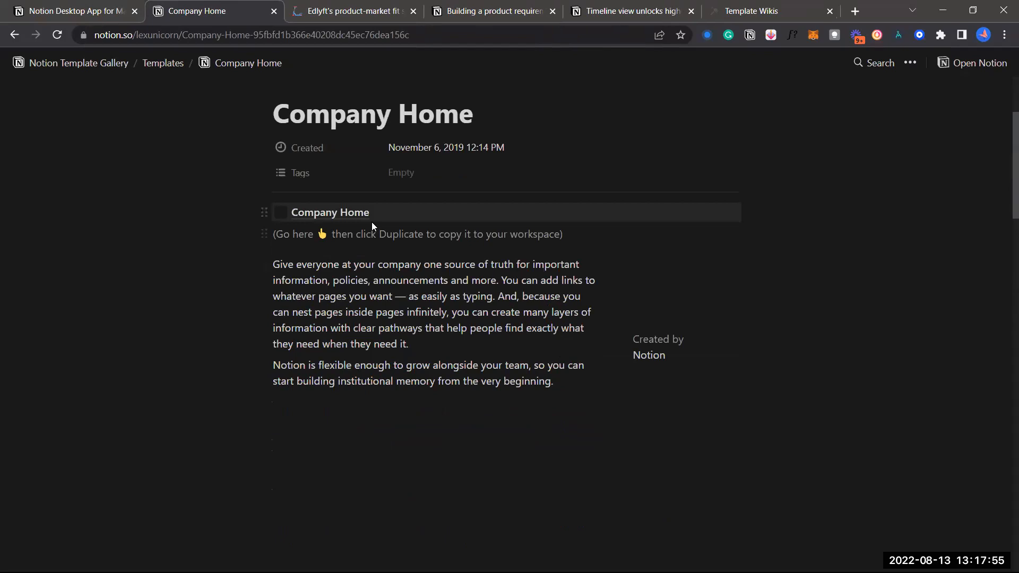
left_click(372, 222)
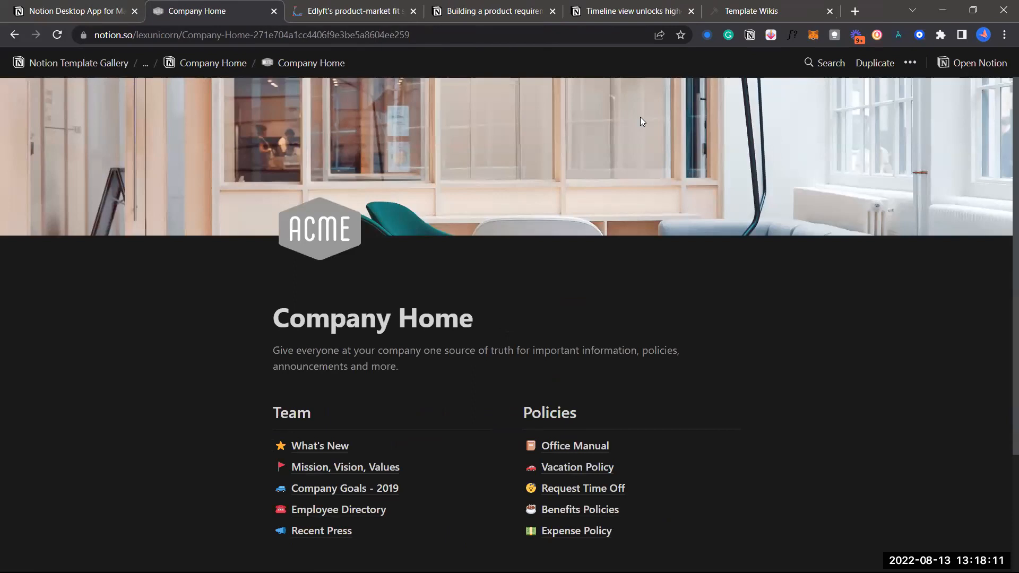
scroll(527, 299, "down", 3)
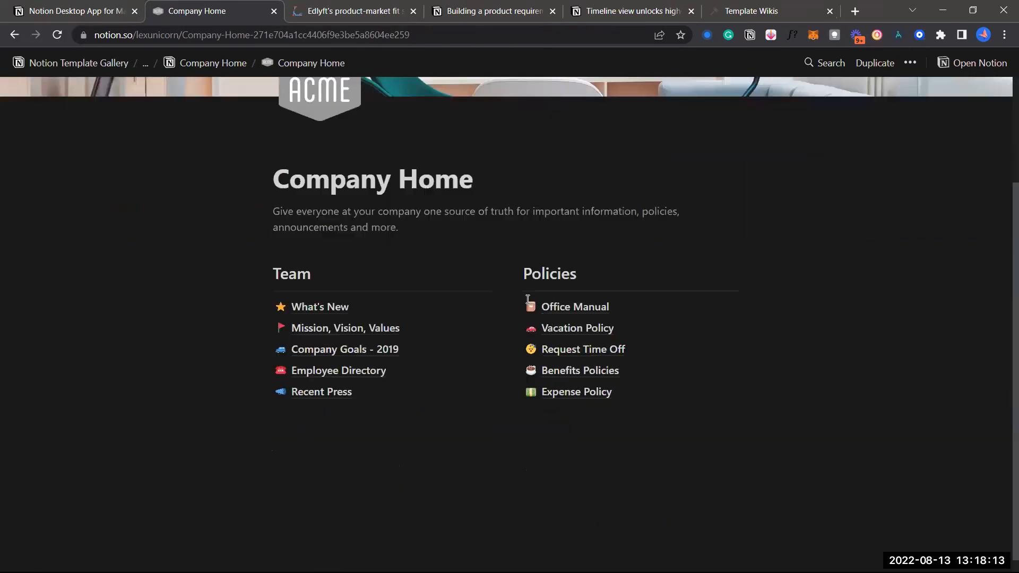
scroll(454, 225, "up", 2)
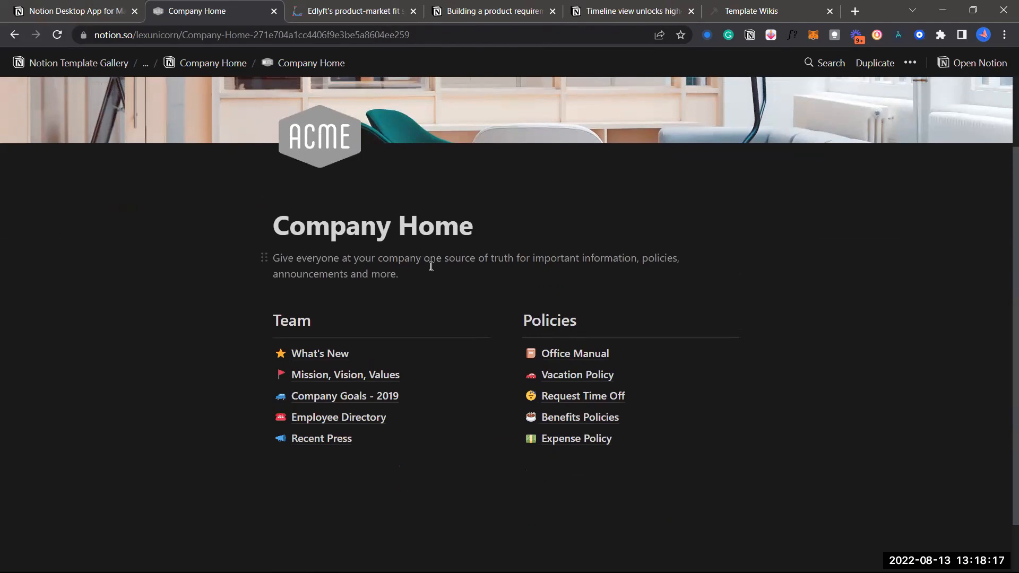
scroll(431, 266, "down", 1)
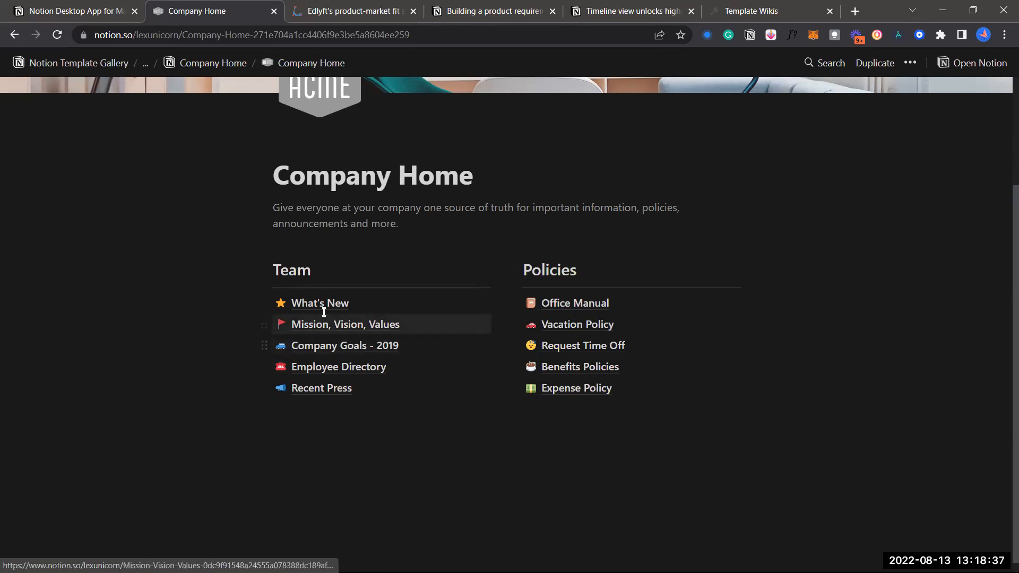
scroll(503, 291, "up", 3)
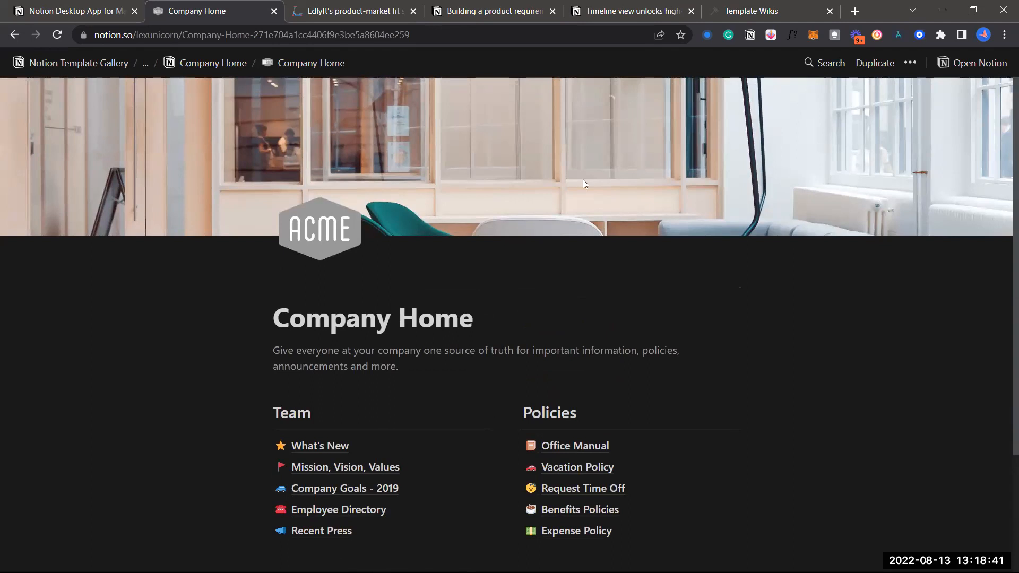
Duplicate Company Home into the Nightswitch workspace and go back to Template Wikis
left_click(875, 62)
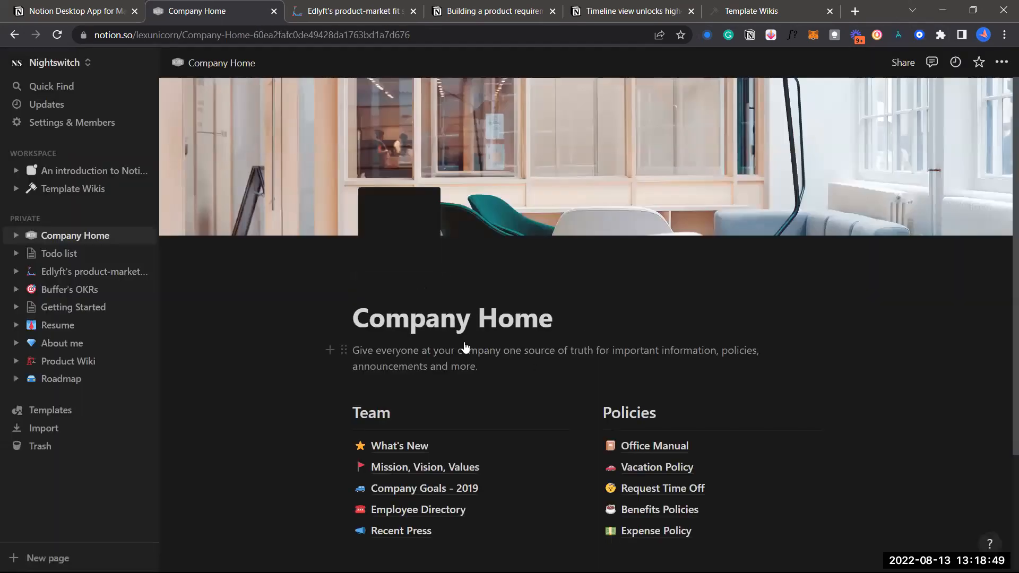
scroll(465, 349, "down", 3)
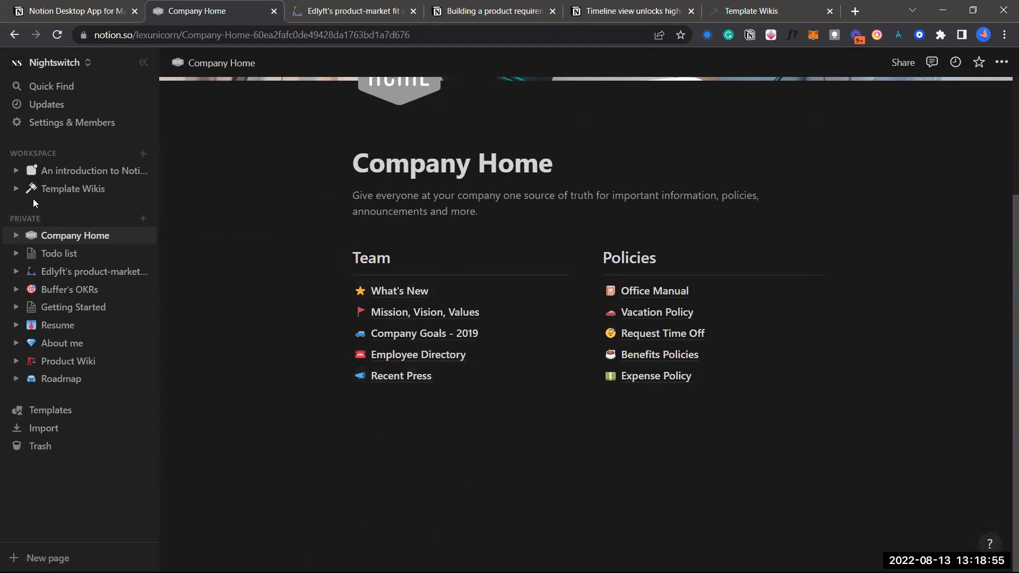
left_click(58, 196)
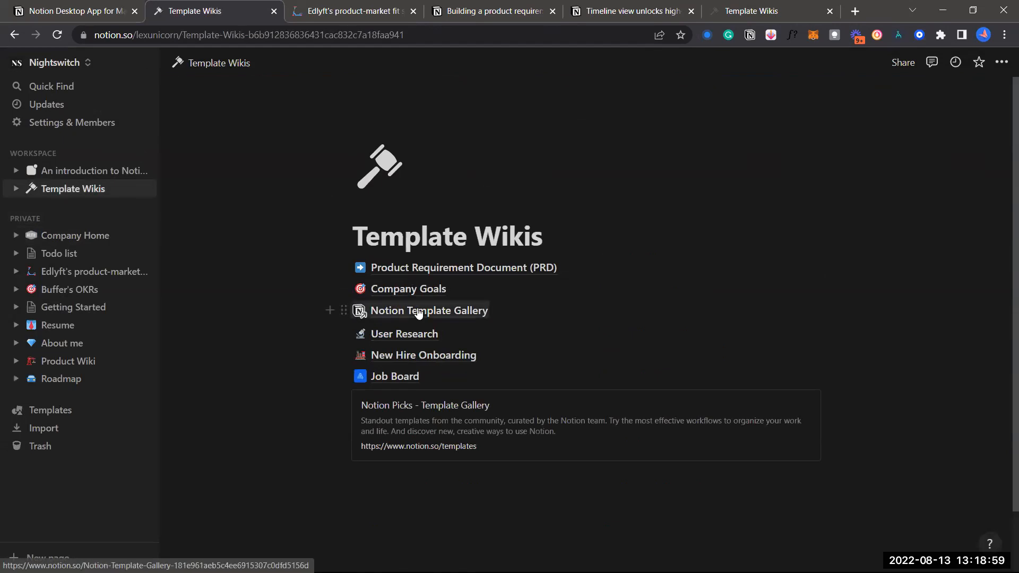
Go to the Template Gallery and preview the HR & People Ops 1:1 meeting docs template
left_click(419, 314)
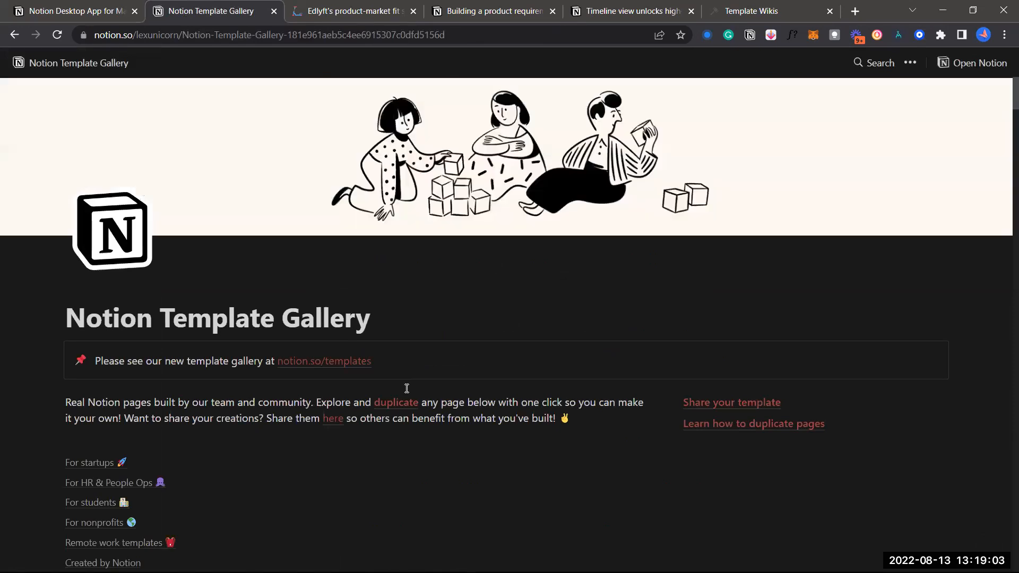
scroll(406, 388, "down", 8)
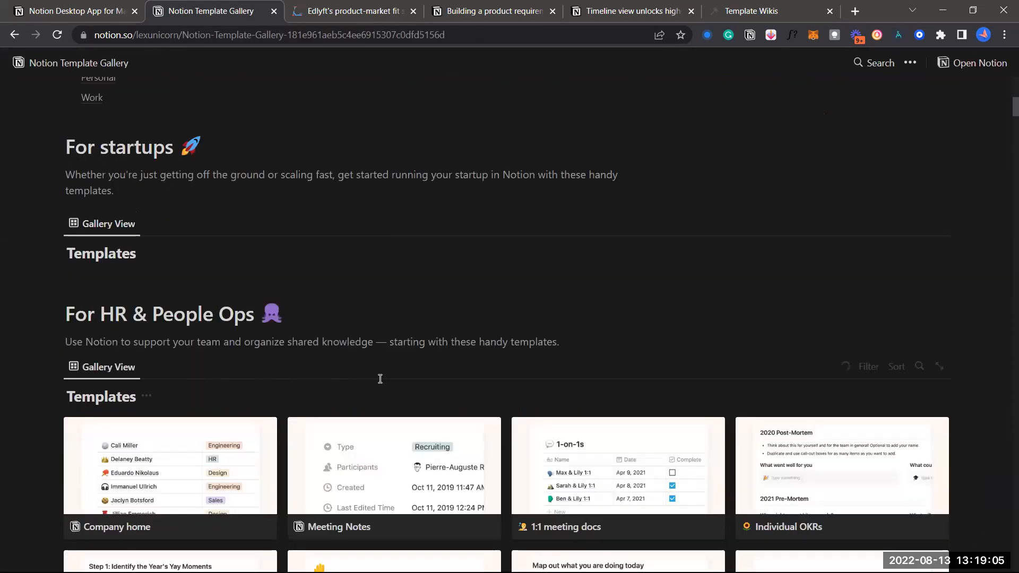
scroll(404, 314, "down", 5)
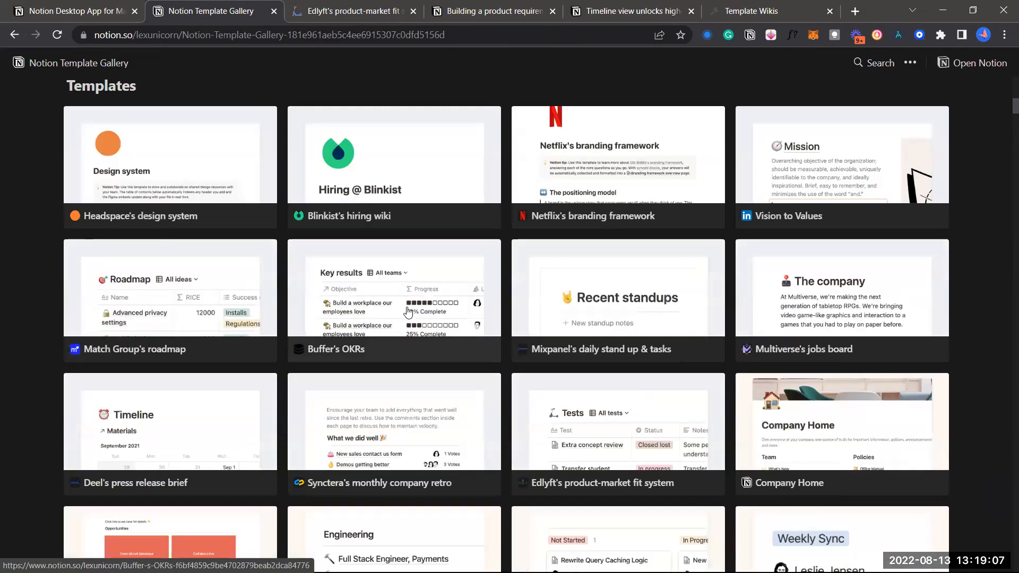
scroll(408, 310, "down", 4)
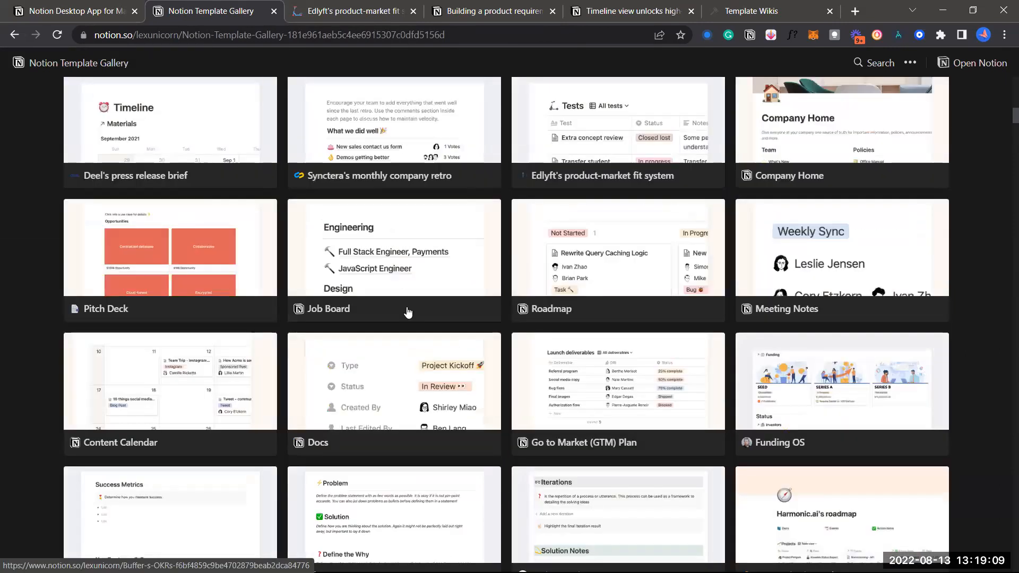
scroll(408, 311, "down", 15)
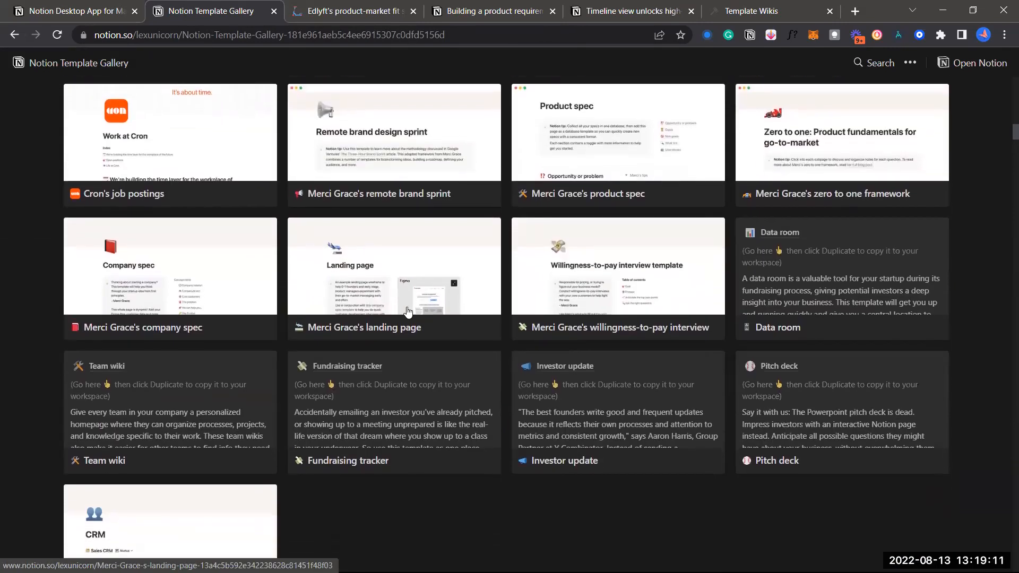
scroll(408, 308, "down", 8)
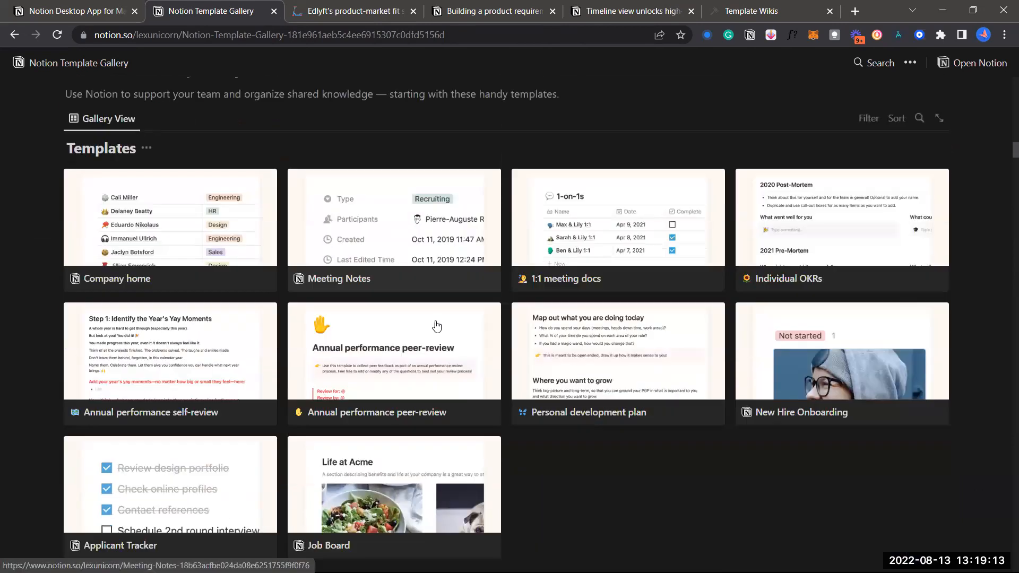
scroll(428, 285, "down", 1)
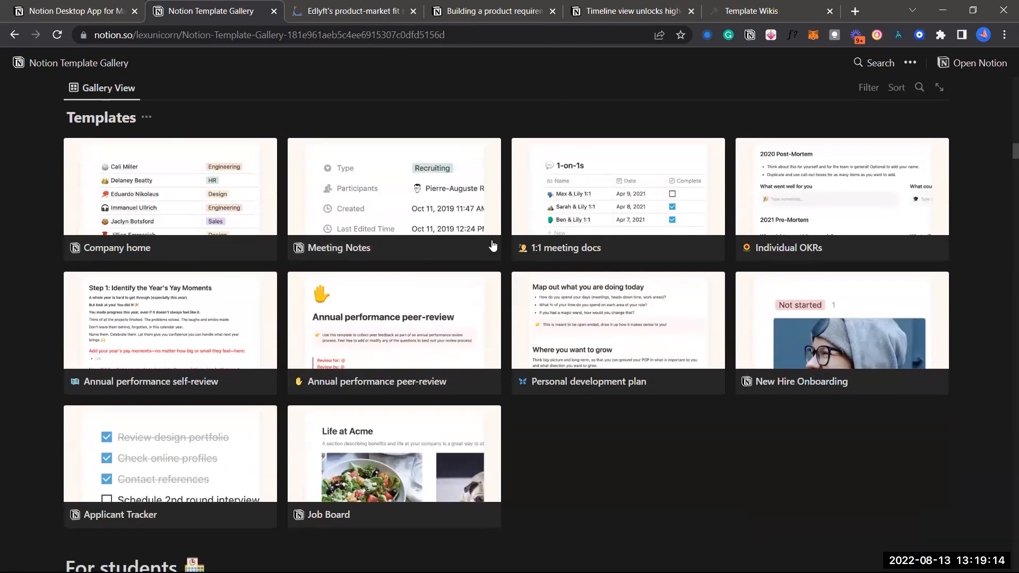
left_click(576, 202)
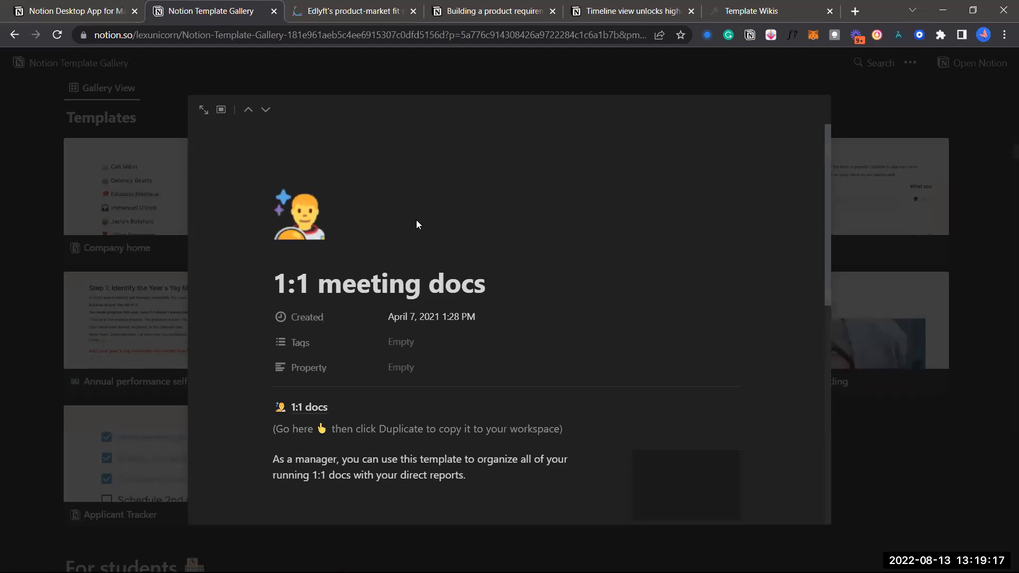
Expand the preview to a full page and open the linked 1:1 docs template page
left_click(204, 110)
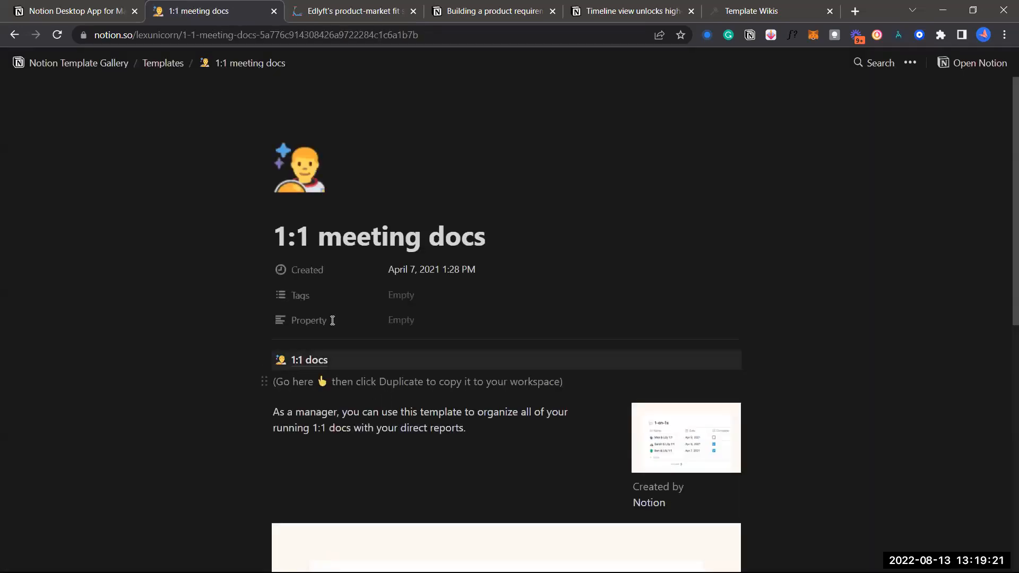
scroll(353, 319, "down", 2)
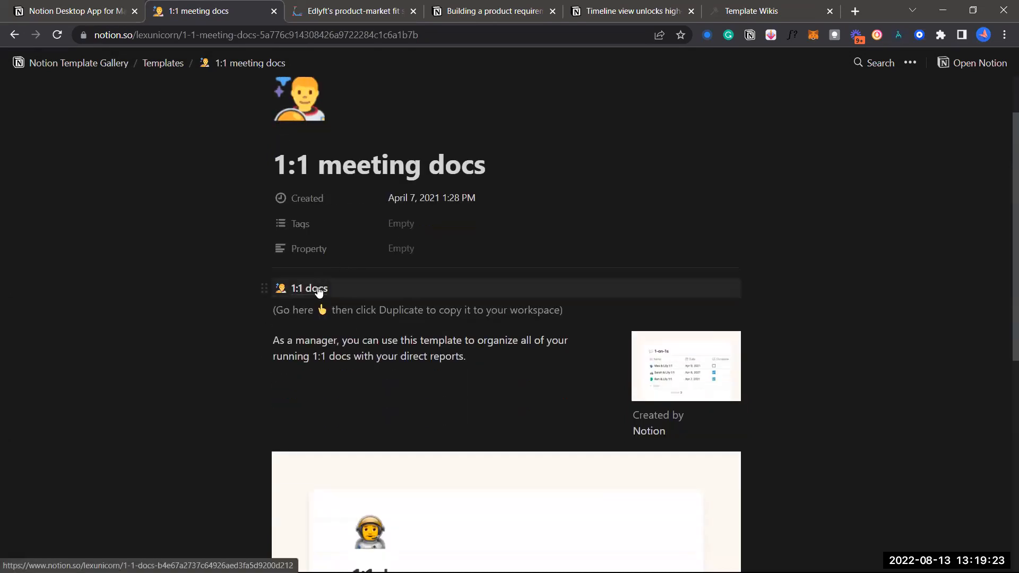
left_click(318, 292)
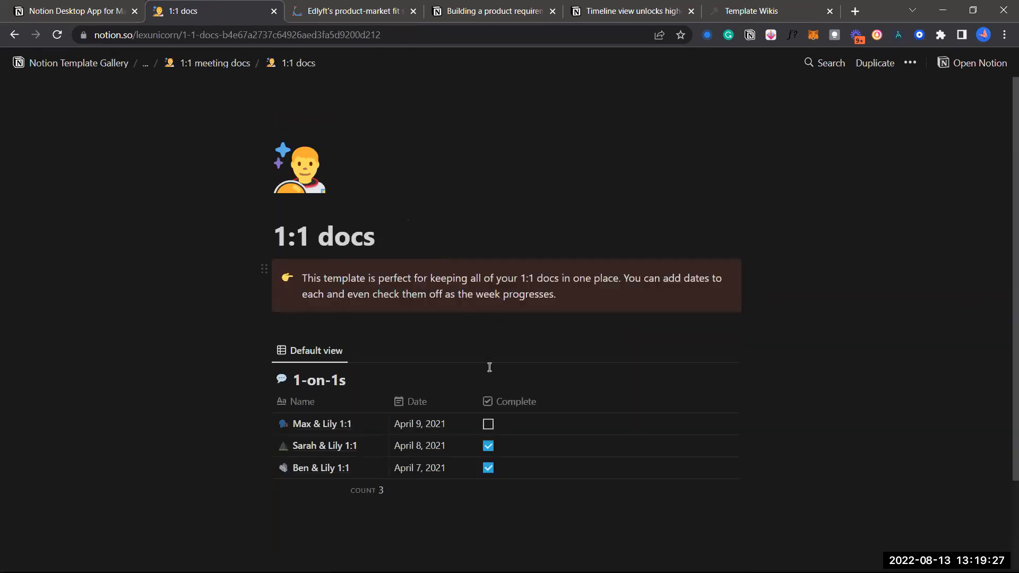
scroll(425, 313, "down", 1)
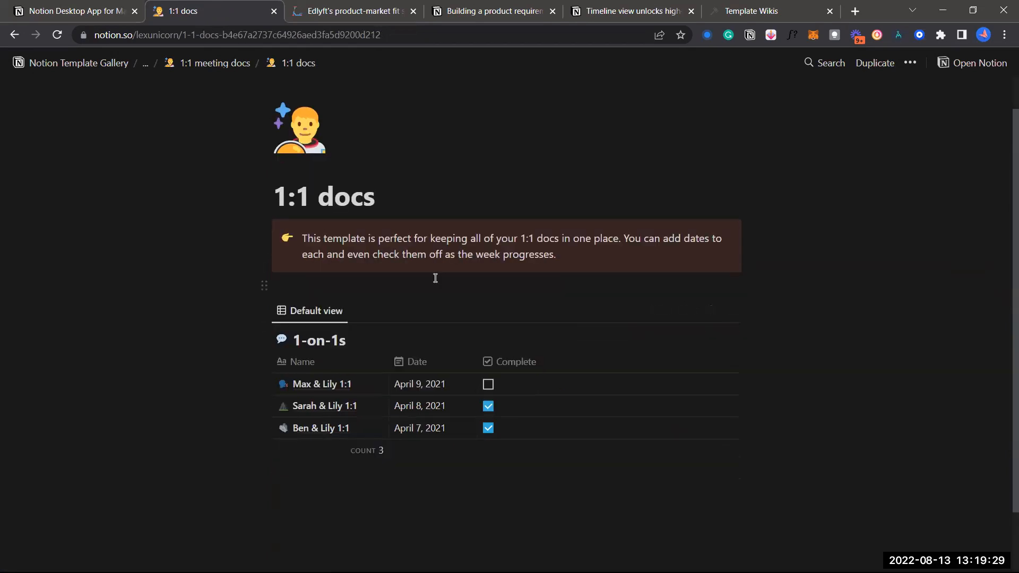
scroll(436, 278, "down", 2)
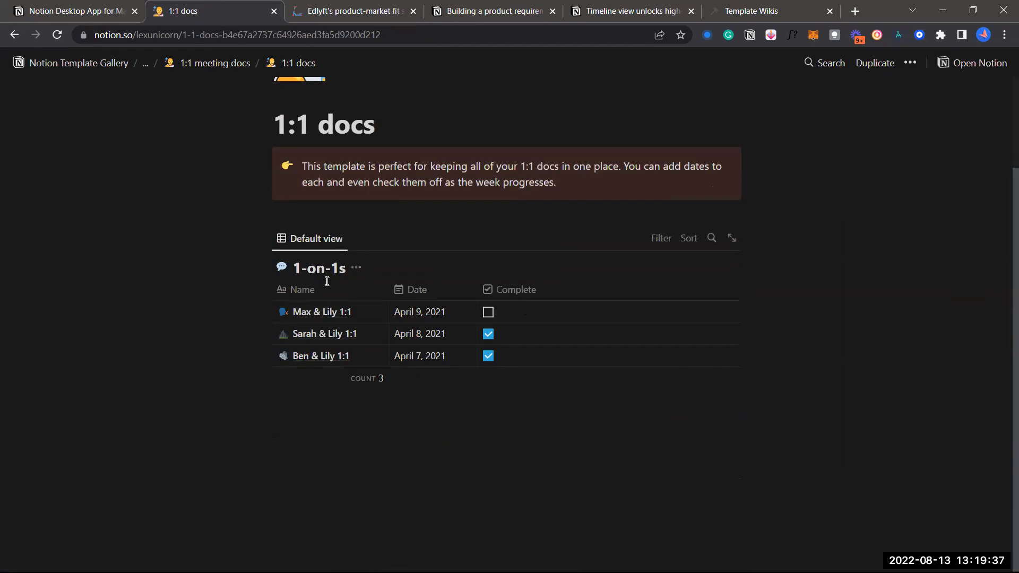
scroll(407, 221, "up", 2)
scroll(339, 179, "down", 2)
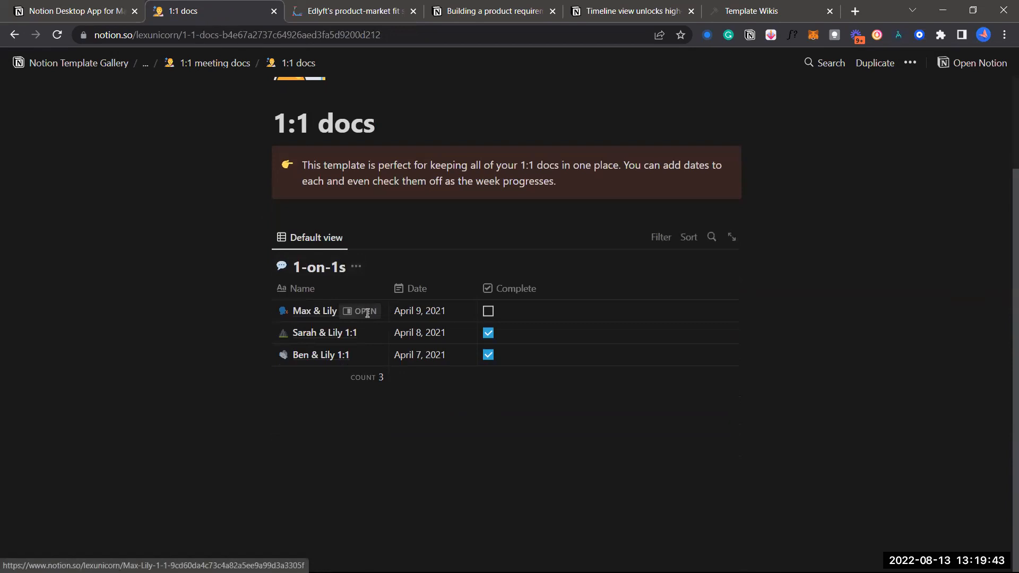
left_click(365, 312)
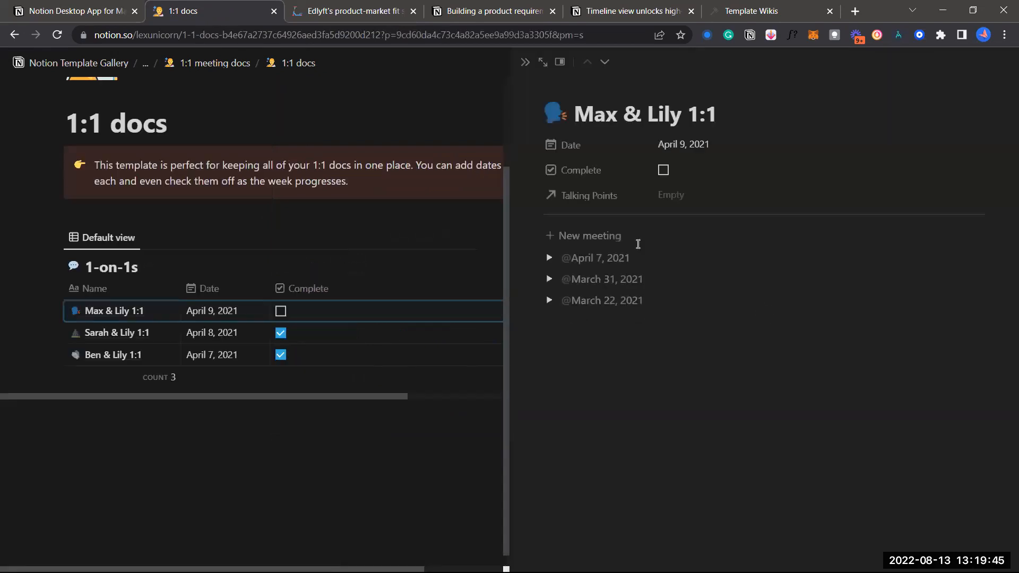
left_click(550, 258)
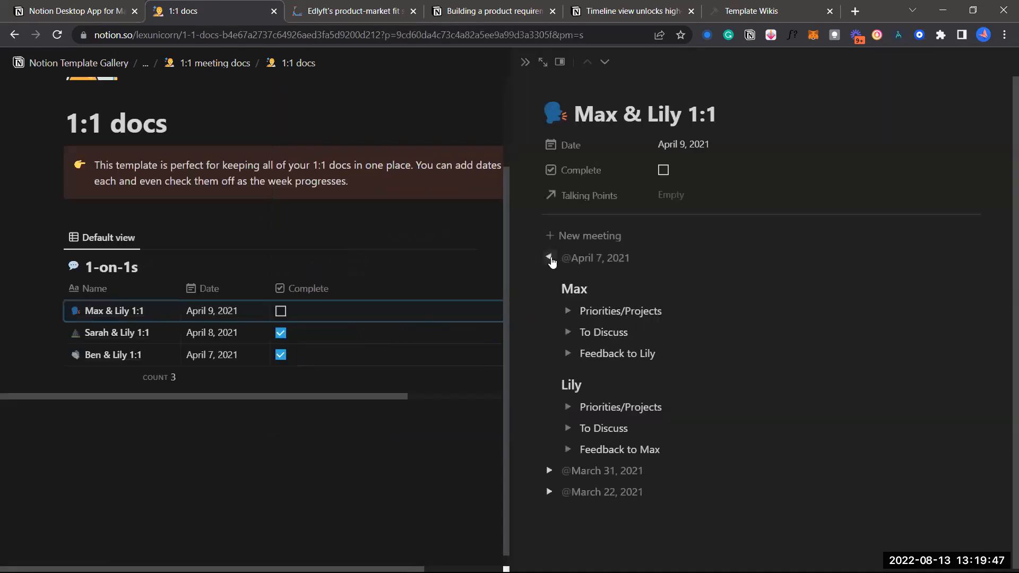
left_click(568, 308)
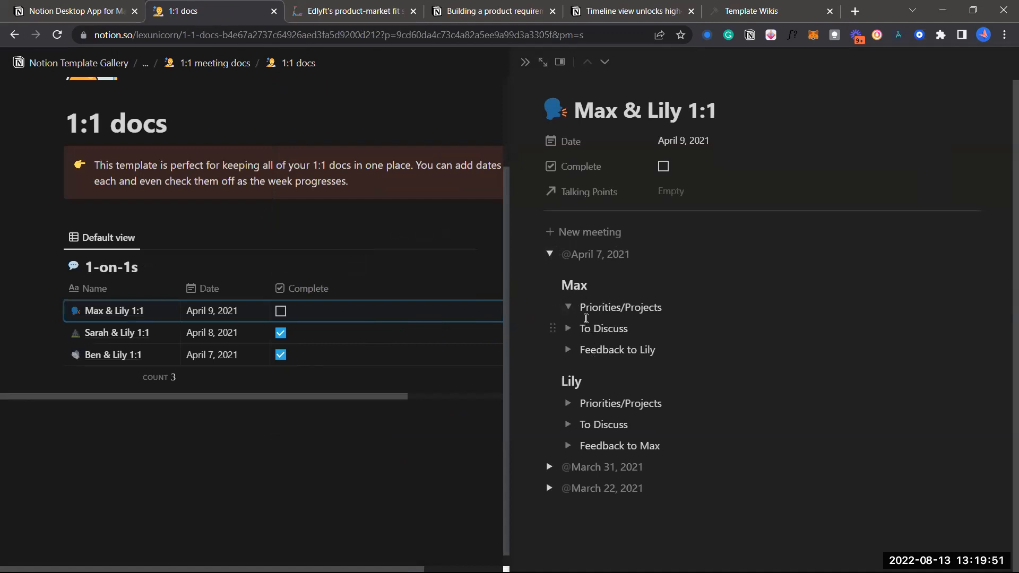
left_click(569, 329)
left_click(568, 350)
scroll(622, 334, "up", 5)
scroll(622, 334, "right", 3)
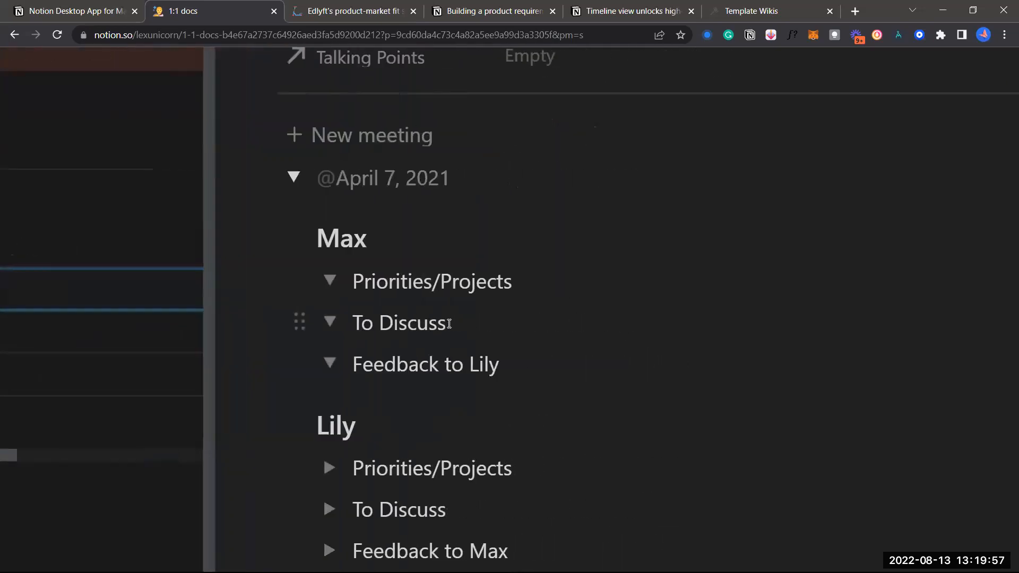
scroll(451, 324, "down", 1)
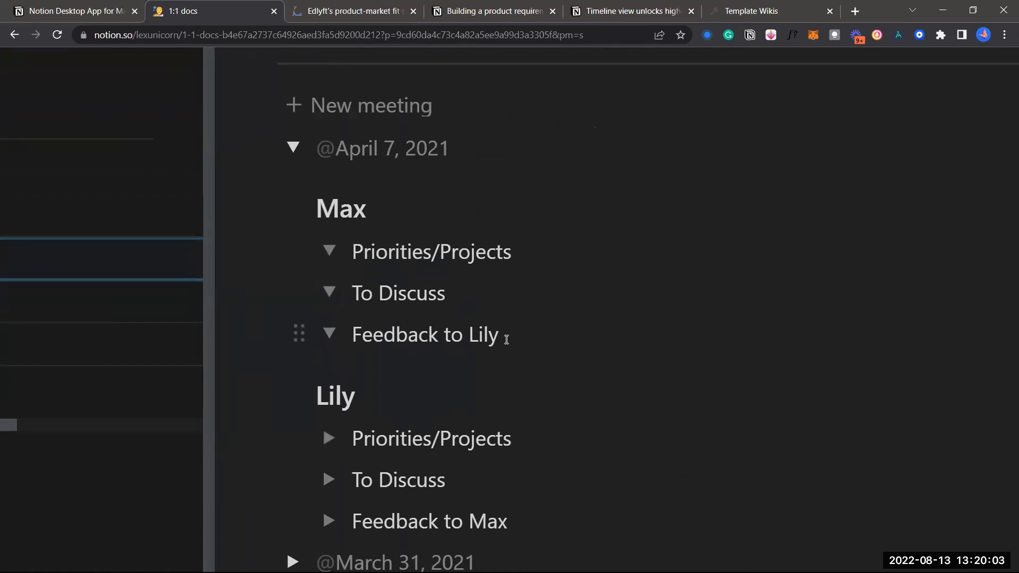
scroll(507, 340, "down", 5)
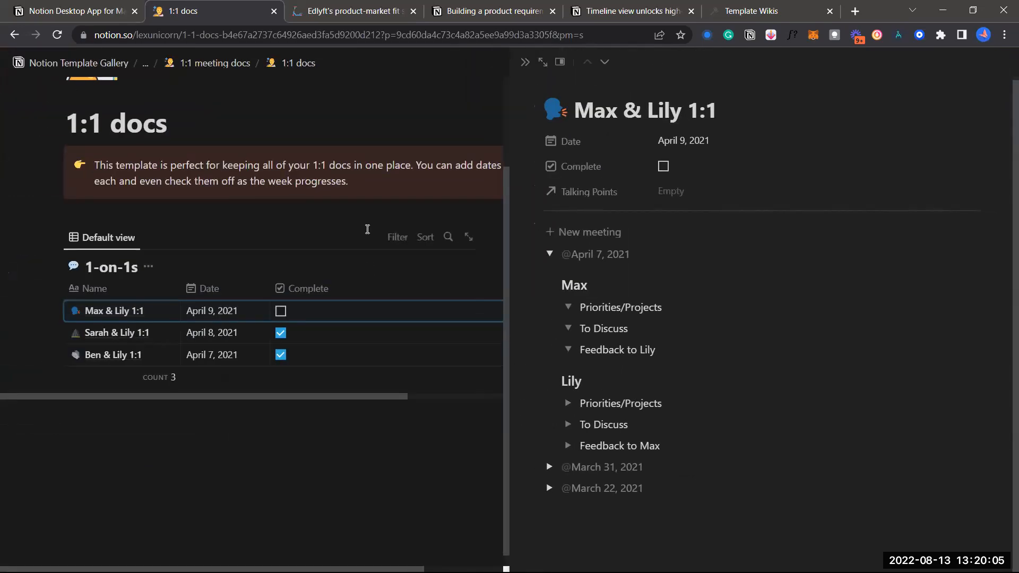
left_click(367, 229)
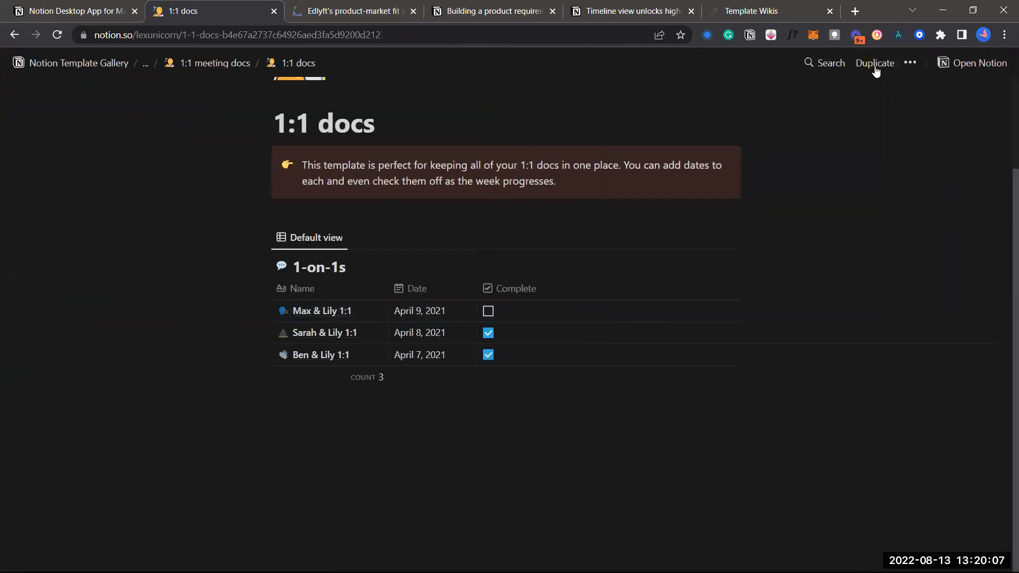
Duplicate the 1:1 docs template into the workspace
left_click(874, 63)
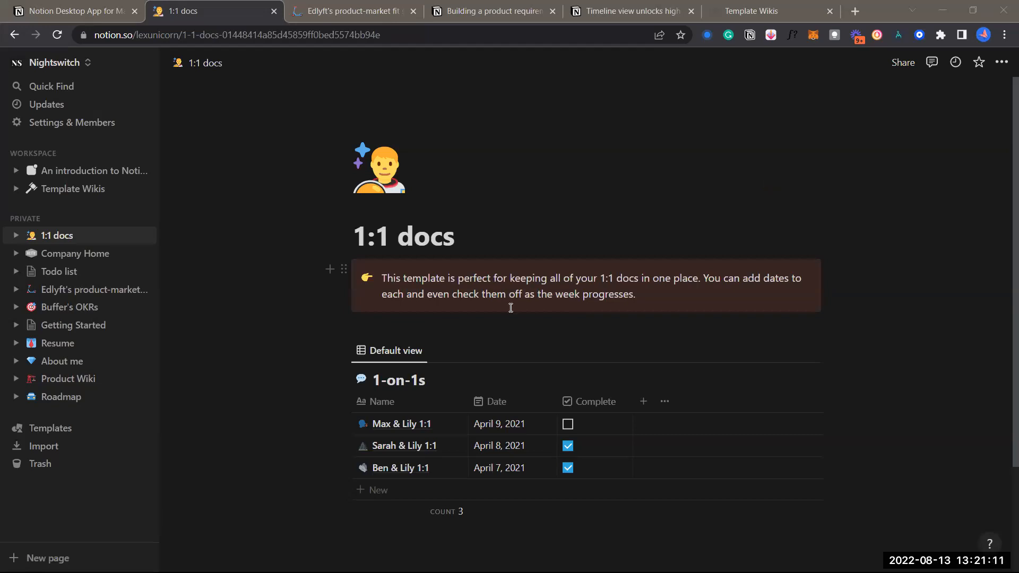
Add a toggle list titled 'hui' at the bottom of the Max & Lily 1:1 page
scroll(529, 282, "down", 2)
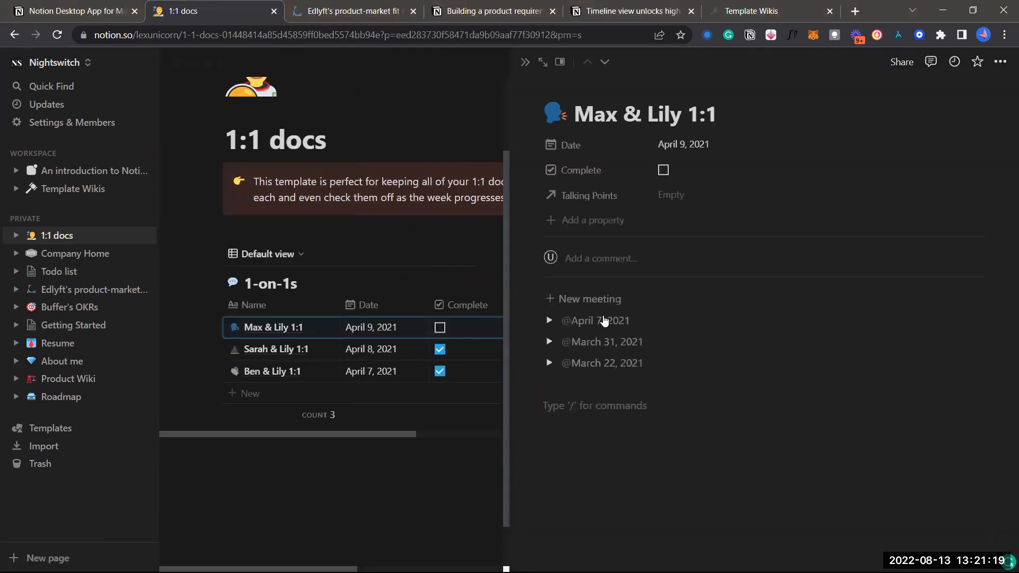
type("/")
scroll(637, 308, "down", 4)
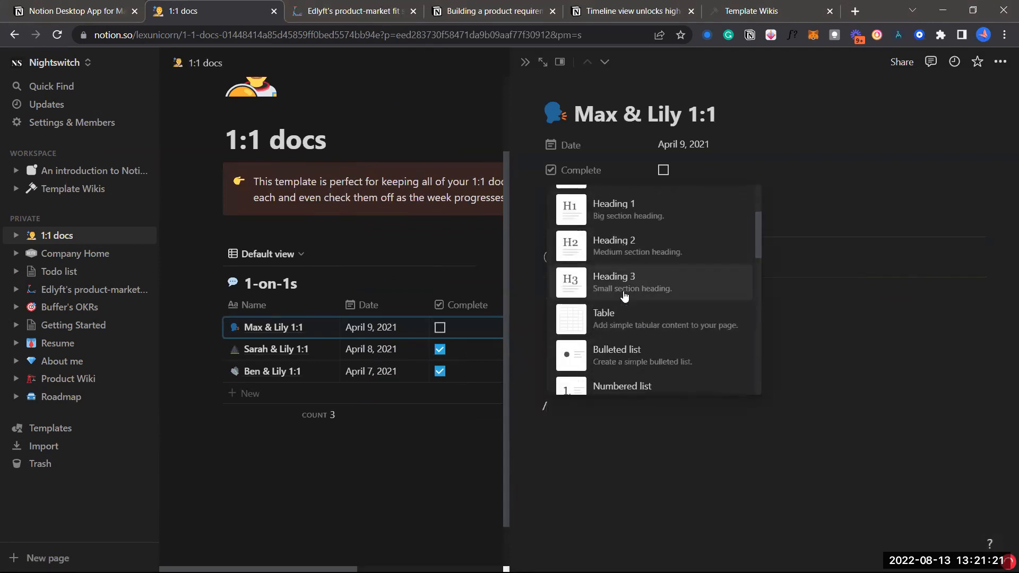
scroll(632, 296, "down", 1)
left_click(643, 294)
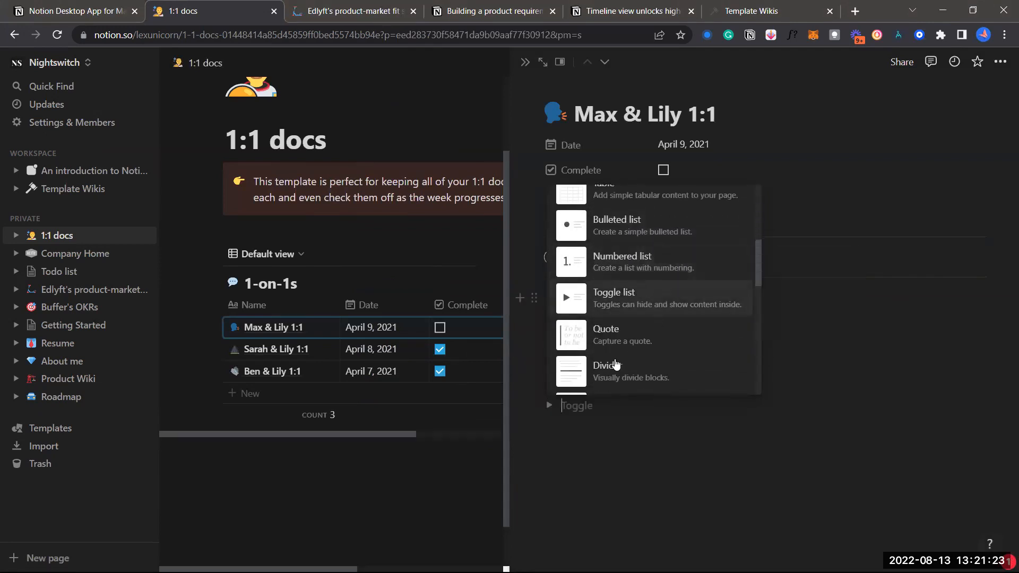
type("hui")
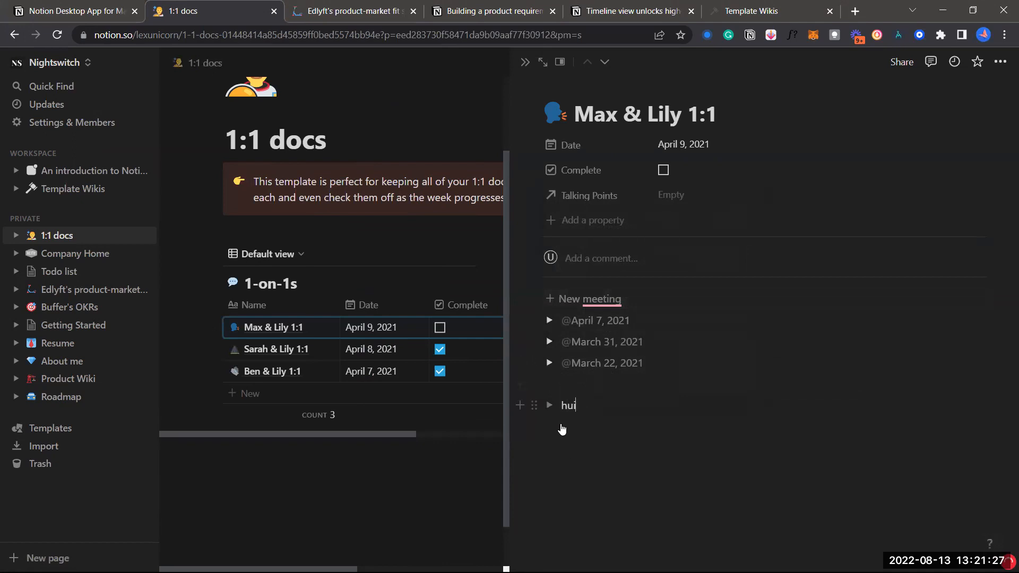
key("Return")
Put the line 'hjhvh' inside the 'hui' toggle and leave it collapsed
left_click(548, 405)
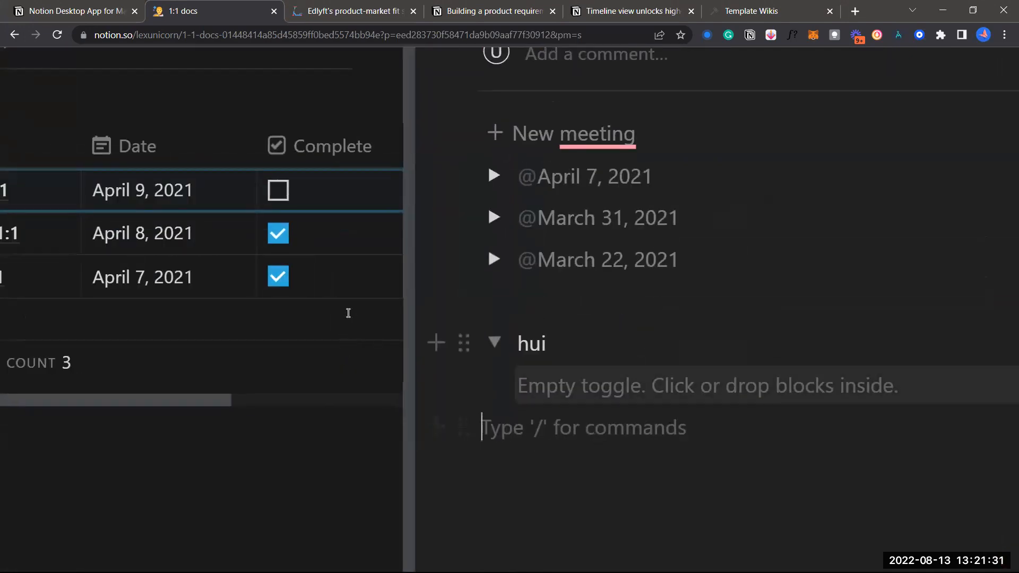
scroll(346, 329, "right", 3)
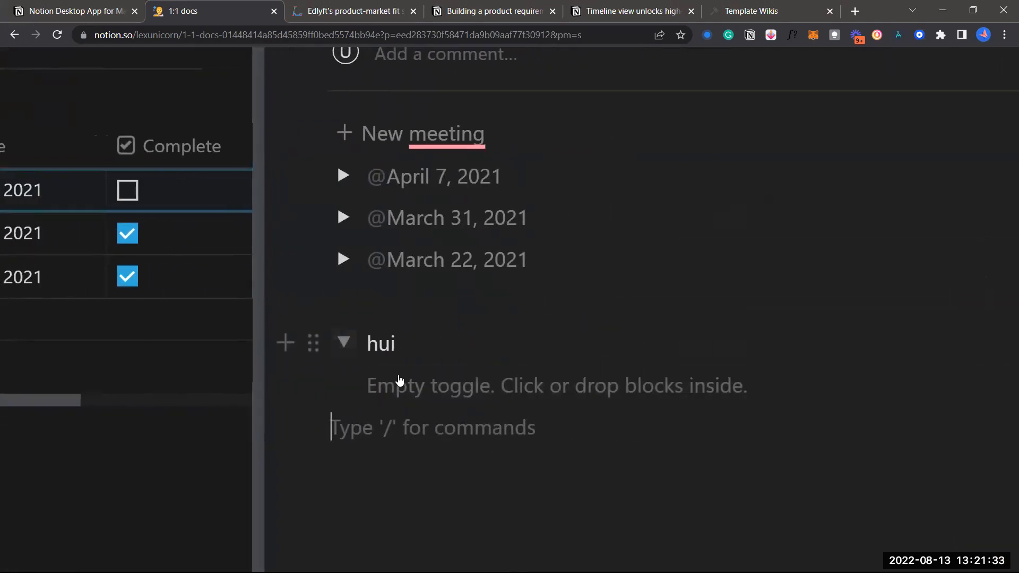
left_click(421, 382)
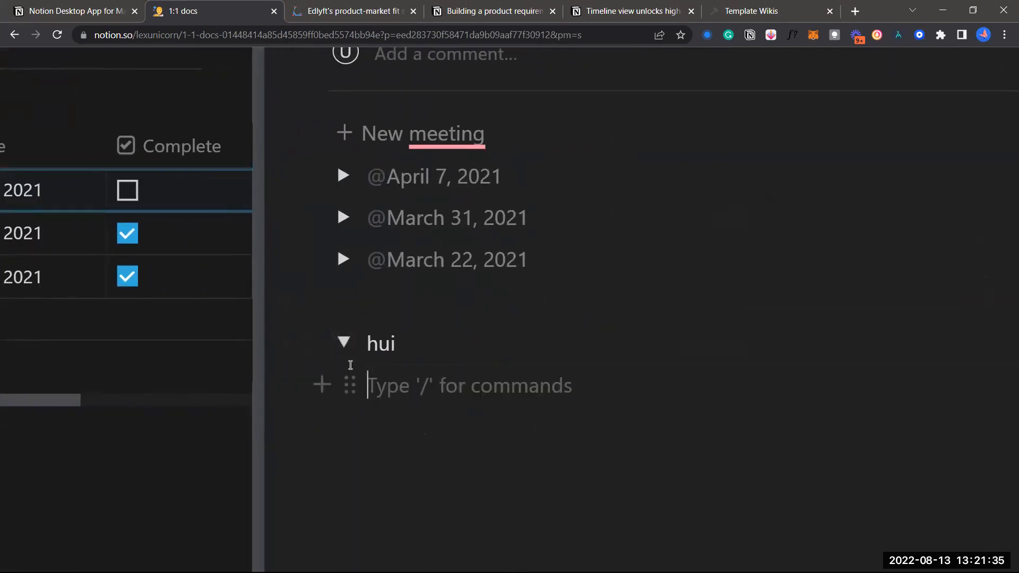
type("hjhvh")
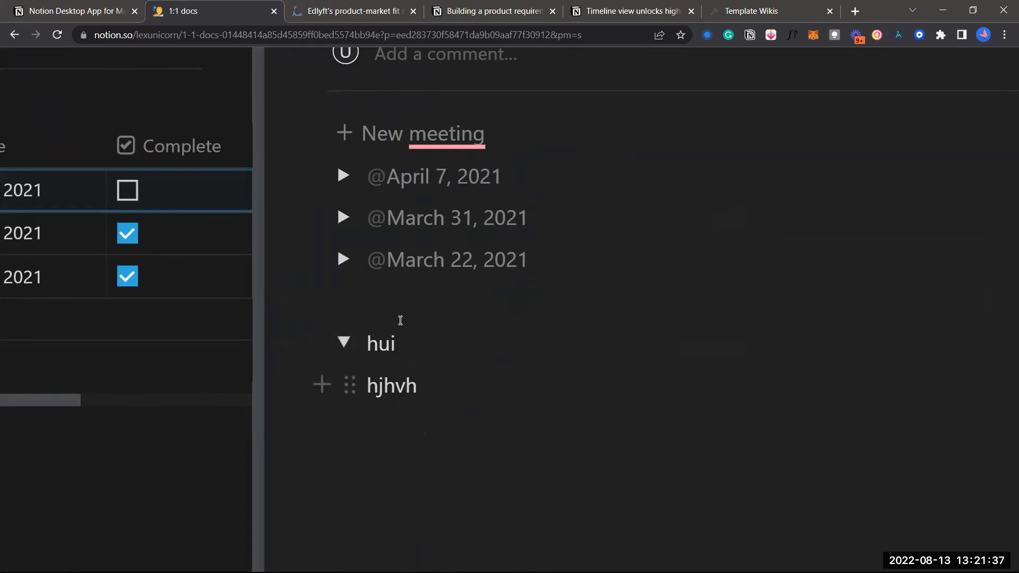
left_click(347, 346)
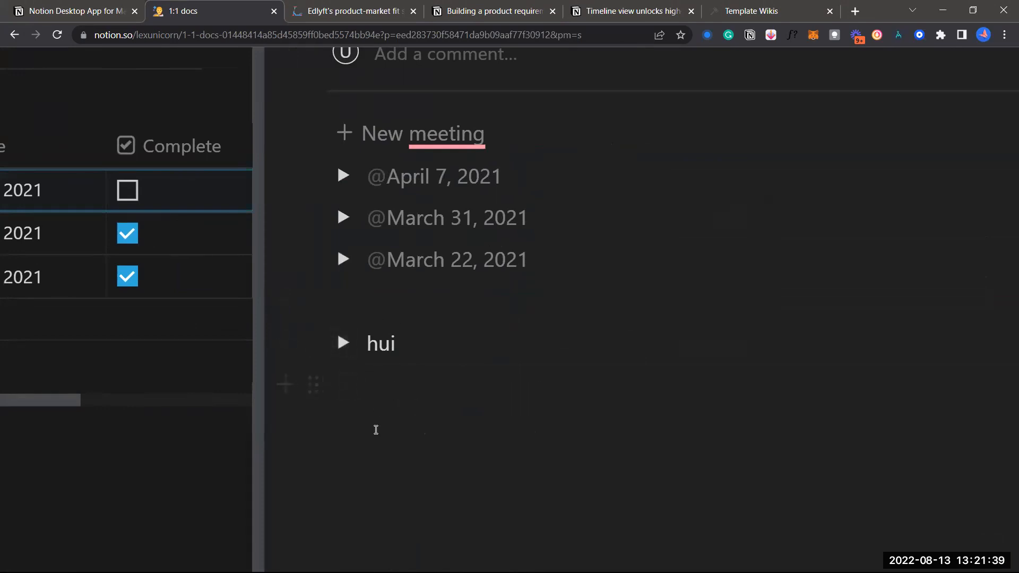
left_click(346, 345)
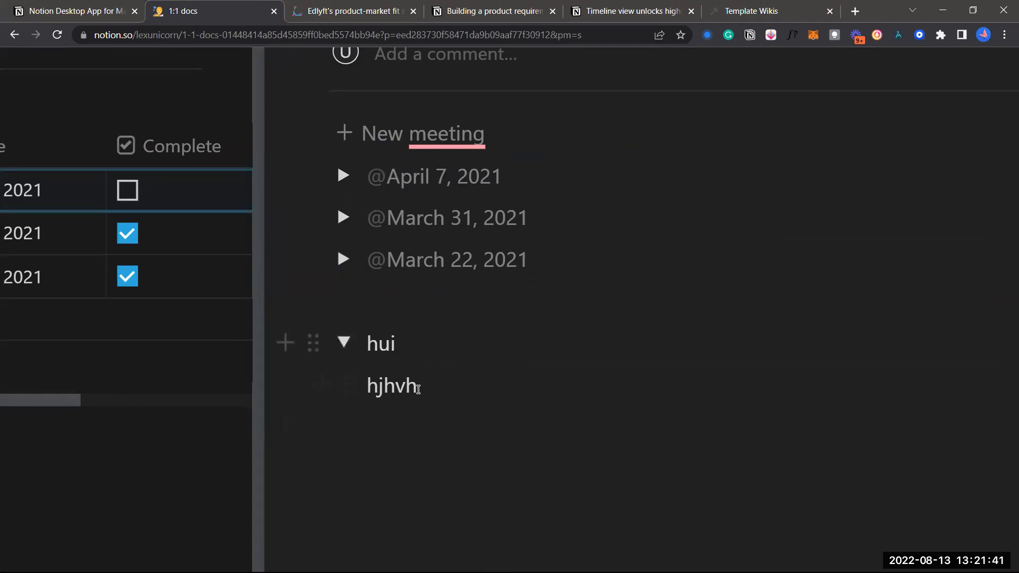
left_click(348, 342)
scroll(557, 337, "up", 1)
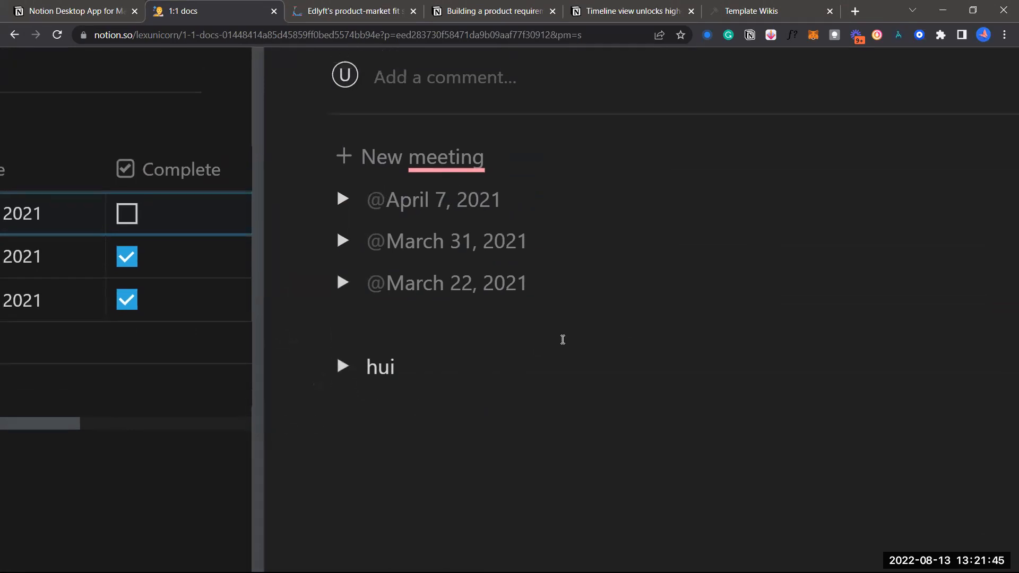
scroll(547, 410, "down", 5)
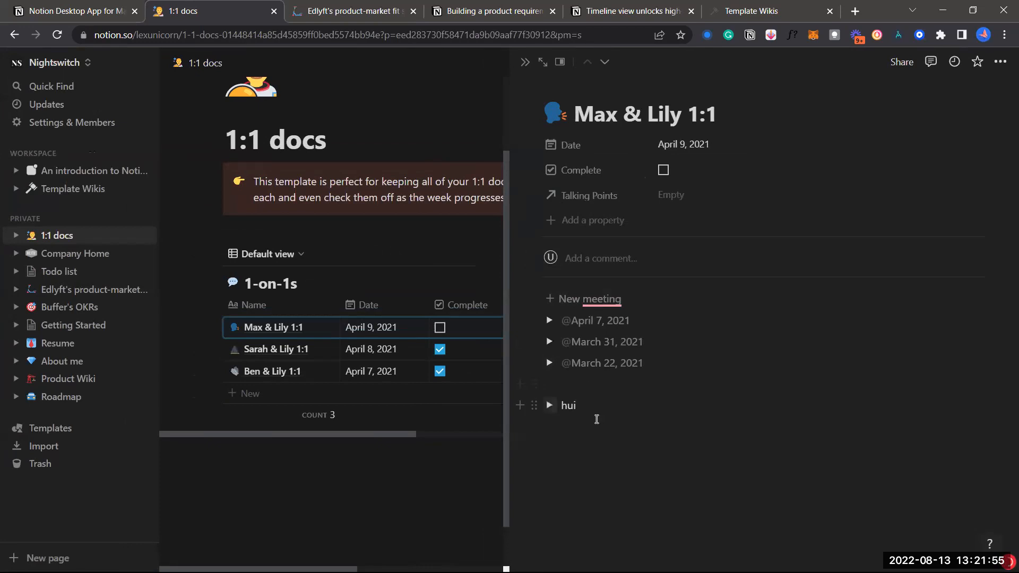
Reveal the toggle's line, close the Max & Lily 1:1 view, and select the callout text
left_click(551, 406)
left_click(527, 61)
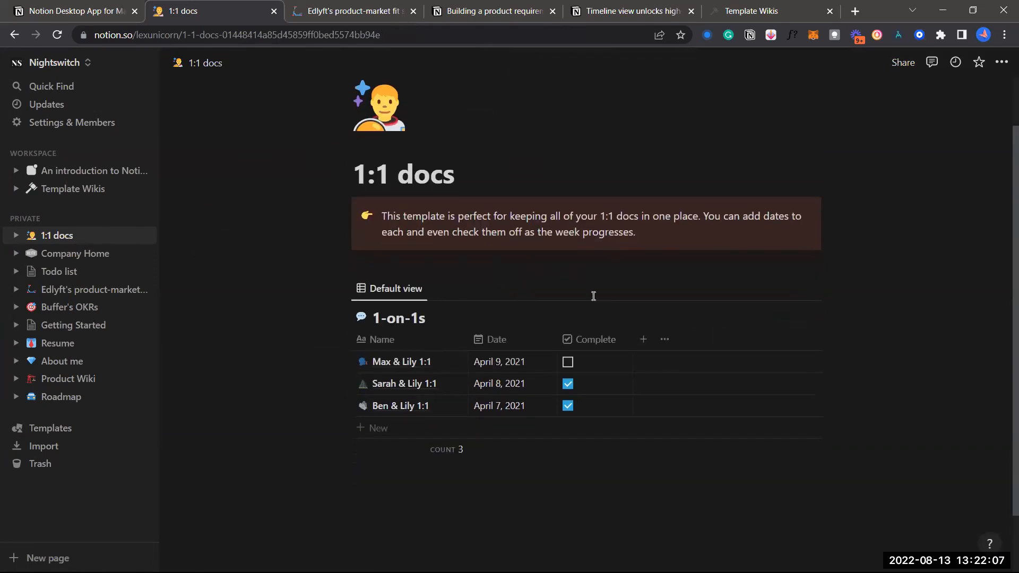
left_click(639, 293)
key("ctrl+shift+Left")
key("ctrl+shift+Left")
key("ctrl+shift+Left")
key("ctrl+shift+Left")
key("ctrl+shift+Left")
key("ctrl+shift+Left")
key("ctrl+shift+Left")
key("ctrl+shift+Left")
key("ctrl+shift+Left")
key("ctrl+shift+Left")
key("ctrl+shift+Left")
key("ctrl+shift+Left")
key("ctrl+shift+Left")
key("ctrl+shift+Left")
key("ctrl+shift+Left")
key("ctrl+shift+Left")
key("ctrl+shift+Left")
key("ctrl+shift+Left")
key("ctrl+shift+Left")
key("ctrl+shift+Left")
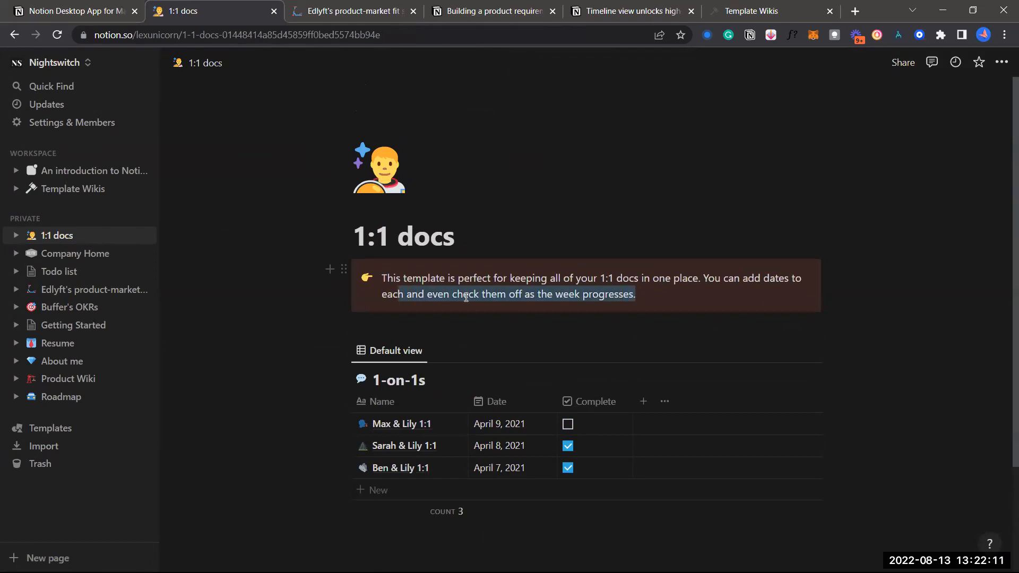
Deselect the callout on 1:1 docs and switch to the Resume page
left_click(466, 297)
scroll(466, 298, "down", 1)
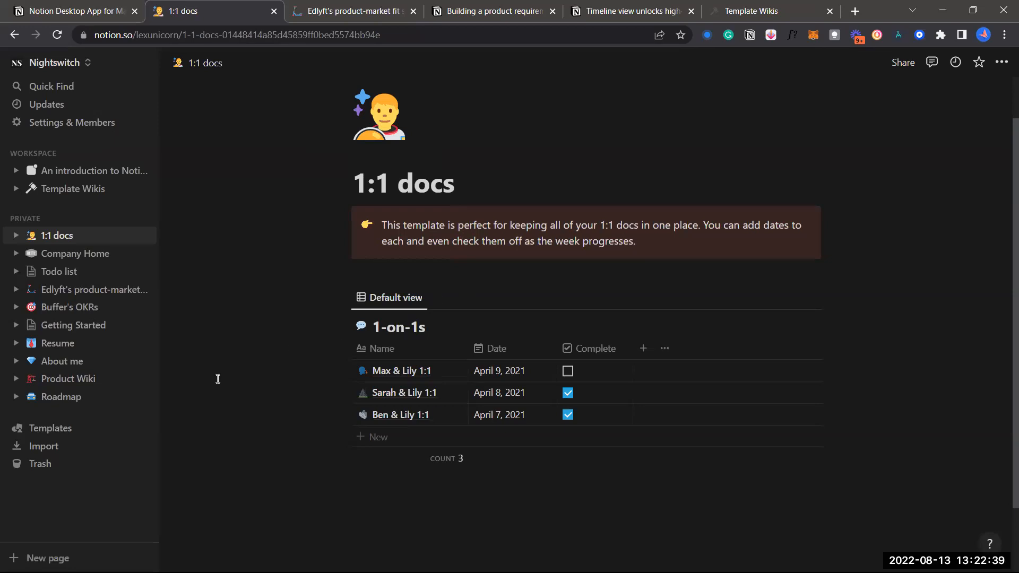
left_click(67, 343)
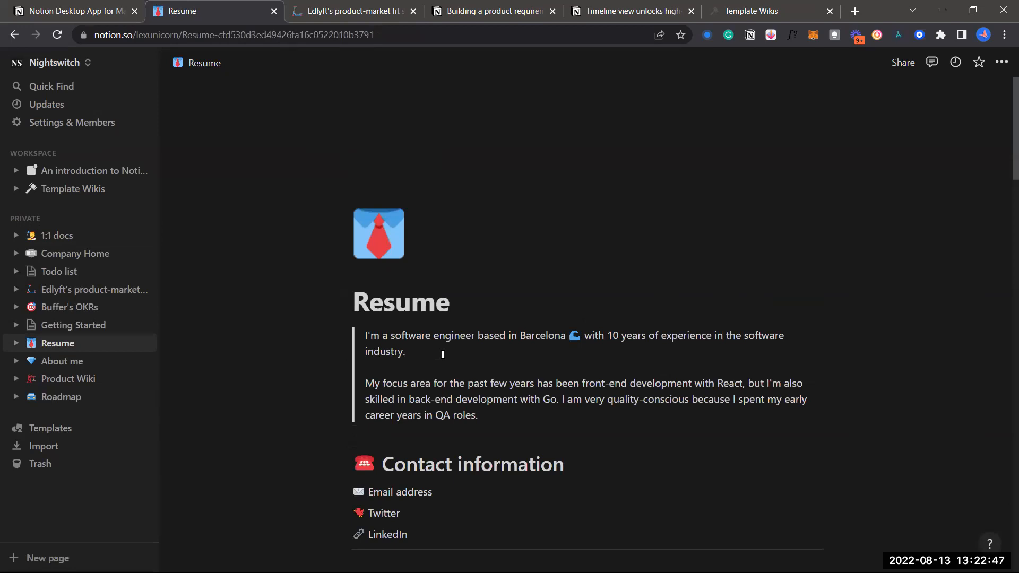
Scroll through the Resume and check the QA Automation Engineer heading's block actions without changes
scroll(442, 355, "down", 3)
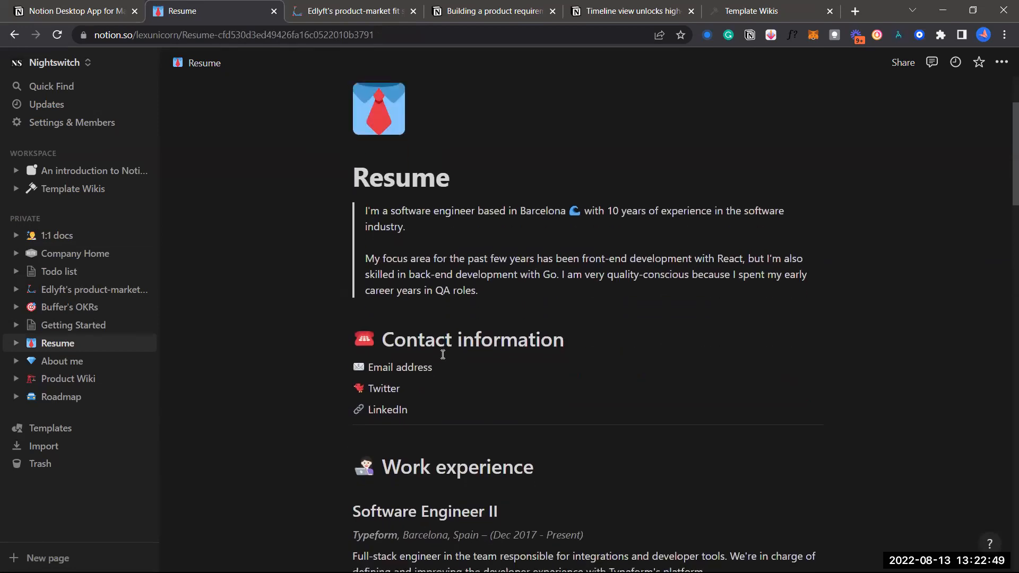
scroll(443, 355, "down", 1)
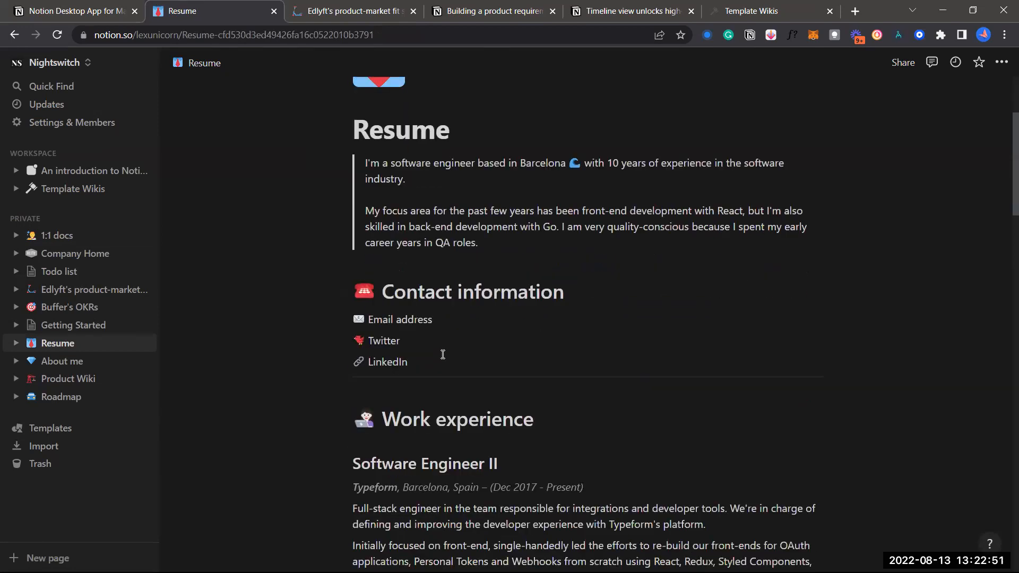
scroll(482, 242, "down", 1)
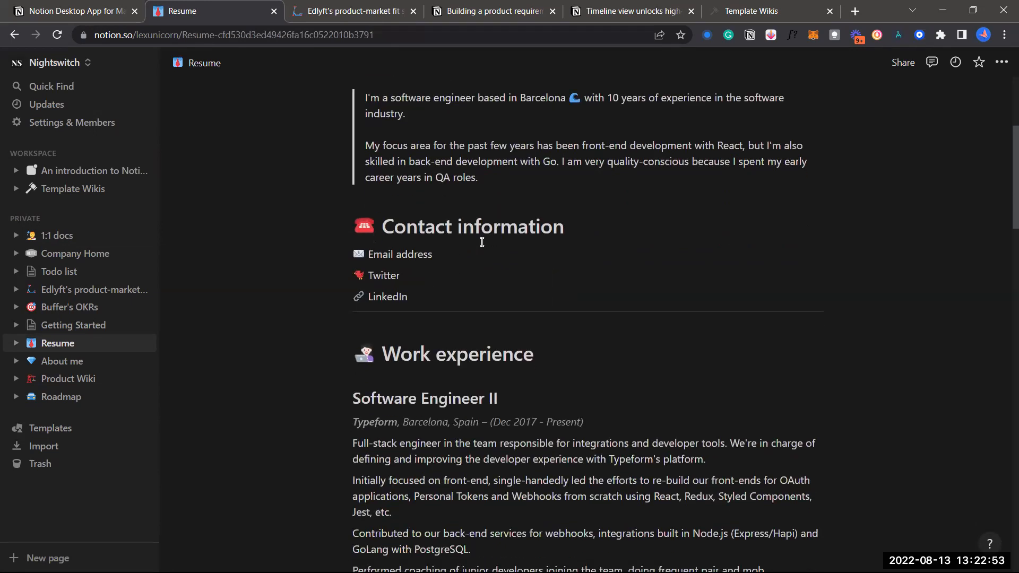
scroll(482, 243, "down", 3)
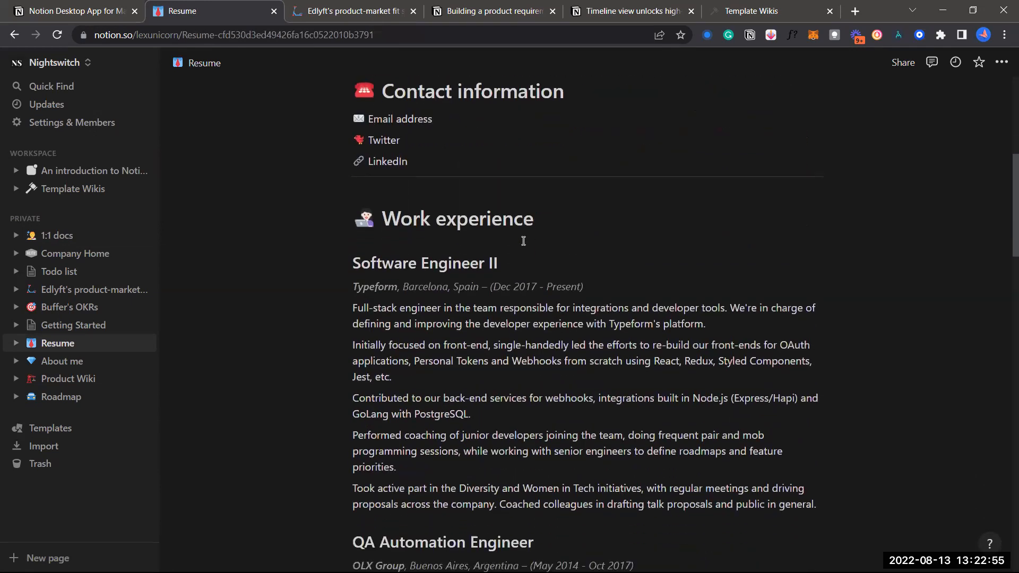
scroll(342, 248, "down", 1)
left_click_drag(341, 248, 280, 223)
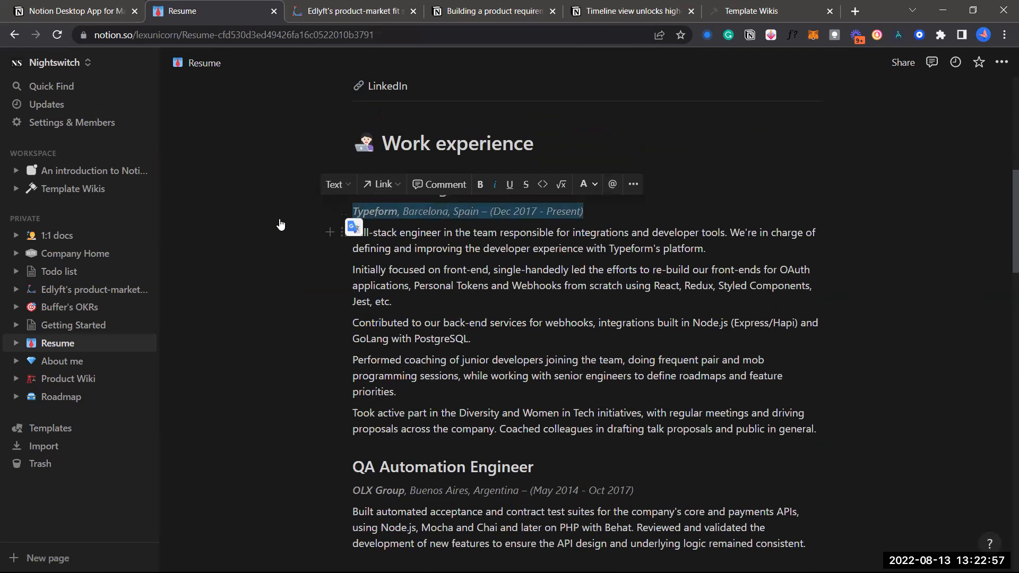
scroll(269, 210, "down", 1)
scroll(599, 228, "down", 1)
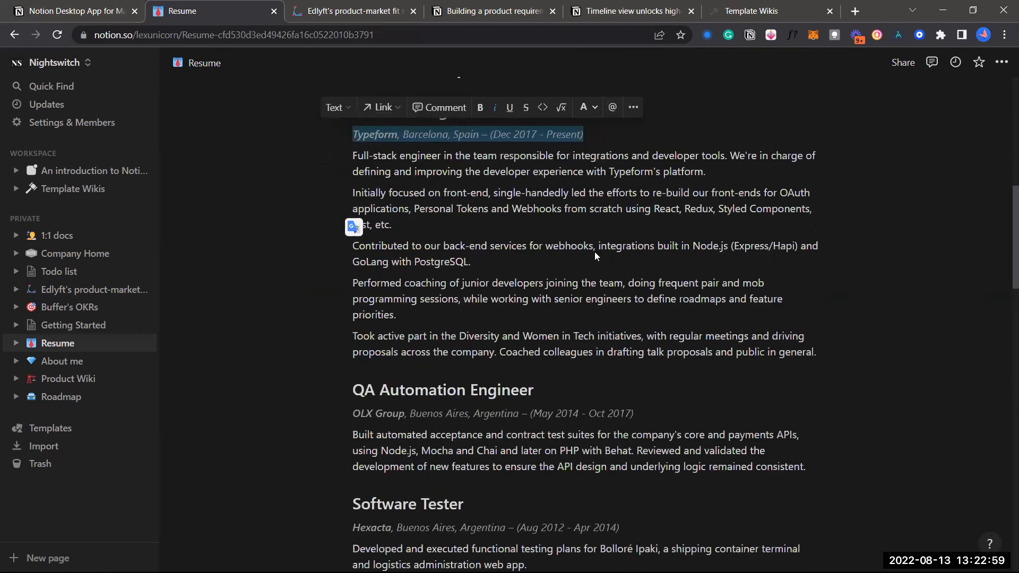
scroll(595, 251, "down", 3)
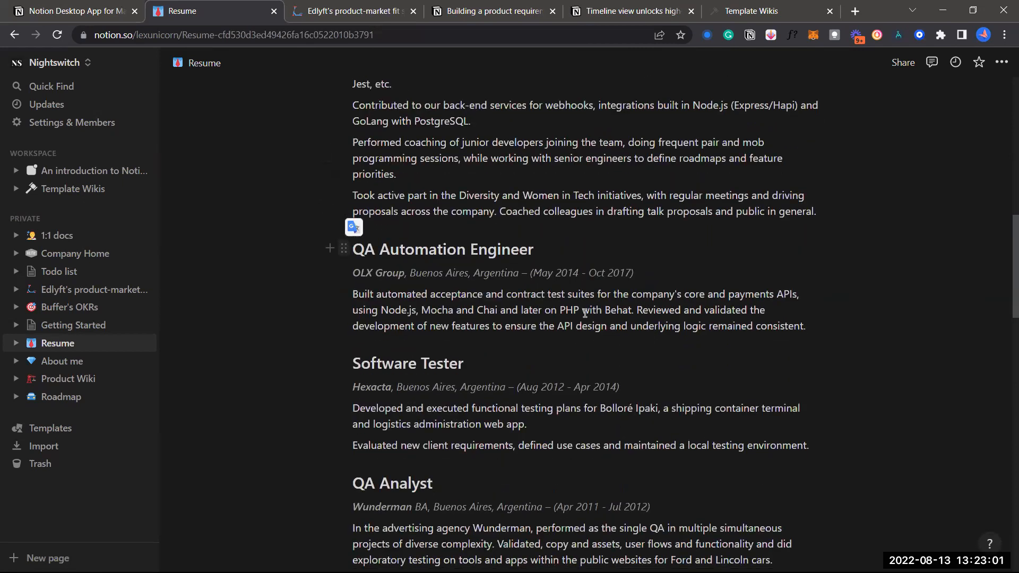
left_click(344, 248)
mouse_move(253, 207)
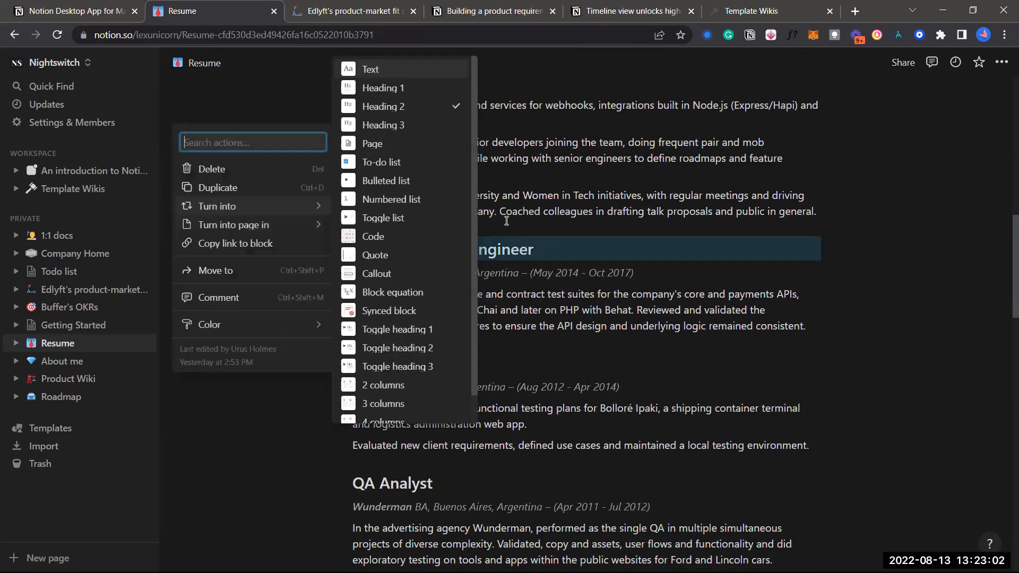
left_click(508, 251)
Check the introductory quote block's actions, leaving it unchanged
scroll(344, 175, "down", 2)
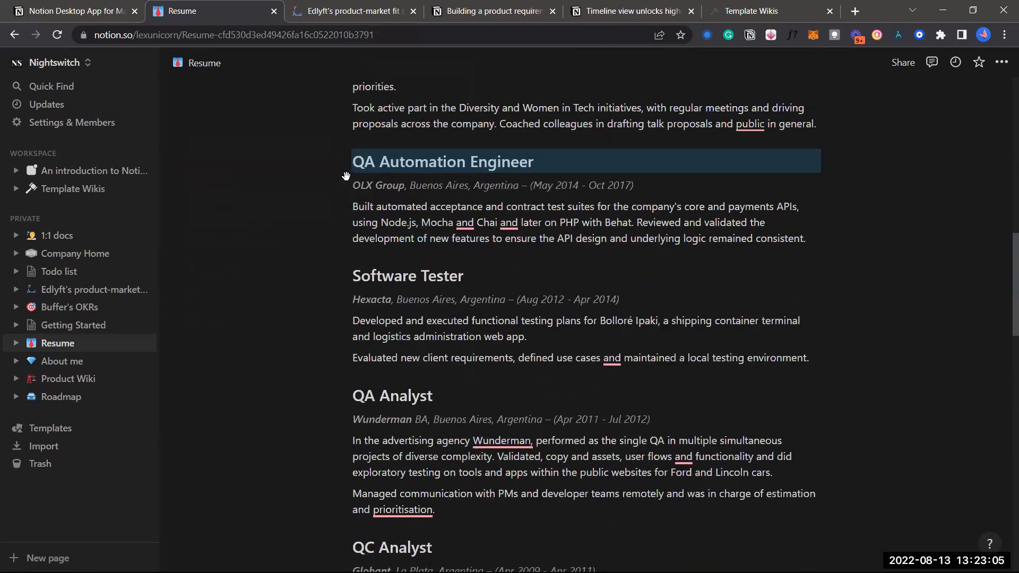
scroll(346, 177, "up", 9)
left_click_drag(508, 251, 346, 177)
left_click(347, 178)
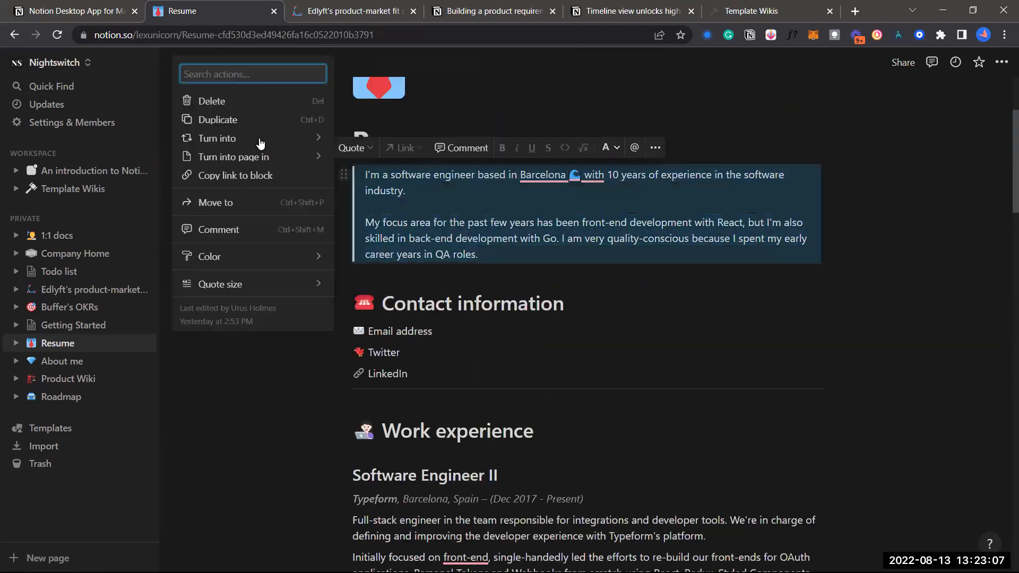
mouse_move(259, 143)
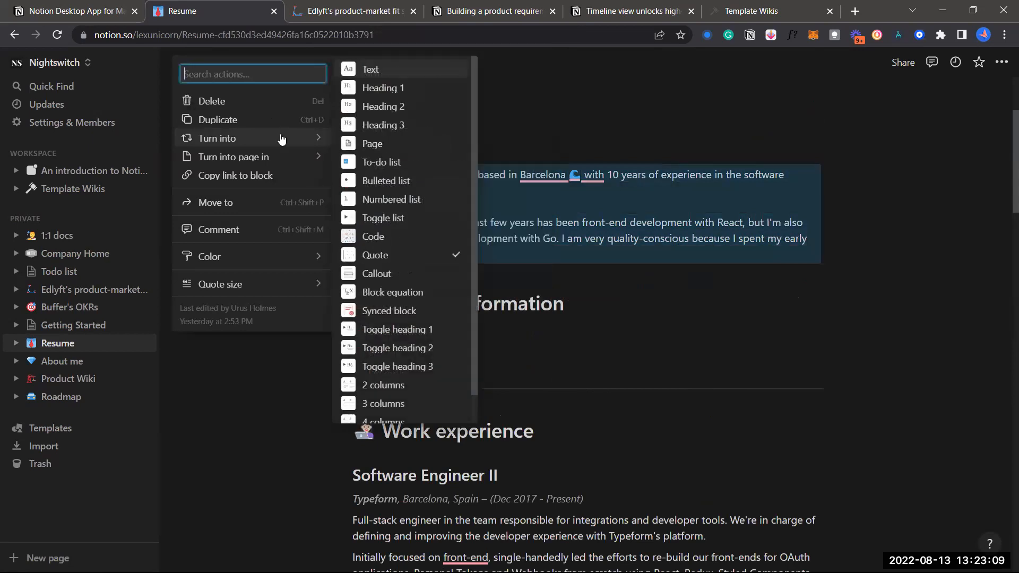
left_click(602, 335)
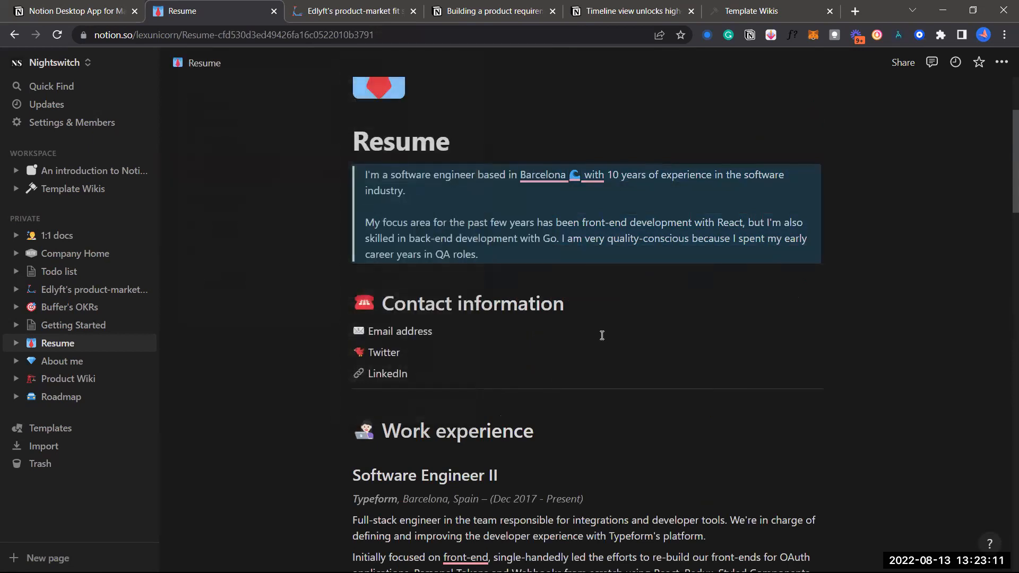
Turn the Full-stack engineer paragraph into a quote and scroll down to Education
scroll(410, 337, "down", 3)
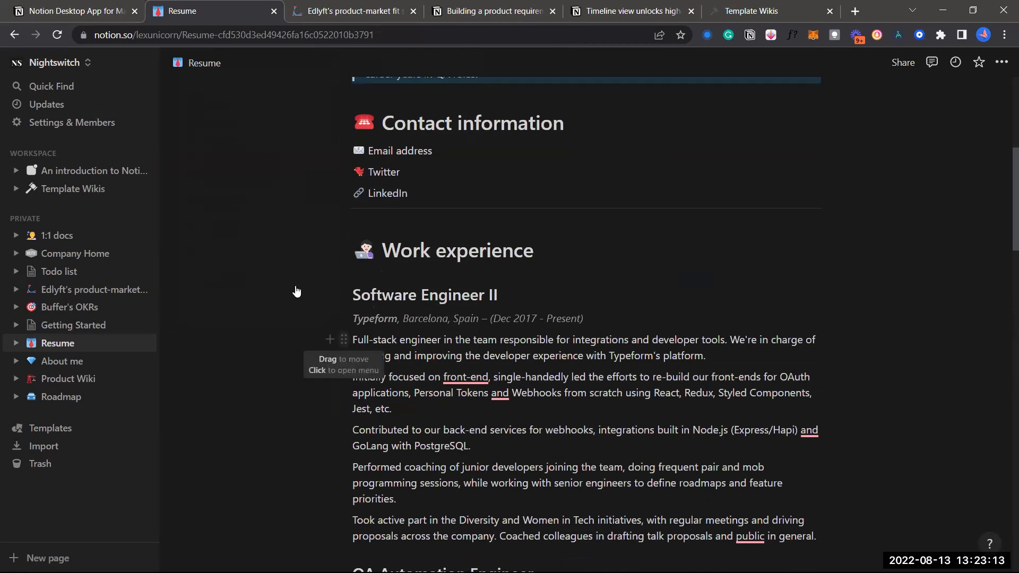
key("ctrl+/")
mouse_move(285, 293)
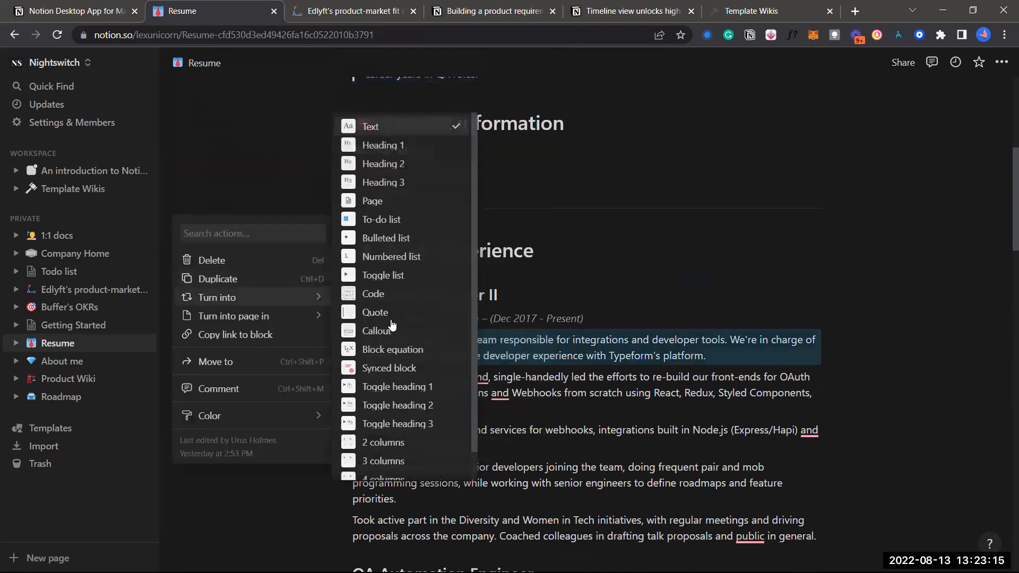
left_click(389, 315)
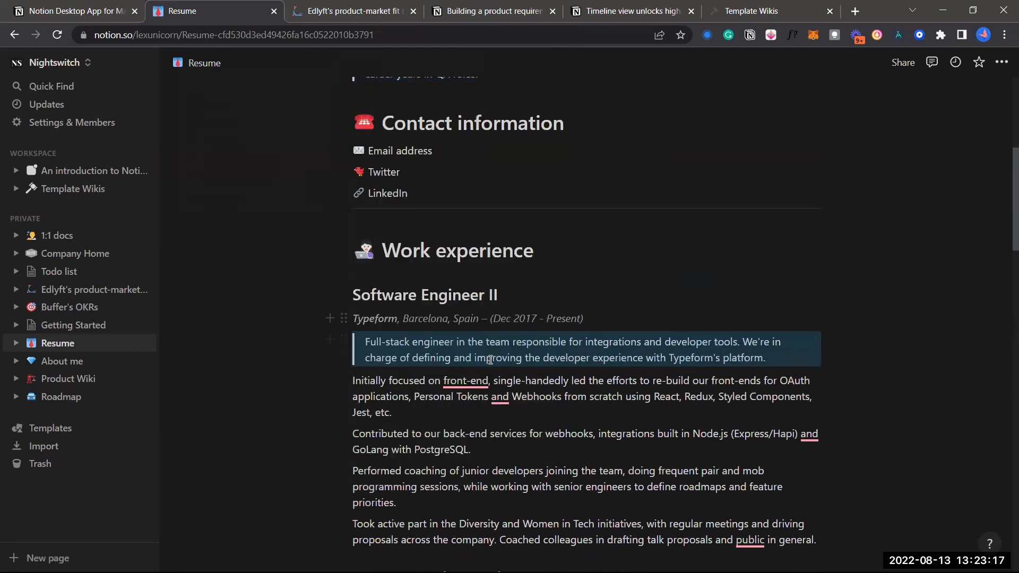
scroll(491, 361, "up", 5)
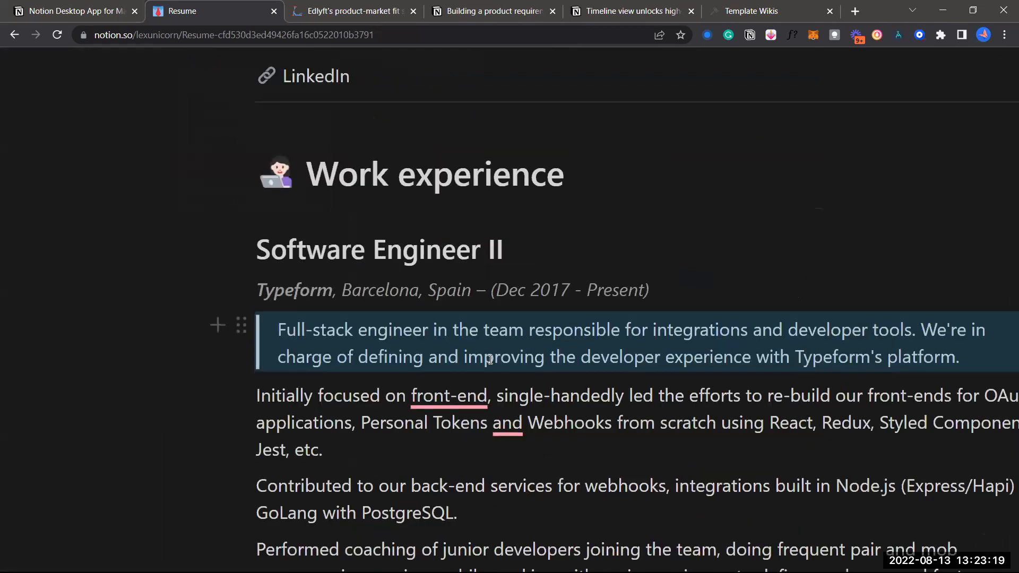
scroll(489, 360, "down", 5)
scroll(491, 361, "down", 10)
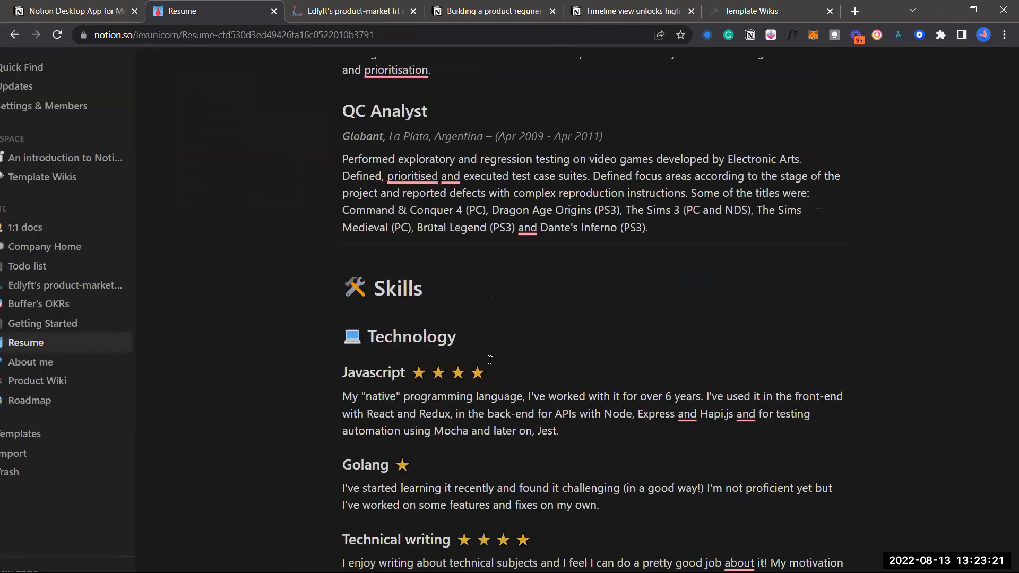
scroll(485, 312, "down", 10)
scroll(156, 285, "down", 4)
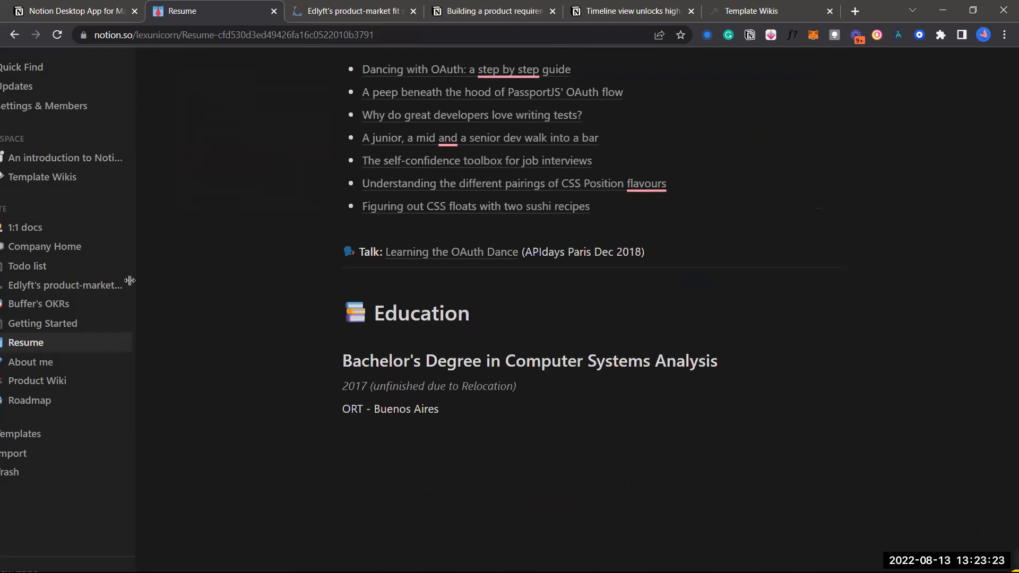
scroll(81, 329, "down", 1)
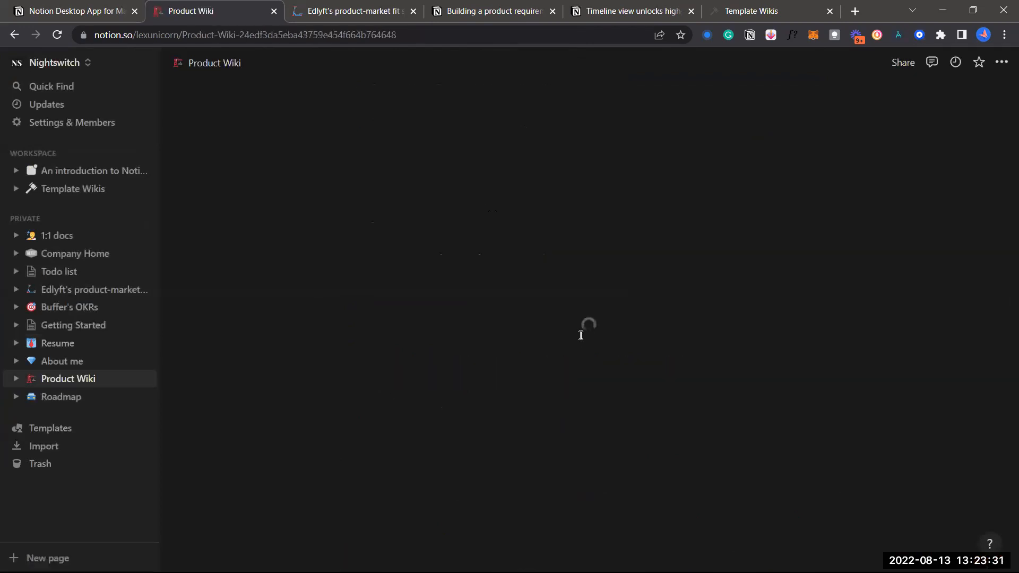
Visit How to Conduct User Research in Product Wiki, then go to the Product Directory database
scroll(496, 272, "down", 5)
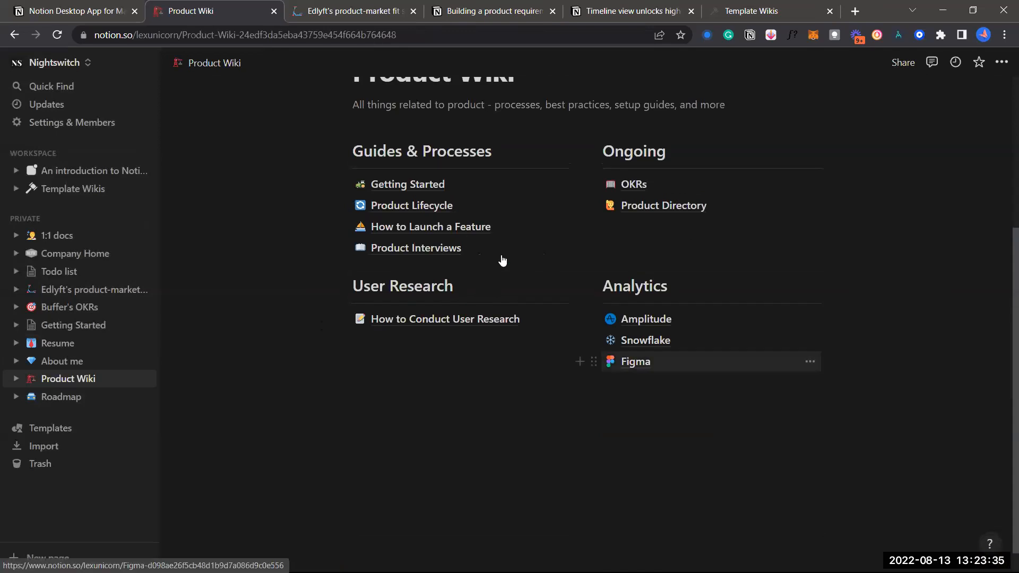
scroll(663, 276, "up", 1)
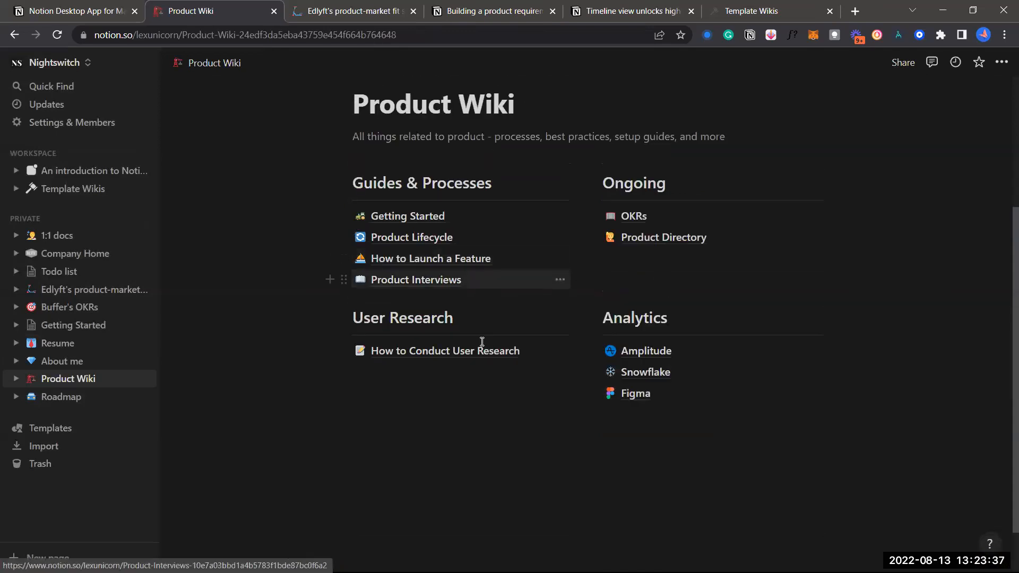
left_click(552, 355)
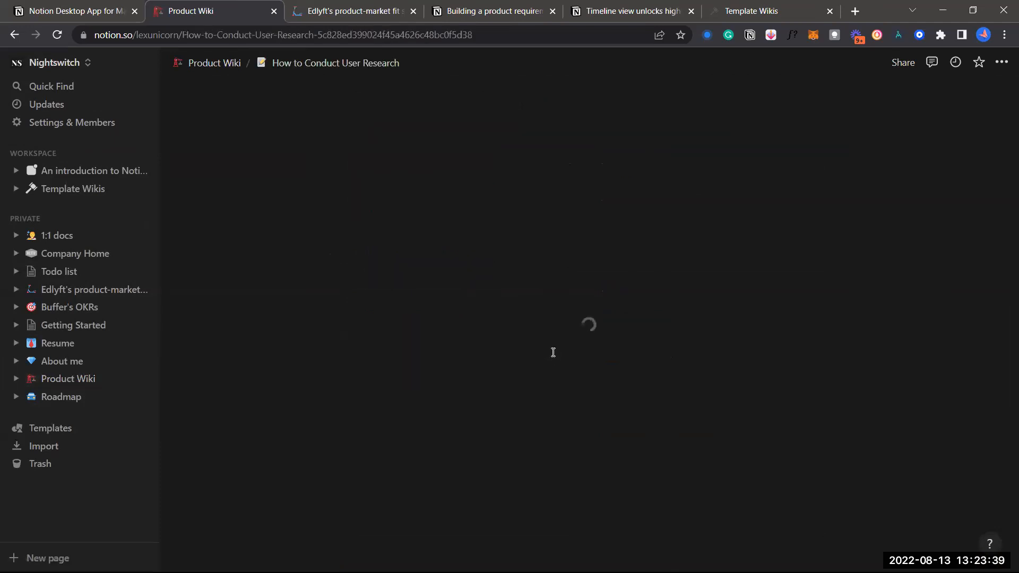
scroll(553, 352, "down", 6)
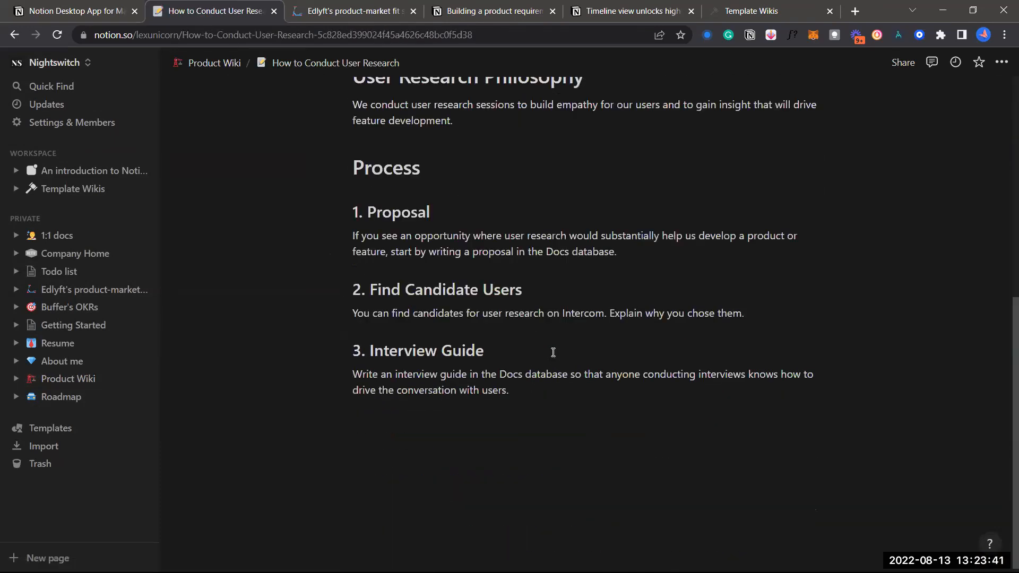
scroll(231, 74, "up", 7)
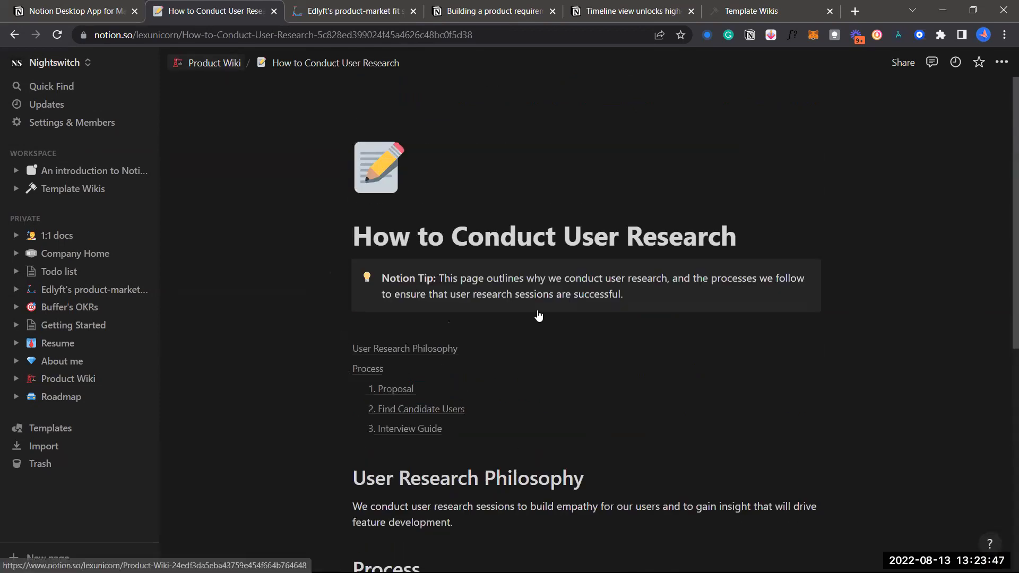
left_click(632, 278)
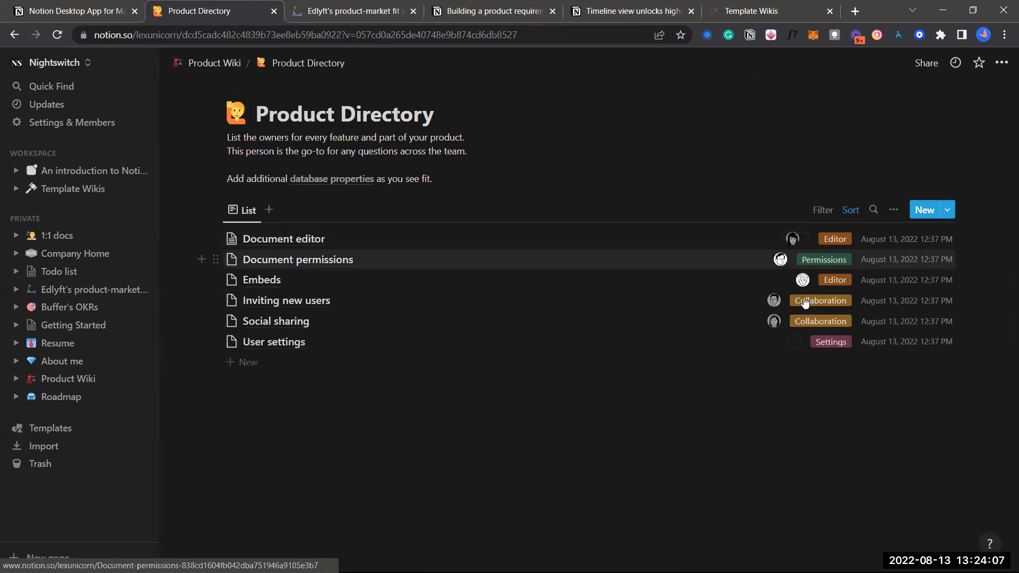
Go to the Template Wikis page from the sidebar's Workspace section
left_click(96, 190)
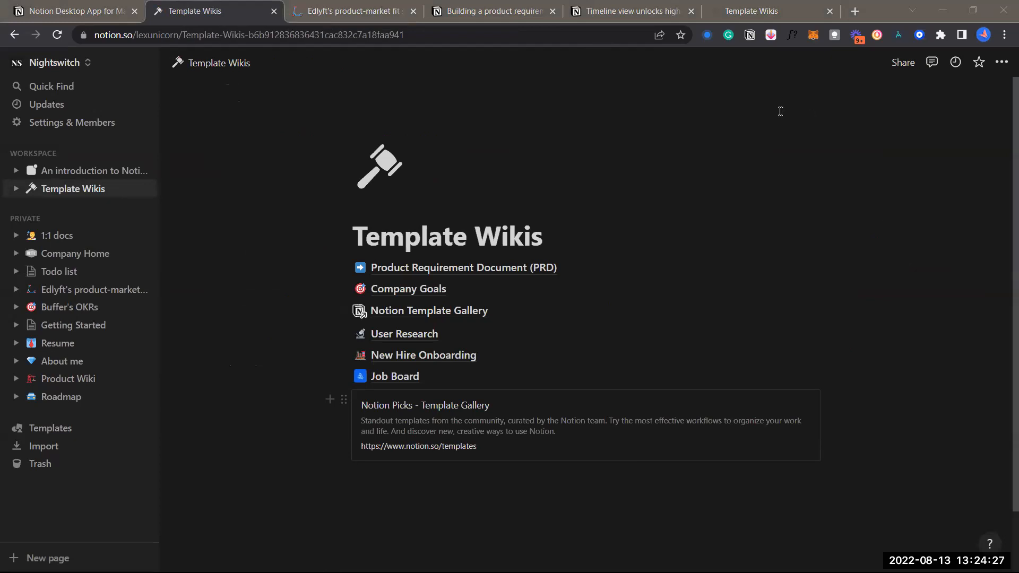
left_click(556, 140)
left_click(699, 84)
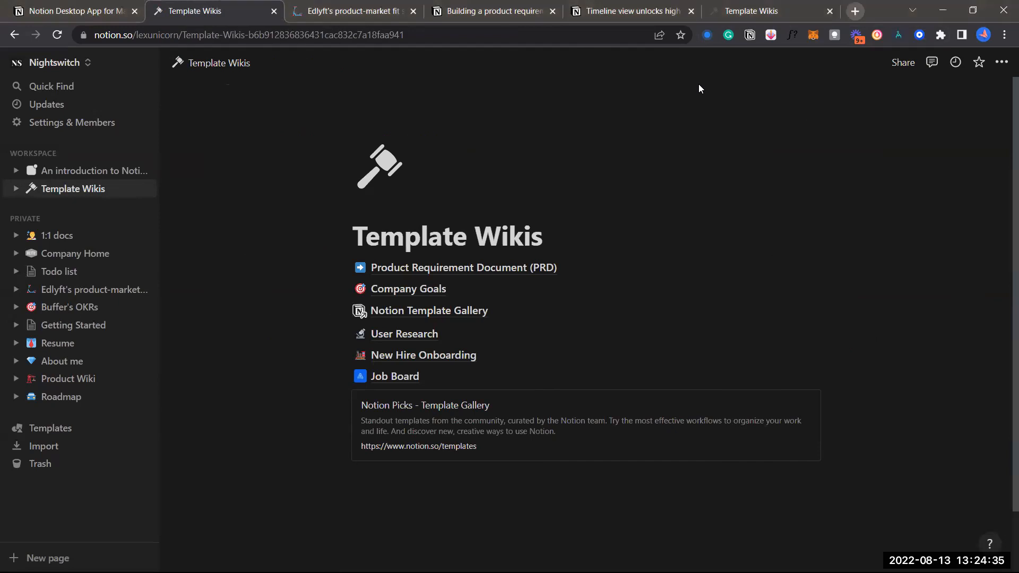
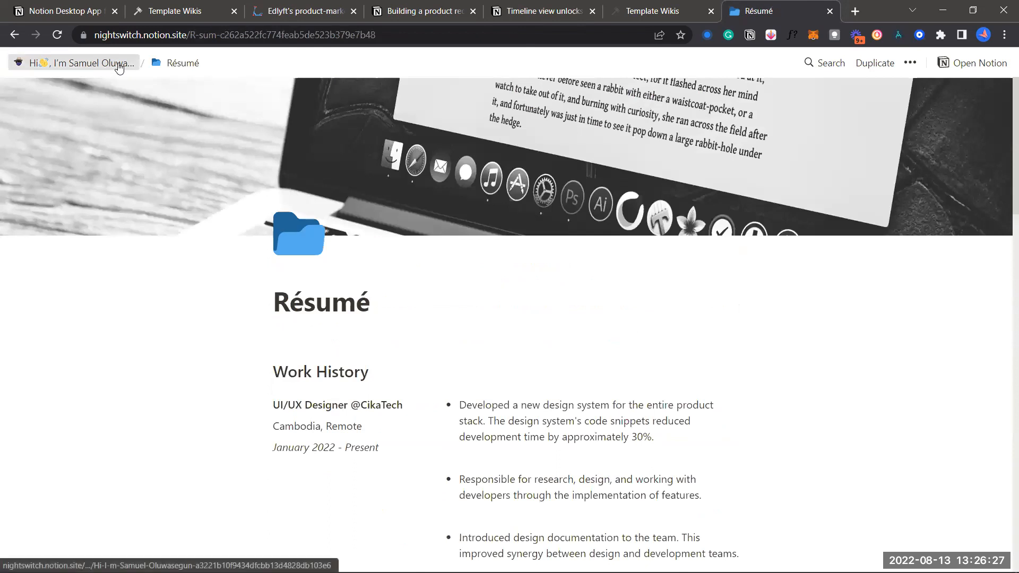
Flip between the open tabs and settle on the Edlyft product-market fit page
scroll(538, 350, "down", 8)
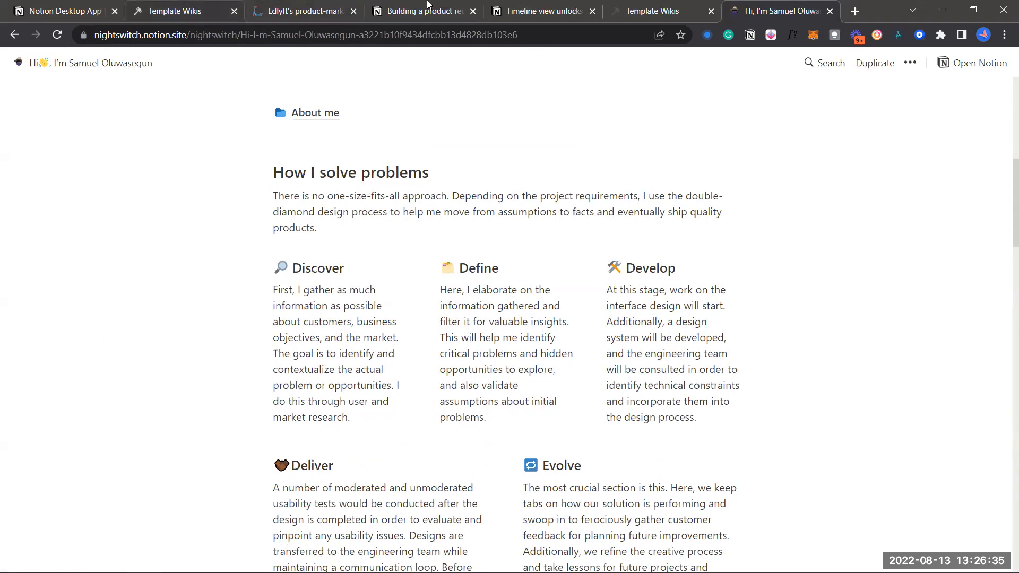
left_click(567, 11)
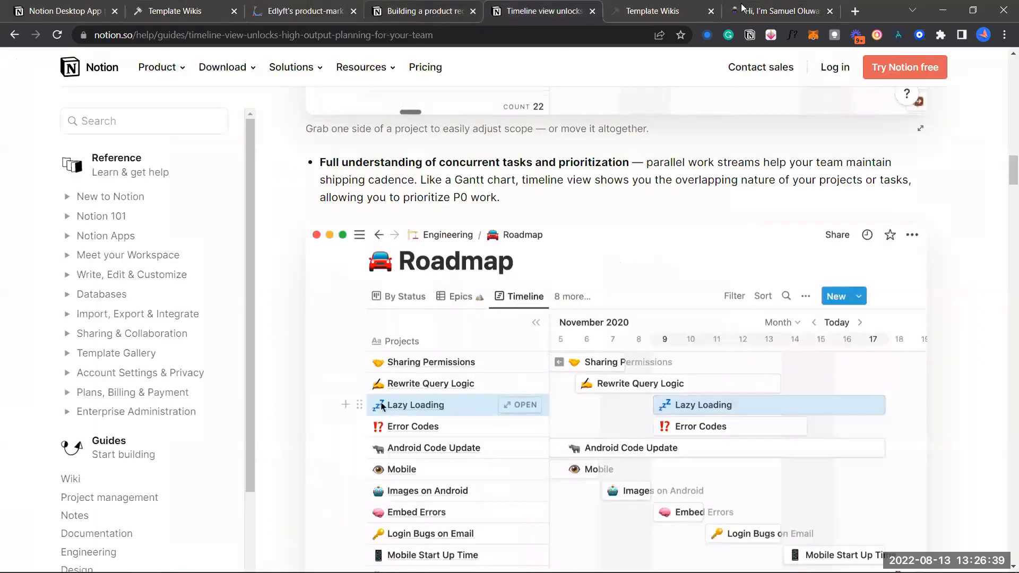
left_click(392, 11)
left_click(744, 10)
left_click(325, 9)
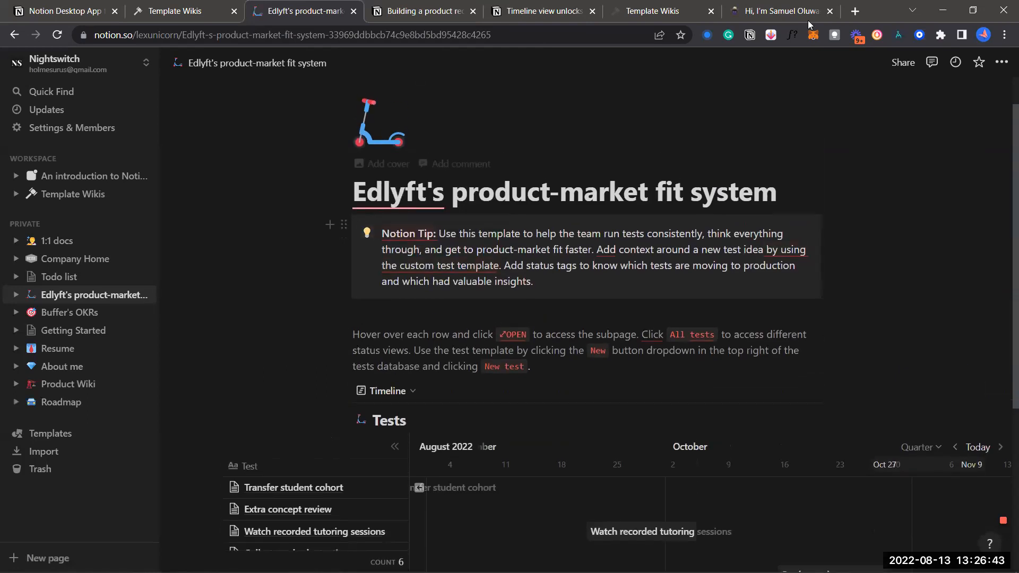
left_click(784, 12)
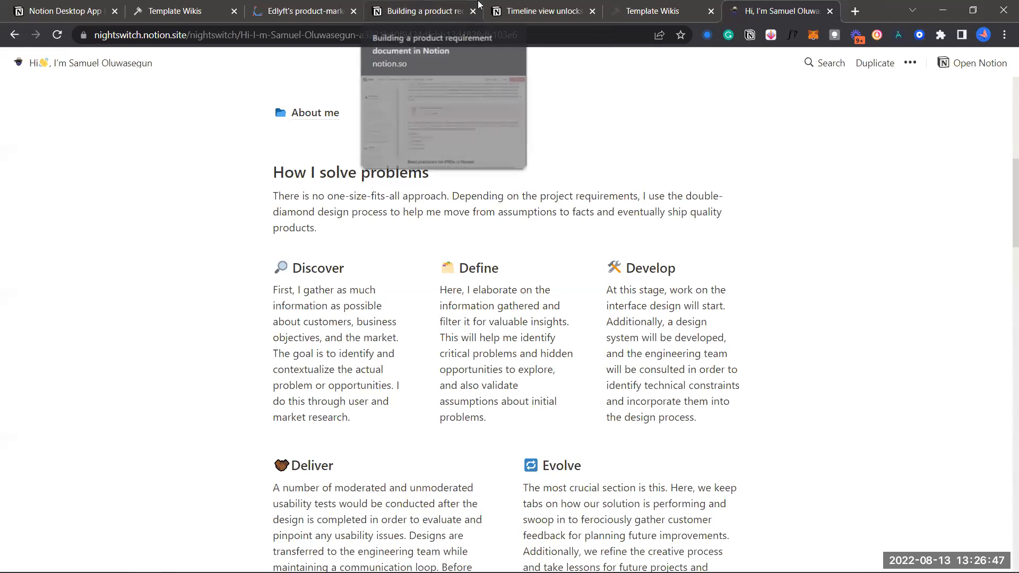
left_click(428, 11)
left_click(536, 10)
left_click(304, 7)
Drag the row-hover instructions paragraph to the right of the Notion Tip callout, forming two columns
left_click_drag(346, 335, 331, 243)
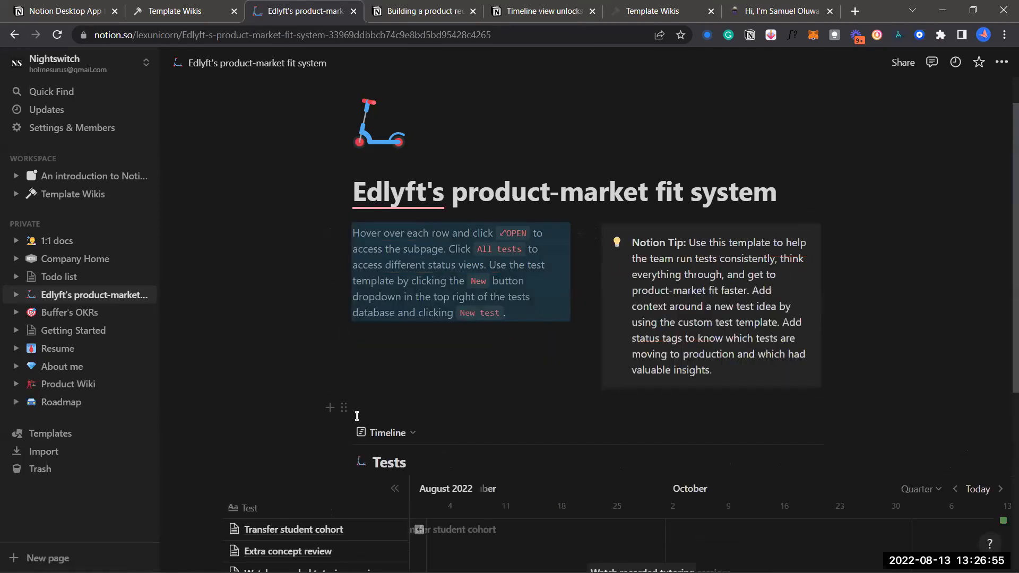
scroll(395, 324, "down", 5)
scroll(396, 324, "up", 5)
left_click_drag(343, 190, 846, 227)
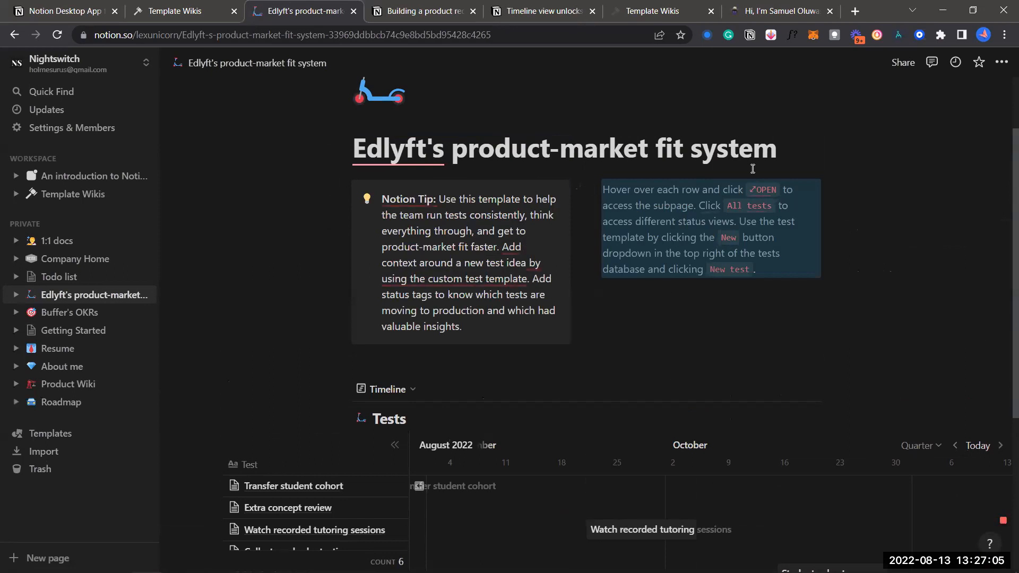
left_click(792, 8)
scroll(551, 315, "down", 4)
scroll(551, 315, "down", 10)
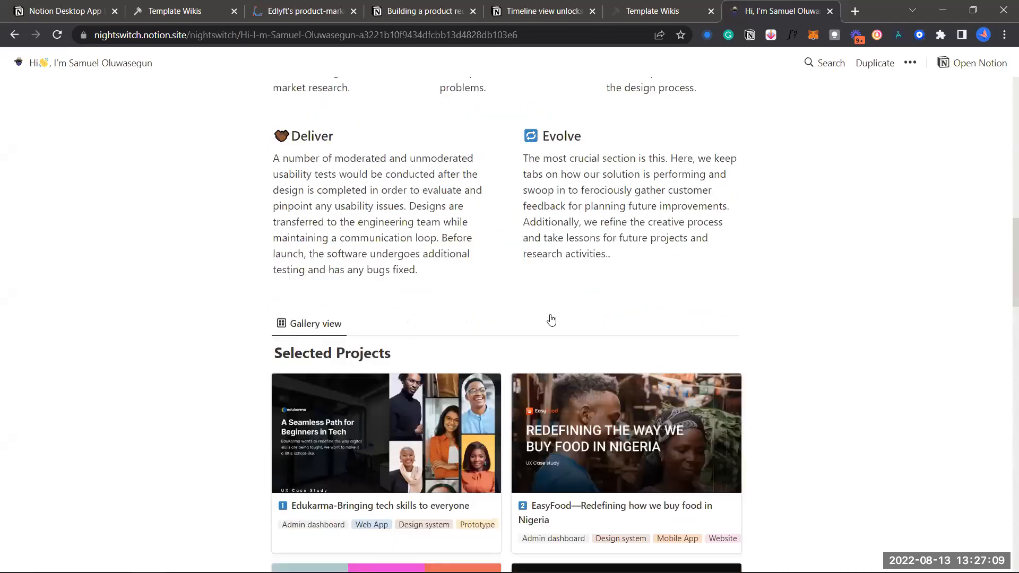
scroll(551, 315, "down", 5)
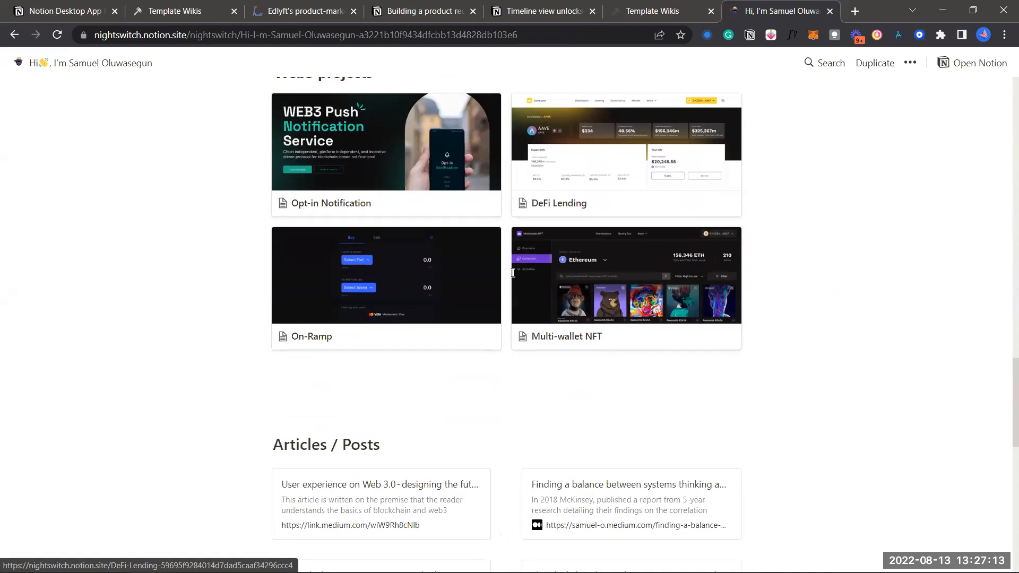
scroll(489, 255, "up", 2)
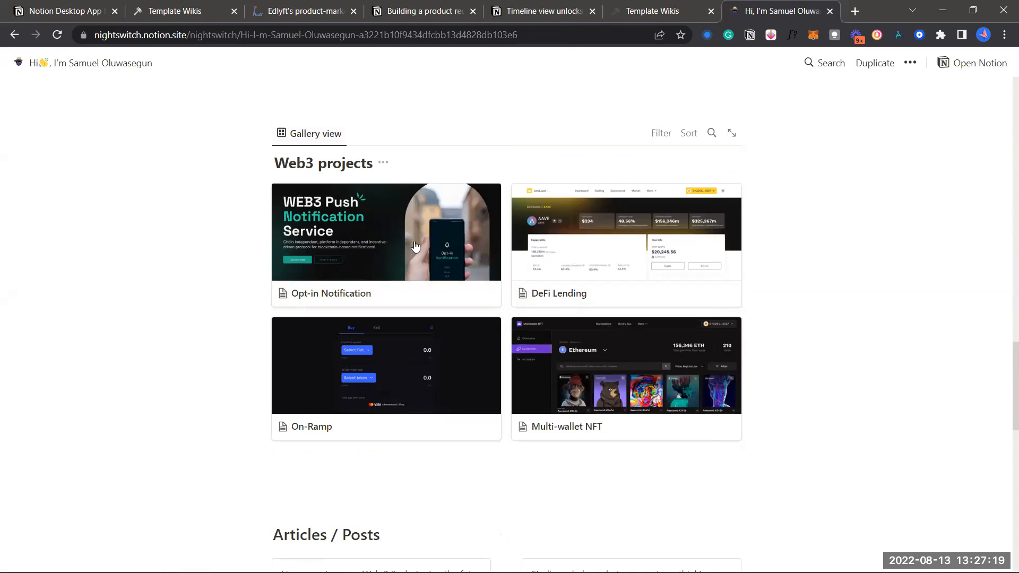
scroll(416, 246, "down", 3)
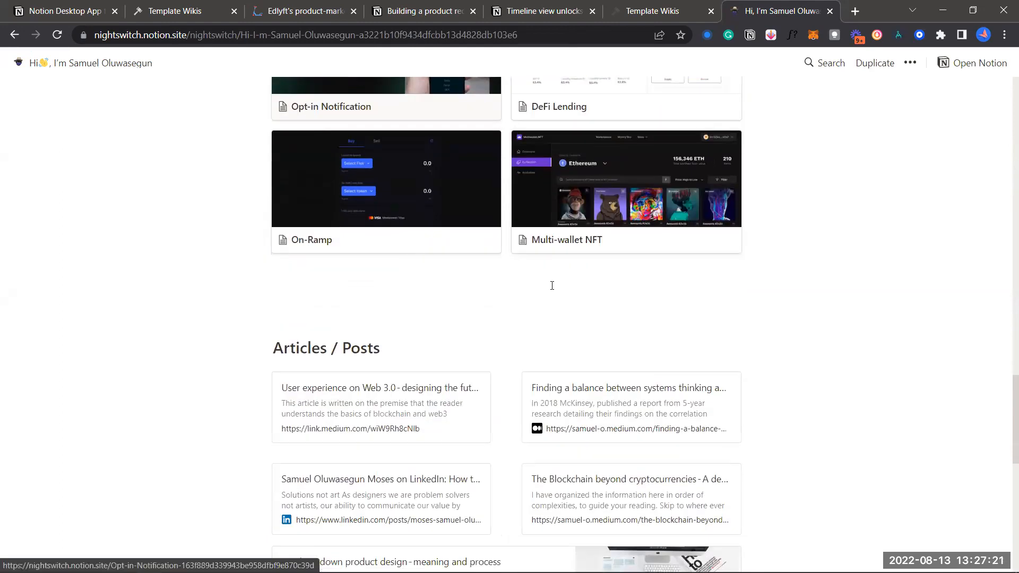
scroll(463, 364, "down", 5)
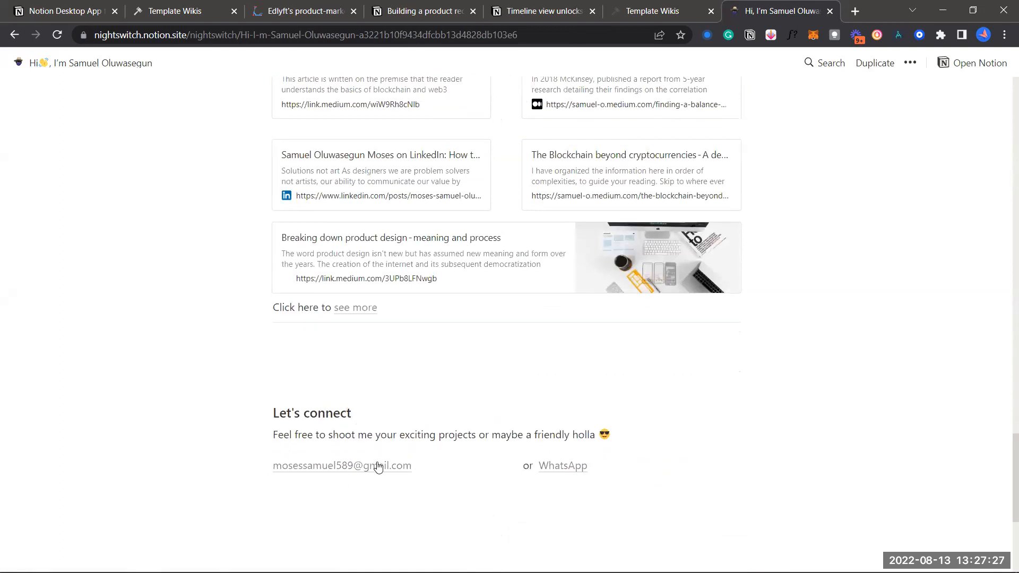
scroll(448, 446, "up", 2)
scroll(449, 447, "up", 15)
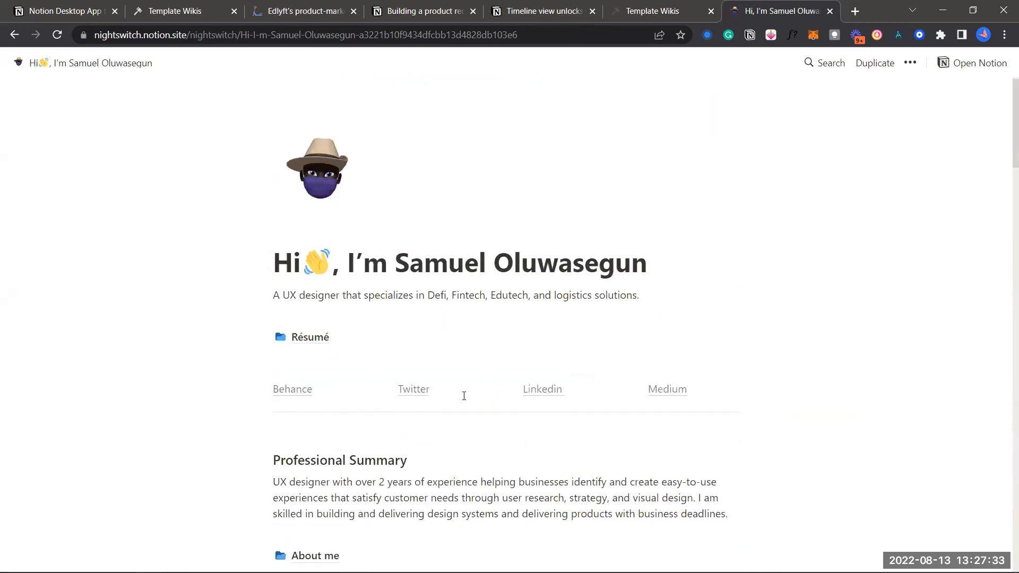
scroll(464, 396, "down", 2)
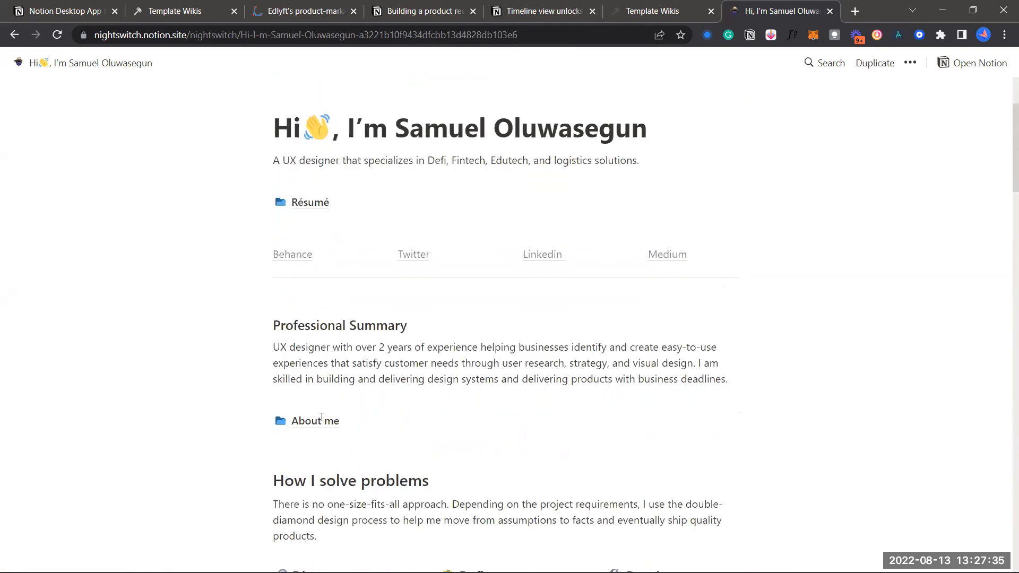
left_click(319, 419)
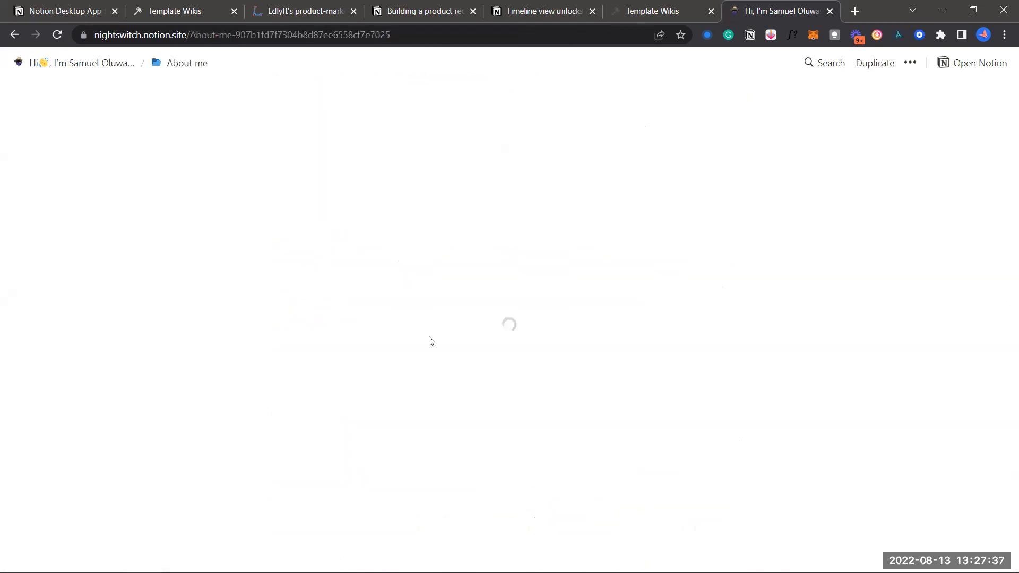
scroll(429, 336, "down", 5)
scroll(429, 336, "down", 10)
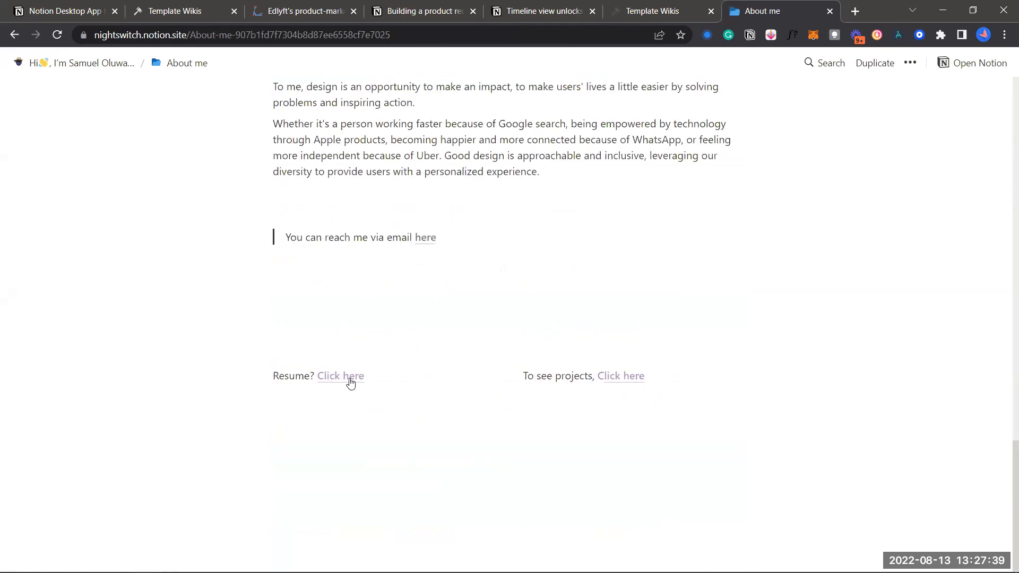
left_click(605, 377)
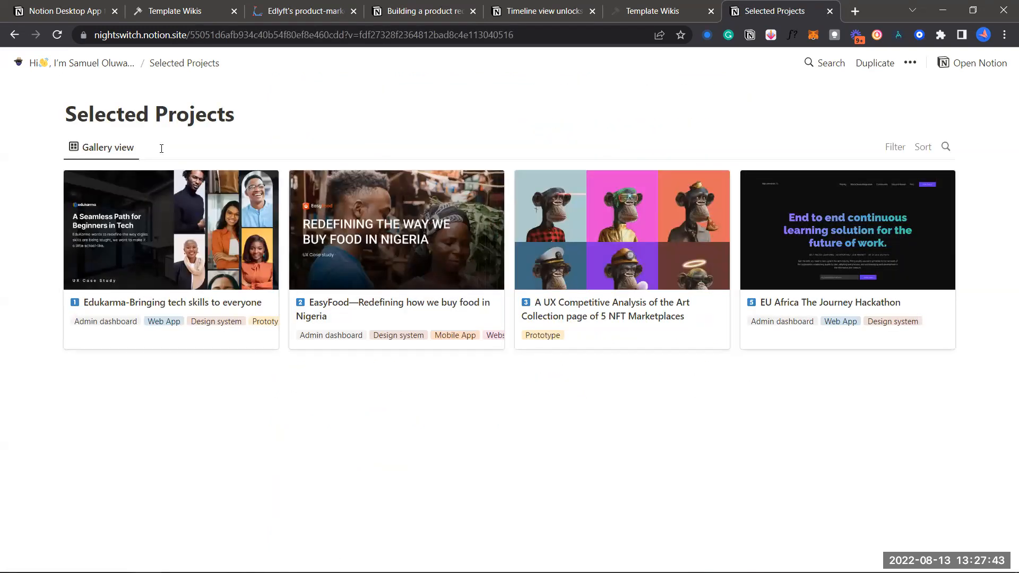
left_click(100, 62)
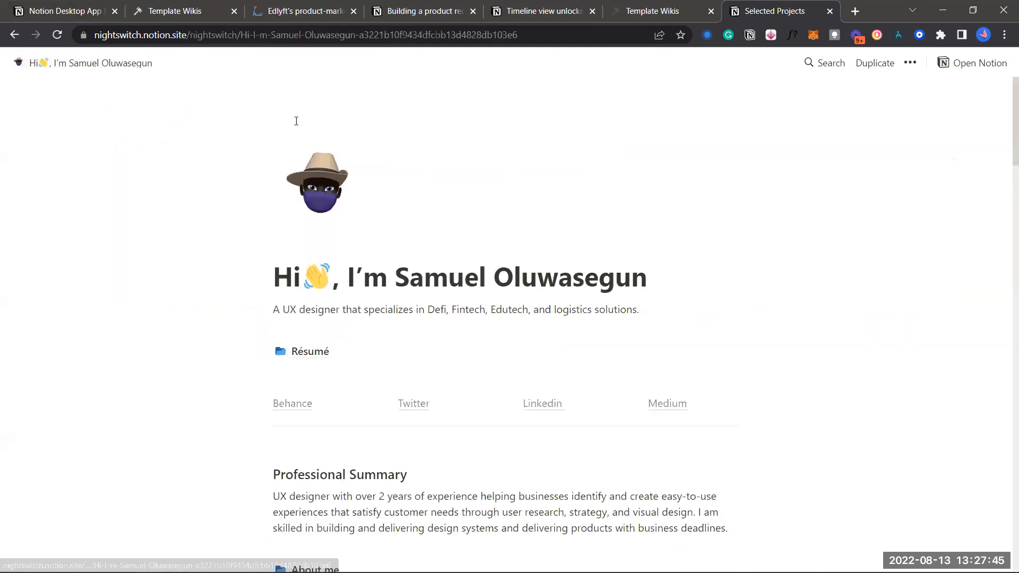
scroll(414, 318, "down", 7)
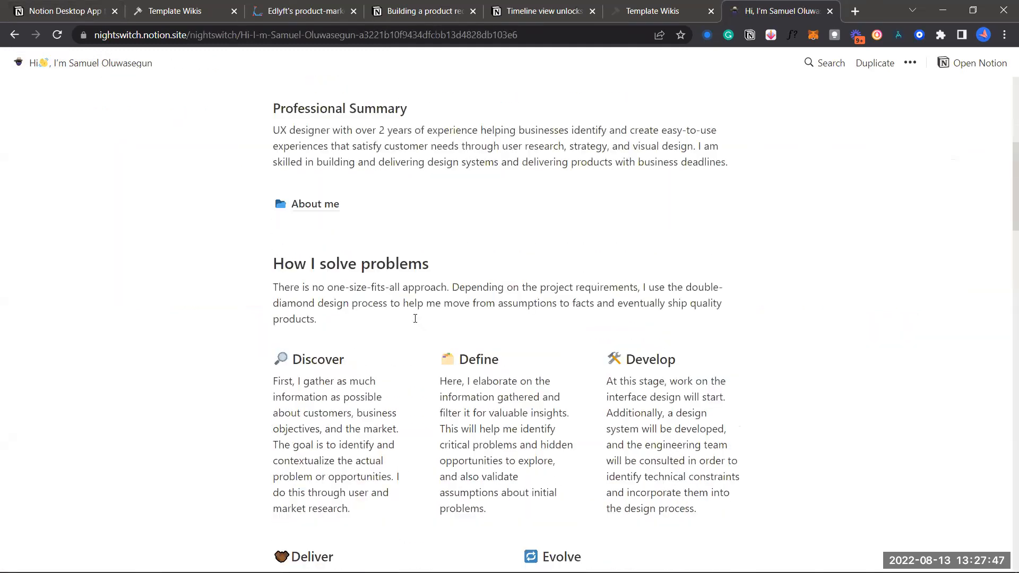
scroll(415, 319, "down", 14)
scroll(463, 347, "down", 1)
scroll(463, 346, "up", 3)
left_click(427, 210)
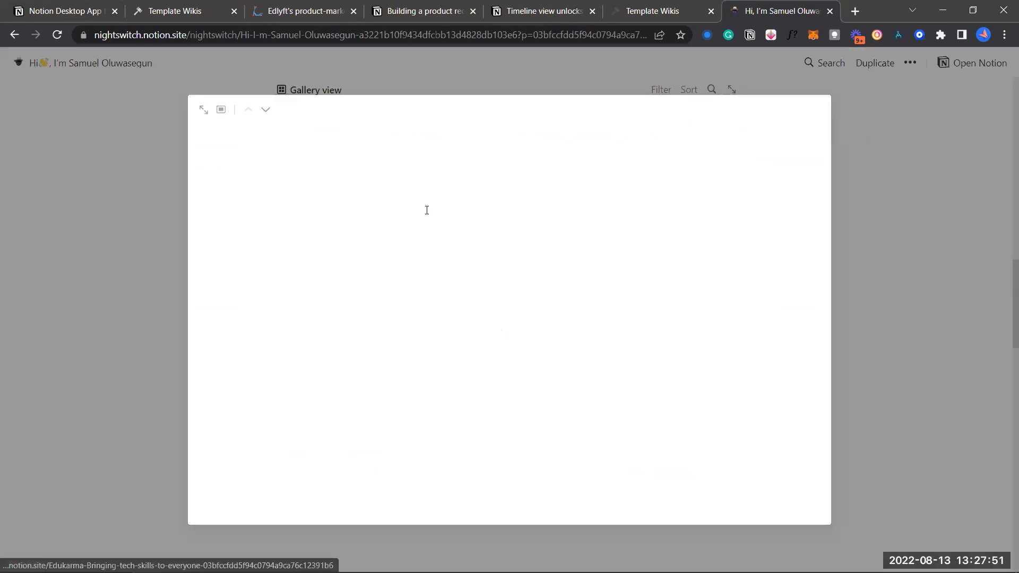
scroll(514, 318, "down", 8)
scroll(517, 318, "down", 15)
scroll(517, 323, "down", 10)
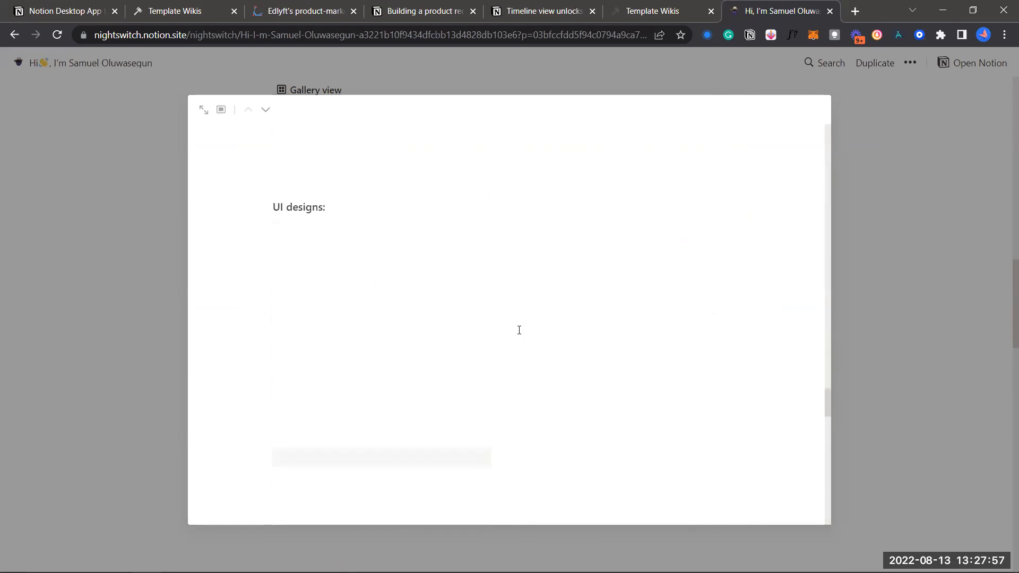
scroll(518, 372, "down", 10)
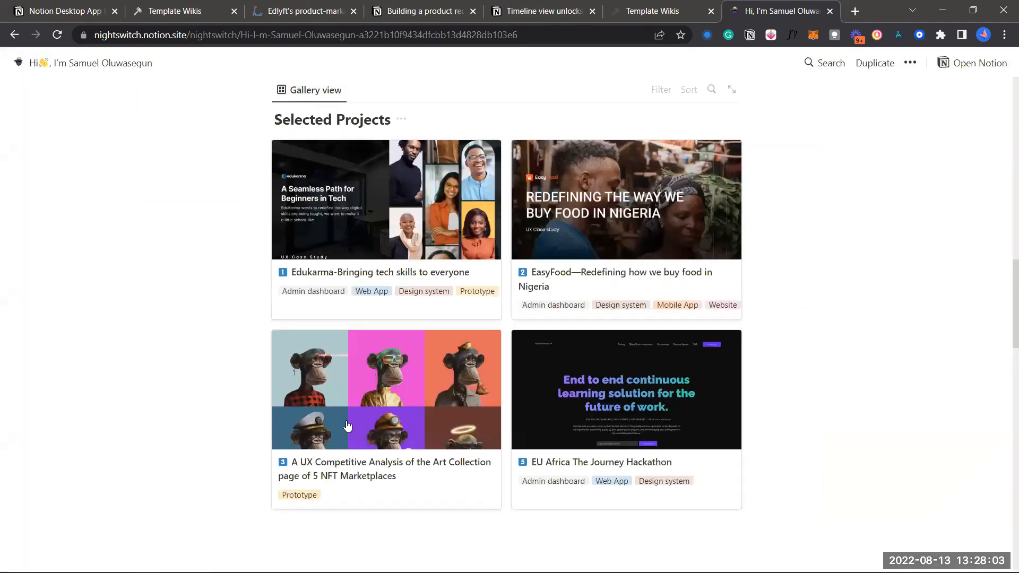
scroll(385, 293, "down", 10)
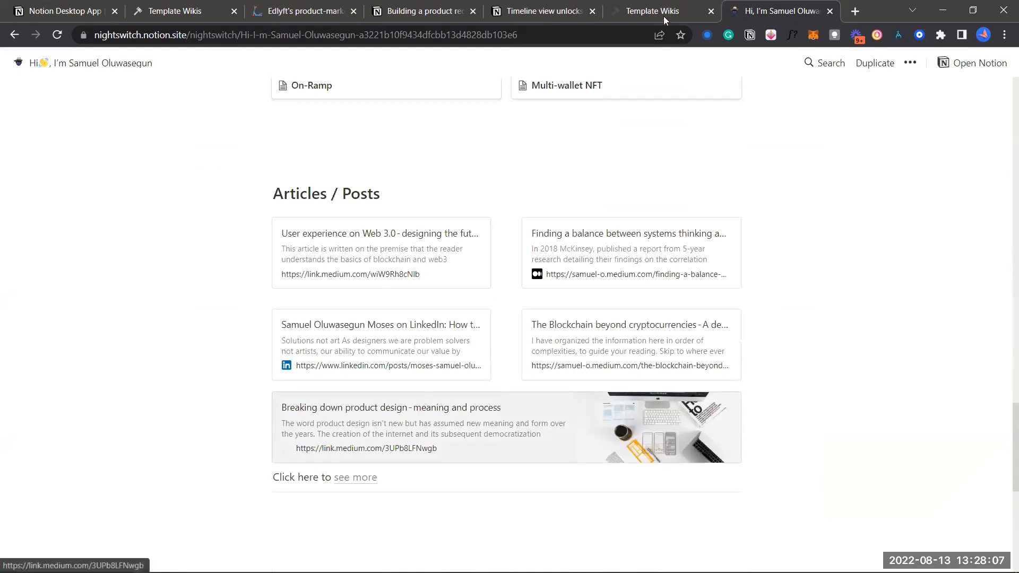
scroll(506, 325, "up", 20)
left_click(297, 10)
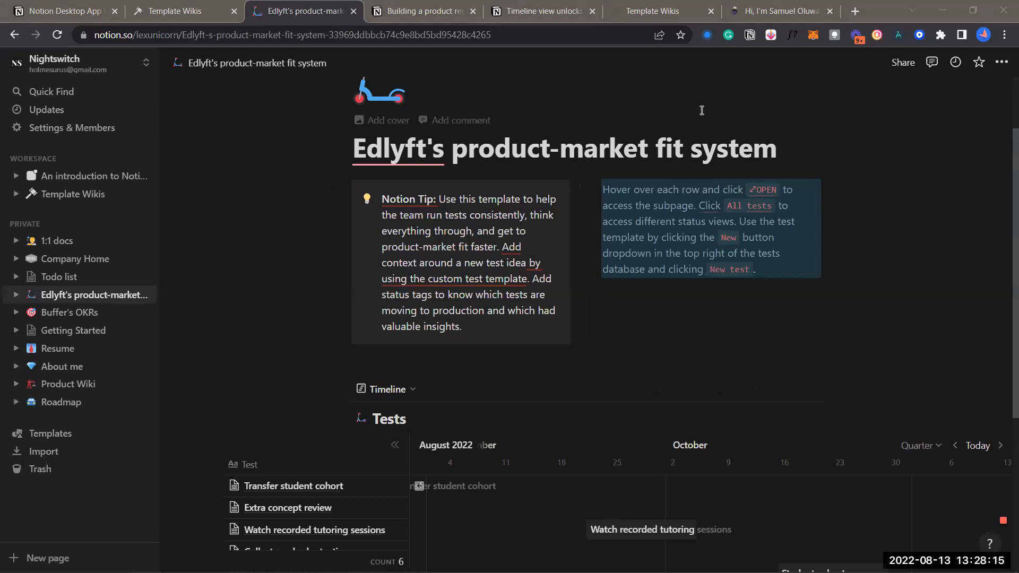
Scroll down the Edlyft page, glance at the portfolio tab, and come back
left_click(622, 158)
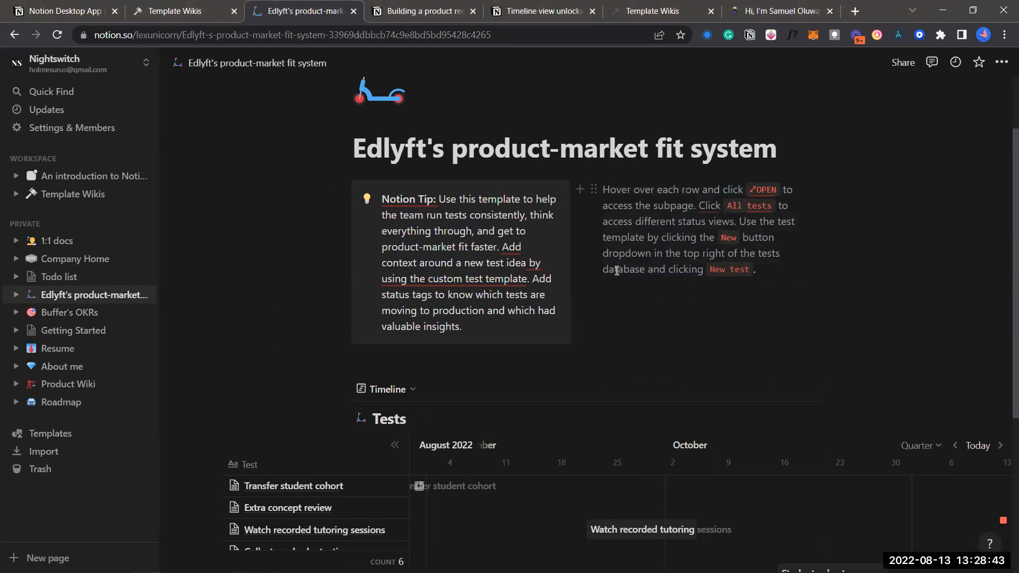
scroll(616, 271, "down", 1)
scroll(619, 259, "down", 1)
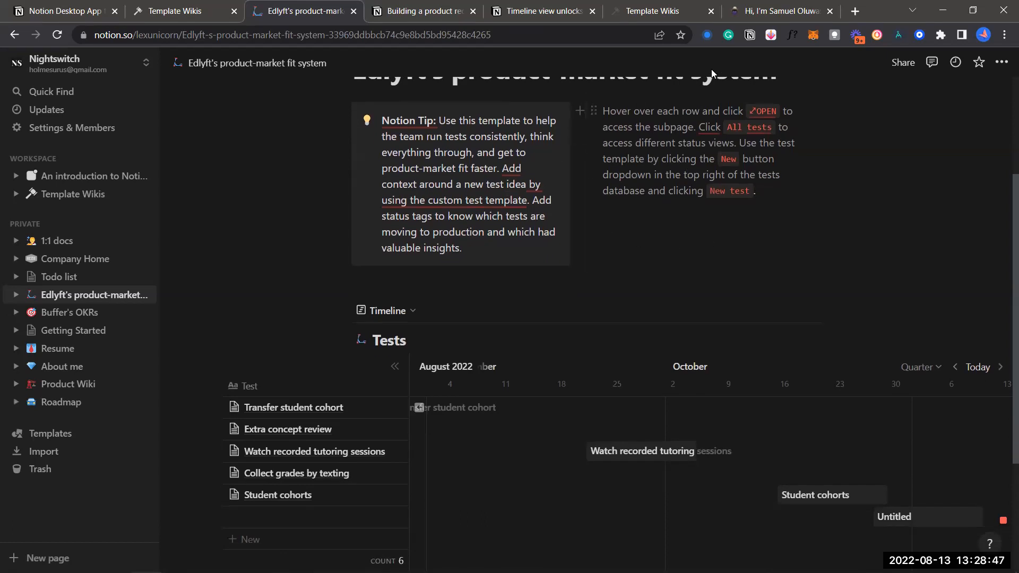
left_click(760, 16)
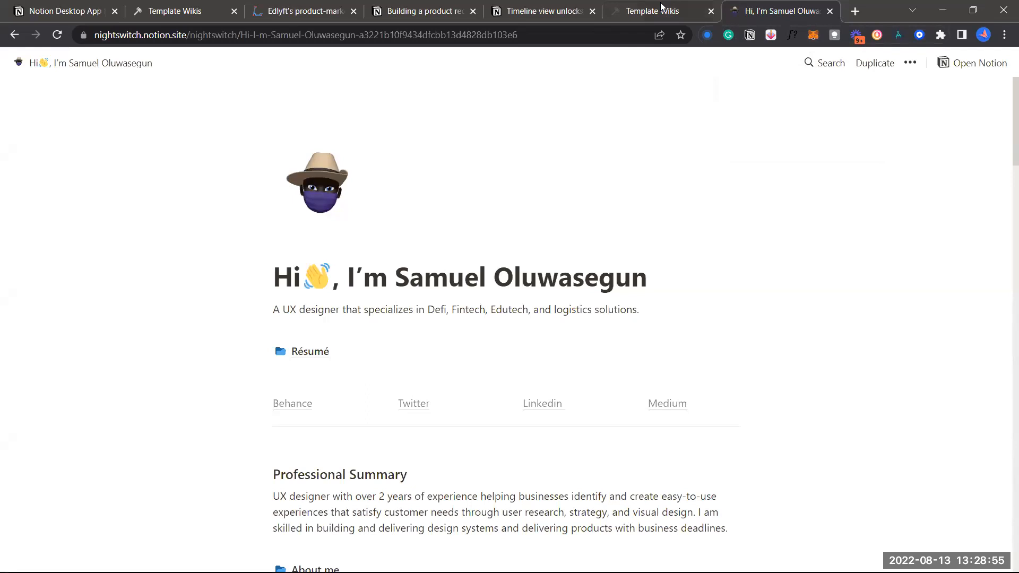
left_click(307, 5)
scroll(472, 167, "up", 1)
Scroll across the Tests timeline, then open a new blank Chrome tab
mouse_move(497, 254)
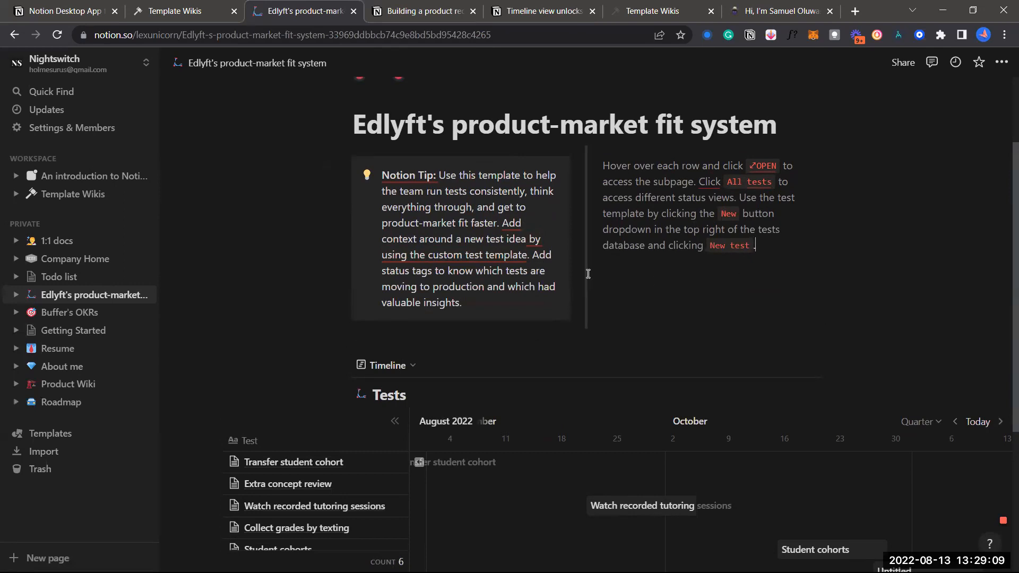
scroll(587, 275, "down", 3)
scroll(467, 331, "left", 5)
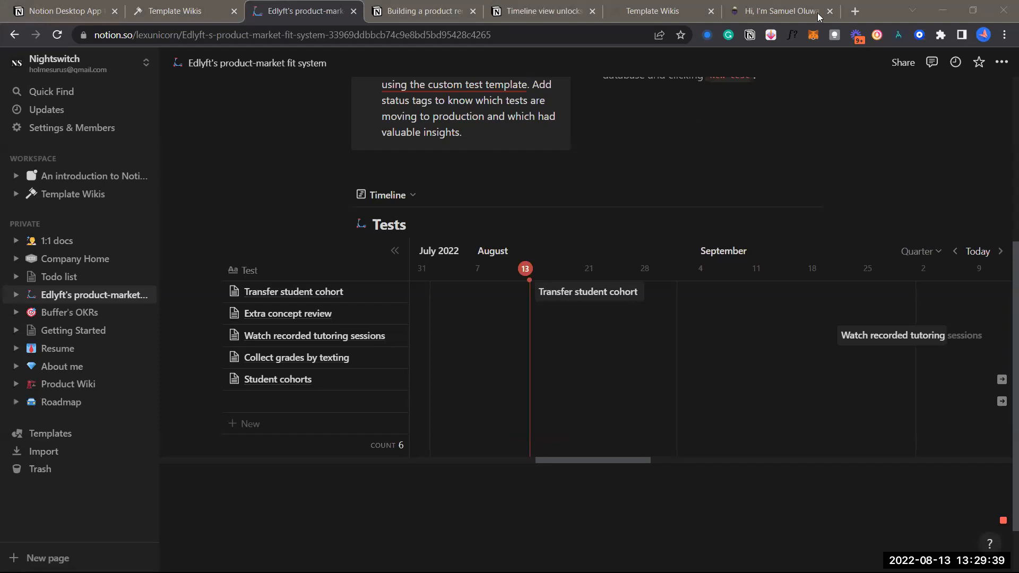
left_click(856, 10)
left_click(855, 11)
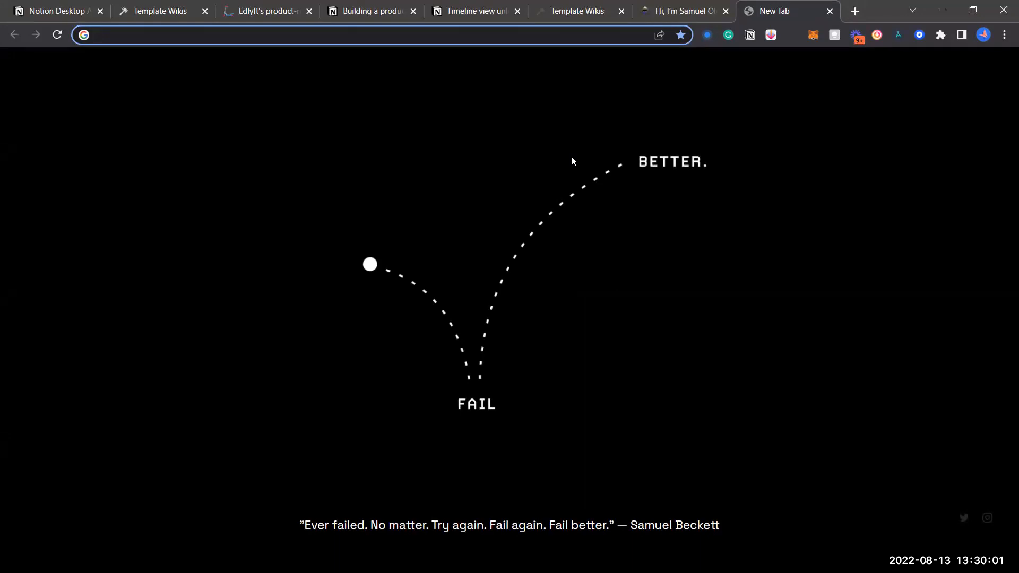
Bring up the Notion Web Clipper on the new tab, then go back to the Edlyft page
left_click(749, 35)
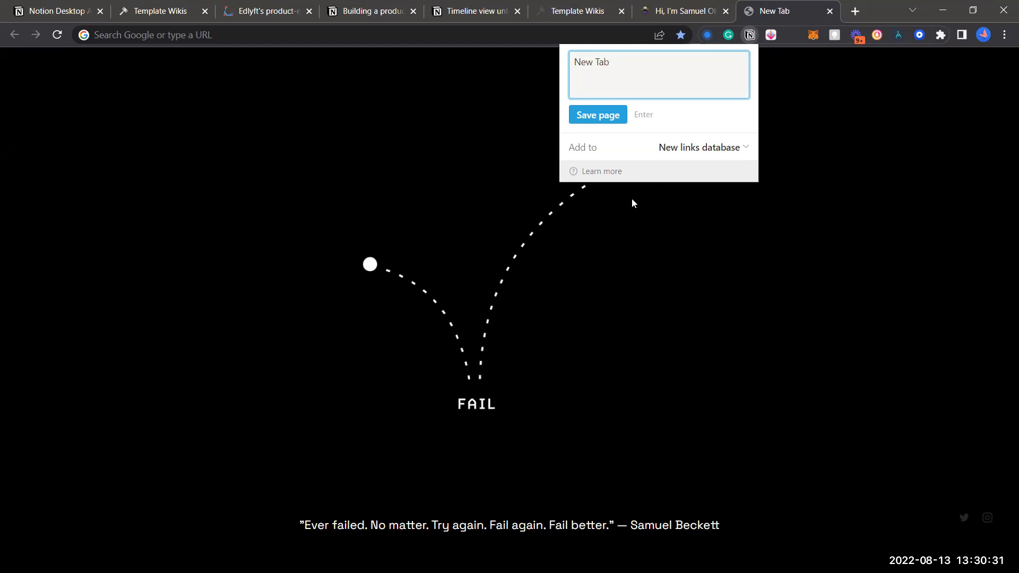
left_click(256, 11)
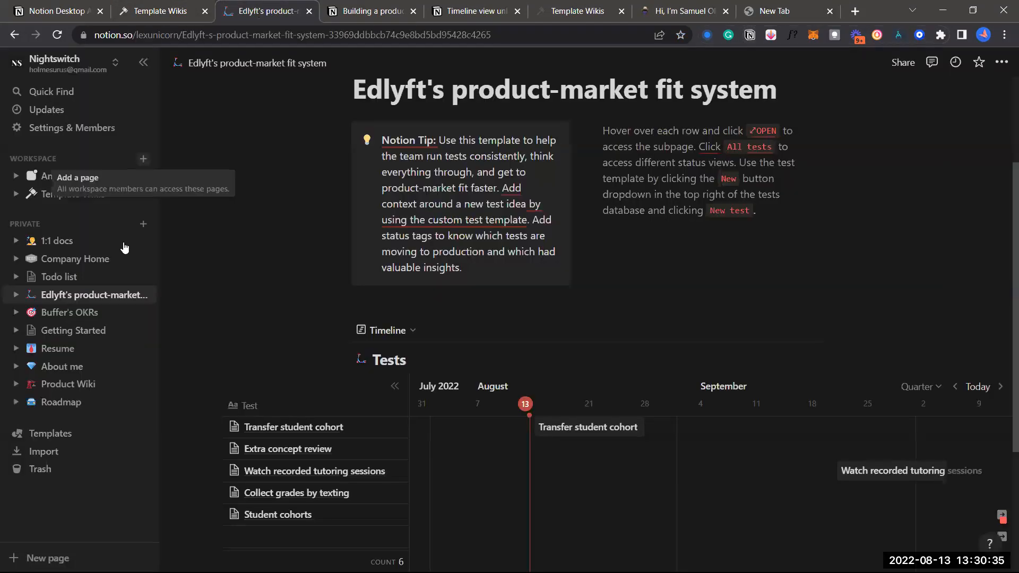
Create a new private page in the sidebar titled 'research'
left_click(142, 223)
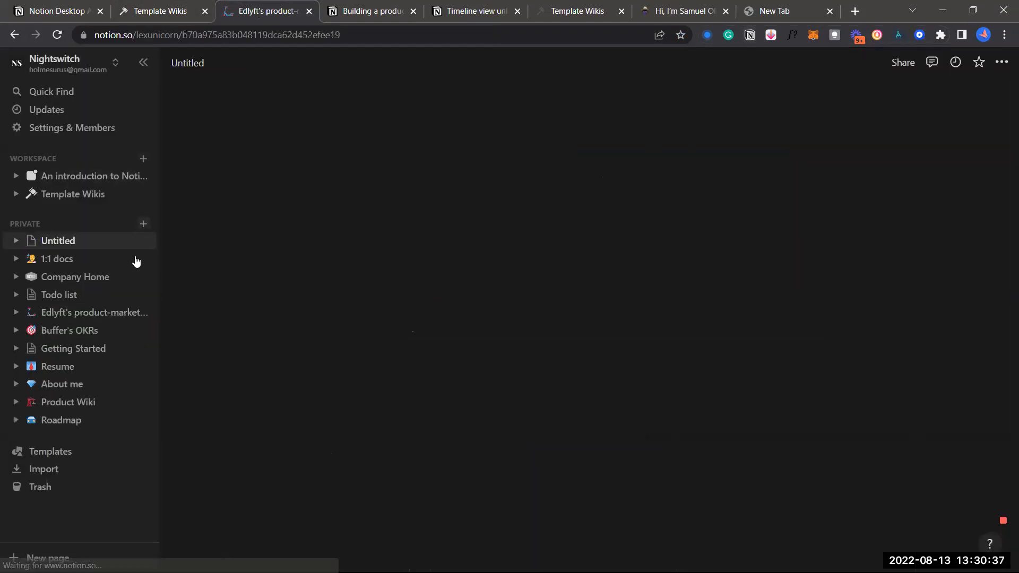
type("research")
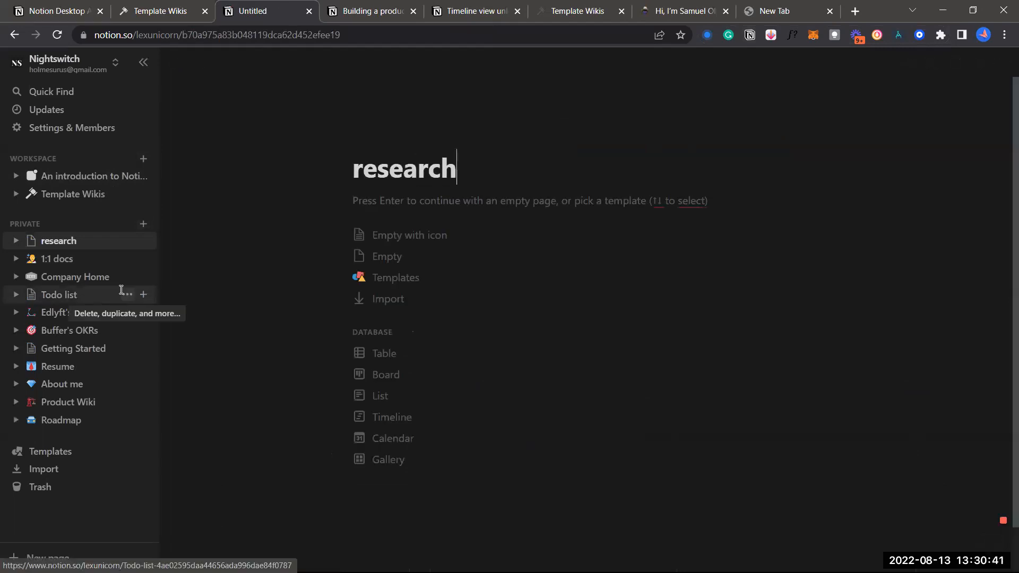
Load medium.com in the blank tab and bring up the Web Clipper on it
left_click(786, 11)
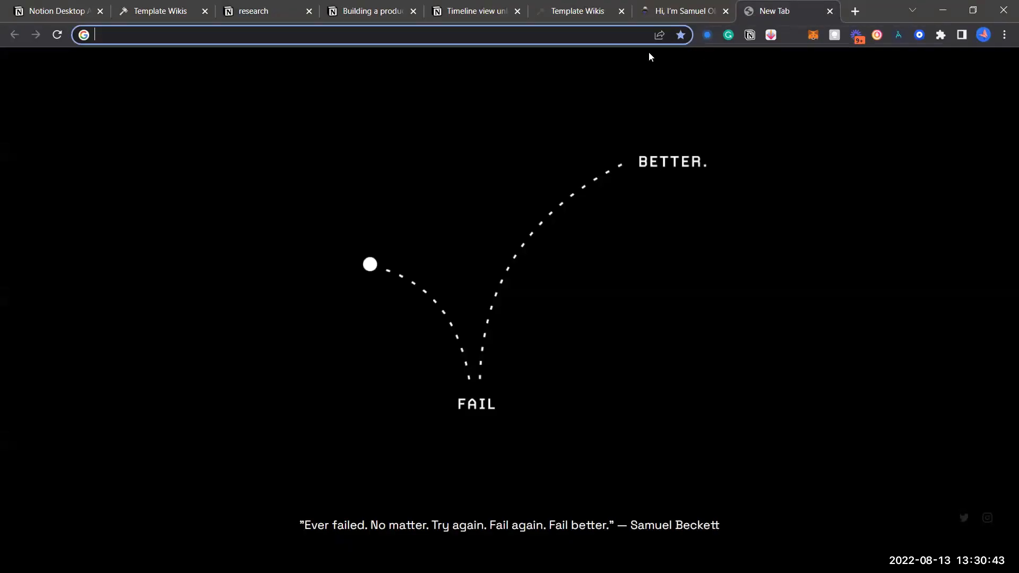
type("me")
key("Return")
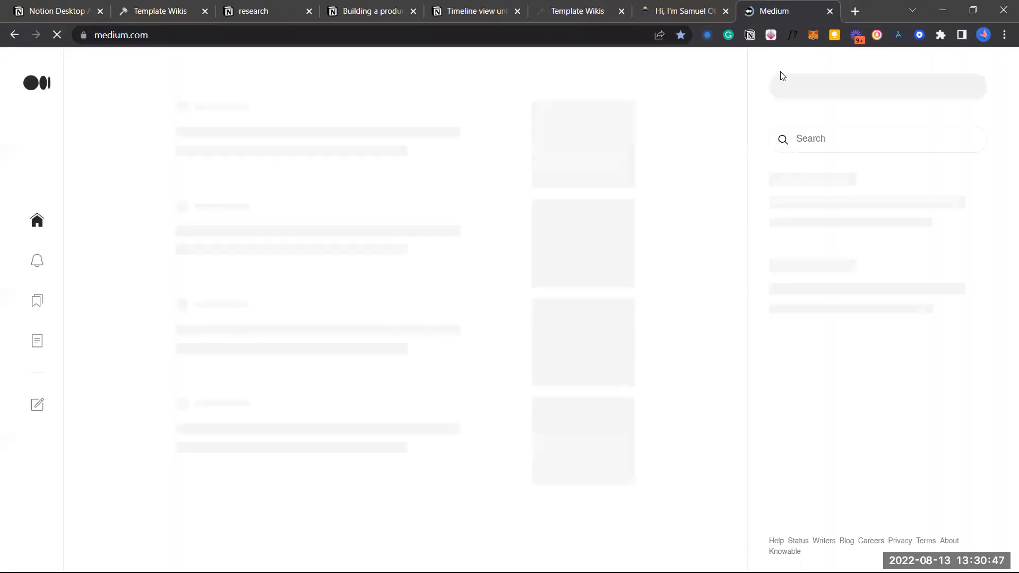
left_click(750, 36)
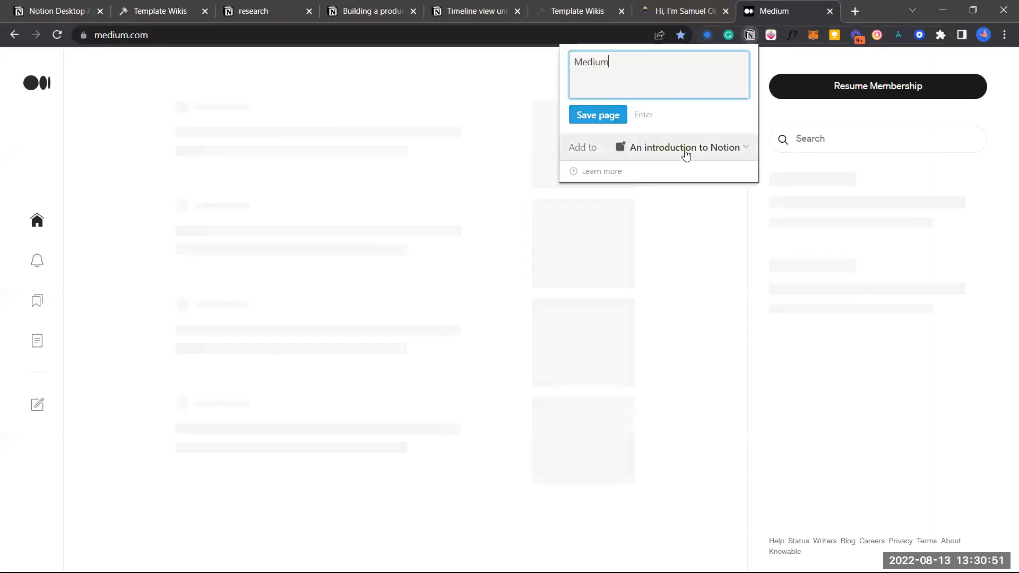
Browse the clipper's list of destination pages, then dismiss the clipper
left_click(686, 154)
scroll(661, 203, "down", 3)
scroll(661, 203, "up", 2)
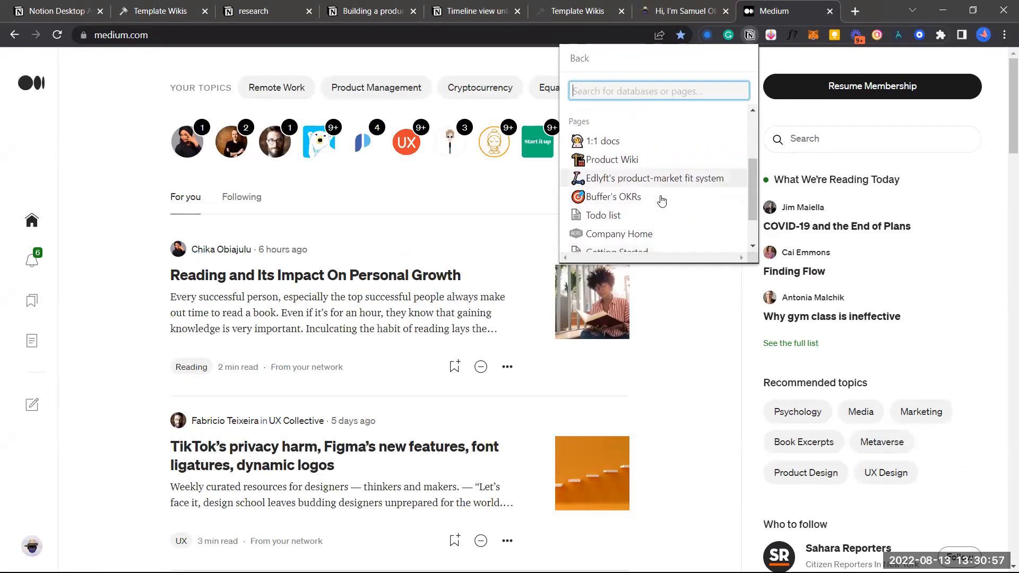
scroll(661, 204, "up", 2)
scroll(661, 201, "down", 5)
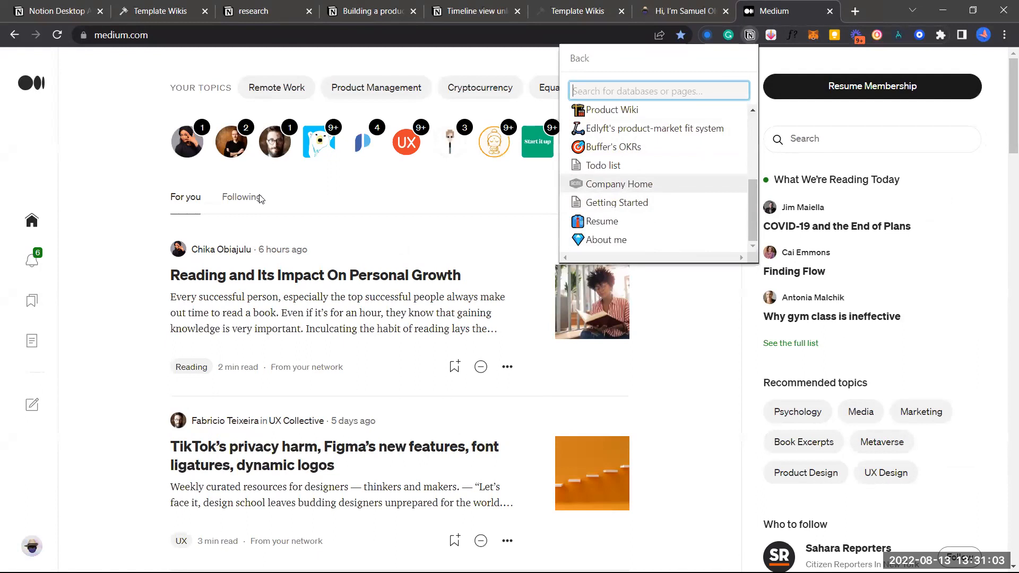
left_click(132, 177)
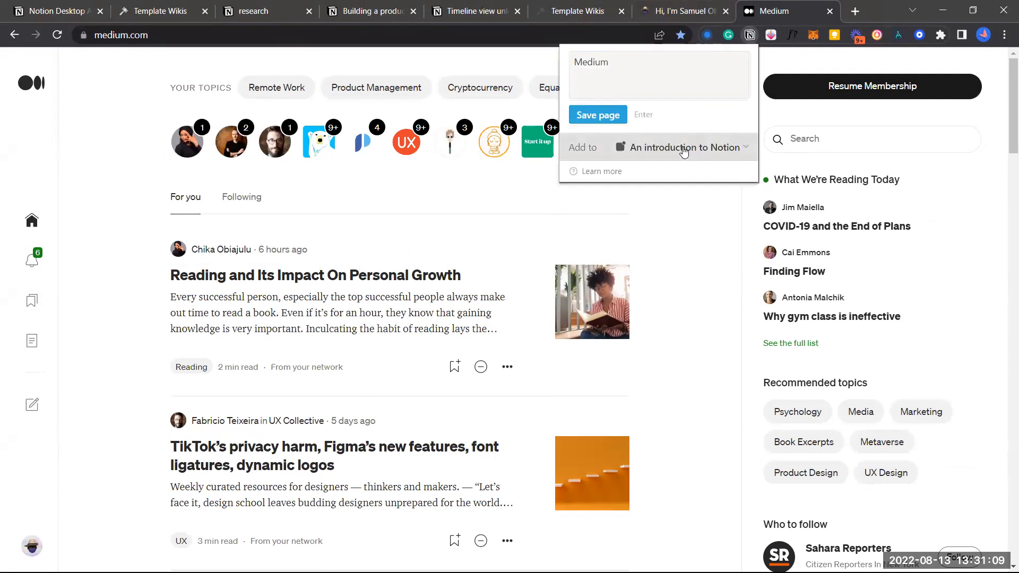
Save the Medium page into 'research' and view the saved clip in Notion
left_click(679, 149)
scroll(679, 149, "down", 2)
scroll(678, 154, "down", 2)
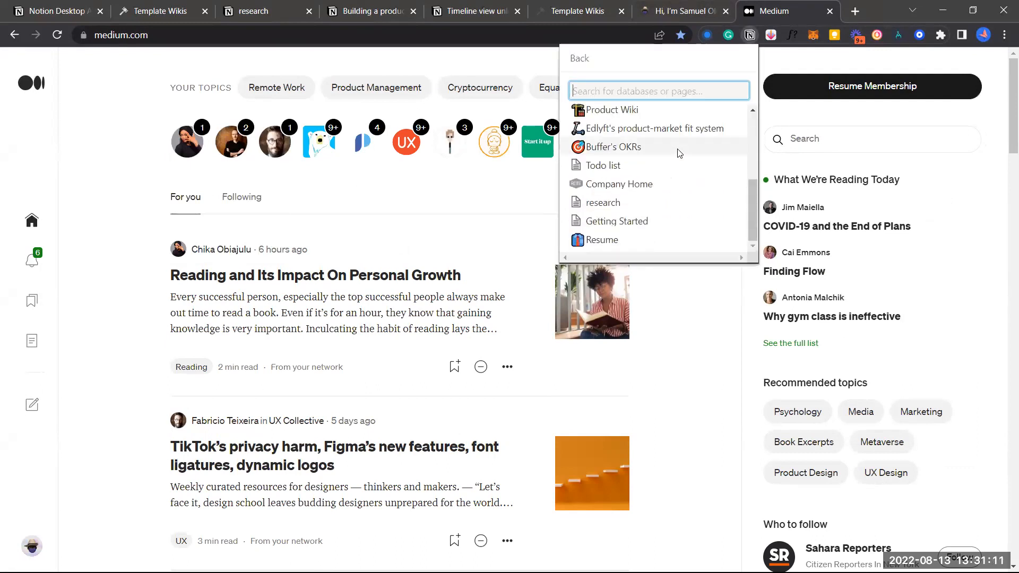
left_click(632, 207)
left_click(599, 117)
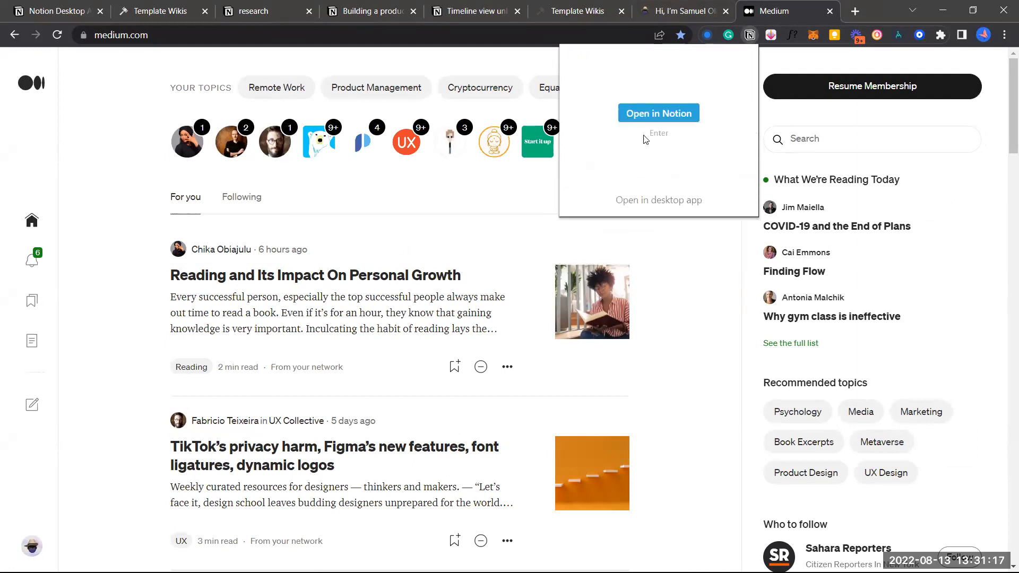
left_click(663, 116)
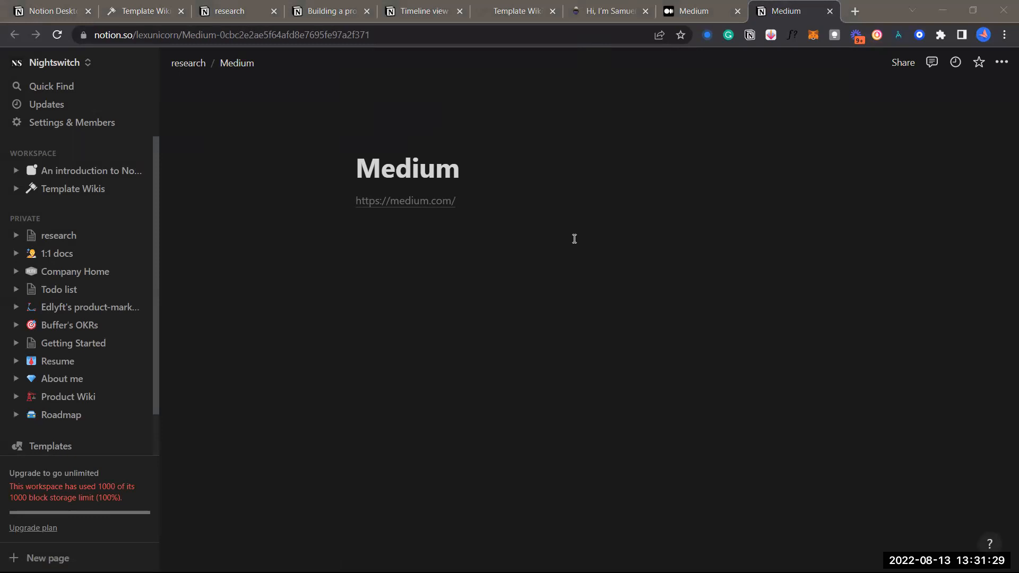
left_click(564, 255)
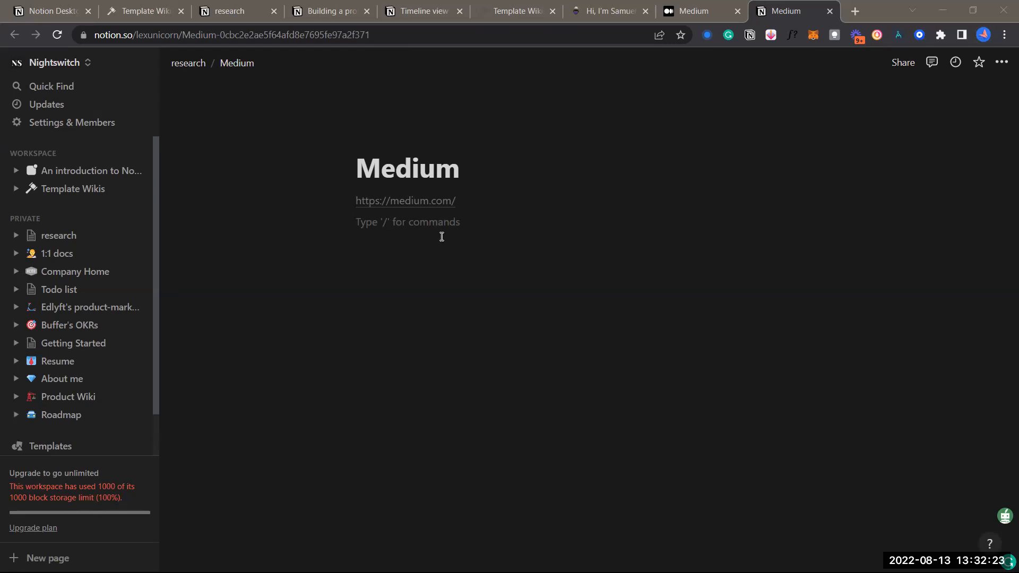
left_click(441, 237)
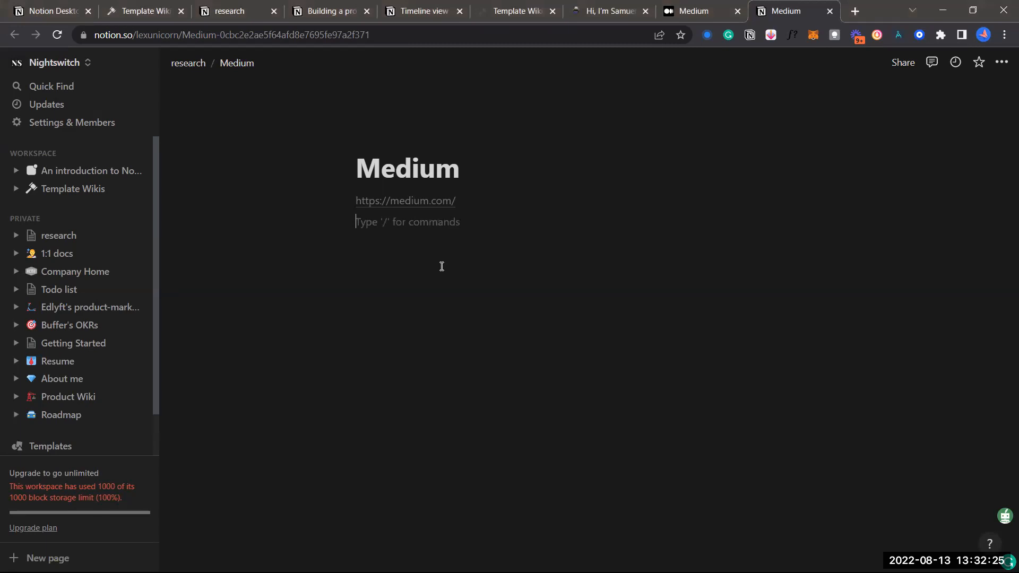